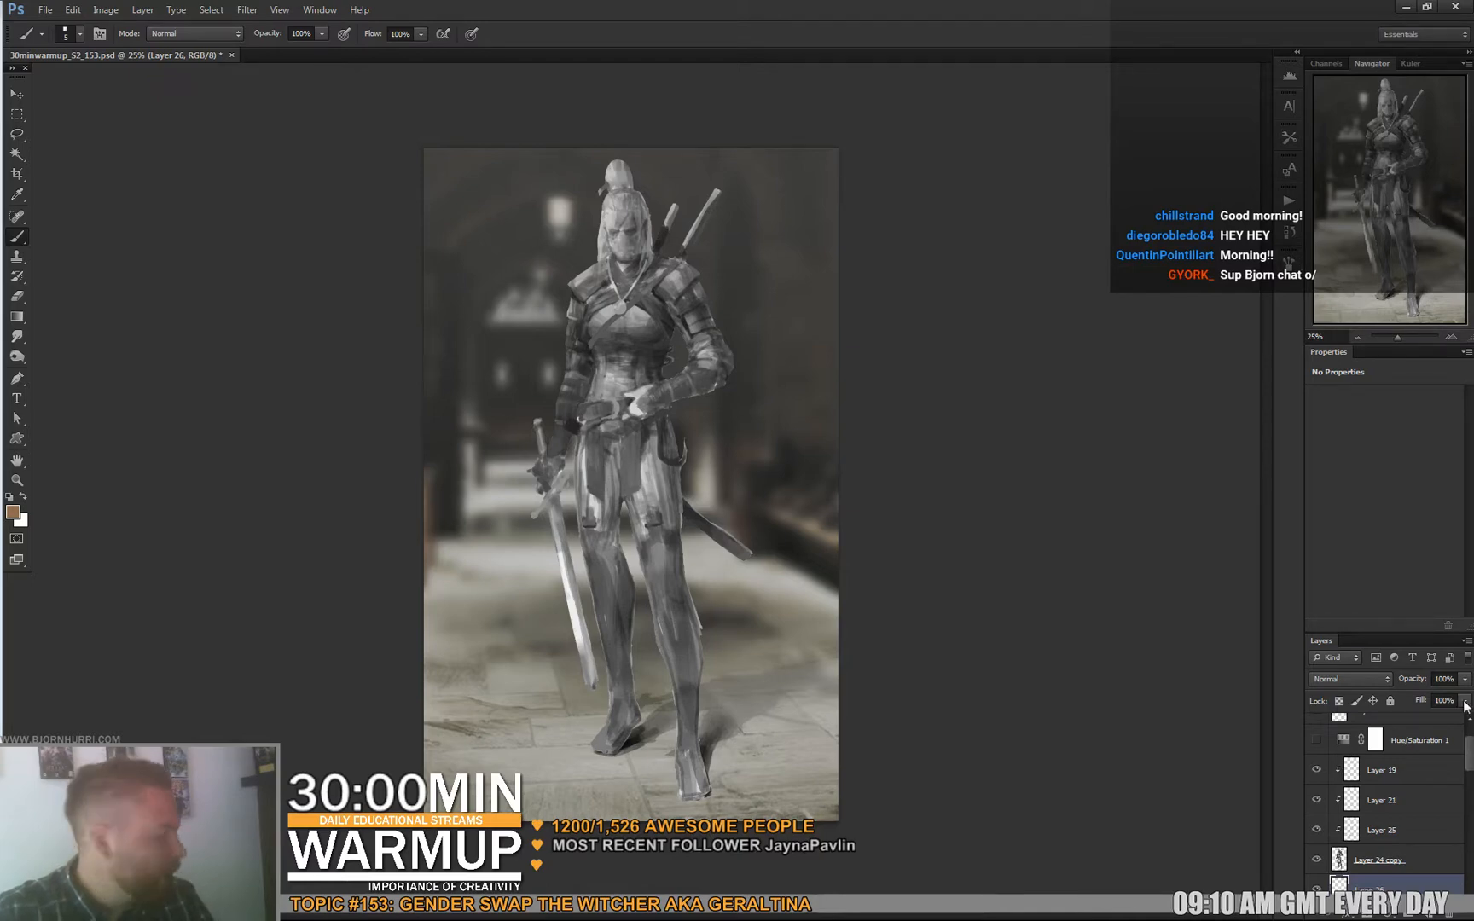
# Add a new layer above Layer 21 in the clipped layer stack and show the male Witcher reference image on Layer 4.
pyautogui.click(1360, 802)
pyautogui.scroll(1, 1353, 823)
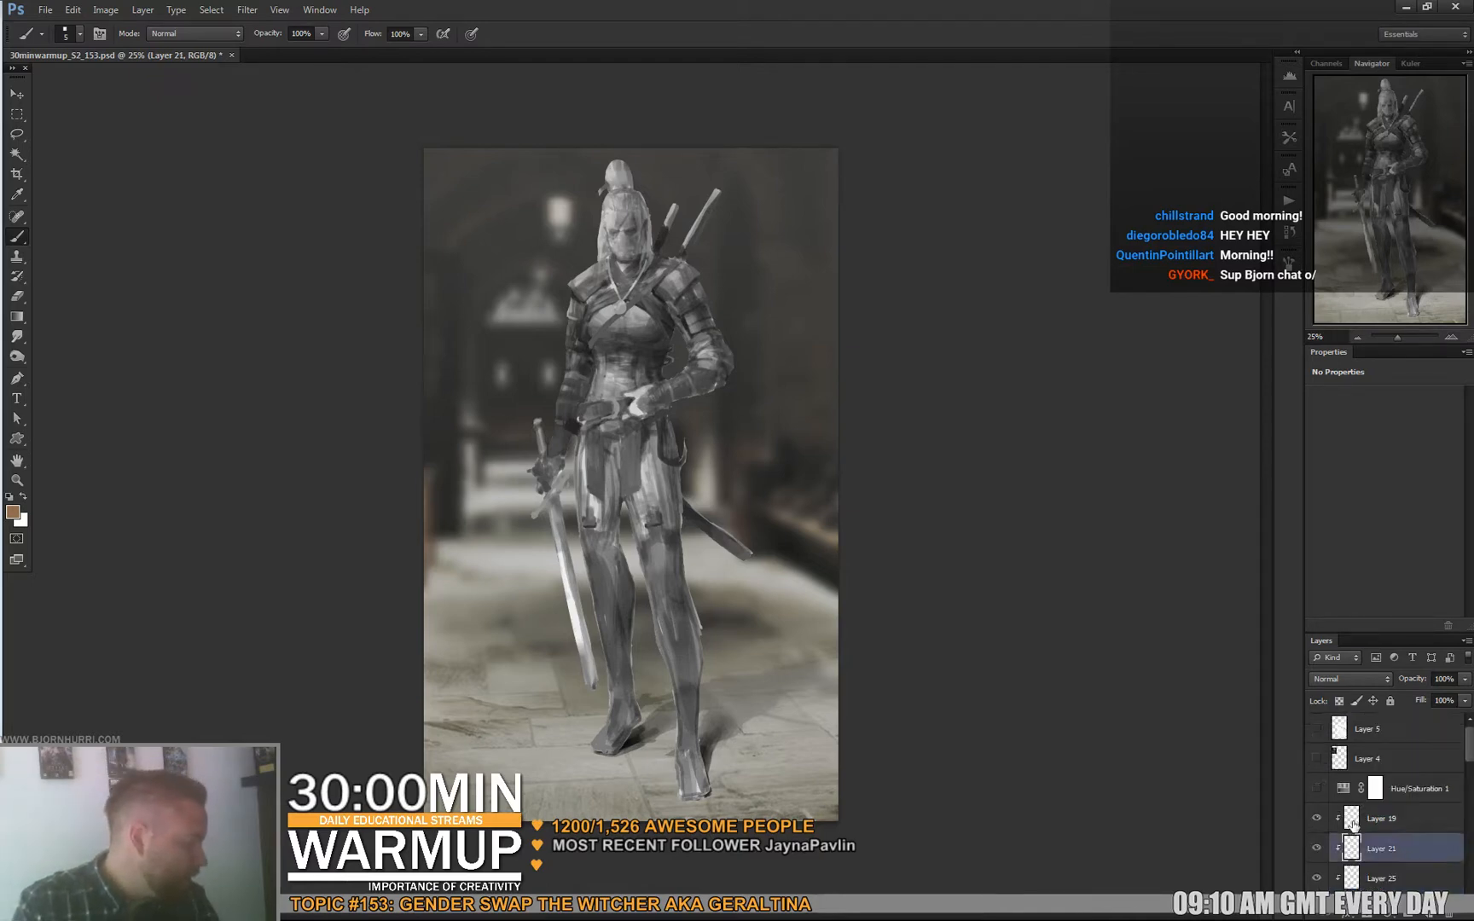
pyautogui.click(1316, 758)
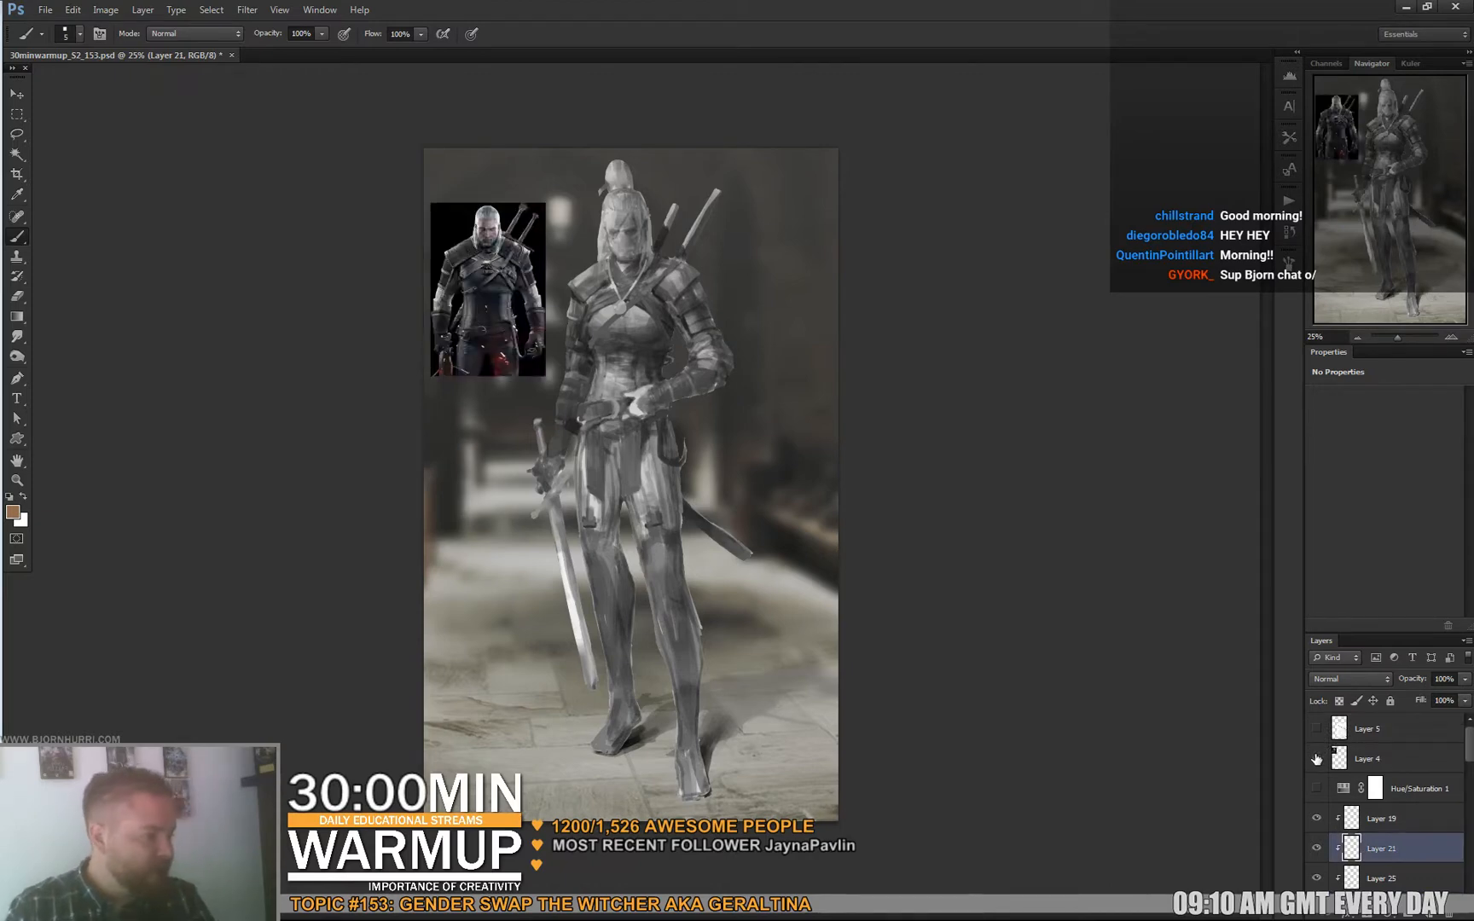
pyautogui.click(1316, 759)
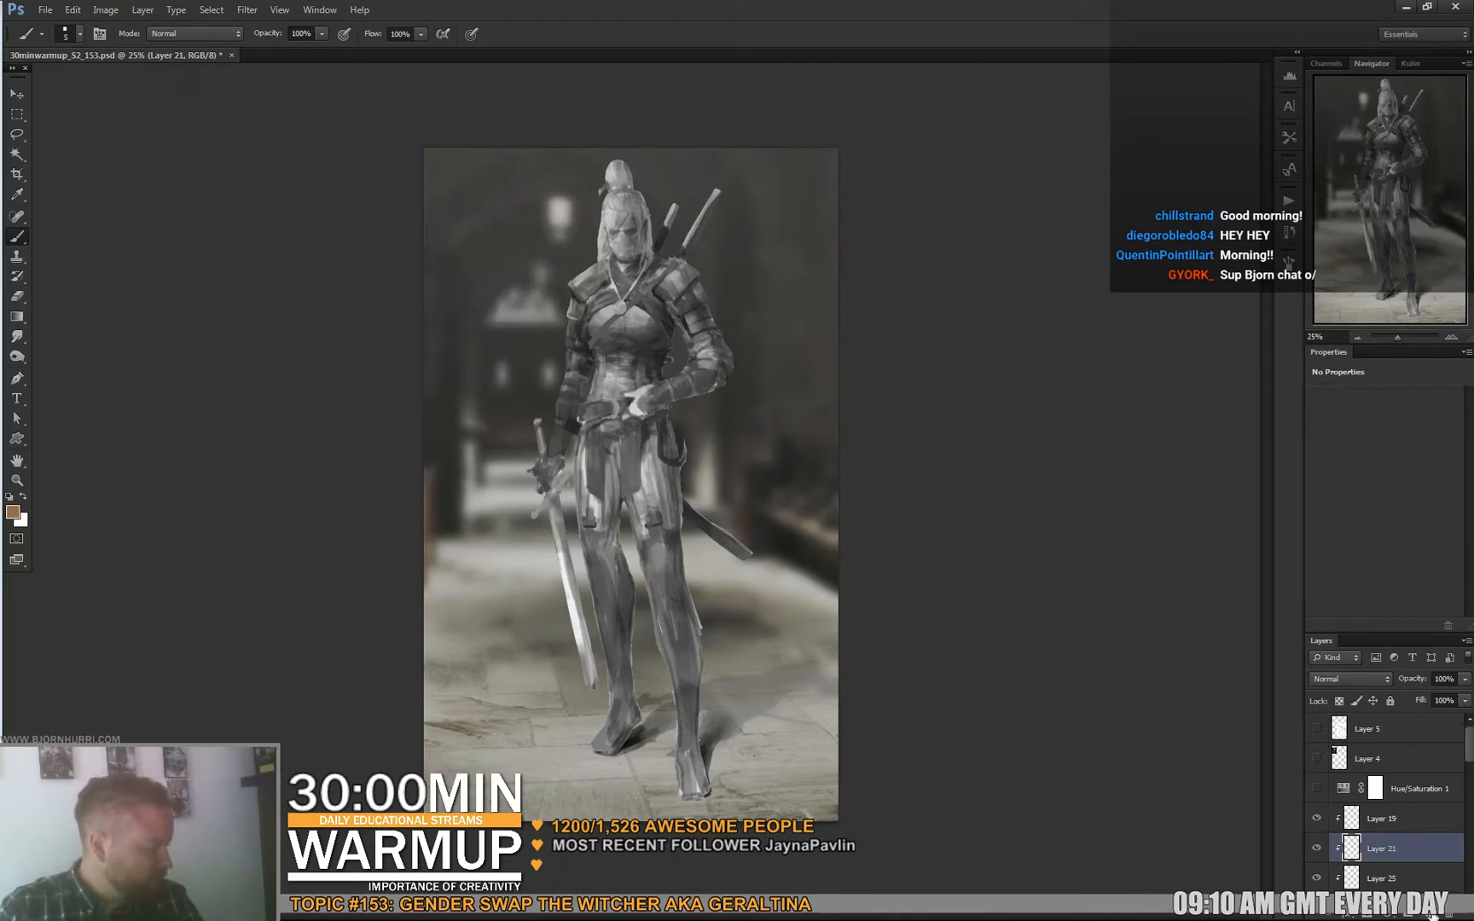
pyautogui.scroll(-2, 1428, 883)
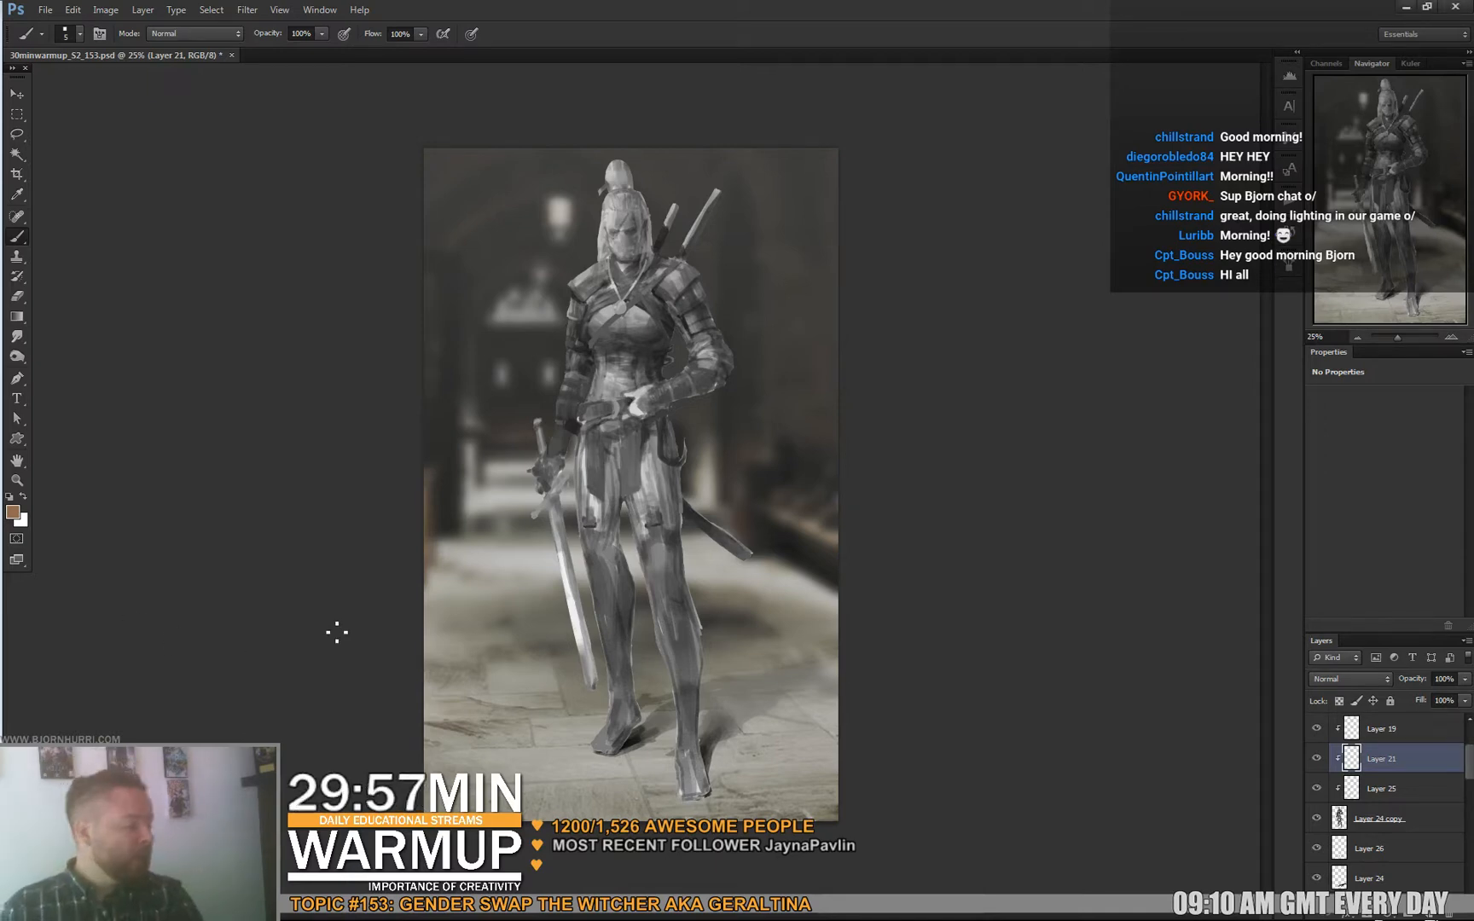
pyautogui.hotkey('ctrl', 'shift', 'alt', 'n')
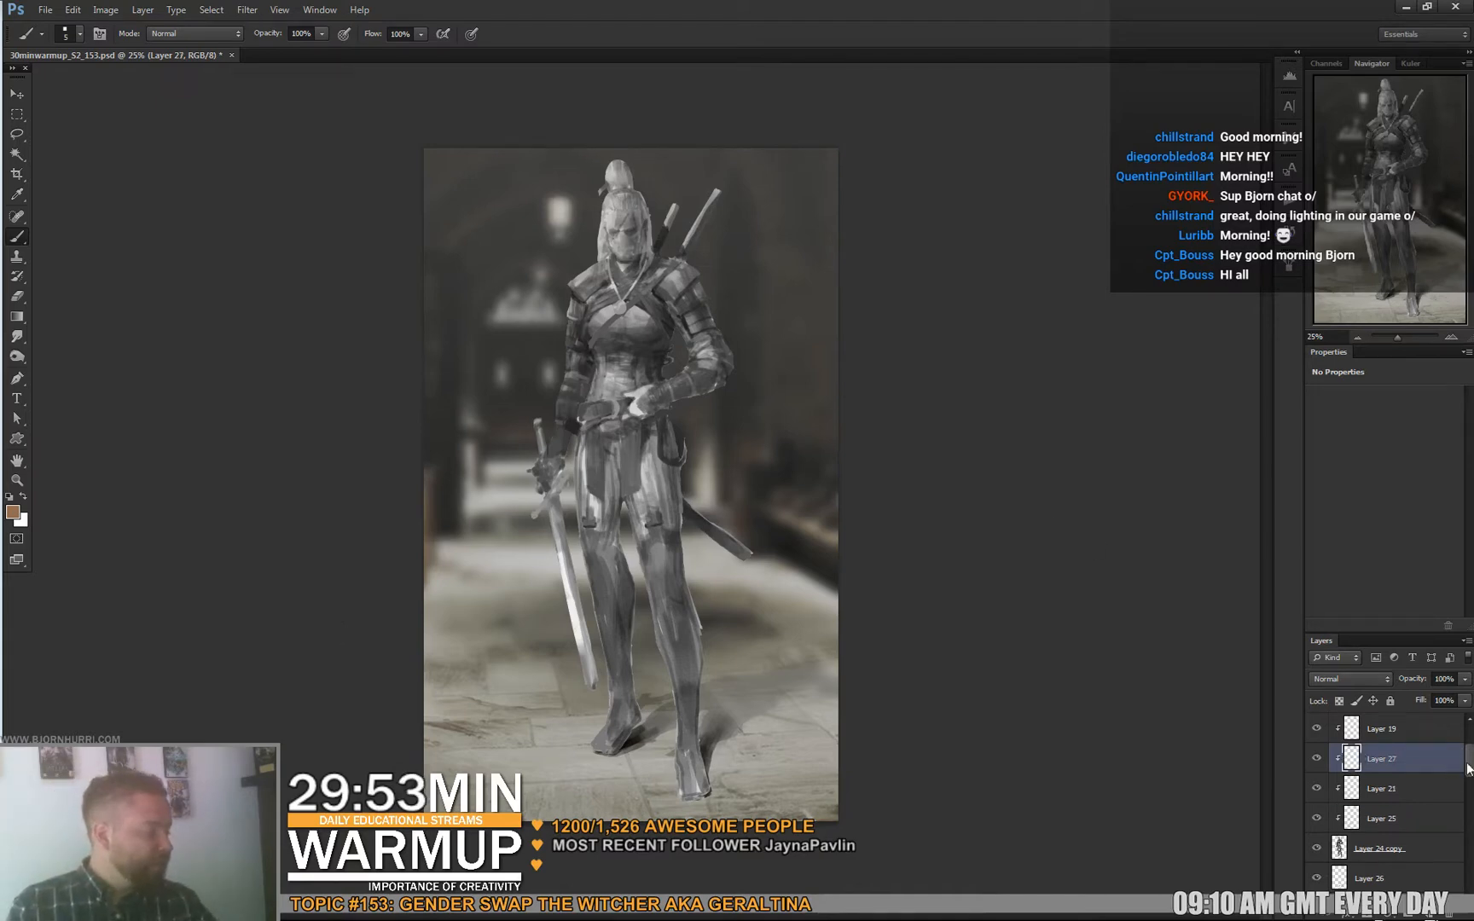
pyautogui.scroll(2, 1365, 748)
pyautogui.click(1316, 758)
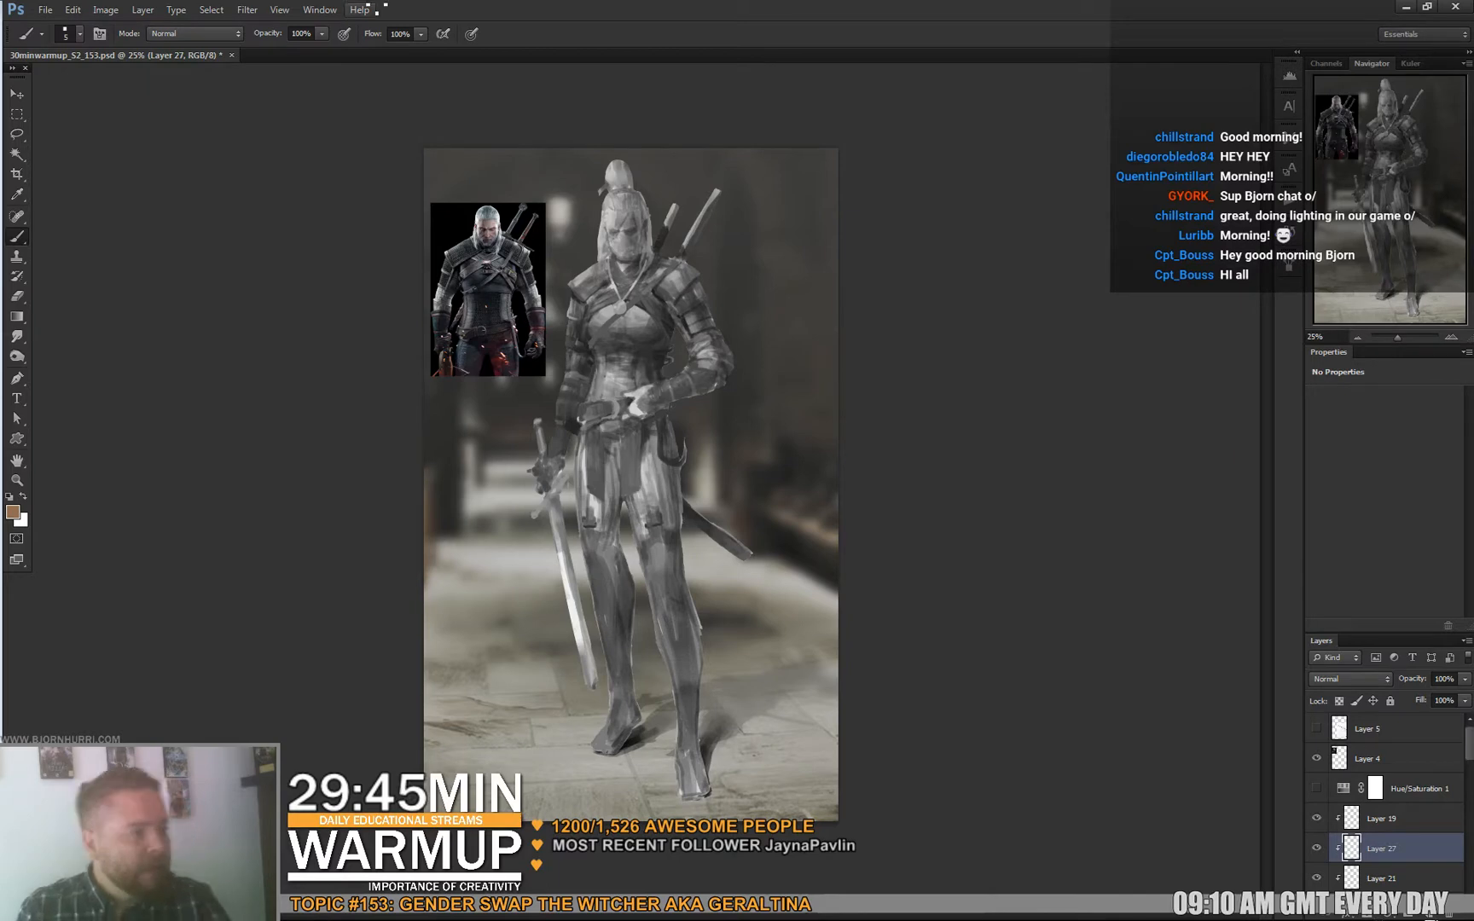
# Open a second window of 30minwarmup_S2_153.psd and float it beside the main canvas.
pyautogui.click(321, 9)
pyautogui.moveTo(328, 23)
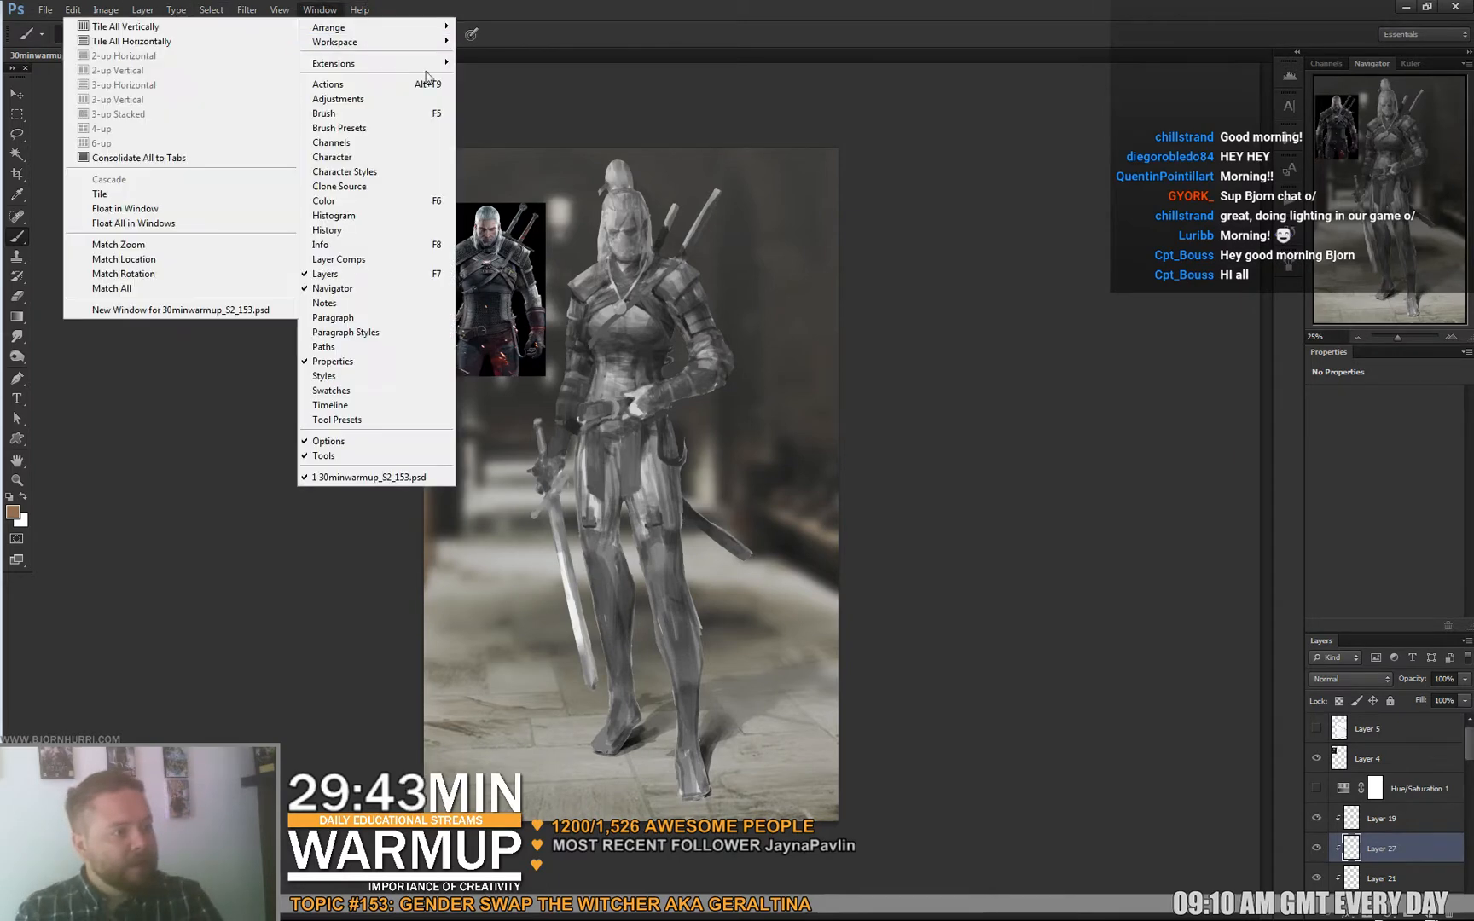
pyautogui.click(253, 312)
pyautogui.moveTo(288, 57); pyautogui.dragTo(853, 21)
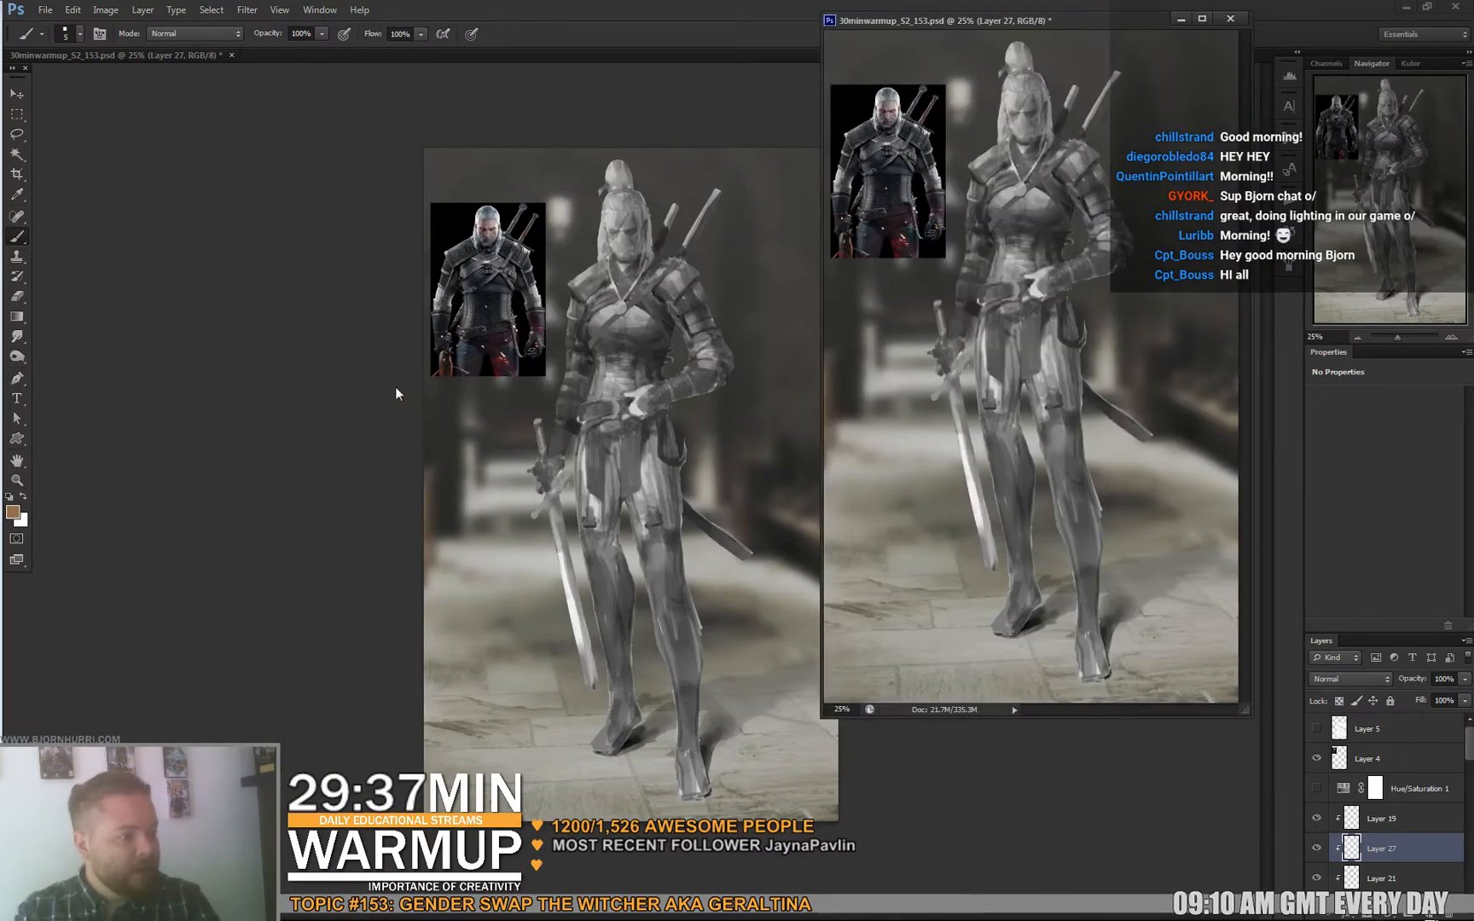
# Set the brush to 11 px and sample dark greys from the figure for painting the arm that rests on the hip.
pyautogui.click(277, 344)
pyautogui.hotkey('ctrl', '+')
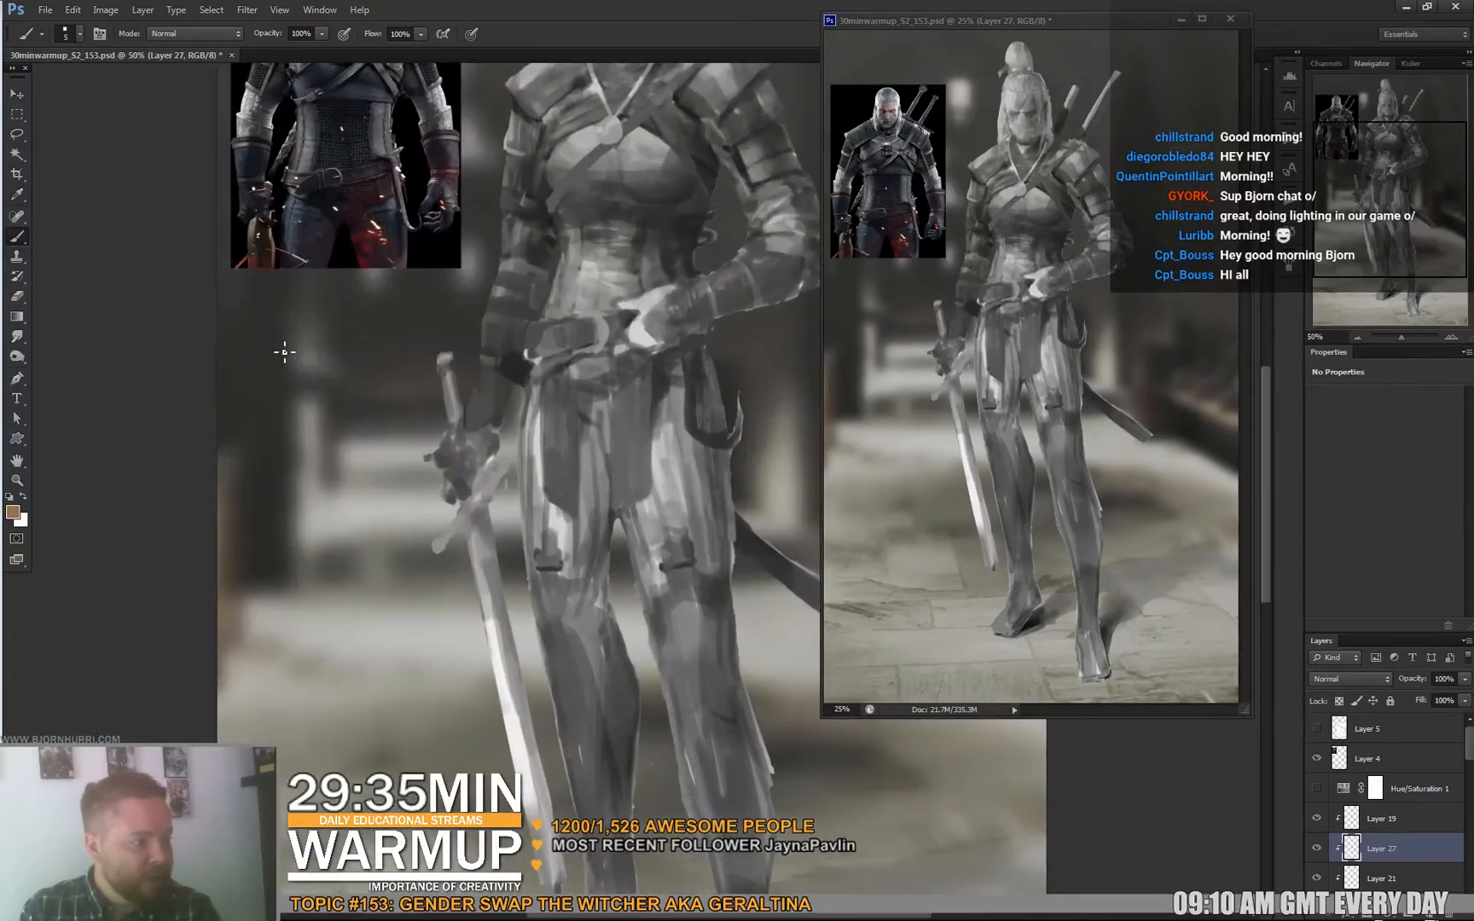
pyautogui.press('space')
pyautogui.moveTo(700, 361); pyautogui.dragTo(495, 459)
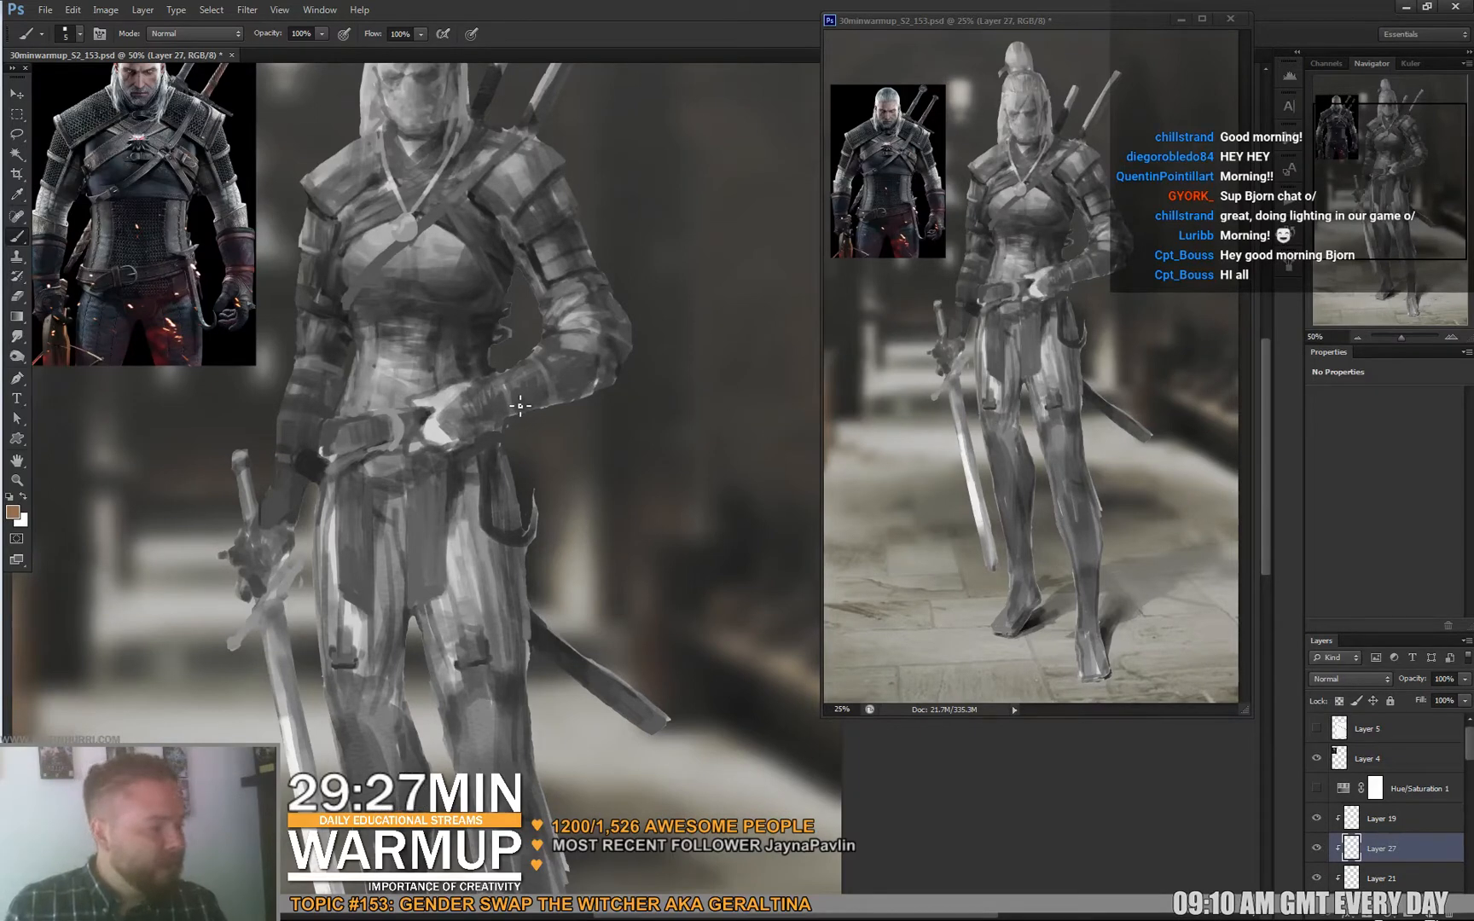
pyautogui.moveTo(584, 398); pyautogui.dragTo(593, 400)
pyautogui.rightClick(563, 390)
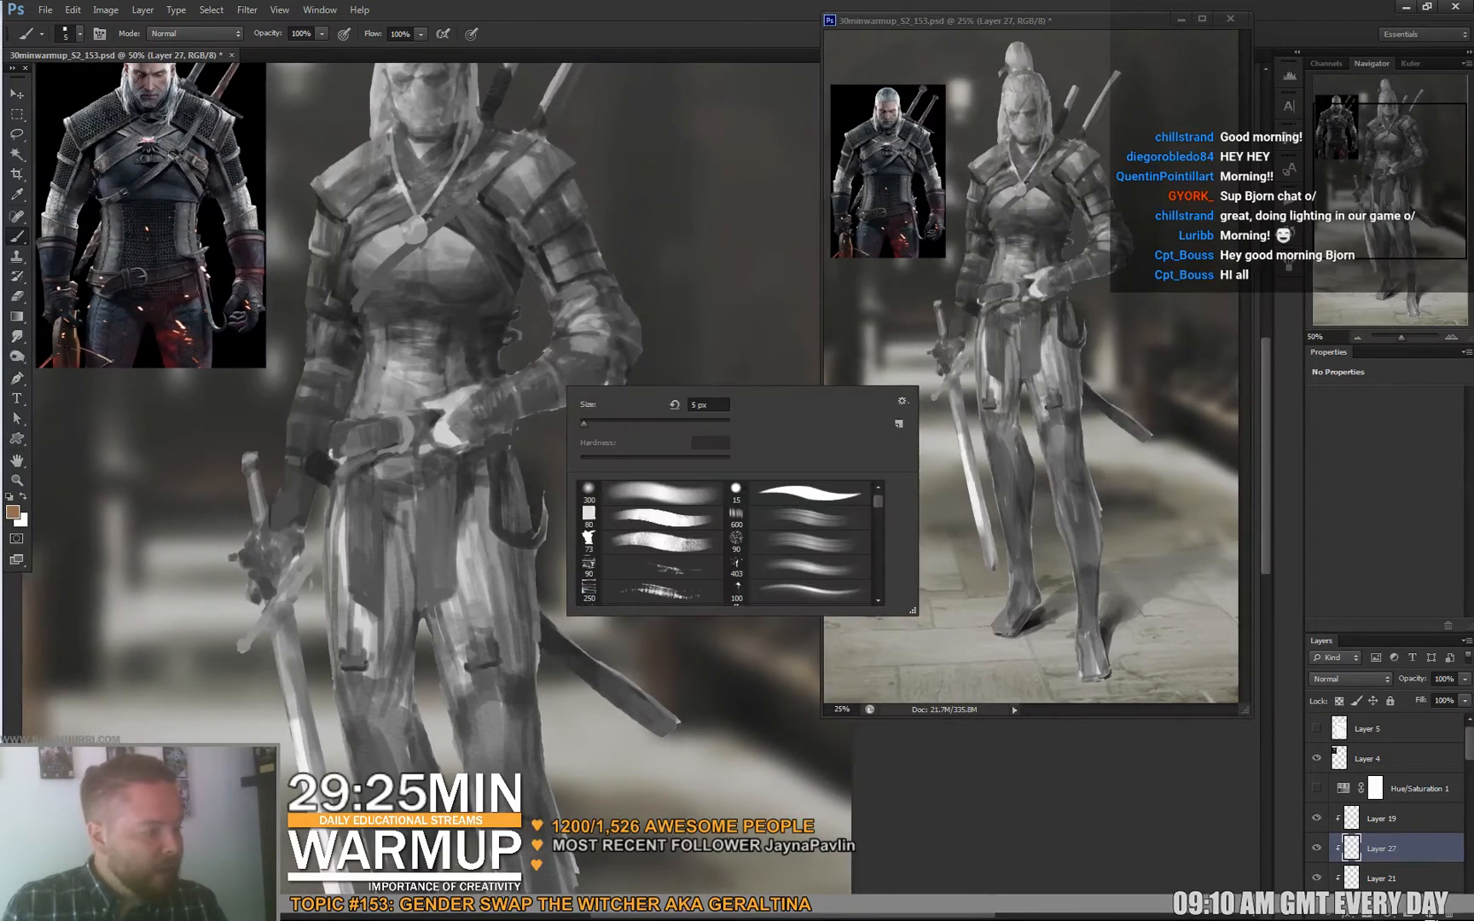
pyautogui.click(589, 423)
pyautogui.keyDown('alt'); pyautogui.click(519, 253); pyautogui.keyUp('alt')
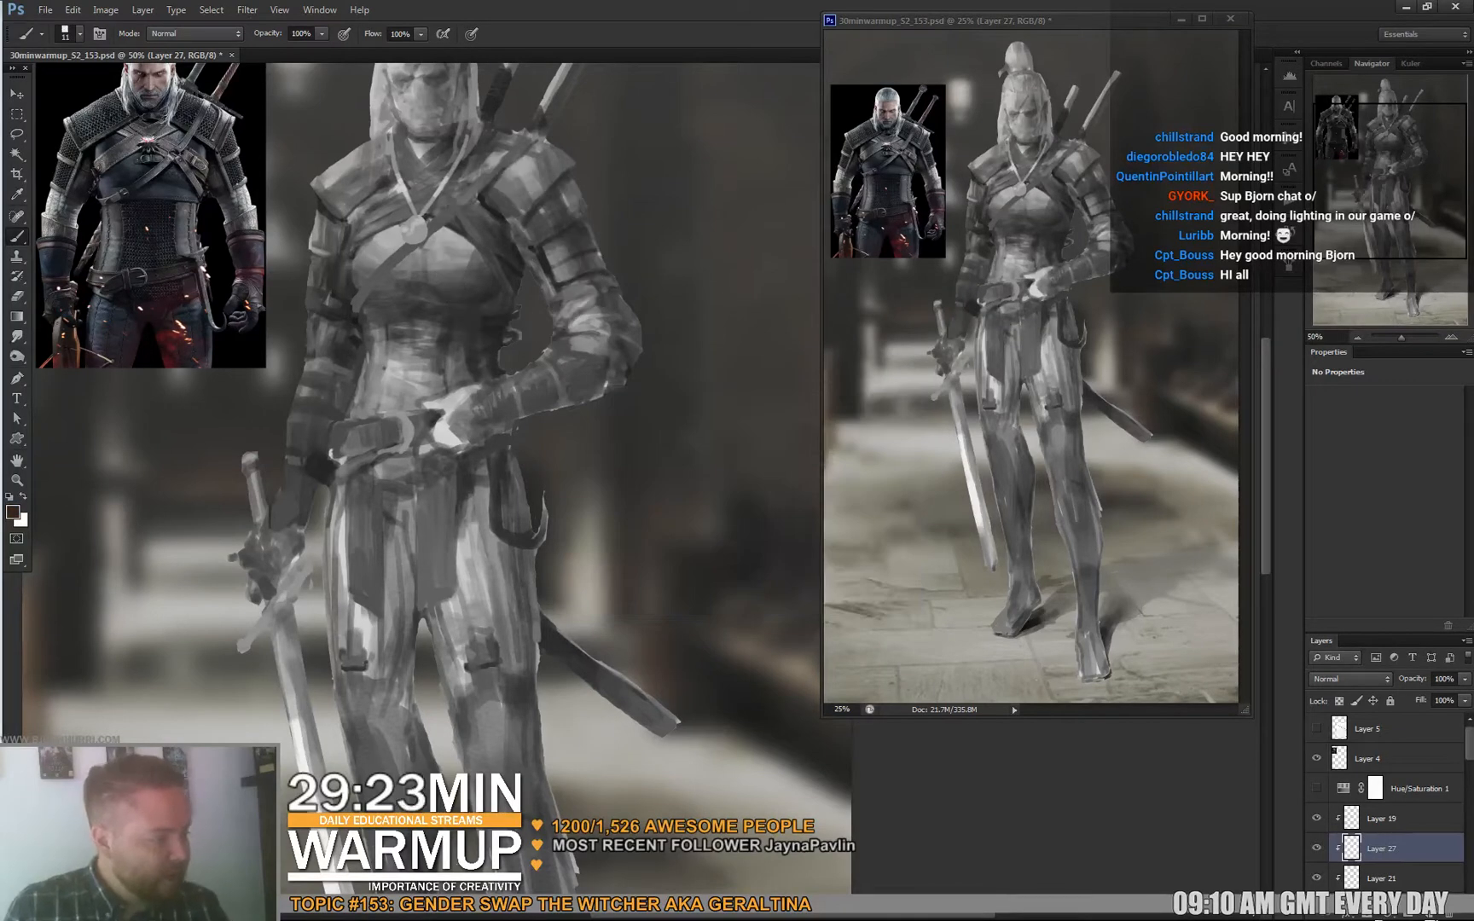
pyautogui.keyDown('alt'); pyautogui.click(507, 441); pyautogui.keyUp('alt')
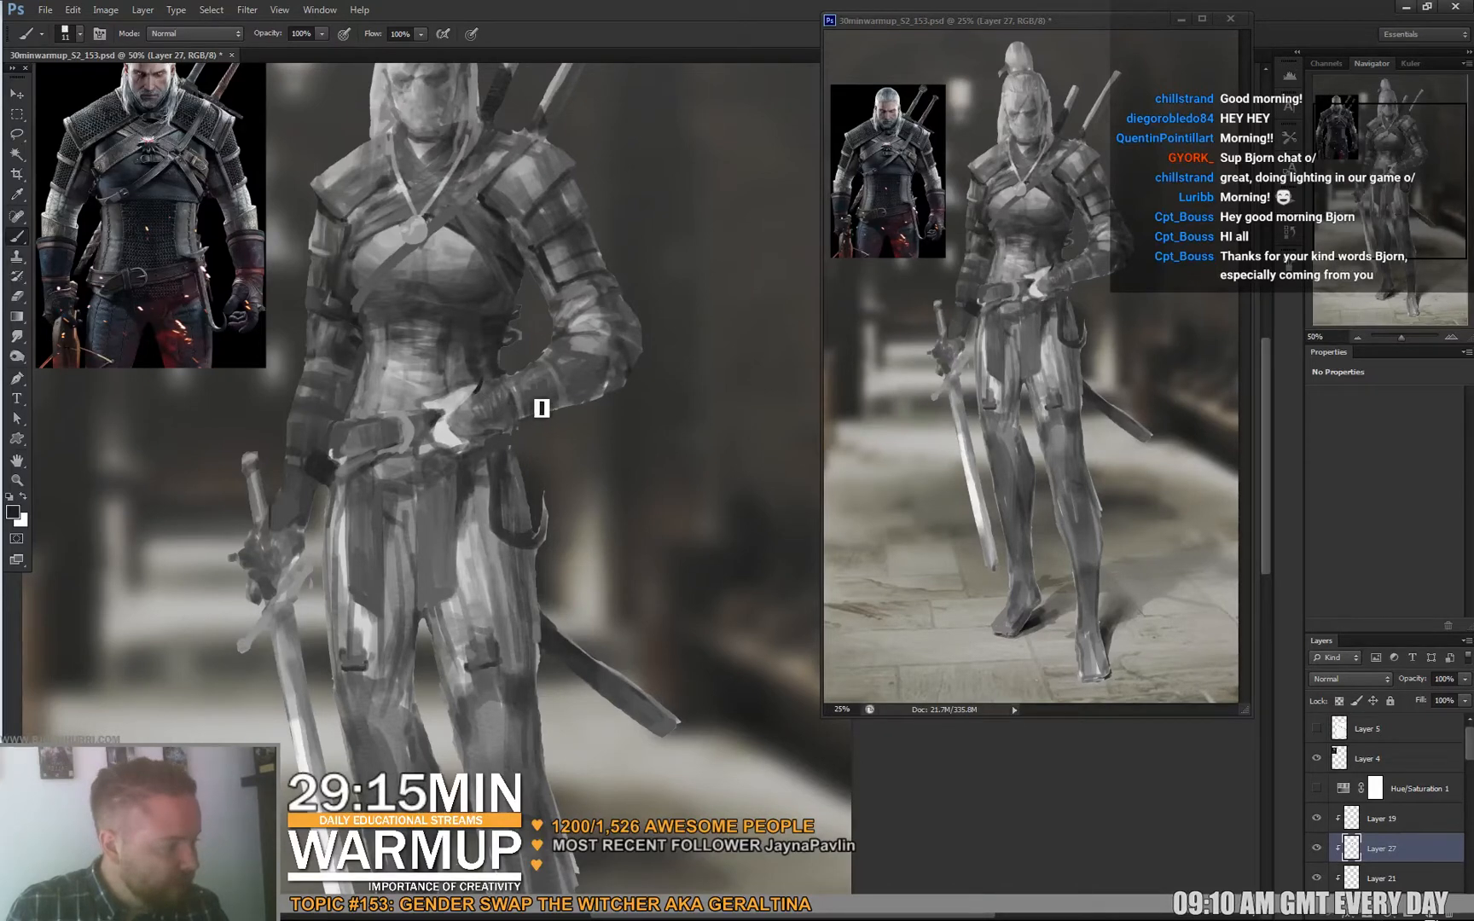
# Paint the forearm of the bent arm in dark grey, using brush sizes of 31 px and 13 px.
pyautogui.rightClick(545, 403)
pyautogui.write('31')
pyautogui.press('Return')
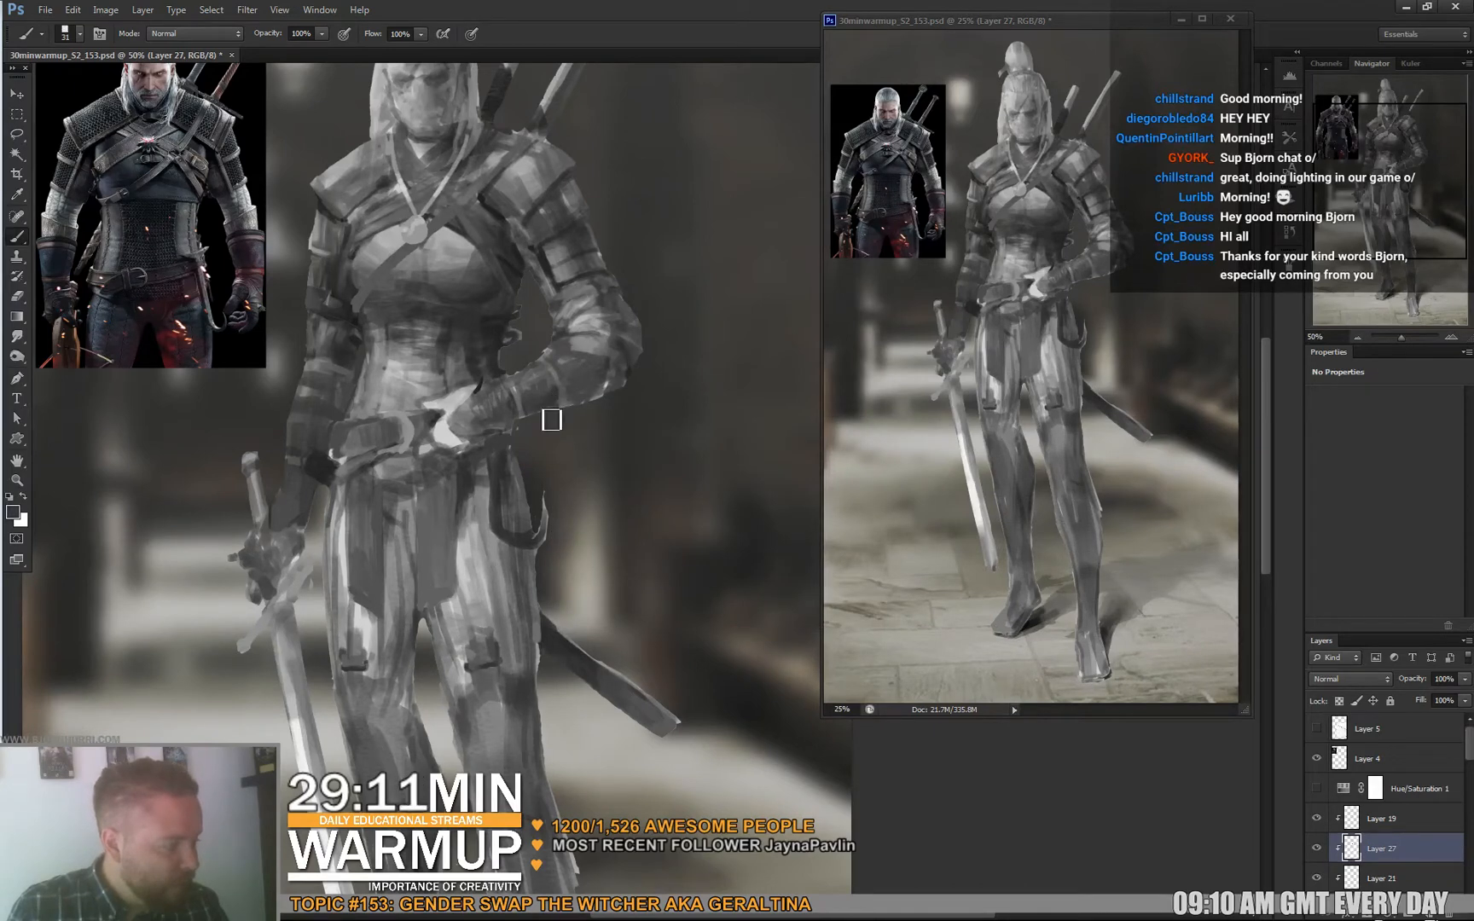
pyautogui.rightClick(556, 416)
pyautogui.write('13')
pyautogui.press('Return')
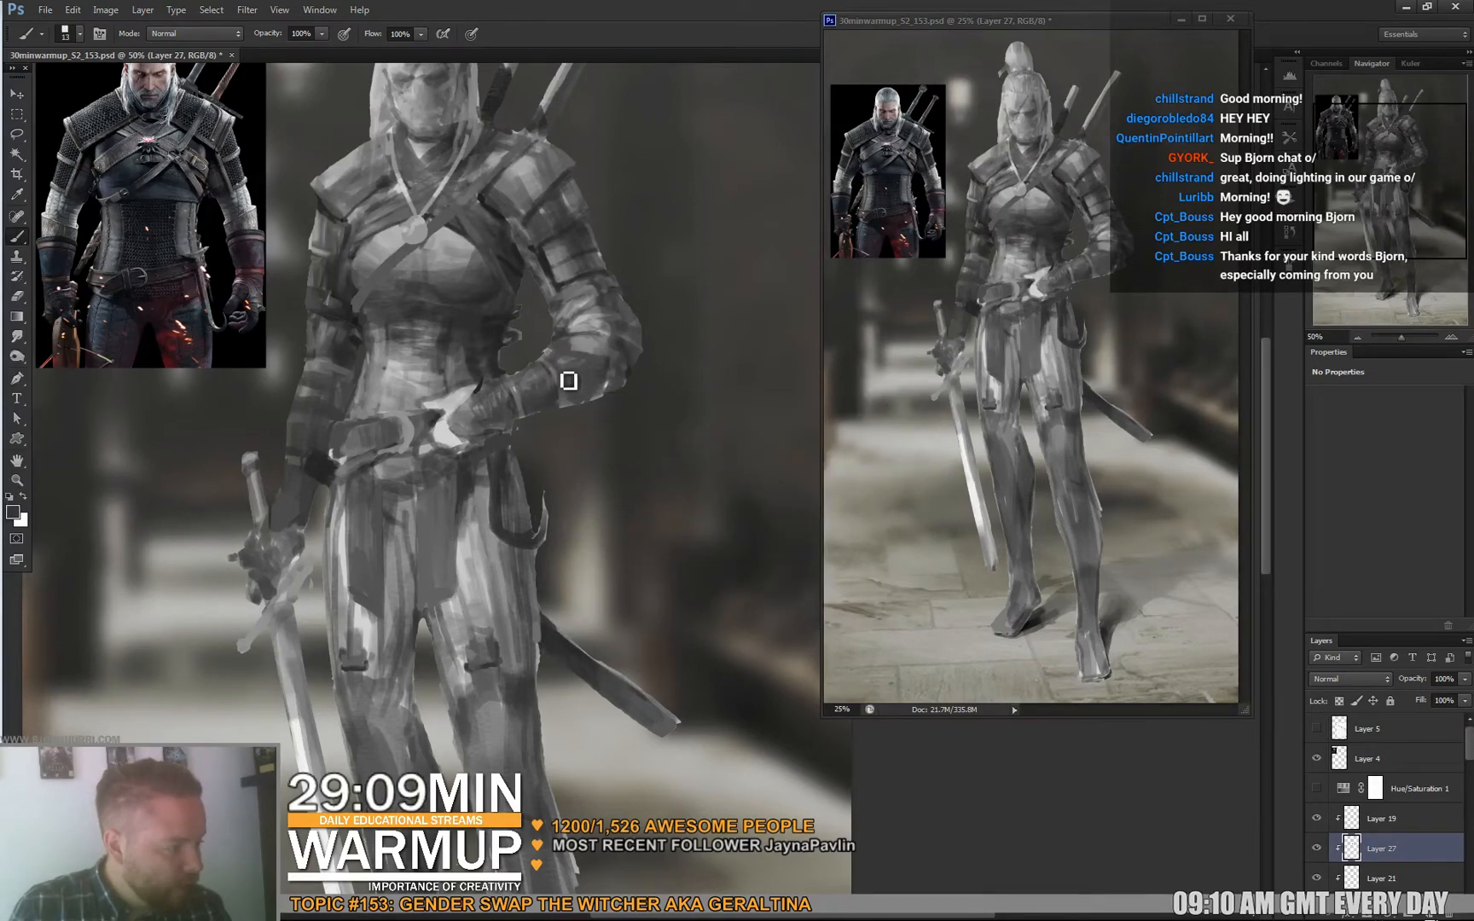
# Refine the bent arm's forearm and elbow in dark grey with the brush at 35, 17 and 16 px.
pyautogui.rightClick(597, 397)
pyautogui.write('35')
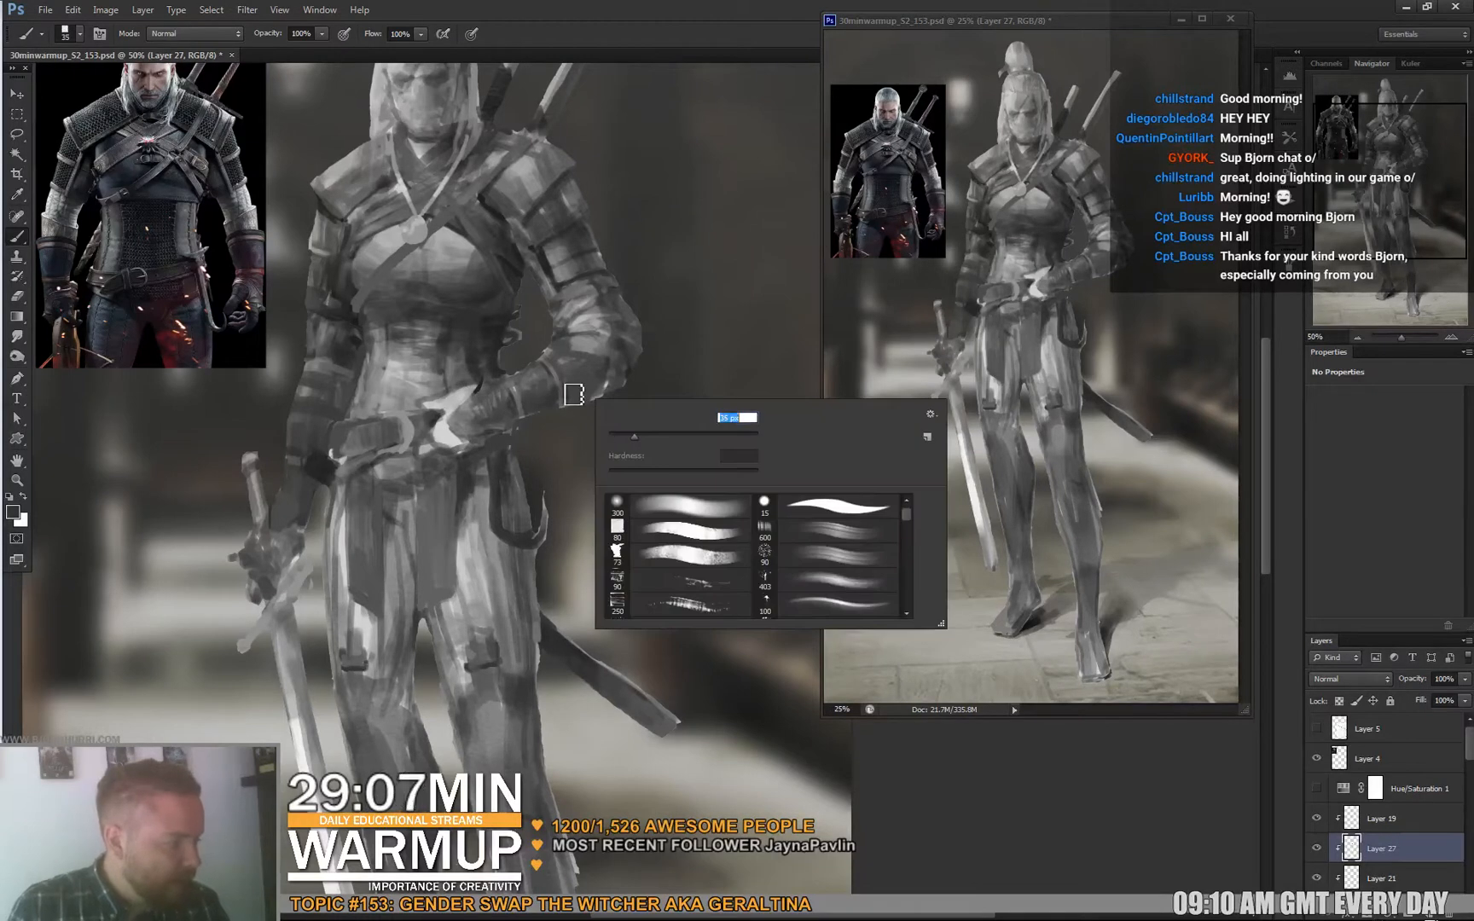
pyautogui.press('Return')
pyautogui.rightClick(601, 390)
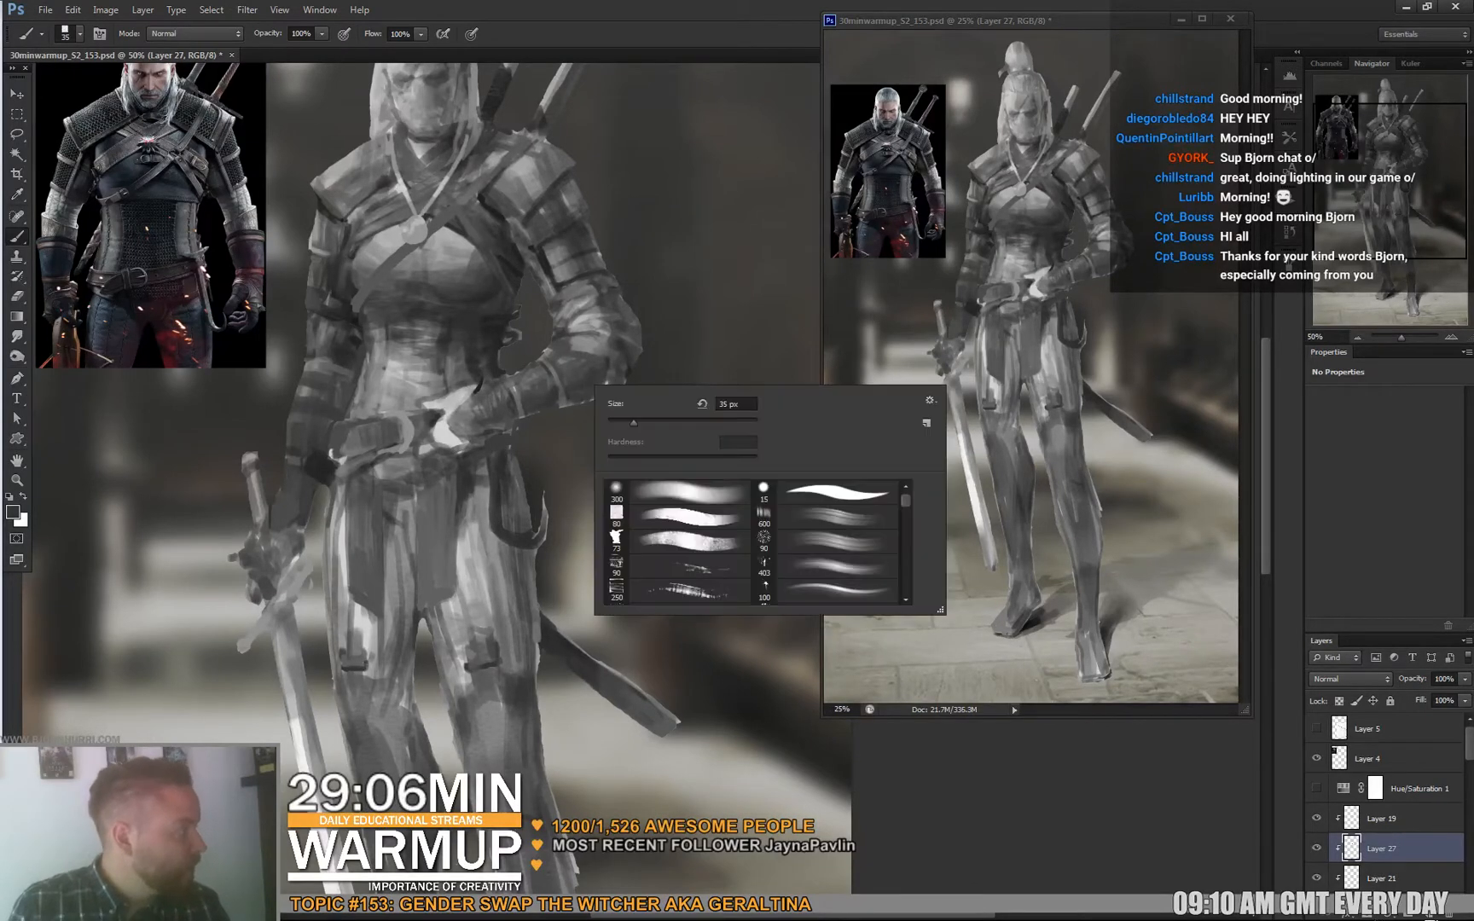
pyautogui.write('17')
pyautogui.press('Return')
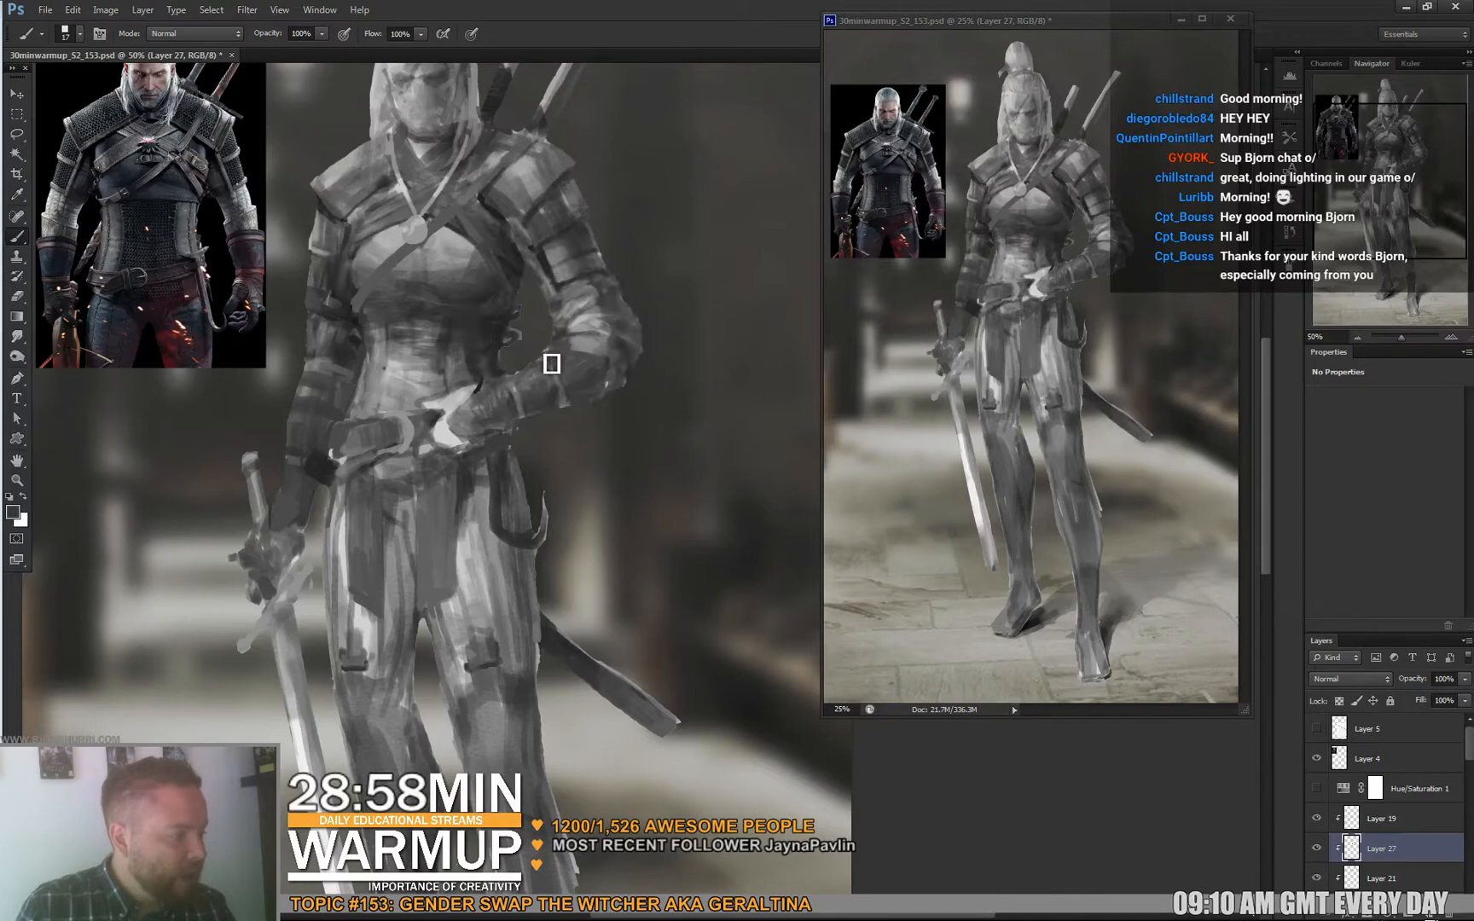
pyautogui.rightClick(573, 362)
pyautogui.click(600, 398)
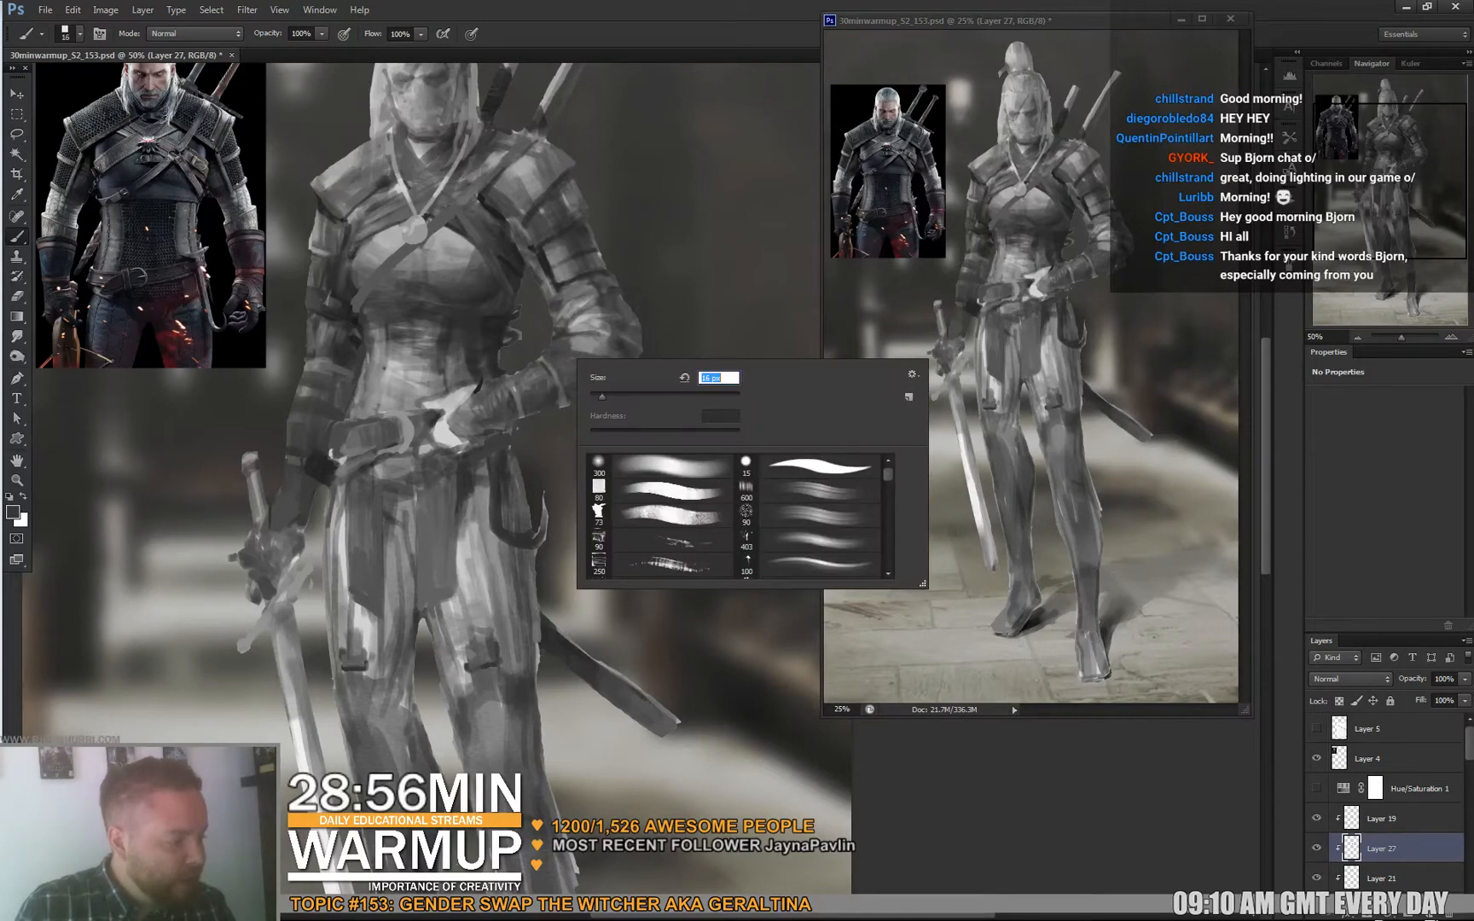
pyautogui.press('Return')
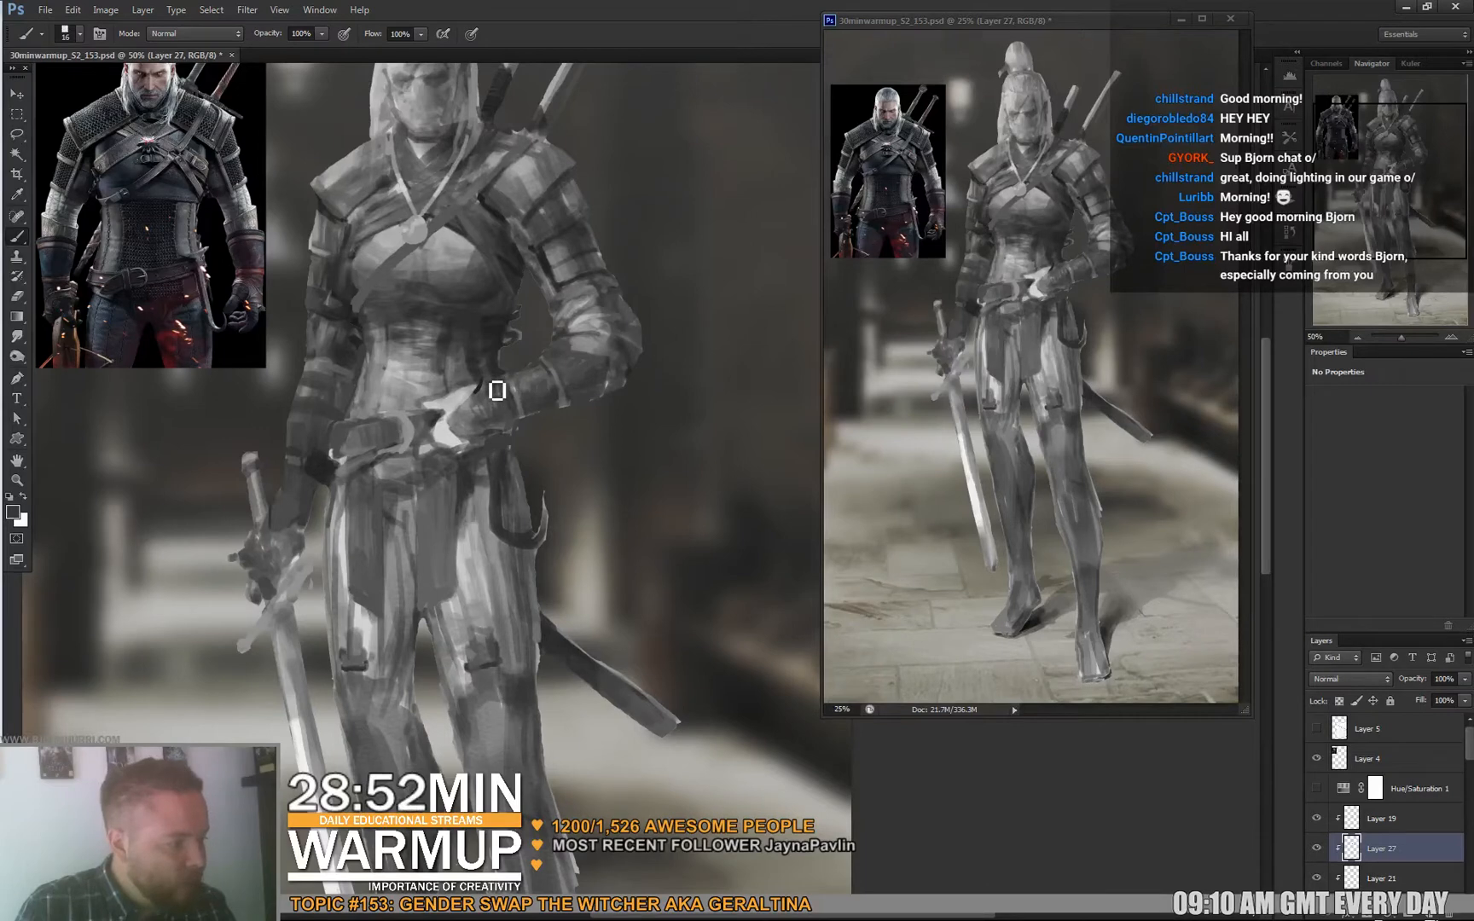
# Rework the wrist and glove cuff at the hip with sampled greys and a 12 px brush.
pyautogui.keyDown('alt'); pyautogui.click(468, 418); pyautogui.keyUp('alt')
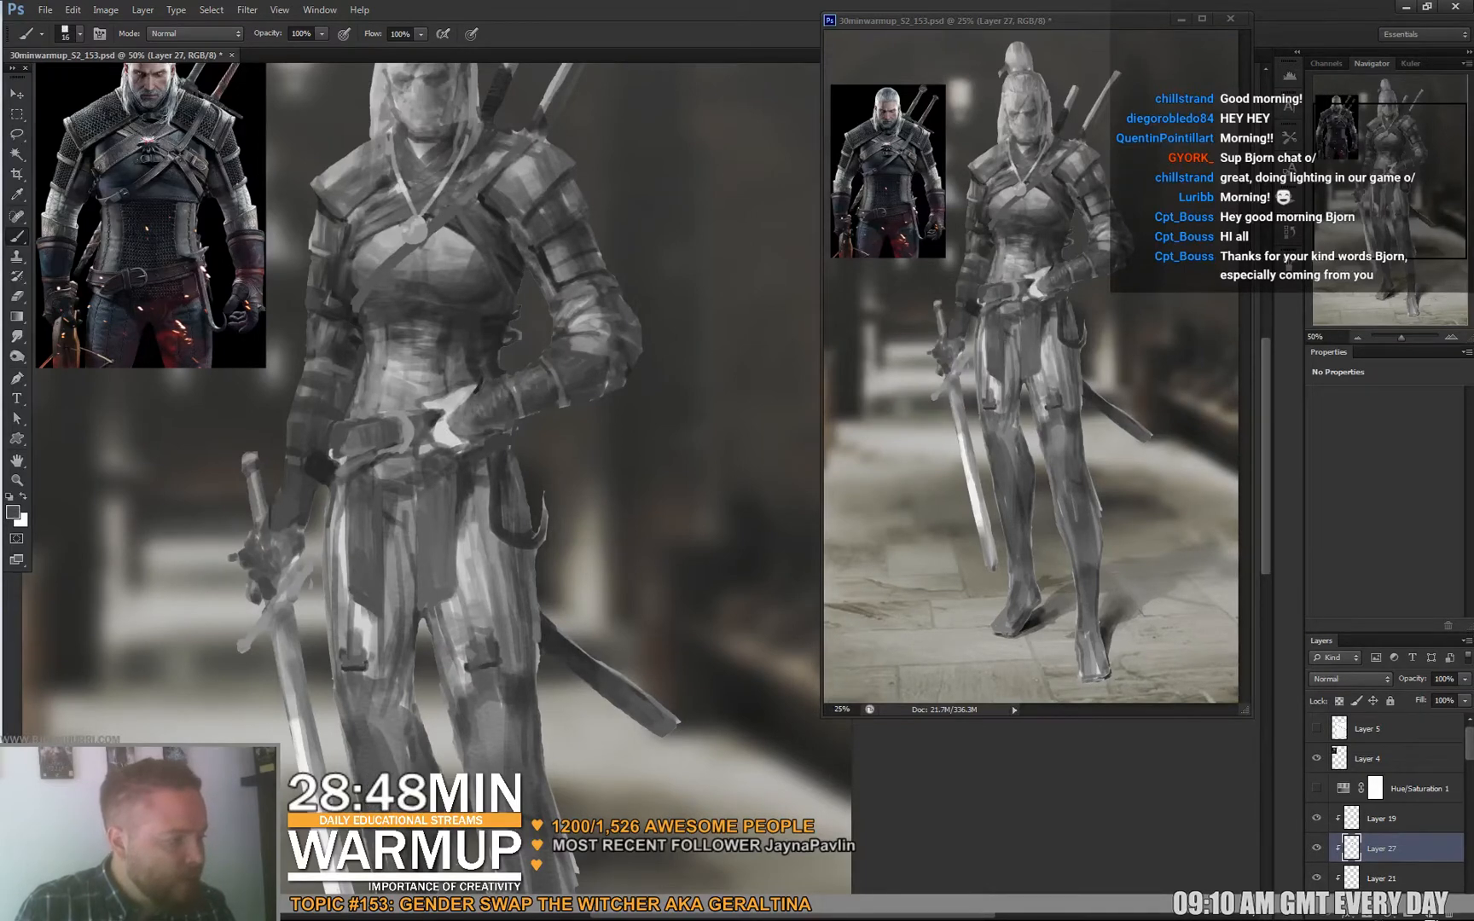
pyautogui.rightClick(492, 395)
pyautogui.moveTo(588, 416); pyautogui.dragTo(585, 416)
pyautogui.keyDown('alt'); pyautogui.click(483, 380); pyautogui.keyUp('alt')
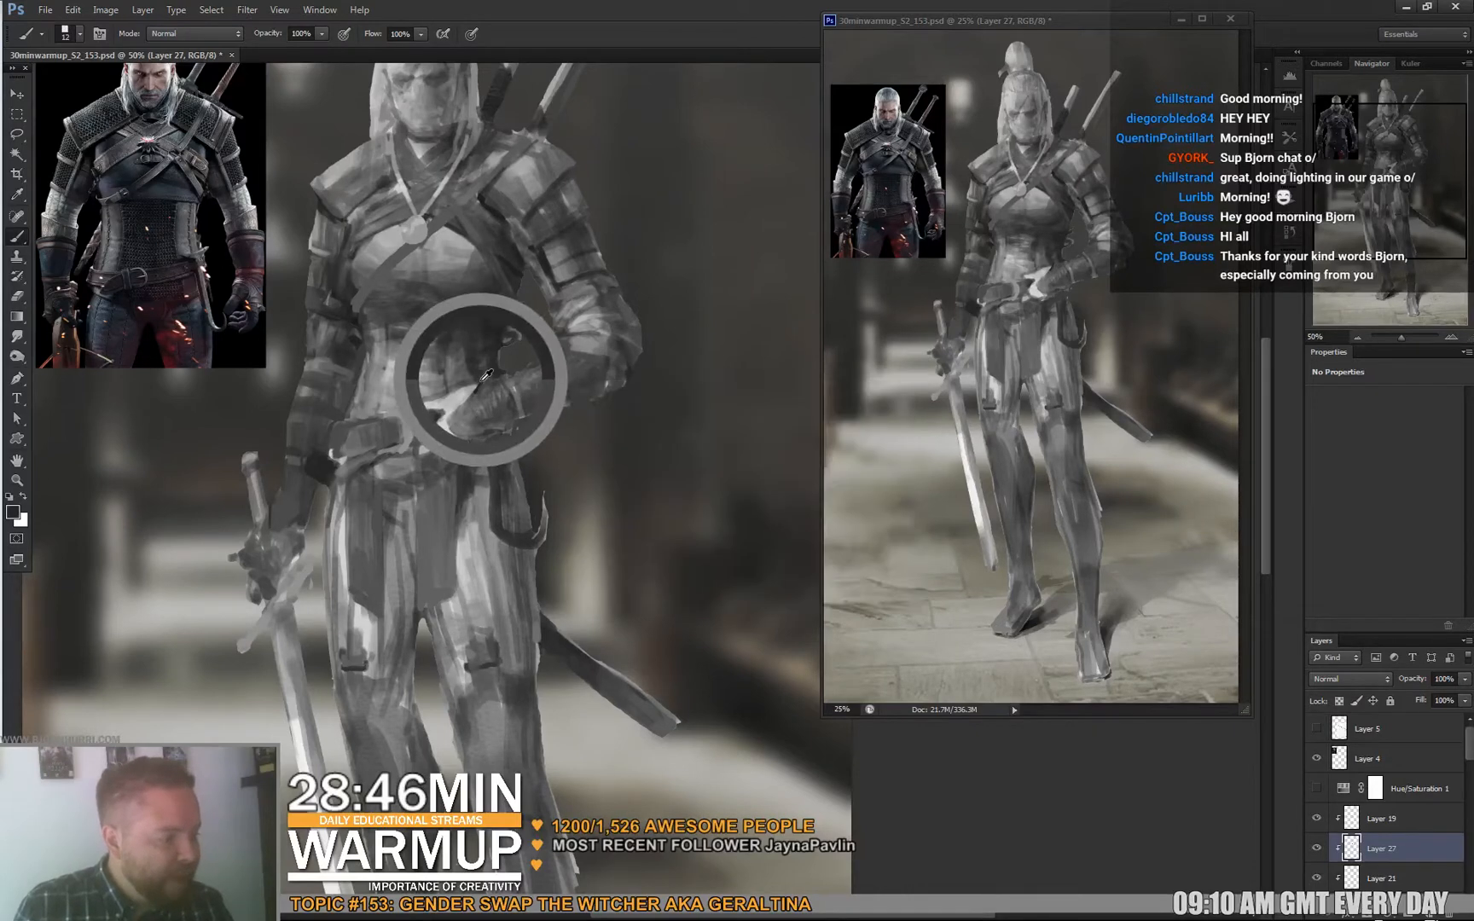
# Paint the belt area beside the hand with sampled mid greys and a 25 px brush.
pyautogui.rightClick(495, 434)
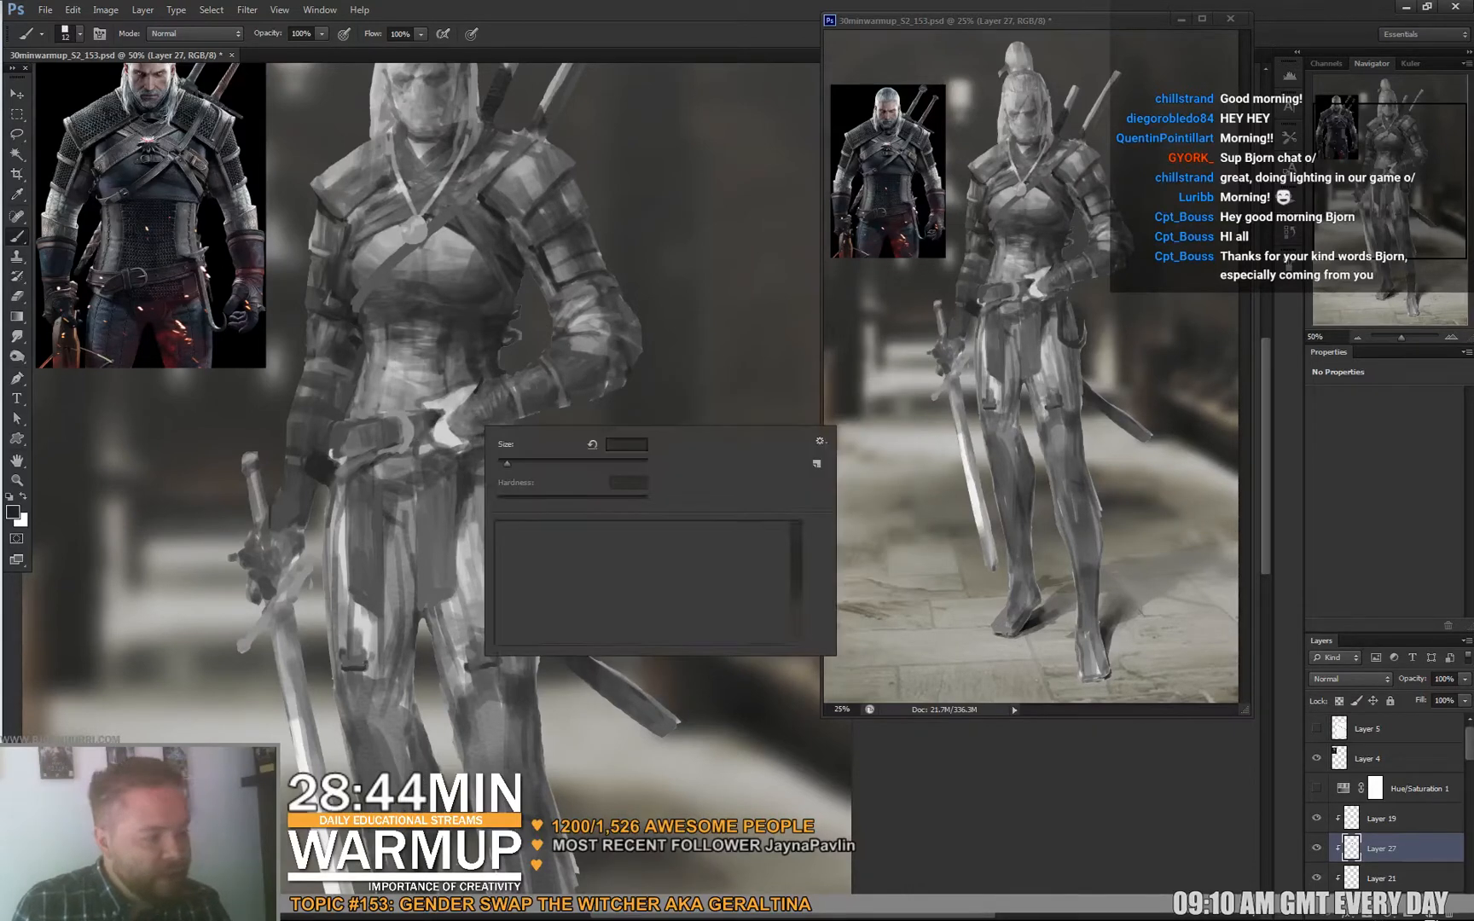
pyautogui.click(441, 447)
pyautogui.keyDown('alt'); pyautogui.click(434, 441); pyautogui.keyUp('alt')
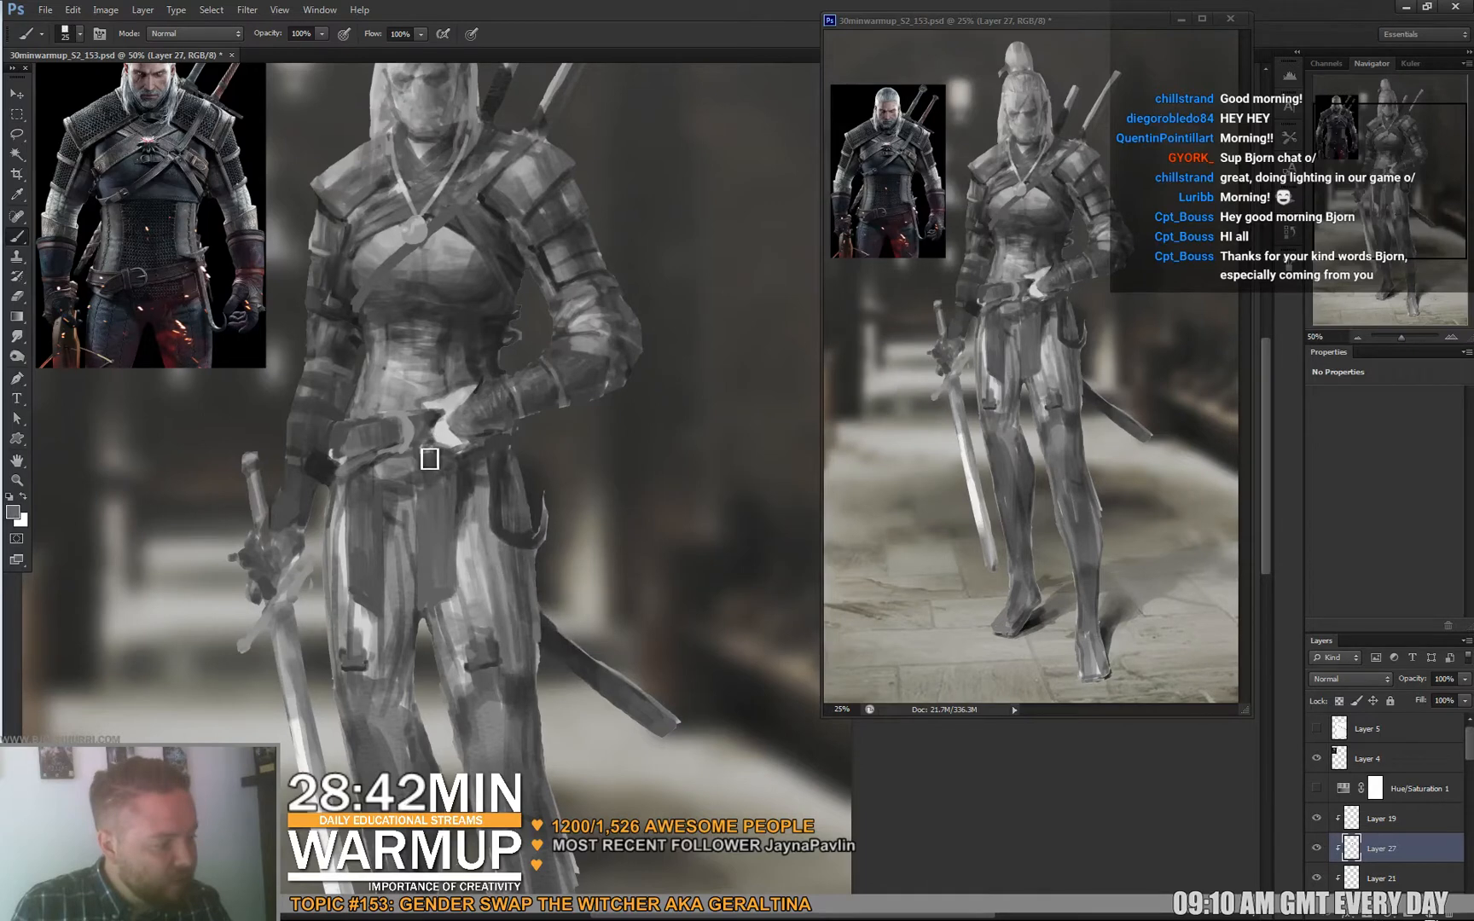
pyautogui.keyDown('alt'); pyautogui.click(429, 435); pyautogui.keyUp('alt')
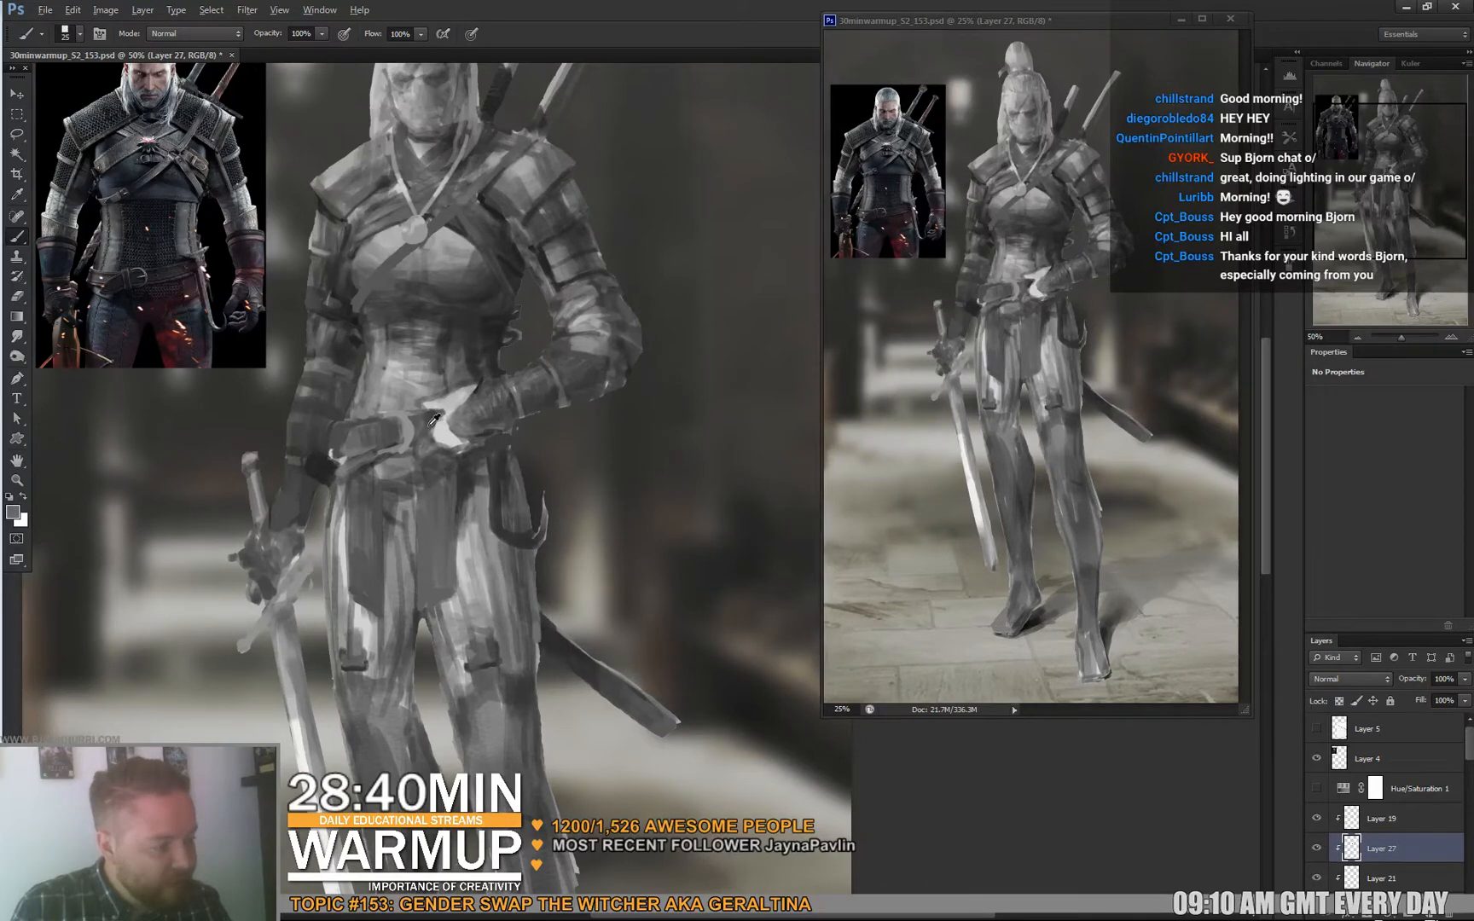
pyautogui.moveTo(431, 435); pyautogui.dragTo(431, 432)
# Paint light strokes on the fingers of the hip-resting hand with a sampled light grey and a 12 px brush.
pyautogui.rightClick(479, 404)
pyautogui.click(503, 431)
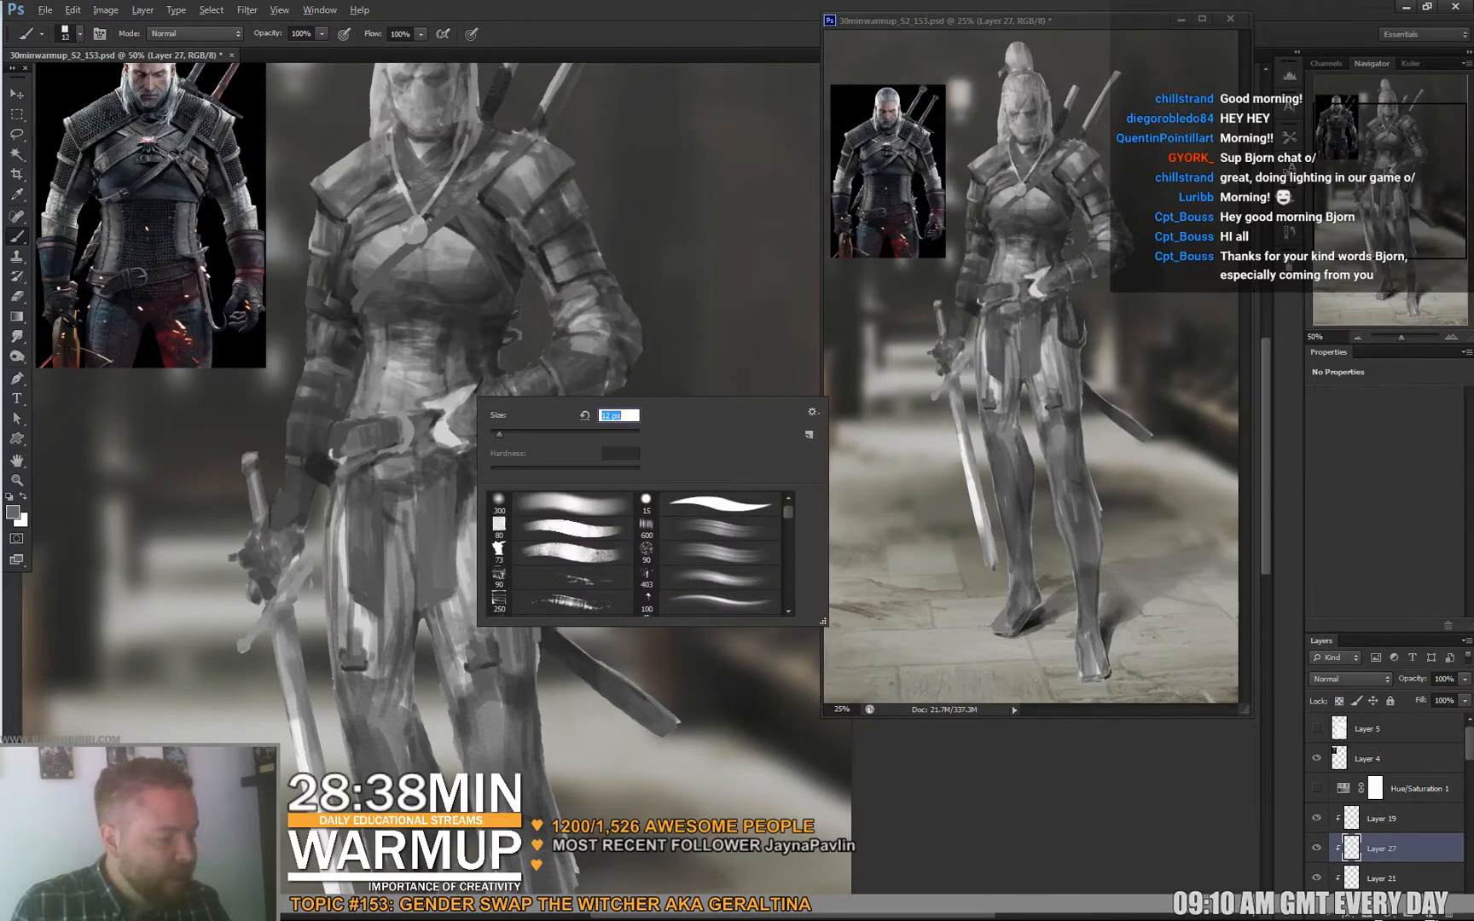
pyautogui.click(445, 419)
pyautogui.keyDown('alt'); pyautogui.click(434, 404); pyautogui.keyUp('alt')
pyautogui.moveTo(424, 405); pyautogui.dragTo(432, 416)
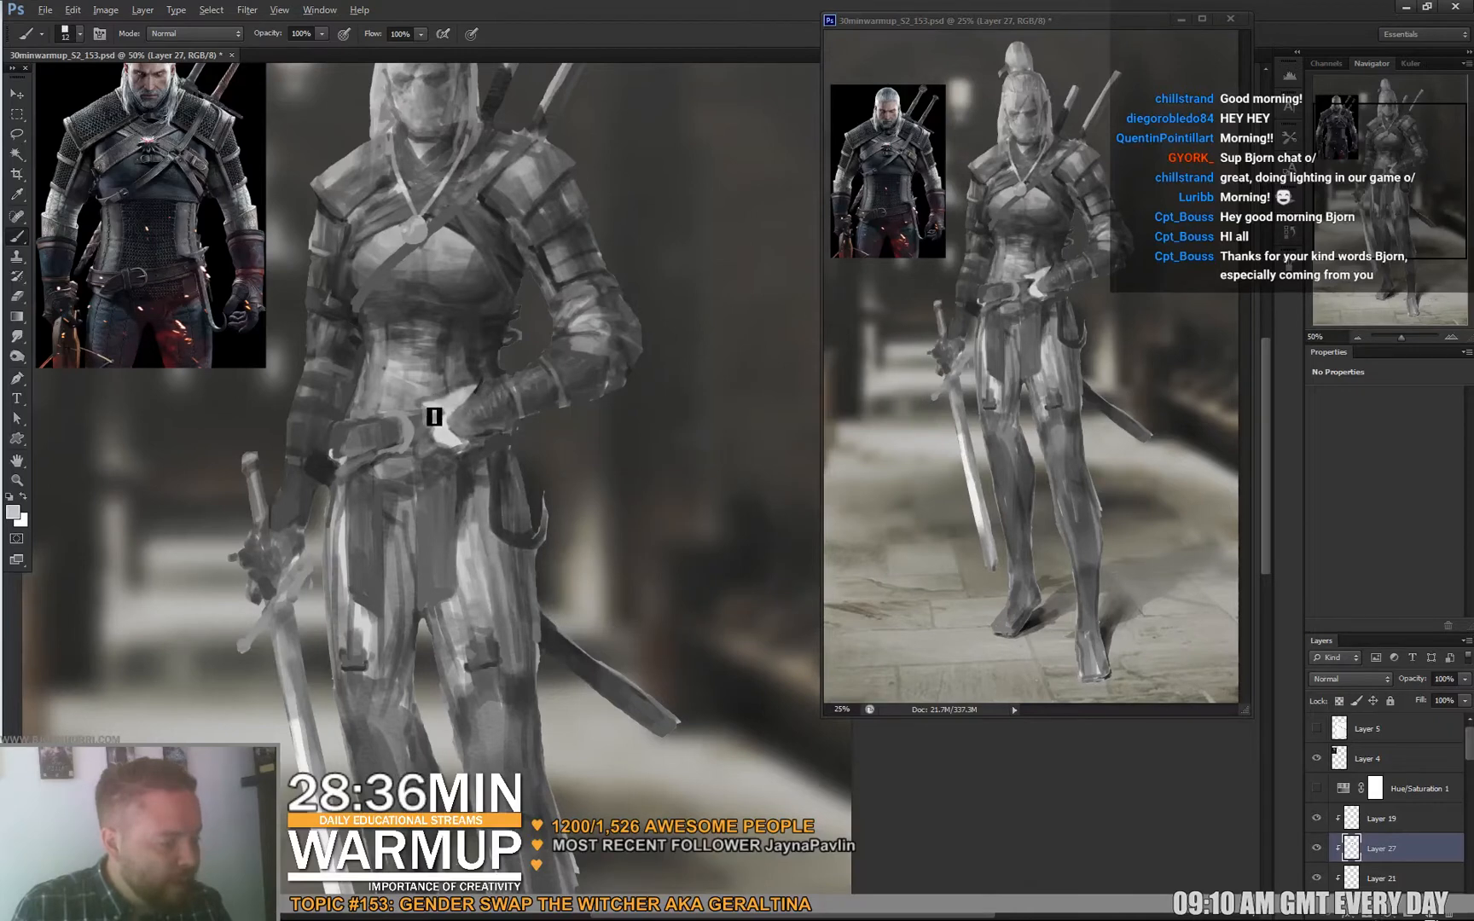
# Shape the upper edge of the hand with a sampled mid grey, using a larger brush and a 13 px one.
pyautogui.keyDown('alt'); pyautogui.click(457, 397); pyautogui.keyUp('alt')
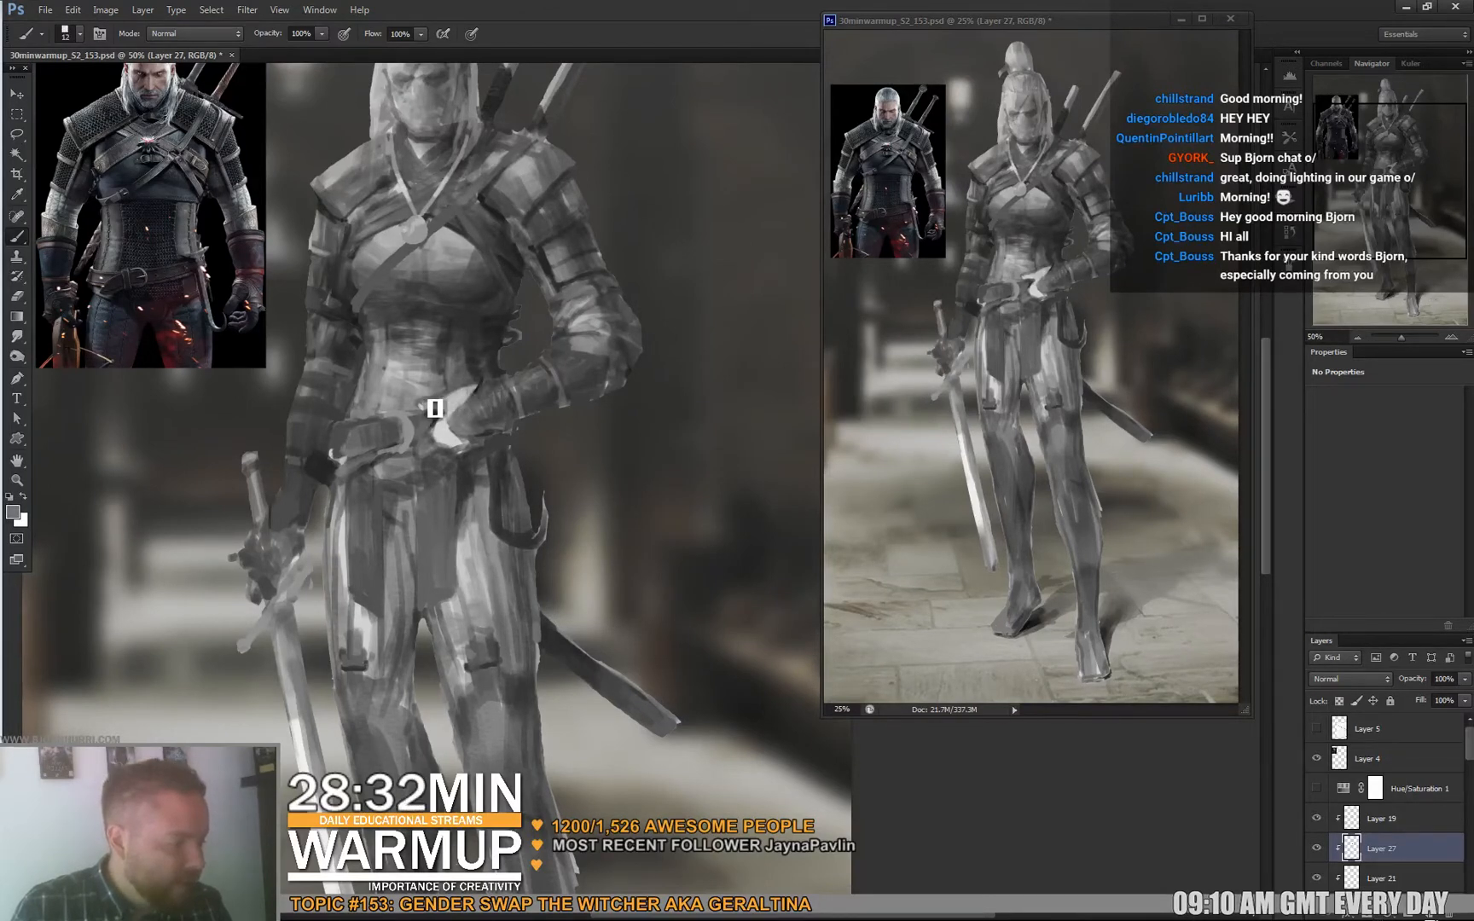
pyautogui.rightClick(458, 393)
pyautogui.click(501, 425)
pyautogui.press('Return')
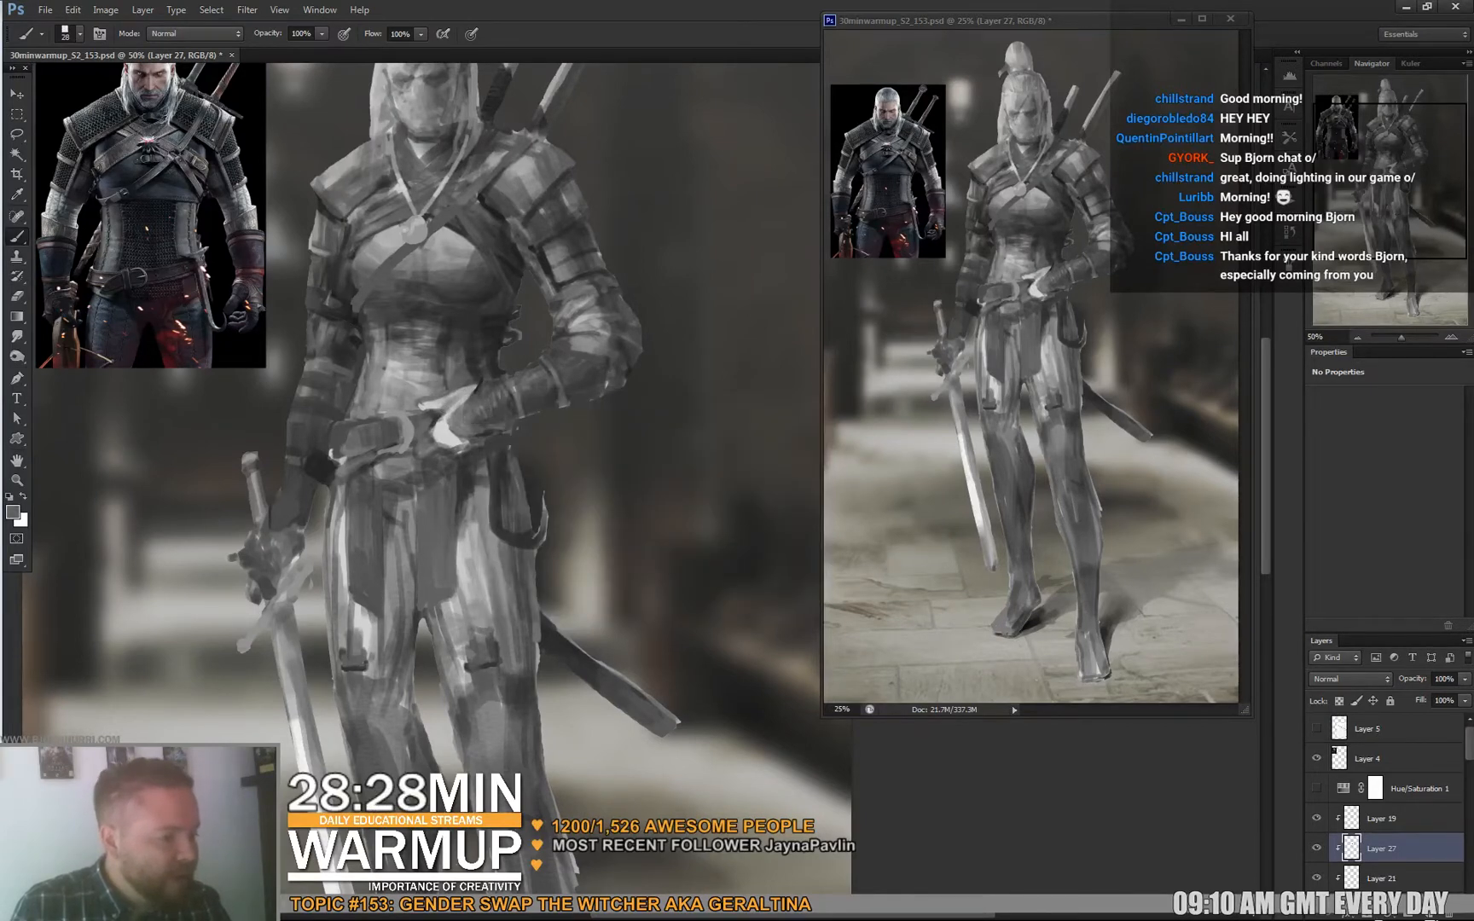
pyautogui.rightClick(474, 410)
pyautogui.click(631, 427)
pyautogui.press('Return')
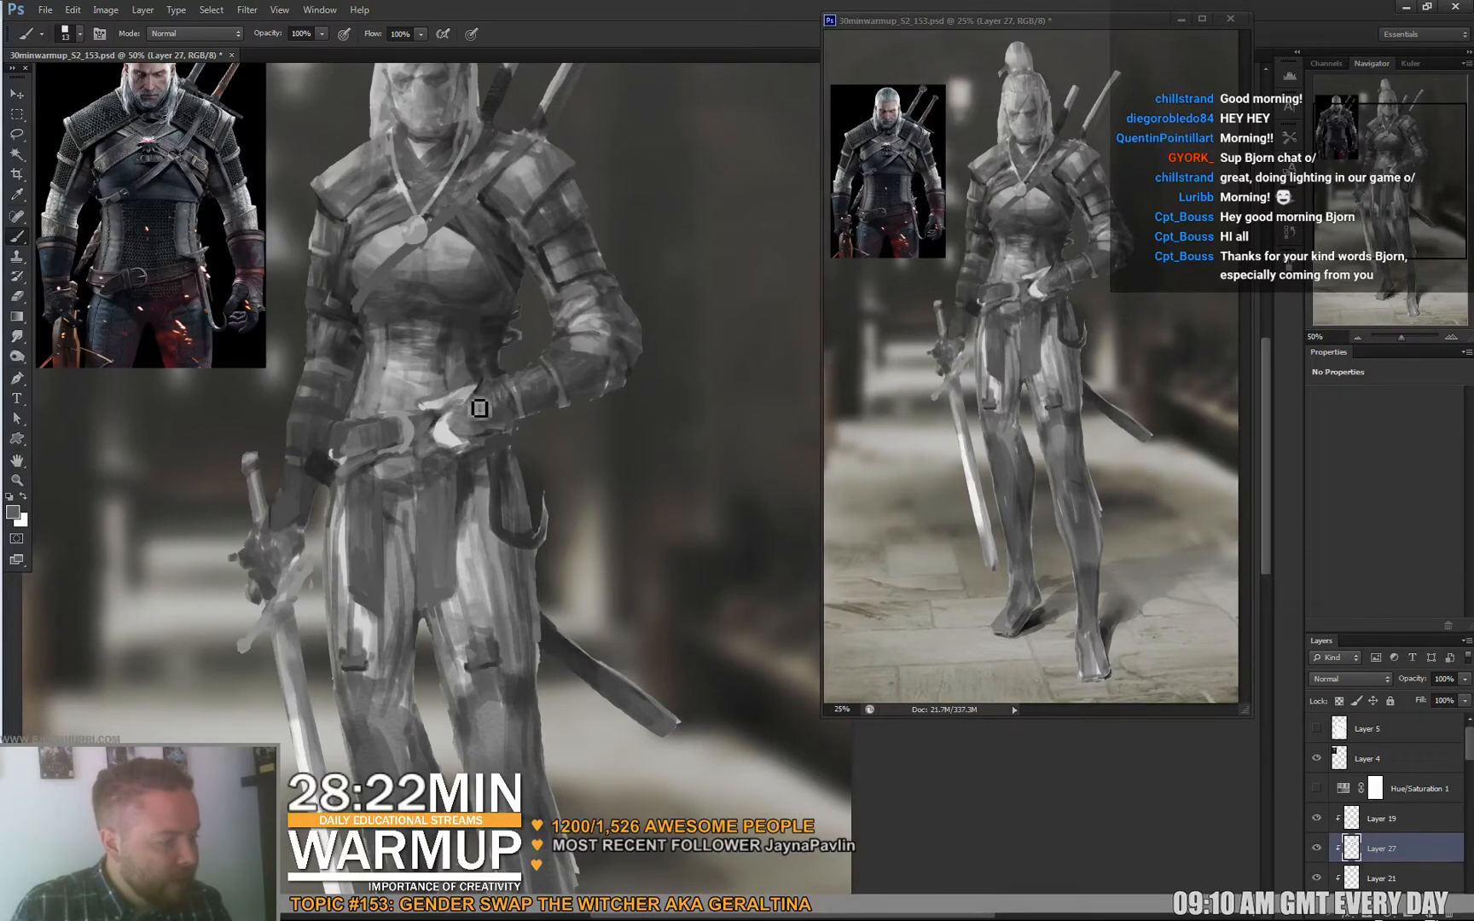
# Brighten the back of the hand with sampled light grey and pick up dark grey from the adjoining glove cuff.
pyautogui.keyDown('alt'); pyautogui.click(485, 403); pyautogui.keyUp('alt')
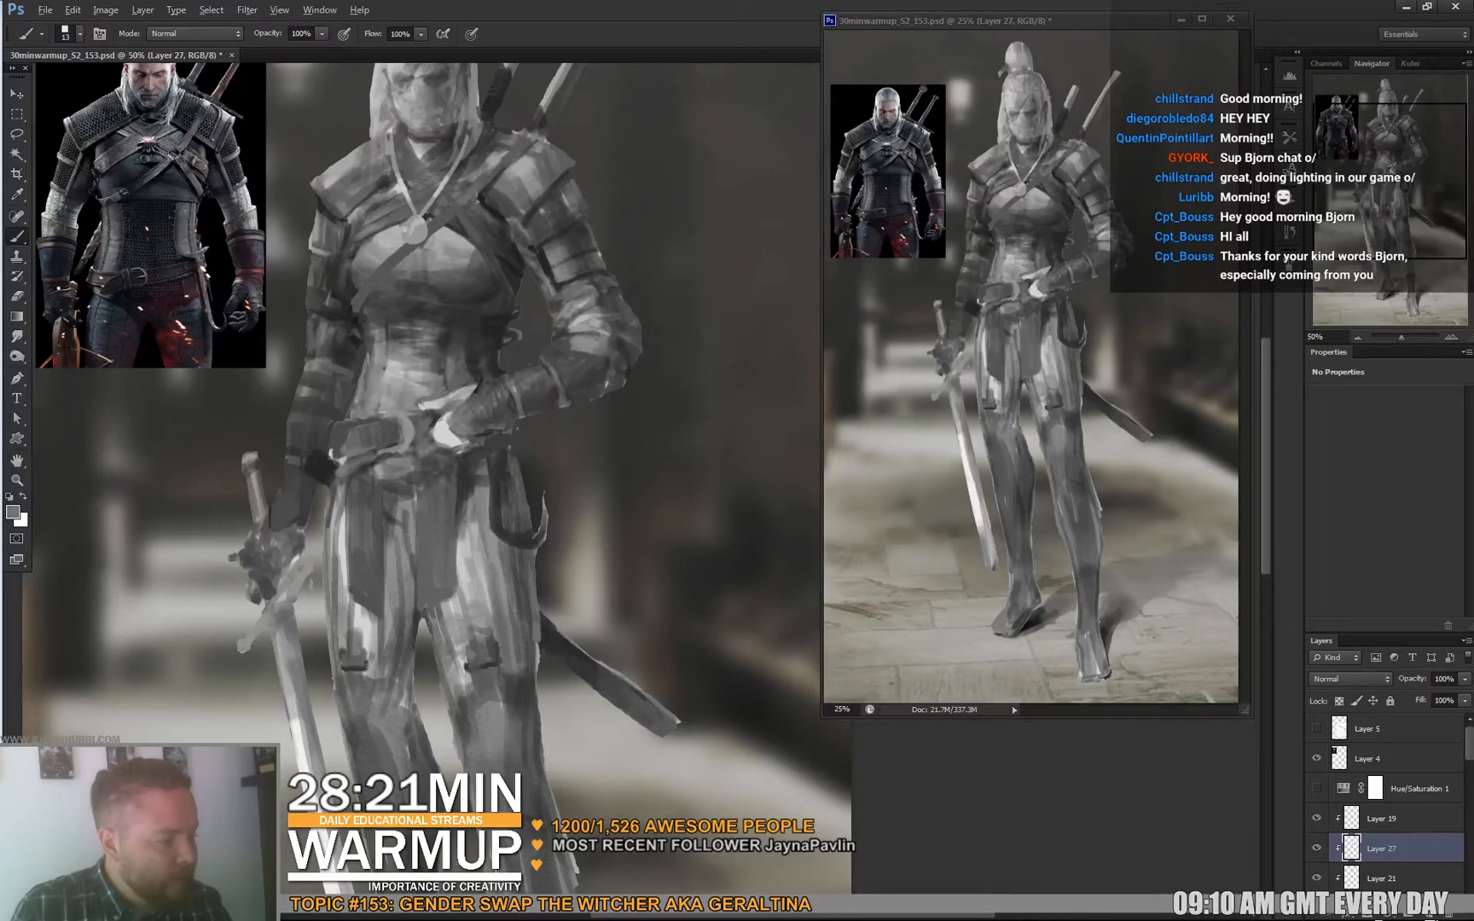
pyautogui.keyDown('alt'); pyautogui.click(459, 440); pyautogui.keyUp('alt')
pyautogui.moveTo(457, 440); pyautogui.dragTo(447, 432)
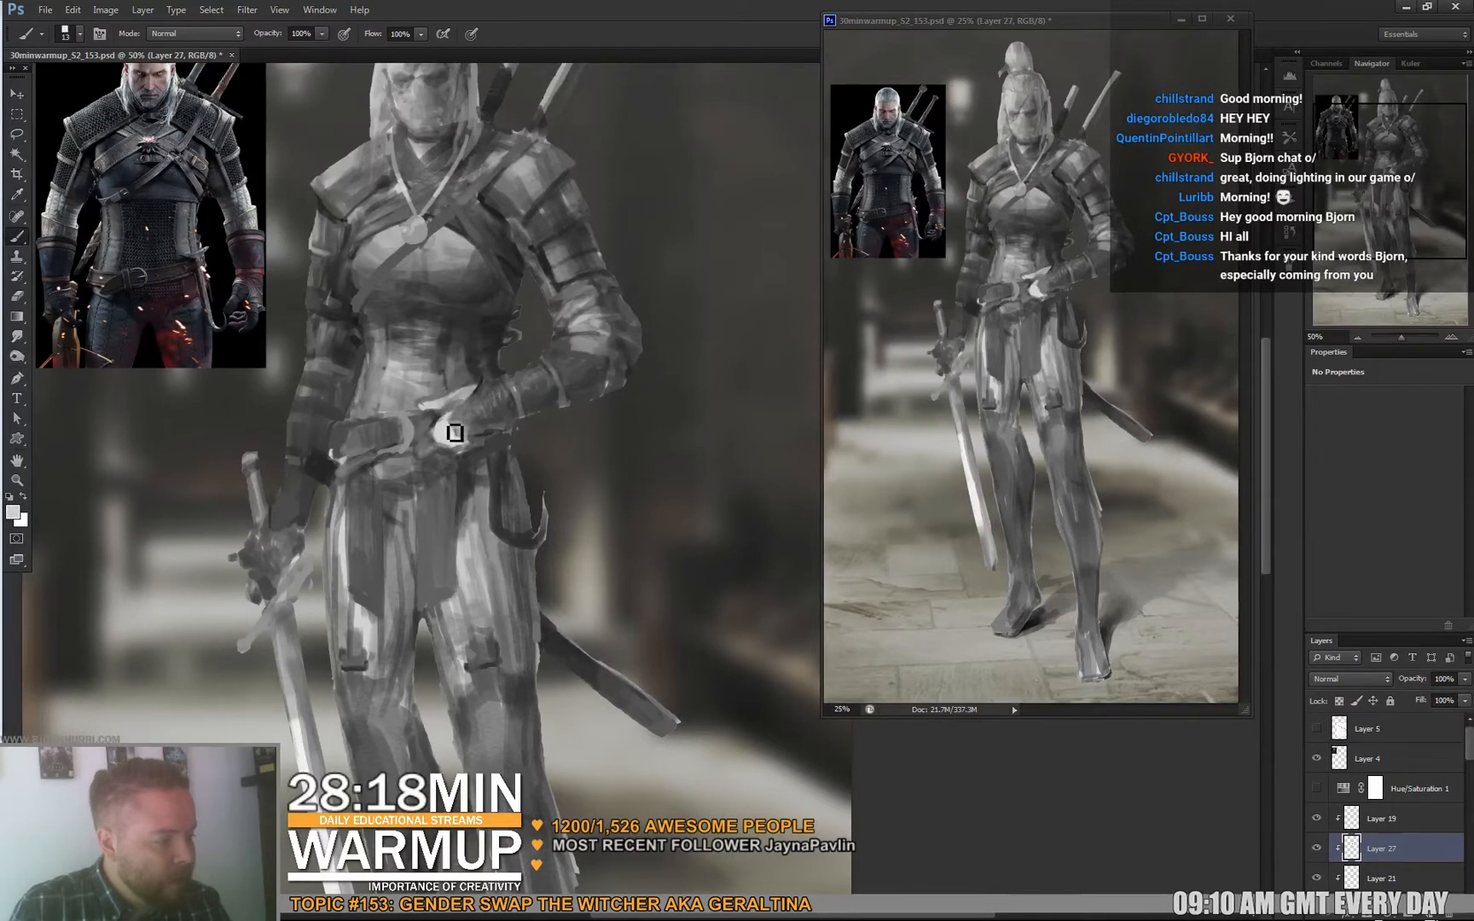
pyautogui.keyDown('alt'); pyautogui.click(467, 437); pyautogui.keyUp('alt')
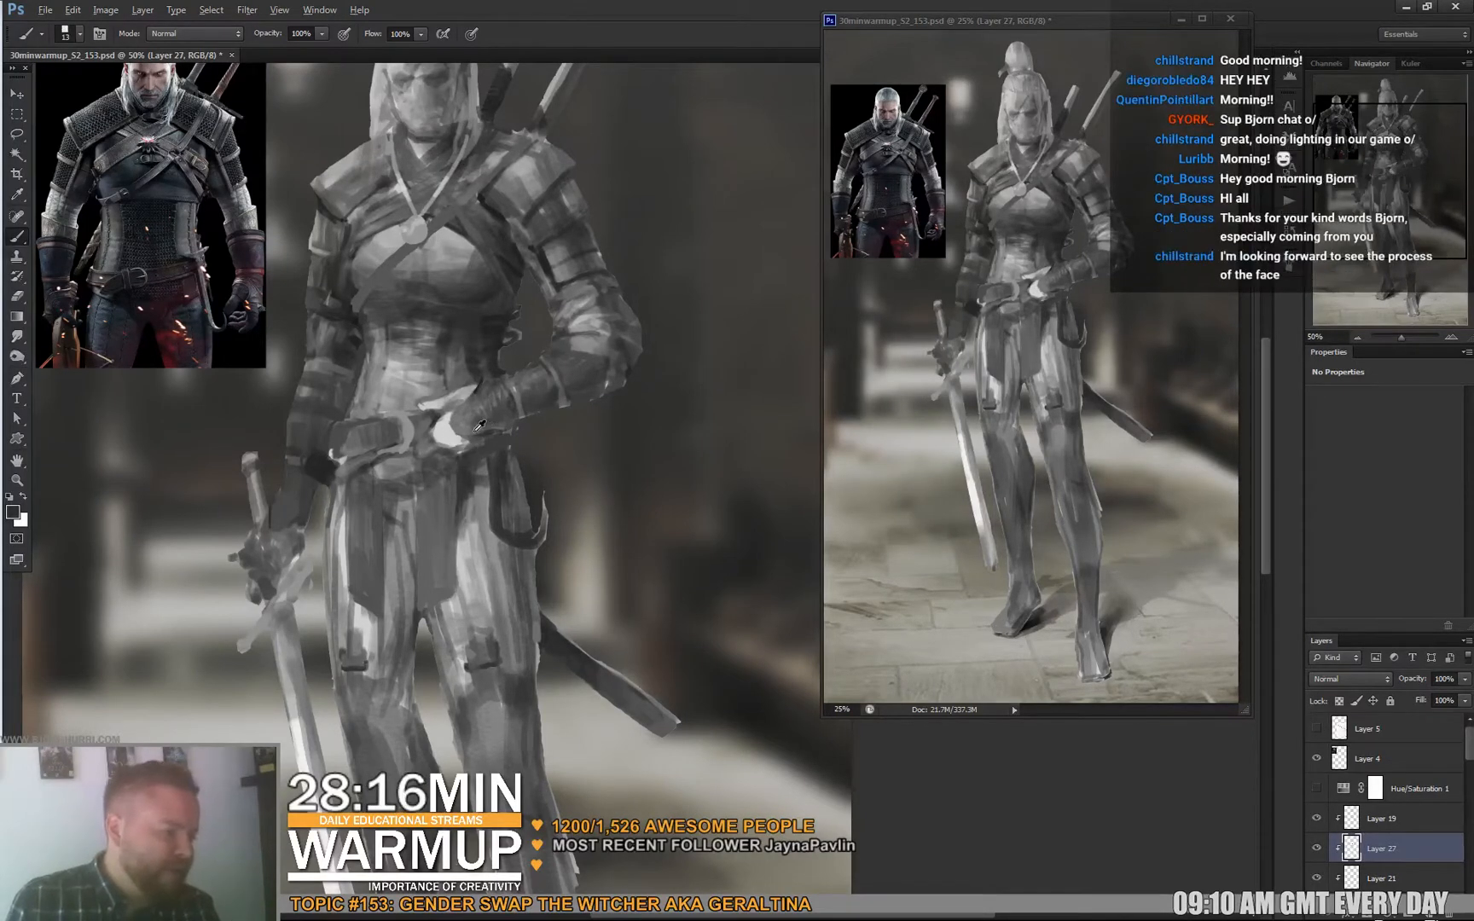
# Refine the fingers of the hip-resting hand against the belt with sampled light and dark greys and a 26 px brush.
pyautogui.keyDown('alt'); pyautogui.click(439, 439); pyautogui.keyUp('alt')
pyautogui.rightClick(440, 440)
pyautogui.write('26')
pyautogui.press('Return')
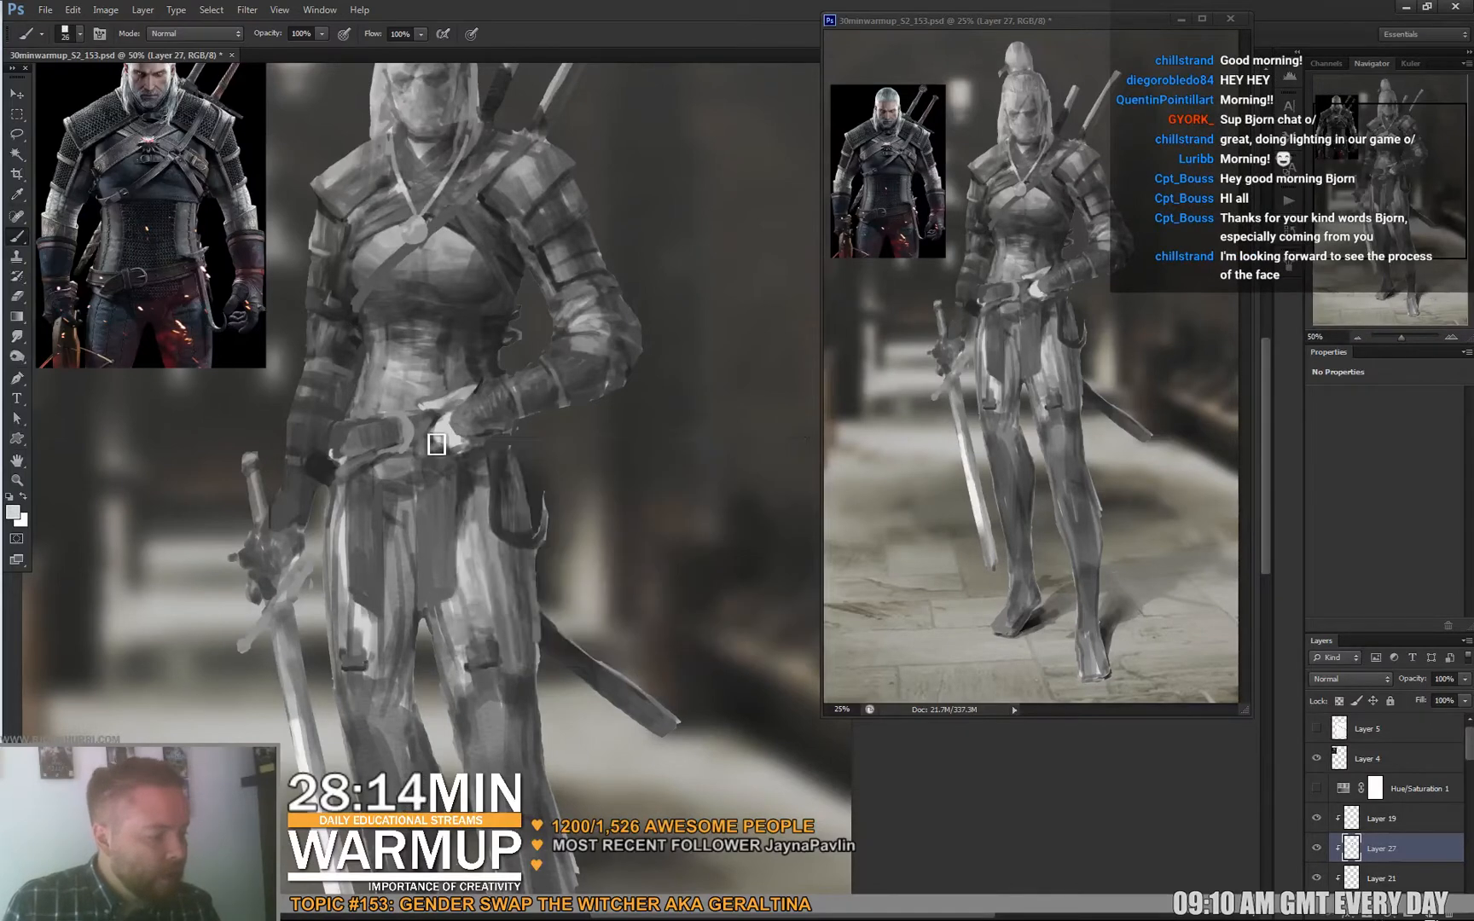
pyautogui.keyDown('alt'); pyautogui.click(433, 439); pyautogui.keyUp('alt')
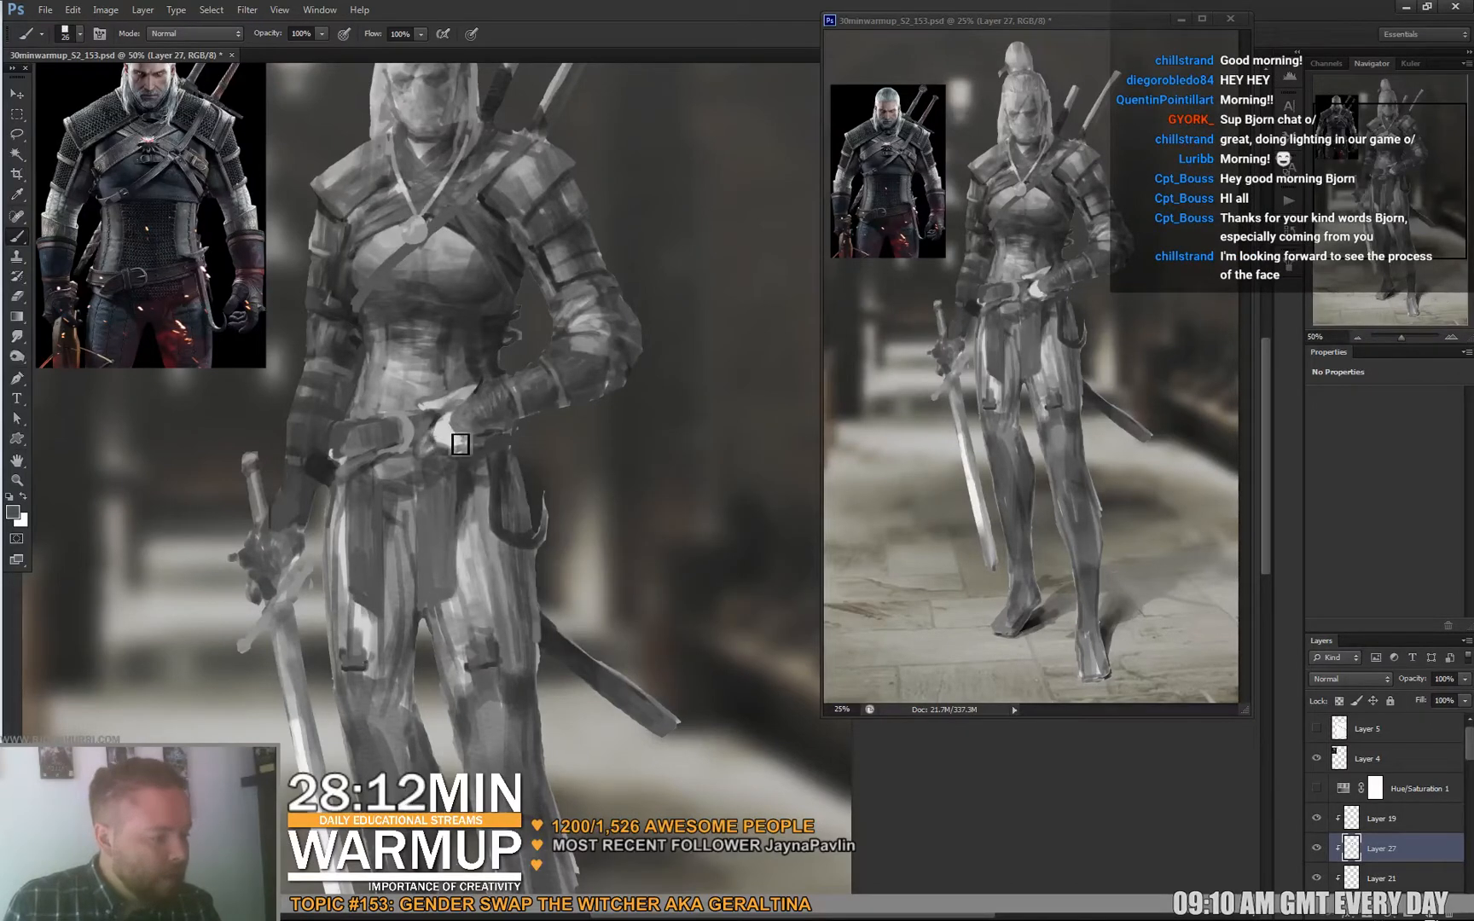
pyautogui.keyDown('alt'); pyautogui.click(459, 441); pyautogui.keyUp('alt')
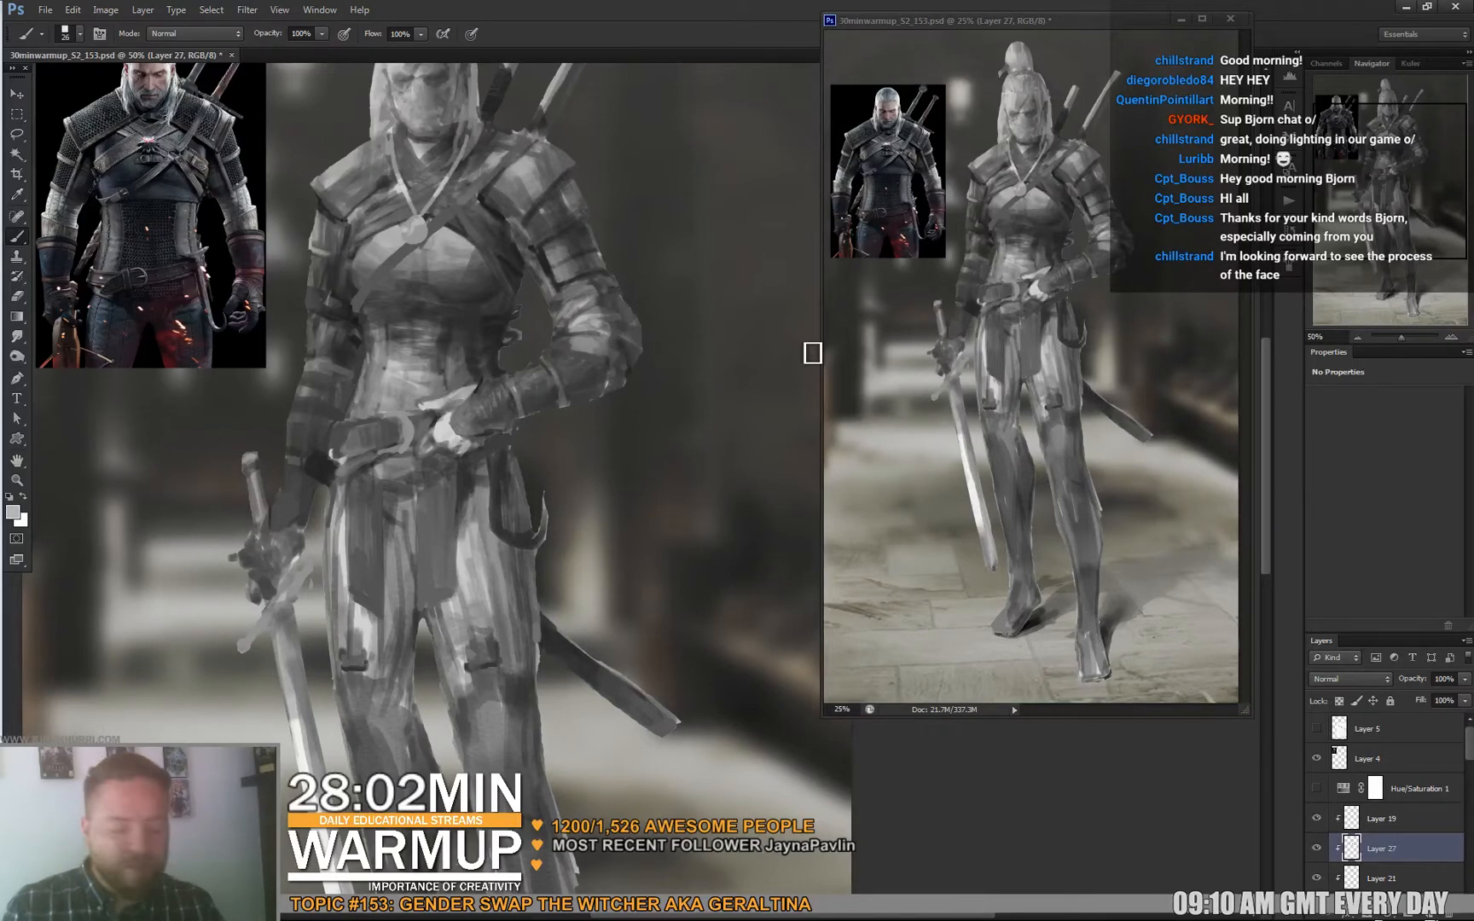
# Paint dark grey along the forearm and waist edge above the hip-resting hand, using 11 px and 26 px brushes.
pyautogui.moveTo(583, 464)
pyautogui.mouseDown()
pyautogui.moveTo(602, 418)
pyautogui.moveTo(616, 421)
pyautogui.moveTo(525, 418)
pyautogui.mouseUp()
pyautogui.rightClick(510, 375)
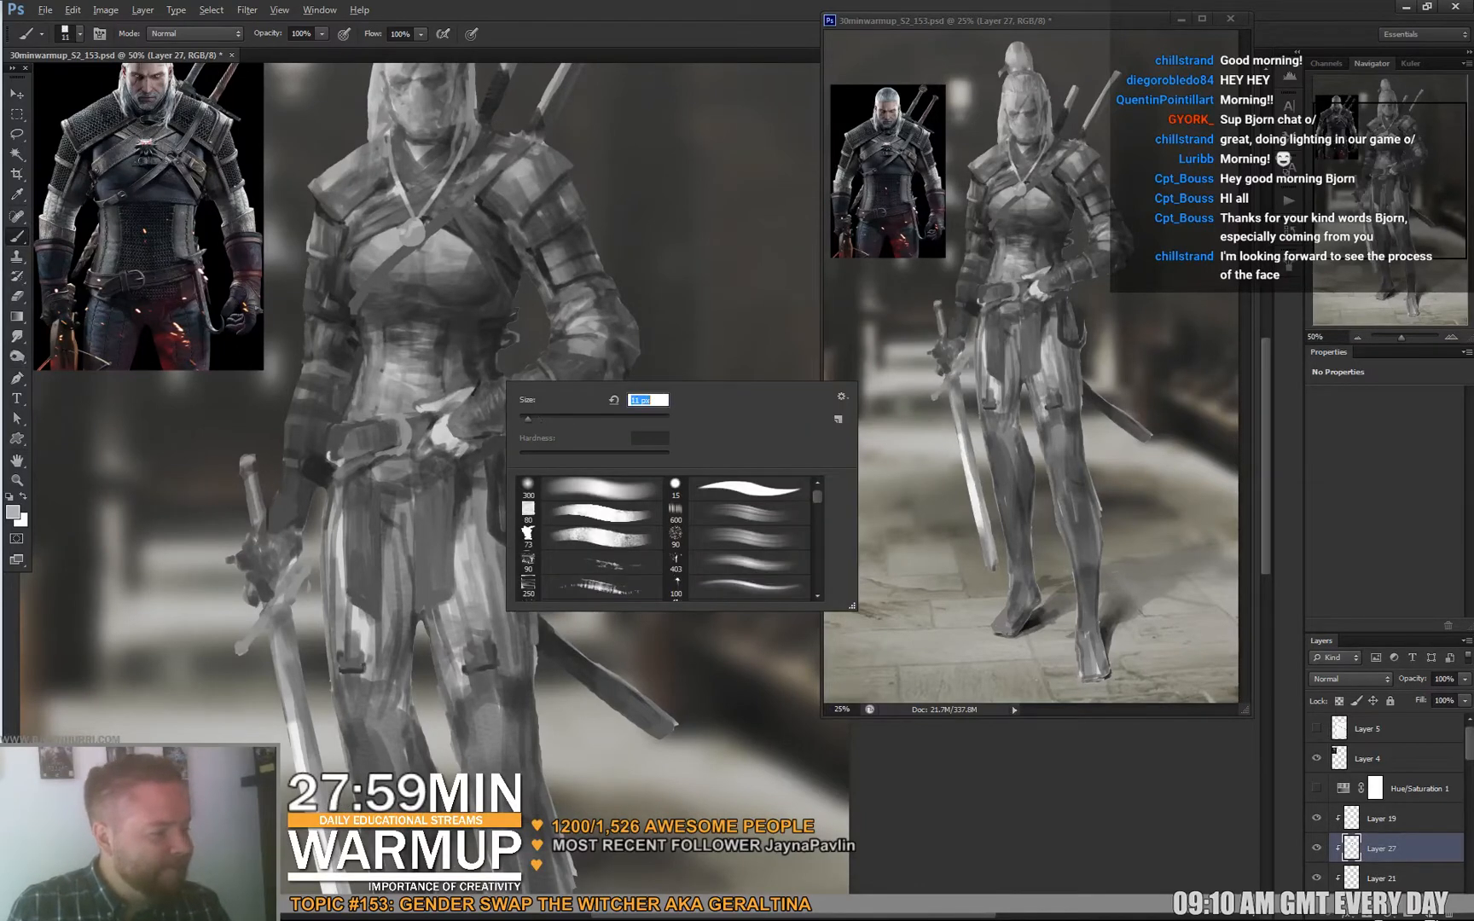
pyautogui.press('Return')
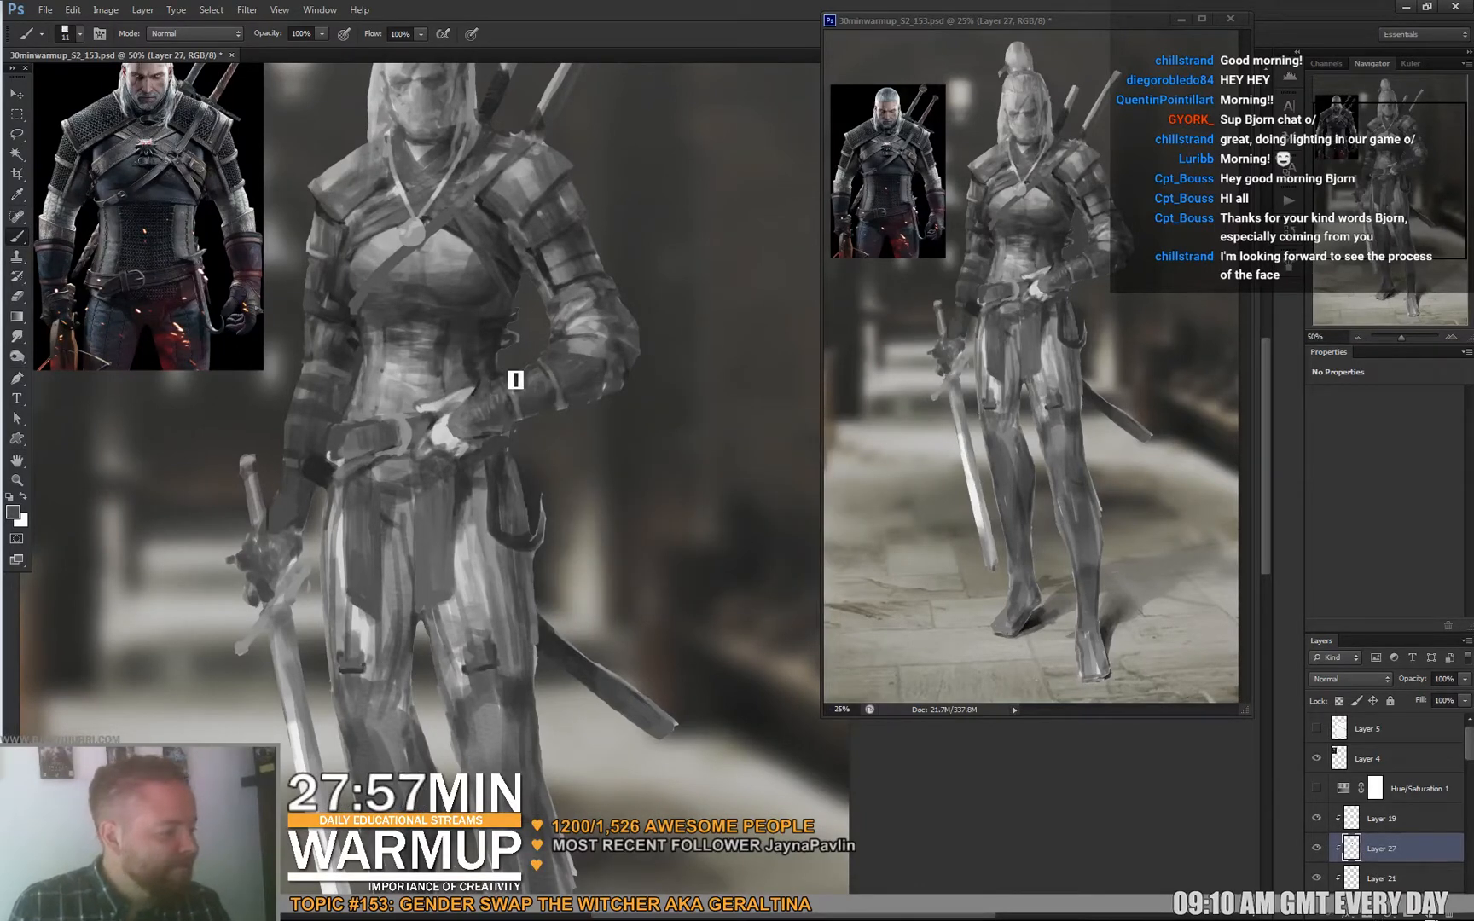
pyautogui.rightClick(519, 335)
pyautogui.write('26')
pyautogui.press('Return')
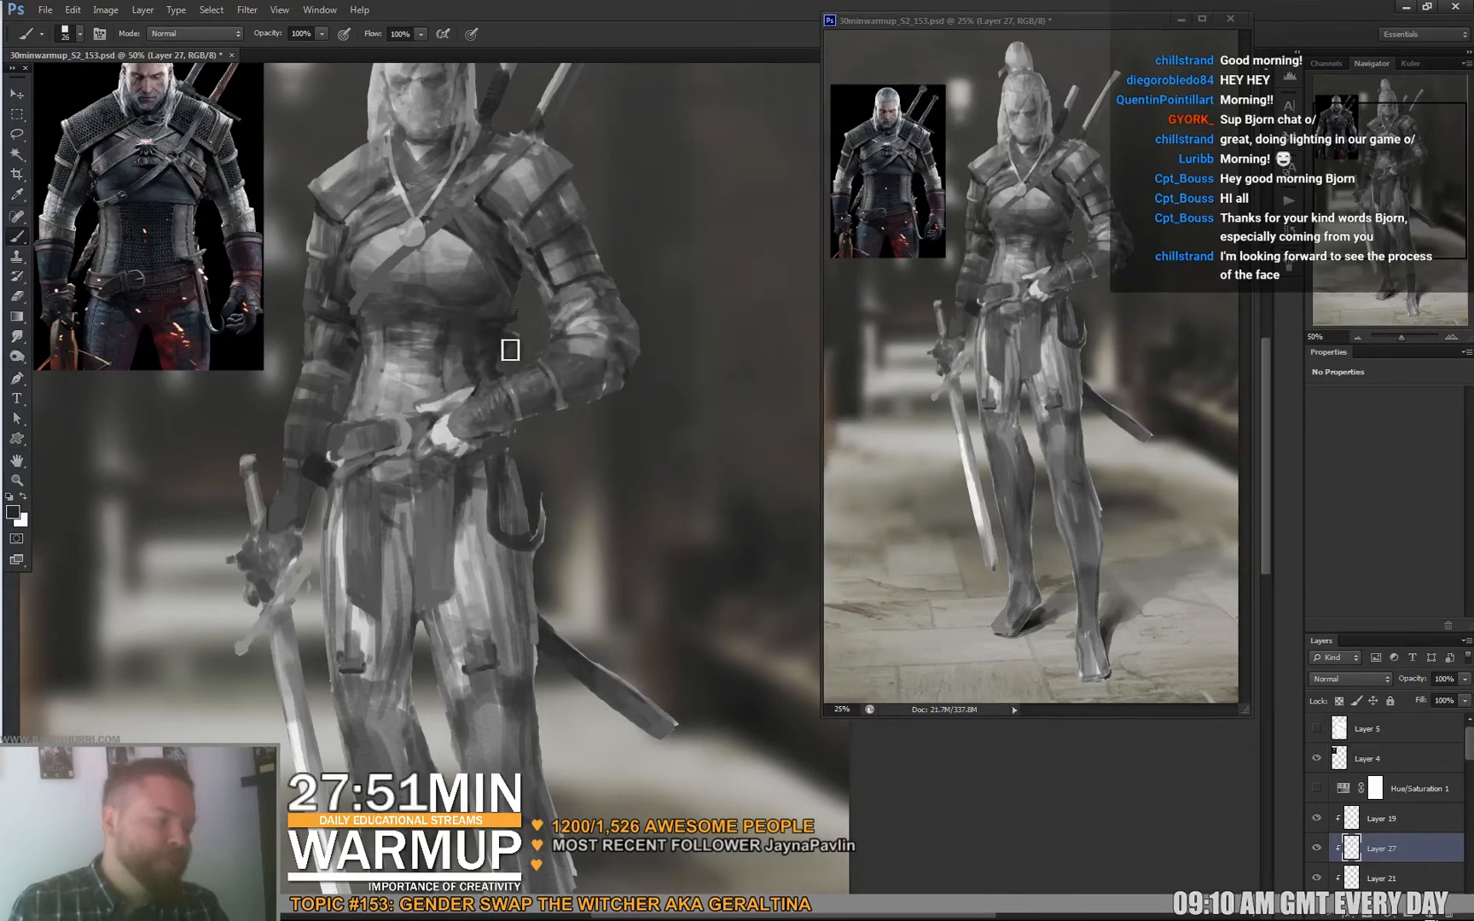
# Add fine strokes to the corset and the underside of the chest with sampled greys and a 9 px brush.
pyautogui.rightClick(510, 349)
pyautogui.write('9')
pyautogui.press('Return')
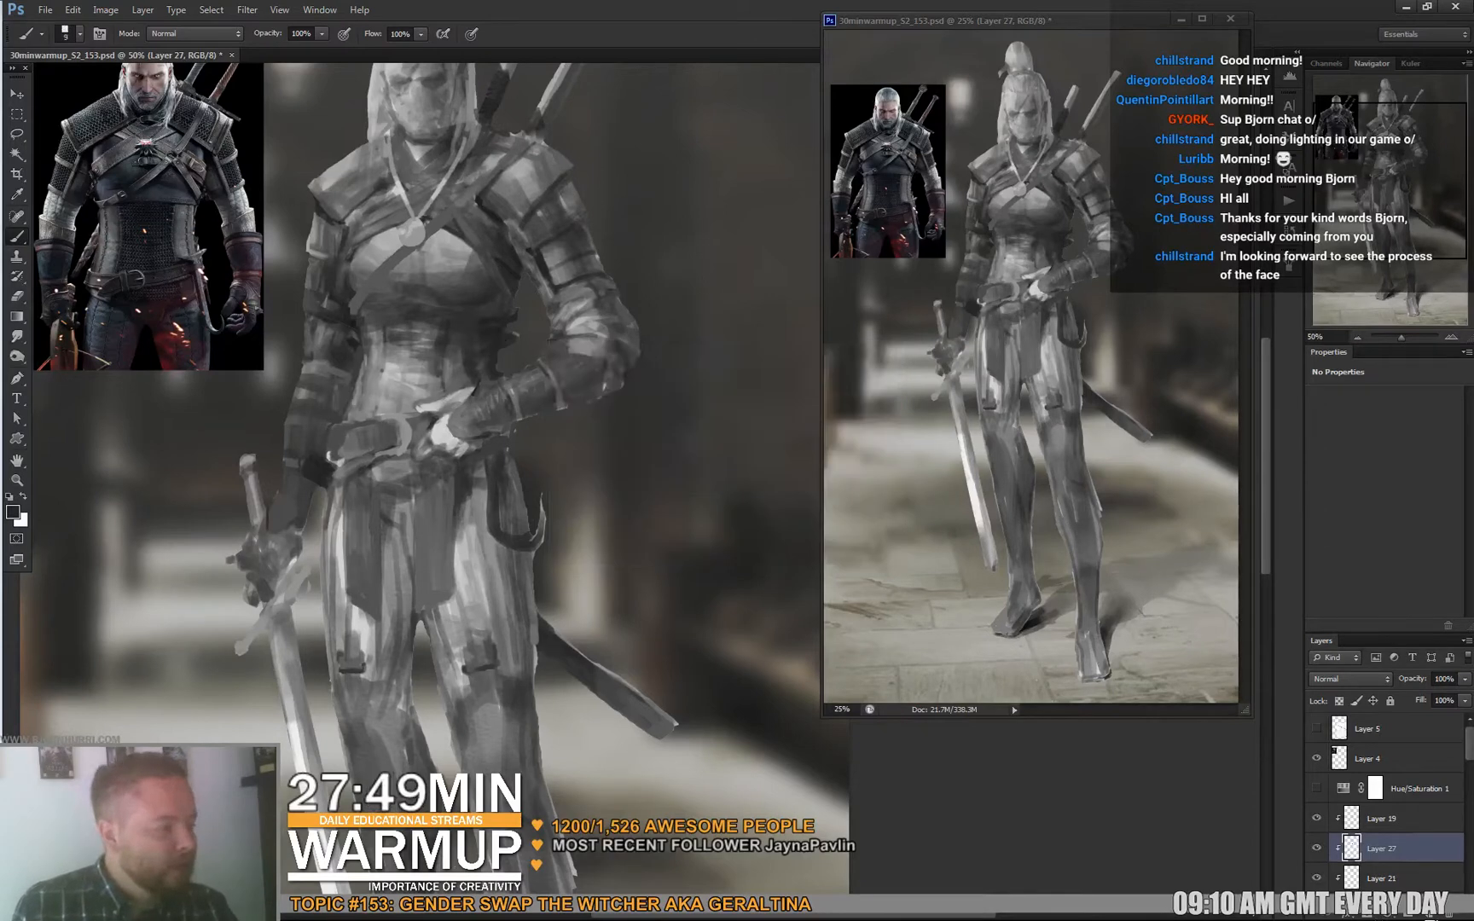
pyautogui.keyDown('alt'); pyautogui.click(451, 361); pyautogui.keyUp('alt')
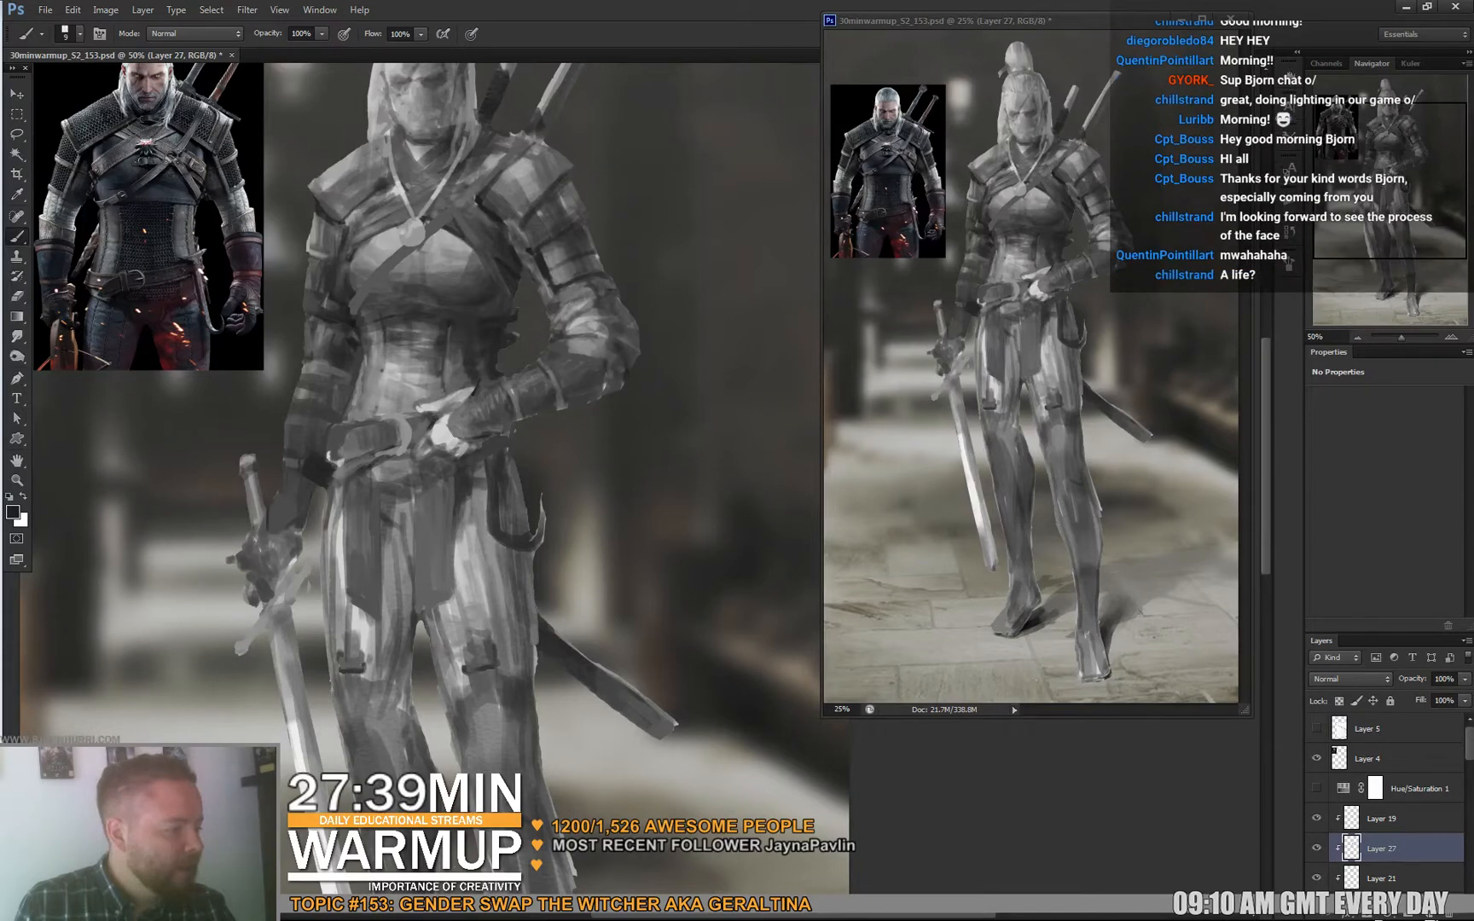
pyautogui.keyDown('alt'); pyautogui.click(486, 319); pyautogui.keyUp('alt')
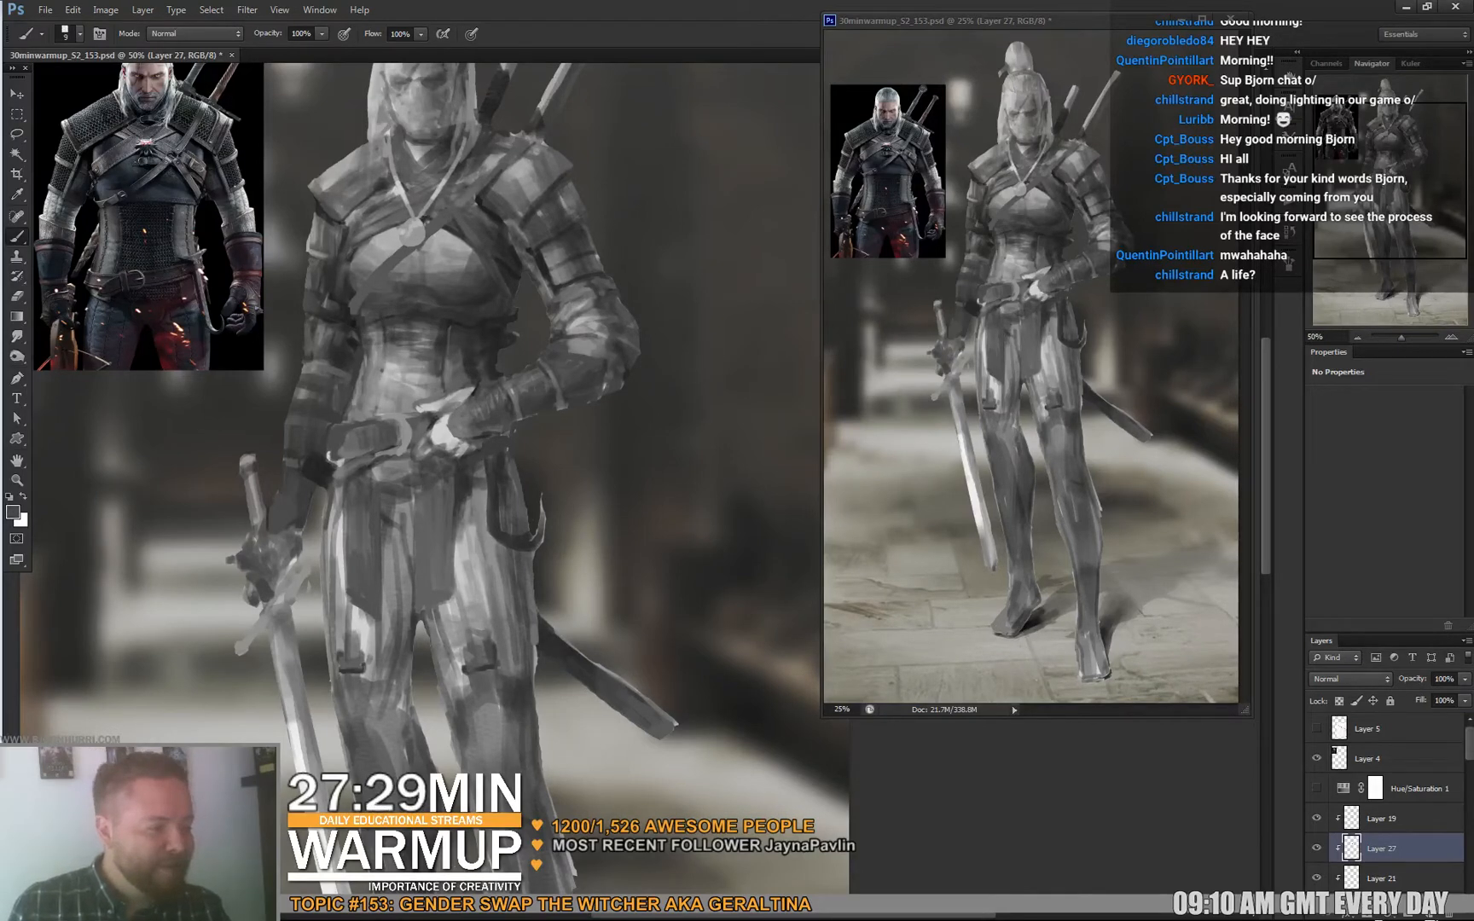
pyautogui.keyDown('alt'); pyautogui.click(353, 321); pyautogui.keyUp('alt')
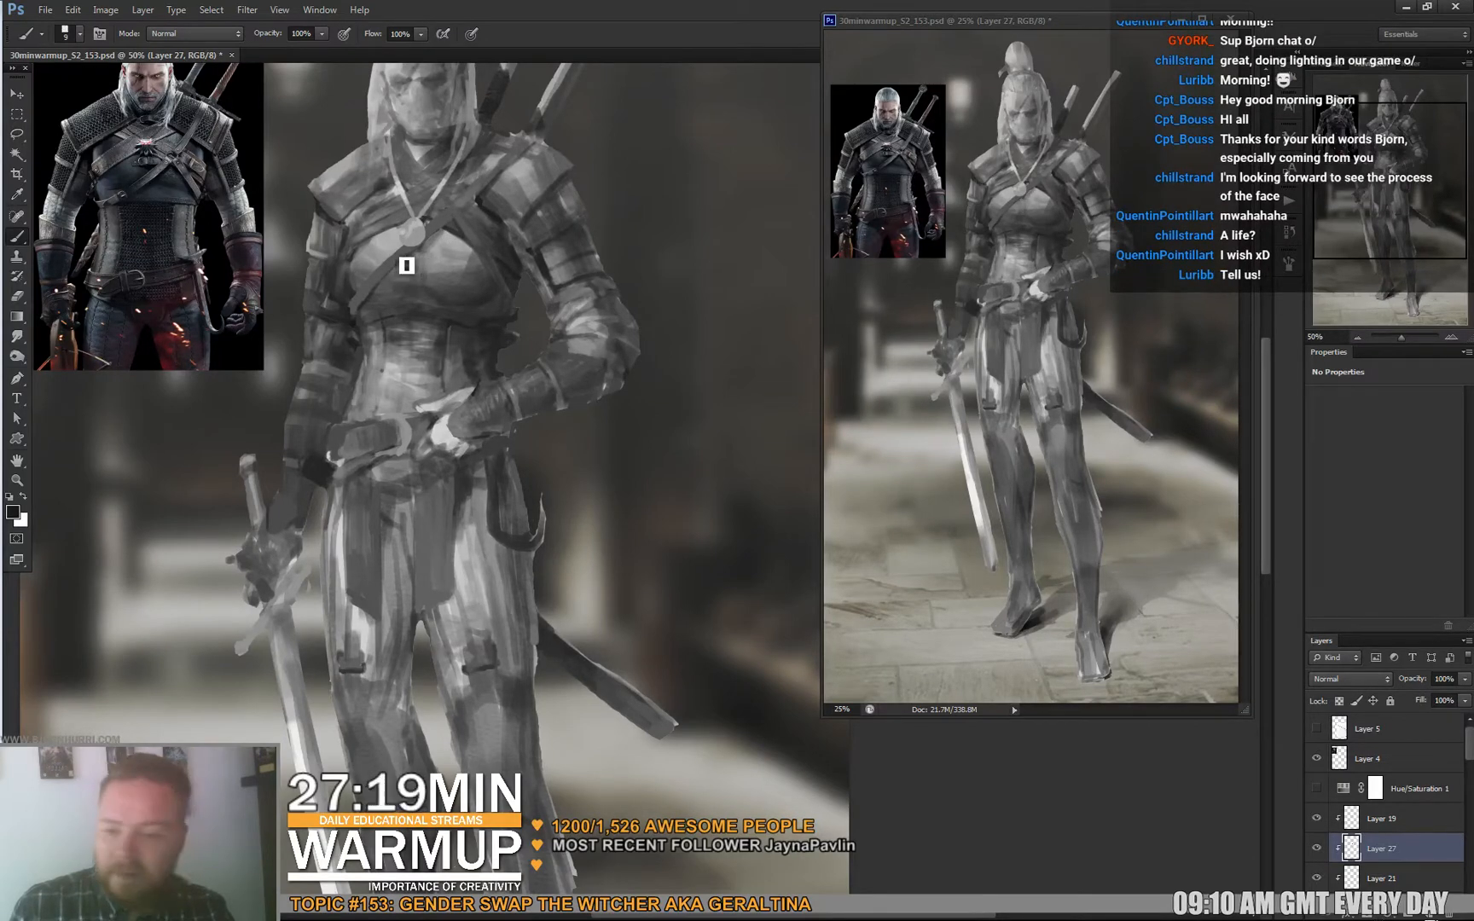
# Define the crossed straps on the upper chest with sampled mid and dark greys and a 10 px brush.
pyautogui.rightClick(705, 254)
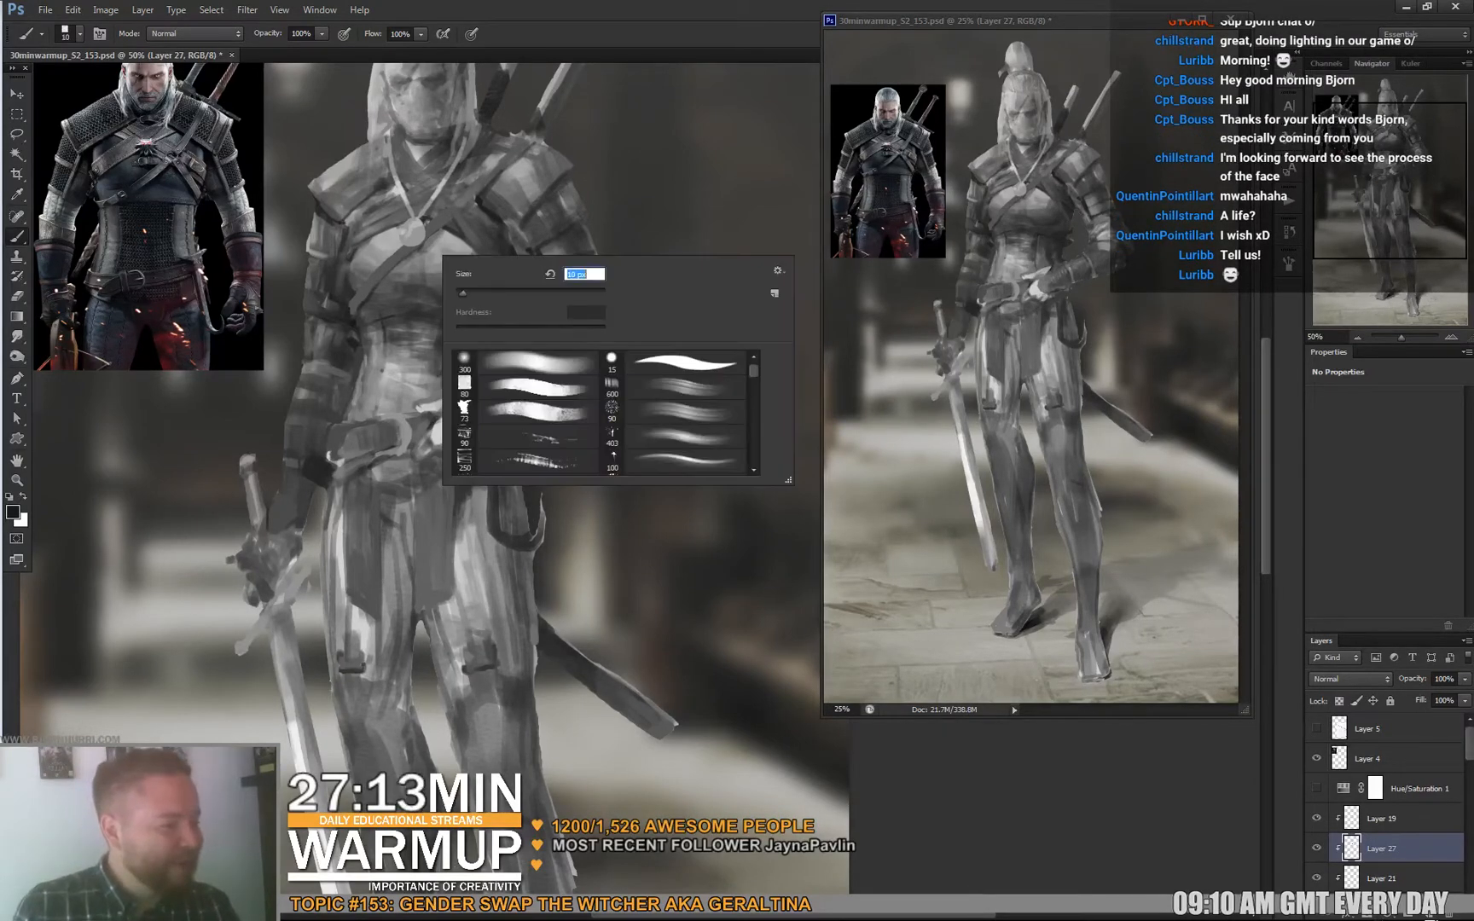
pyautogui.write('10')
pyautogui.press('Return')
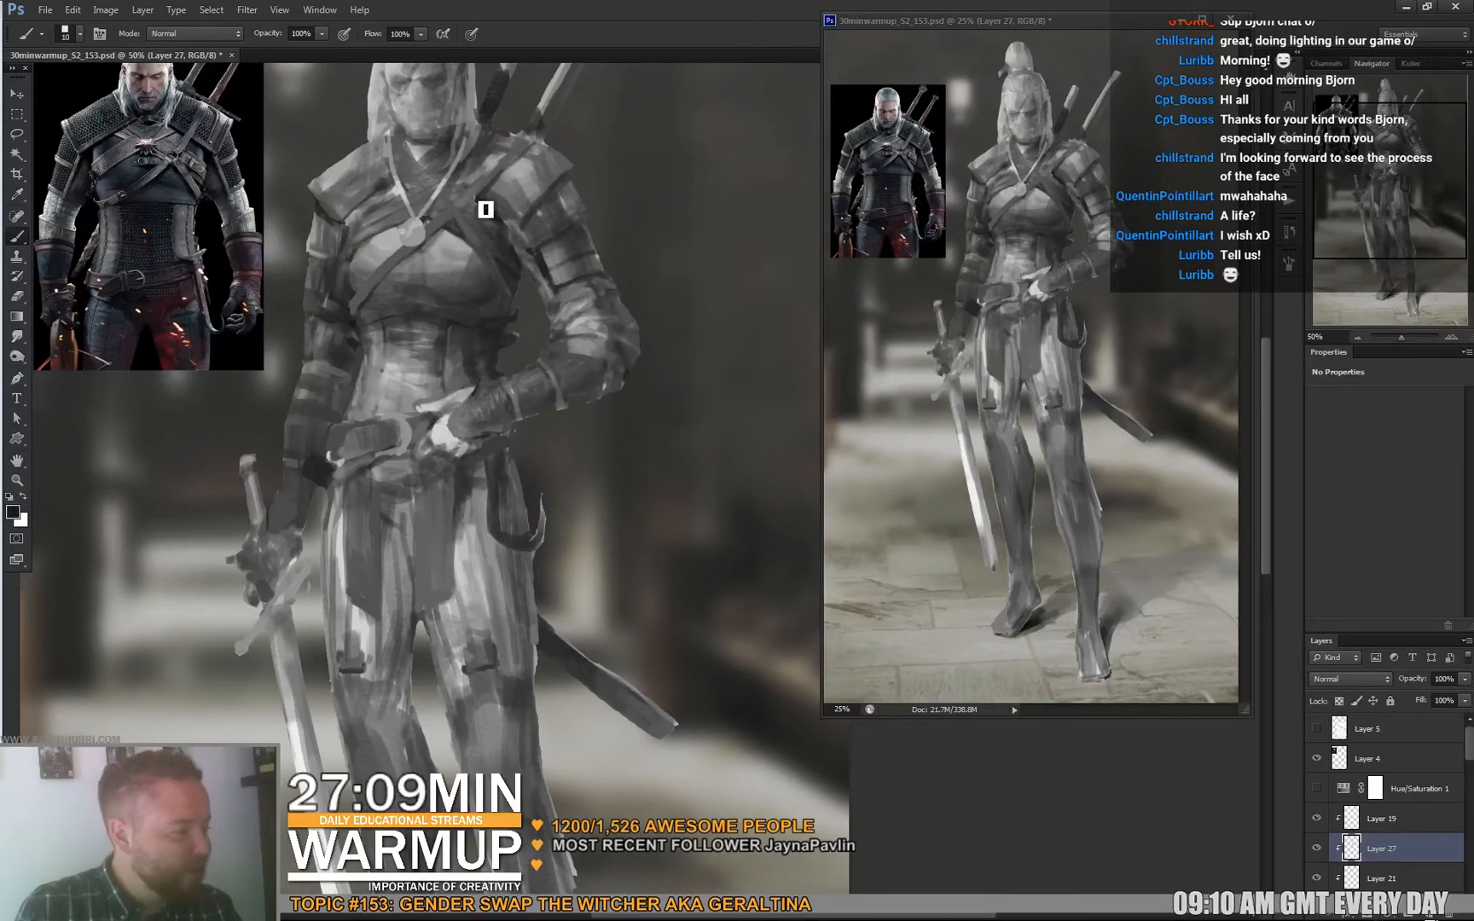
pyautogui.moveTo(592, 255); pyautogui.dragTo(592, 297)
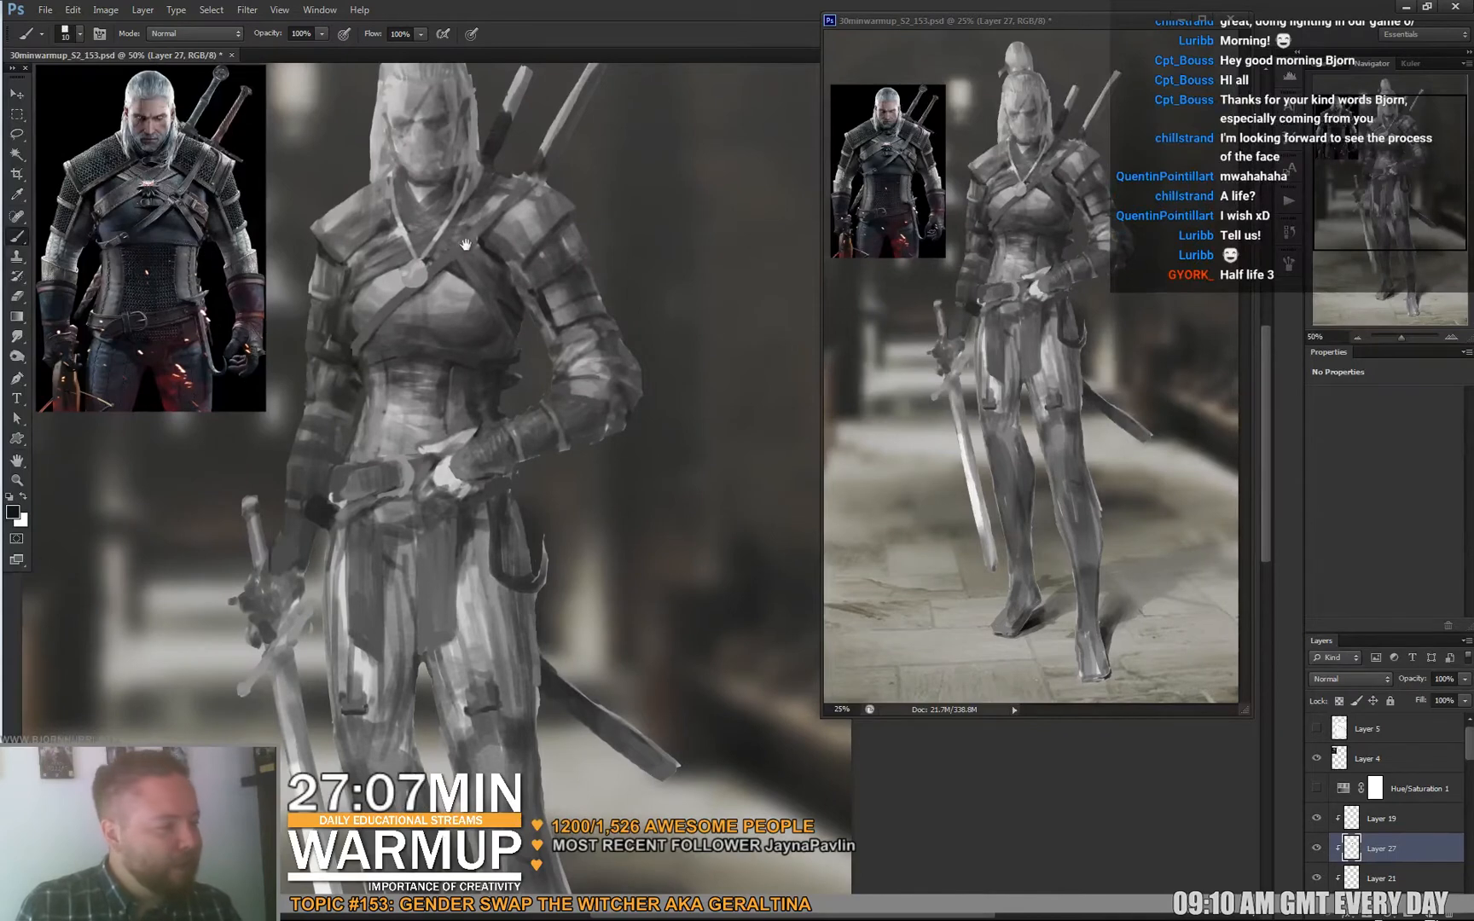
pyautogui.keyDown('alt'); pyautogui.click(456, 240); pyautogui.keyUp('alt')
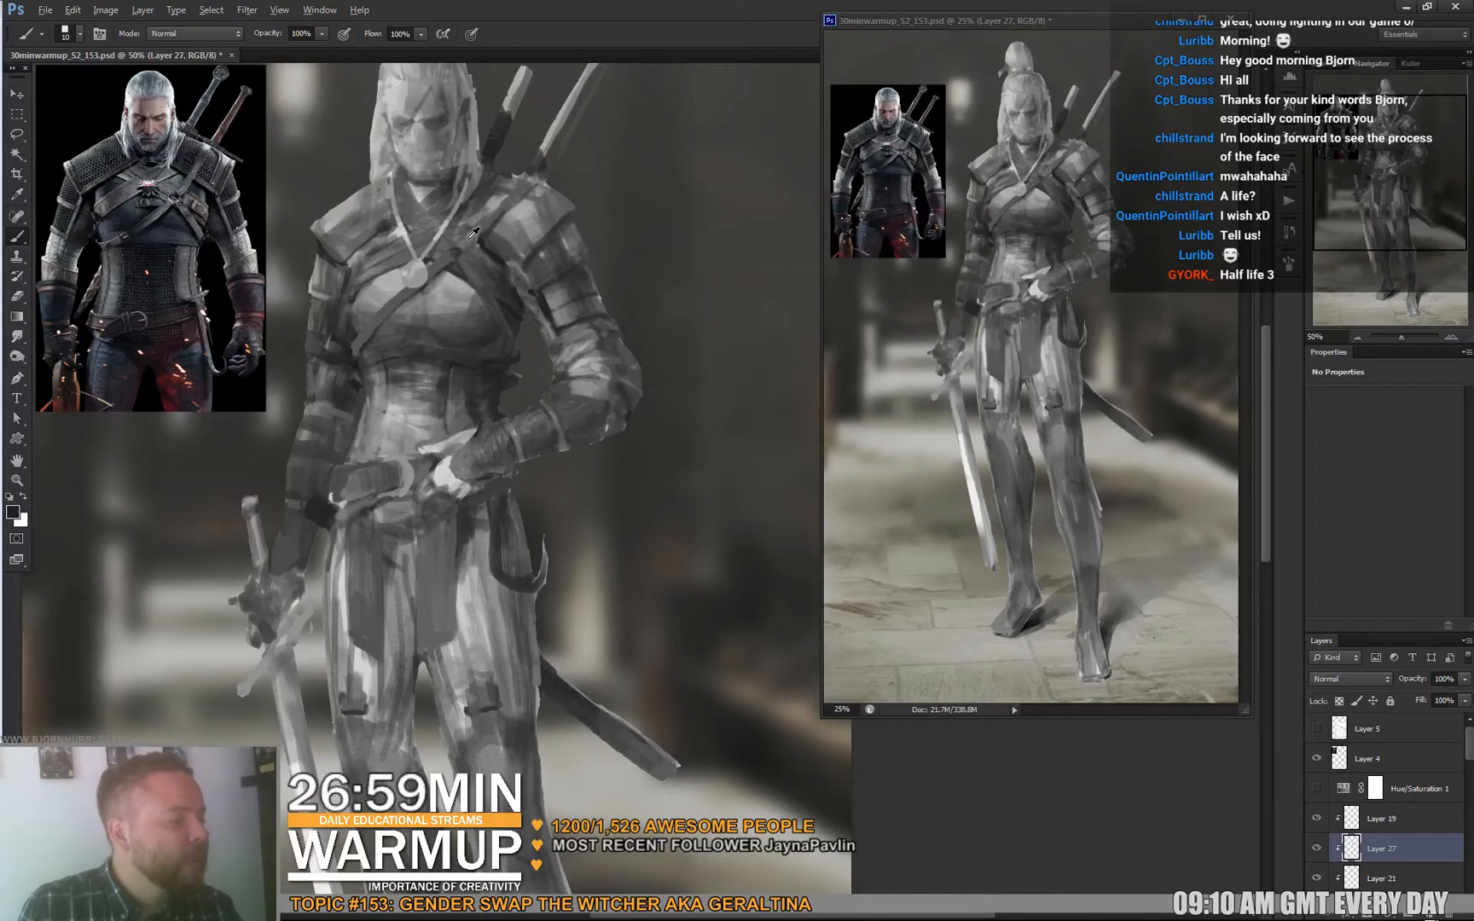
pyautogui.keyDown('alt'); pyautogui.click(465, 254); pyautogui.keyUp('alt')
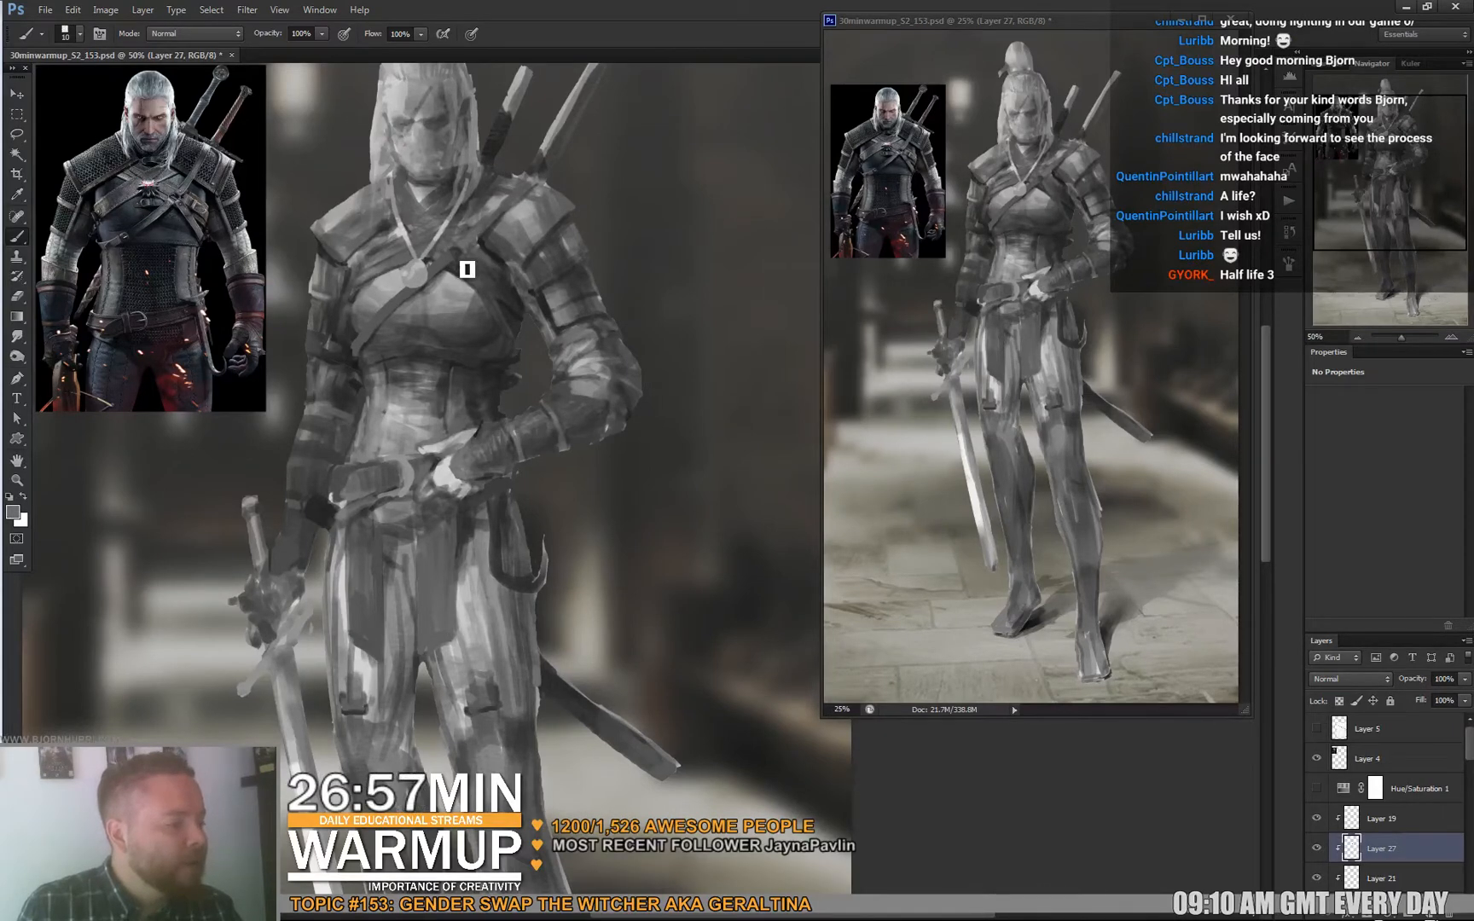
pyautogui.press('d')
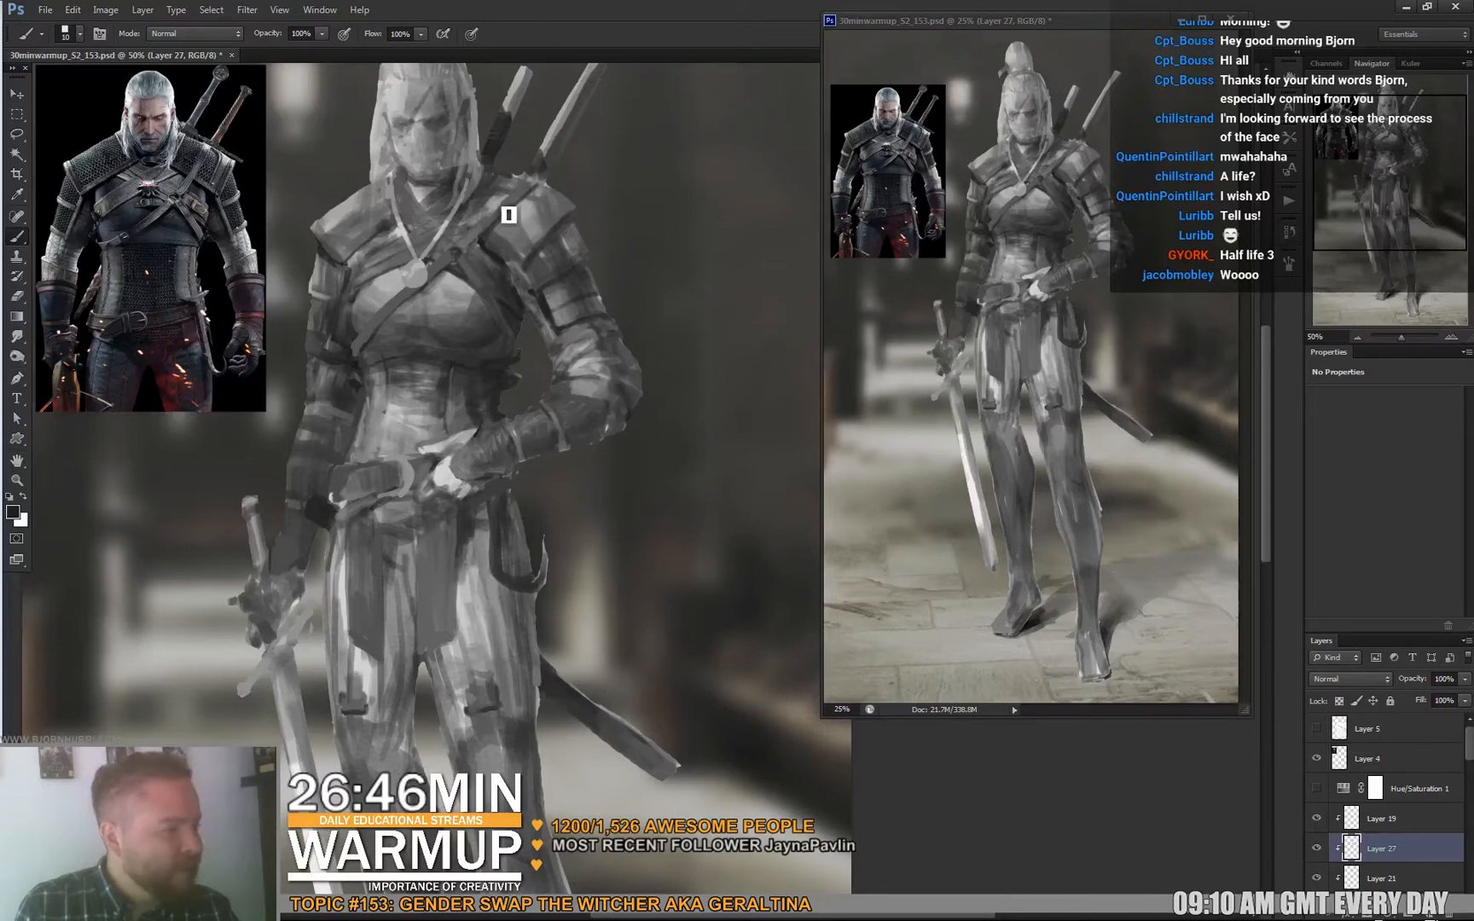
# Paint dark grey around the shoulder below the sword hilts with a 21 px brush.
pyautogui.moveTo(585, 184); pyautogui.dragTo(576, 223)
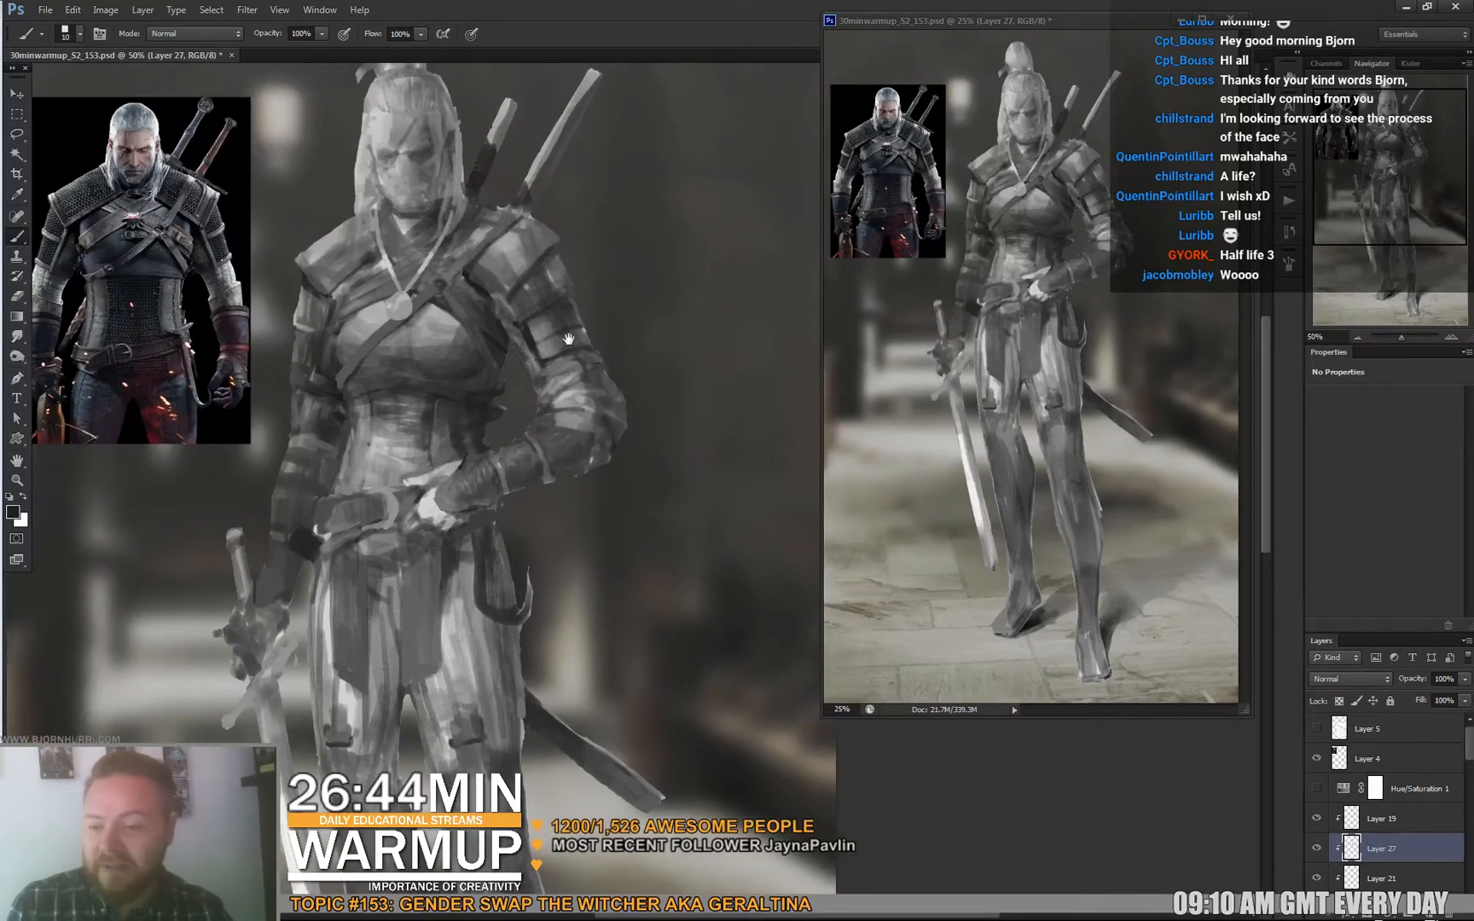
pyautogui.moveTo(585, 284)
pyautogui.mouseDown()
pyautogui.moveTo(609, 303)
pyautogui.moveTo(711, 294)
pyautogui.mouseUp()
pyautogui.rightClick(596, 246)
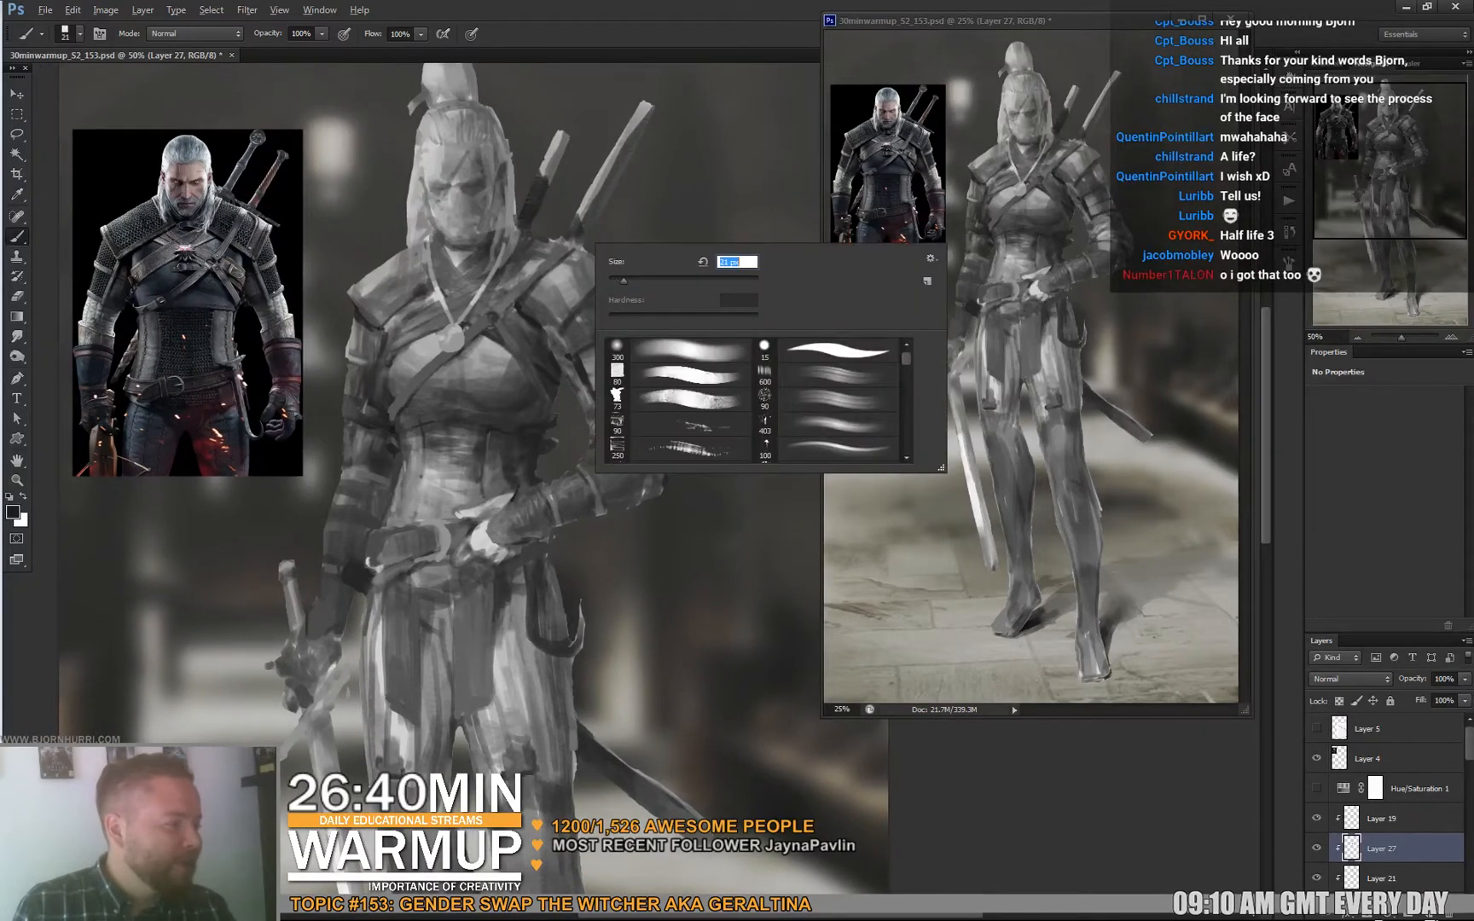
pyautogui.press('Escape')
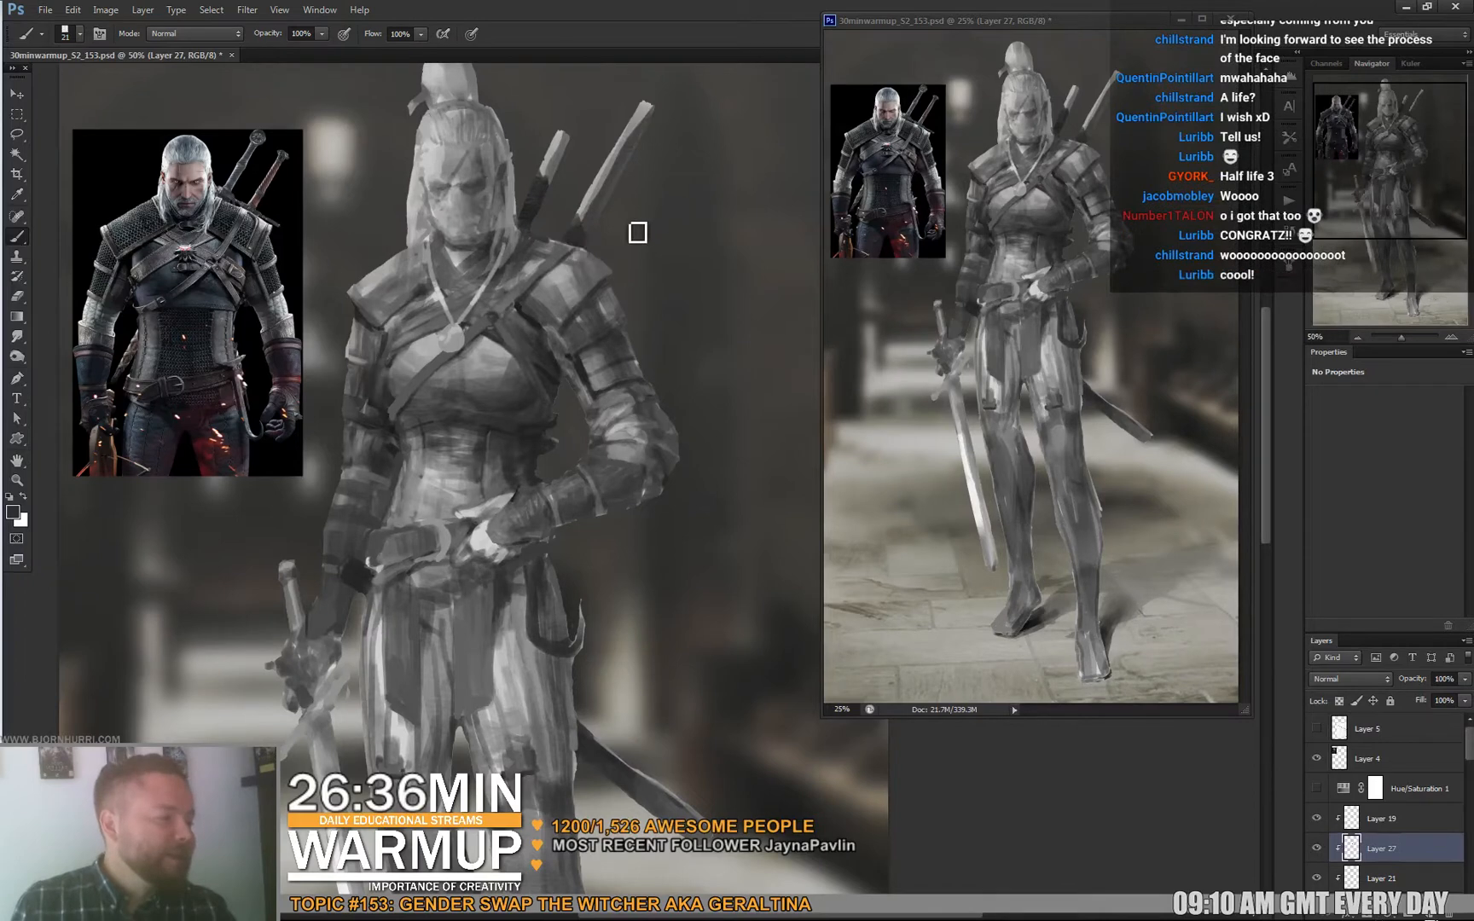
# Detail the chest strap and medallion area with a 10 px brush, sampling dark grey from the adjoining shoulder pad.
pyautogui.moveTo(621, 270); pyautogui.dragTo(625, 263)
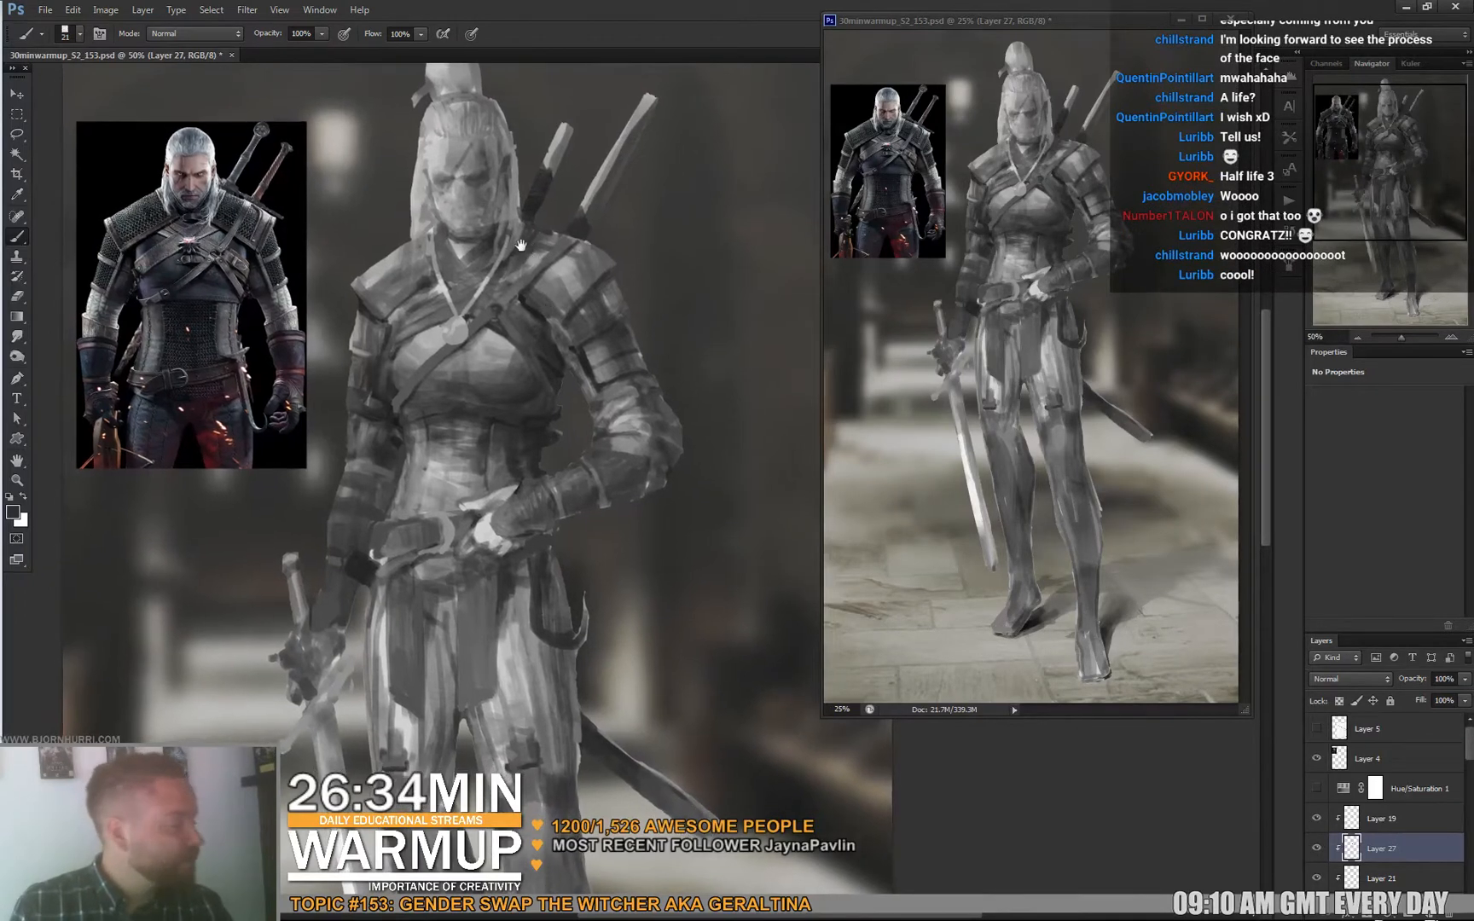
pyautogui.rightClick(487, 306)
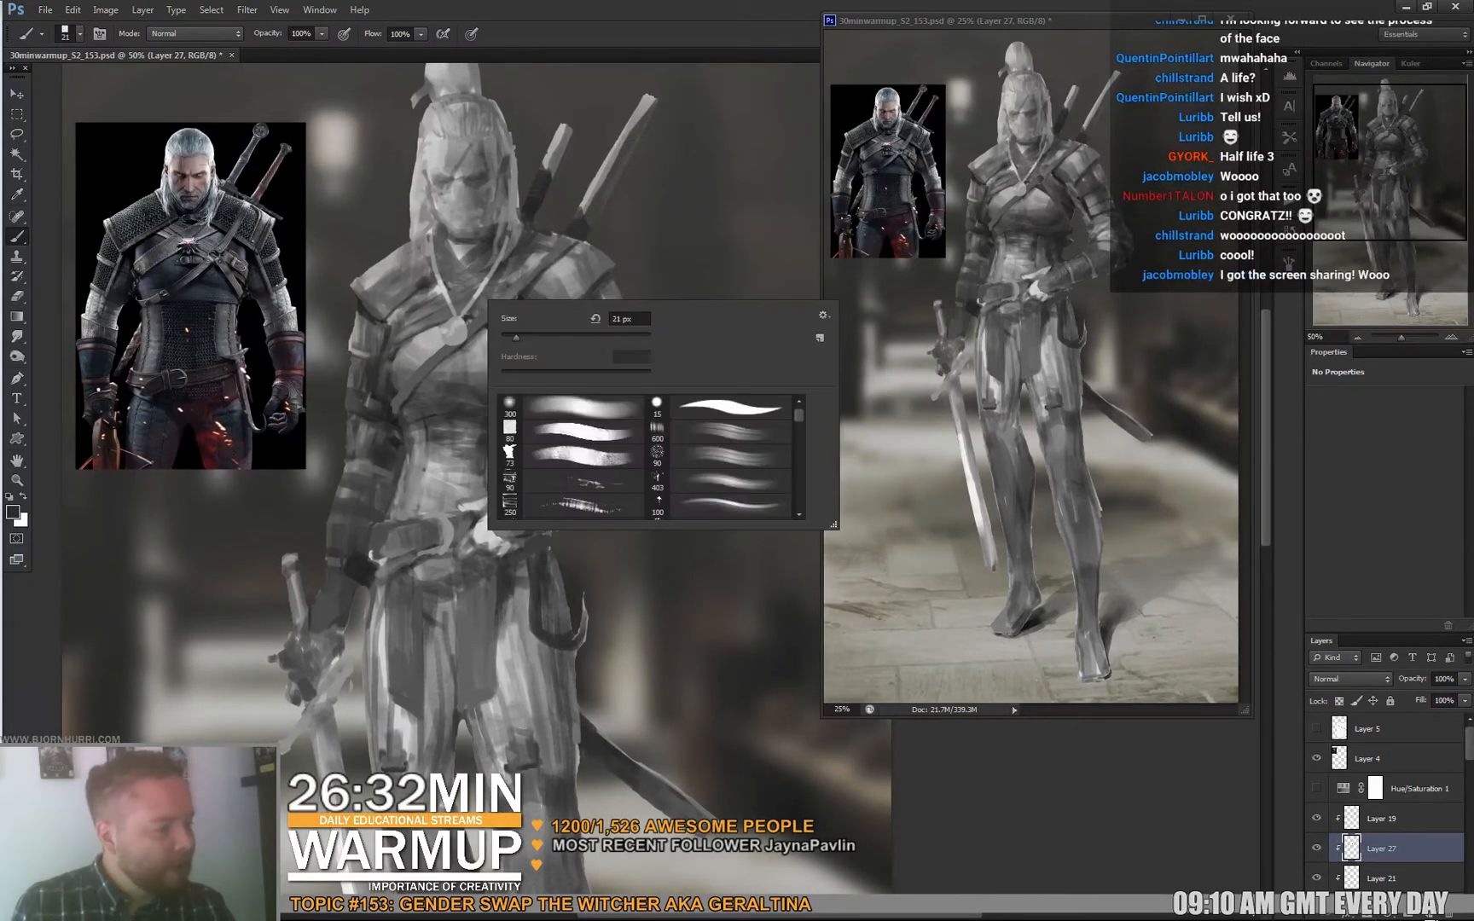
pyautogui.moveTo(631, 318); pyautogui.dragTo(610, 318)
pyautogui.click(438, 334)
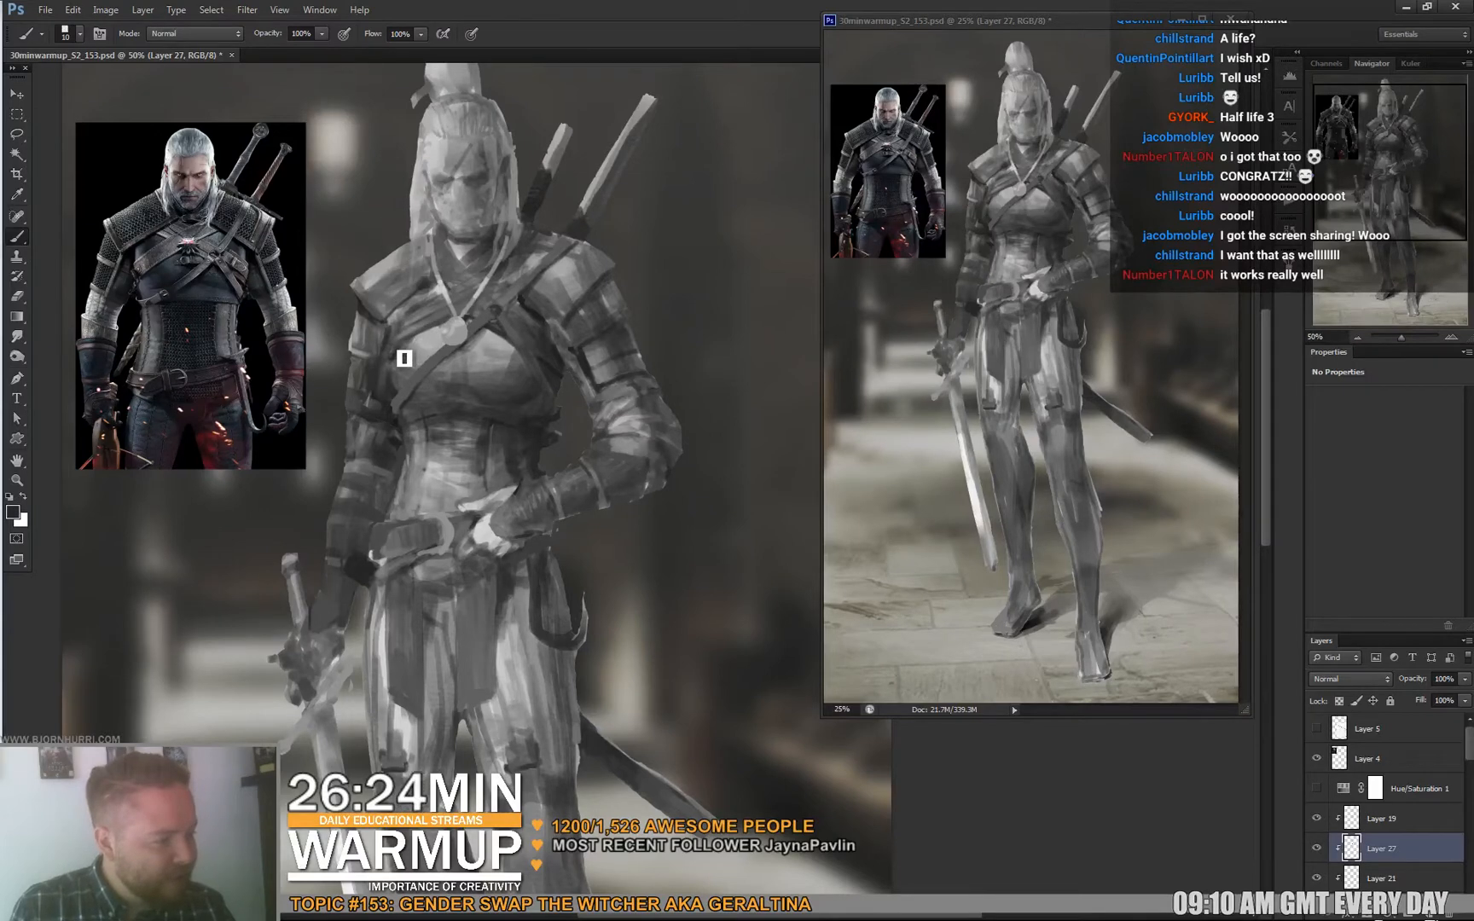
pyautogui.moveTo(474, 311); pyautogui.dragTo(469, 309)
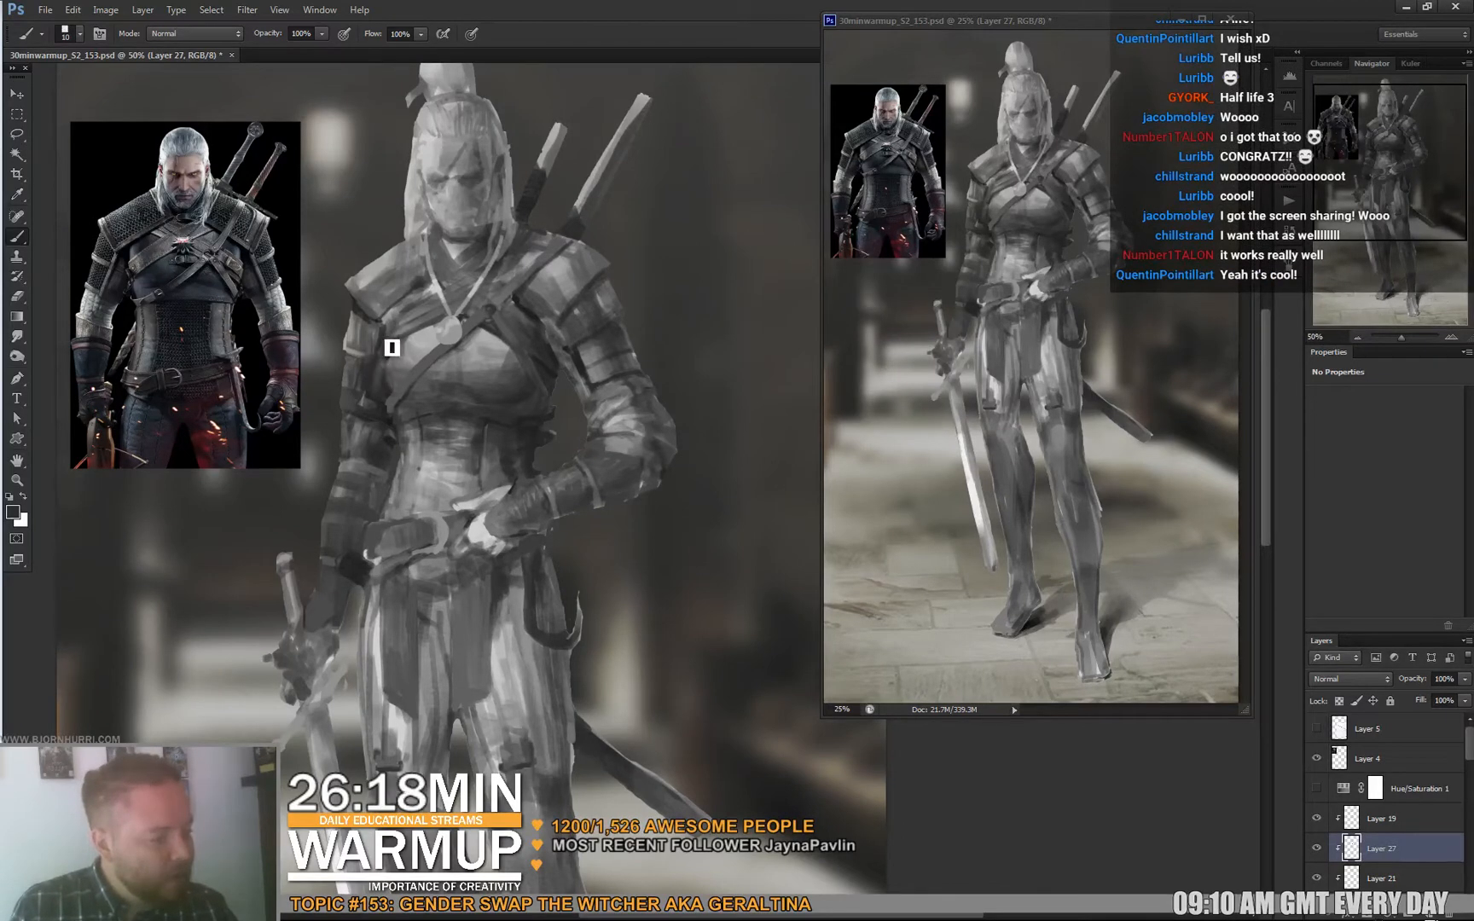
pyautogui.keyDown('alt'); pyautogui.click(370, 296); pyautogui.keyUp('alt')
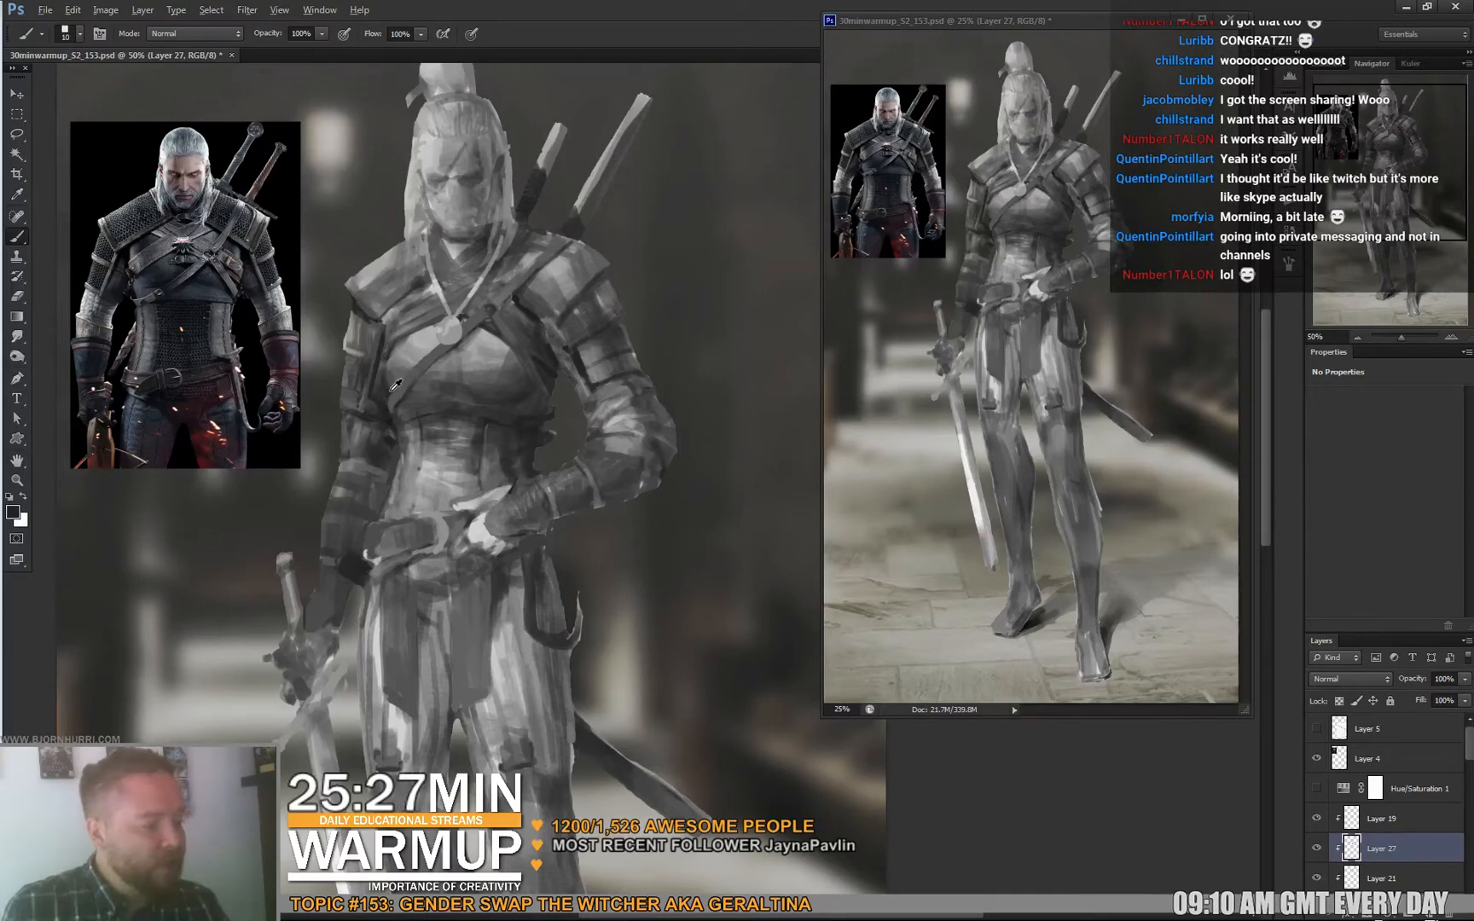
# Shade the lower chest with dark grey using a 29 px brush and add finer strokes with an 8 px one.
pyautogui.rightClick(412, 413)
pyautogui.click(465, 436)
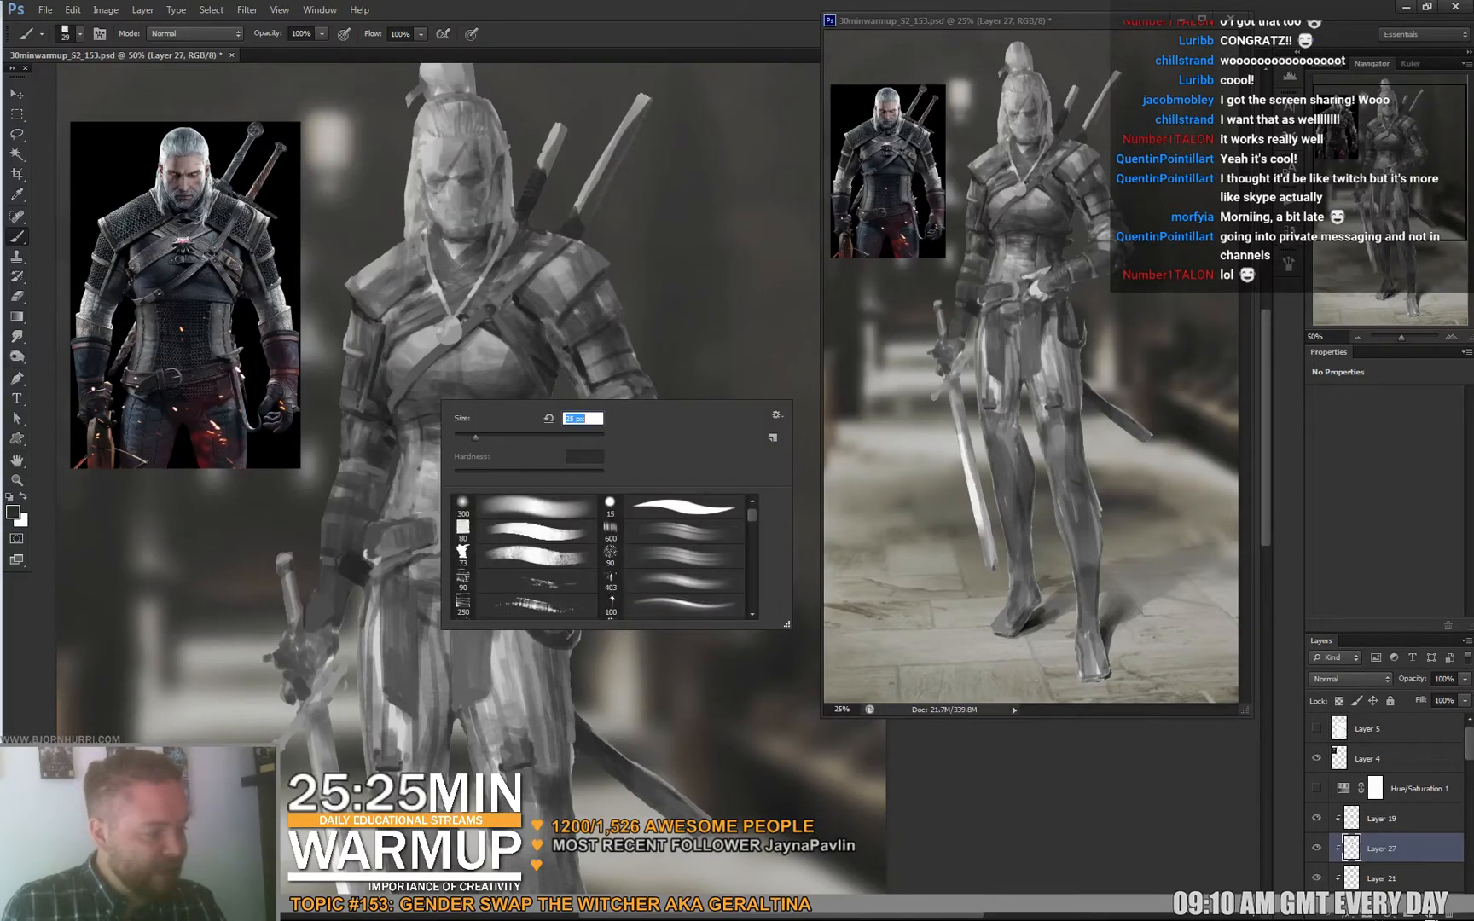
pyautogui.click(427, 409)
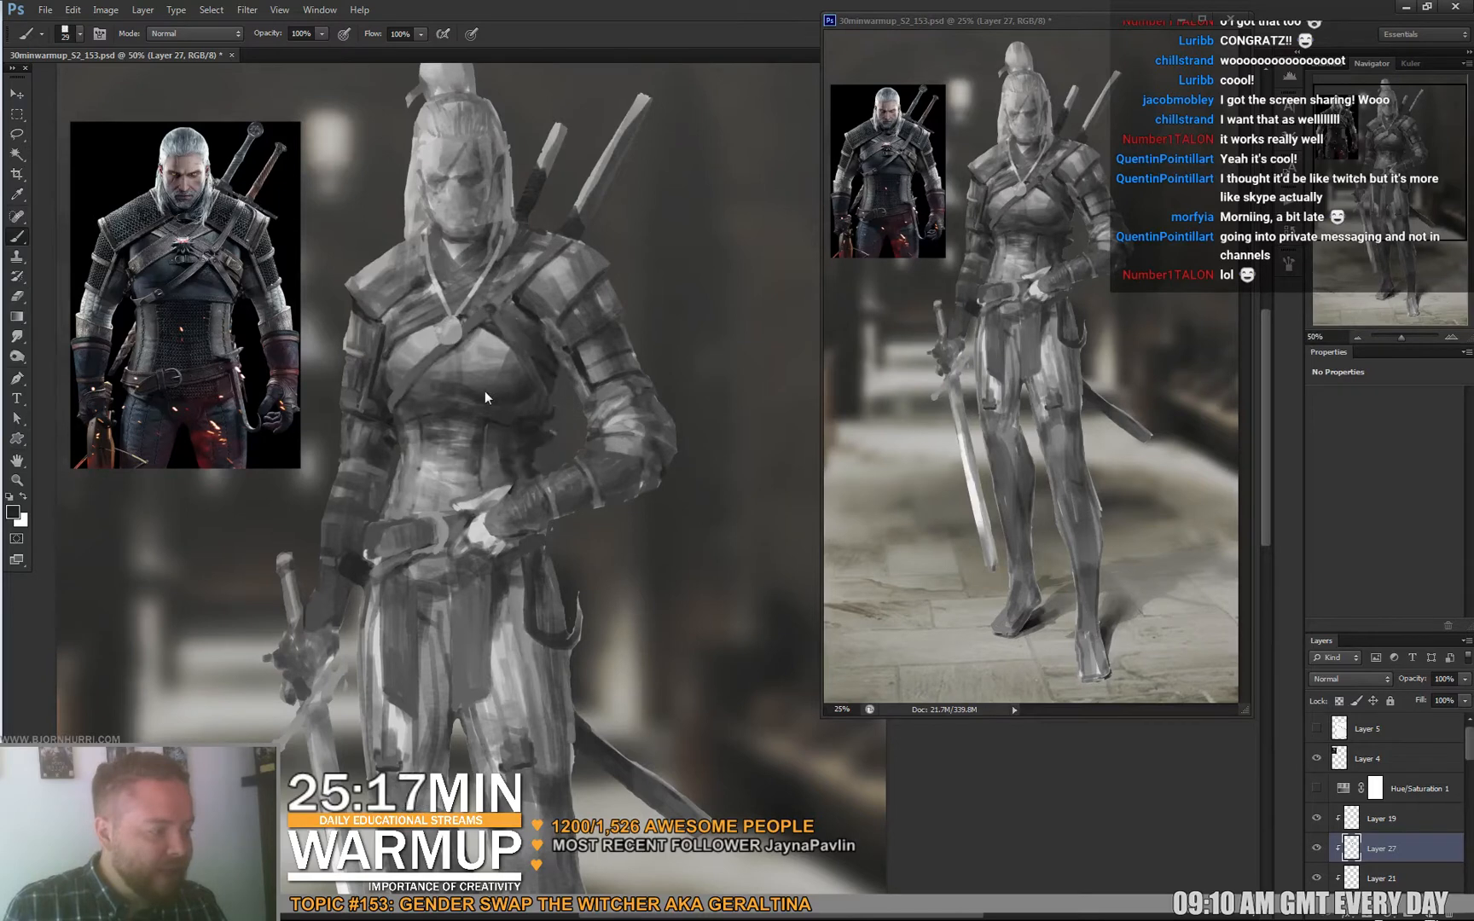
pyautogui.rightClick(510, 385)
pyautogui.write('8')
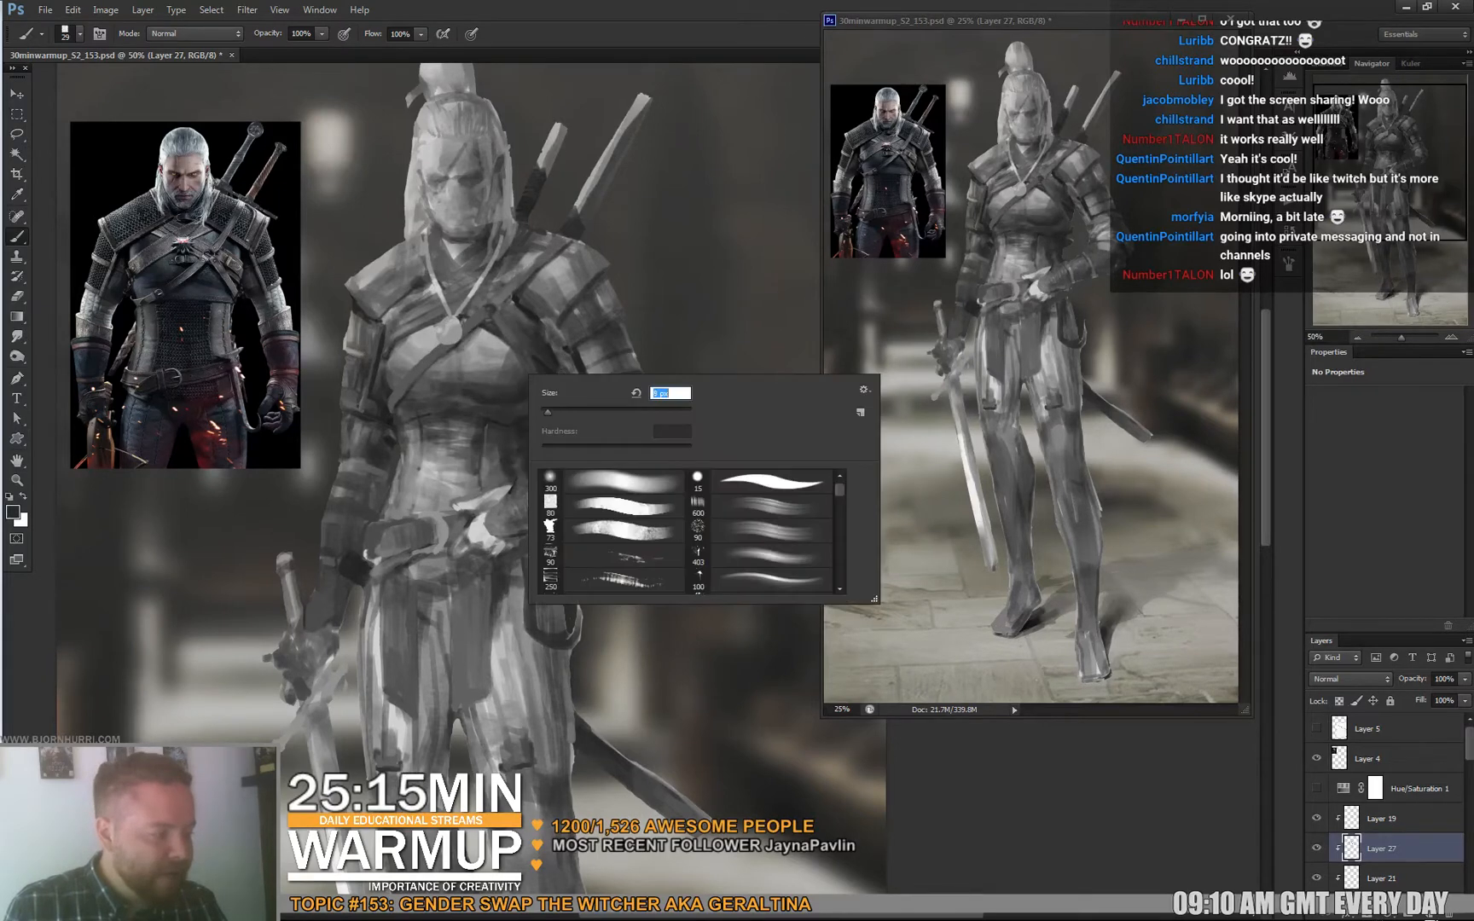
pyautogui.press('Return')
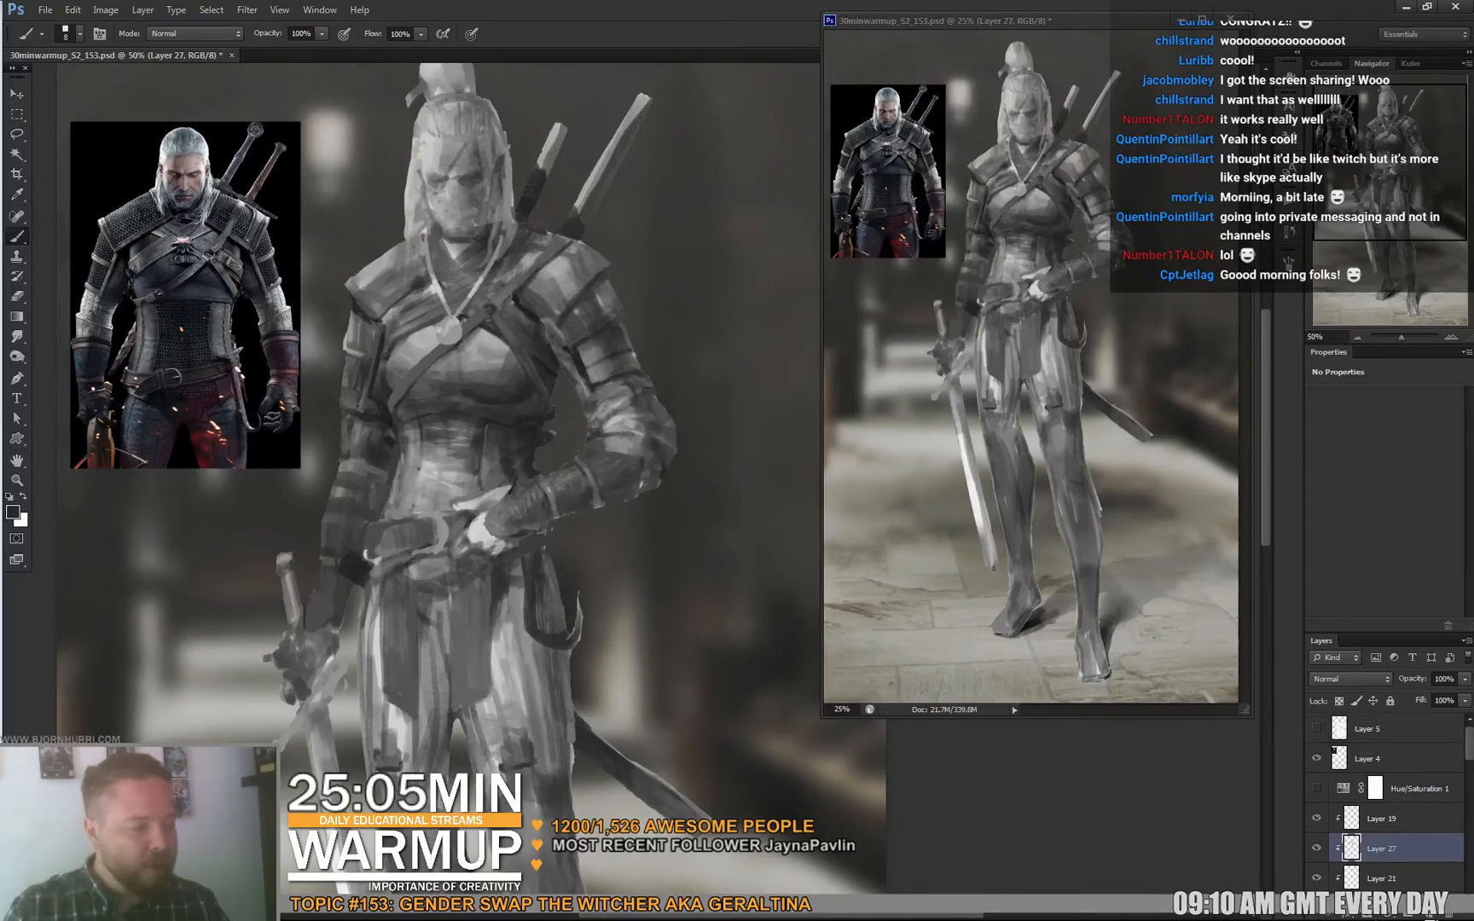
pyautogui.keyDown('alt'); pyautogui.click(578, 350); pyautogui.keyUp('alt')
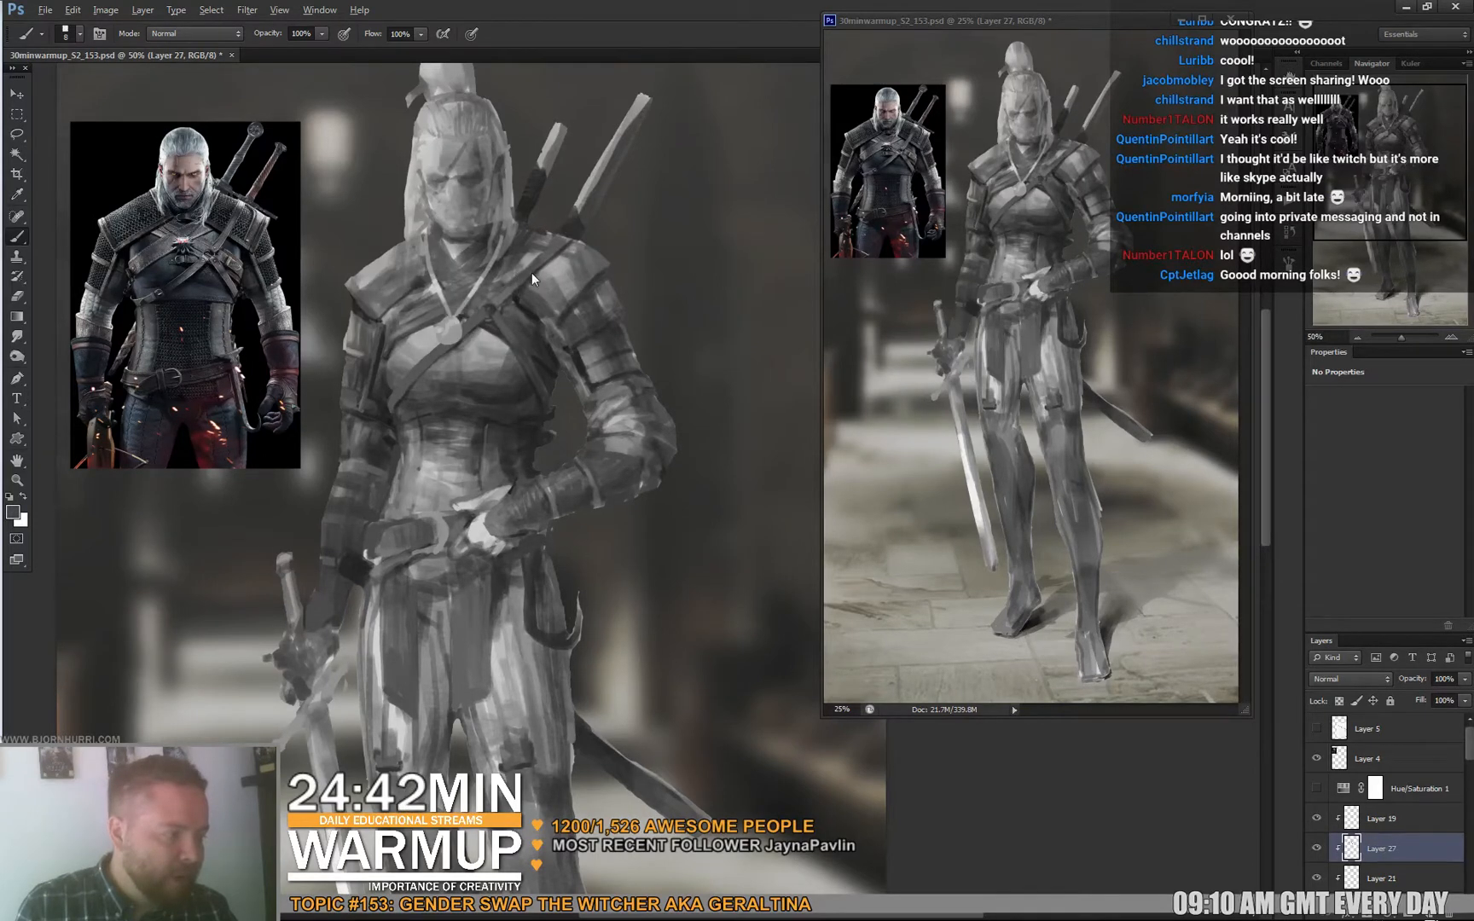
# Work over the lower chest and corset top with sampled greys, using 21 px and 12 px brushes.
pyautogui.rightClick(451, 376)
pyautogui.click(589, 378)
pyautogui.press('Return')
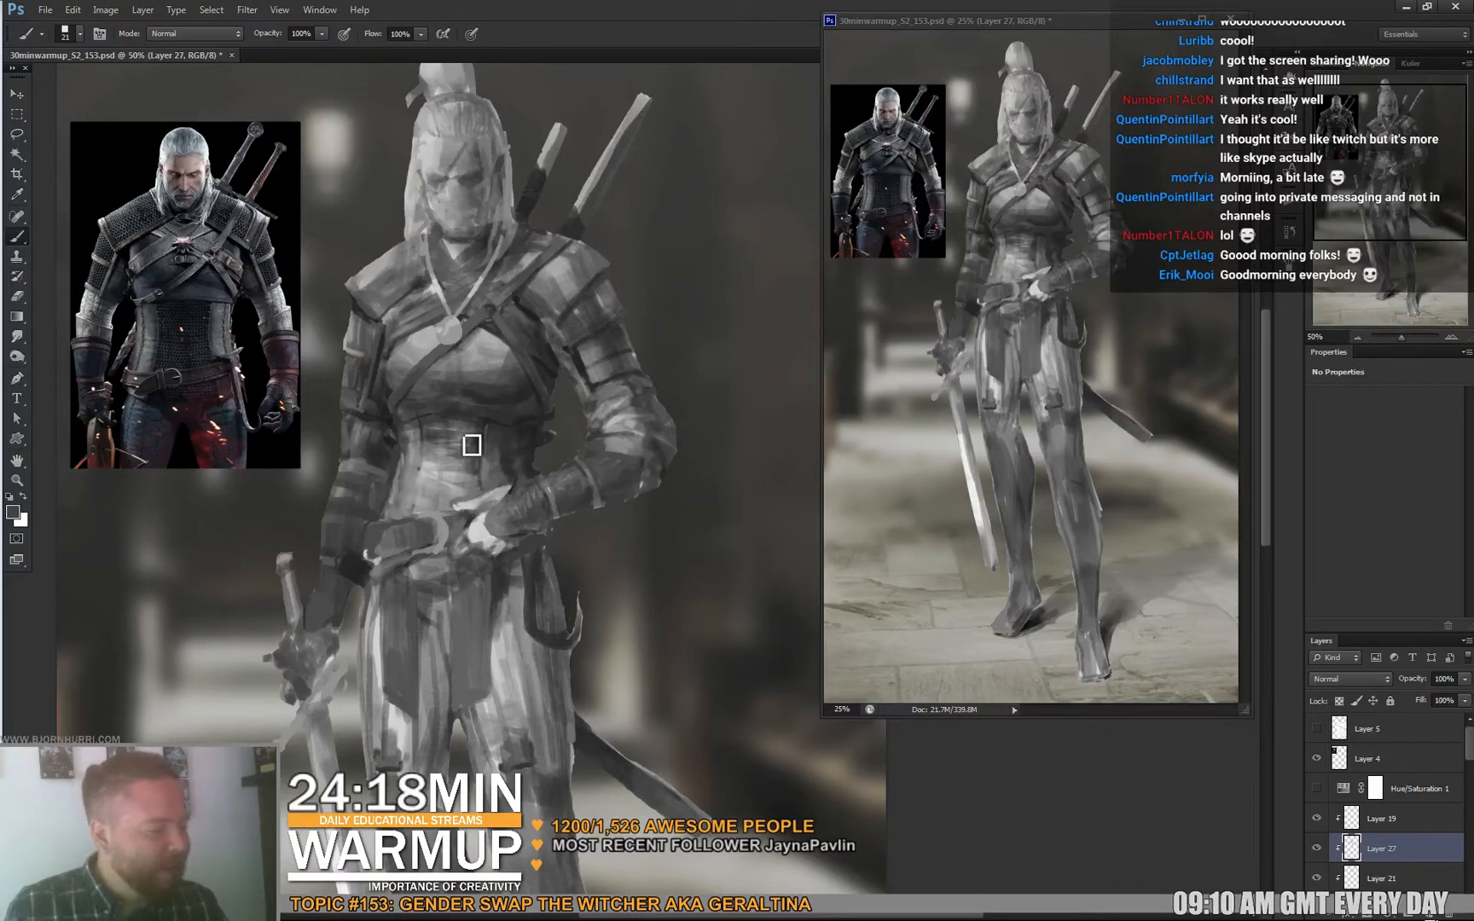
pyautogui.rightClick(454, 385)
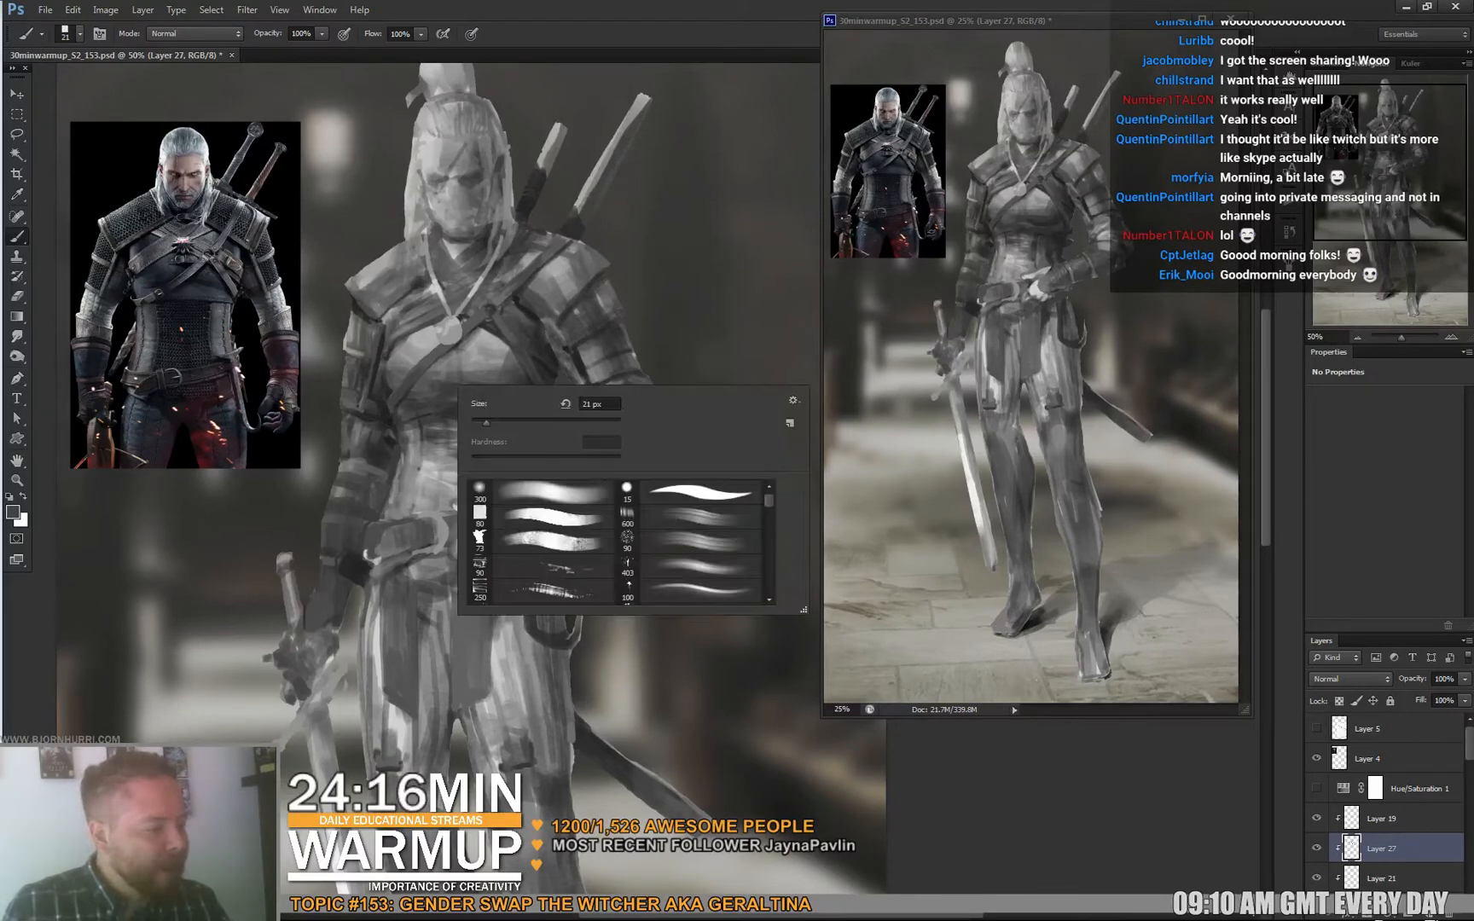
pyautogui.click(480, 422)
pyautogui.press('Return')
pyautogui.keyDown('alt'); pyautogui.click(423, 416); pyautogui.keyUp('alt')
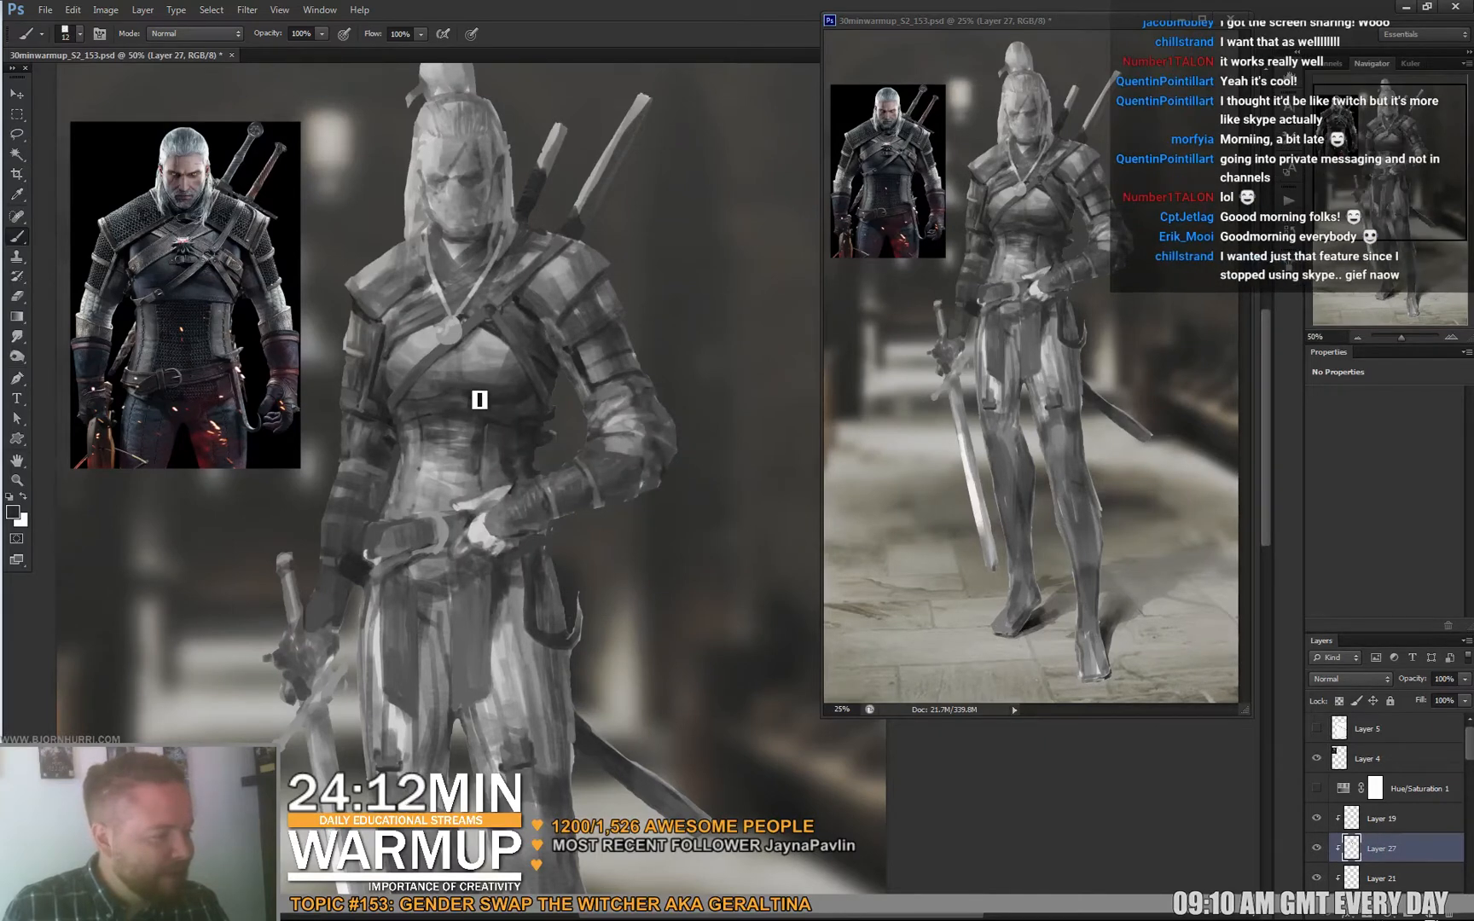
pyautogui.keyDown('alt'); pyautogui.click(467, 394); pyautogui.keyUp('alt')
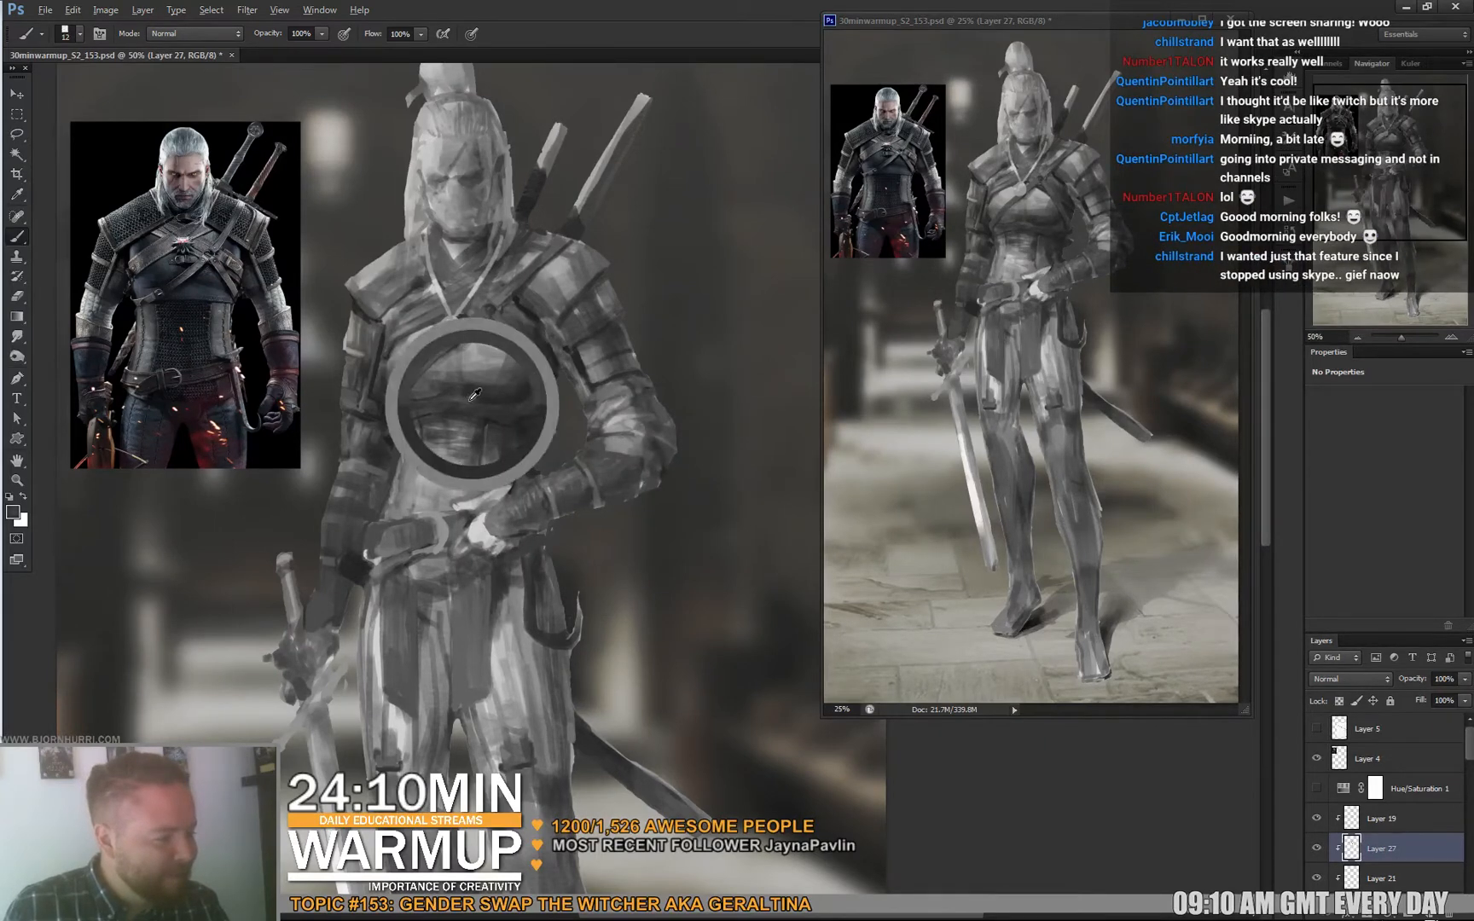
# Detail the chest strap and shoulder pad below the sword hilts with a 9 px brush.
pyautogui.rightClick(517, 364)
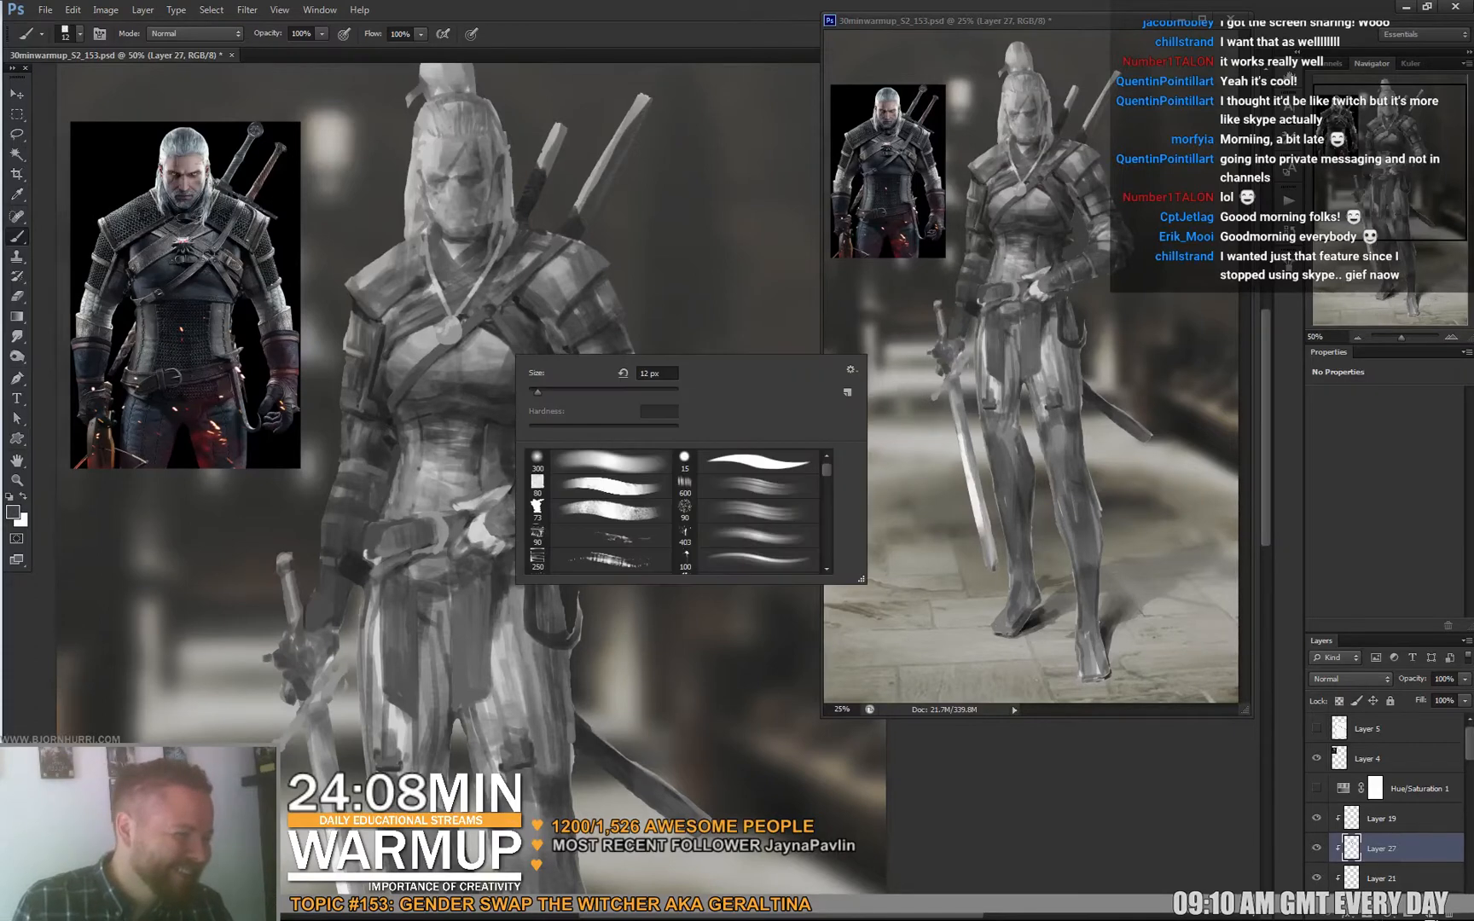
pyautogui.moveTo(638, 374)
pyautogui.mouseDown()
pyautogui.moveTo(677, 374)
pyautogui.moveTo(652, 274)
pyautogui.moveTo(642, 310)
pyautogui.mouseUp()
pyautogui.press('Return')
pyautogui.rightClick(444, 252)
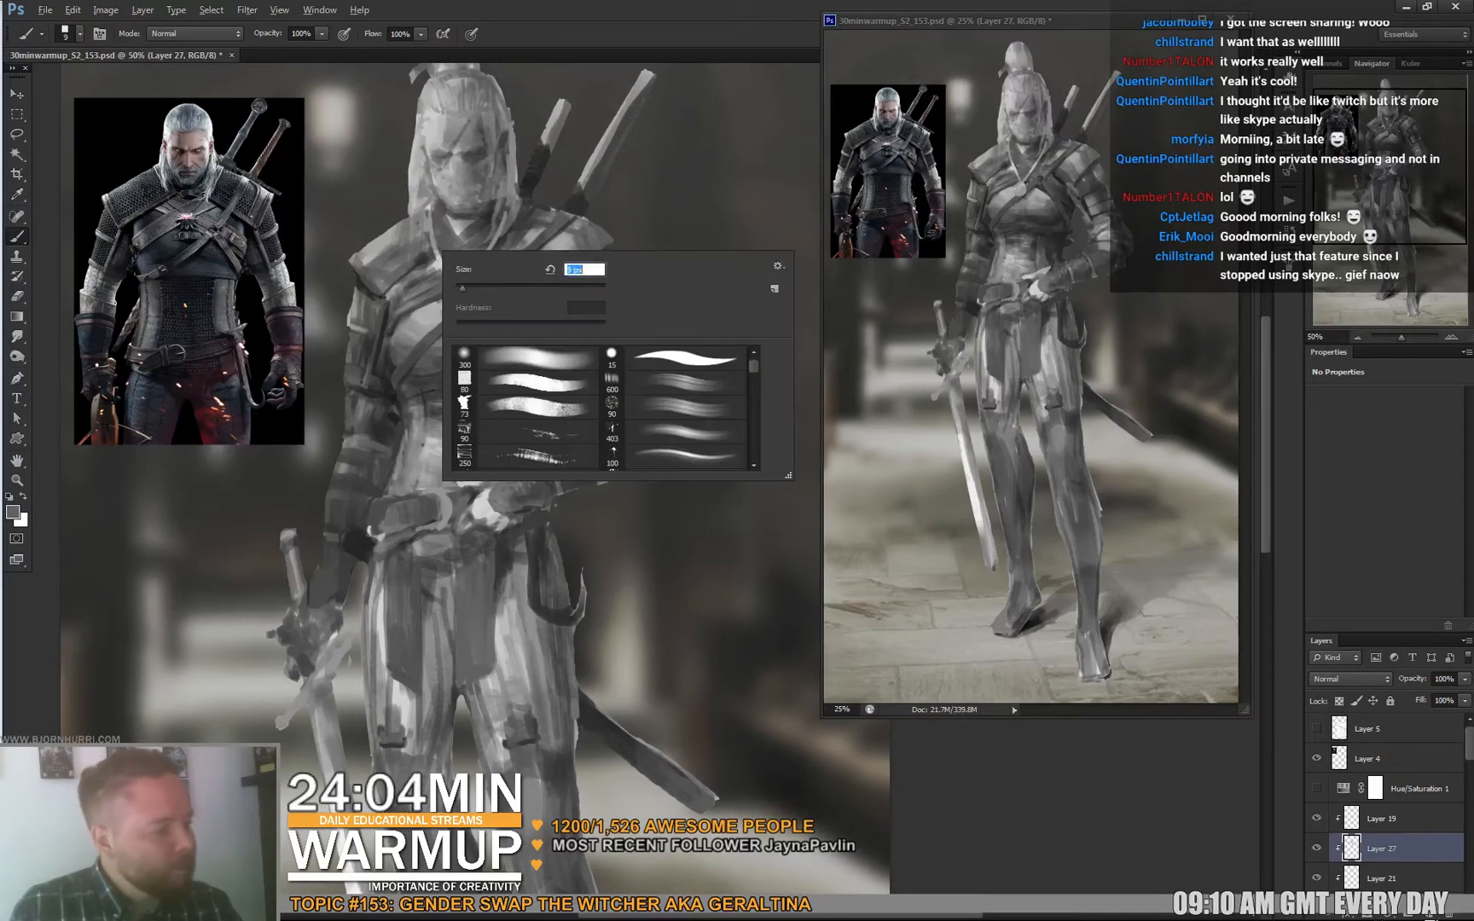
pyautogui.write('9')
pyautogui.press('Return')
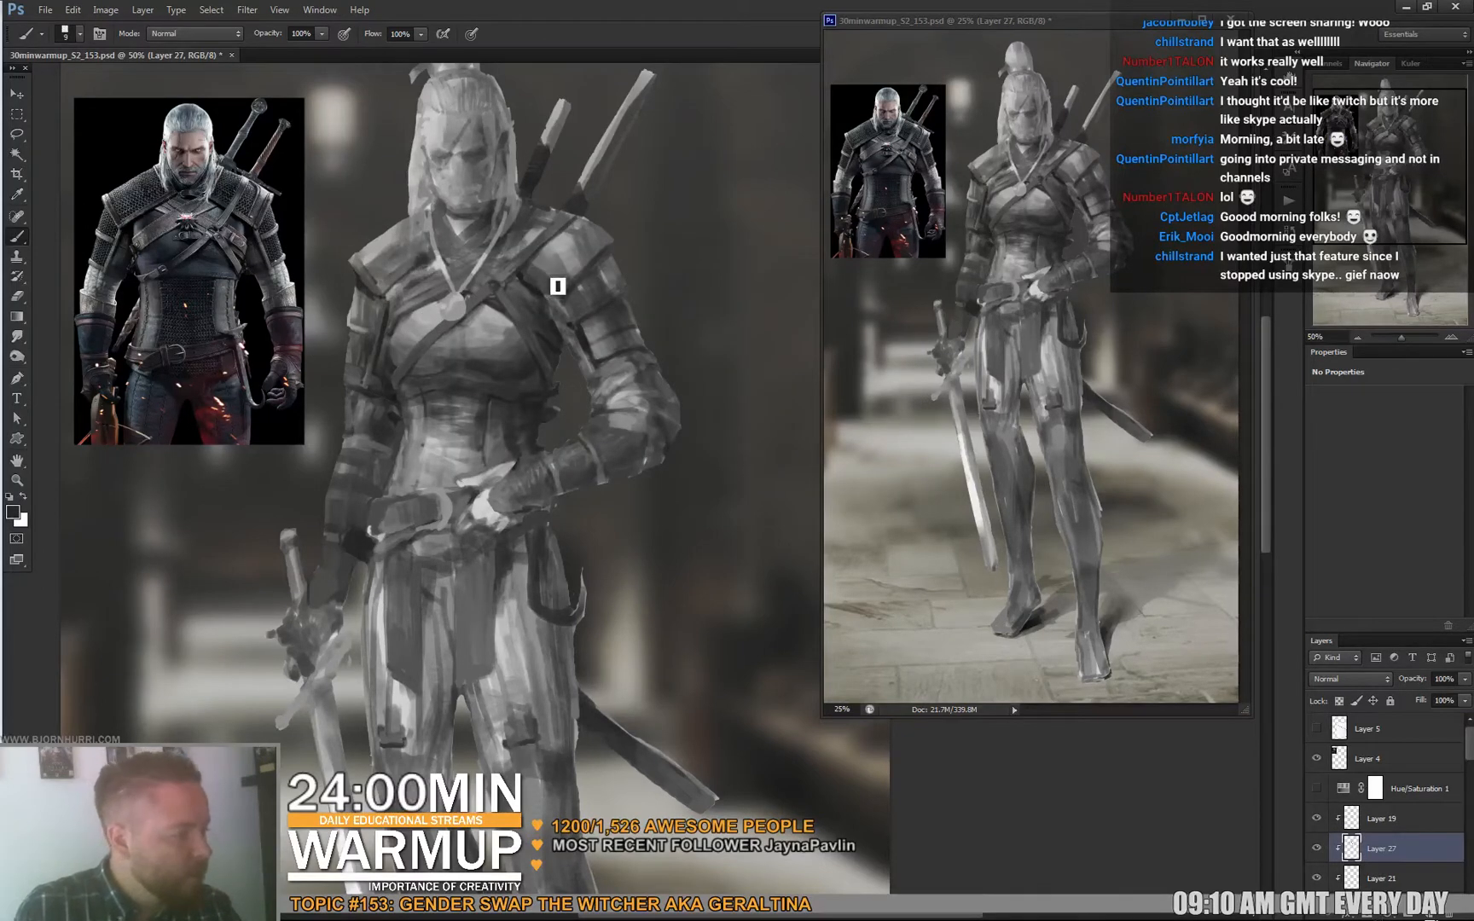
pyautogui.moveTo(643, 271); pyautogui.dragTo(565, 301)
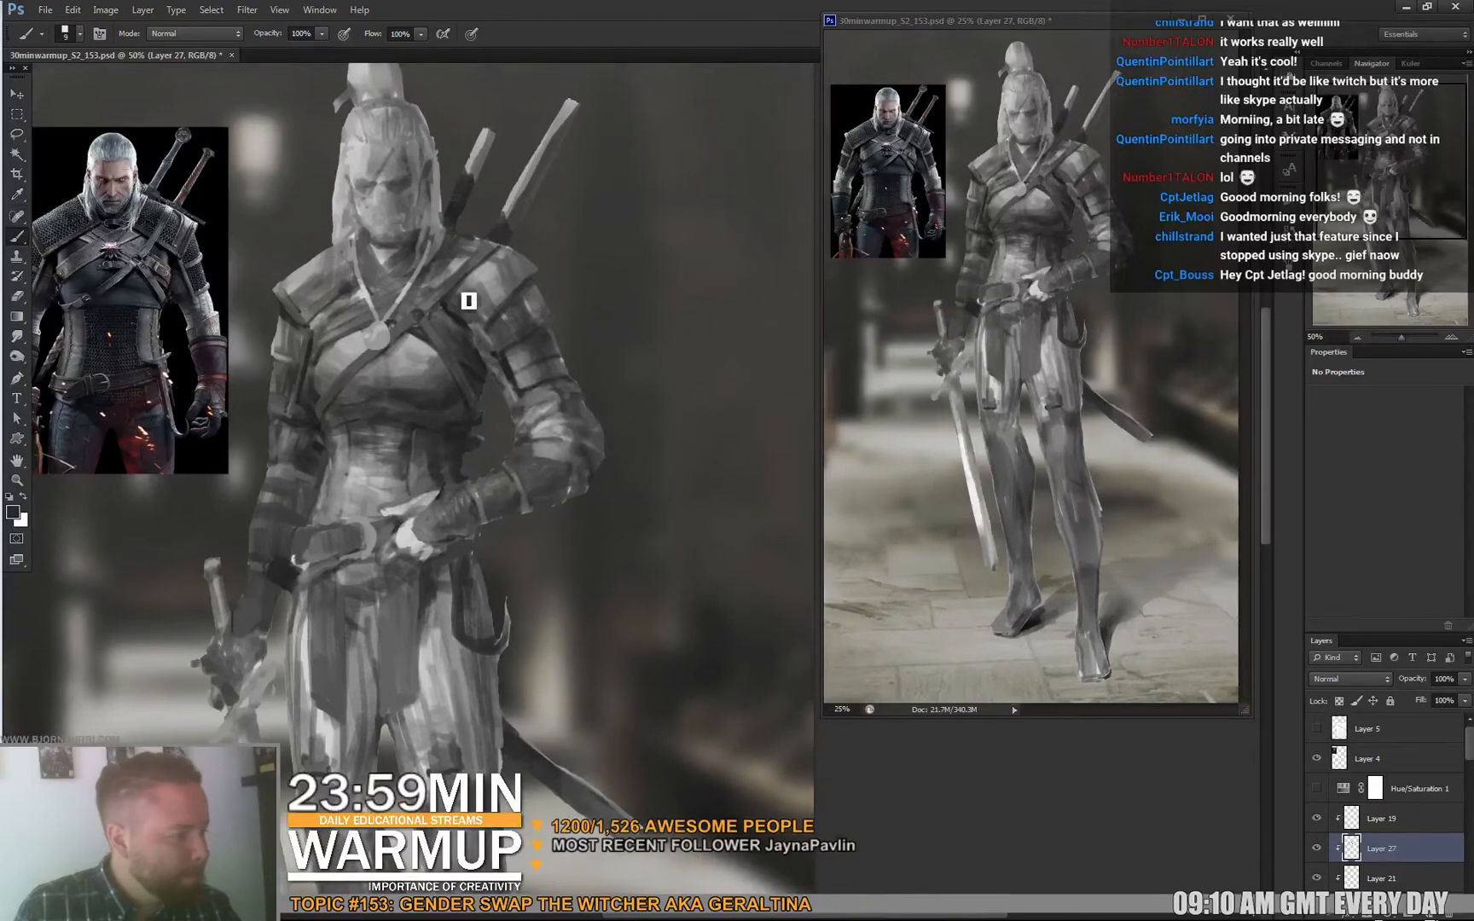
pyautogui.moveTo(477, 273); pyautogui.dragTo(509, 280)
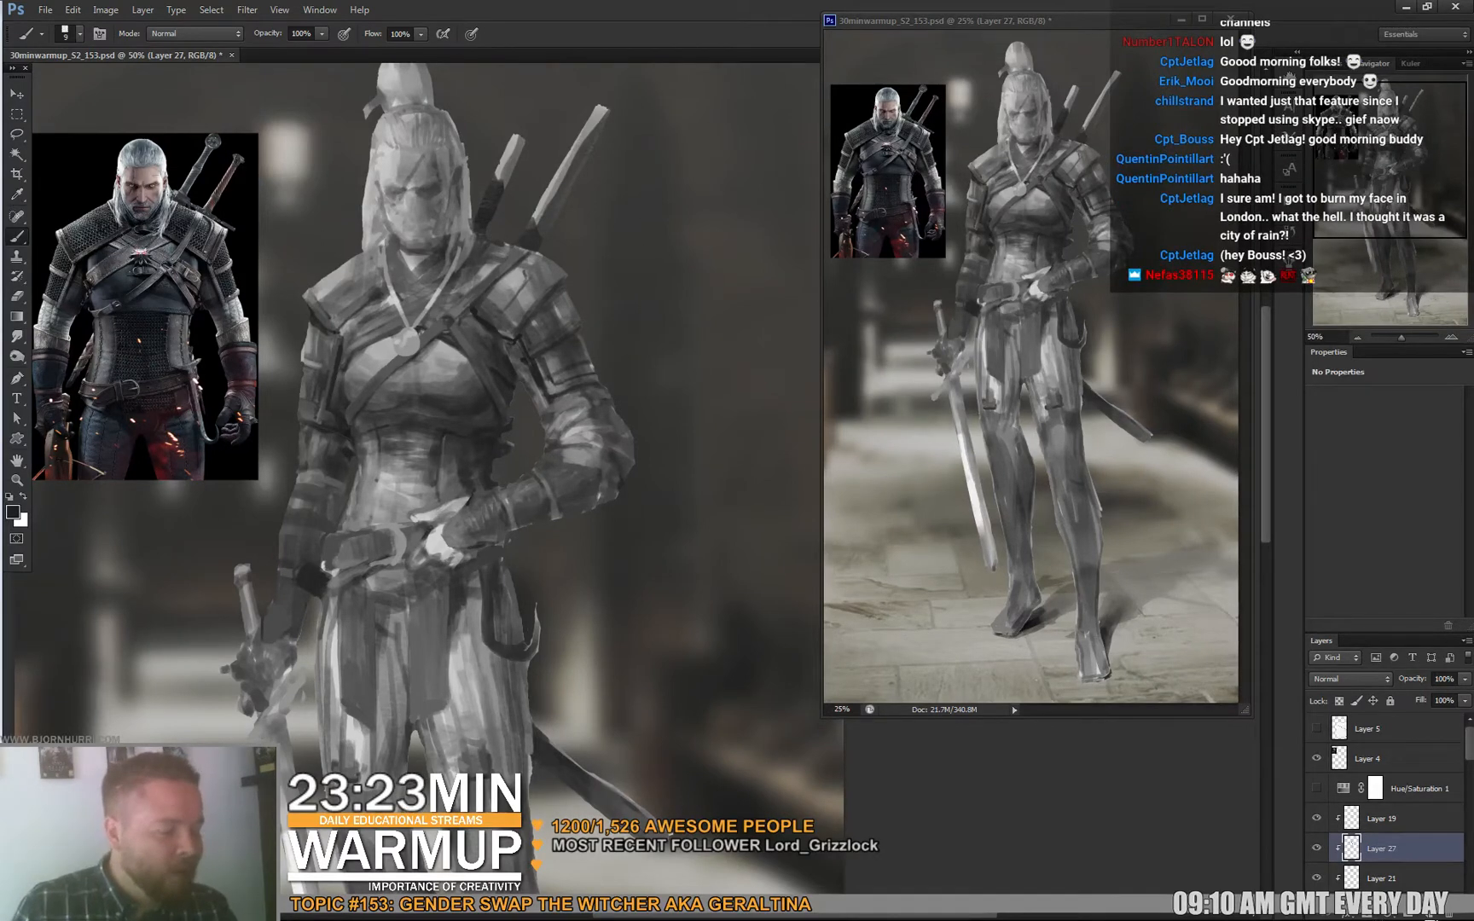
# Shade the layered upper sleeve beneath the sword-side shoulder pad with a 15 px brush, sampling greys from the sleeve.
pyautogui.rightClick(618, 359)
pyautogui.click(756, 368)
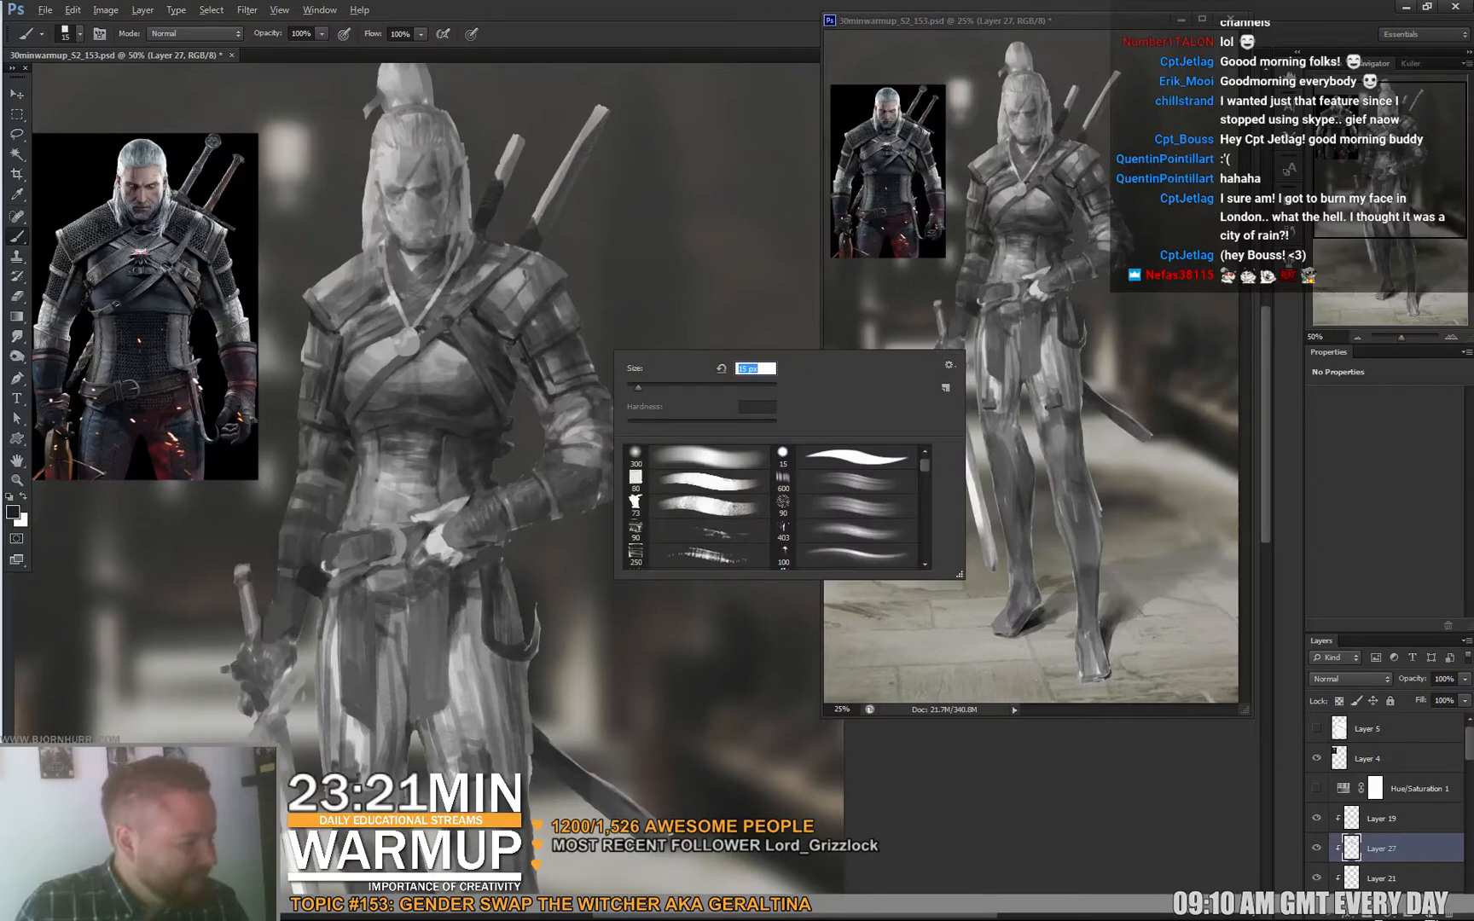
pyautogui.keyDown('alt'); pyautogui.click(551, 359); pyautogui.keyUp('alt')
pyautogui.keyDown('alt'); pyautogui.click(536, 351); pyautogui.keyUp('alt')
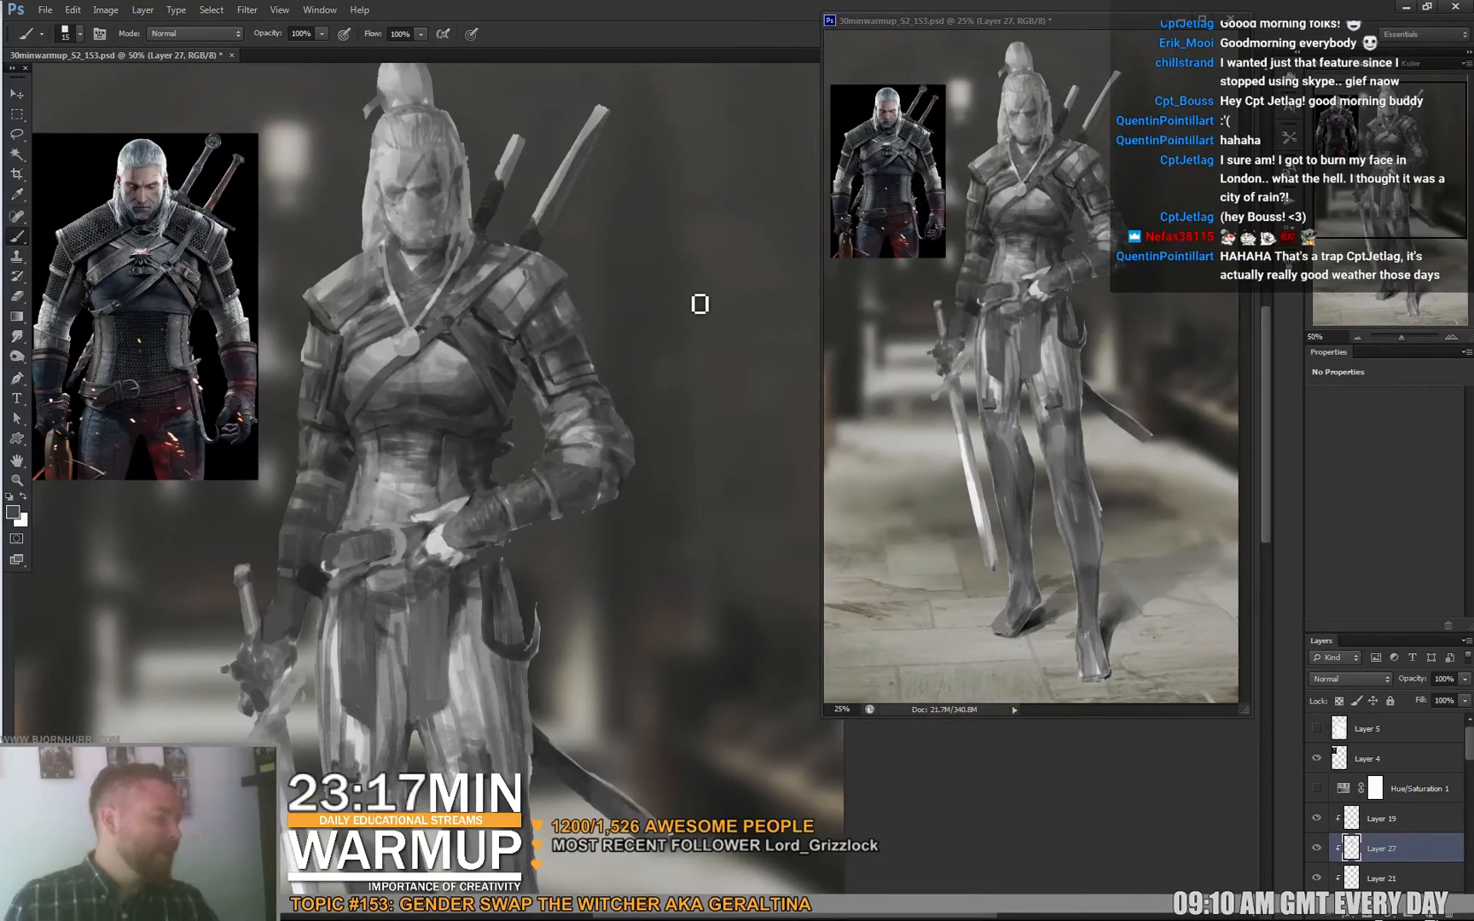
pyautogui.keyDown('alt'); pyautogui.click(558, 338); pyautogui.keyUp('alt')
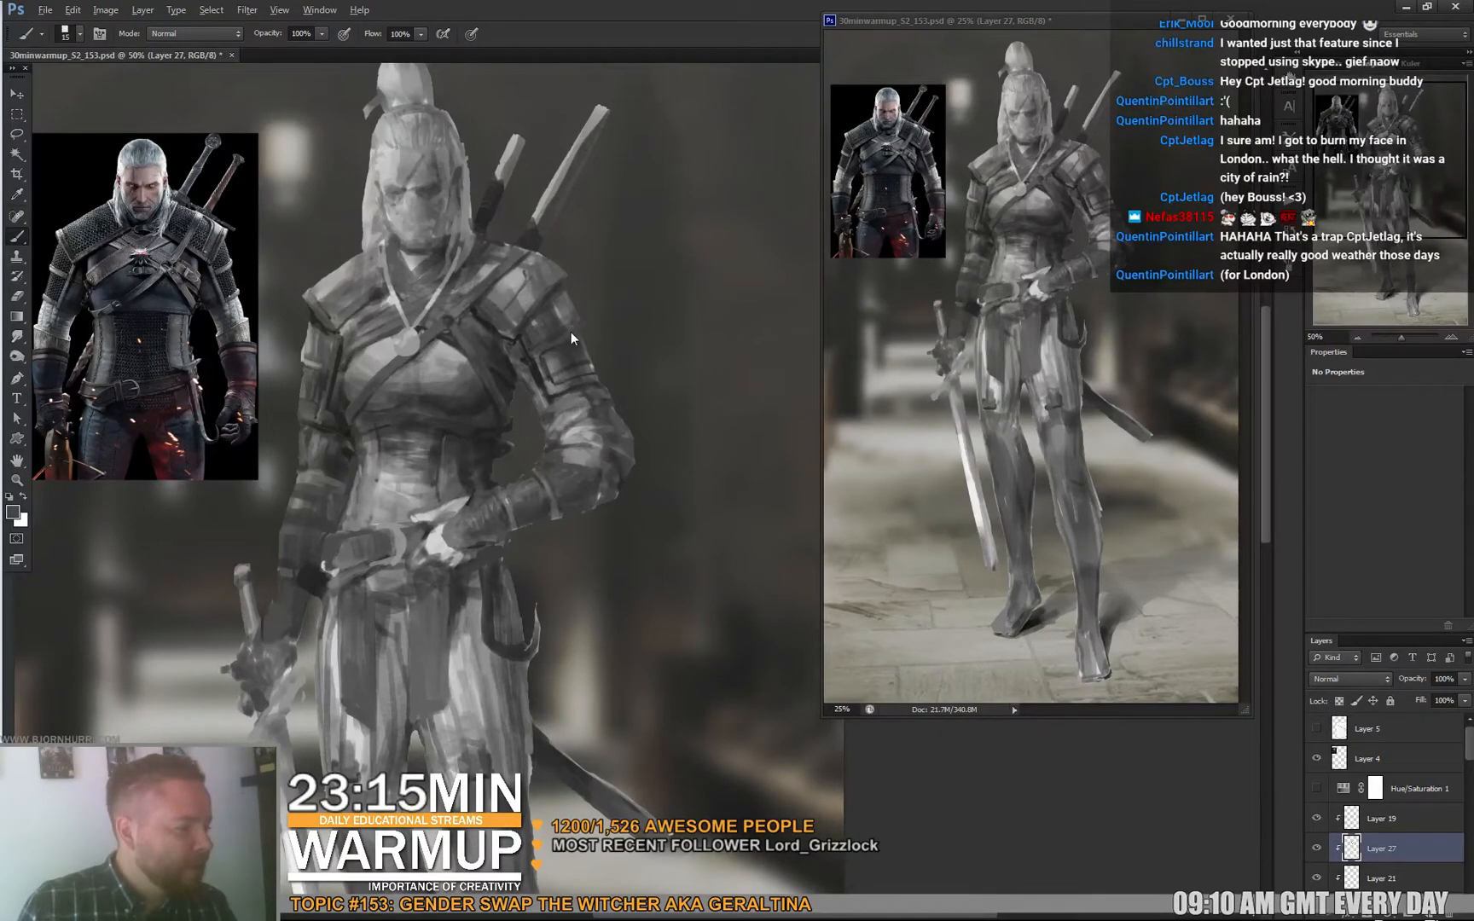
pyautogui.keyDown('alt'); pyautogui.click(544, 356); pyautogui.keyUp('alt')
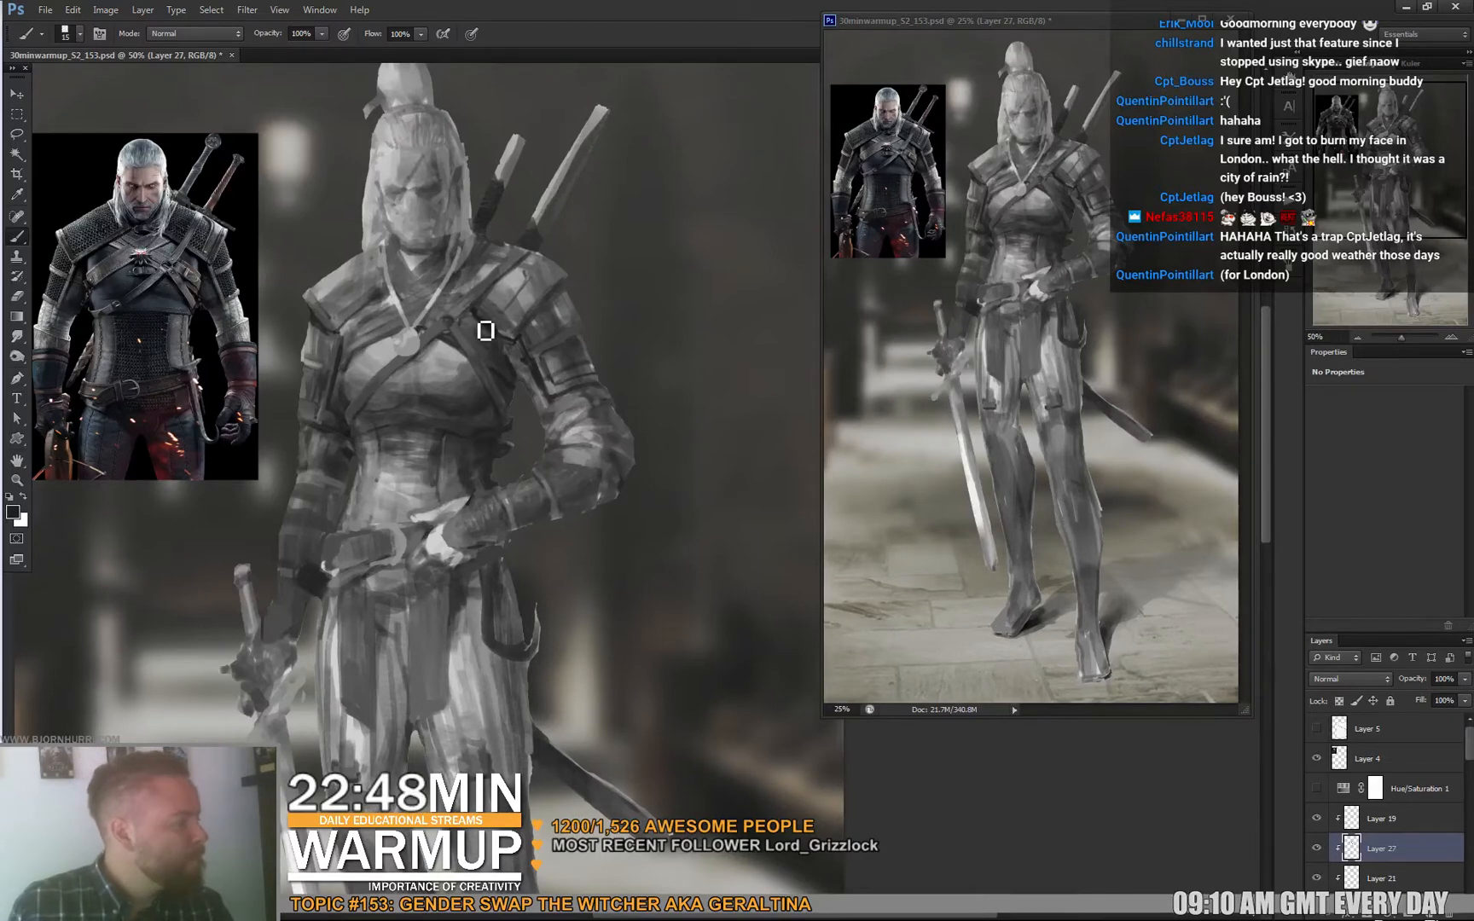
# Add fine details to the chest strap beside the medallion, using sampled grey and brush sizes of 5, 1 and 7 px.
pyautogui.rightClick(479, 306)
pyautogui.write('5')
pyautogui.press('Return')
pyautogui.keyDown('alt'); pyautogui.click(416, 328); pyautogui.keyUp('alt')
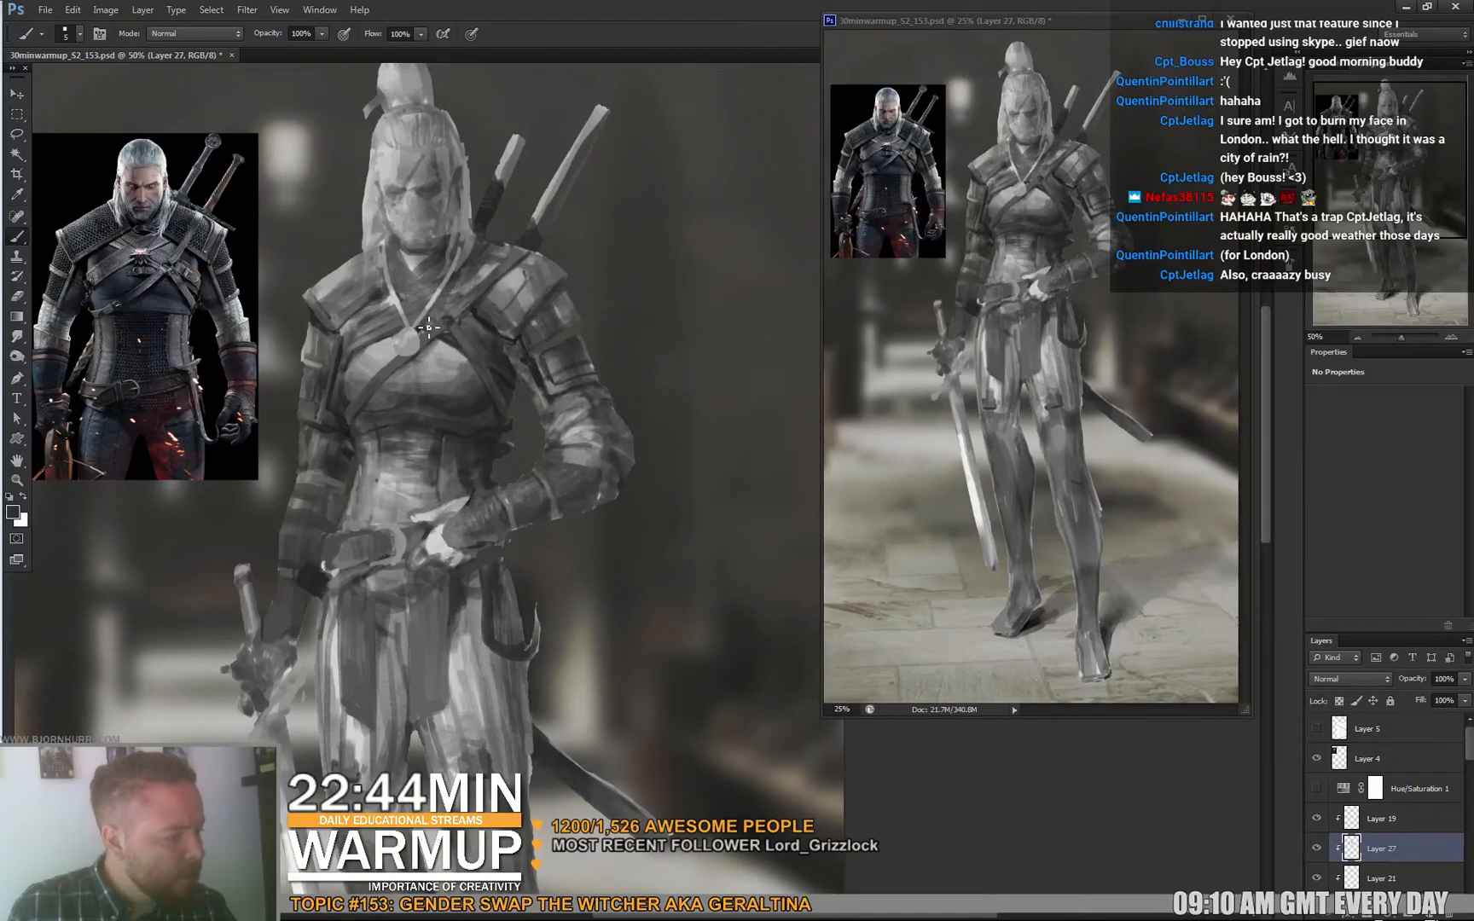
pyautogui.rightClick(456, 308)
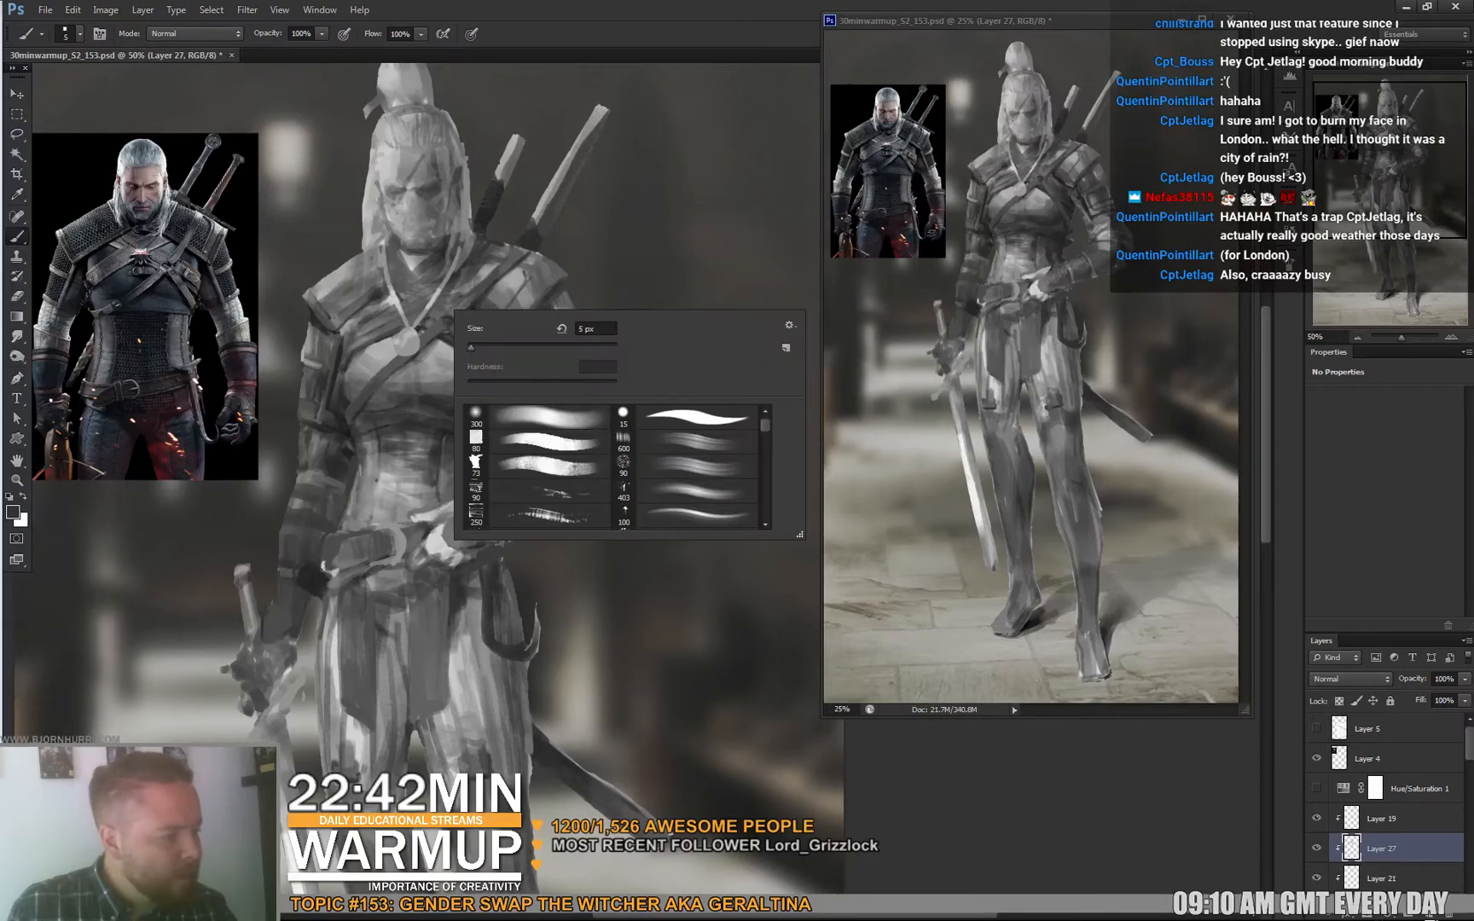
pyautogui.write('1')
pyautogui.press('Return')
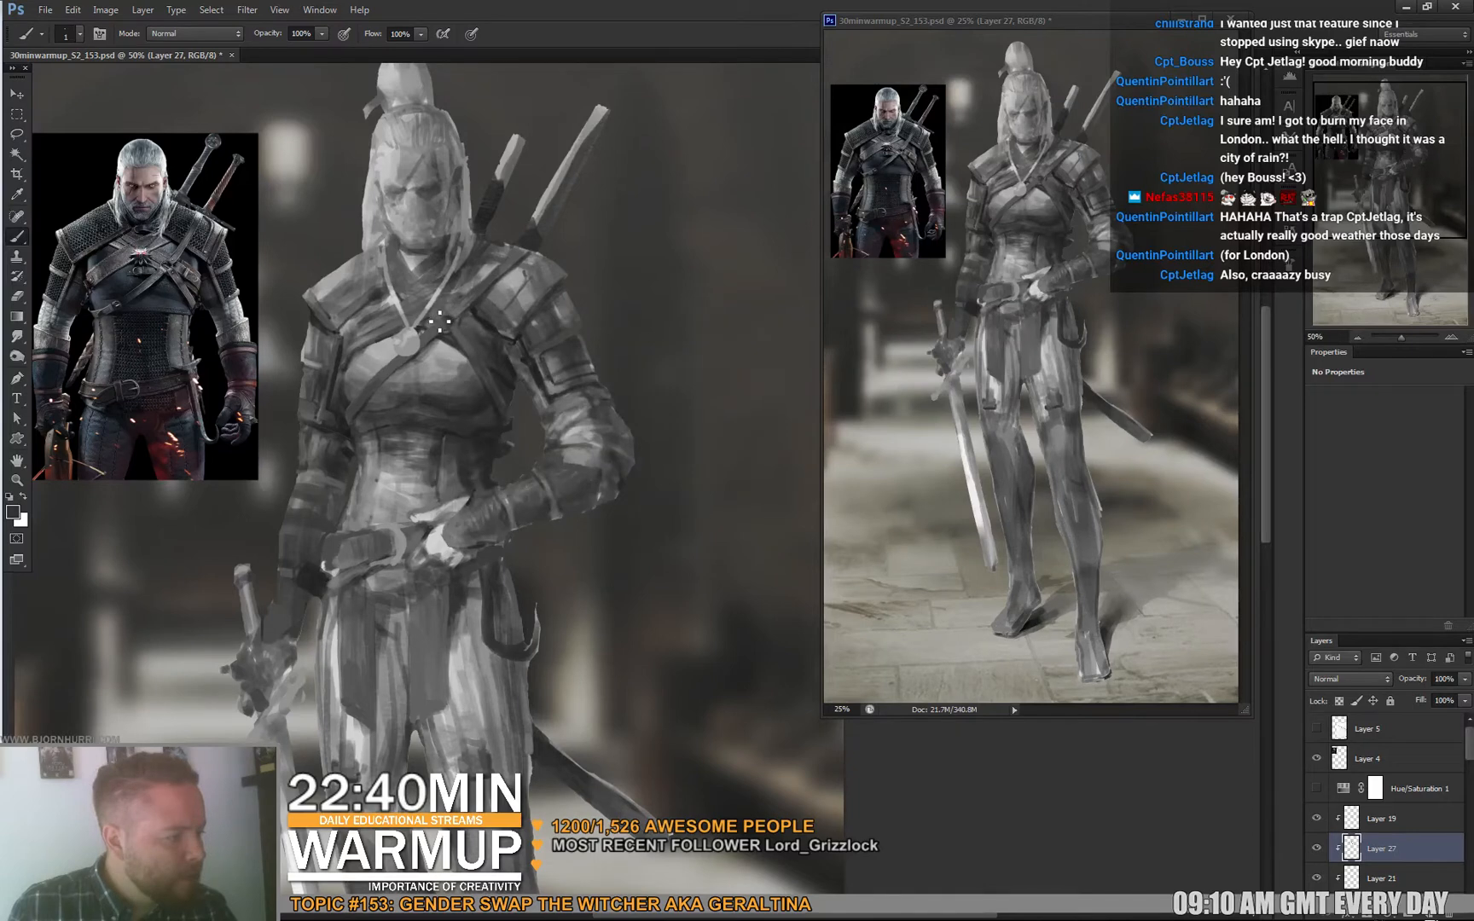
pyautogui.rightClick(439, 322)
pyautogui.write('7')
pyautogui.press('Return')
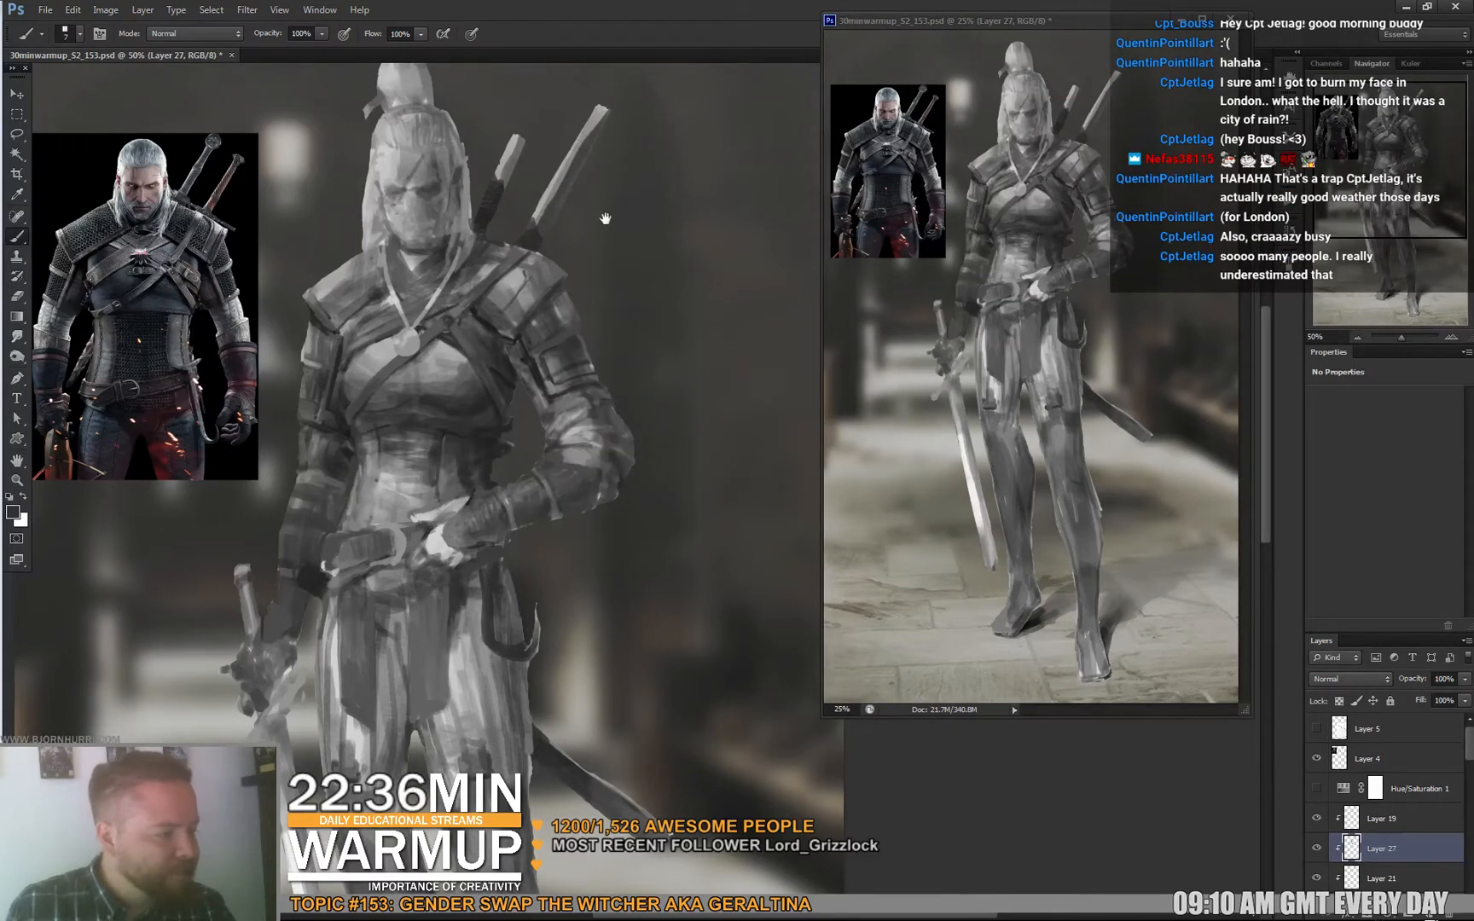
# Work over the bent arm's elbow and sleeve with a 14 px brush, sampling grey from the sleeve.
pyautogui.moveTo(606, 218); pyautogui.dragTo(569, 195)
pyautogui.rightClick(569, 378)
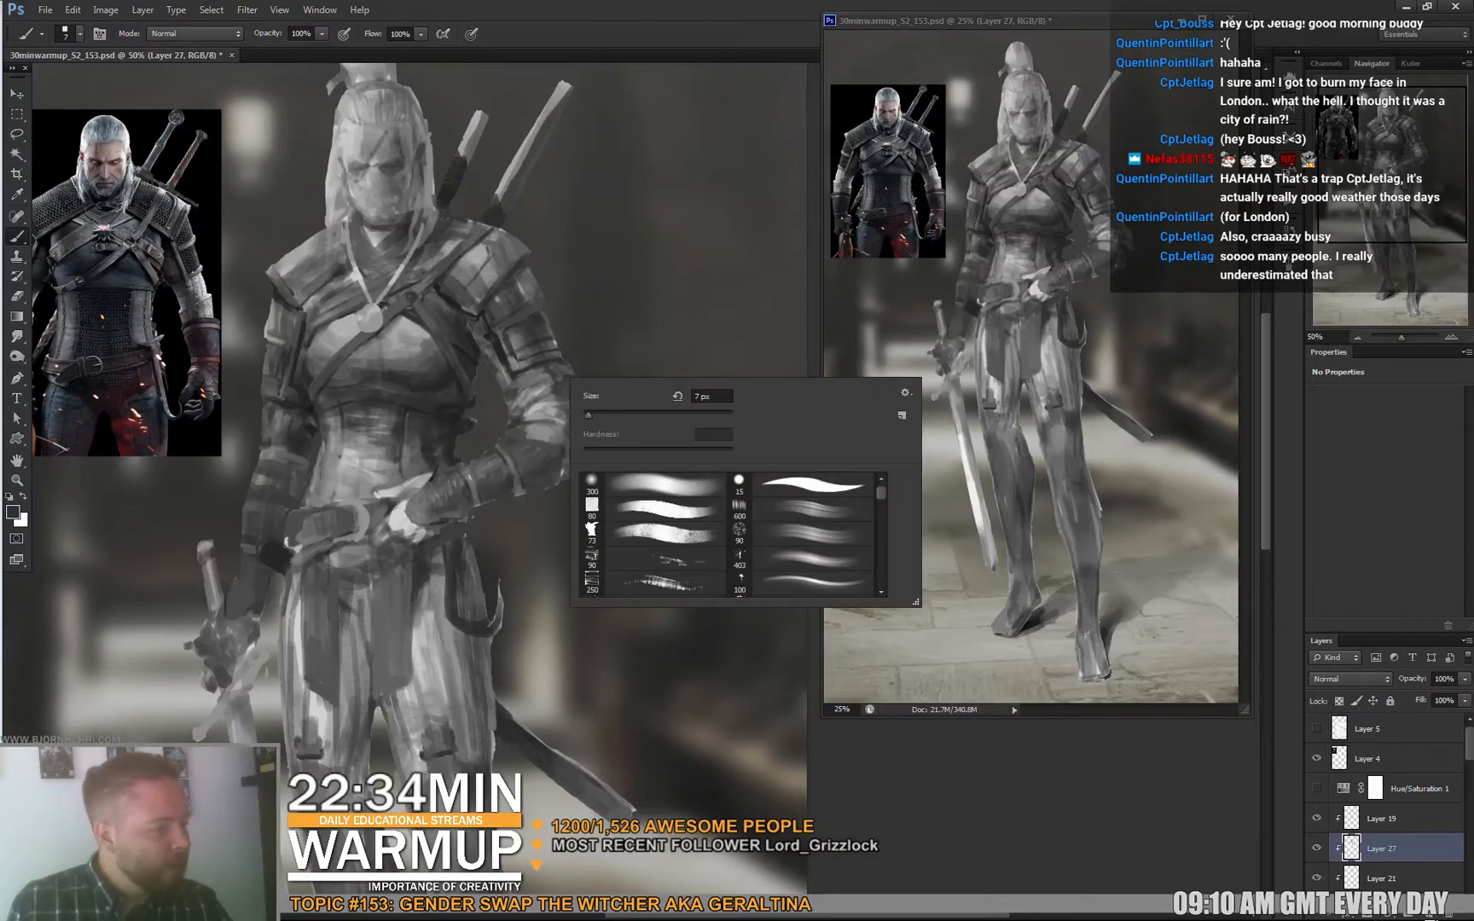
pyautogui.write('14')
pyautogui.press('Return')
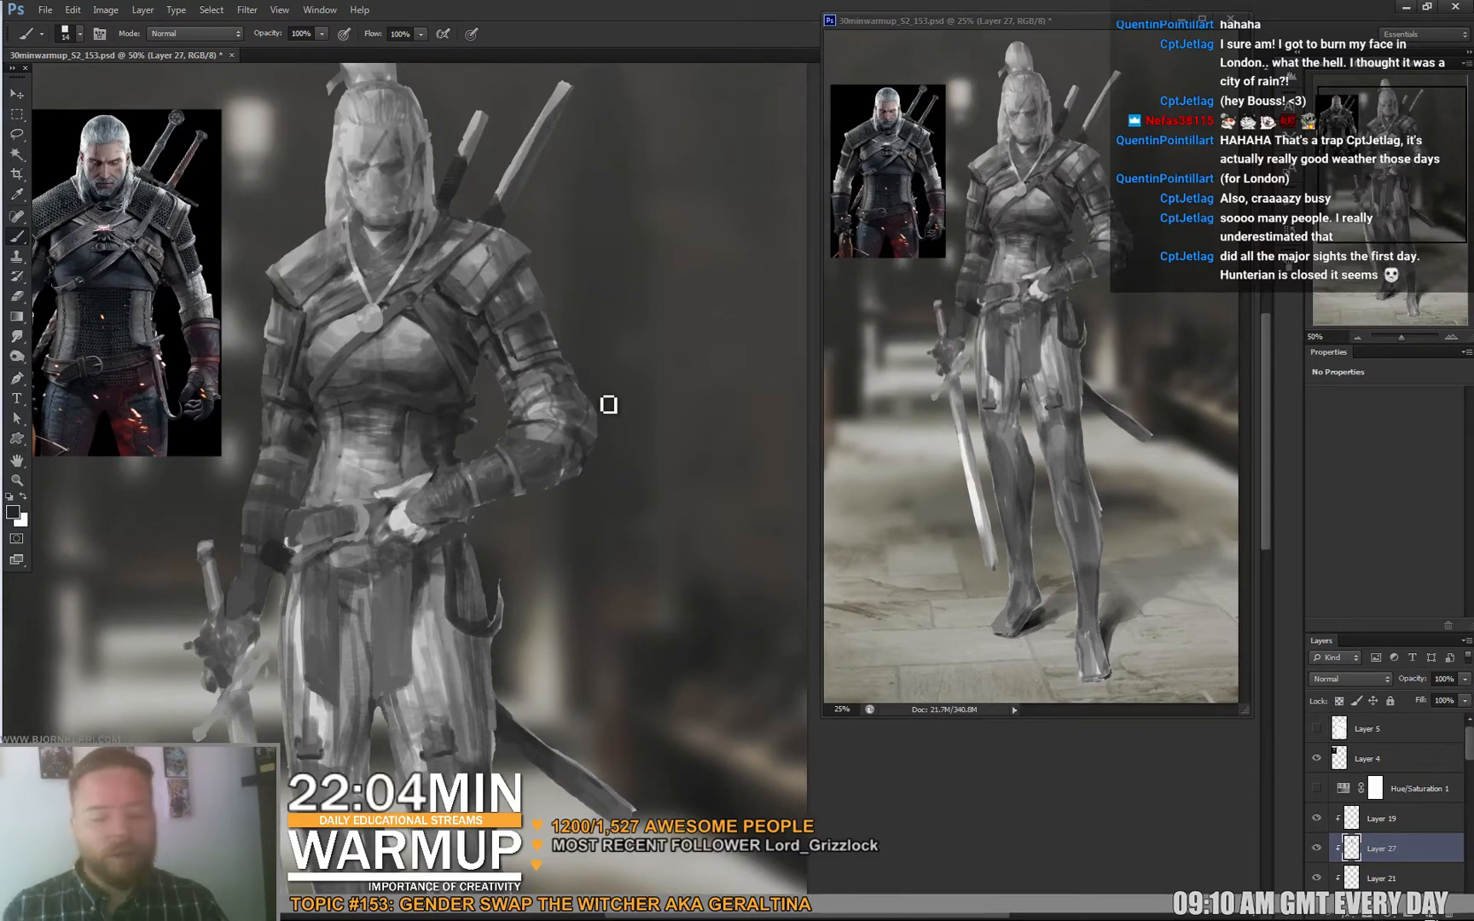
pyautogui.moveTo(622, 485); pyautogui.dragTo(688, 418)
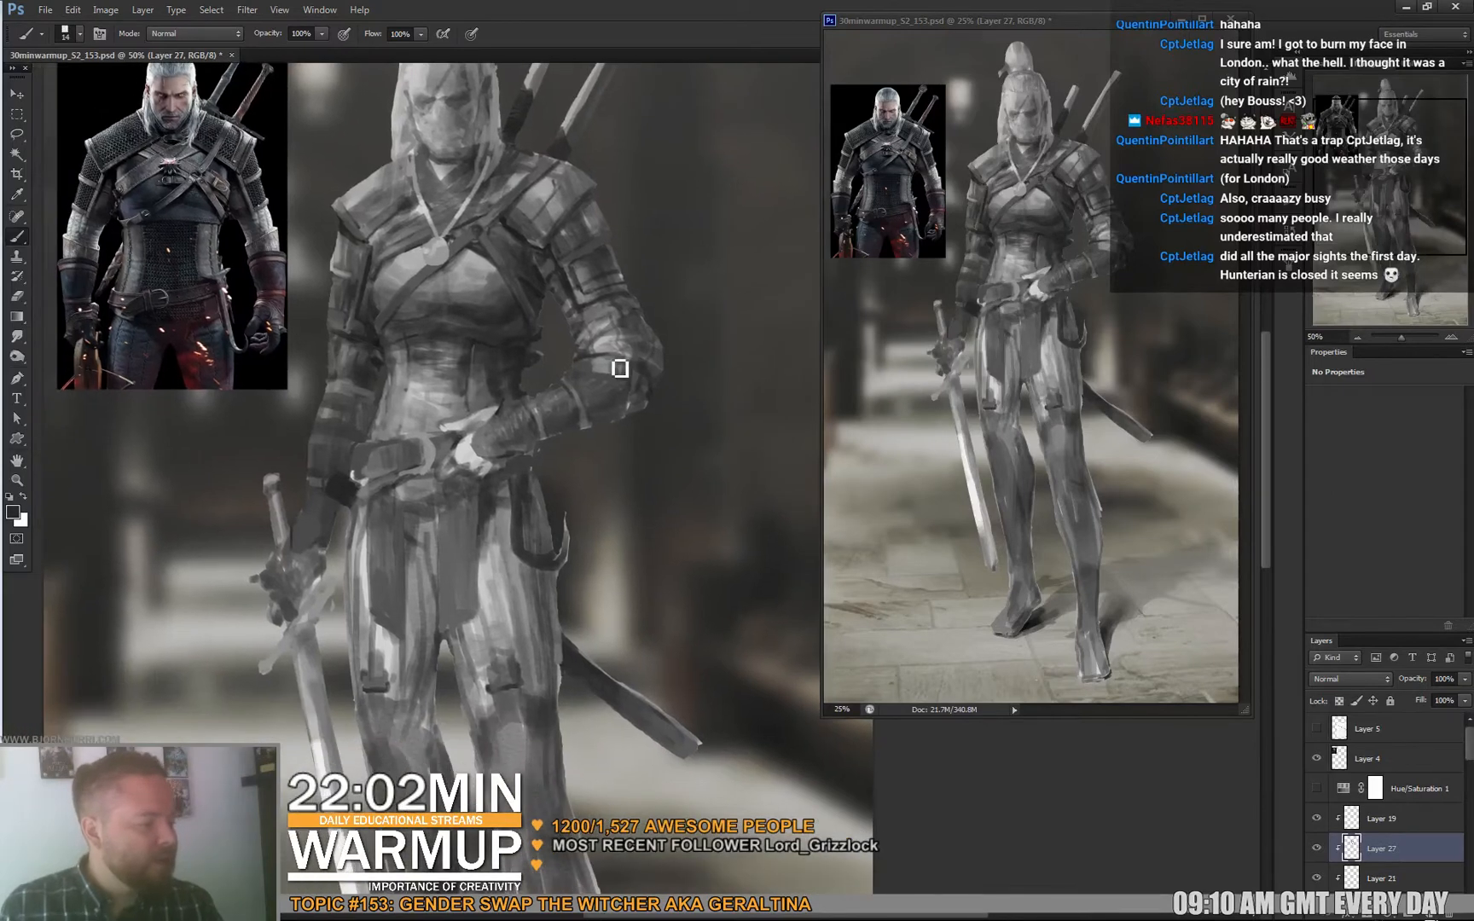
pyautogui.keyDown('alt'); pyautogui.click(606, 341); pyautogui.keyUp('alt')
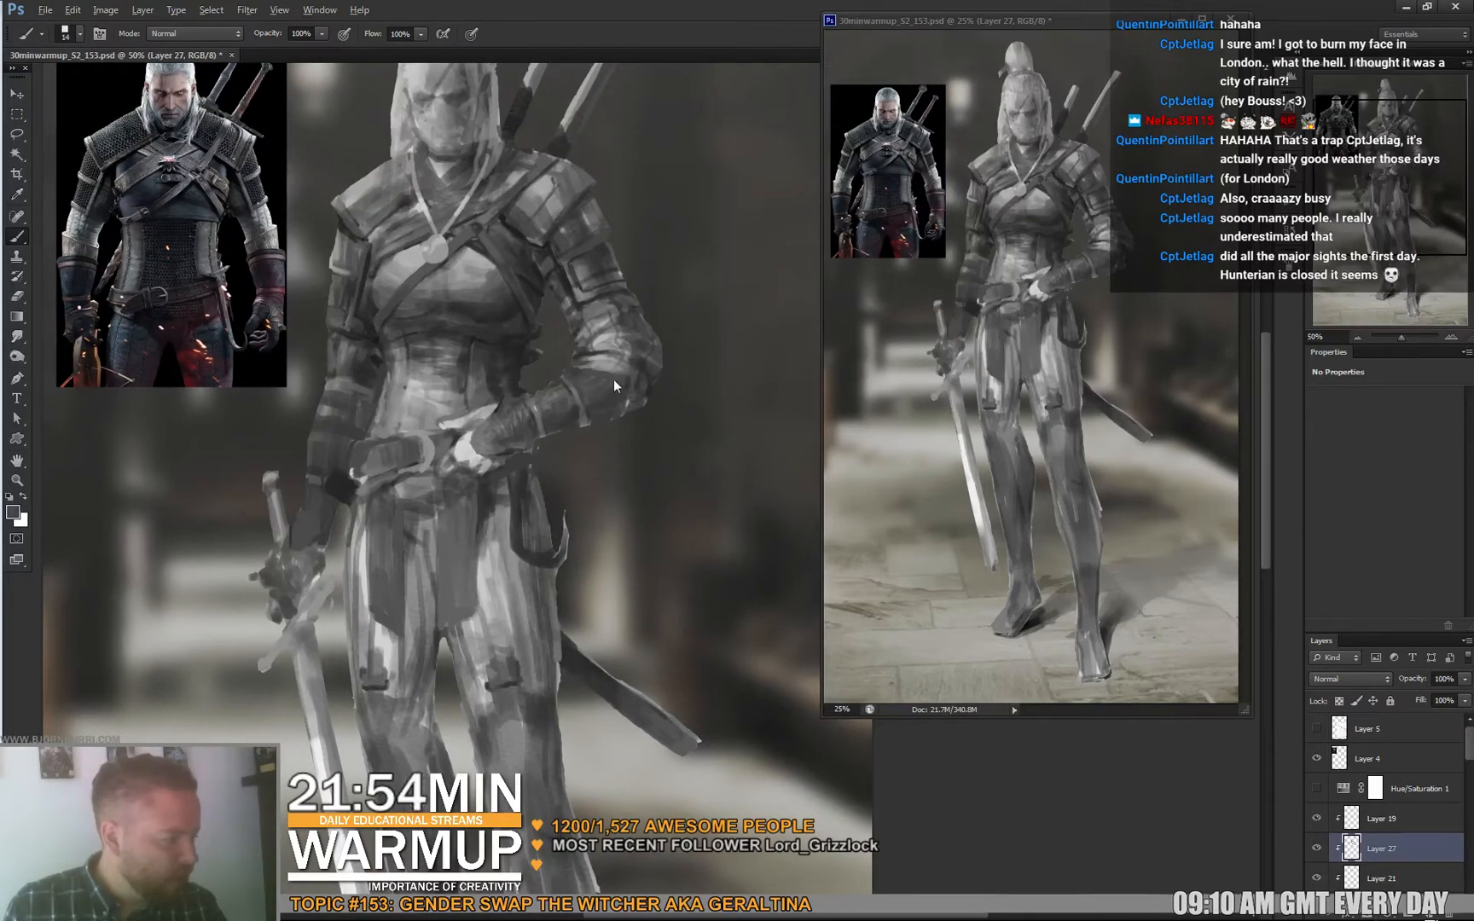
# Refine the wrist and glove of the hand holding the sword with a 14 px brush and greys sampled from the forearm and glove.
pyautogui.scroll(-3, 607, 394)
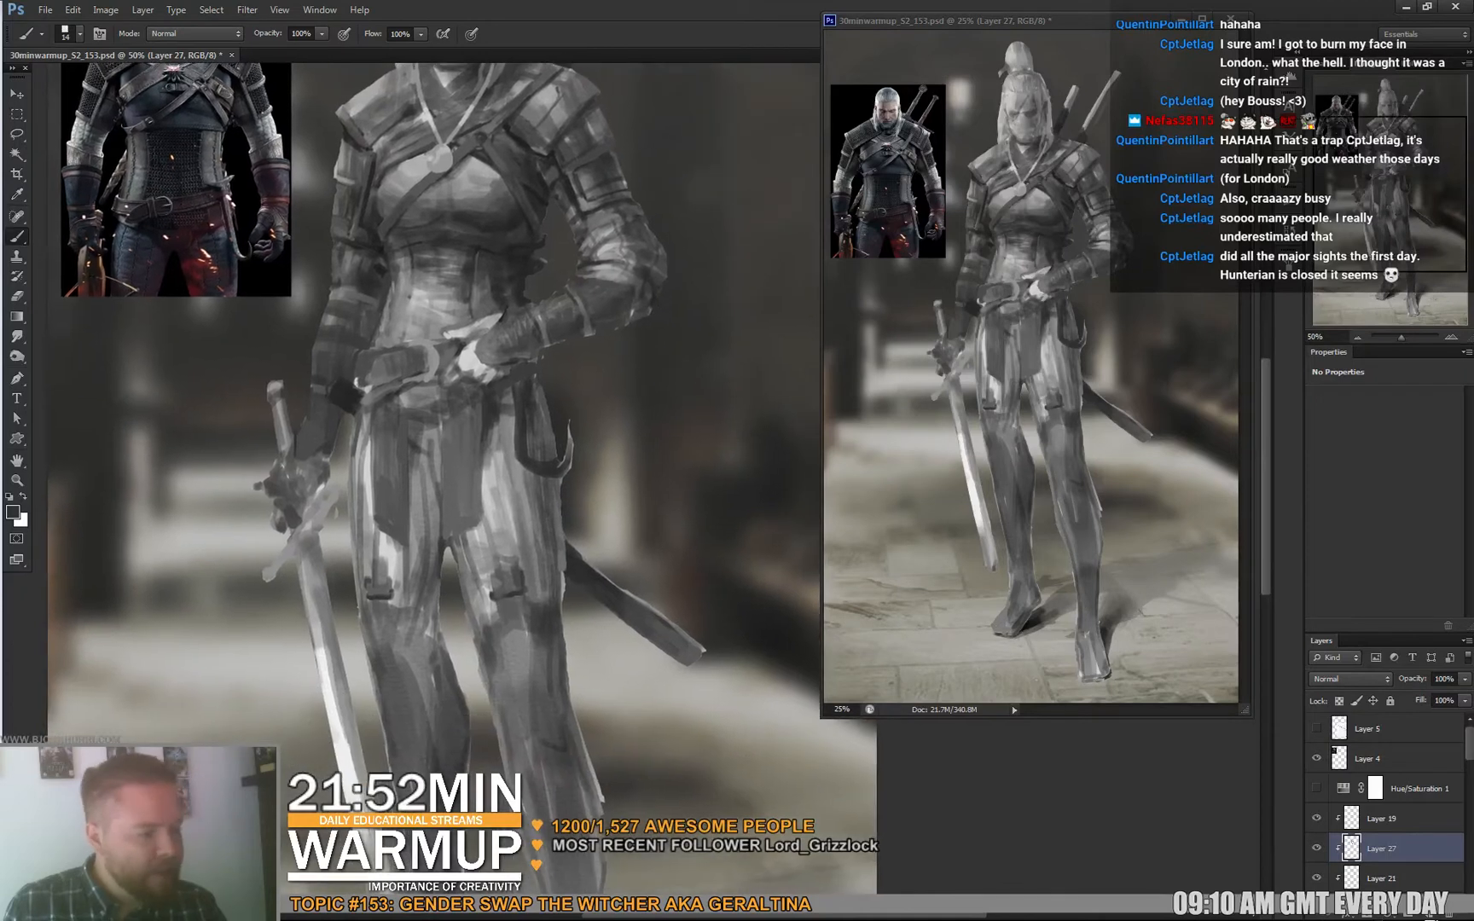
pyautogui.keyDown('alt'); pyautogui.click(298, 452); pyautogui.keyUp('alt')
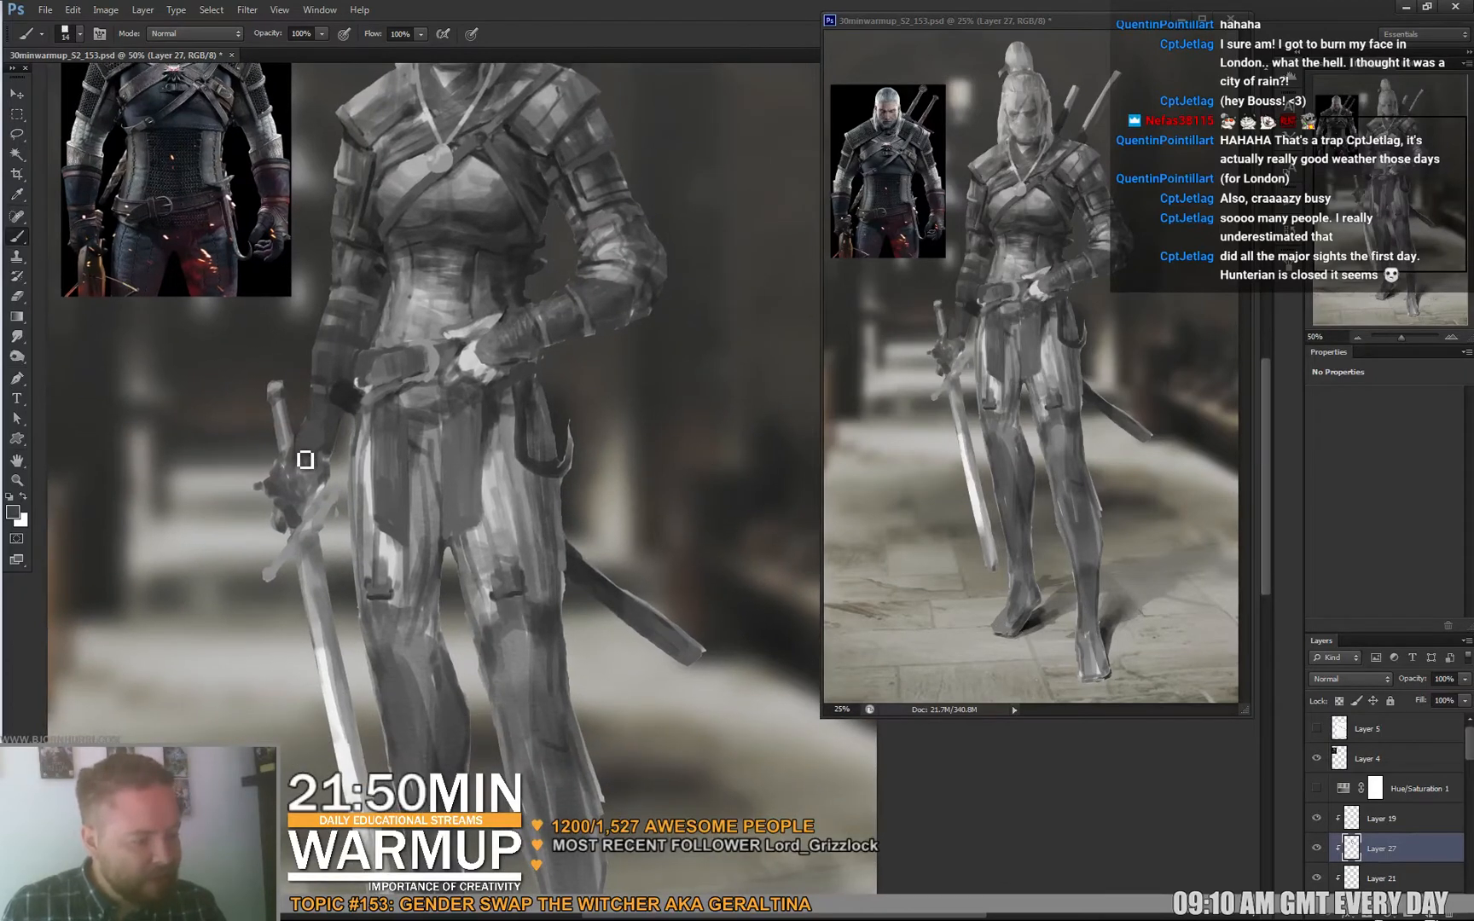
pyautogui.moveTo(320, 469); pyautogui.dragTo(324, 471)
pyautogui.keyDown('alt'); pyautogui.click(342, 393); pyautogui.keyUp('alt')
pyautogui.keyDown('alt'); pyautogui.click(296, 445); pyautogui.keyUp('alt')
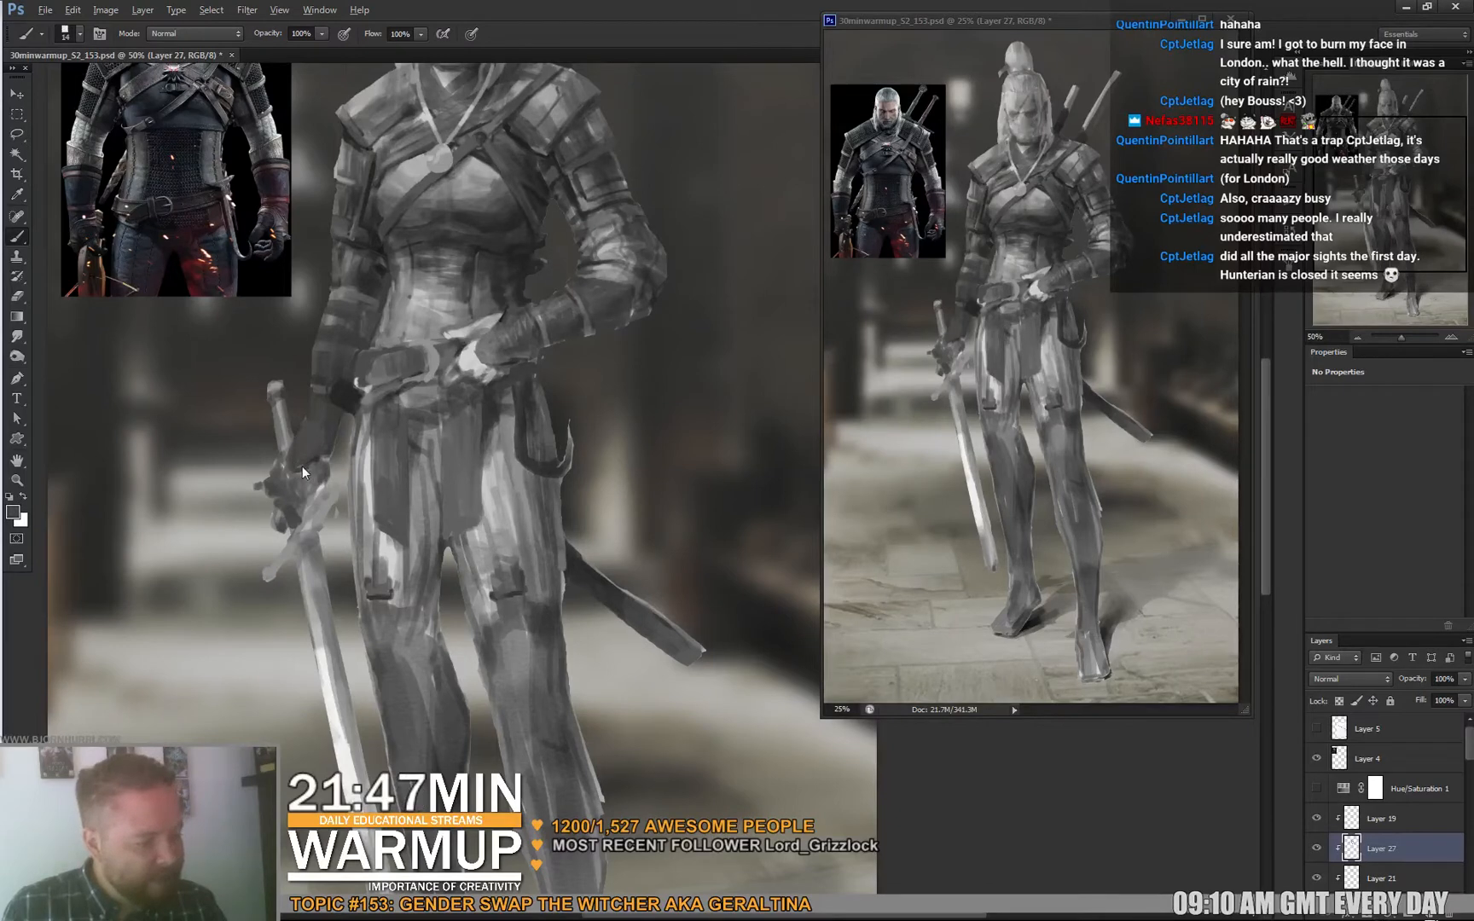
pyautogui.keyDown('alt'); pyautogui.click(316, 467); pyautogui.keyUp('alt')
pyautogui.moveTo(312, 480)
pyautogui.mouseDown()
pyautogui.moveTo(341, 465)
pyautogui.moveTo(373, 492)
pyautogui.mouseUp()
# Darken the glove around the sword grip with a 29 px brush, using greys sampled from the hand and wrist.
pyautogui.rightClick(345, 456)
pyautogui.keyDown('alt'); pyautogui.click(322, 486); pyautogui.keyUp('alt')
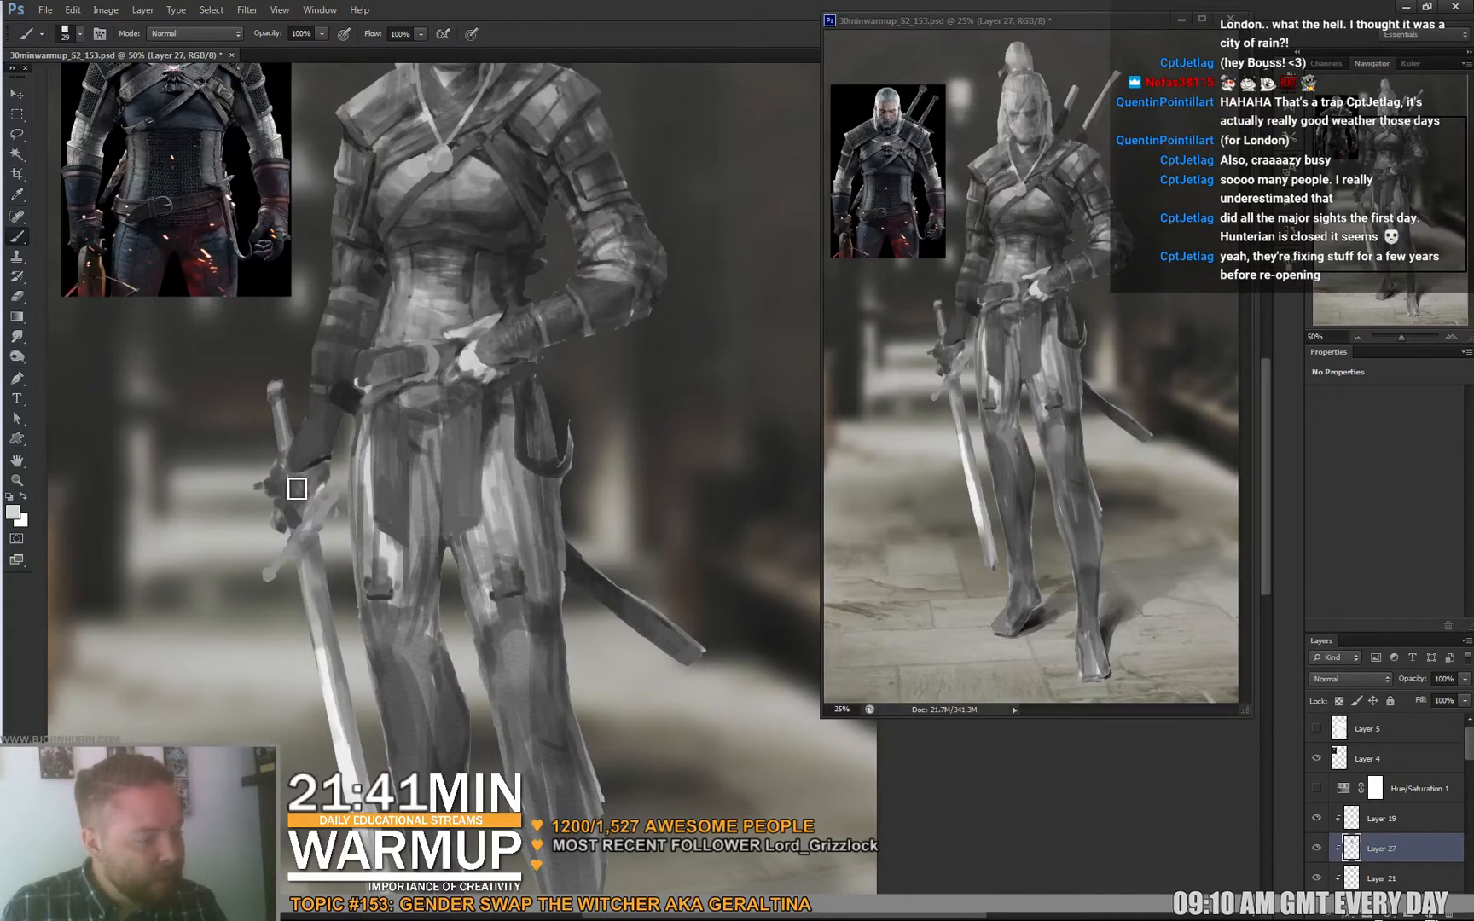
pyautogui.keyDown('alt'); pyautogui.click(322, 474); pyautogui.keyUp('alt')
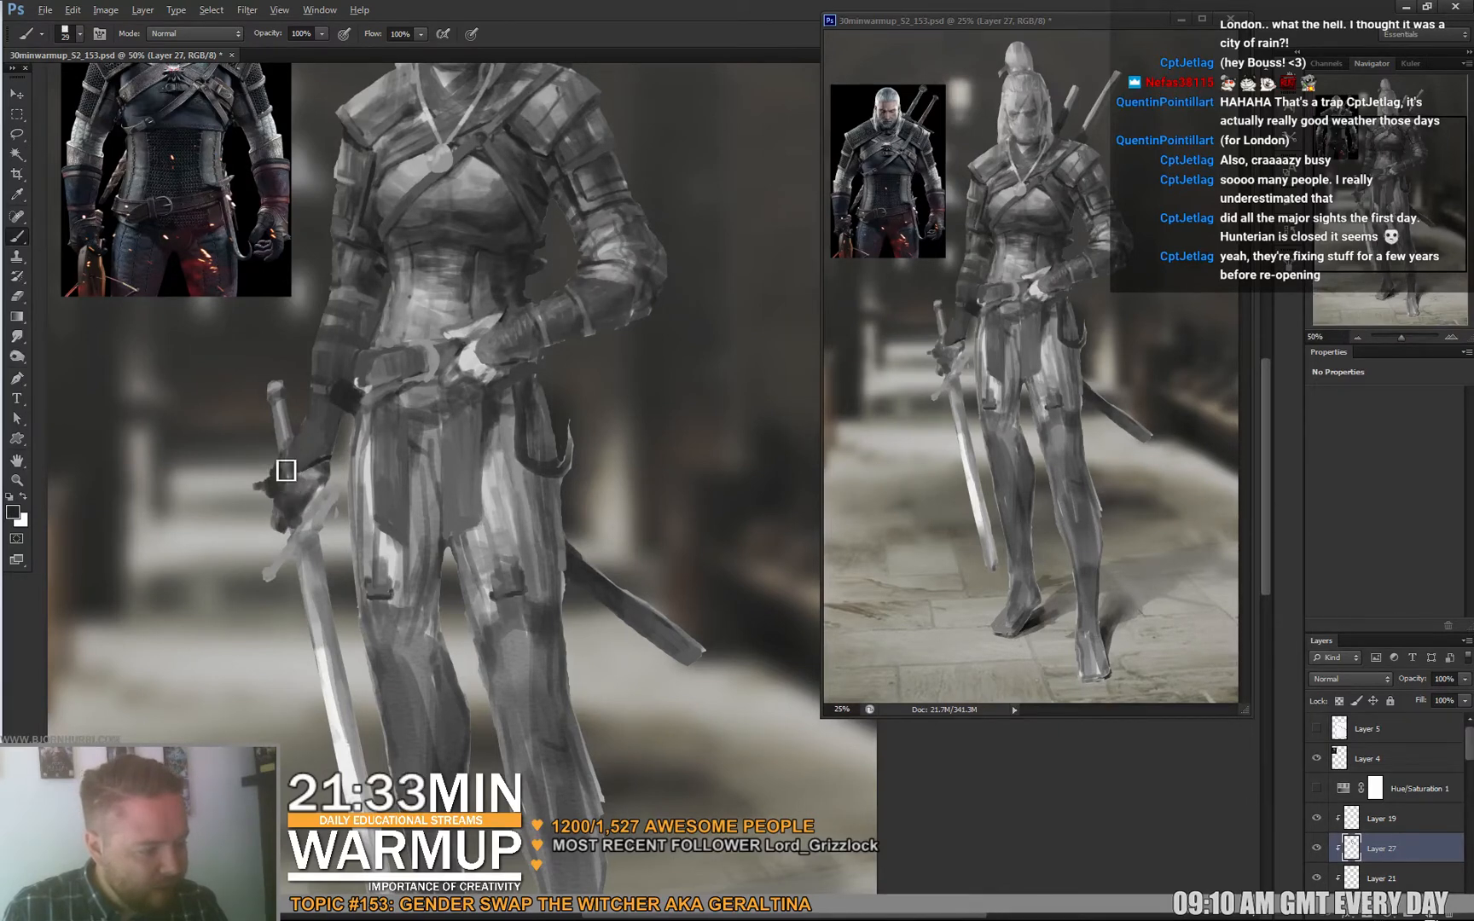
pyautogui.moveTo(286, 470); pyautogui.dragTo(311, 478)
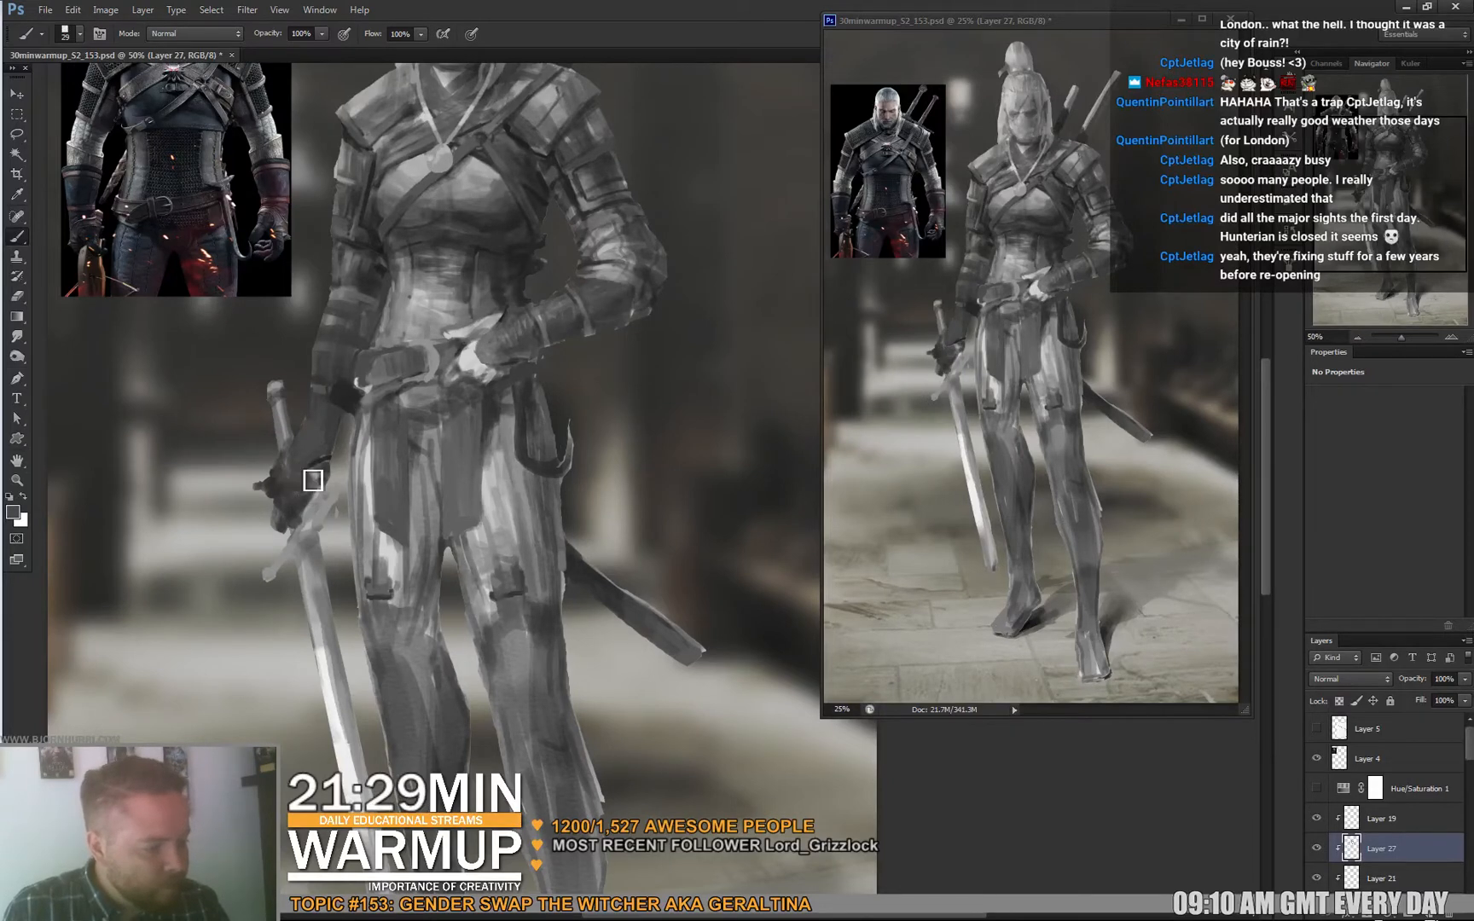
pyautogui.keyDown('alt'); pyautogui.click(321, 459); pyautogui.keyUp('alt')
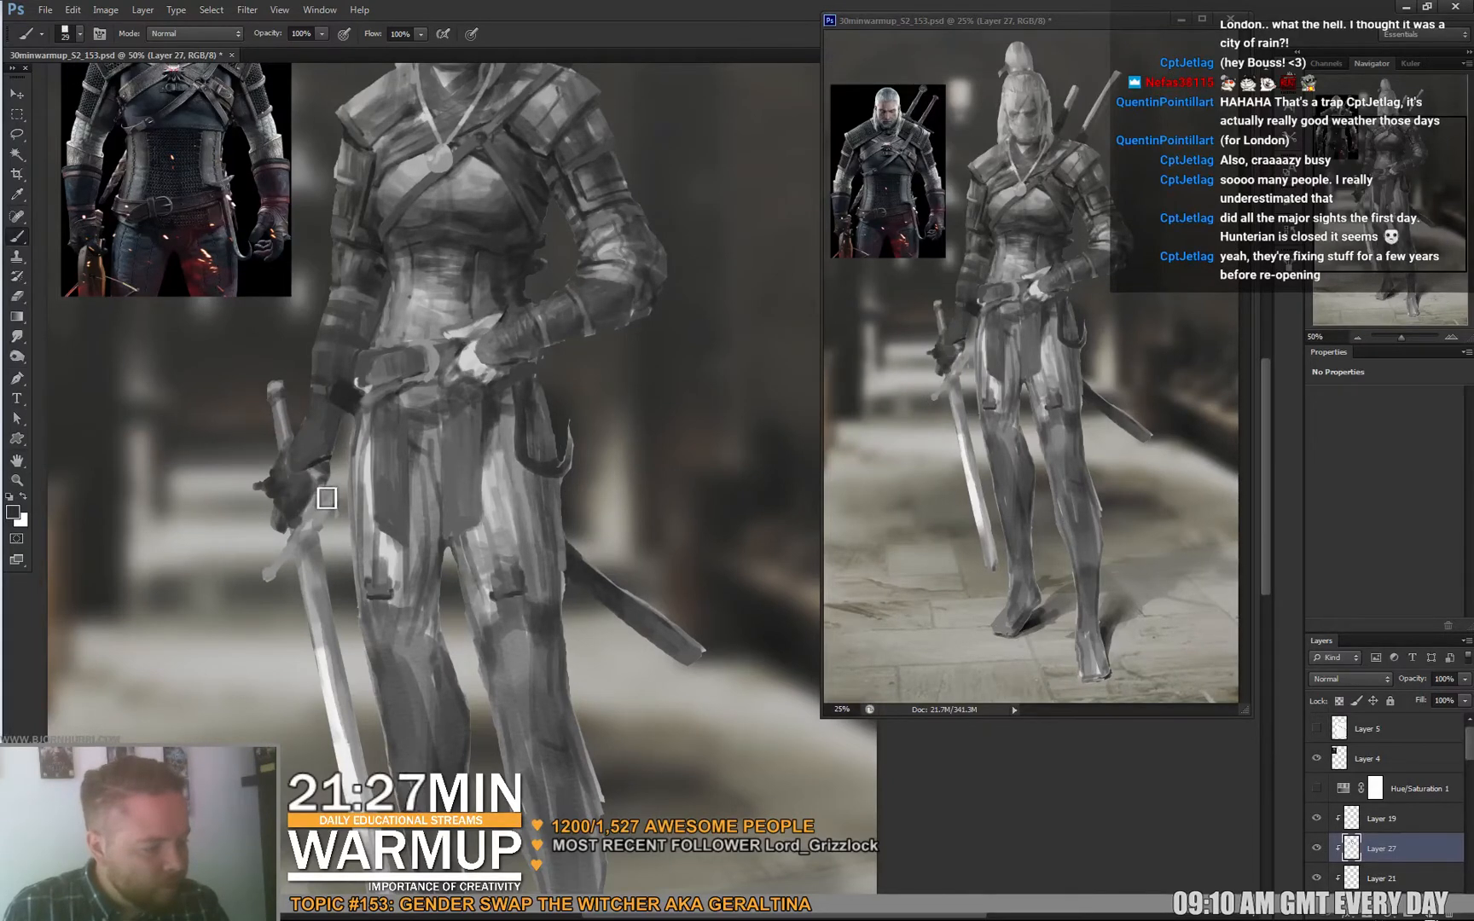
# Paint broad dark grey strokes down both boots and around the knees with a larger brush.
pyautogui.moveTo(648, 324)
pyautogui.mouseDown()
pyautogui.moveTo(641, 493)
pyautogui.moveTo(537, 122)
pyautogui.mouseUp()
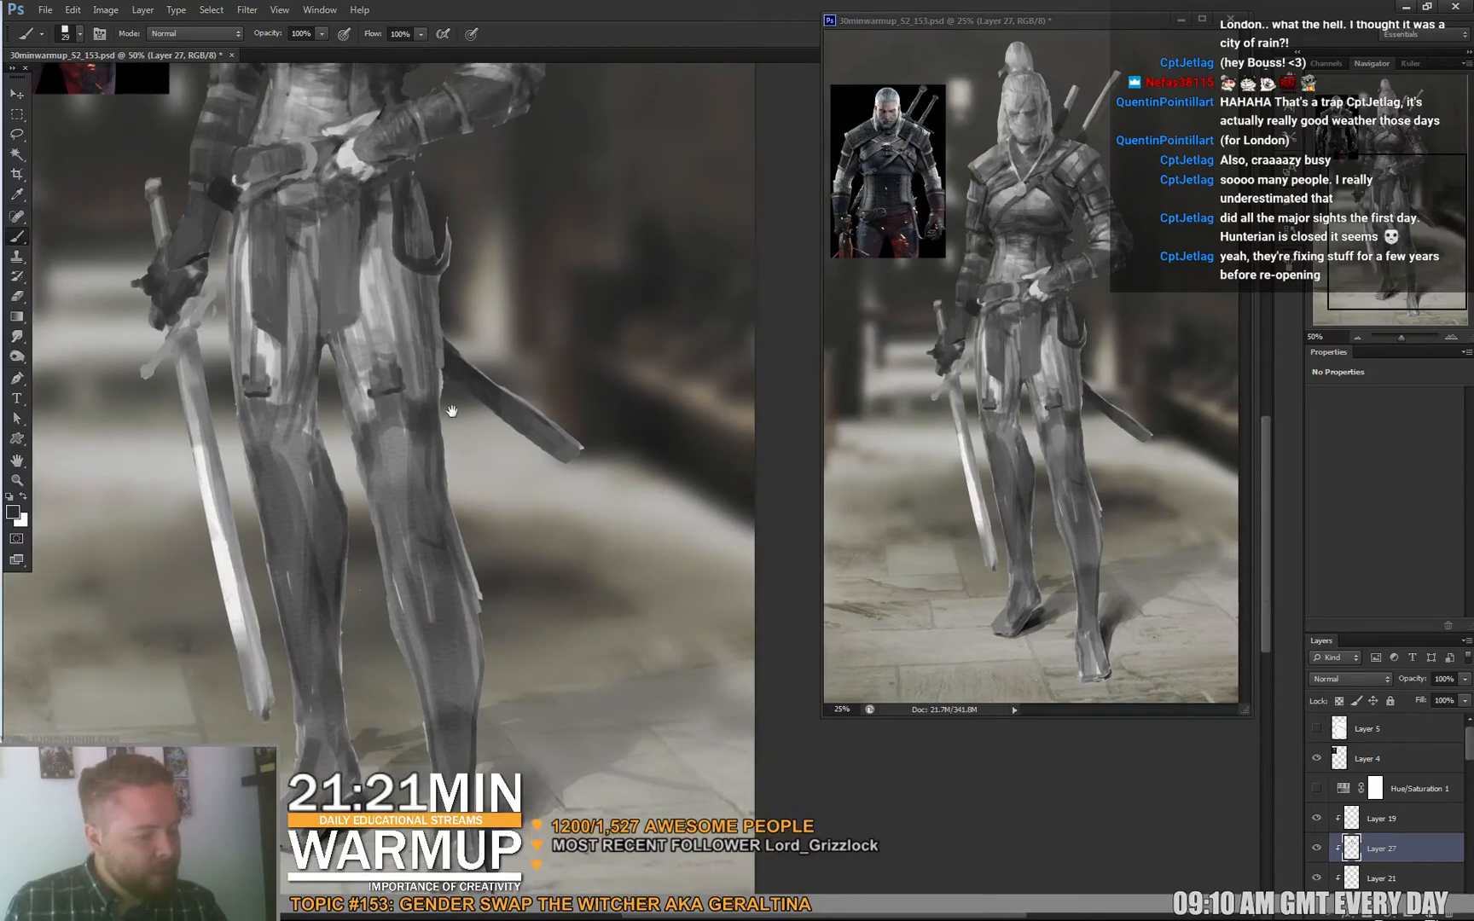
pyautogui.rightClick(390, 529)
pyautogui.press('Return')
pyautogui.moveTo(355, 533); pyautogui.dragTo(349, 699)
pyautogui.moveTo(274, 512); pyautogui.dragTo(303, 712)
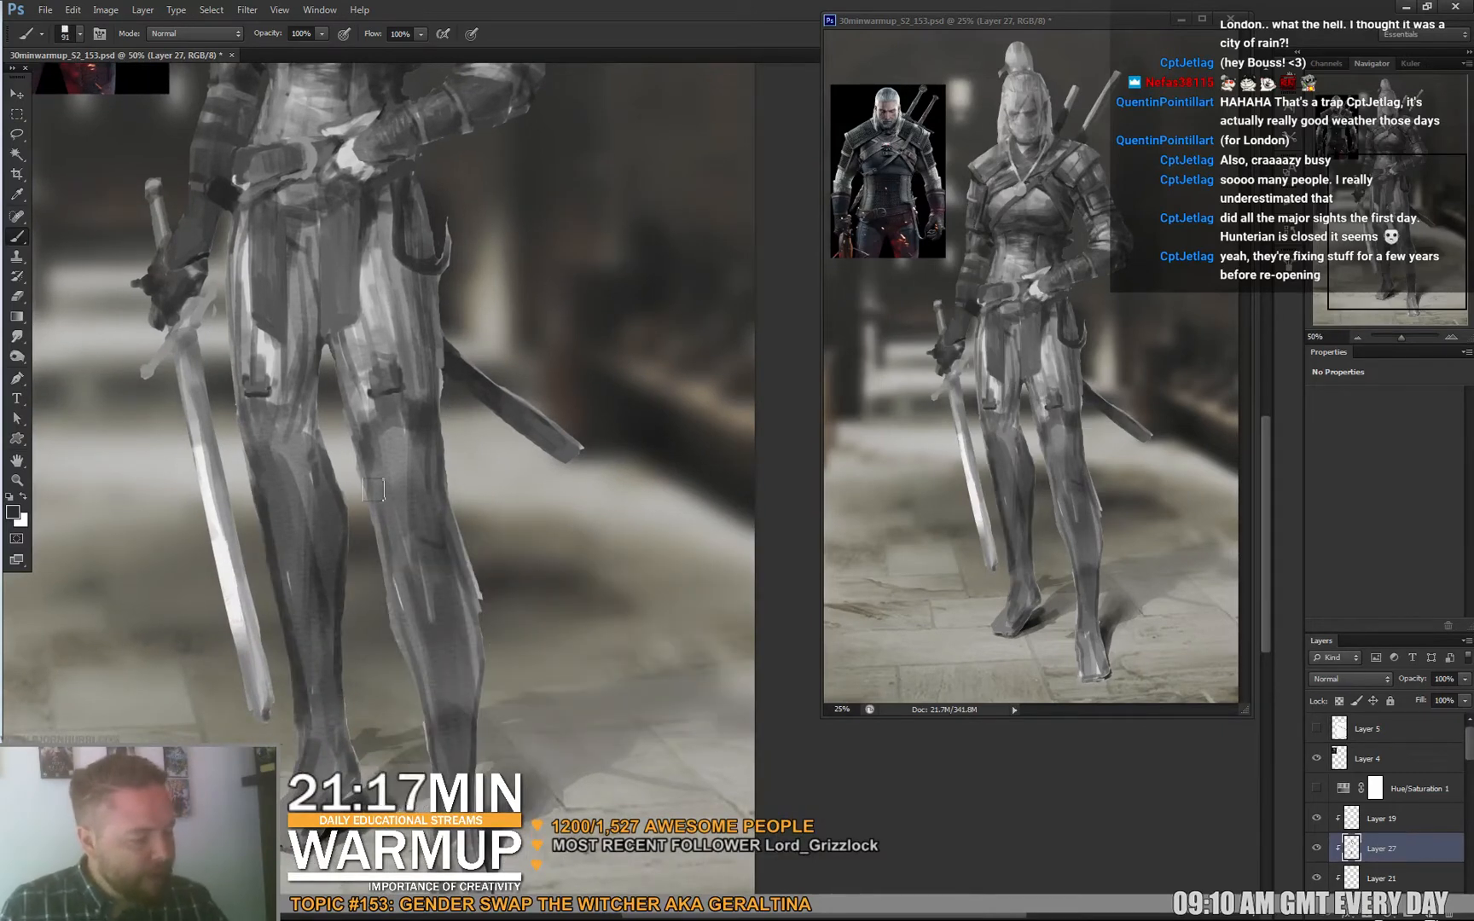
pyautogui.moveTo(388, 563); pyautogui.dragTo(431, 712)
pyautogui.moveTo(380, 482)
pyautogui.mouseDown()
pyautogui.moveTo(474, 695)
pyautogui.moveTo(452, 784)
pyautogui.mouseUp()
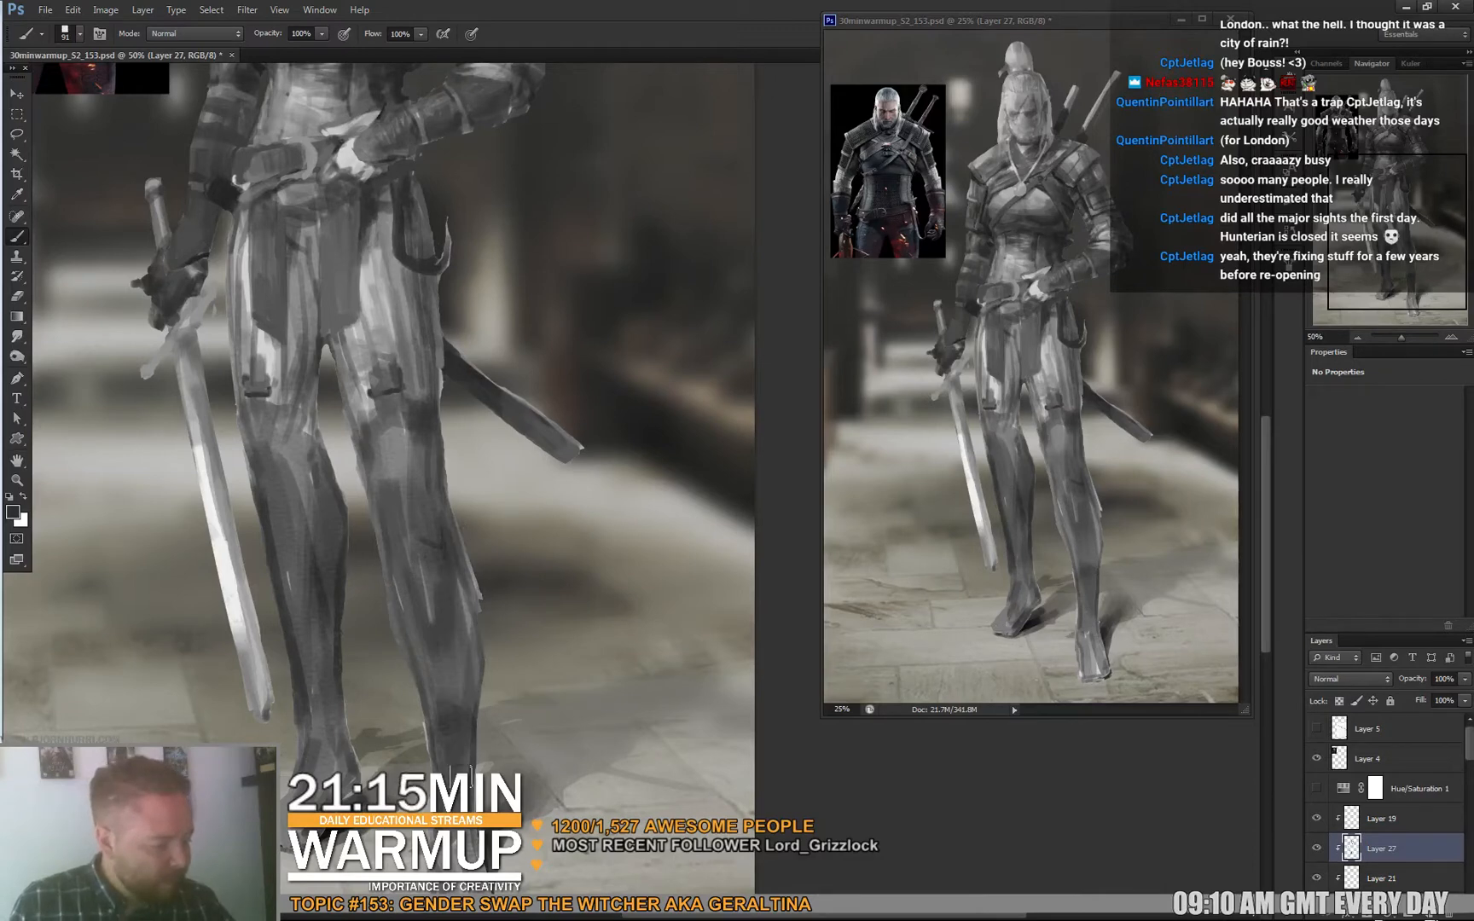
pyautogui.moveTo(430, 537); pyautogui.dragTo(448, 699)
pyautogui.moveTo(413, 460); pyautogui.dragTo(379, 448)
pyautogui.moveTo(281, 465); pyautogui.dragTo(312, 516)
pyautogui.moveTo(290, 427); pyautogui.dragTo(294, 469)
# Shade the hip and hanging strap loop below the gloved hand with a 36 px brush.
pyautogui.moveTo(391, 345); pyautogui.dragTo(426, 448)
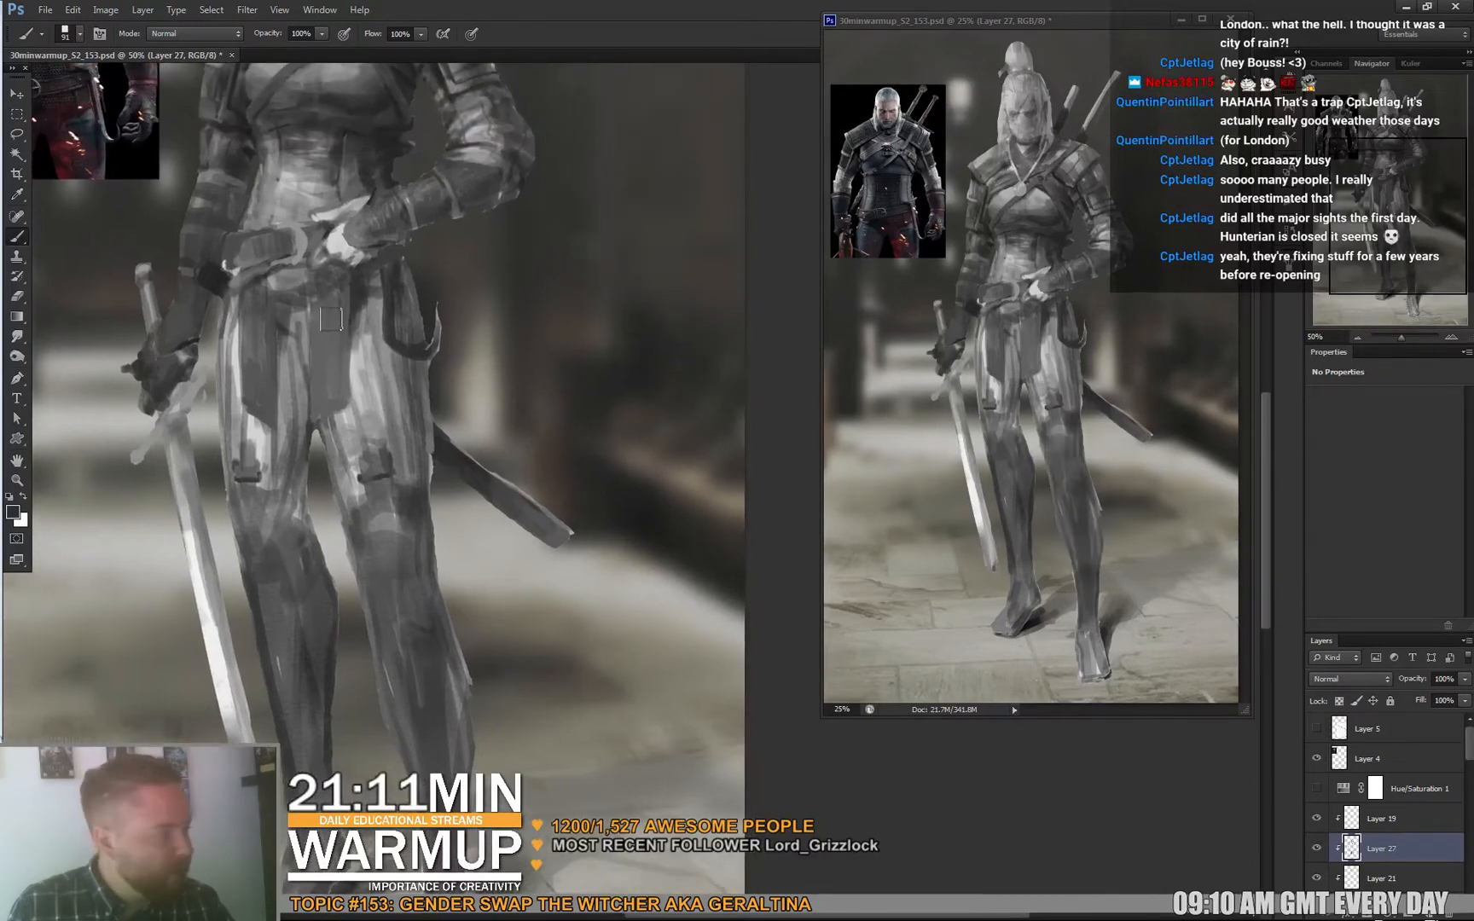
pyautogui.moveTo(426, 325)
pyautogui.mouseDown()
pyautogui.moveTo(466, 404)
pyautogui.moveTo(486, 394)
pyautogui.mouseUp()
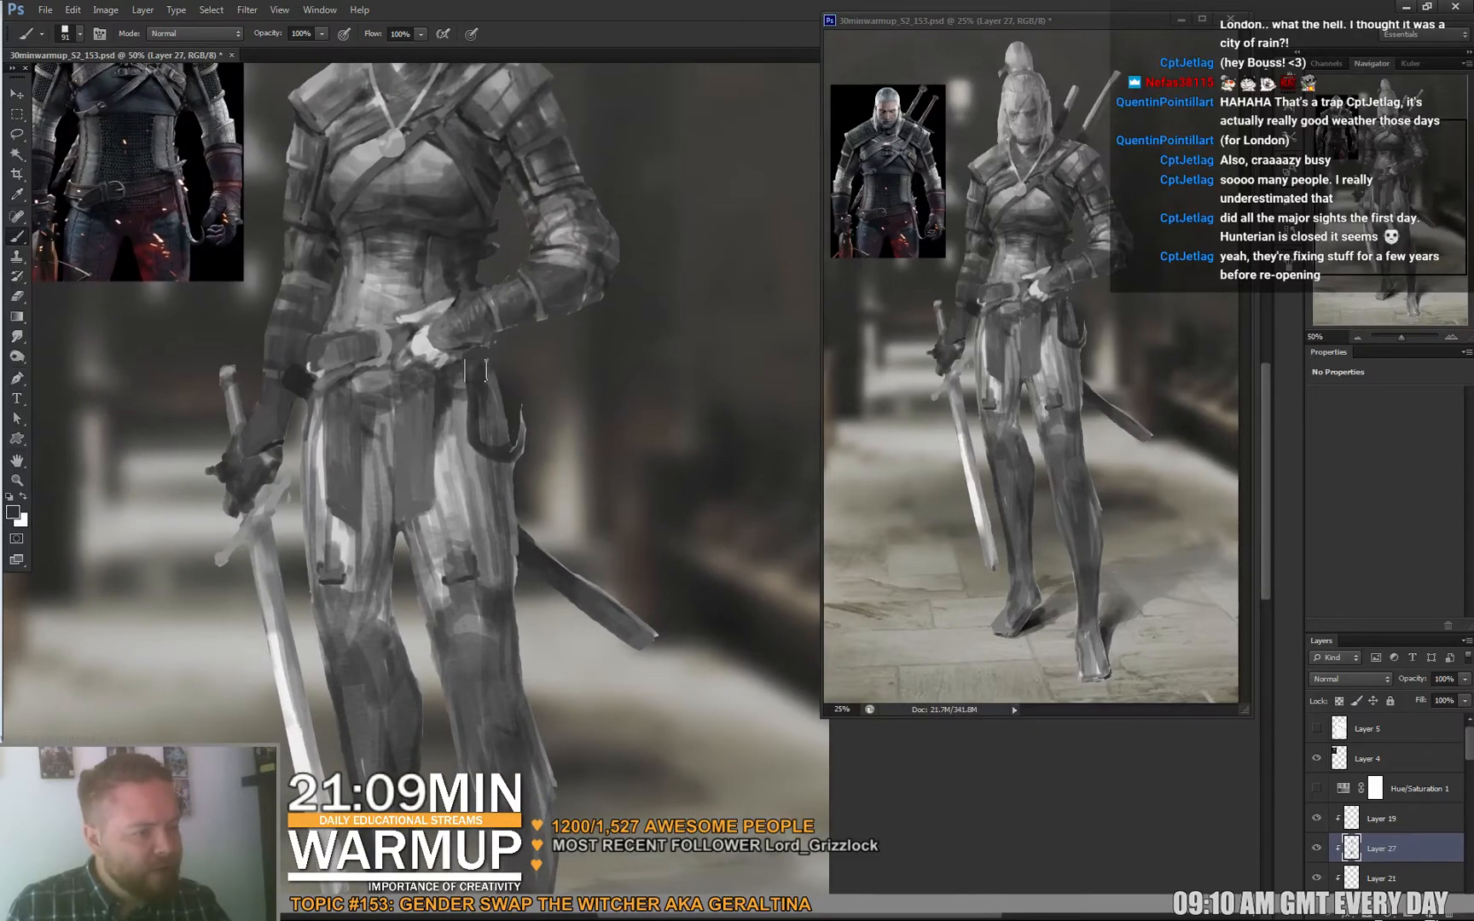
pyautogui.rightClick(486, 394)
pyautogui.press('Return')
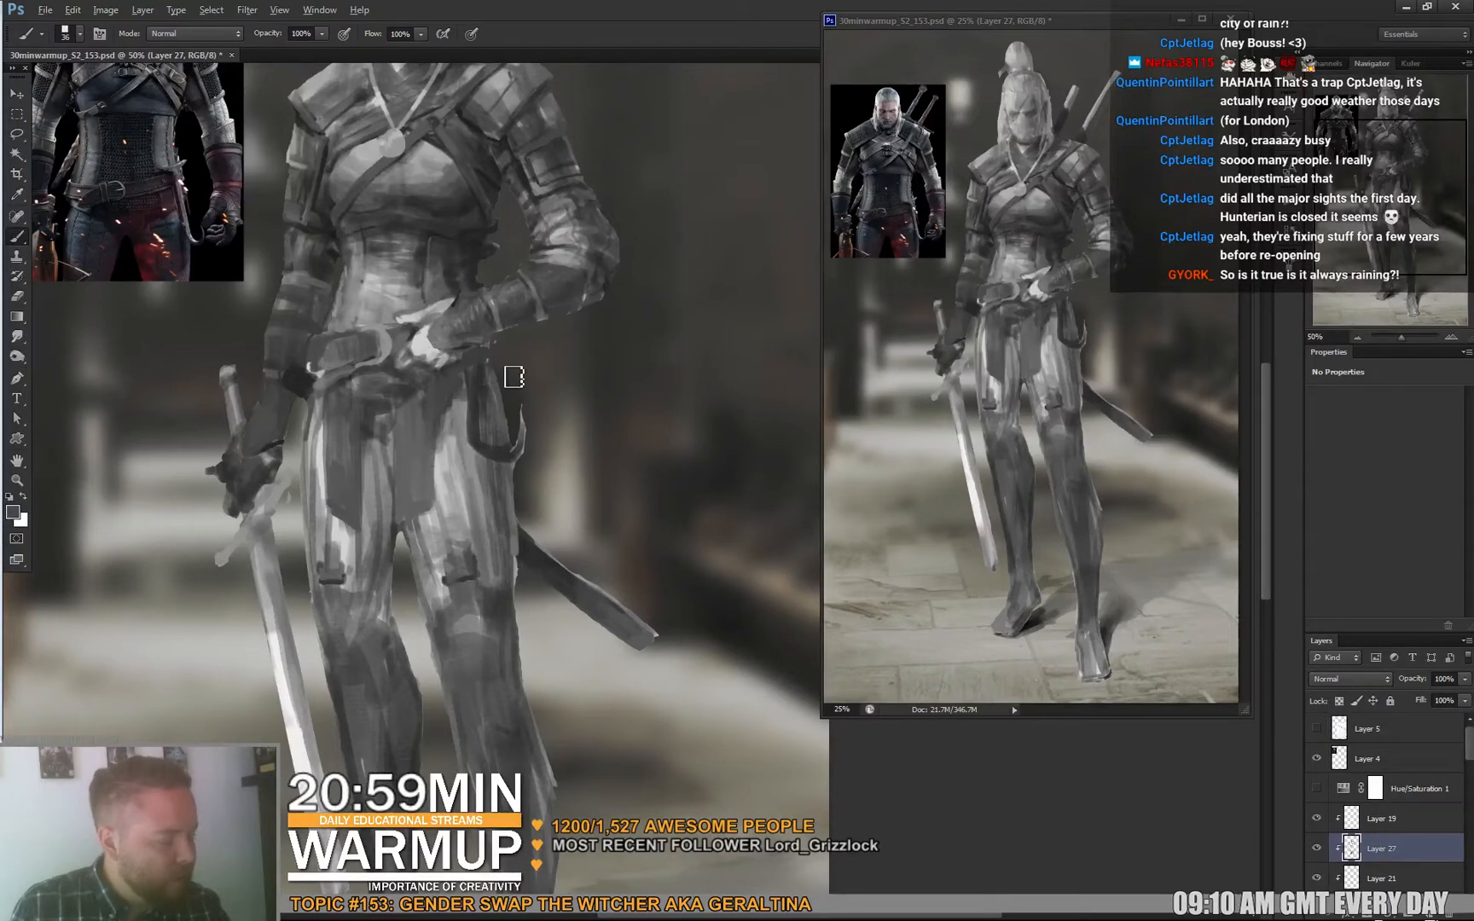
pyautogui.moveTo(504, 420); pyautogui.dragTo(492, 372)
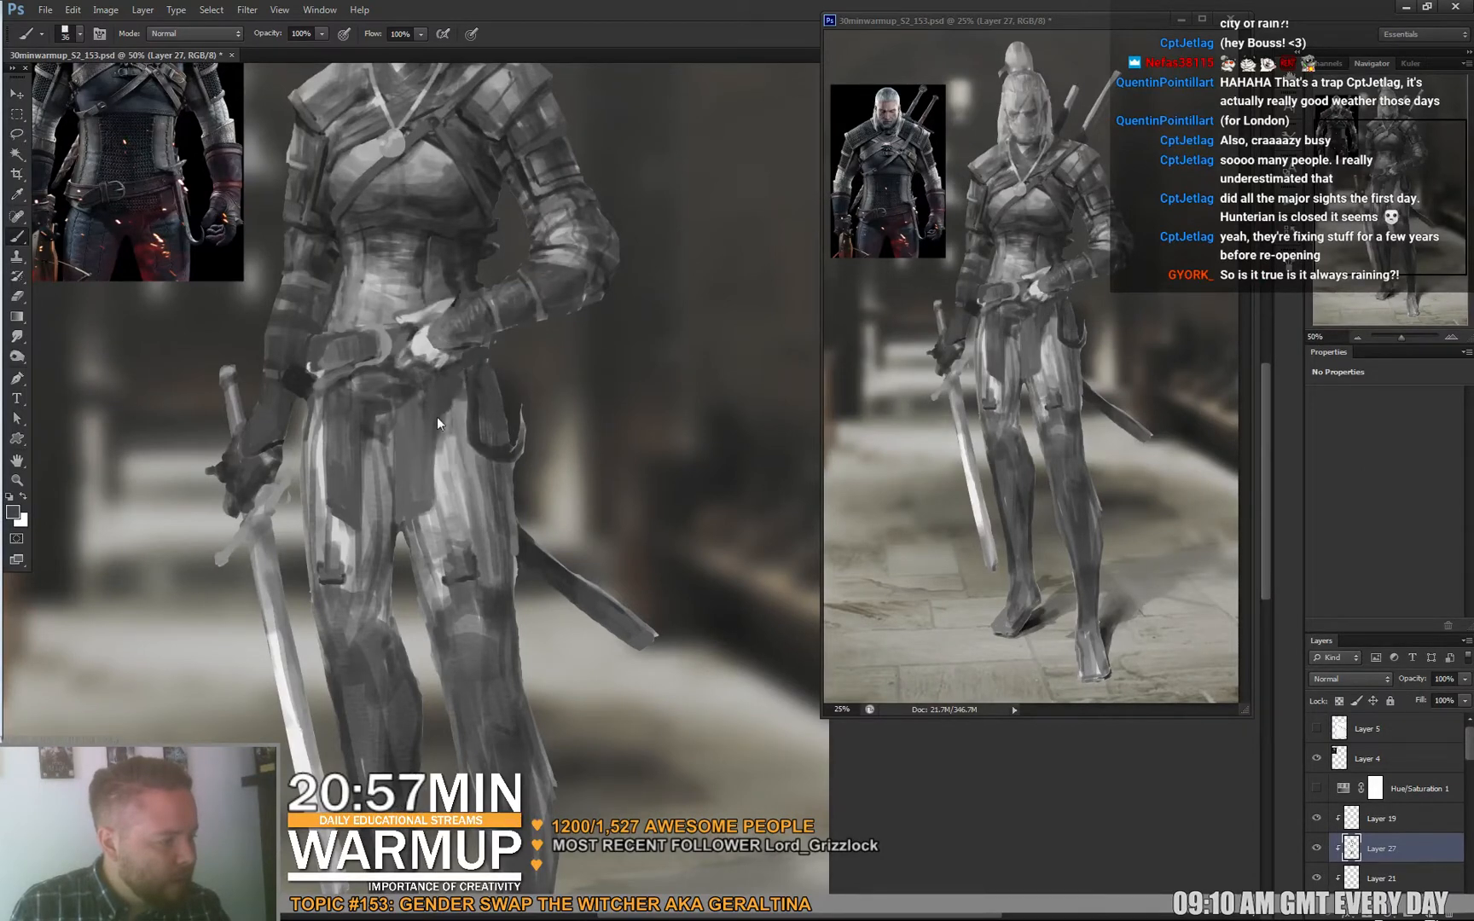
pyautogui.moveTo(493, 441); pyautogui.dragTo(476, 375)
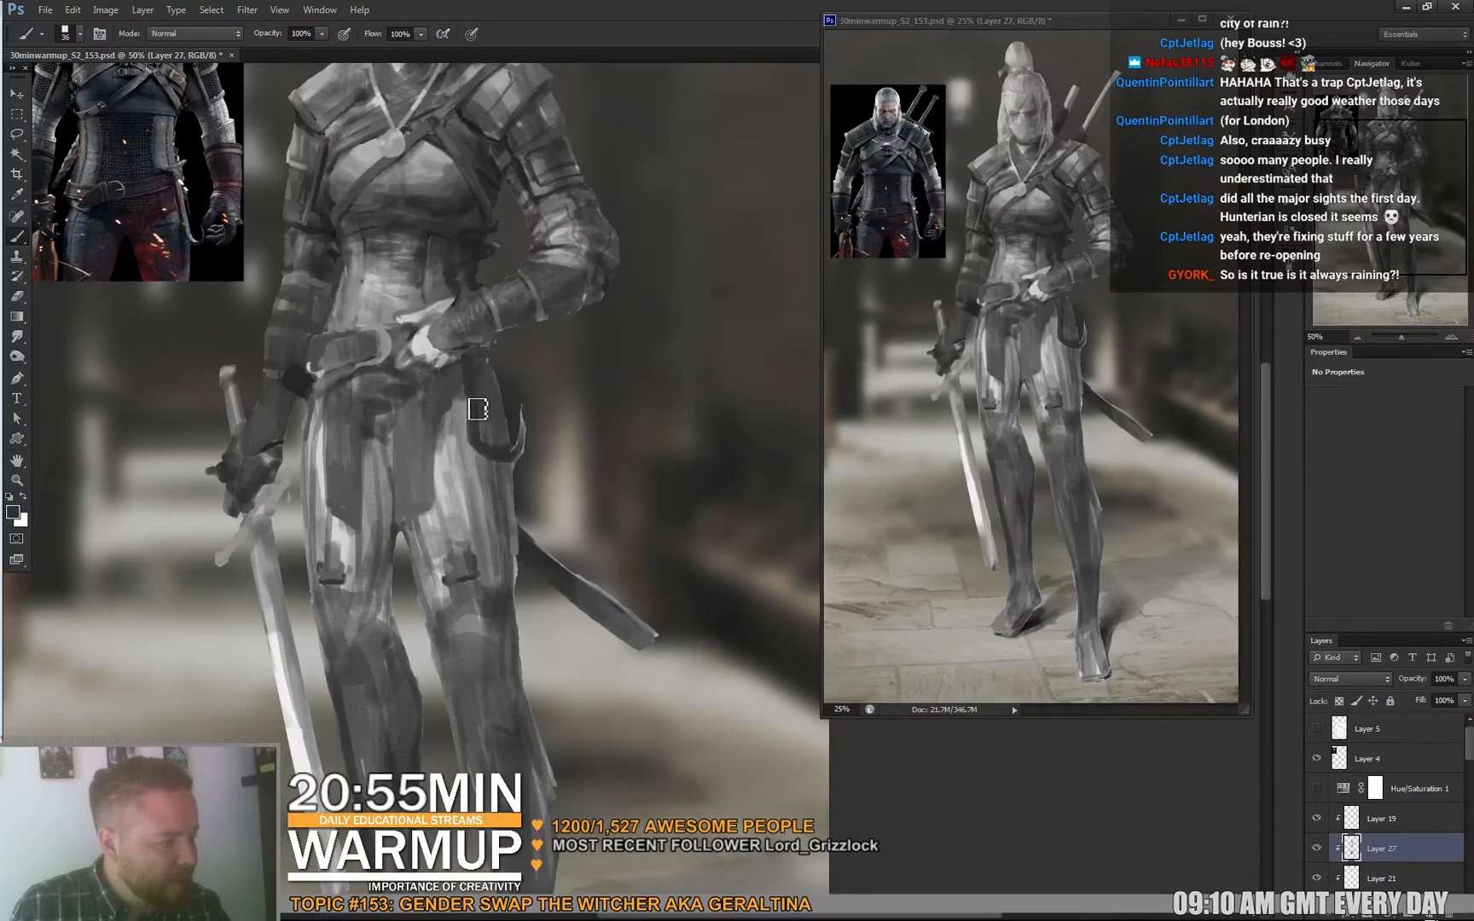
# Define the hanging strap loop at the hip with a 3 px brush and continue around the belt with a 12 px one.
pyautogui.rightClick(550, 367)
pyautogui.moveTo(715, 386); pyautogui.dragTo(674, 386)
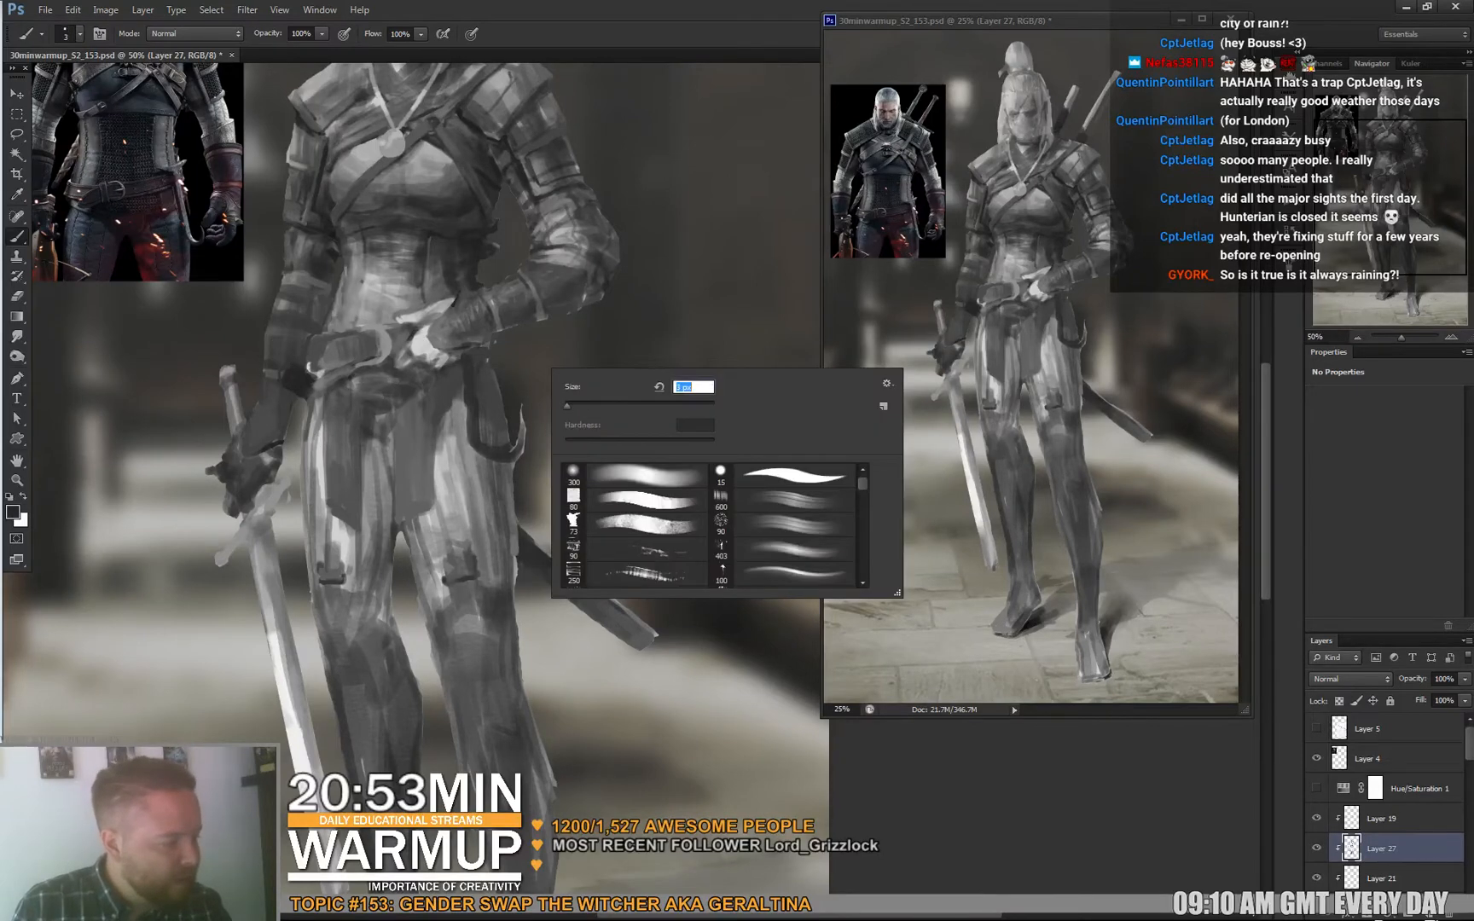
pyautogui.press('Return')
pyautogui.rightClick(515, 407)
pyautogui.press('Return')
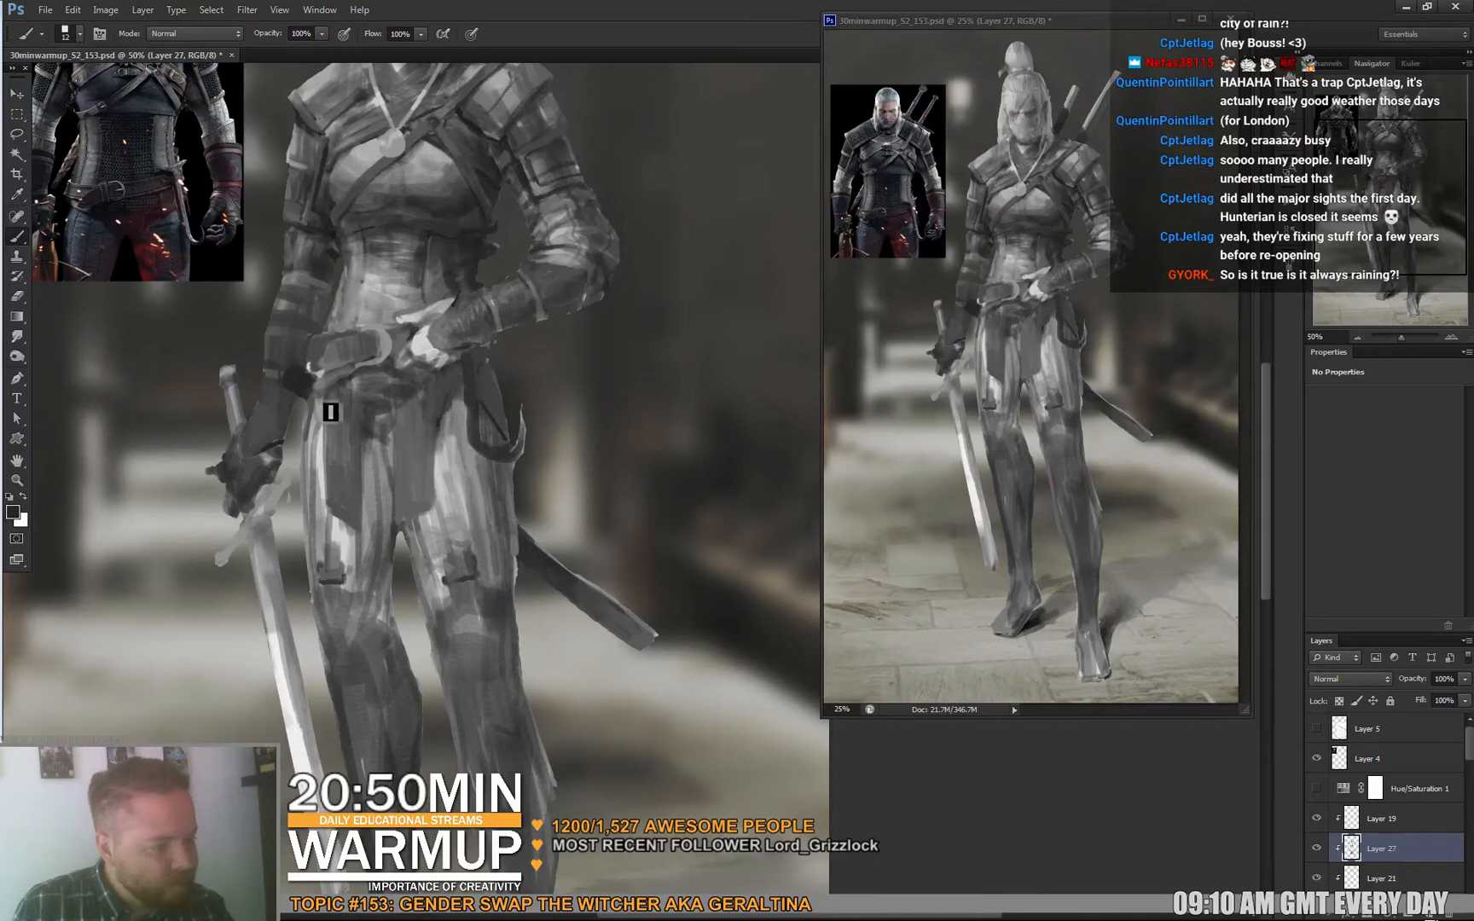
pyautogui.hotkey('ctrl', '-')
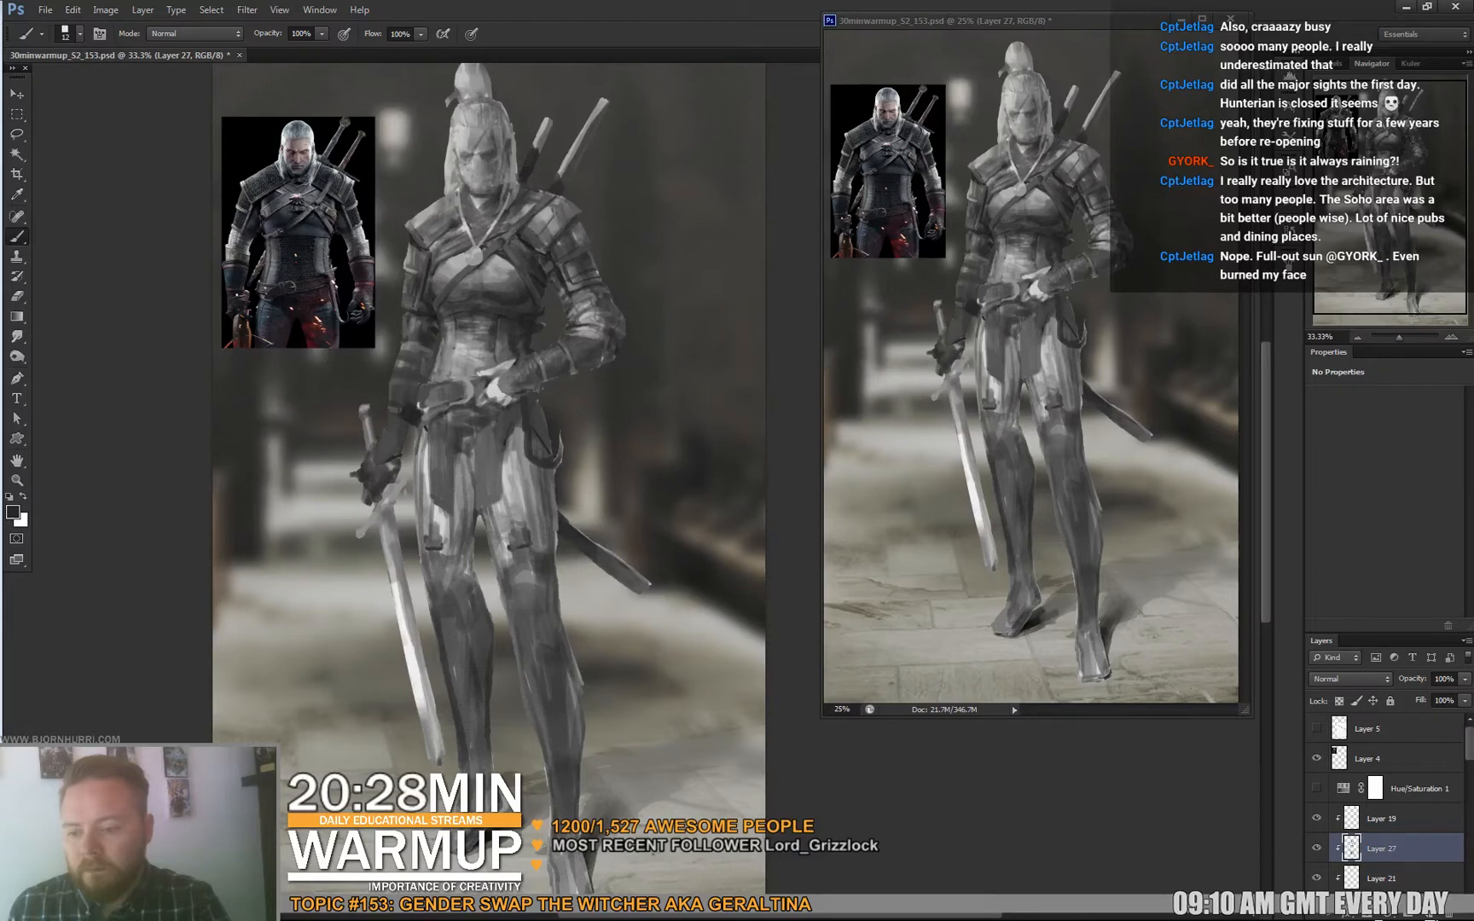
# Enlarge the brush to about 26 px.
pyautogui.rightClick(803, 497)
pyautogui.moveTo(683, 424); pyautogui.dragTo(707, 424)
pyautogui.press('Return')
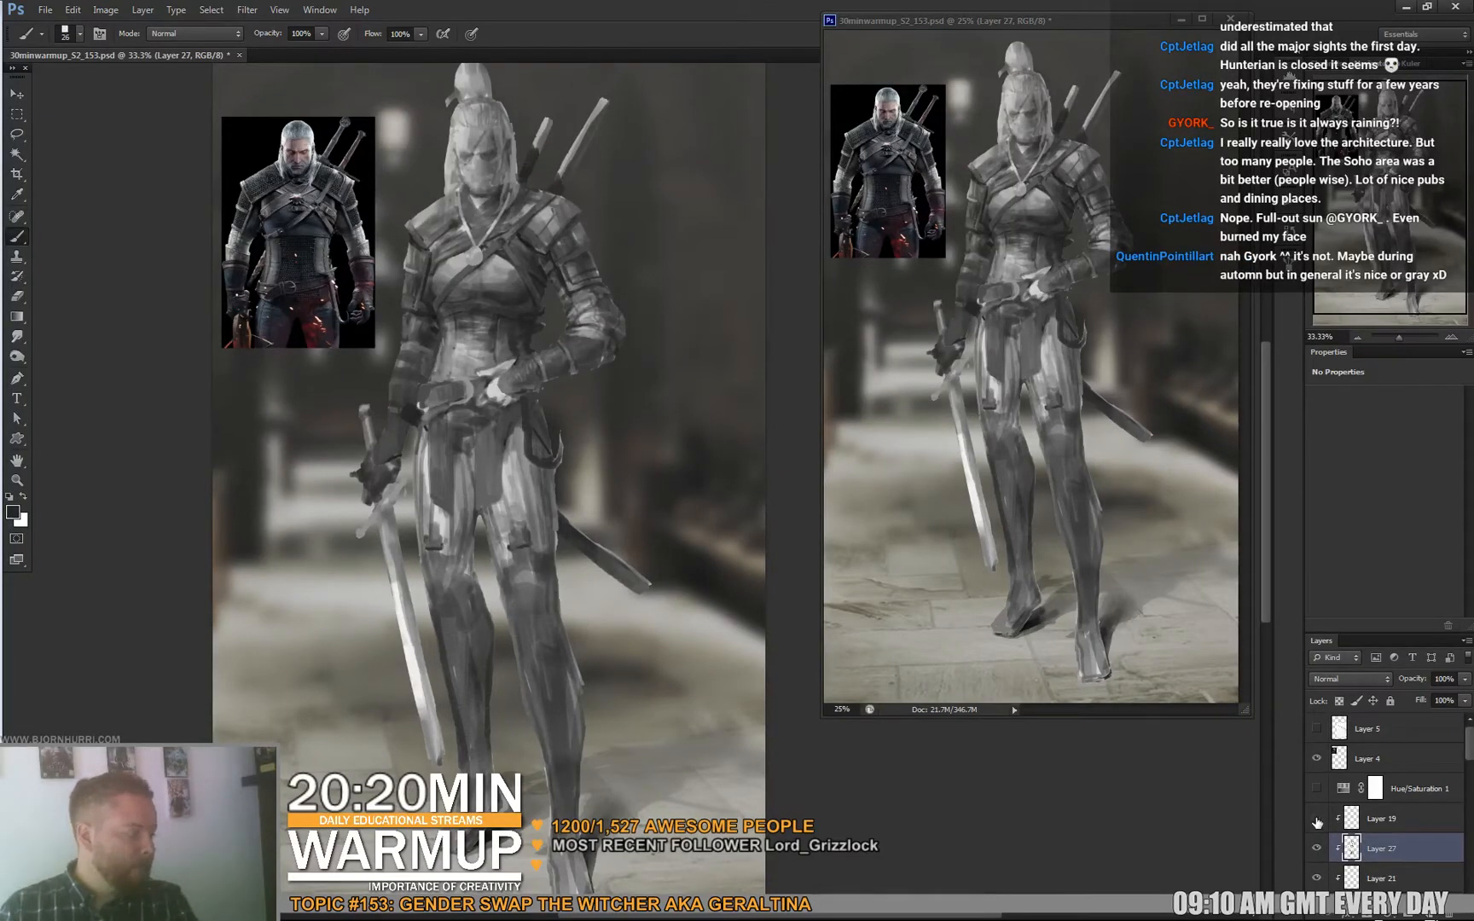
# Move Layer 21 above Layer 19 in the layer stack and save the document.
pyautogui.press('v')
pyautogui.keyDown('ctrl'); pyautogui.click(475, 263); pyautogui.keyUp('ctrl')
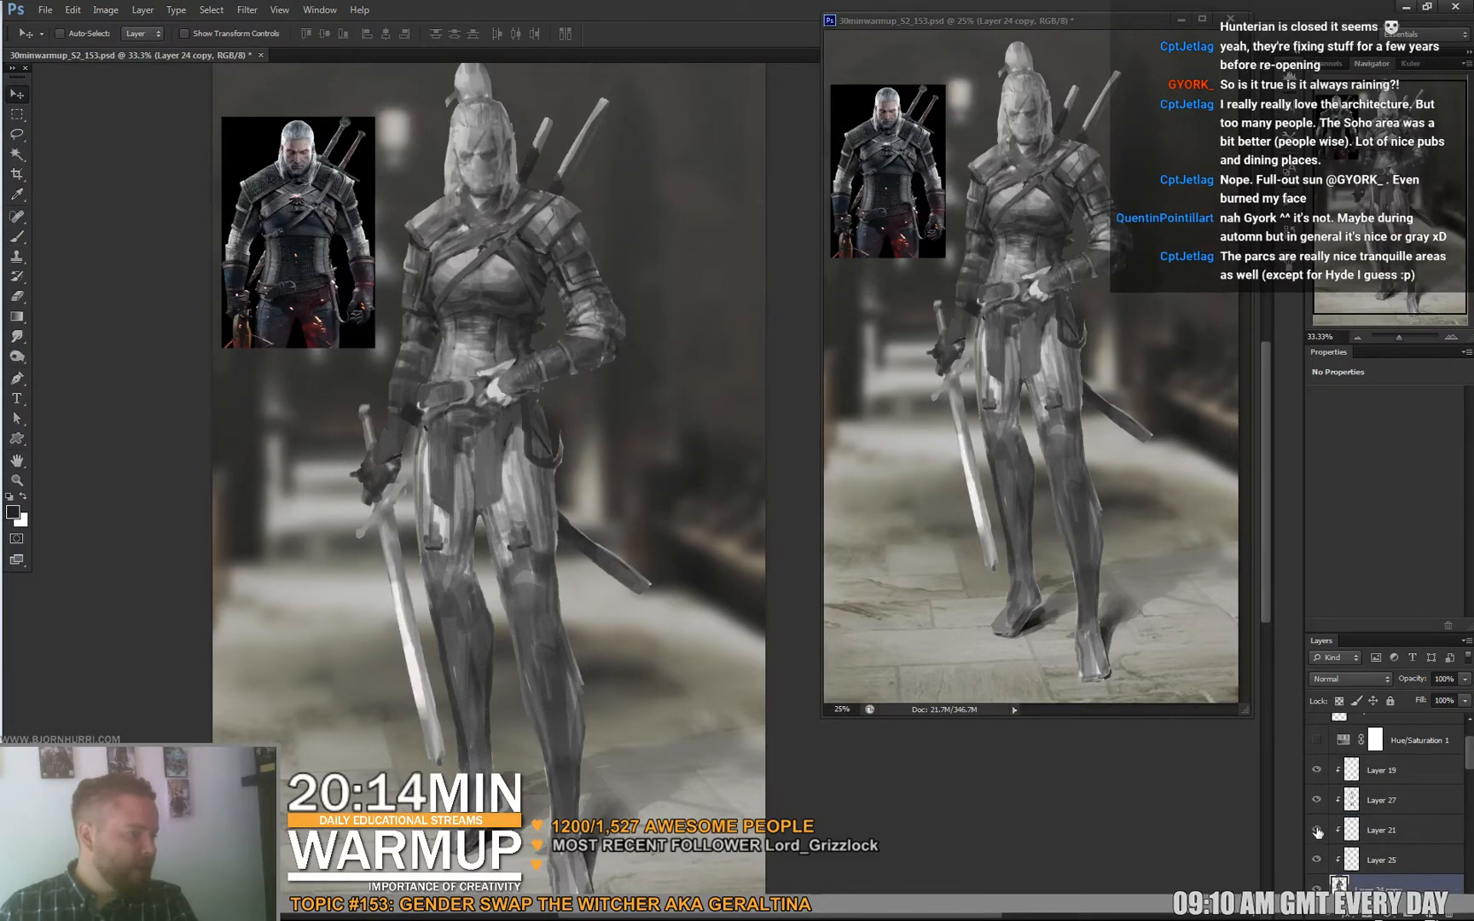
pyautogui.click(1387, 829)
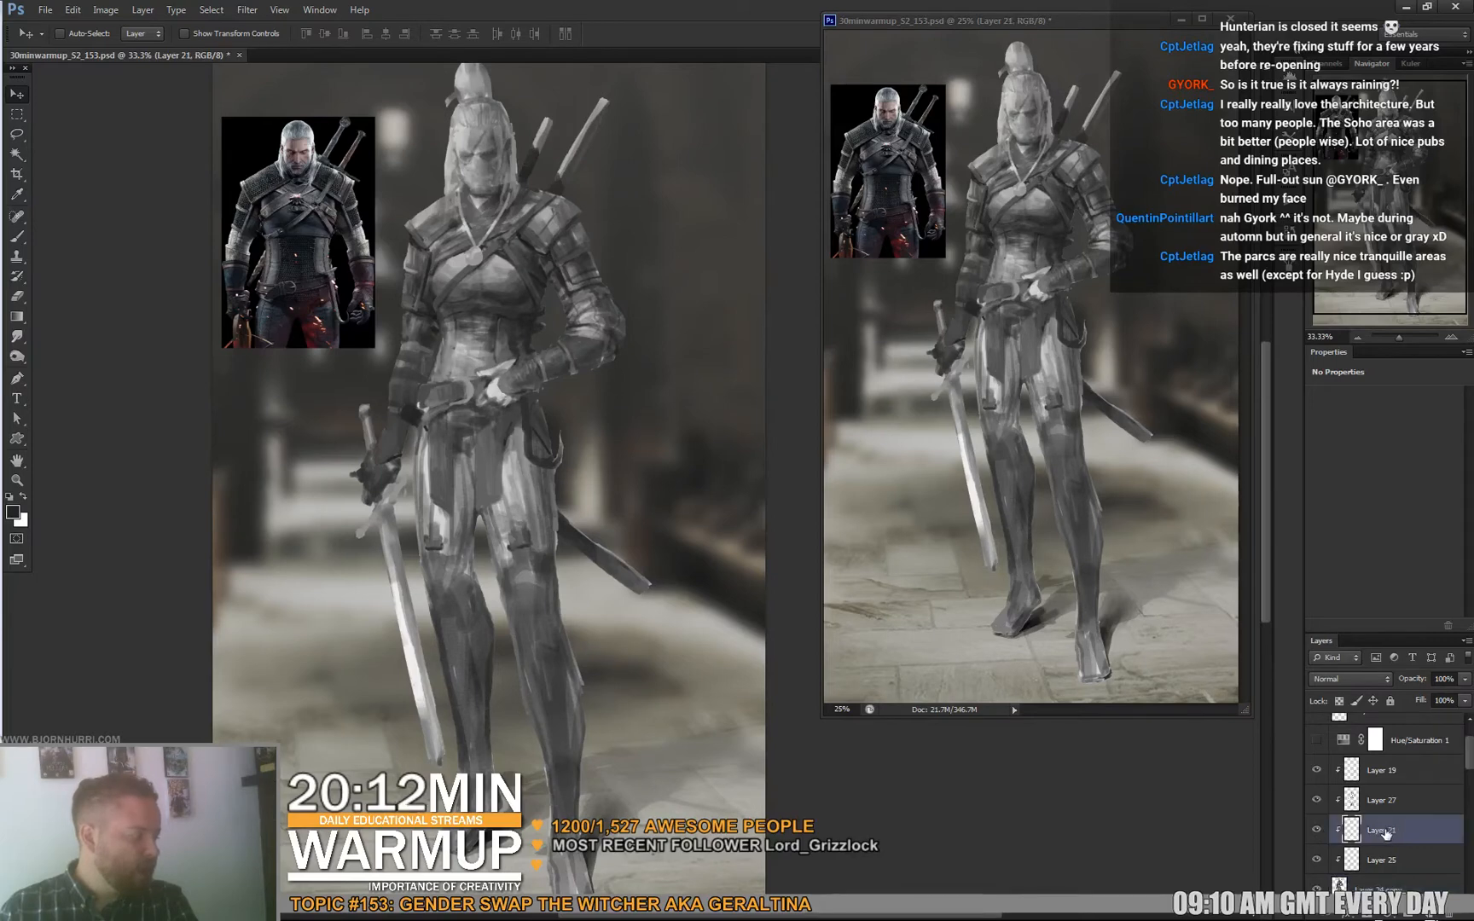
pyautogui.moveTo(1379, 770); pyautogui.dragTo(1380, 770)
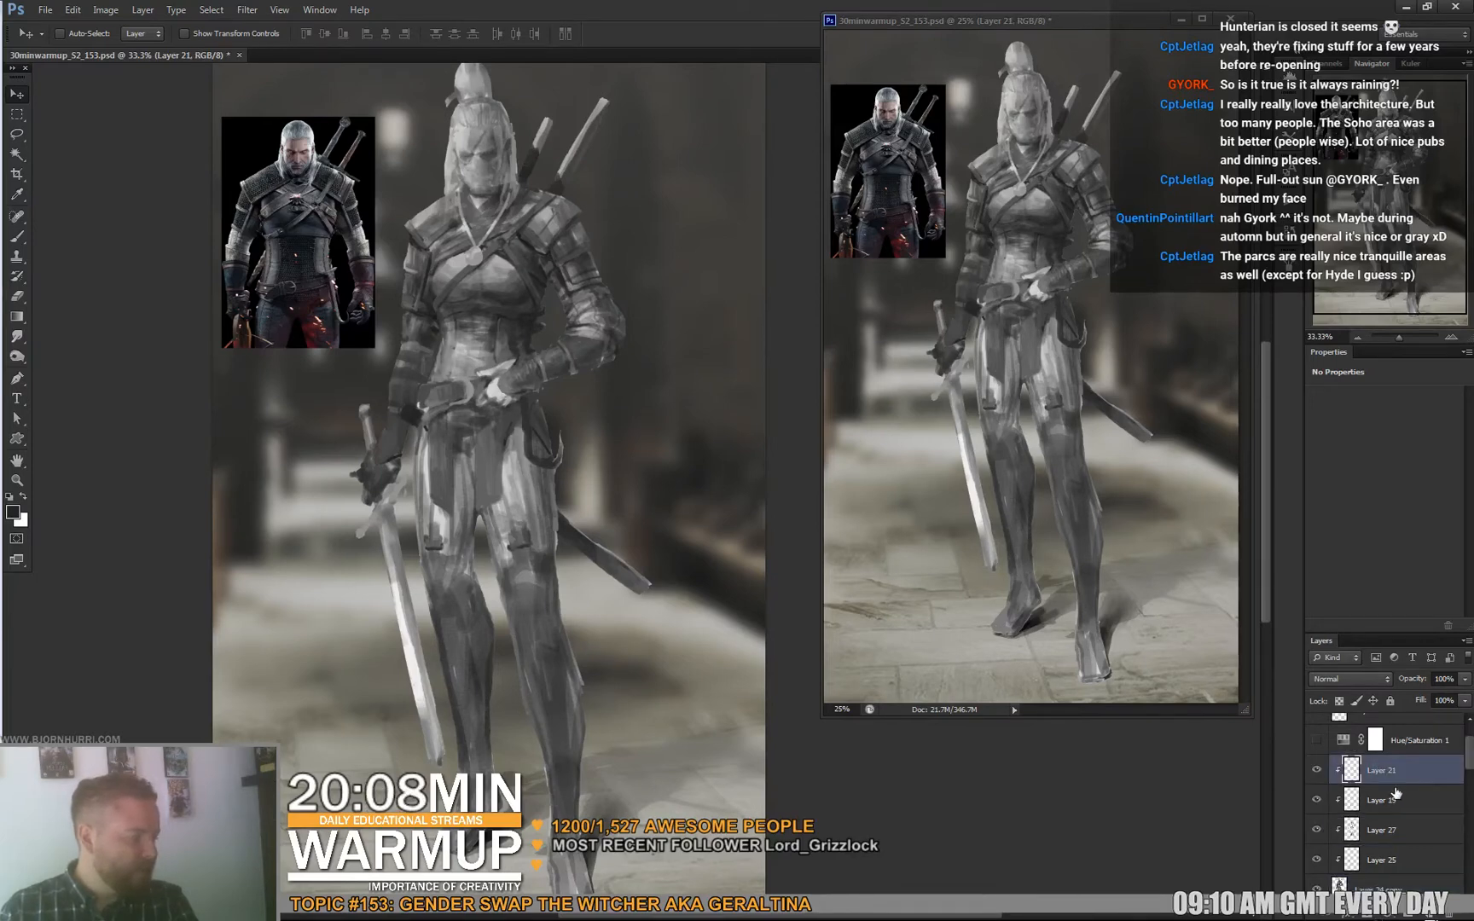
pyautogui.hotkey('ctrl', 's')
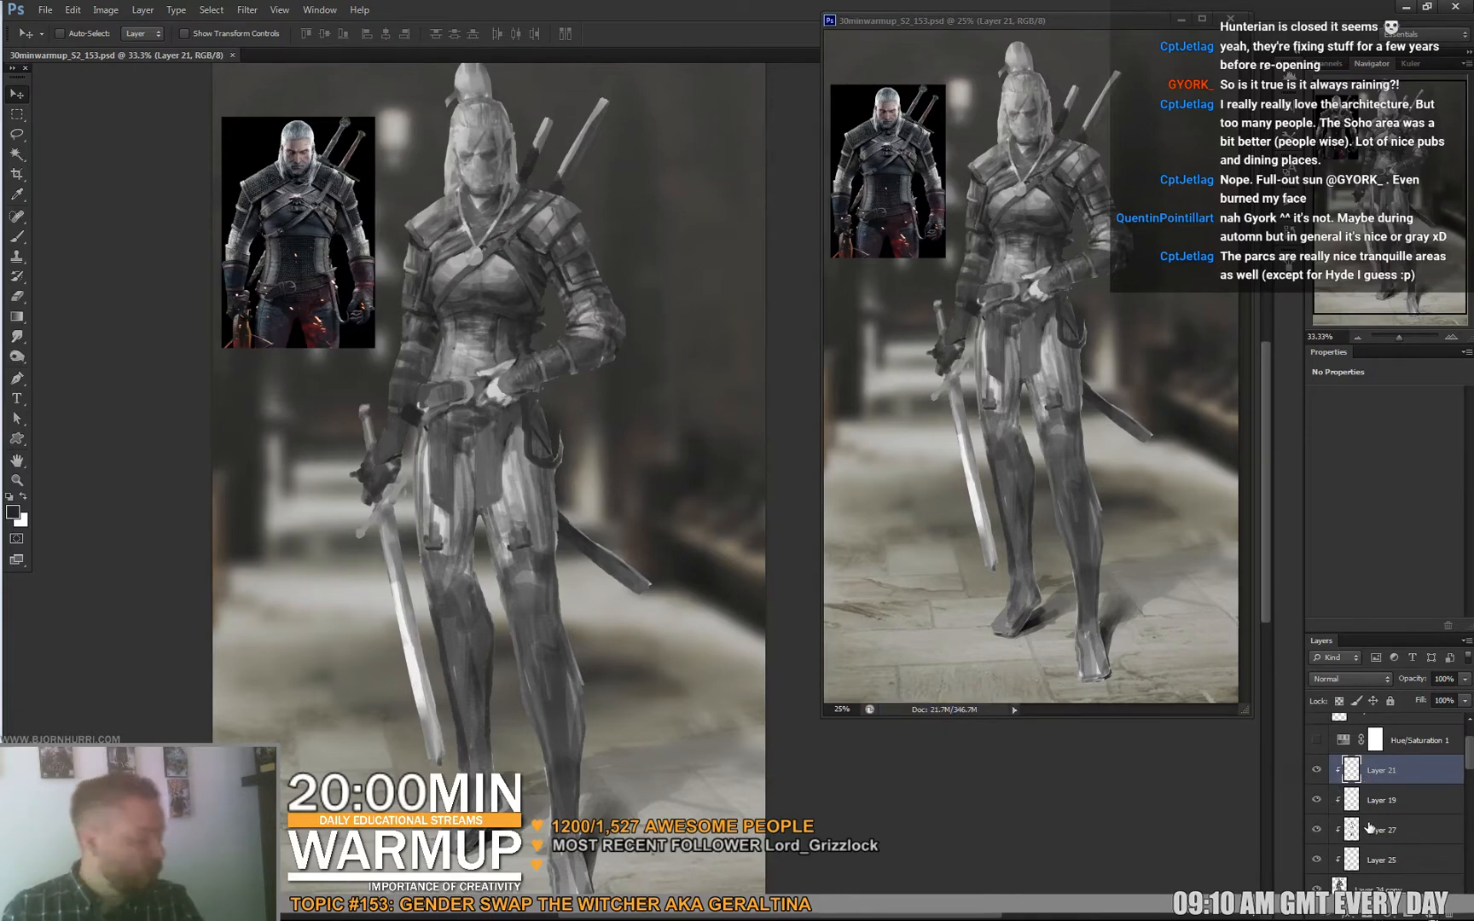
# Add a Color Balance adjustment layer with midtones set to Cyan-Red +59 and Yellow-Blue -62.
pyautogui.click(1386, 915)
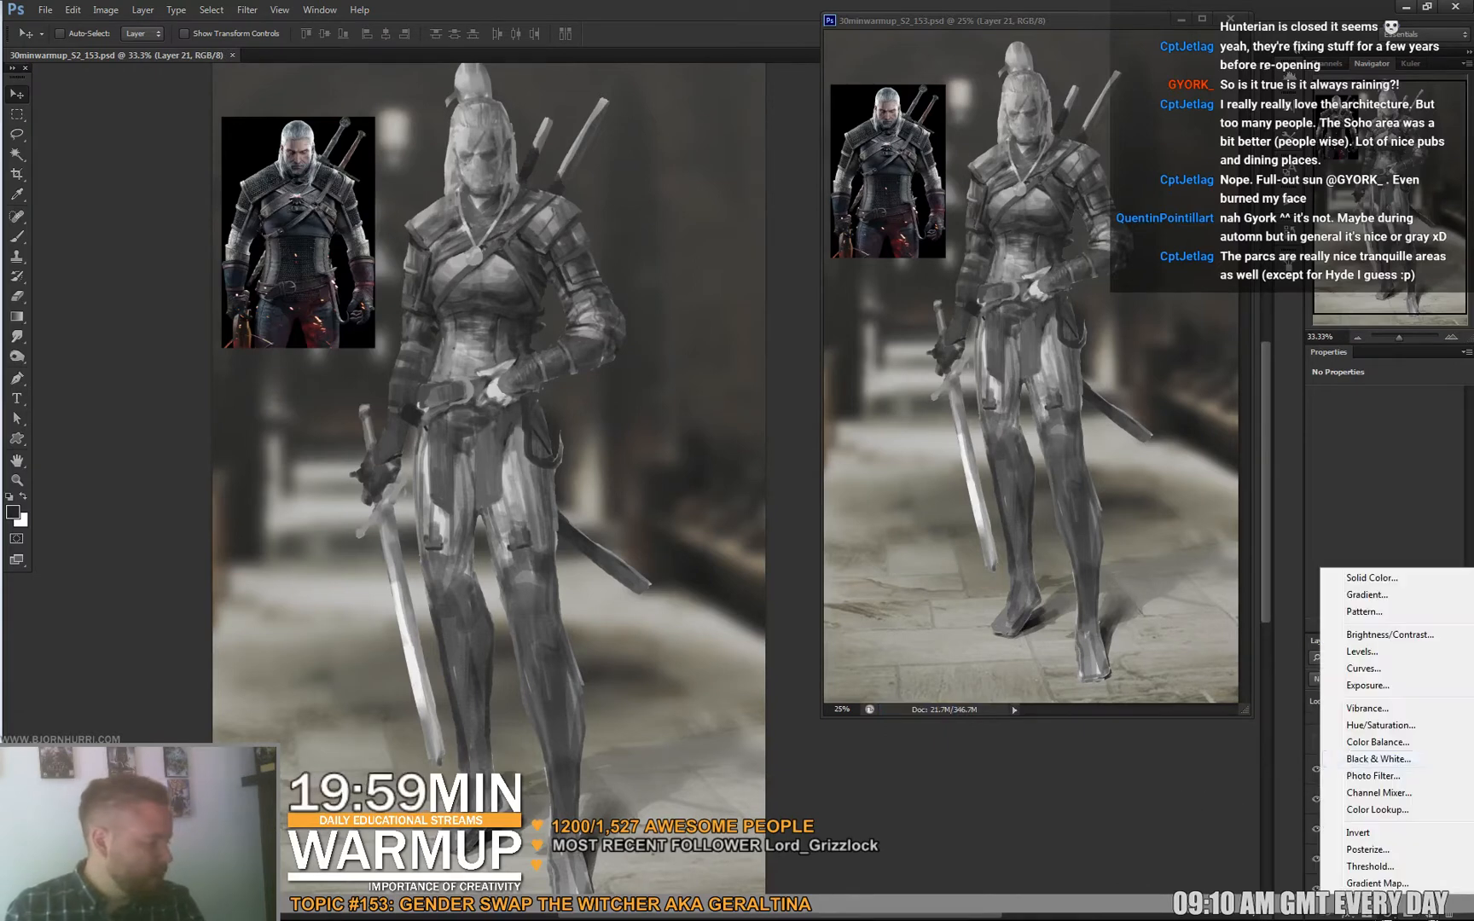
pyautogui.click(1397, 741)
pyautogui.click(1385, 434)
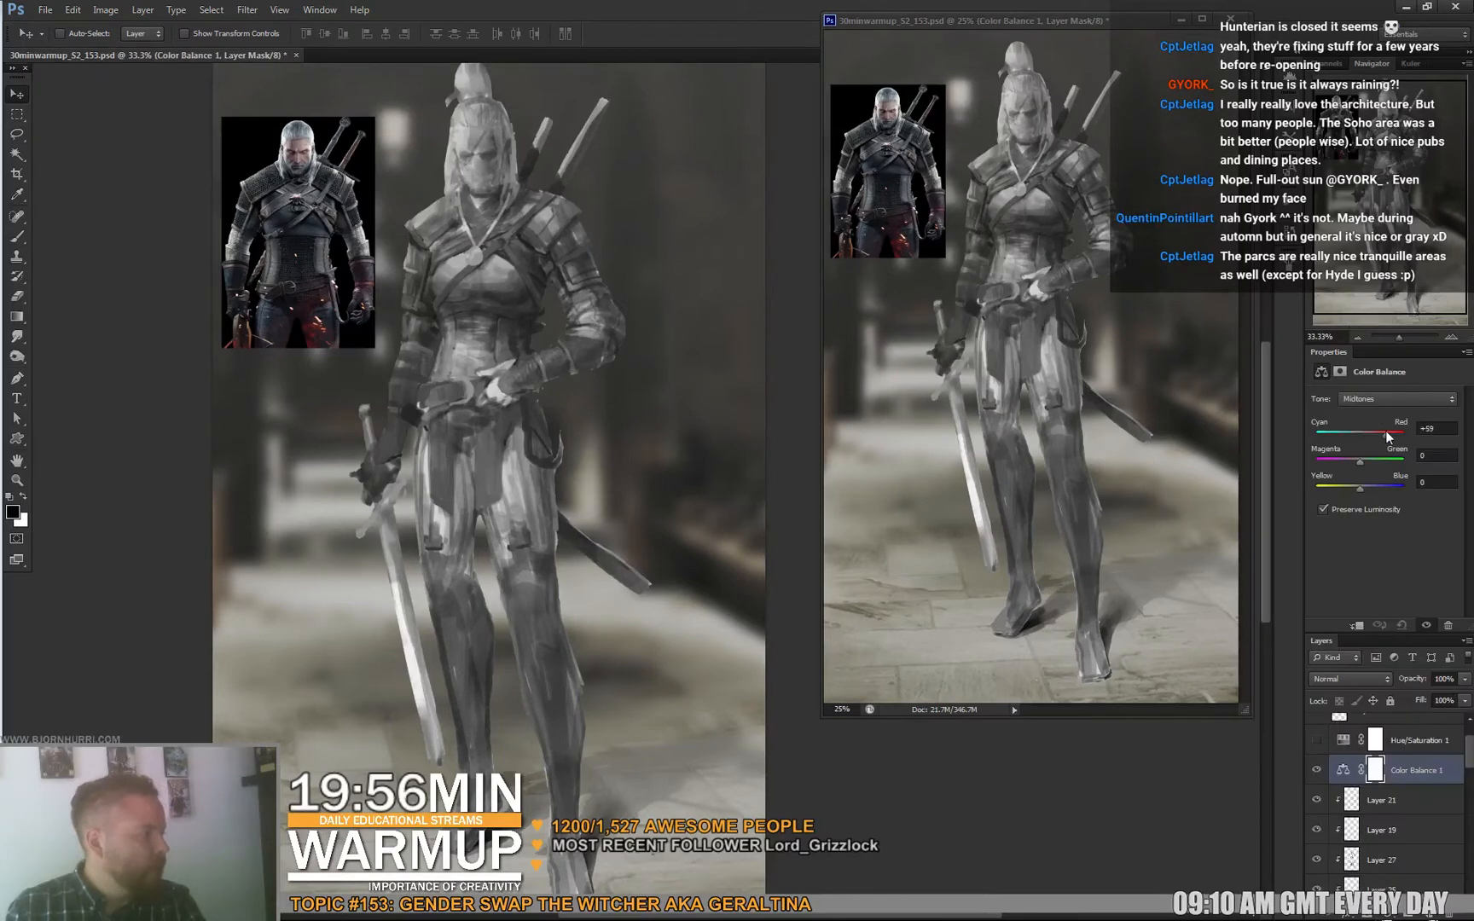
pyautogui.click(1332, 487)
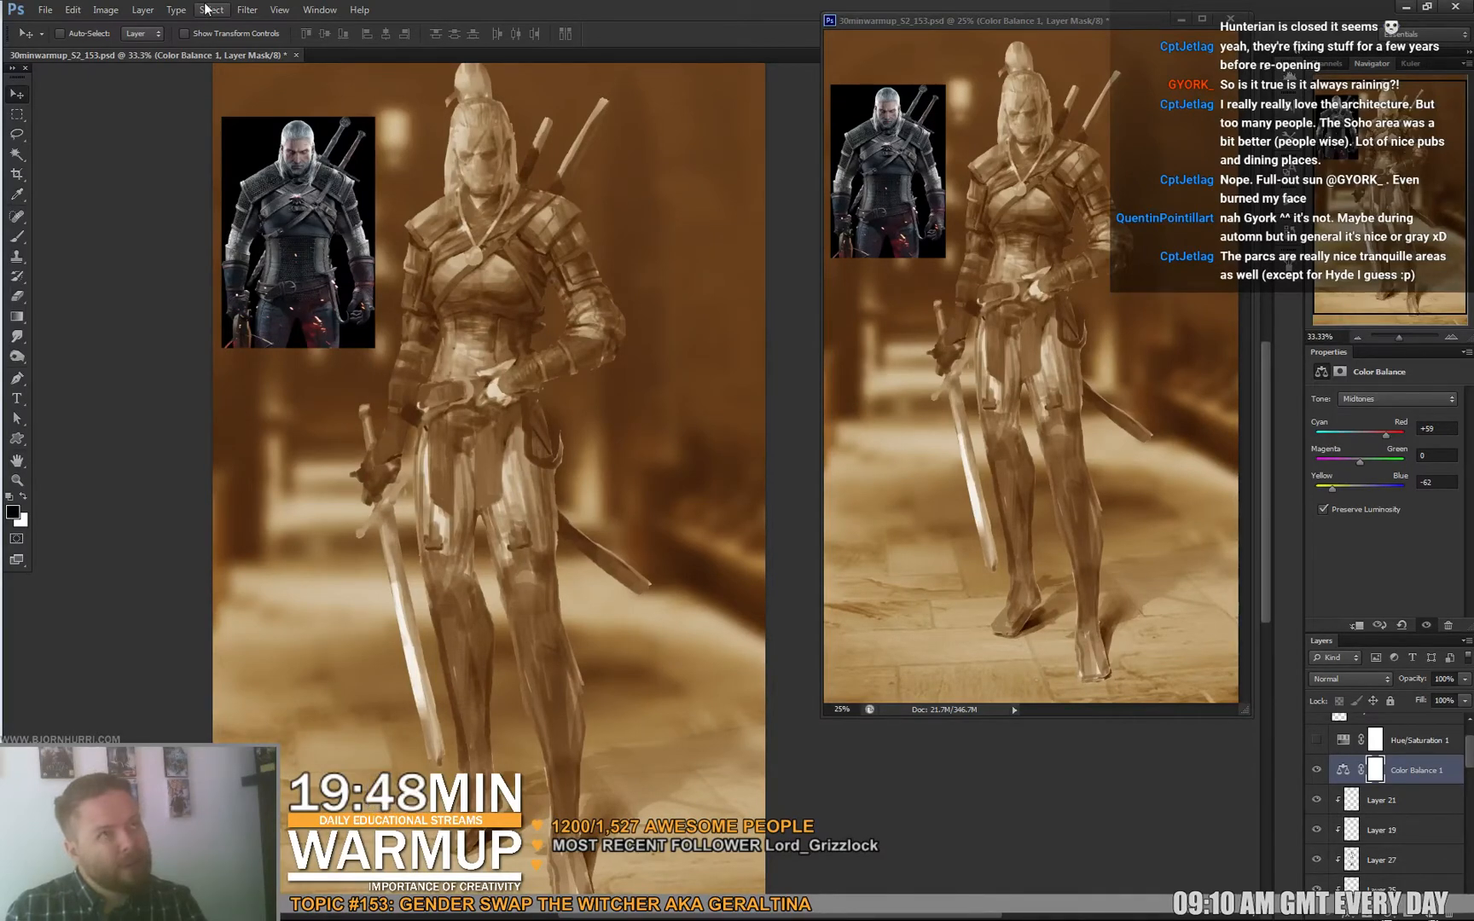
# Mask the warm Color Balance layer to the dark tones using Color Range at fuzziness 70, and clip it to the figure.
pyautogui.click(248, 10)
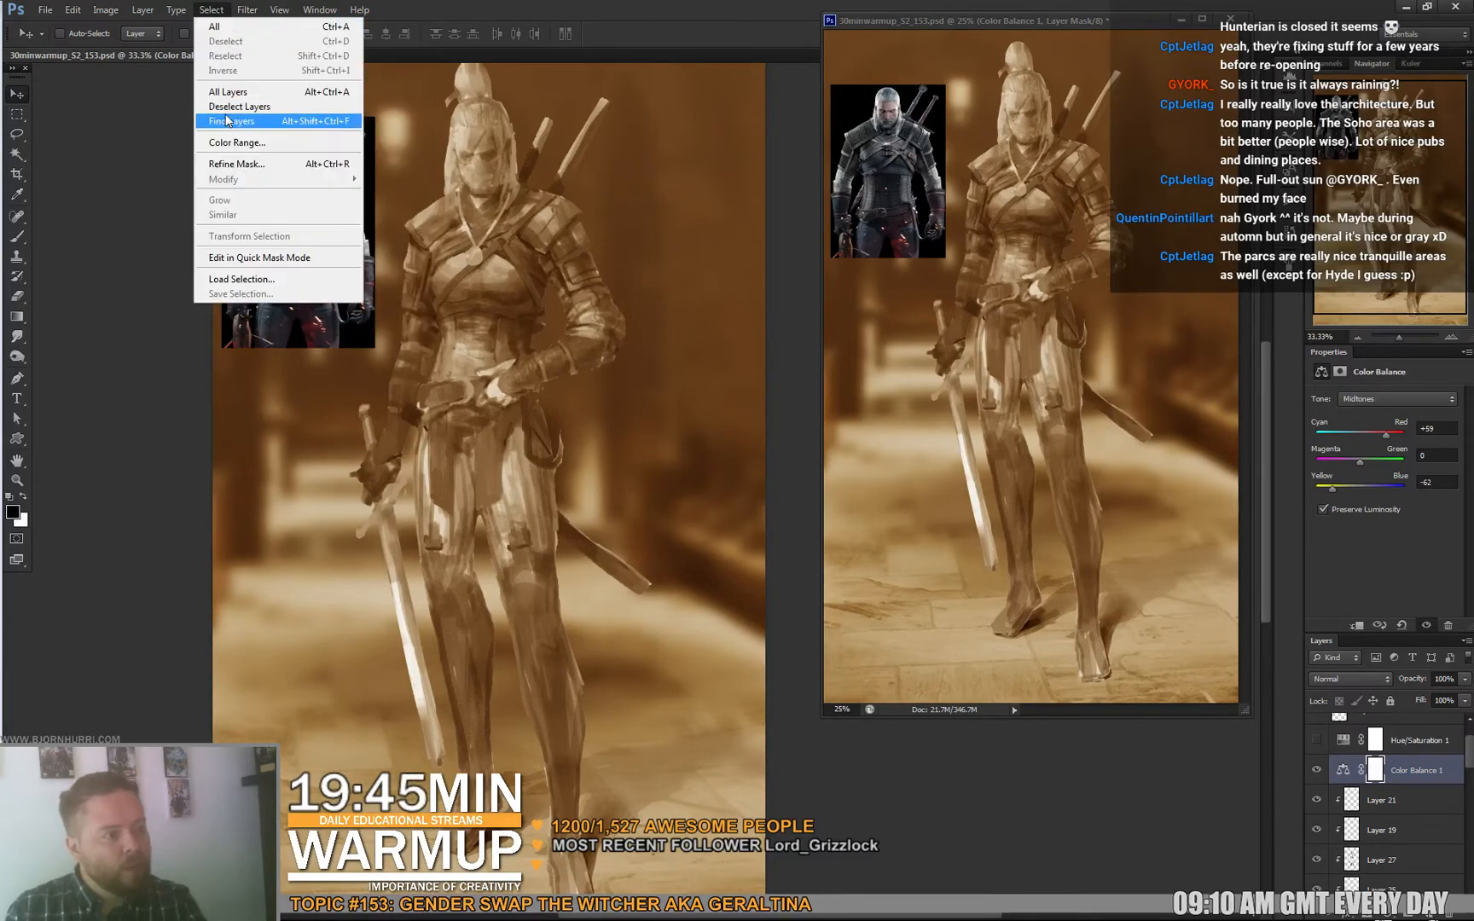
pyautogui.press('Escape')
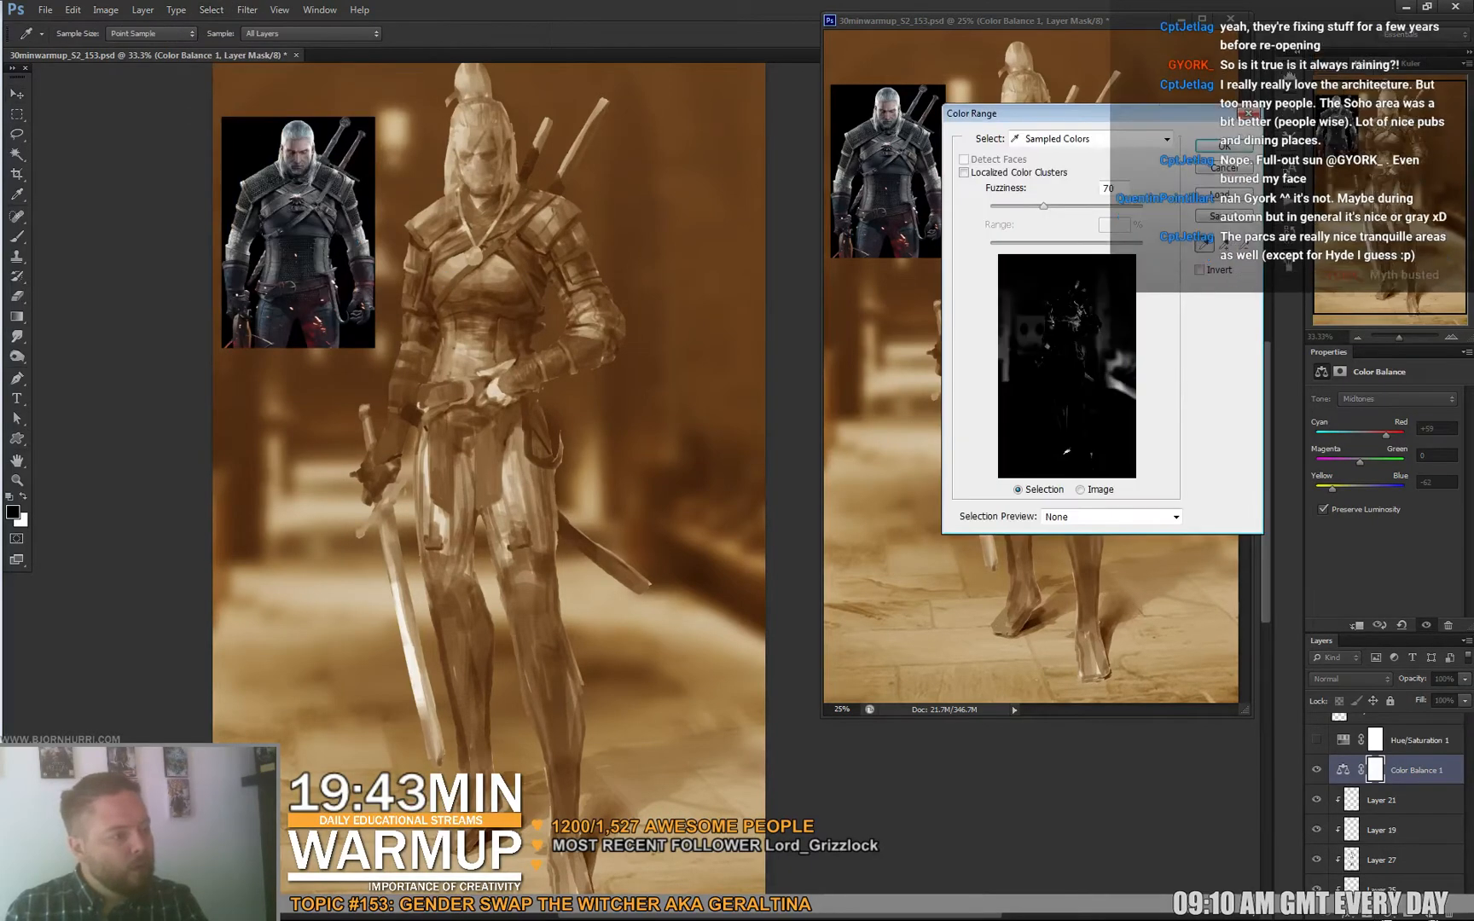
pyautogui.click(254, 151)
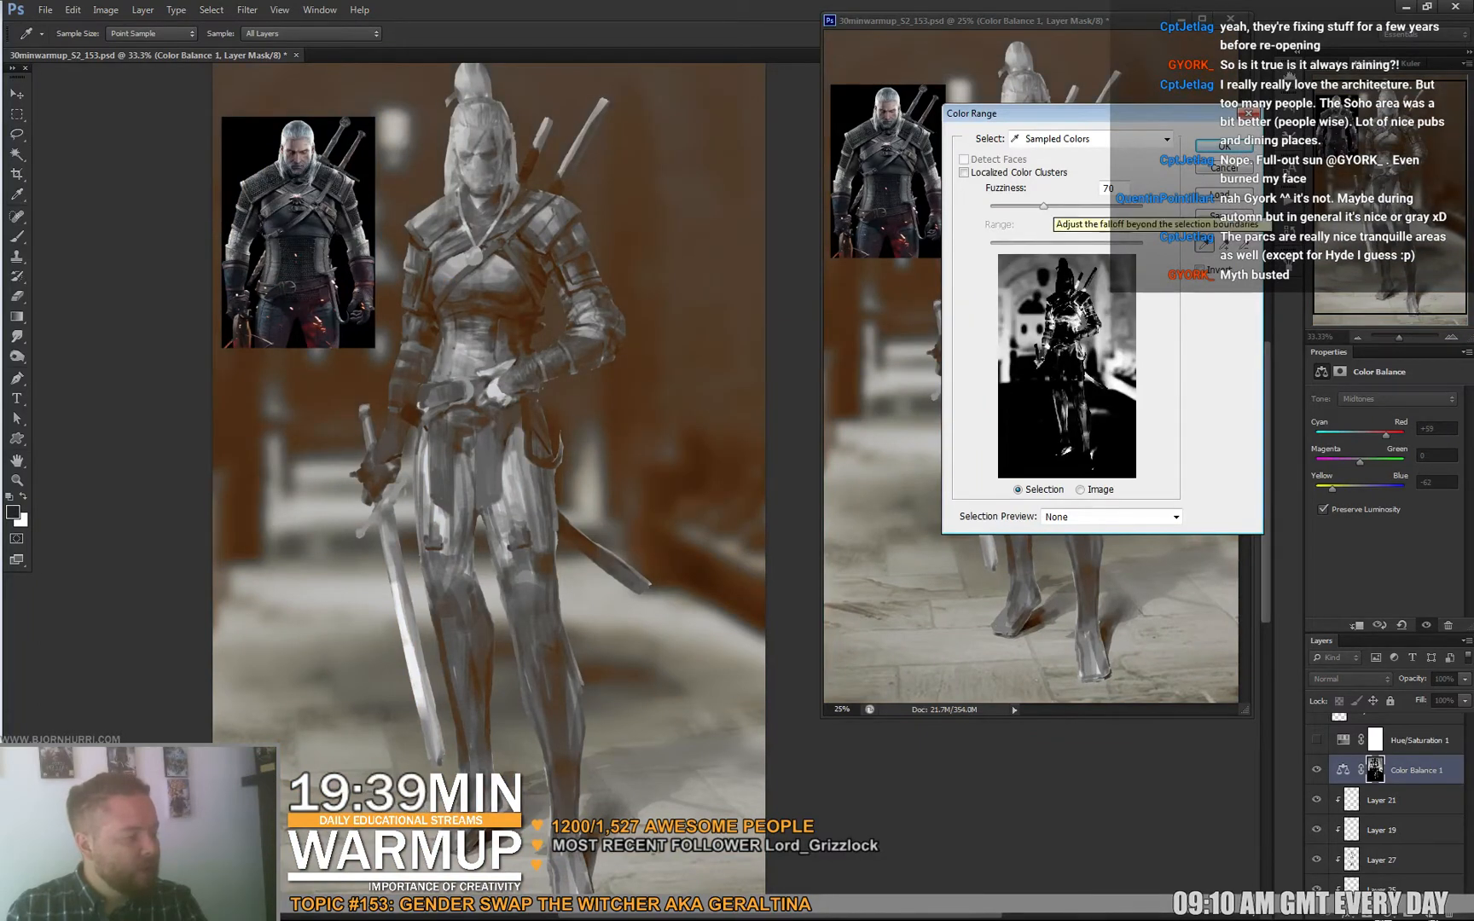
pyautogui.press('Escape')
pyautogui.press('v')
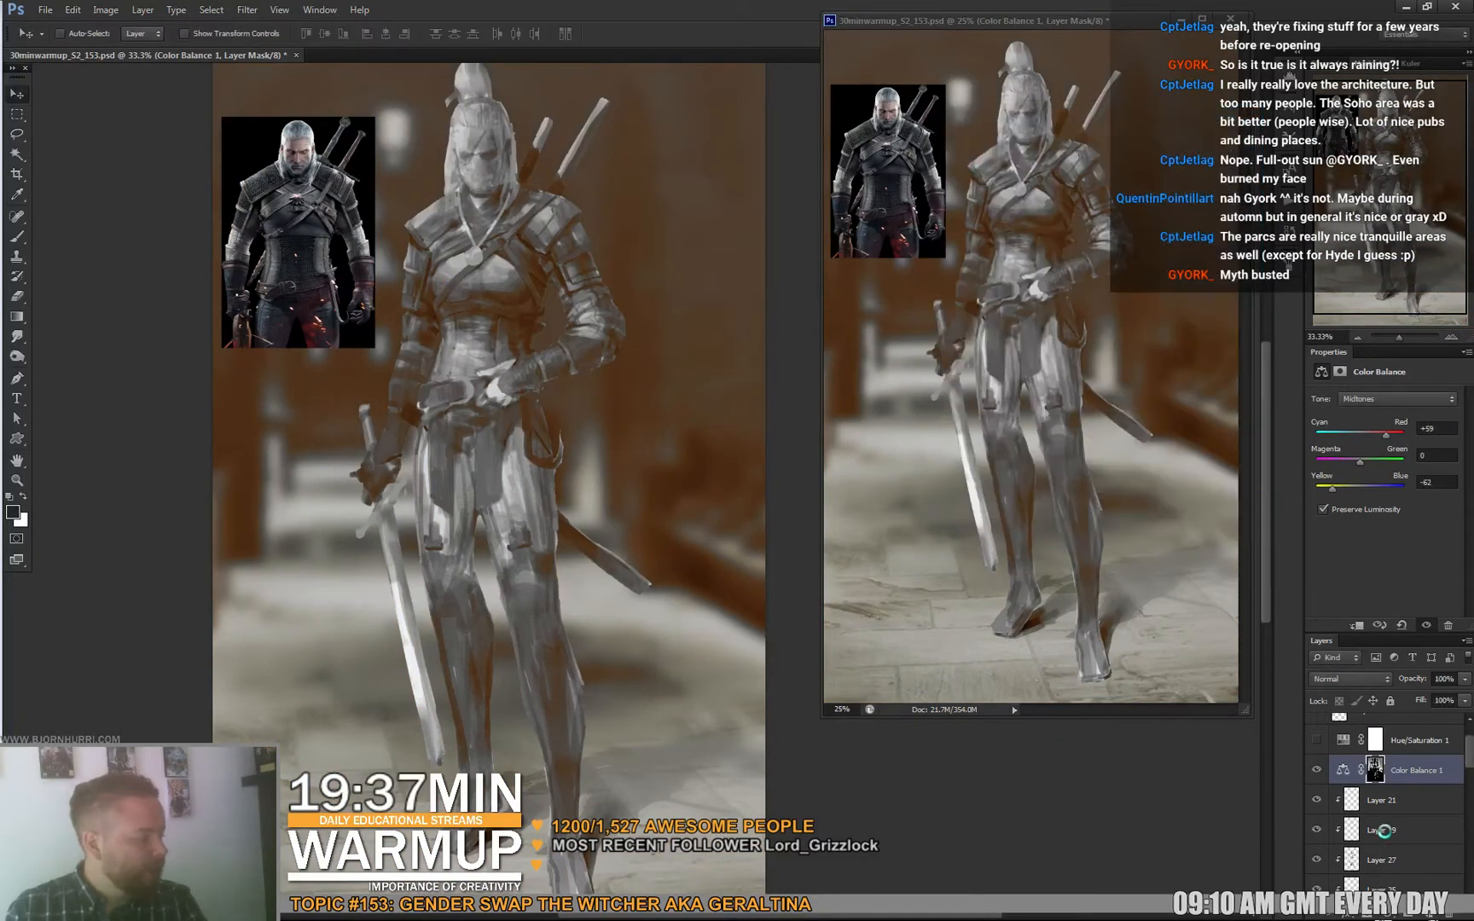
pyautogui.keyDown('alt'); pyautogui.click(1380, 786); pyautogui.keyUp('alt')
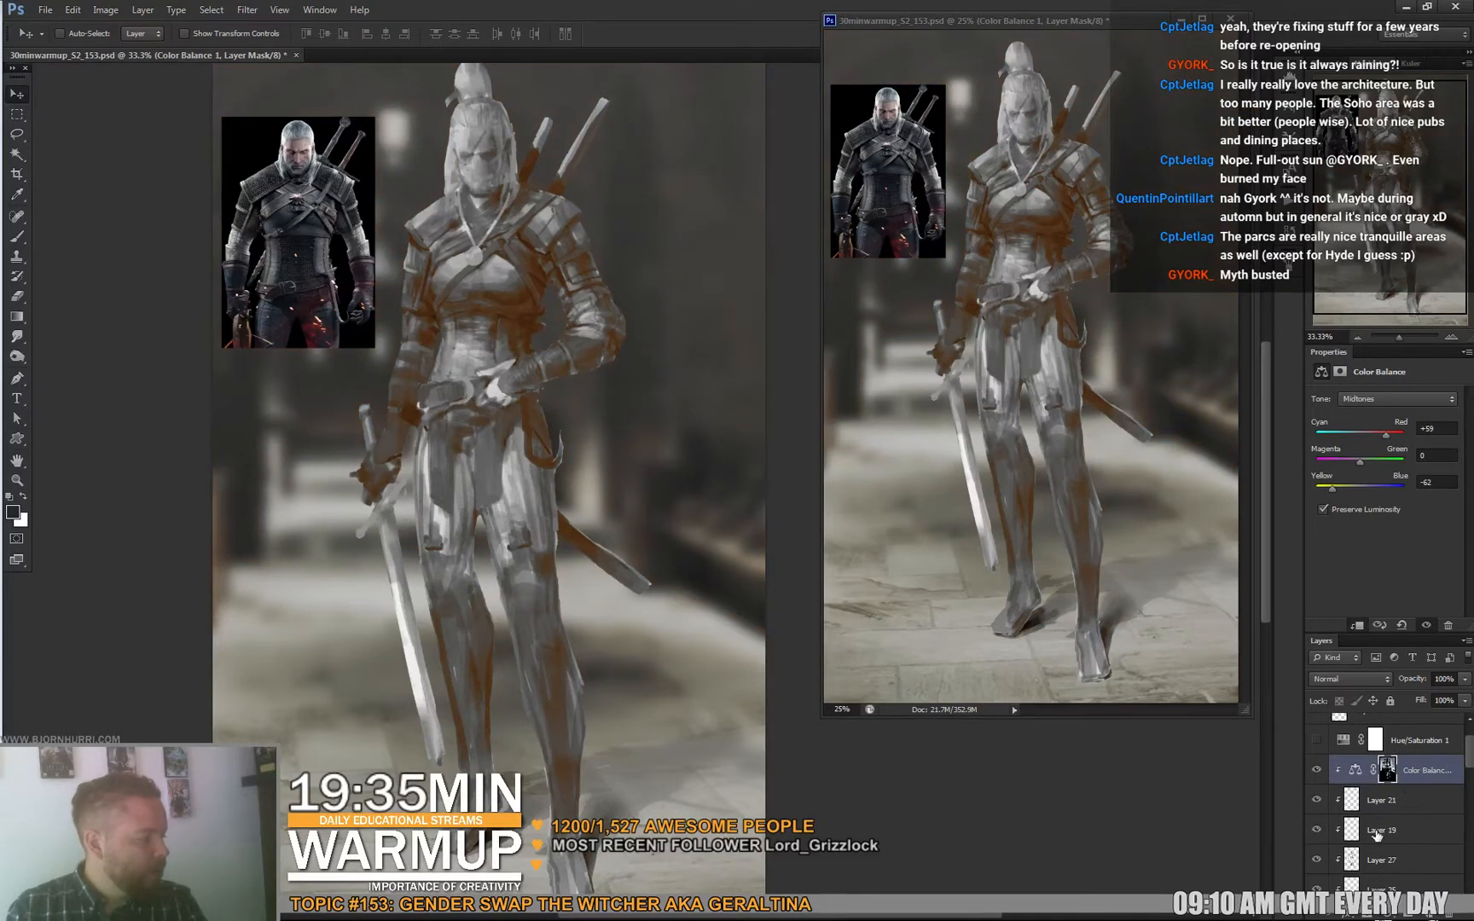
# Add a second Color Balance adjustment layer with midtones set to Cyan-Red -86 and Yellow-Blue +28.
pyautogui.click(1391, 914)
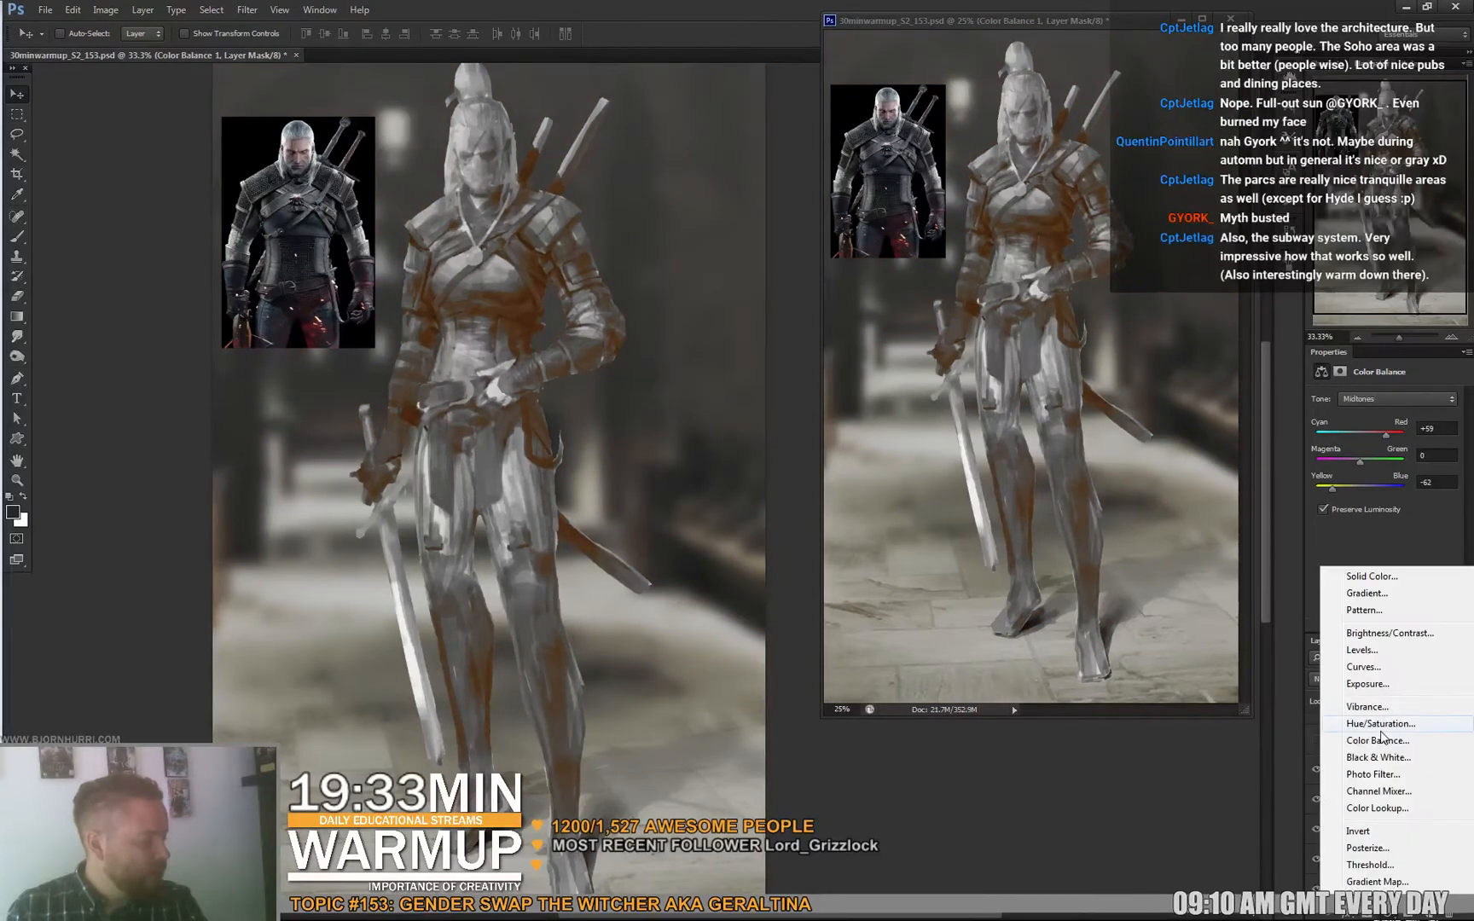
pyautogui.click(1382, 740)
pyautogui.moveTo(1360, 436); pyautogui.dragTo(1320, 434)
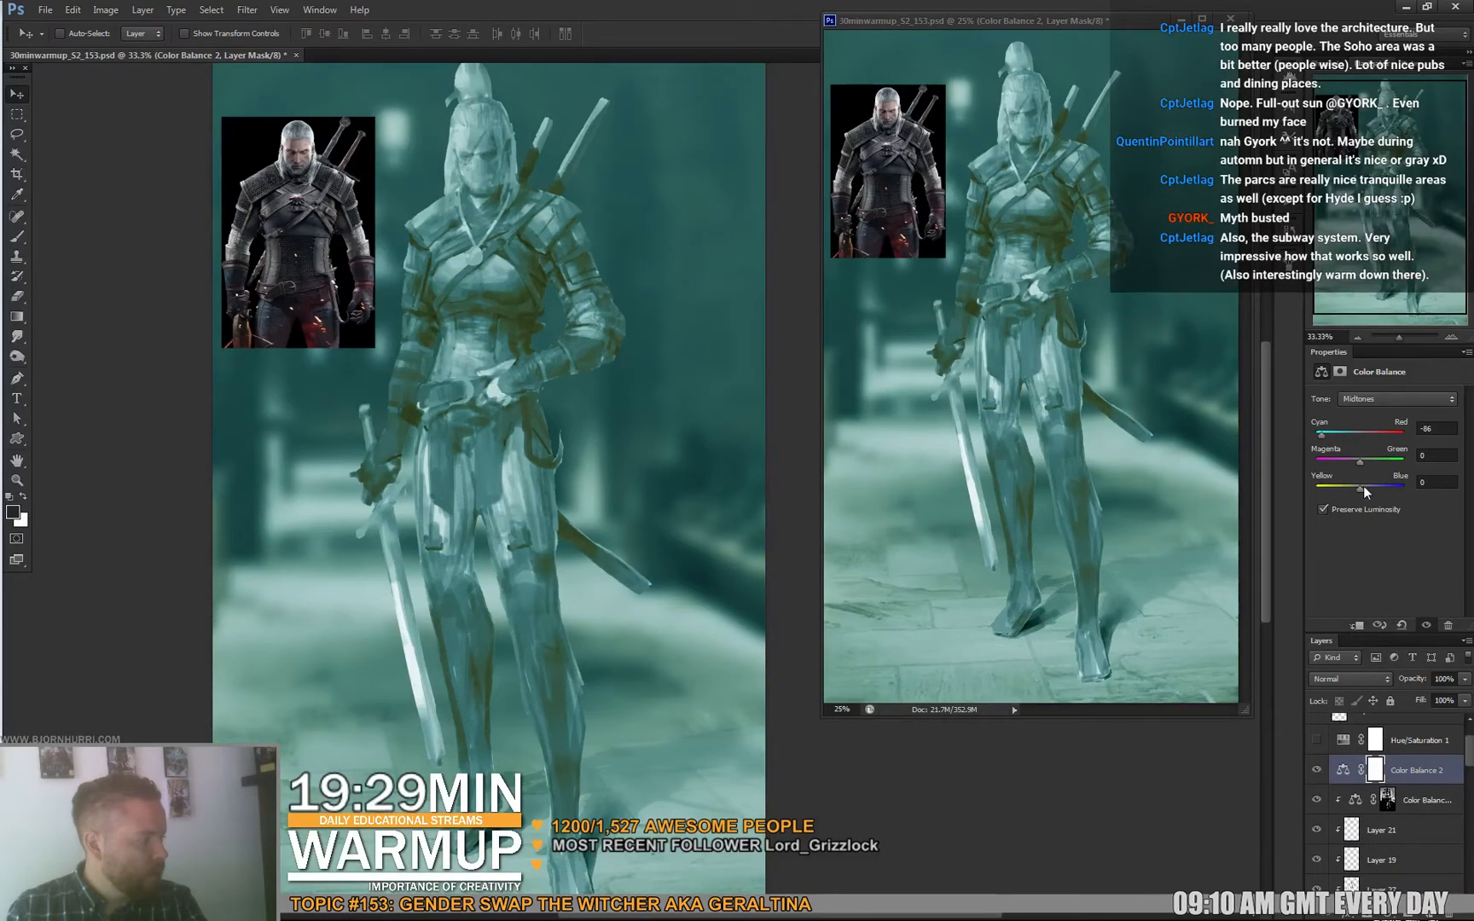
pyautogui.moveTo(1363, 484); pyautogui.dragTo(1371, 484)
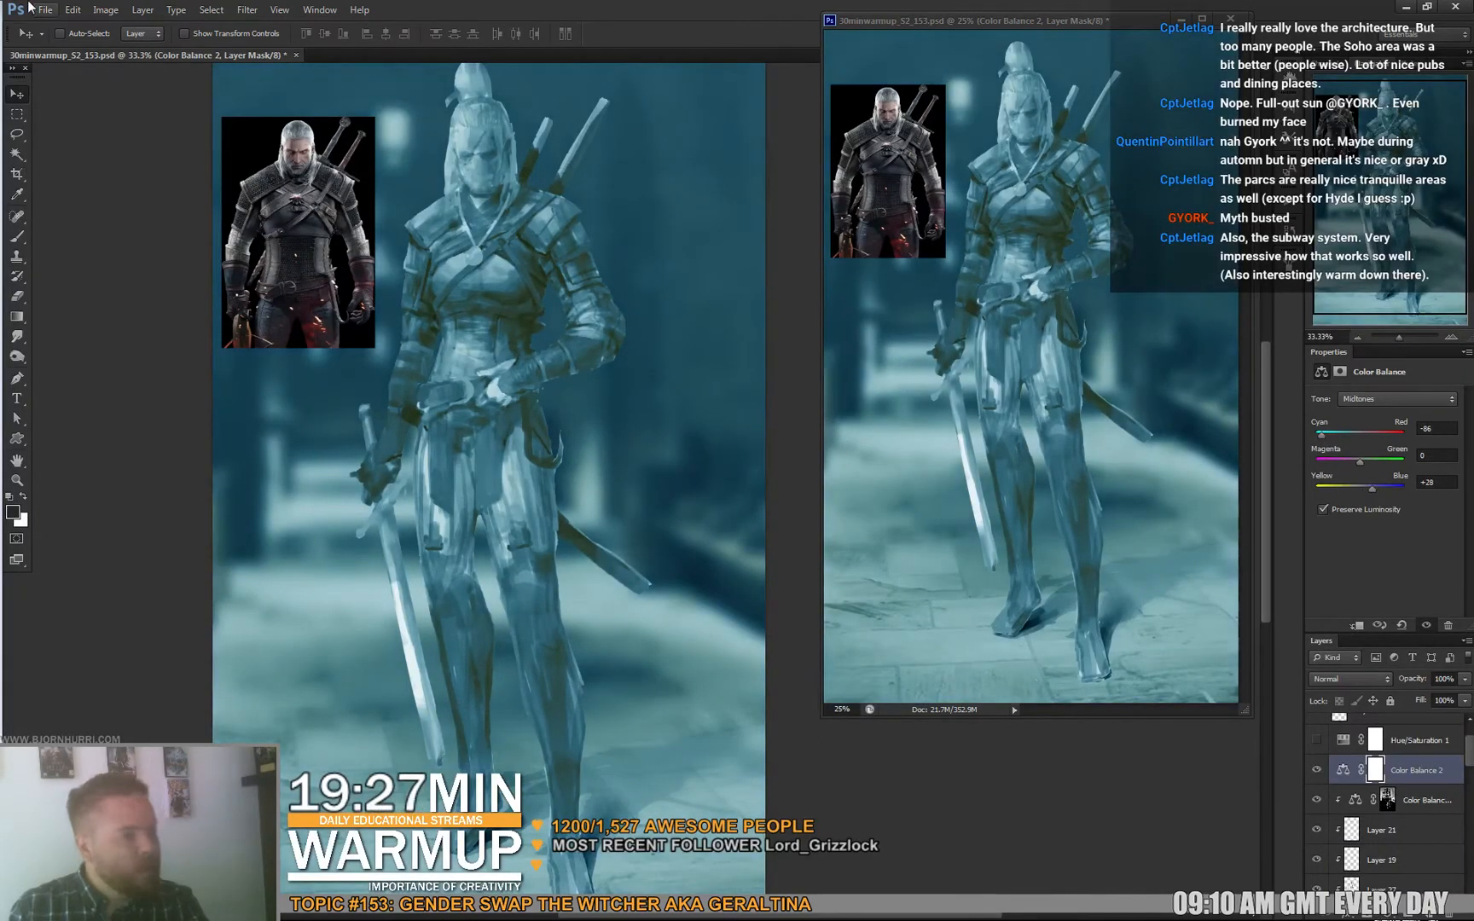
# Mask Color Balance 2 to the light tones sampled from the hair using Color Range at fuzziness 97, and lower its opacity to 61%.
pyautogui.click(217, 11)
pyautogui.click(264, 144)
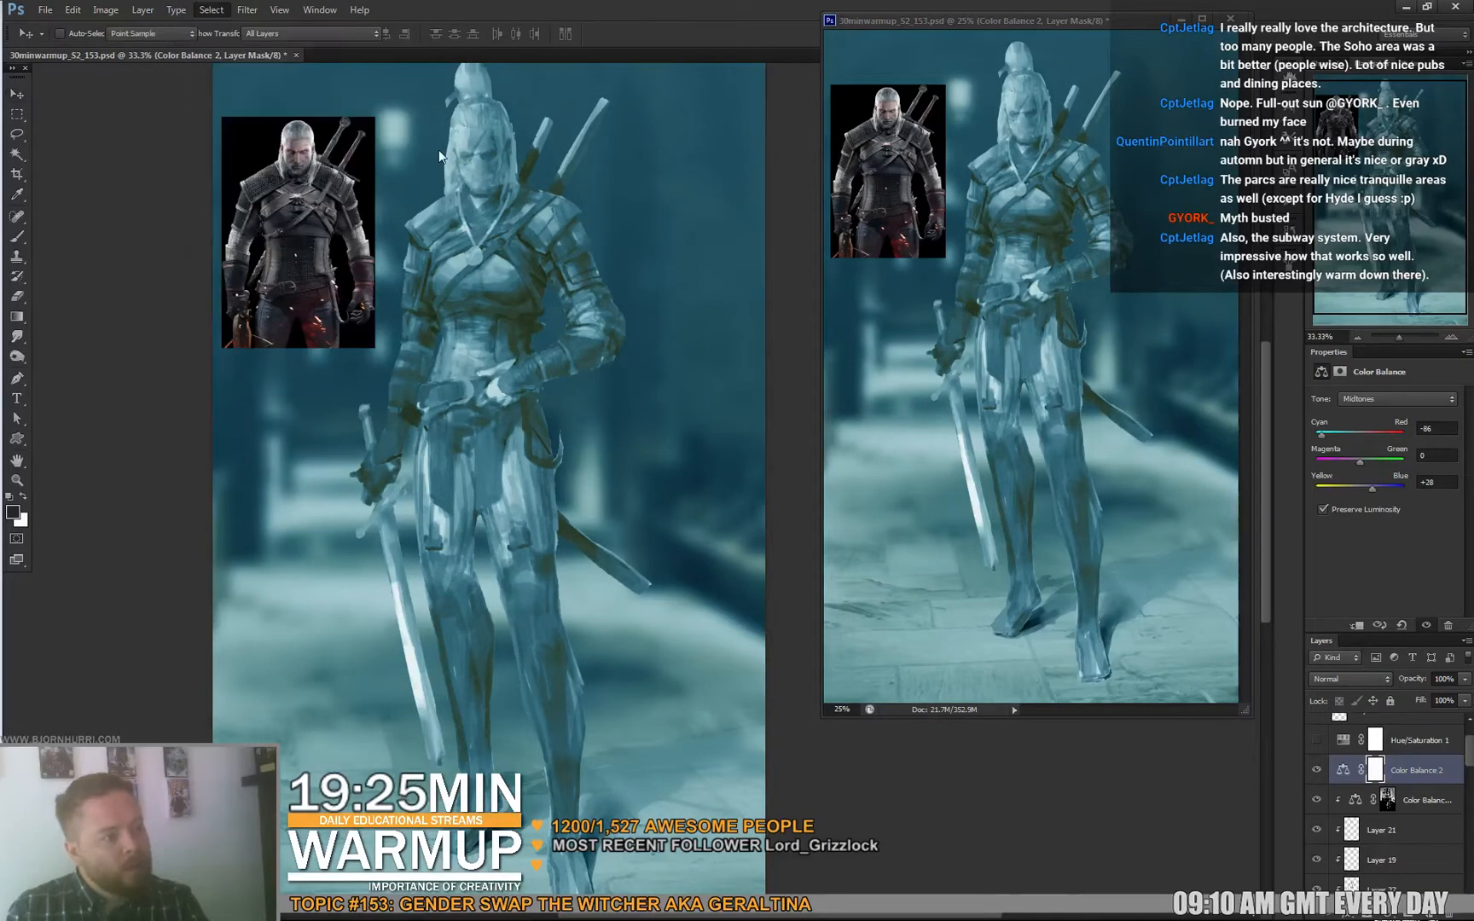
pyautogui.click(469, 115)
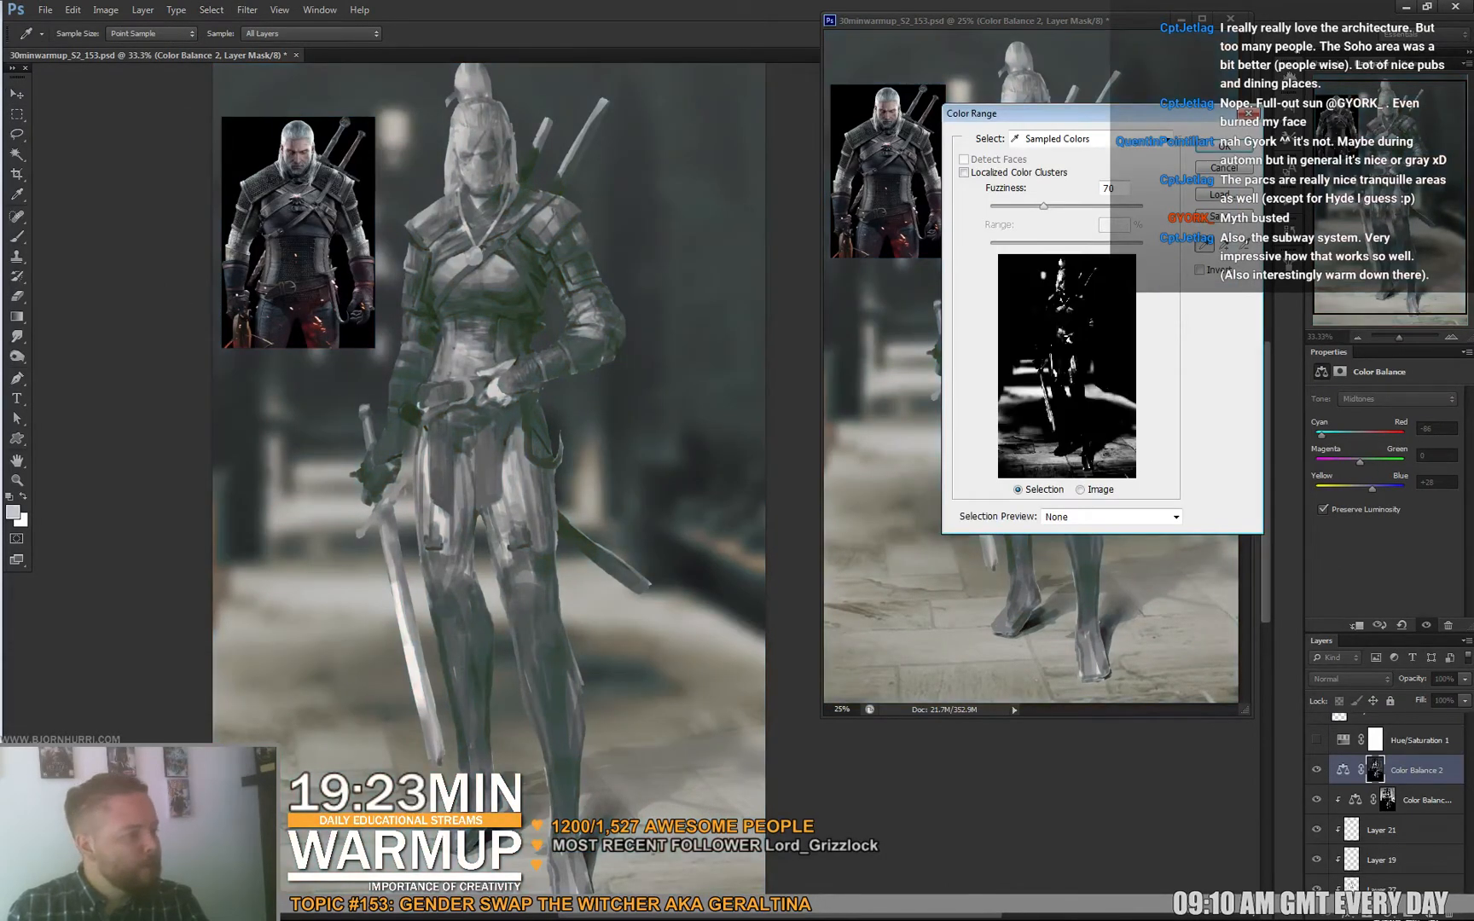
pyautogui.moveTo(1043, 206); pyautogui.dragTo(1064, 206)
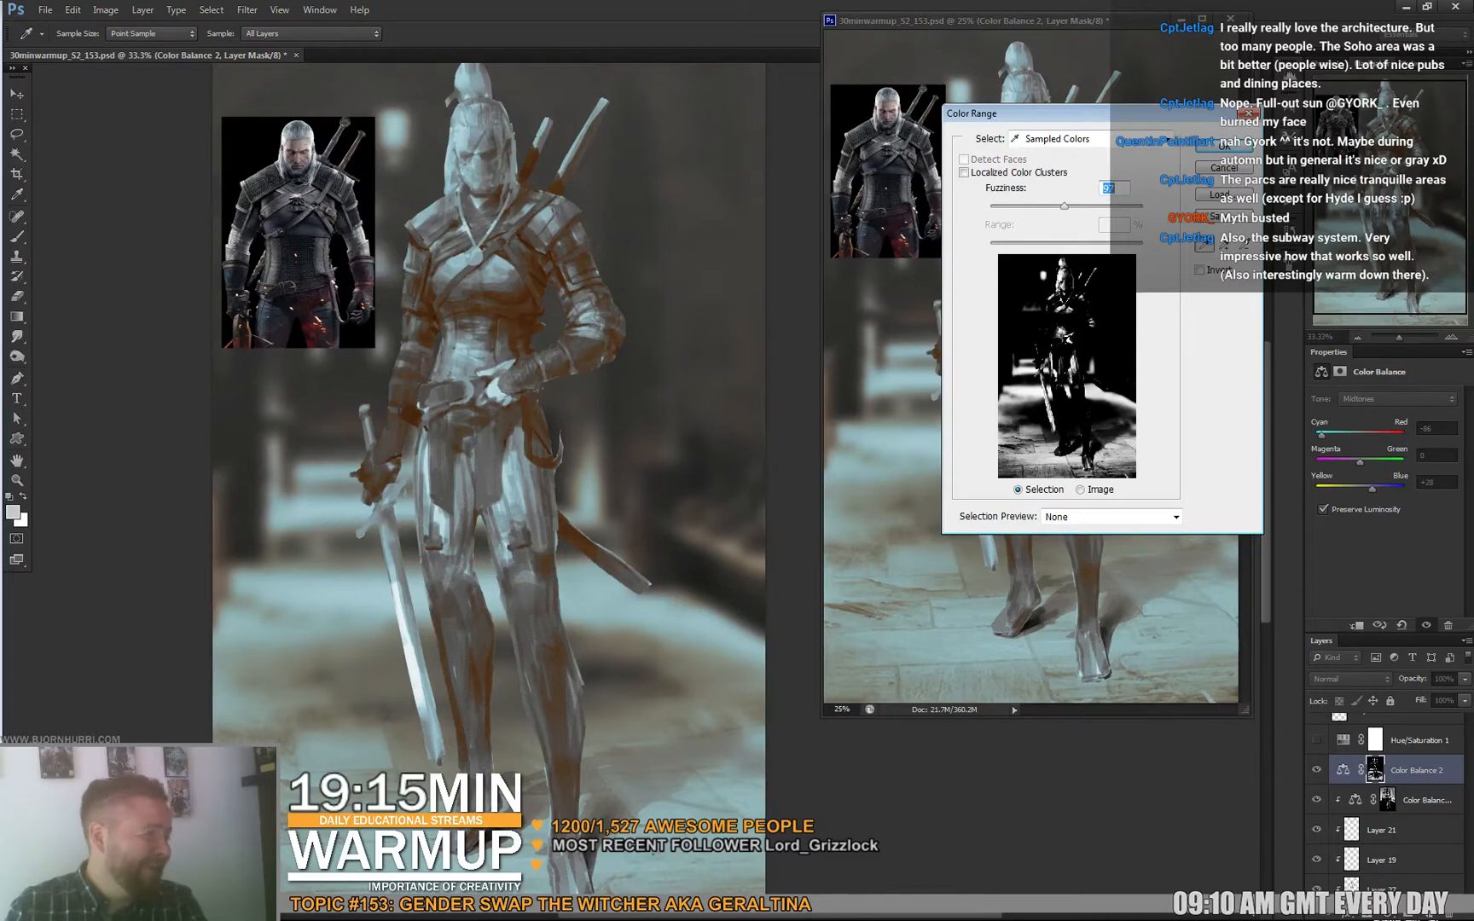
pyautogui.press('Return')
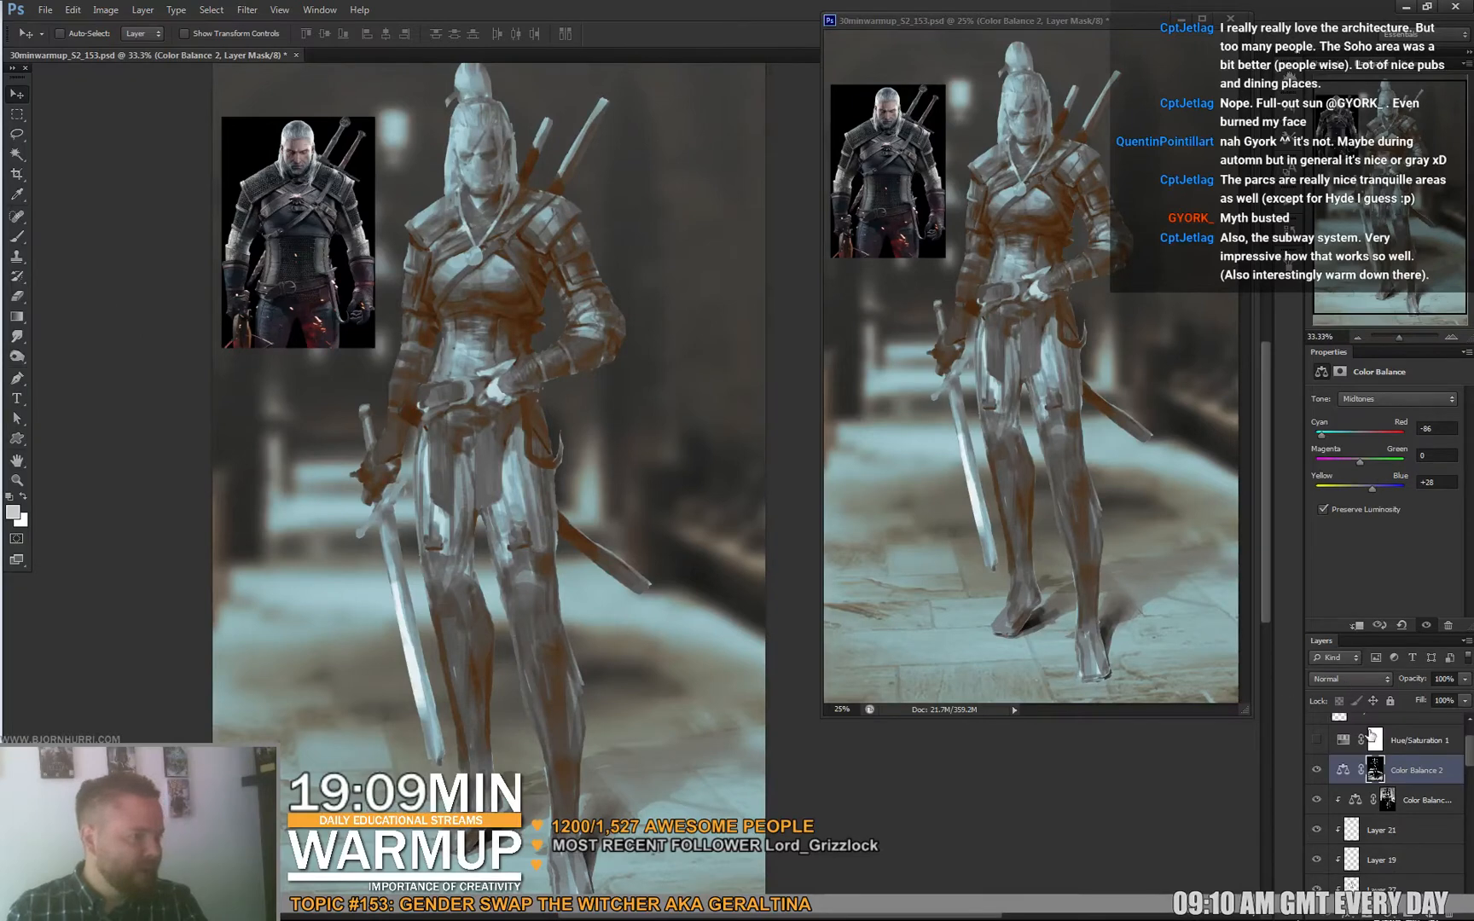
pyautogui.click(1465, 680)
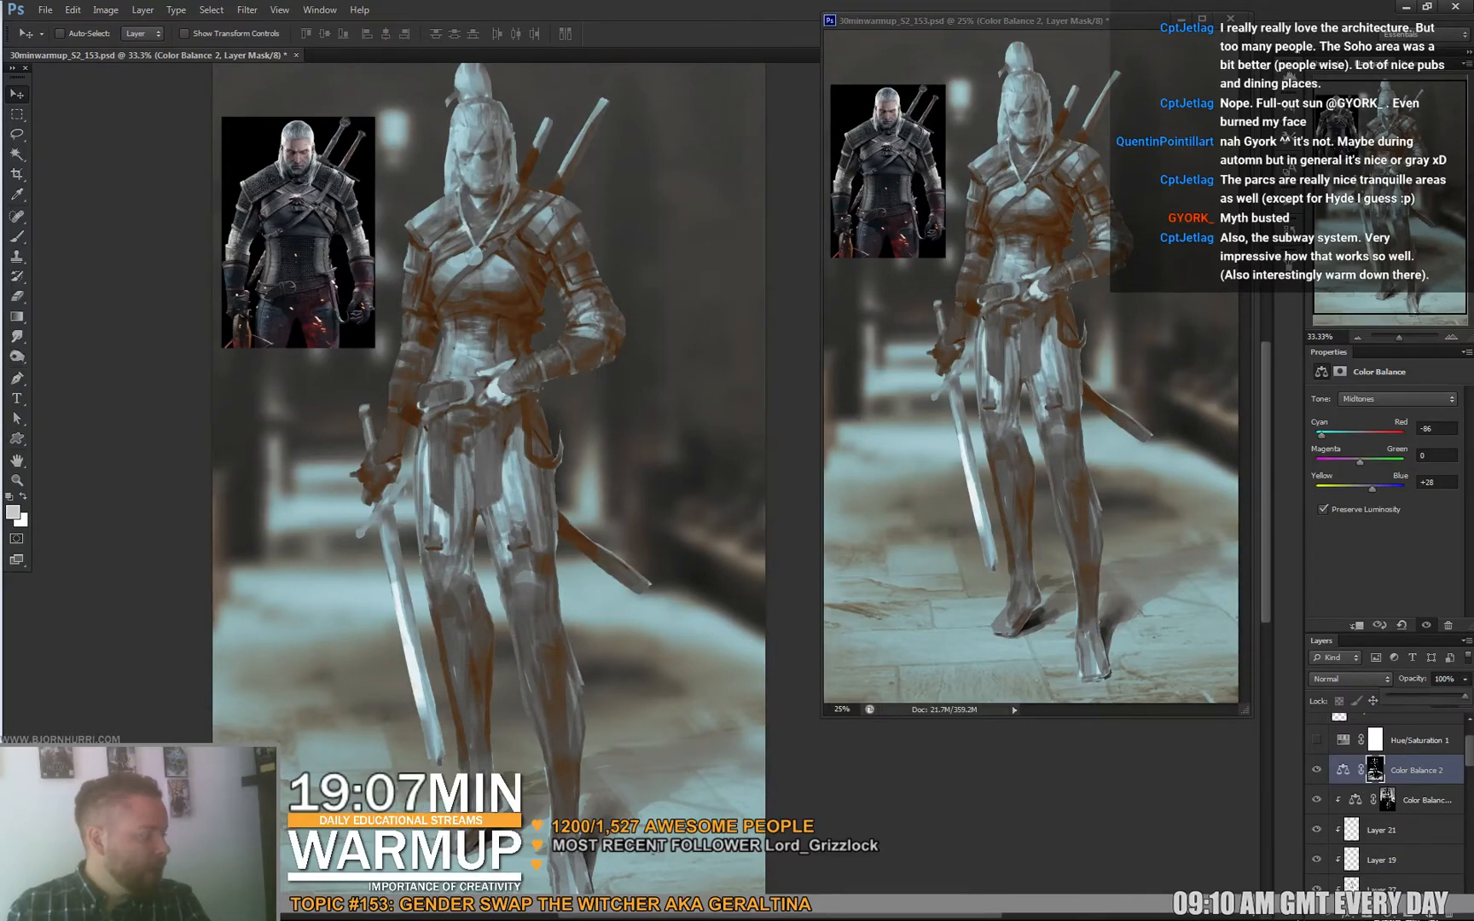
pyautogui.moveTo(1464, 696); pyautogui.dragTo(1433, 697)
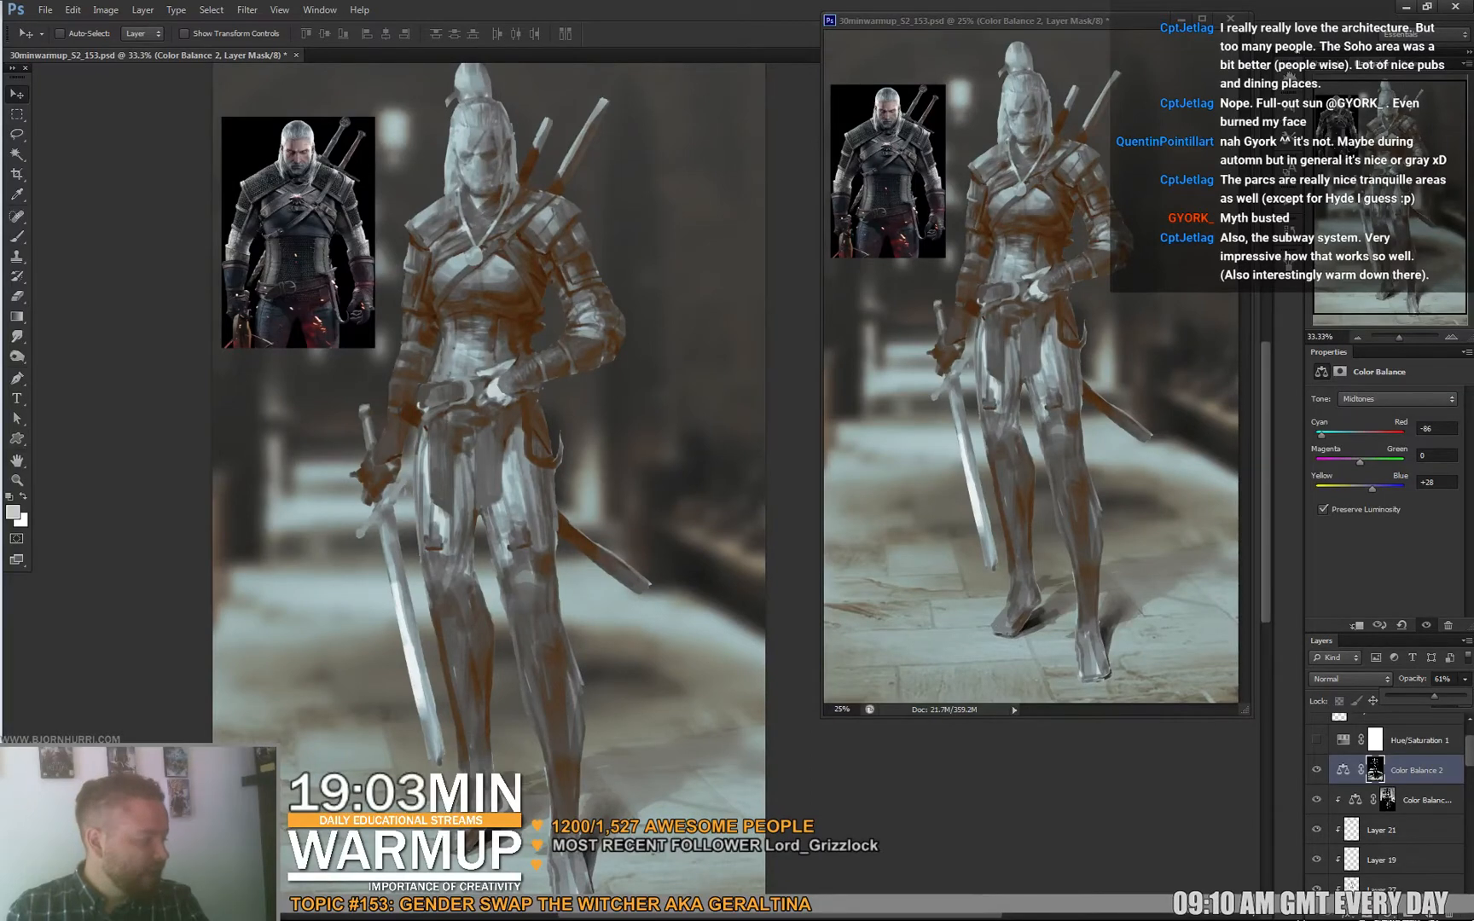
# Add a third Color Balance adjustment layer with midtones set to Cyan-Red -64 and Magenta-Green +31.
pyautogui.click(1390, 914)
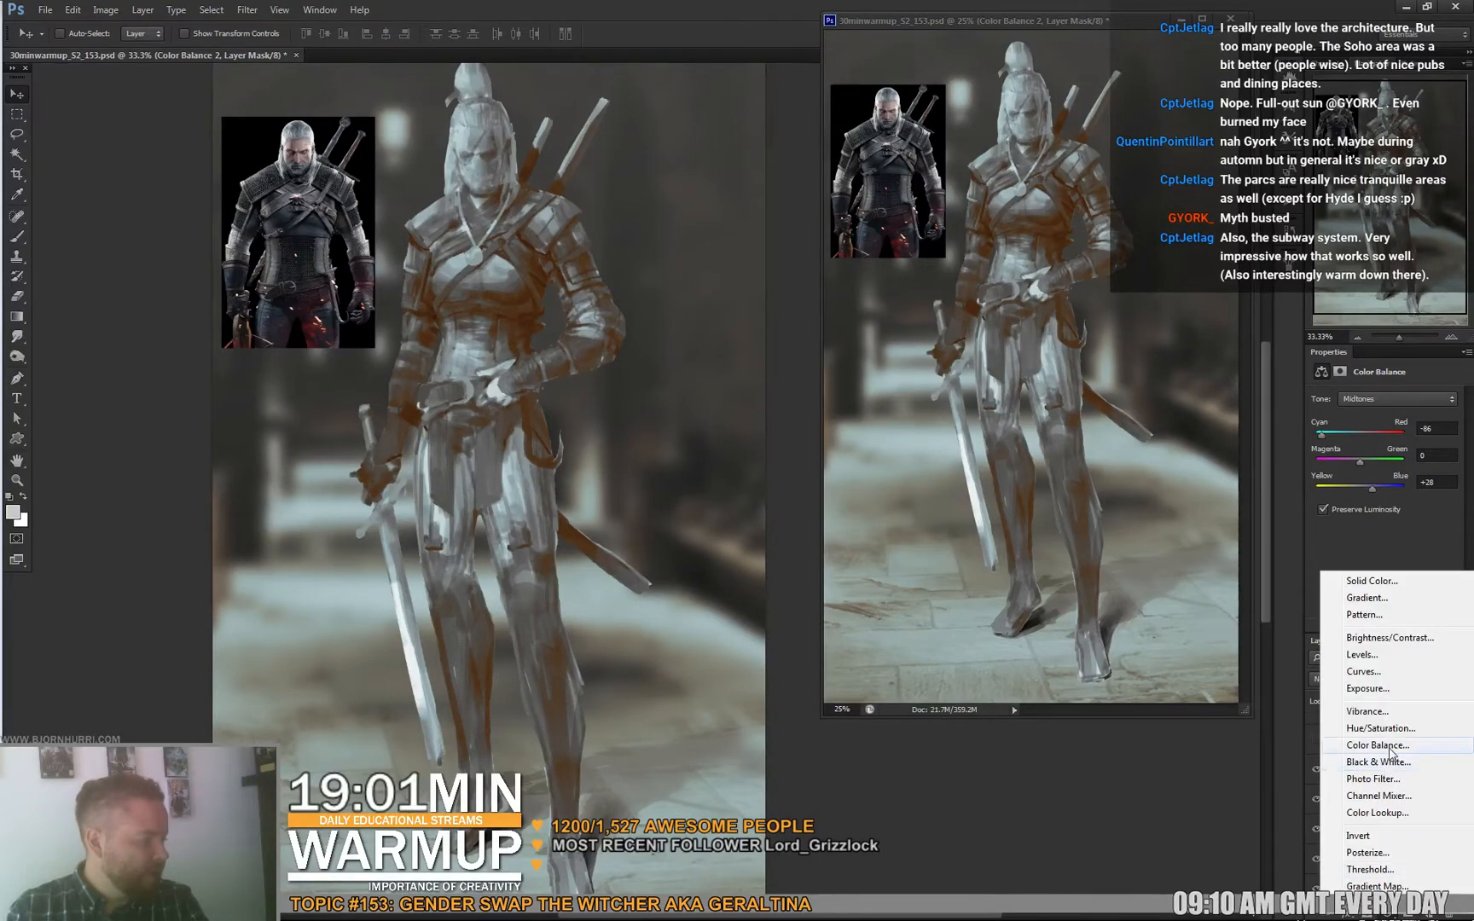
pyautogui.click(1390, 750)
pyautogui.moveTo(1360, 434); pyautogui.dragTo(1354, 433)
pyautogui.click(1374, 461)
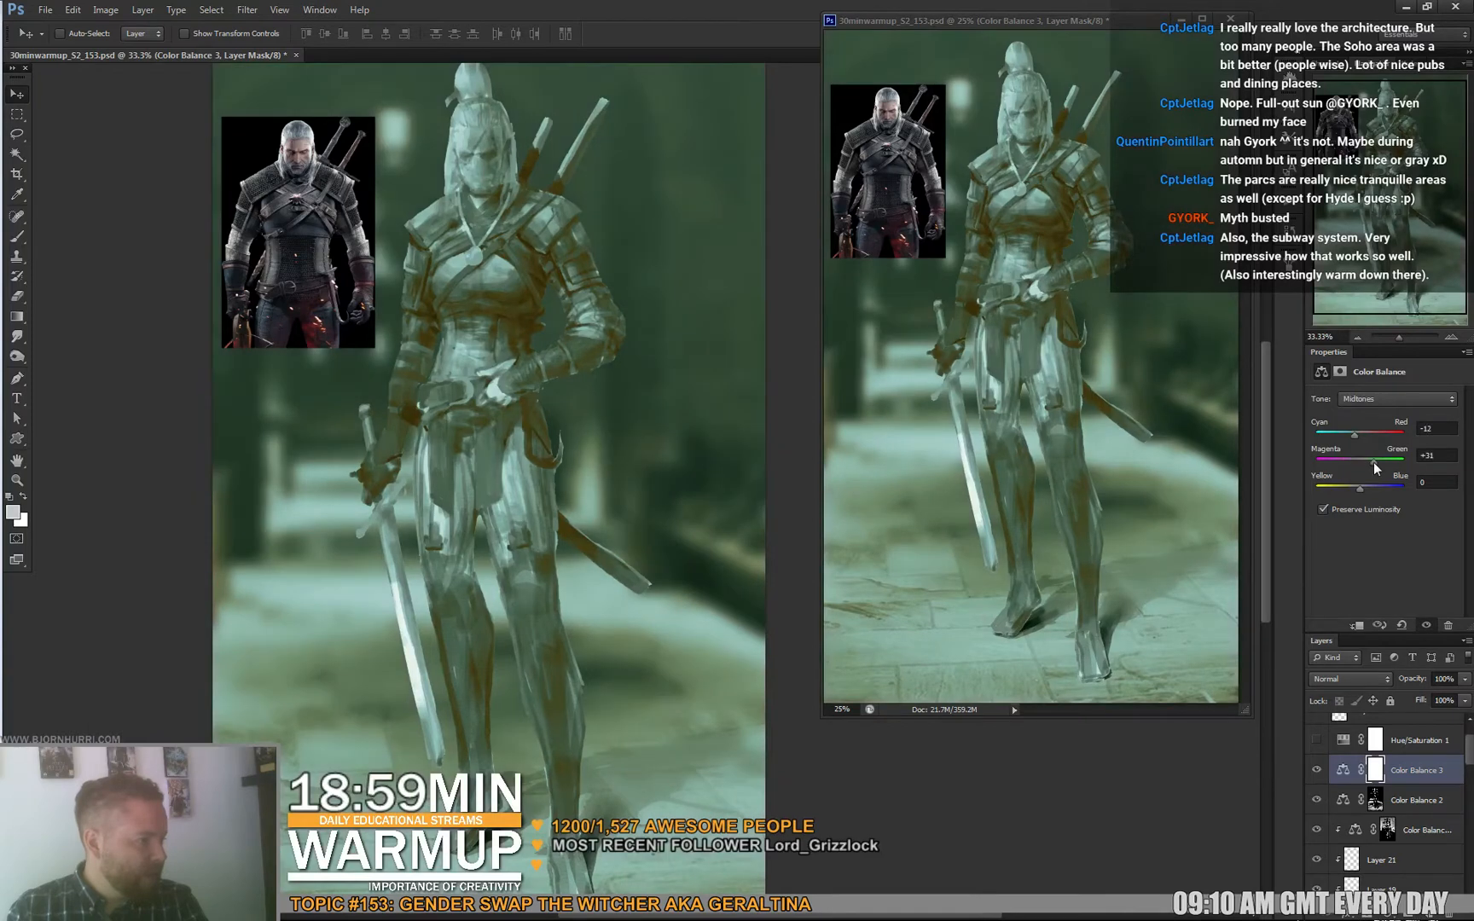
pyautogui.click(1342, 436)
pyautogui.moveTo(1343, 437); pyautogui.dragTo(1331, 444)
# Mask Color Balance 3 with a Color Range sampled from the floor at reduced fuzziness, and set the layer opacity to 33%.
pyautogui.click(210, 10)
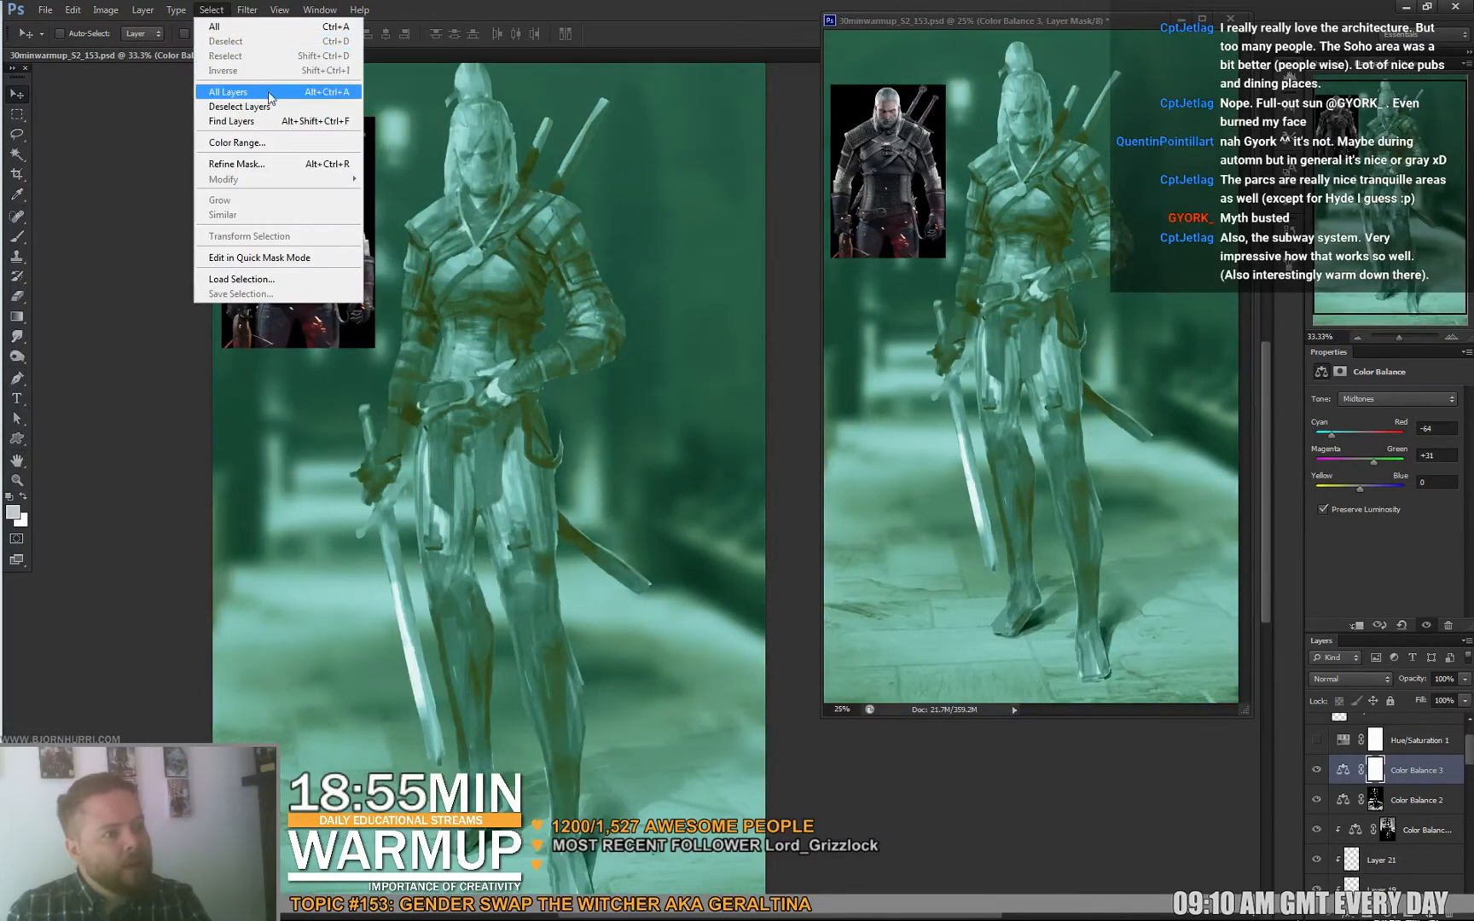
pyautogui.click(234, 143)
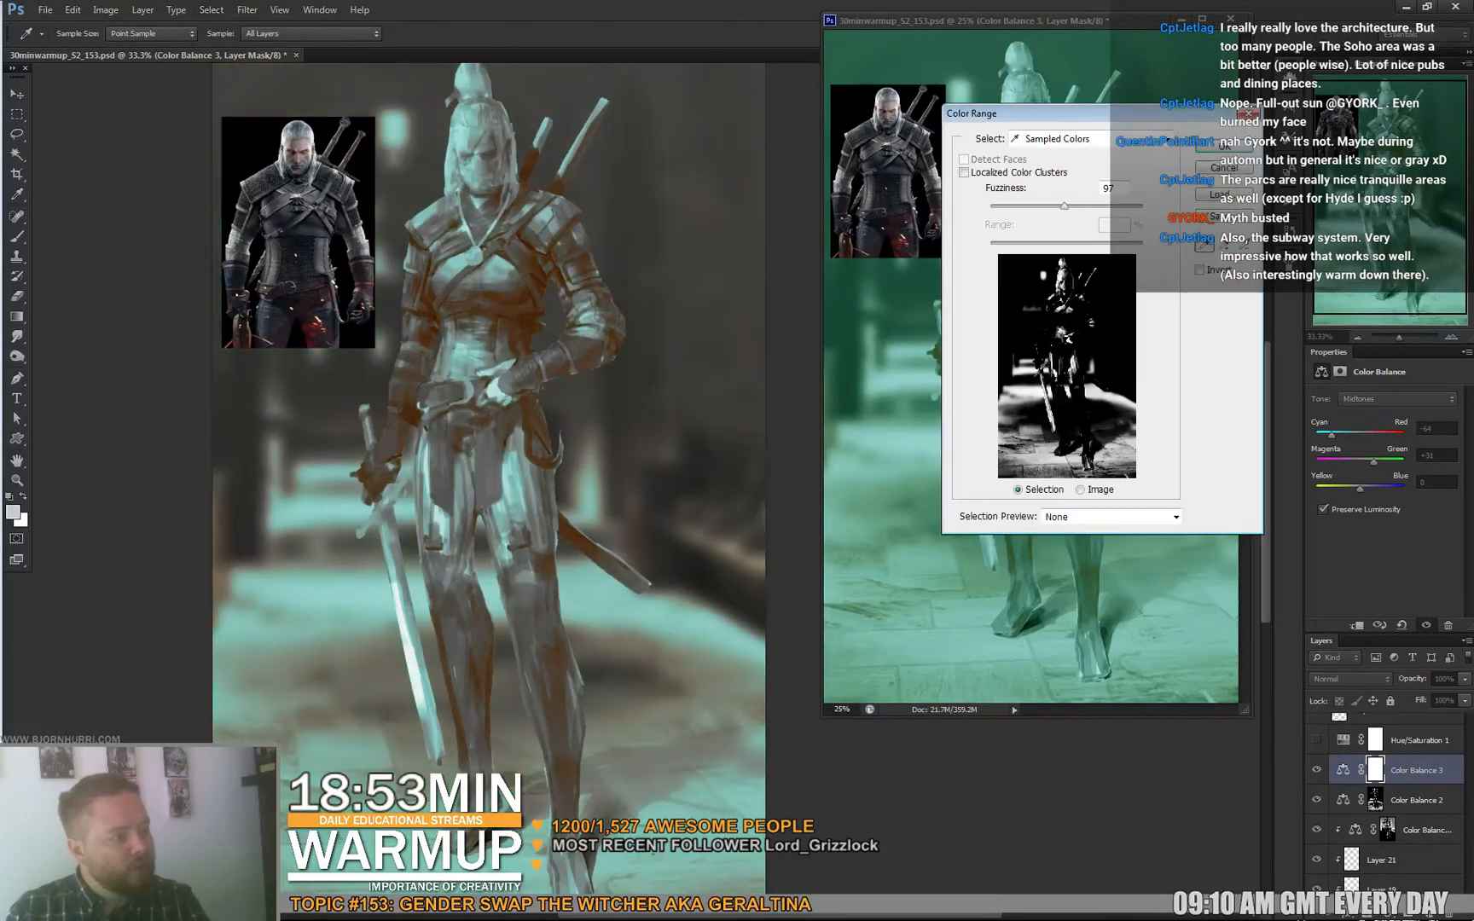
pyautogui.click(656, 724)
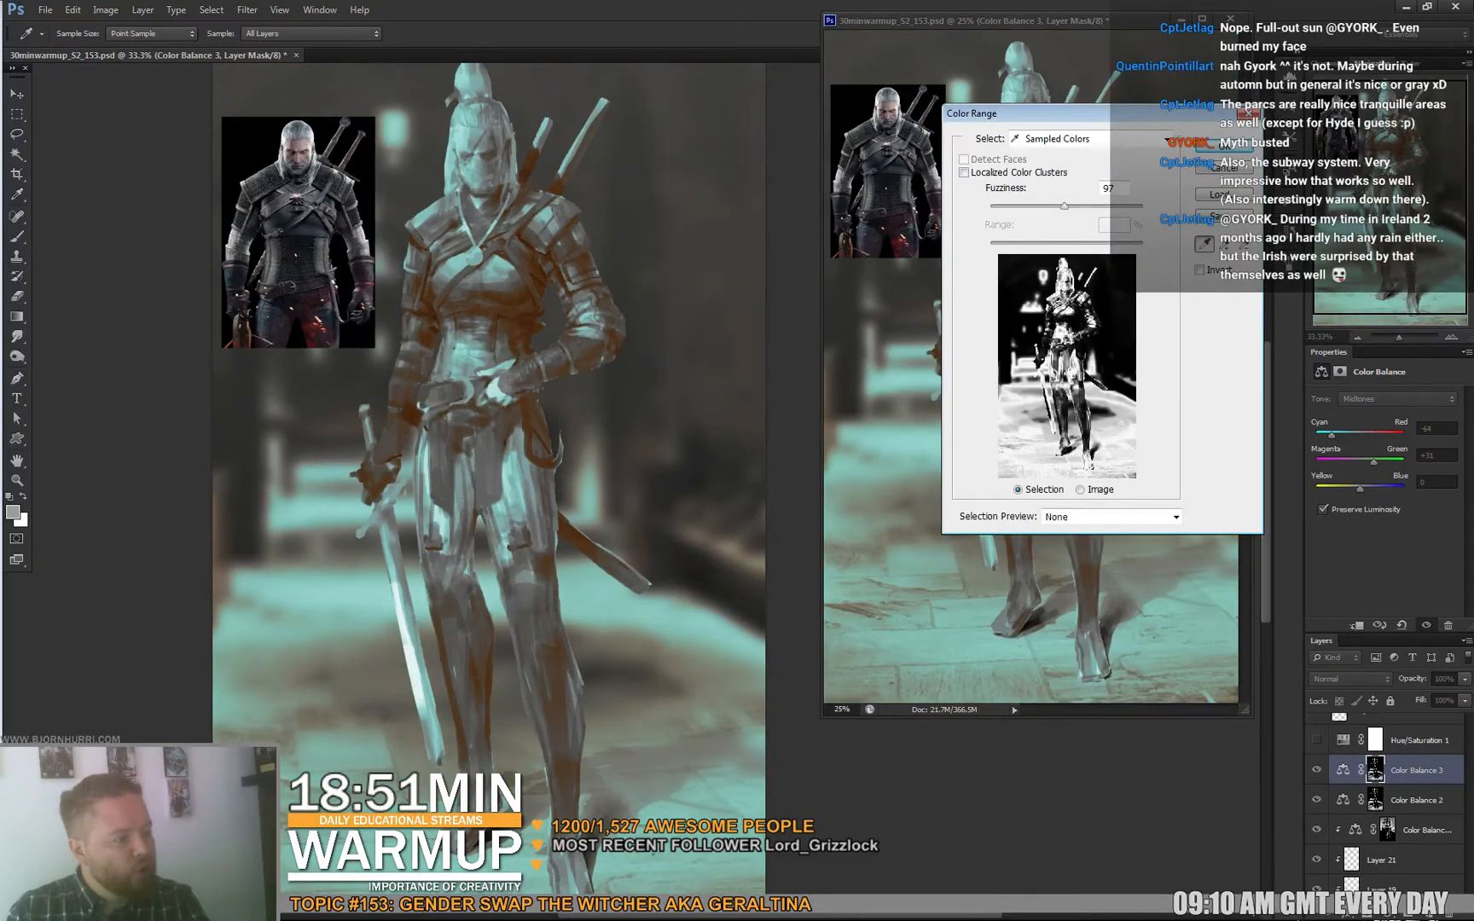
pyautogui.moveTo(1064, 207); pyautogui.dragTo(1036, 207)
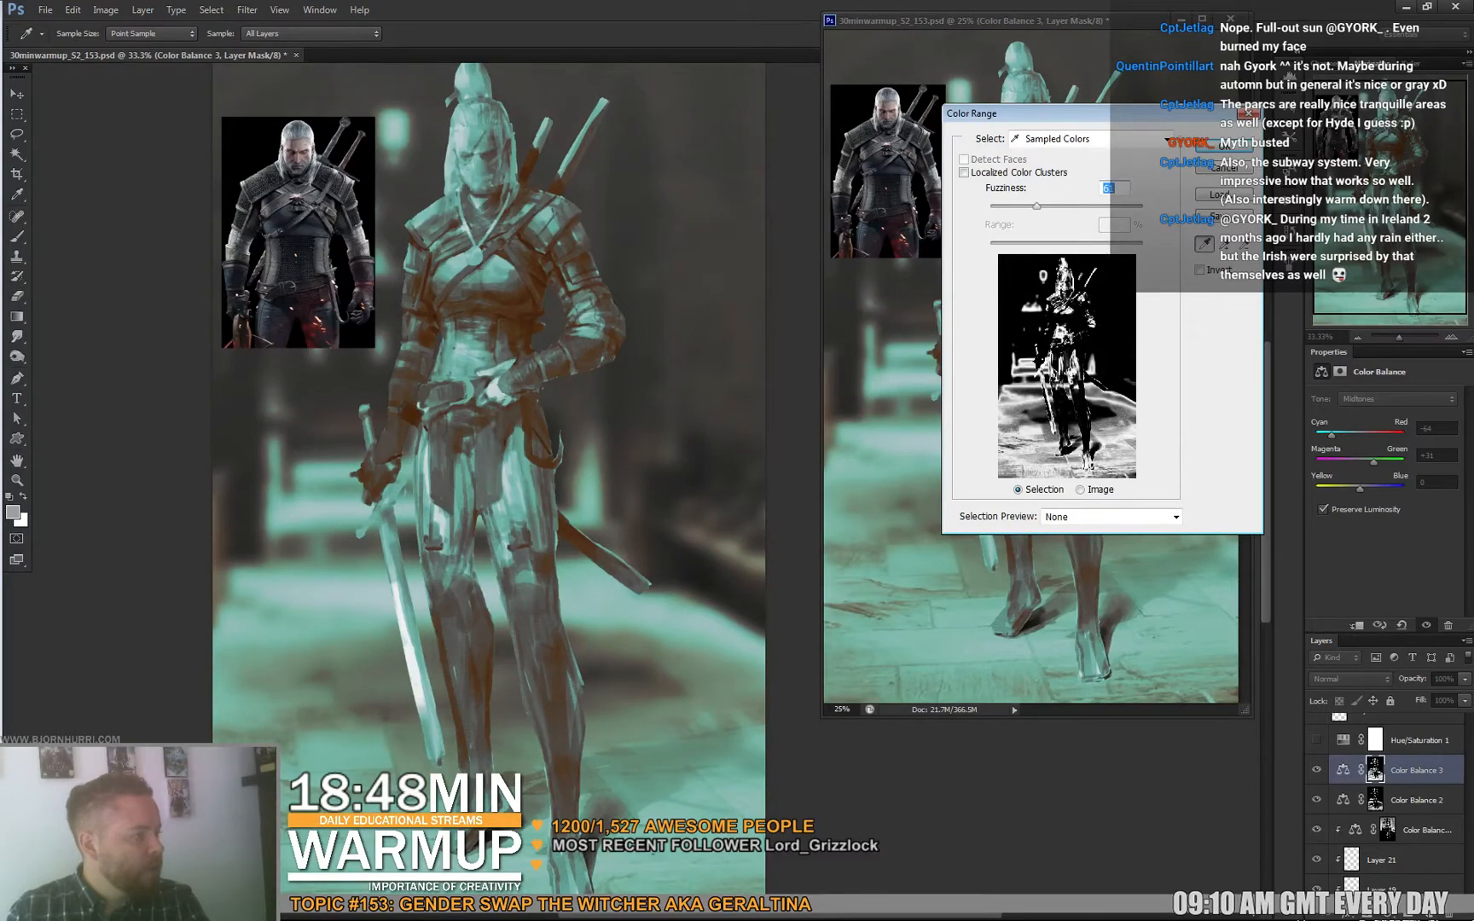
pyautogui.press('Return')
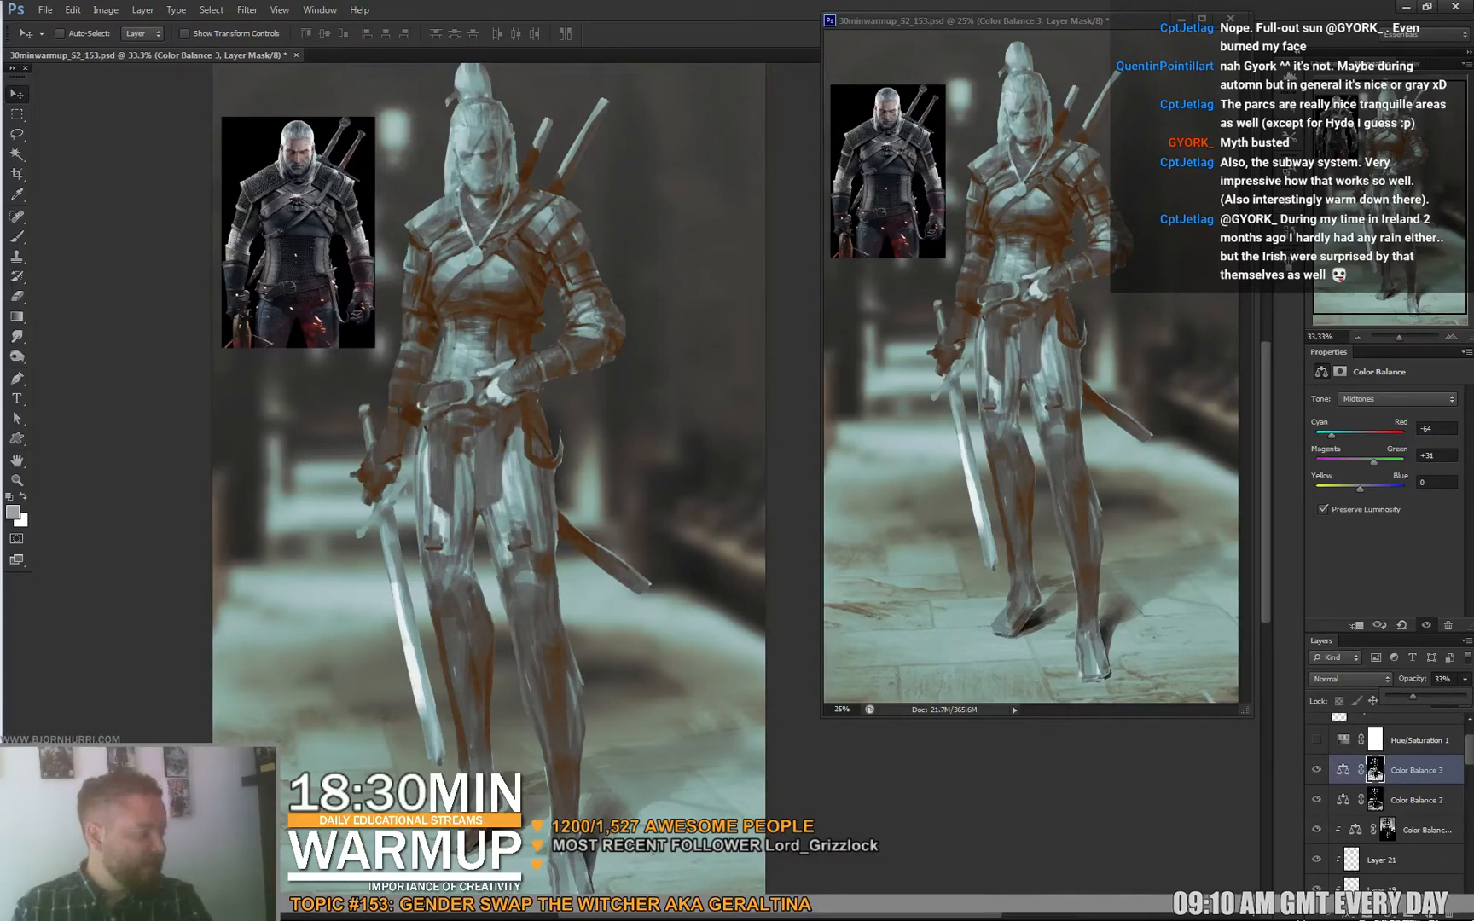
# Add a Hue/Saturation adjustment layer above Color Balance 3.
pyautogui.click(1342, 770)
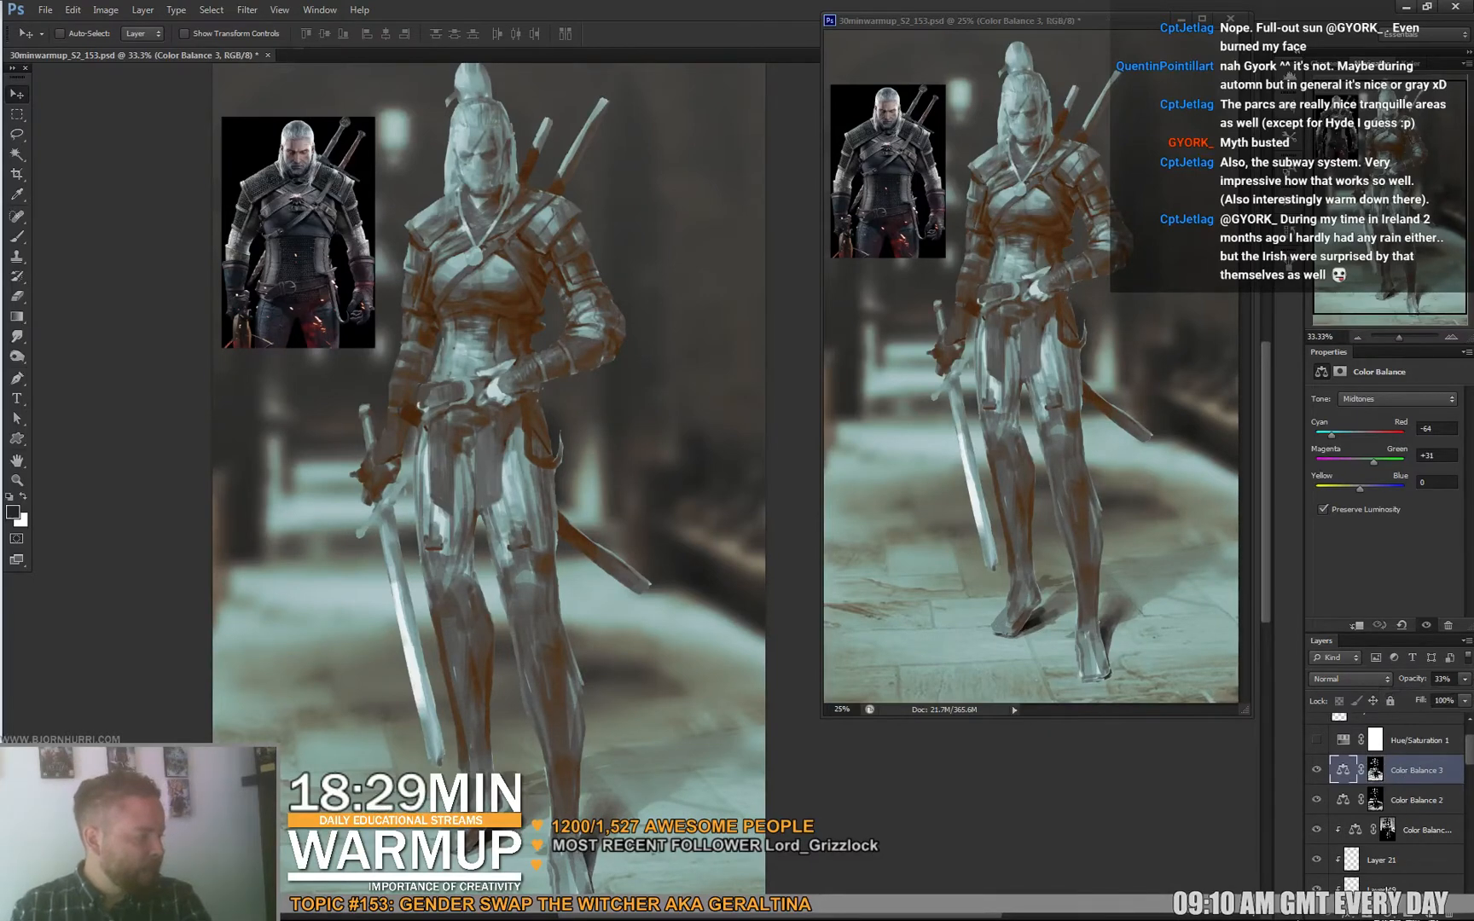
pyautogui.click(1391, 915)
pyautogui.click(1408, 742)
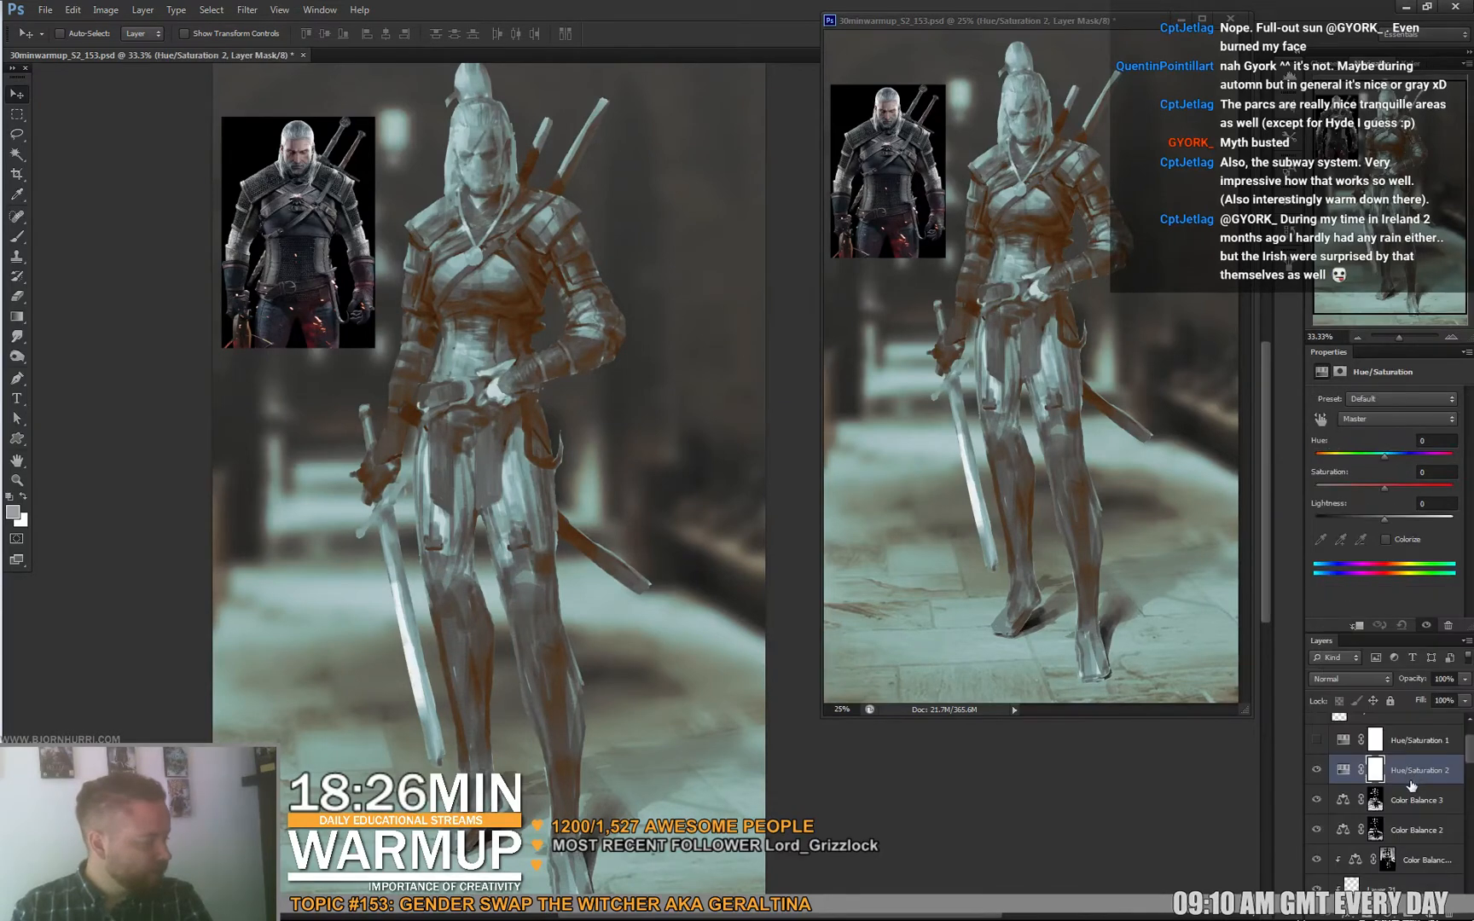
# Clip Color Balance 2, Color Balance 3 and Hue/Saturation 2 to the figure, and add a new empty layer above them.
pyautogui.keyDown('alt'); pyautogui.click(1405, 843); pyautogui.keyUp('alt')
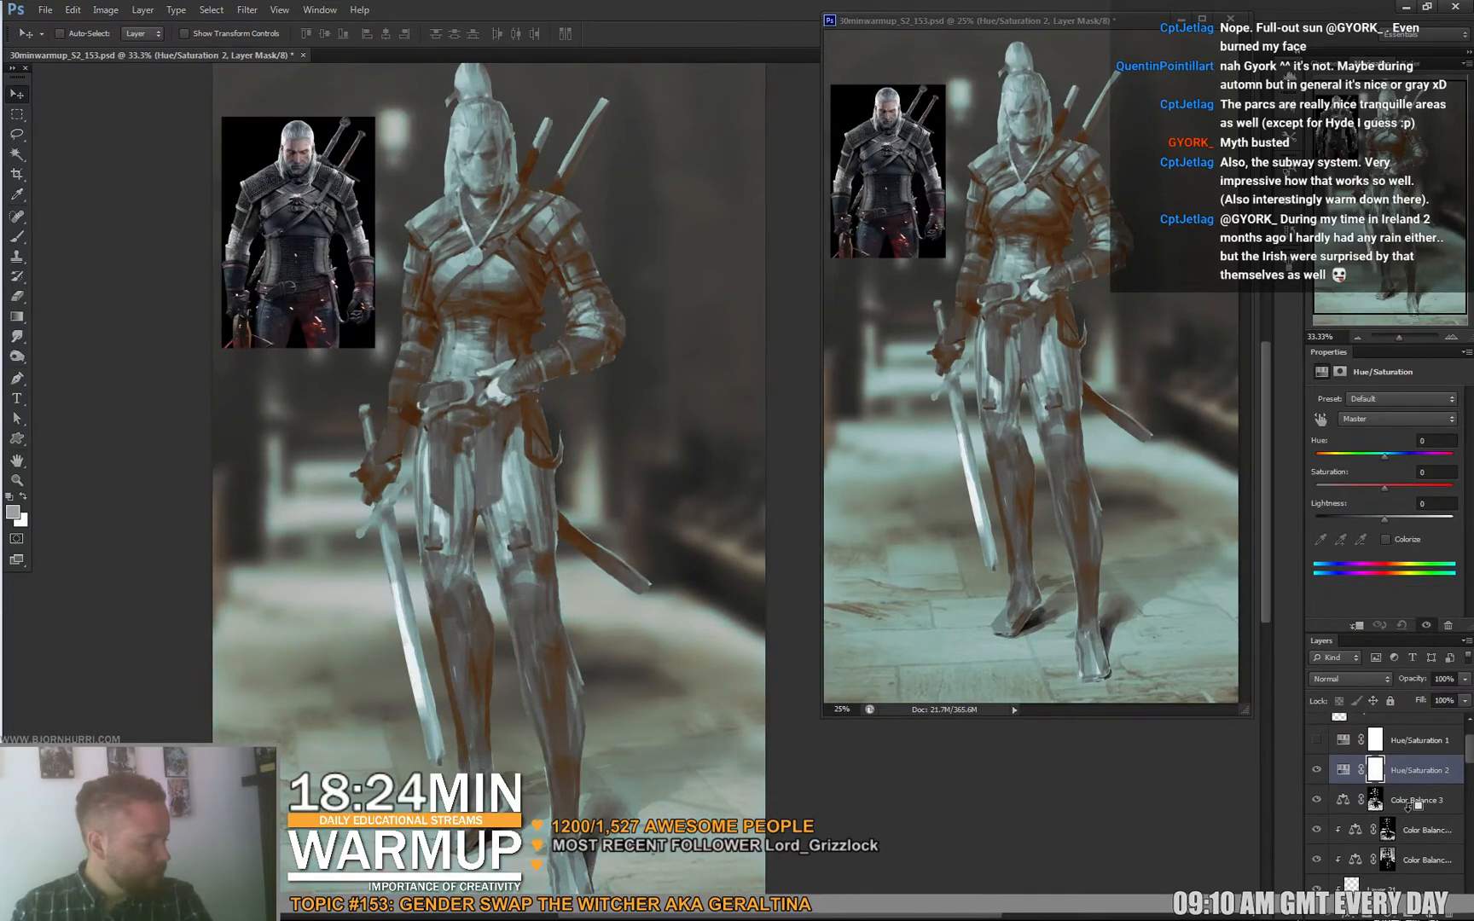
pyautogui.click(1408, 825)
pyautogui.keyDown('alt'); pyautogui.click(1407, 815); pyautogui.keyUp('alt')
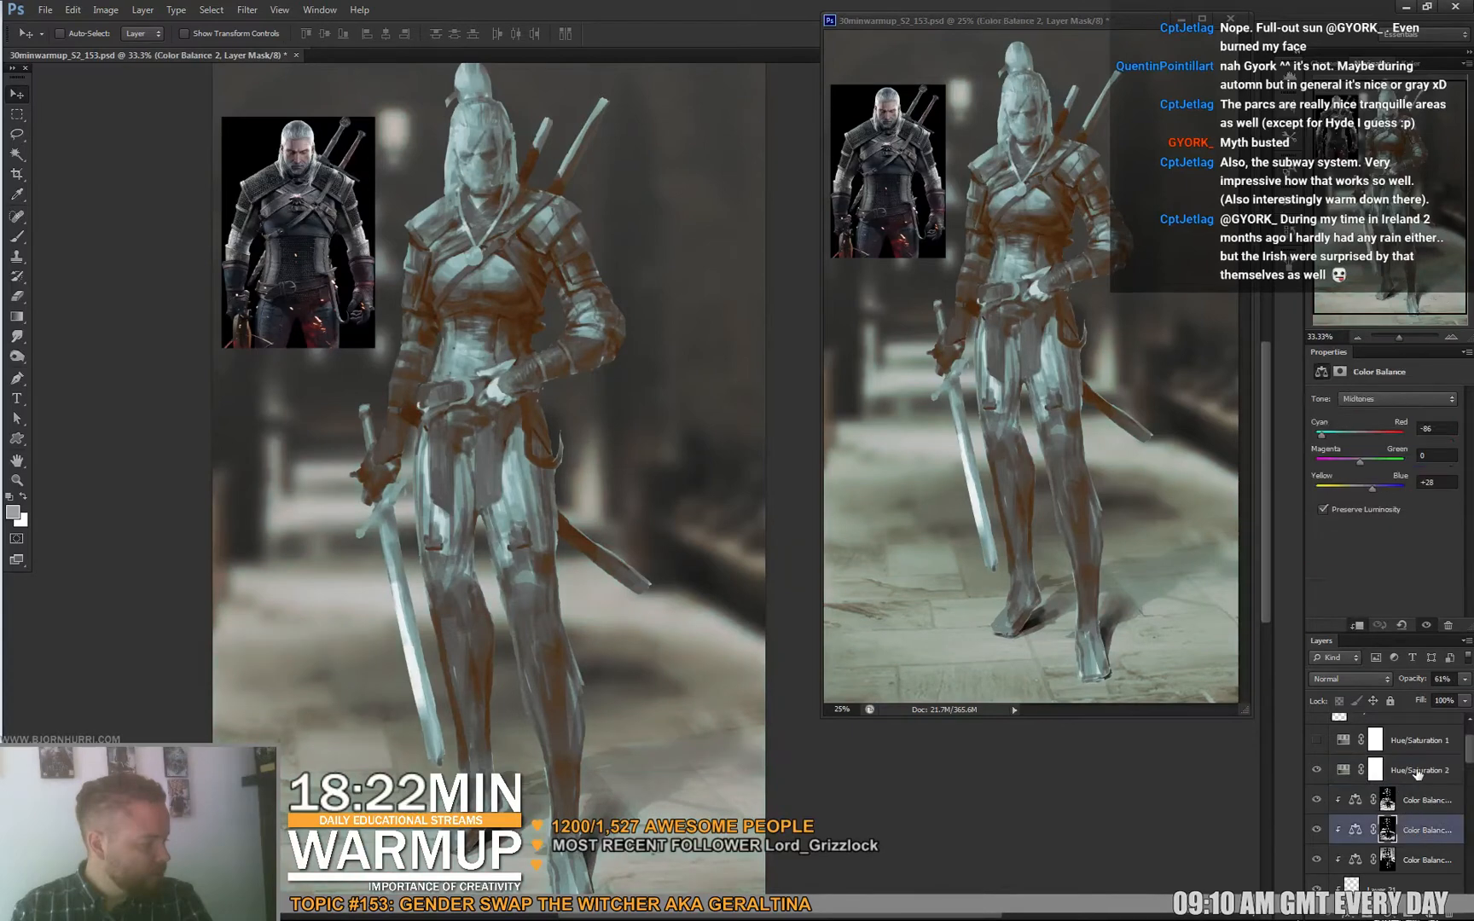
pyautogui.click(1412, 772)
pyautogui.keyDown('alt'); pyautogui.click(1409, 780); pyautogui.keyUp('alt')
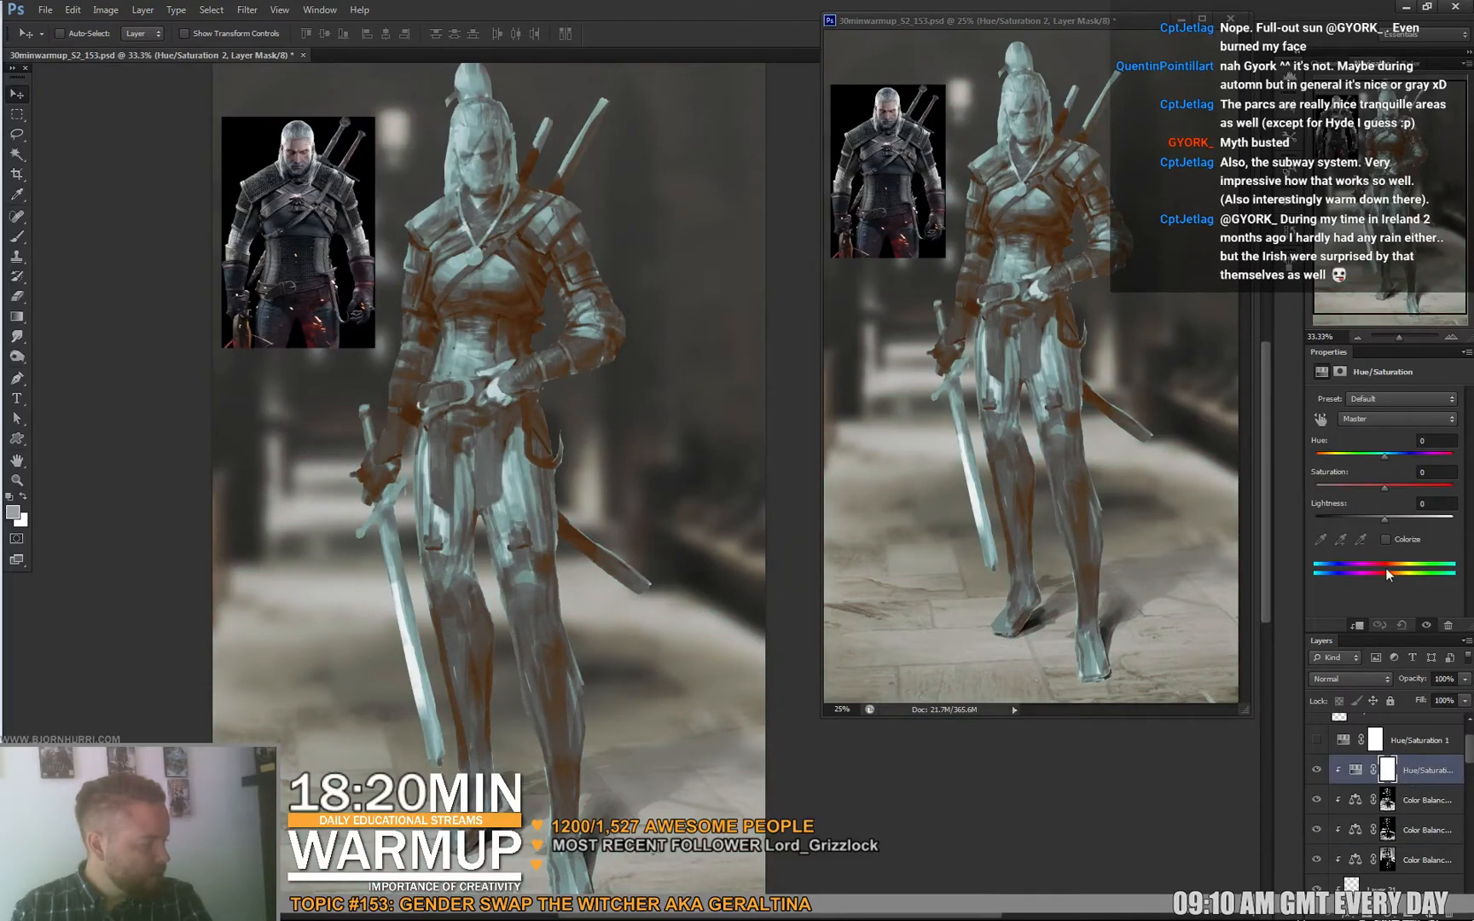
pyautogui.click(1449, 914)
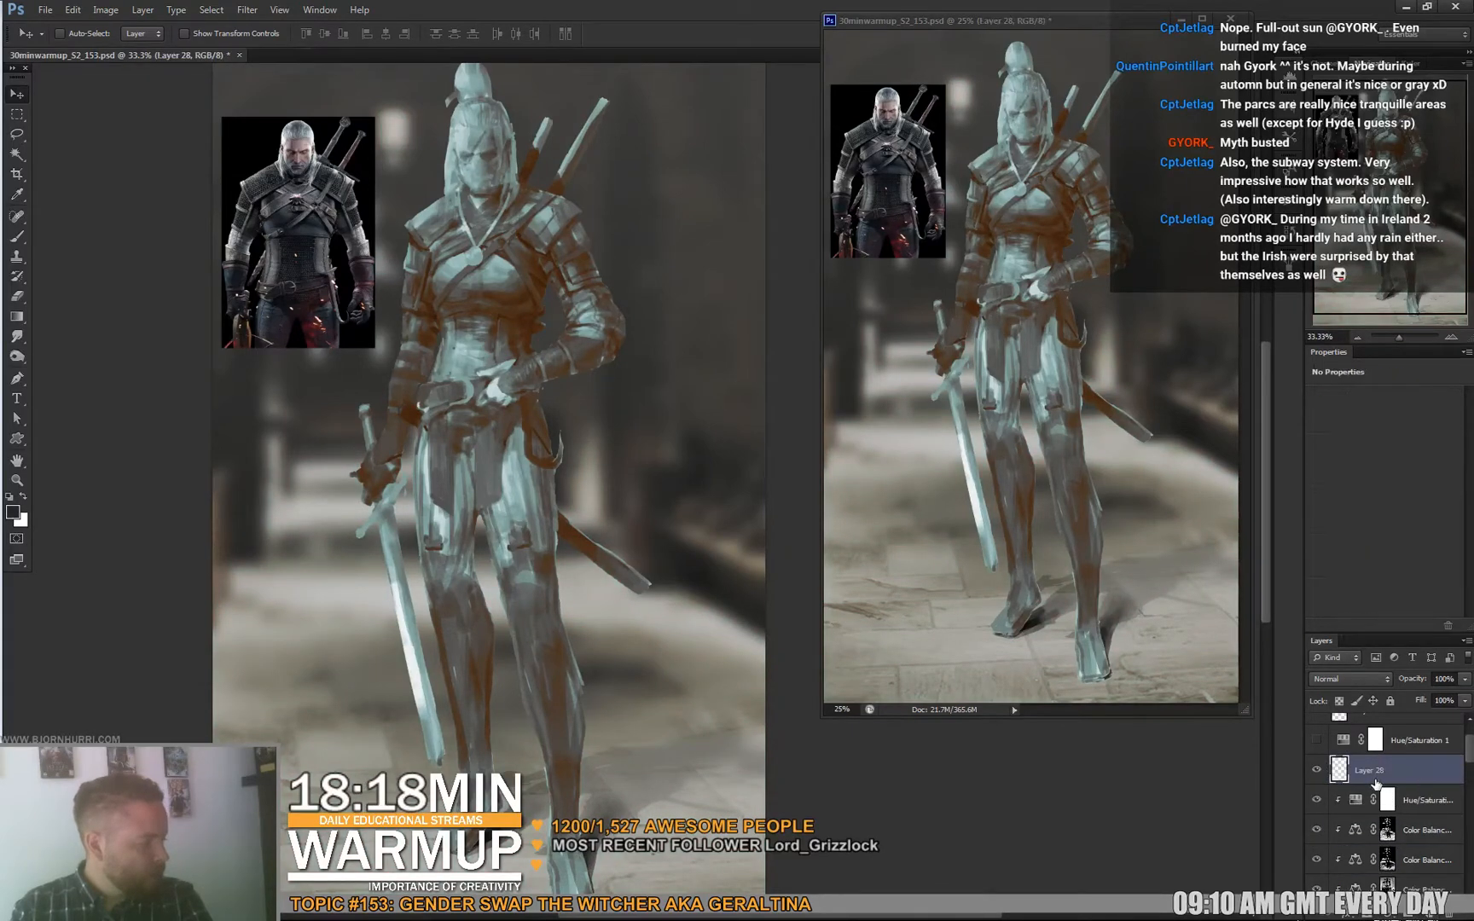
# Clip the new empty layer to the figure and set the saturation of the Hue/Saturation layer beneath it to -31.
pyautogui.keyDown('alt'); pyautogui.click(1374, 784); pyautogui.keyUp('alt')
pyautogui.click(1416, 808)
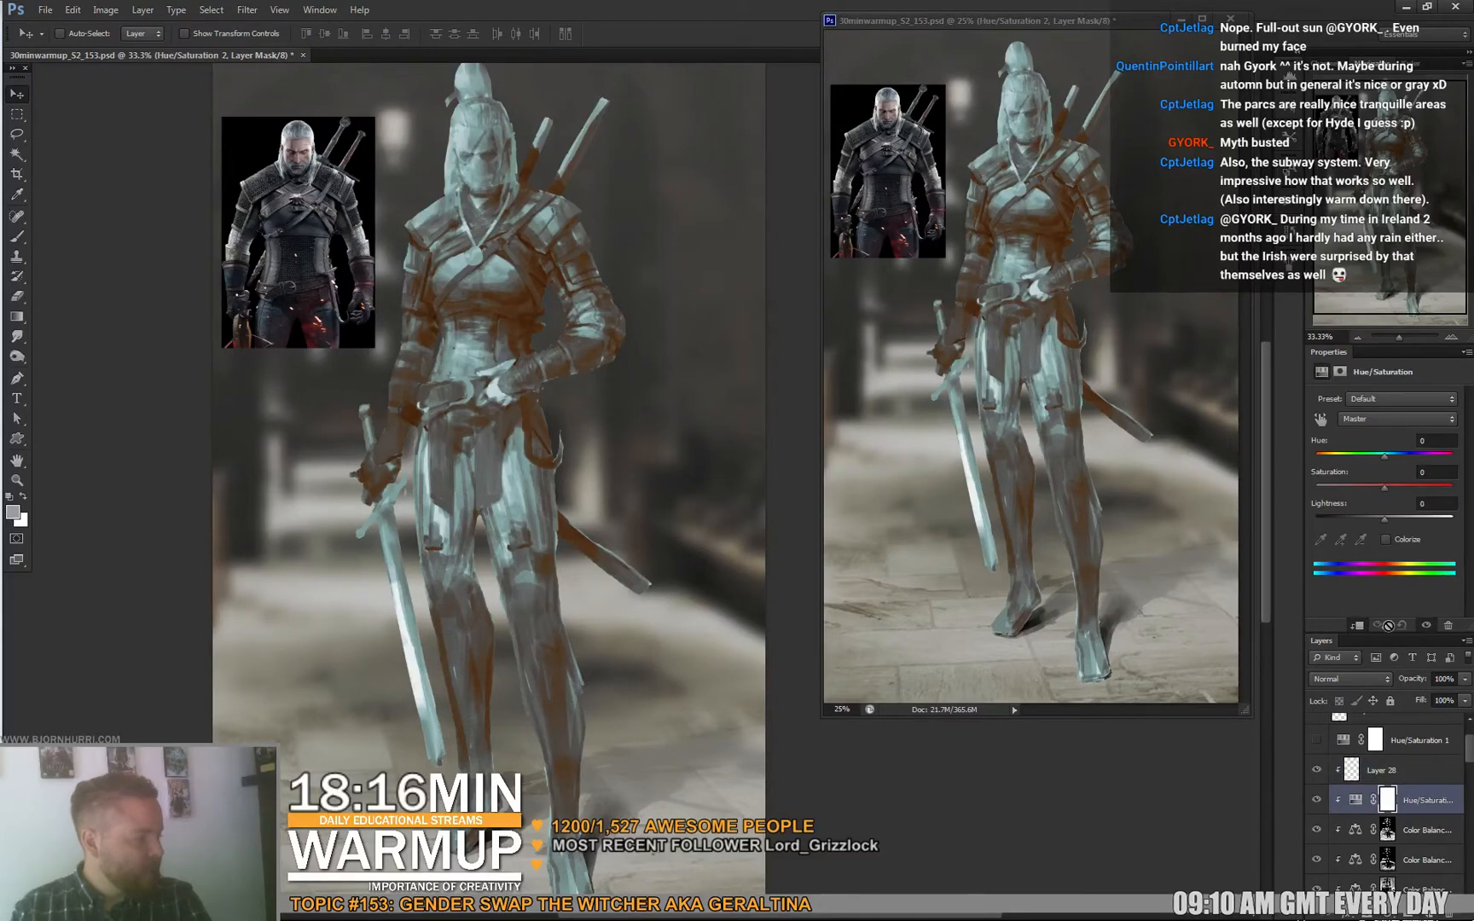
pyautogui.moveTo(1384, 487); pyautogui.dragTo(1363, 487)
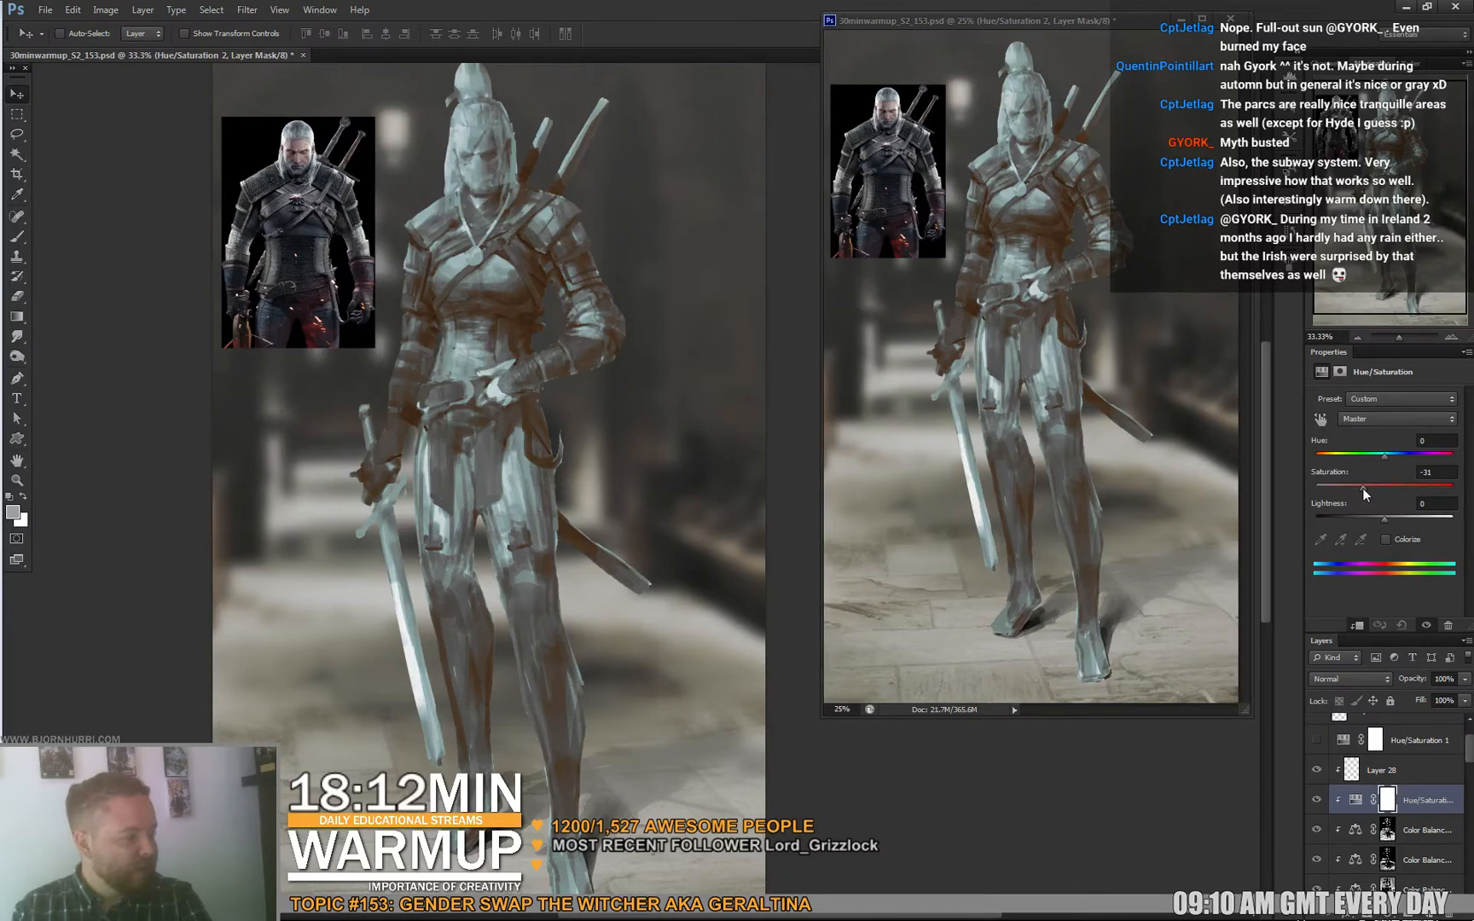
# Add a new clipped layer above the figure's Hue/Saturation adjustment, set it to Soft Light, and duplicate it.
pyautogui.click(1430, 916)
pyautogui.click(1350, 678)
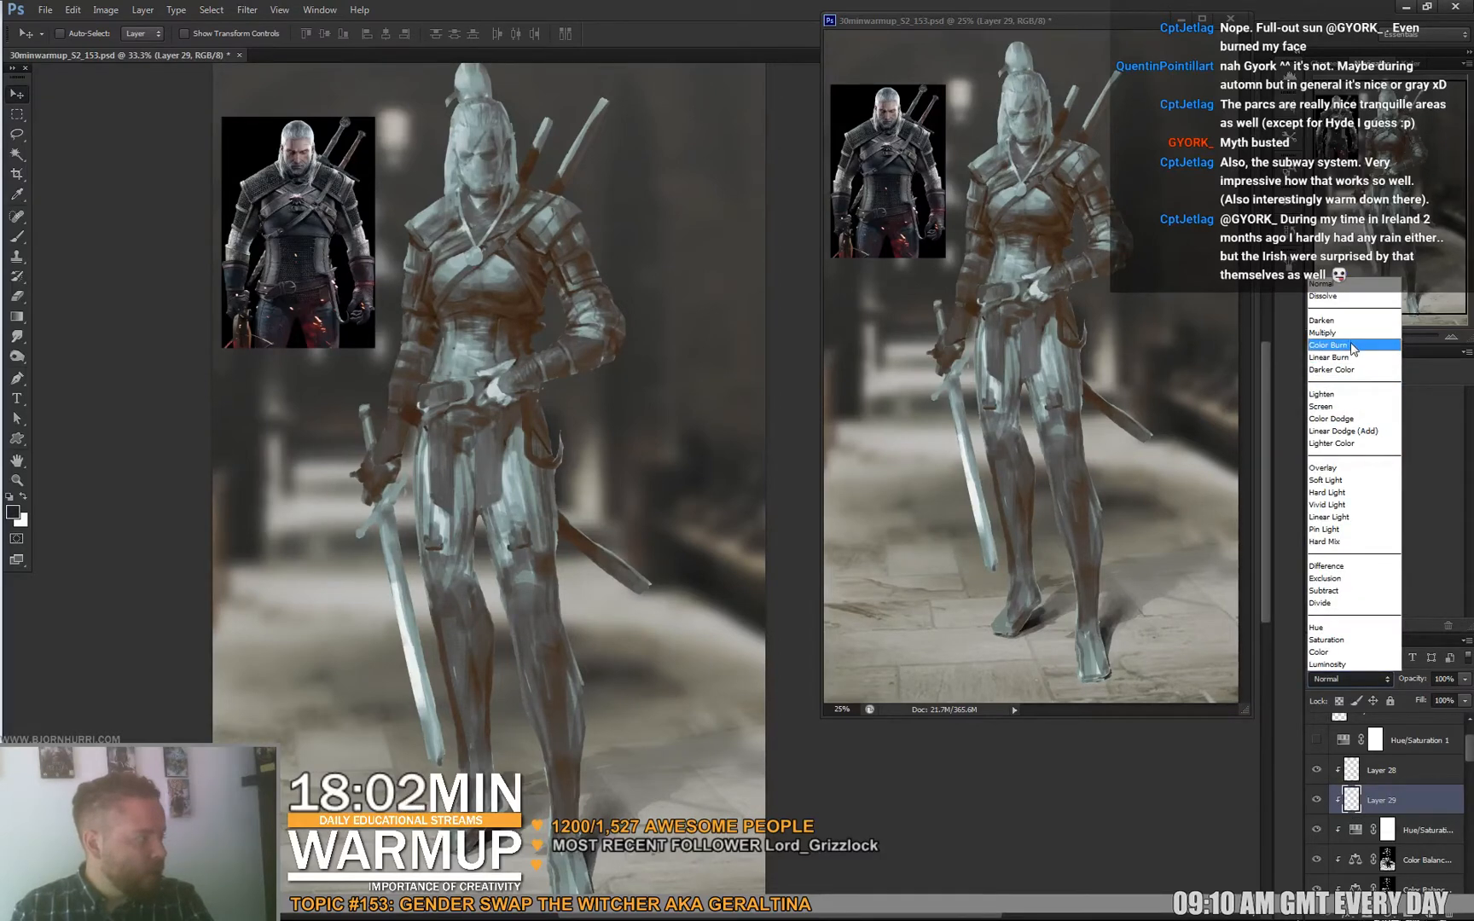
pyautogui.click(1344, 481)
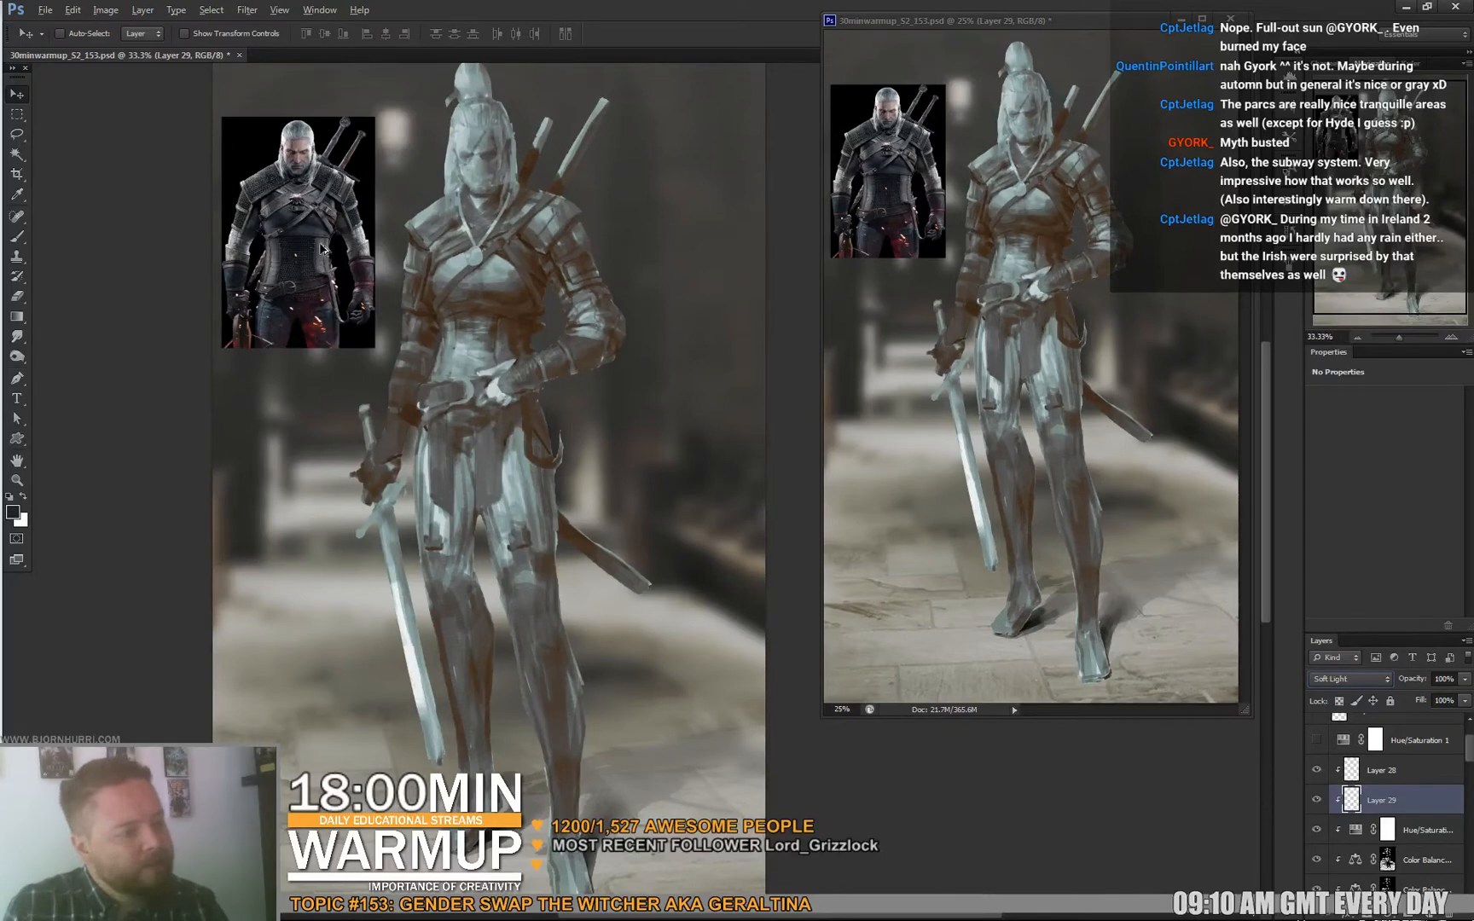
pyautogui.hotkey('ctrl', 'j')
# With a 93 px brush, paint dark blue-grey over the chest, shoulder armour, gloved hand and upper thigh on the Soft Light copy.
pyautogui.press('b')
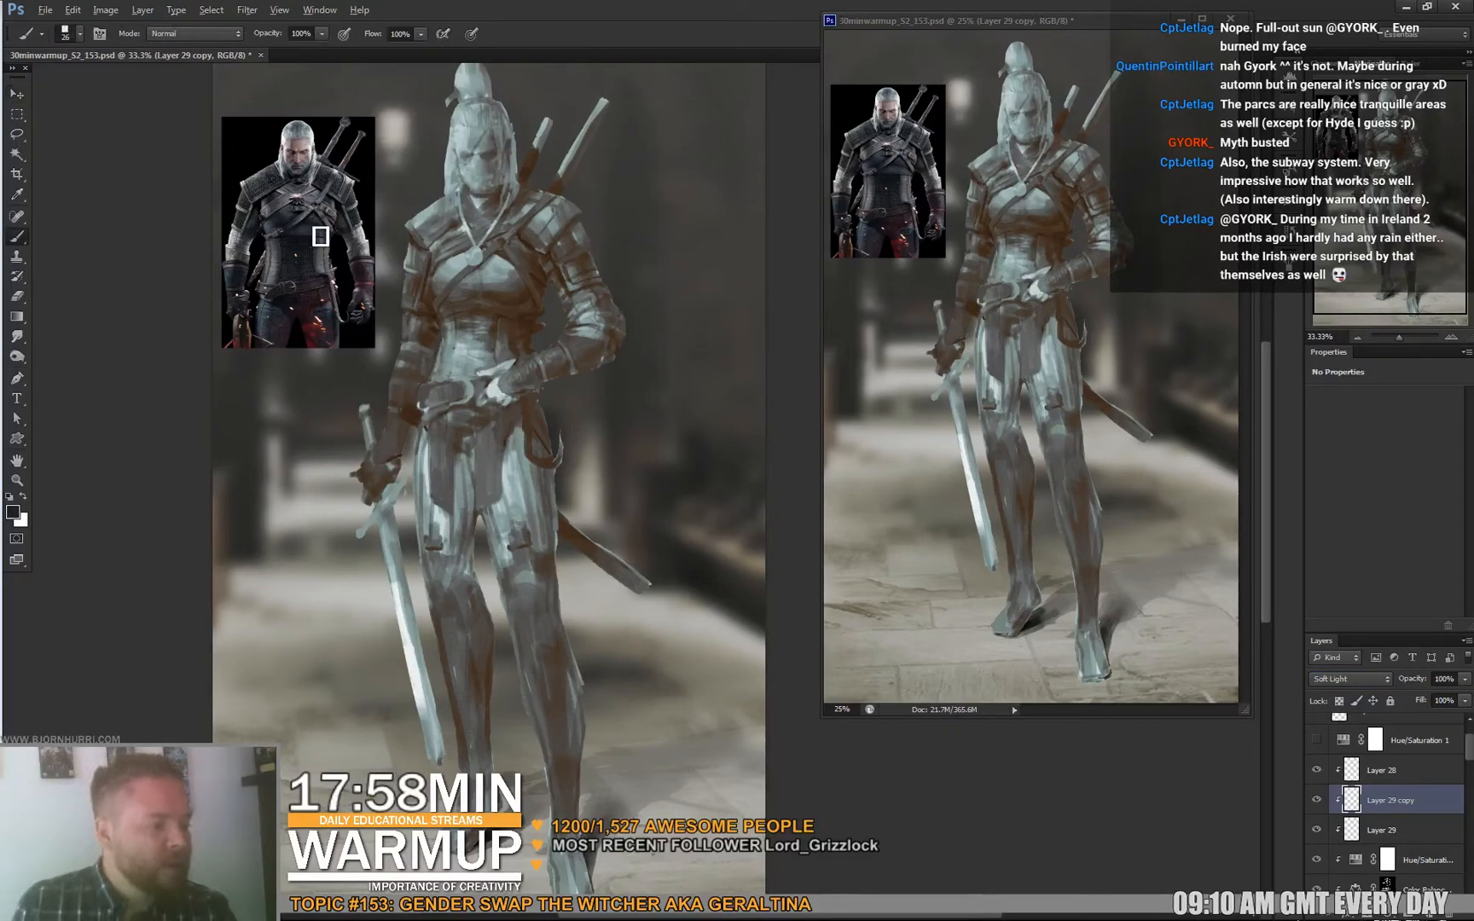
pyautogui.rightClick(533, 288)
pyautogui.write('93')
pyautogui.press('Return')
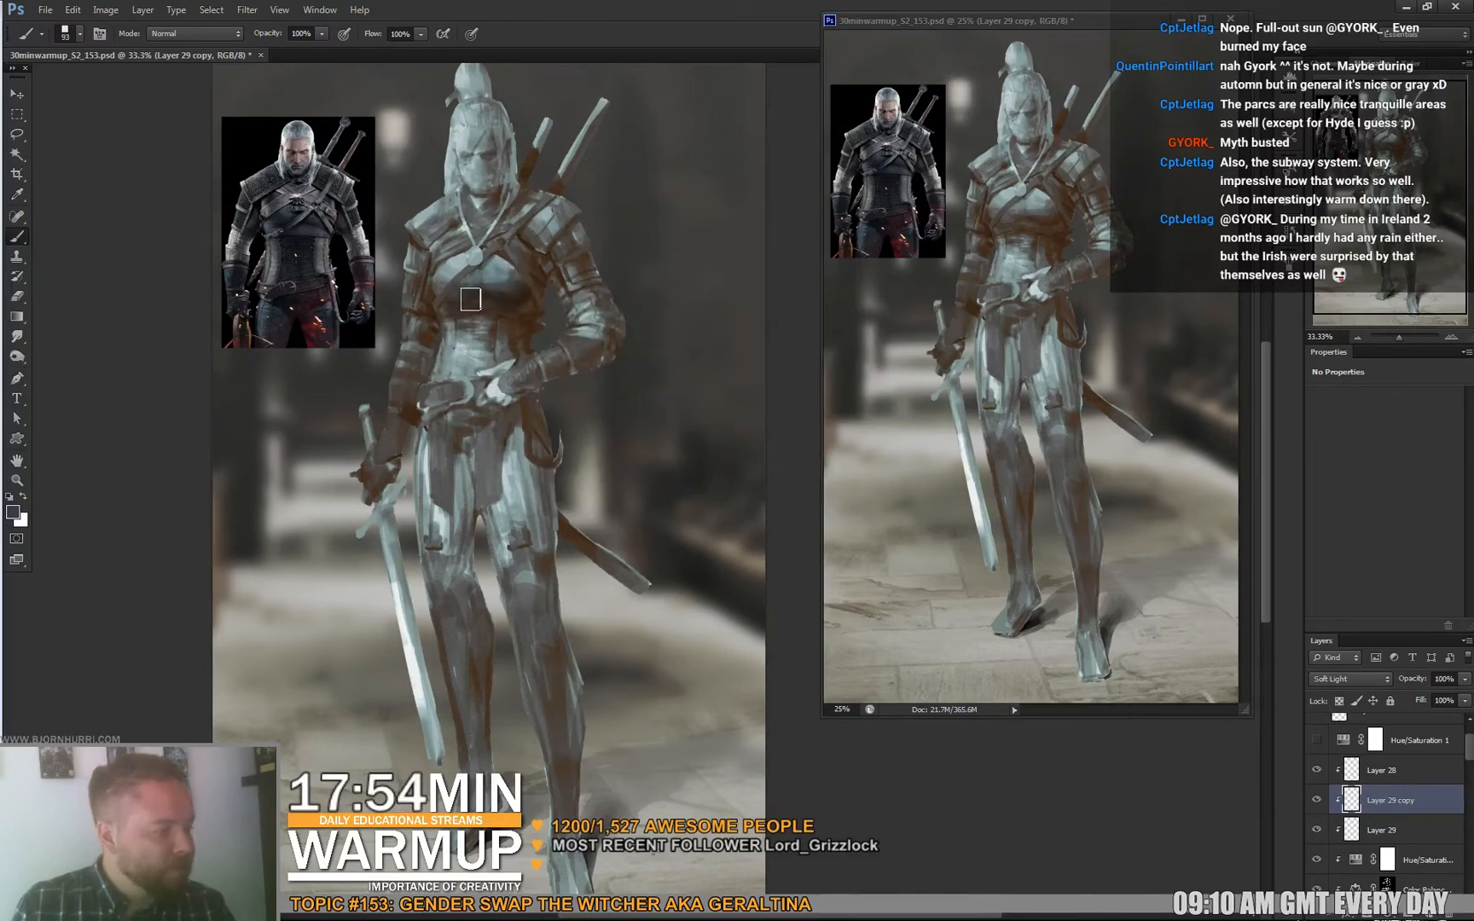
pyautogui.moveTo(462, 262)
pyautogui.mouseDown()
pyautogui.moveTo(430, 245)
pyautogui.moveTo(410, 220)
pyautogui.moveTo(456, 243)
pyautogui.mouseUp()
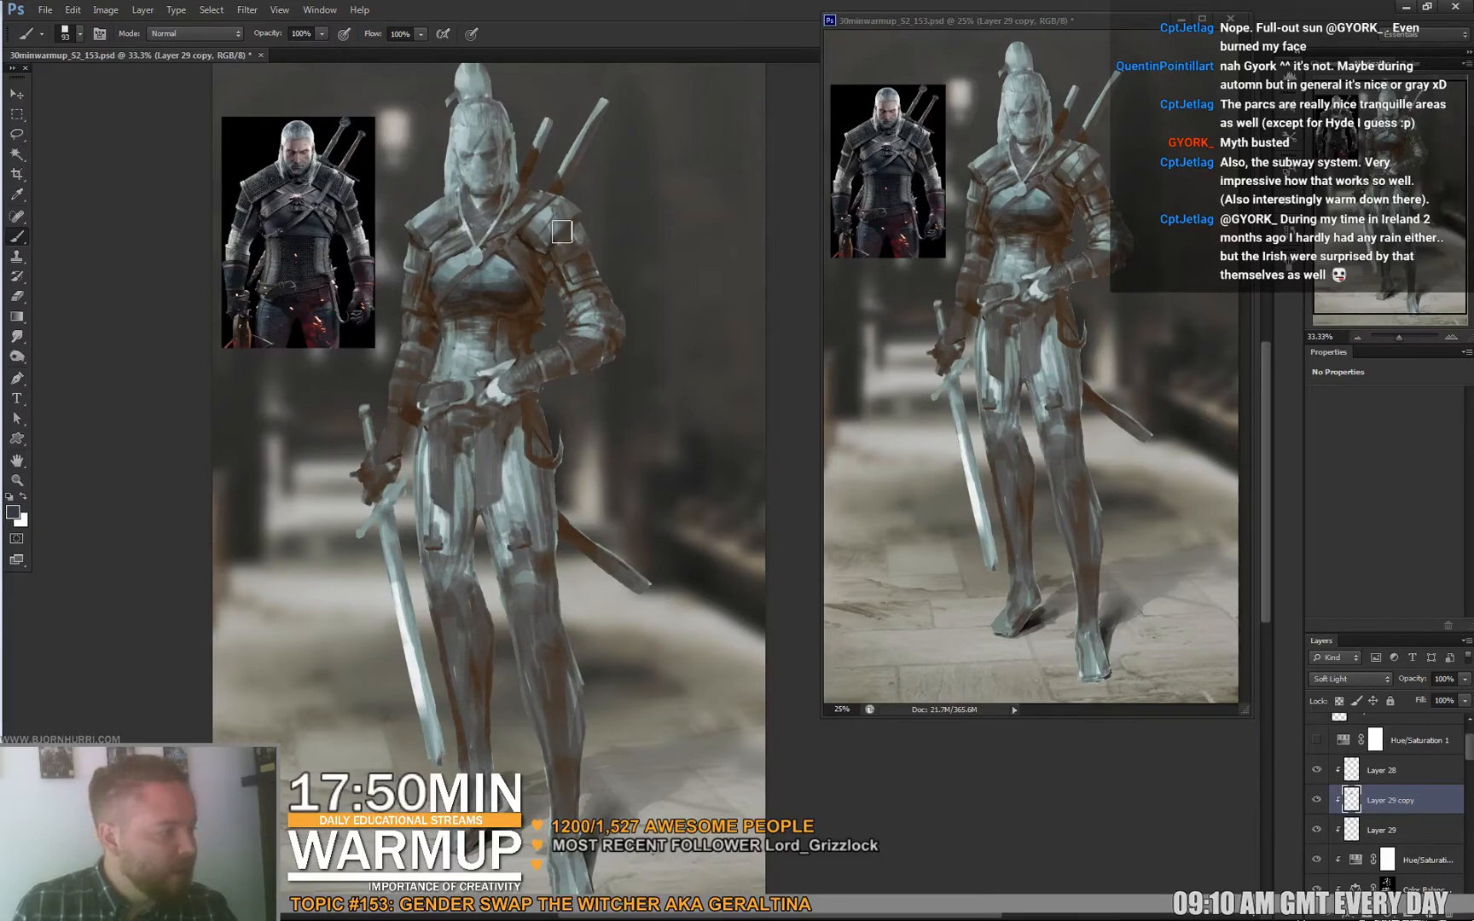
pyautogui.moveTo(559, 227); pyautogui.dragTo(560, 242)
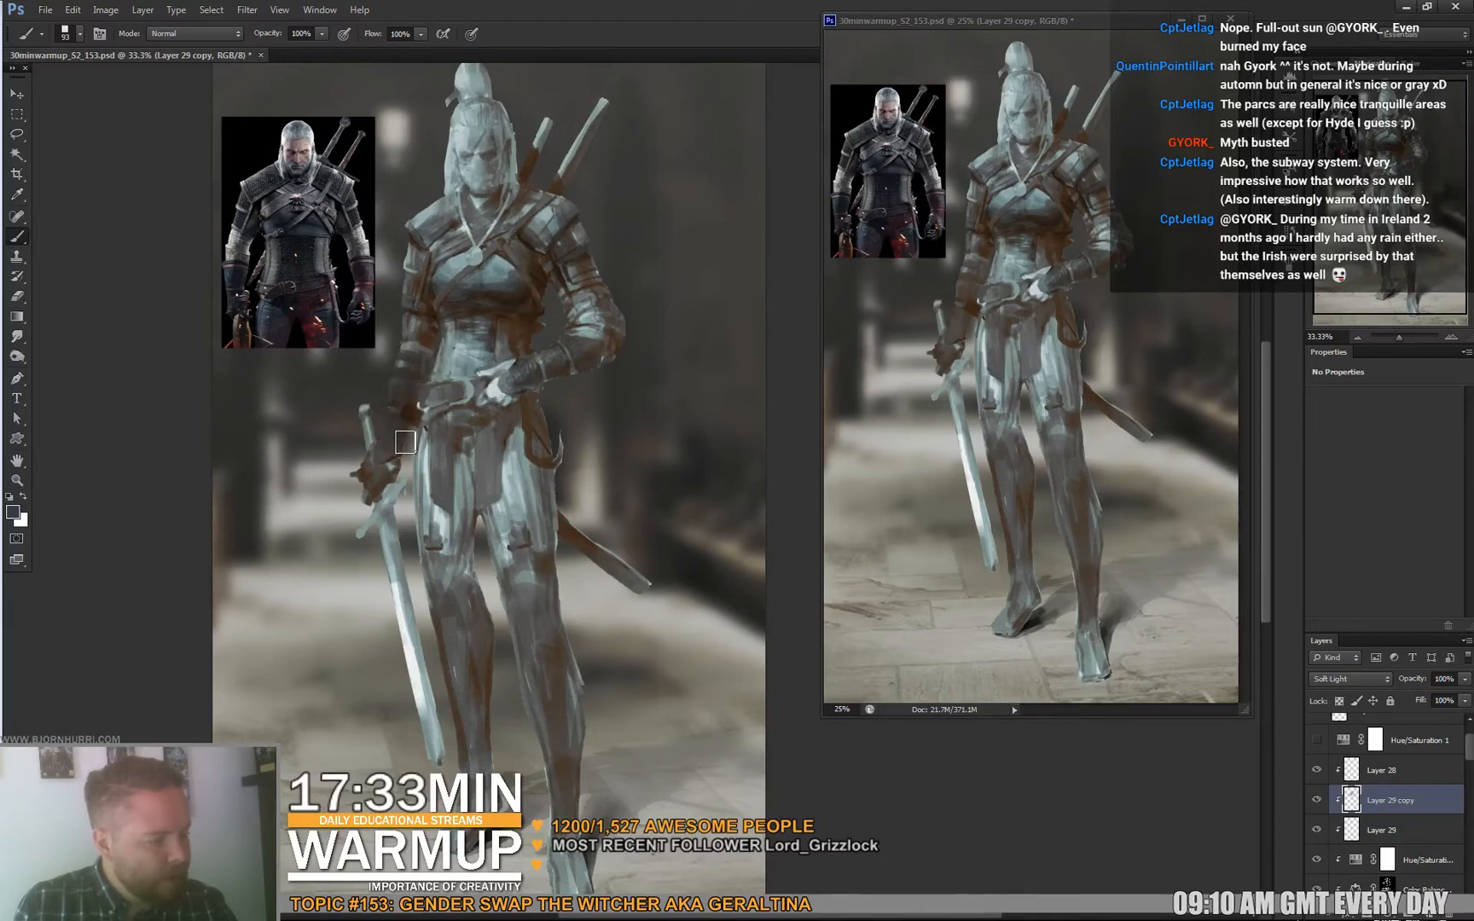
pyautogui.moveTo(376, 465); pyautogui.dragTo(392, 473)
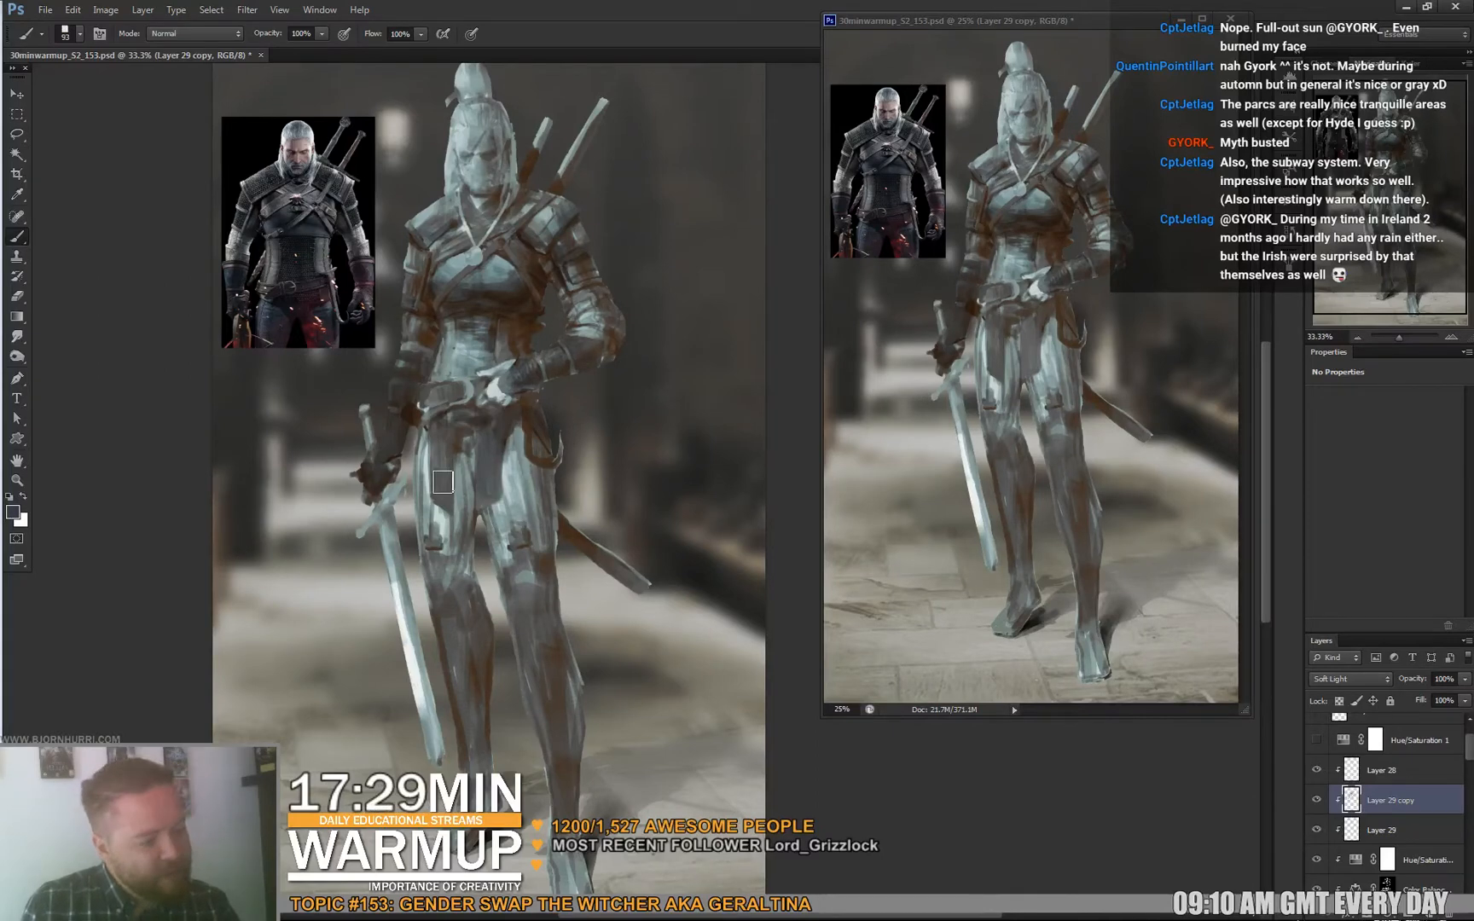
pyautogui.moveTo(449, 430); pyautogui.dragTo(451, 478)
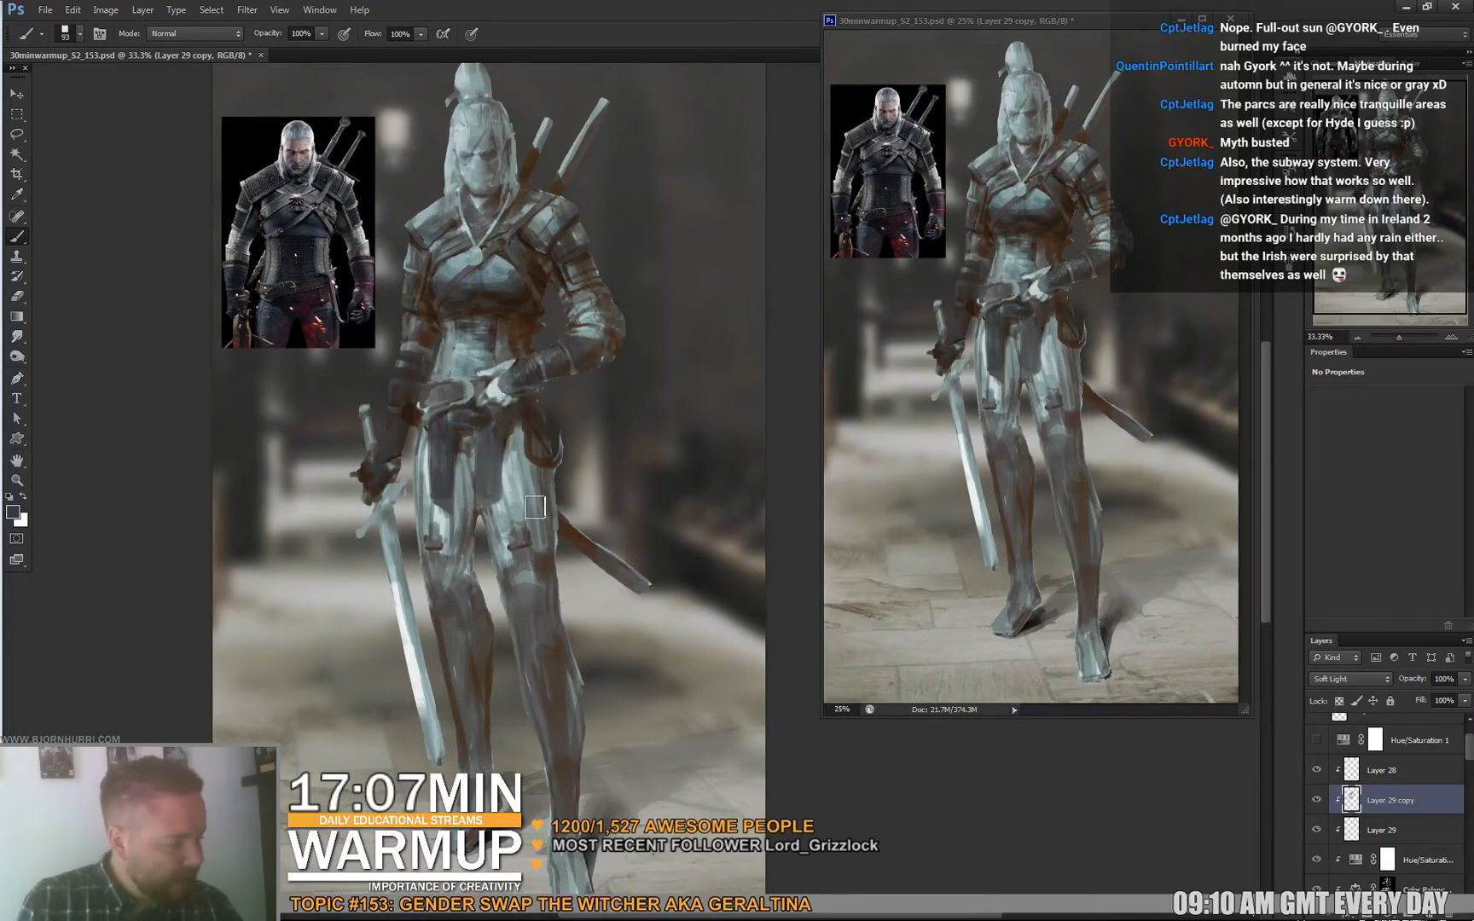
# Enlarge the brush and darken both boots and the tip of the scabbard with broad dark strokes.
pyautogui.rightClick(529, 483)
pyautogui.click(645, 545)
pyautogui.press('Return')
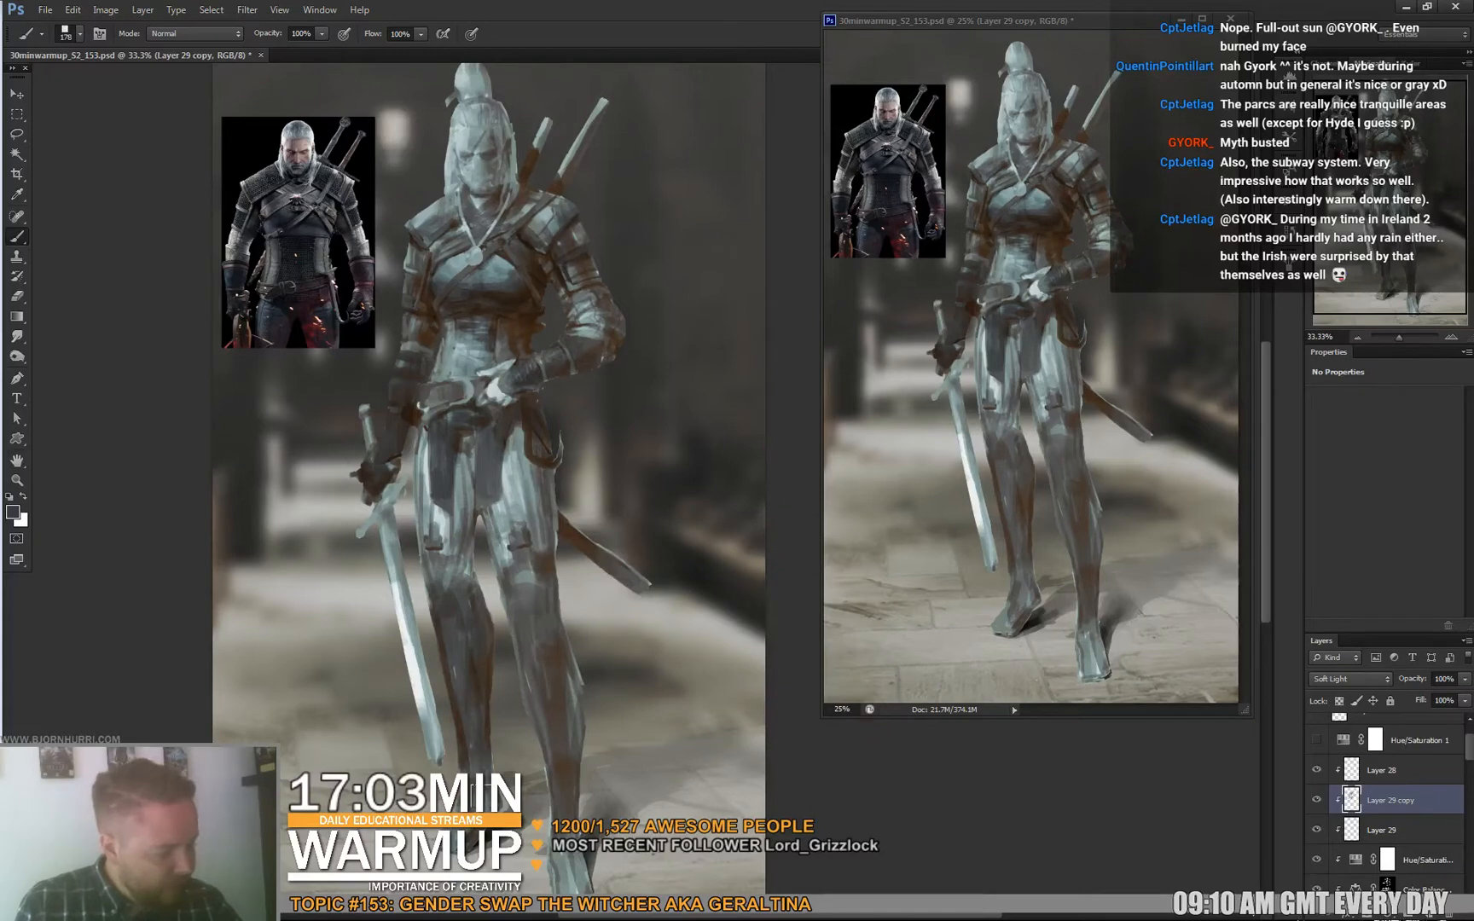
pyautogui.moveTo(567, 787)
pyautogui.mouseDown()
pyautogui.moveTo(511, 601)
pyautogui.moveTo(536, 588)
pyautogui.moveTo(567, 647)
pyautogui.moveTo(558, 720)
pyautogui.moveTo(509, 590)
pyautogui.moveTo(516, 549)
pyautogui.mouseUp()
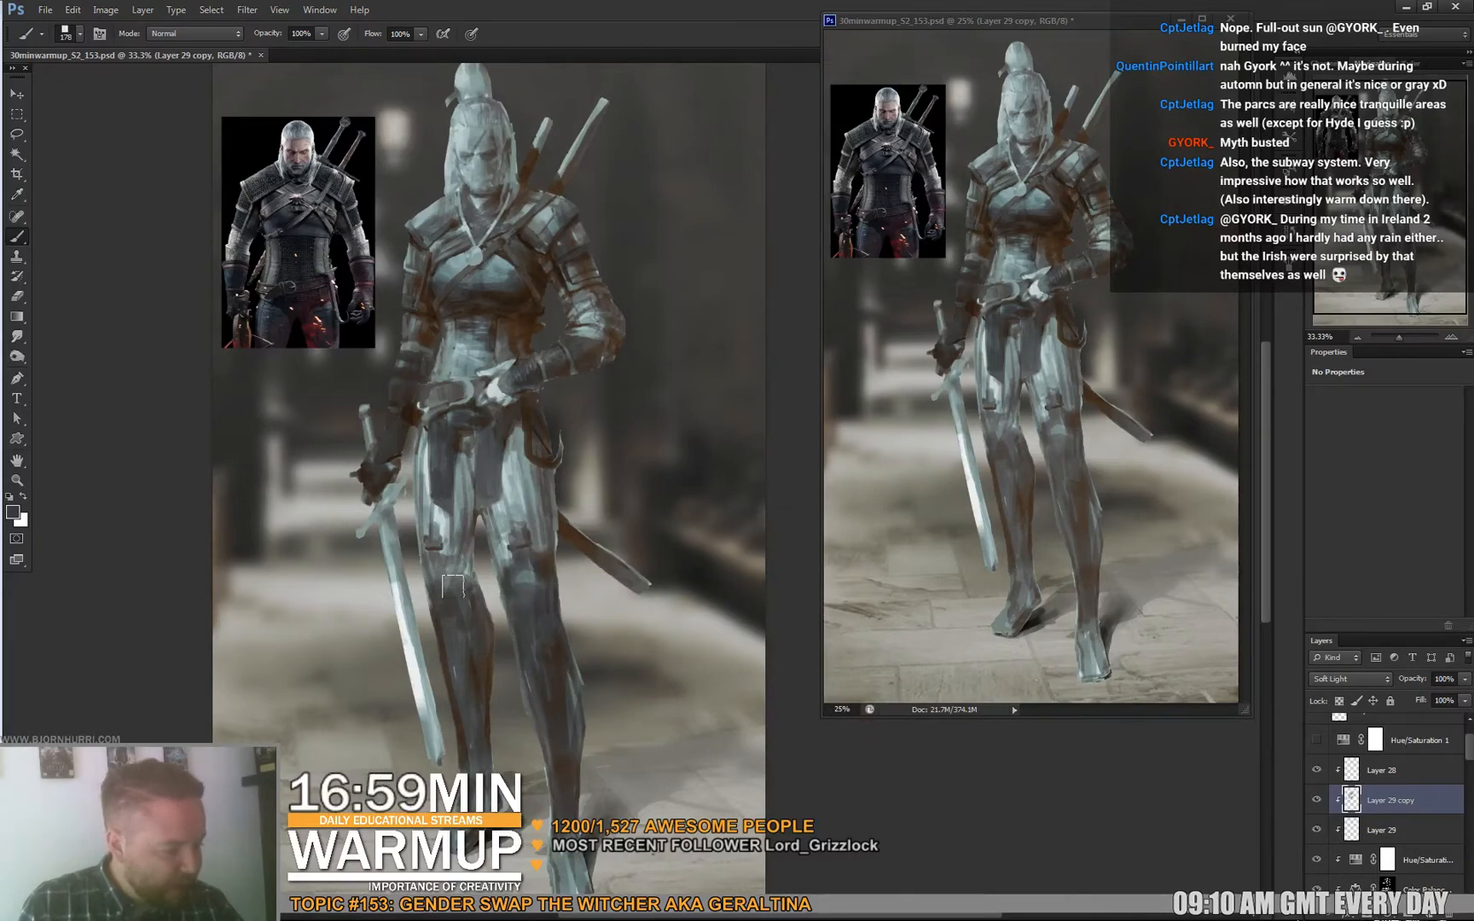
pyautogui.moveTo(454, 594); pyautogui.dragTo(431, 558)
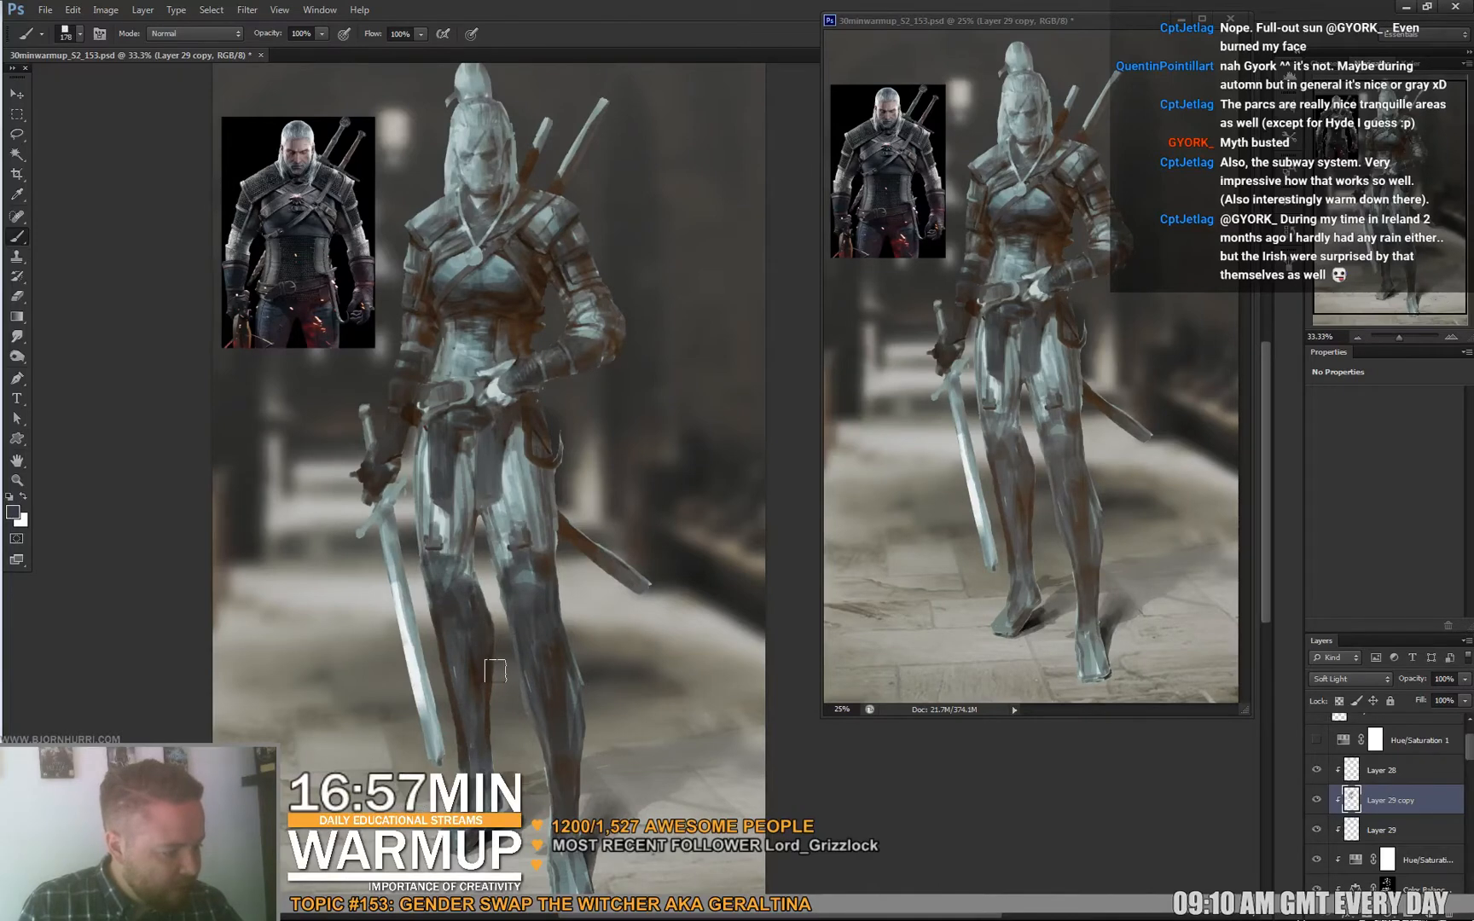
pyautogui.moveTo(590, 543)
pyautogui.mouseDown()
pyautogui.moveTo(566, 524)
pyautogui.moveTo(640, 584)
pyautogui.mouseUp()
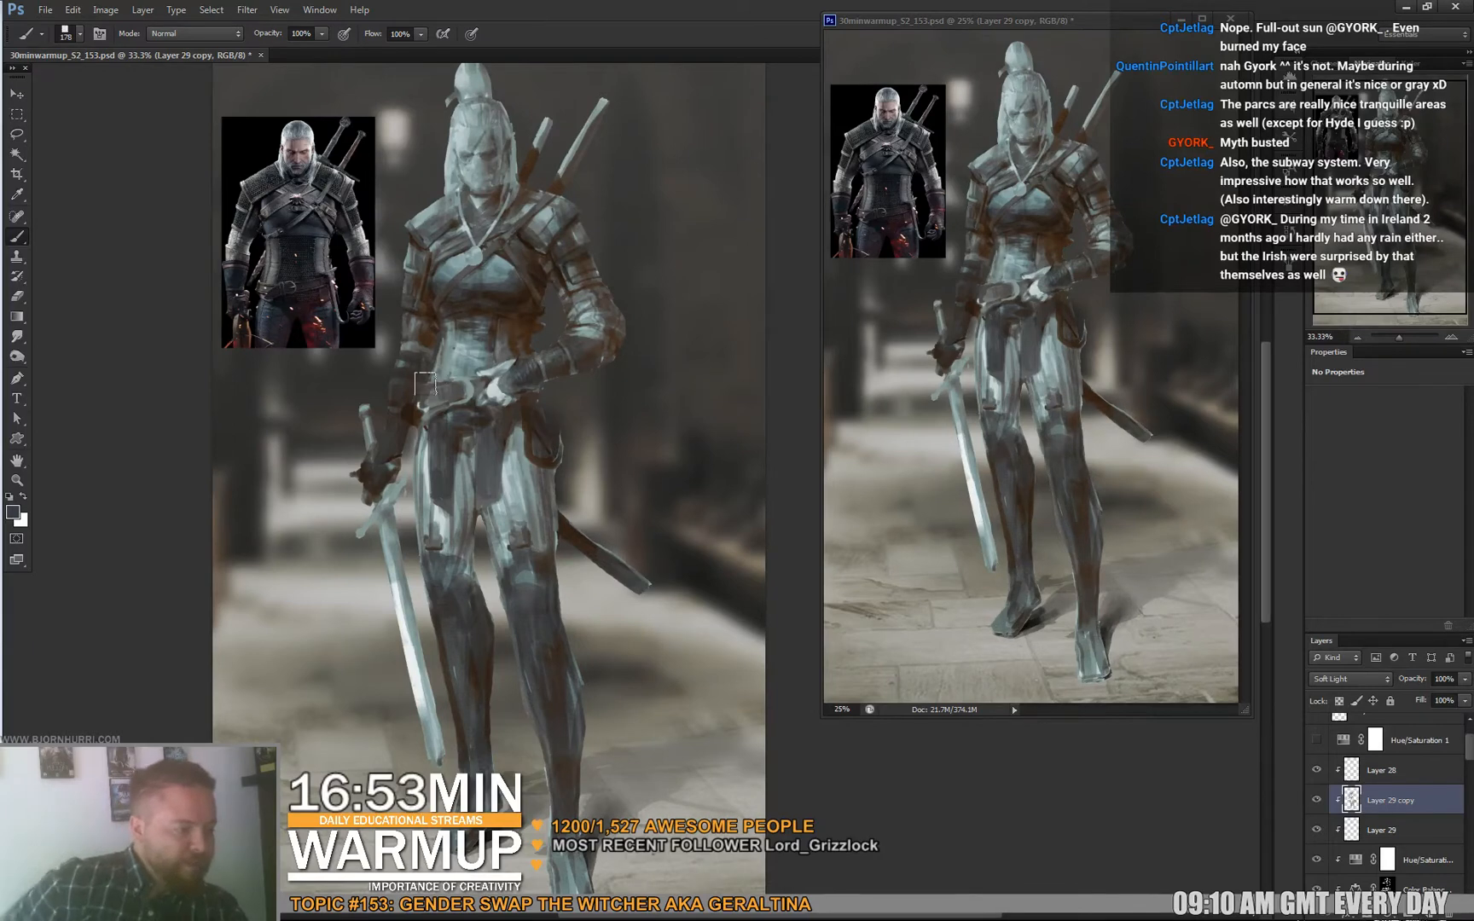
# Reduce the brush to 59 px and darken the belt area.
pyautogui.rightClick(559, 411)
pyautogui.click(615, 442)
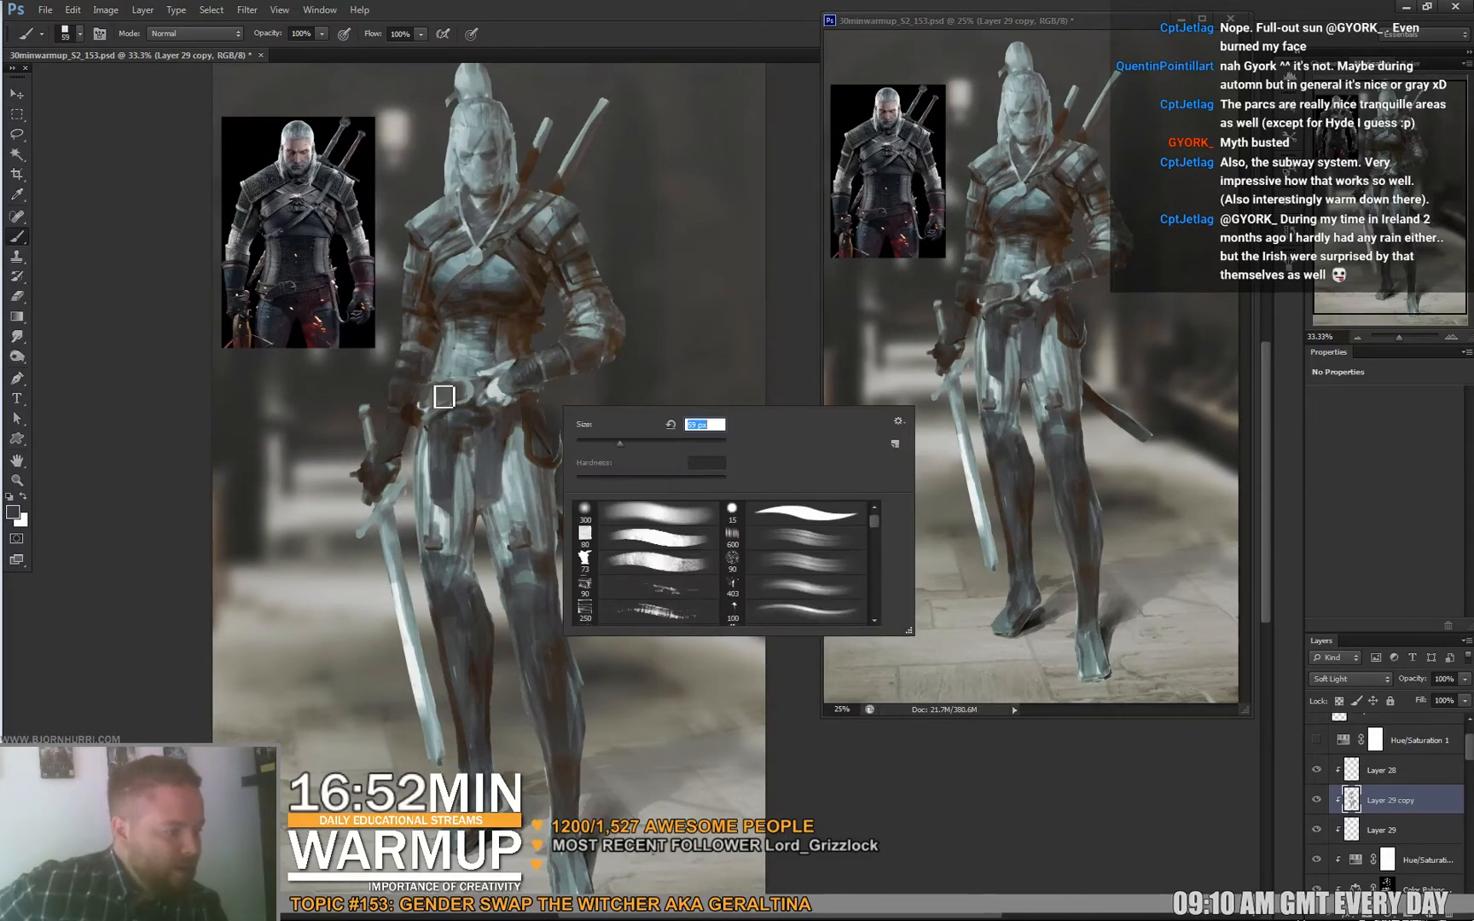
pyautogui.click(443, 398)
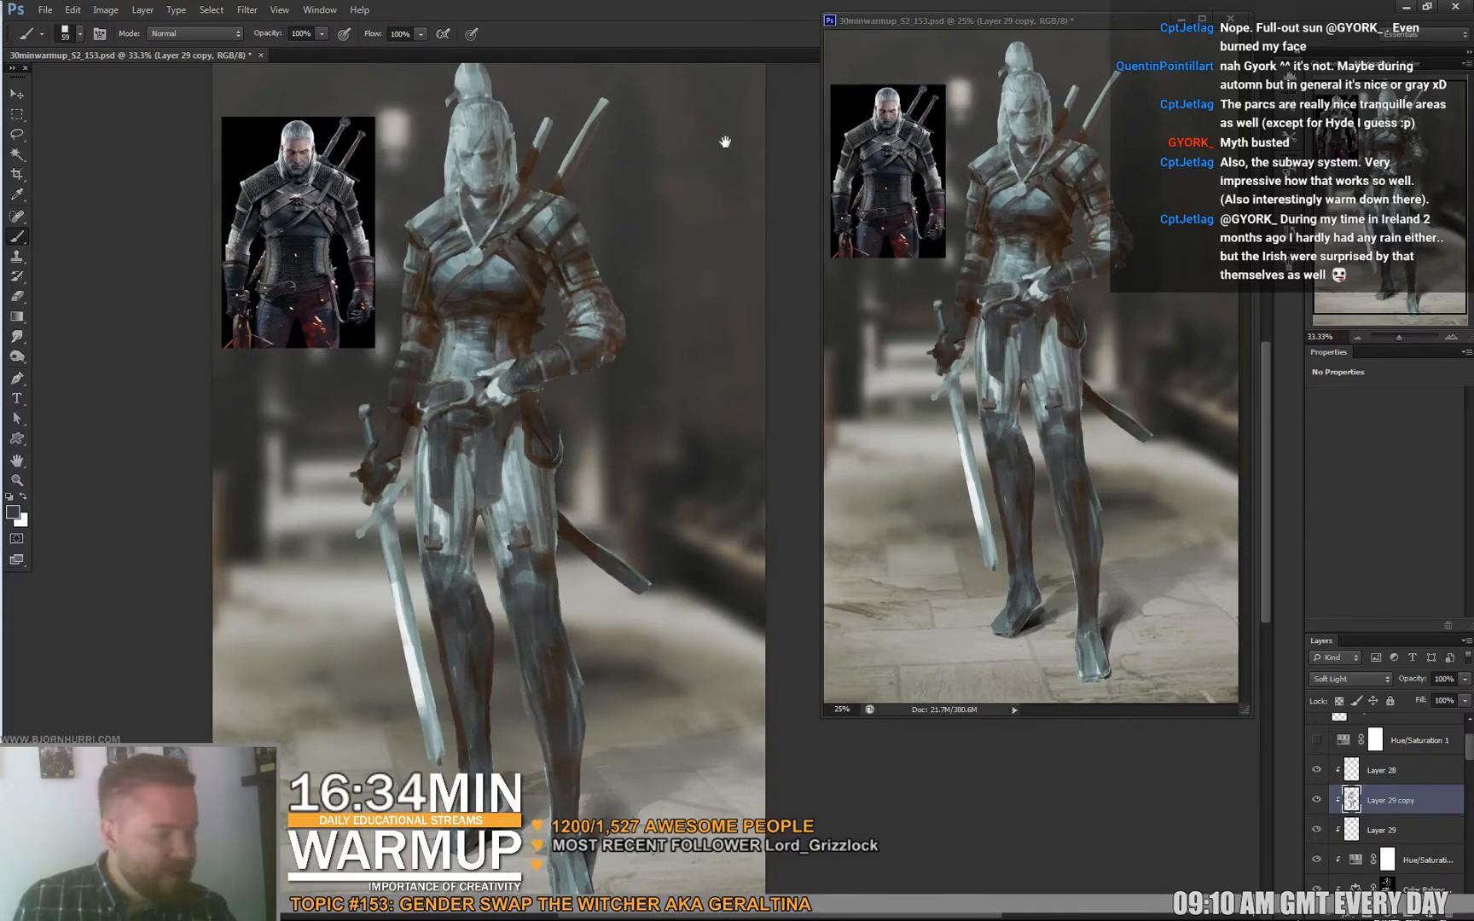
pyautogui.press('e')
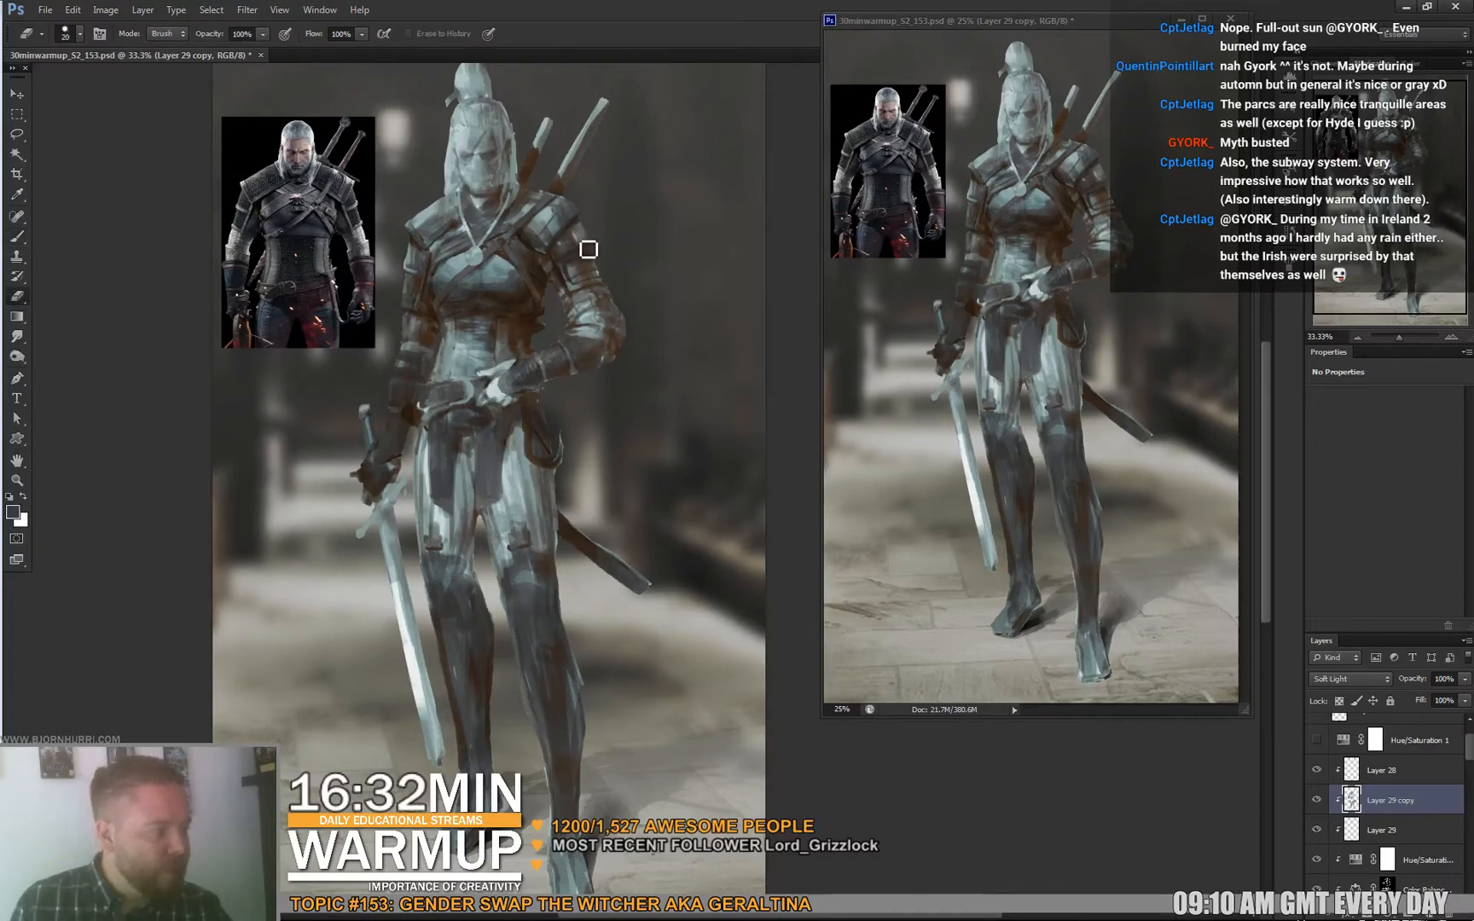
pyautogui.press('b')
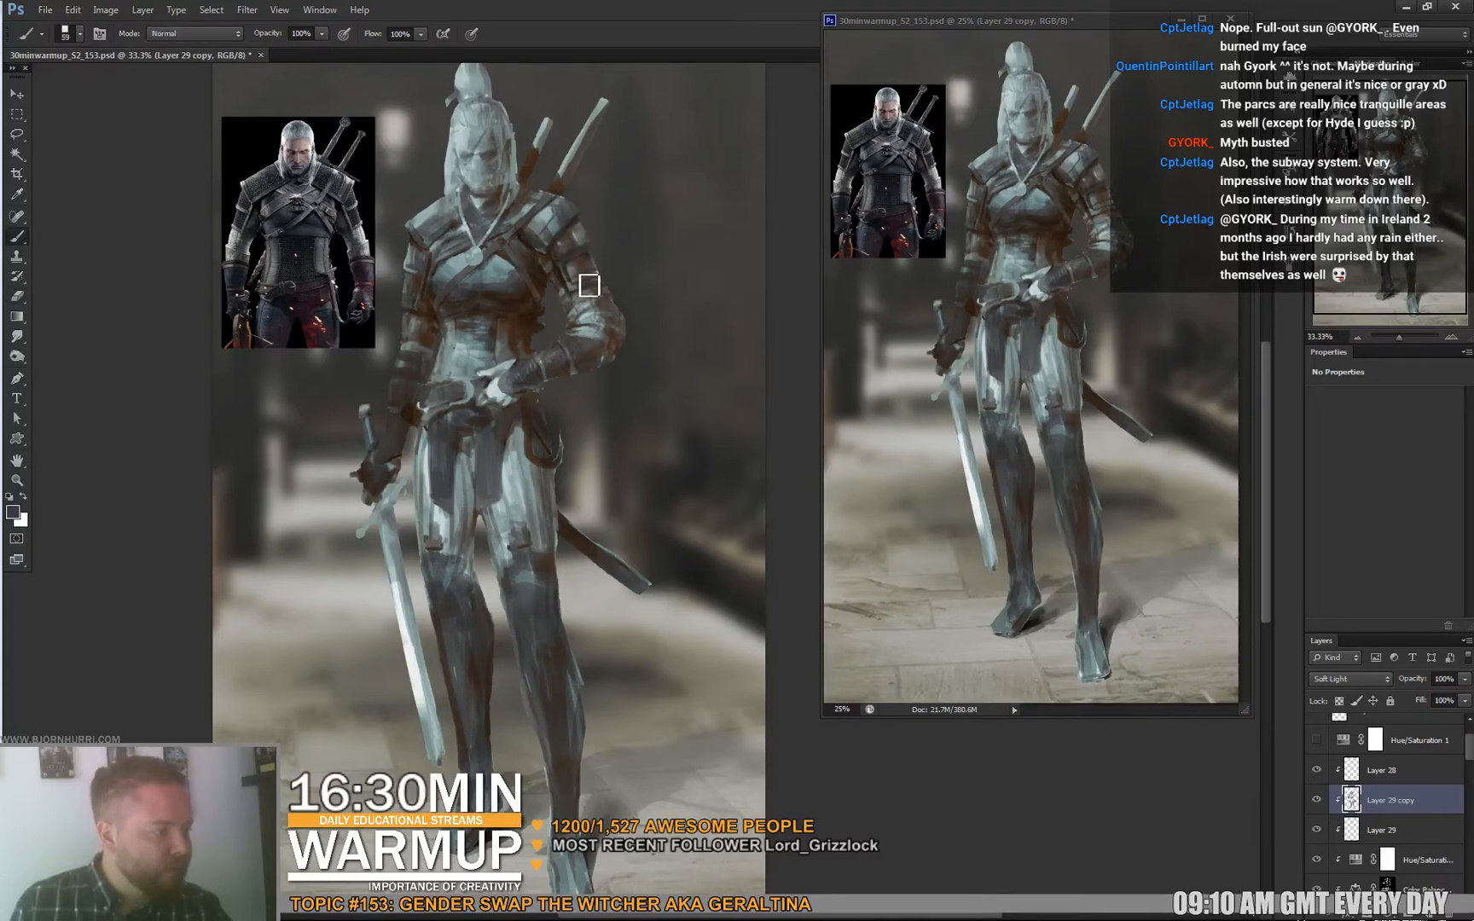
pyautogui.moveTo(677, 285); pyautogui.dragTo(702, 380)
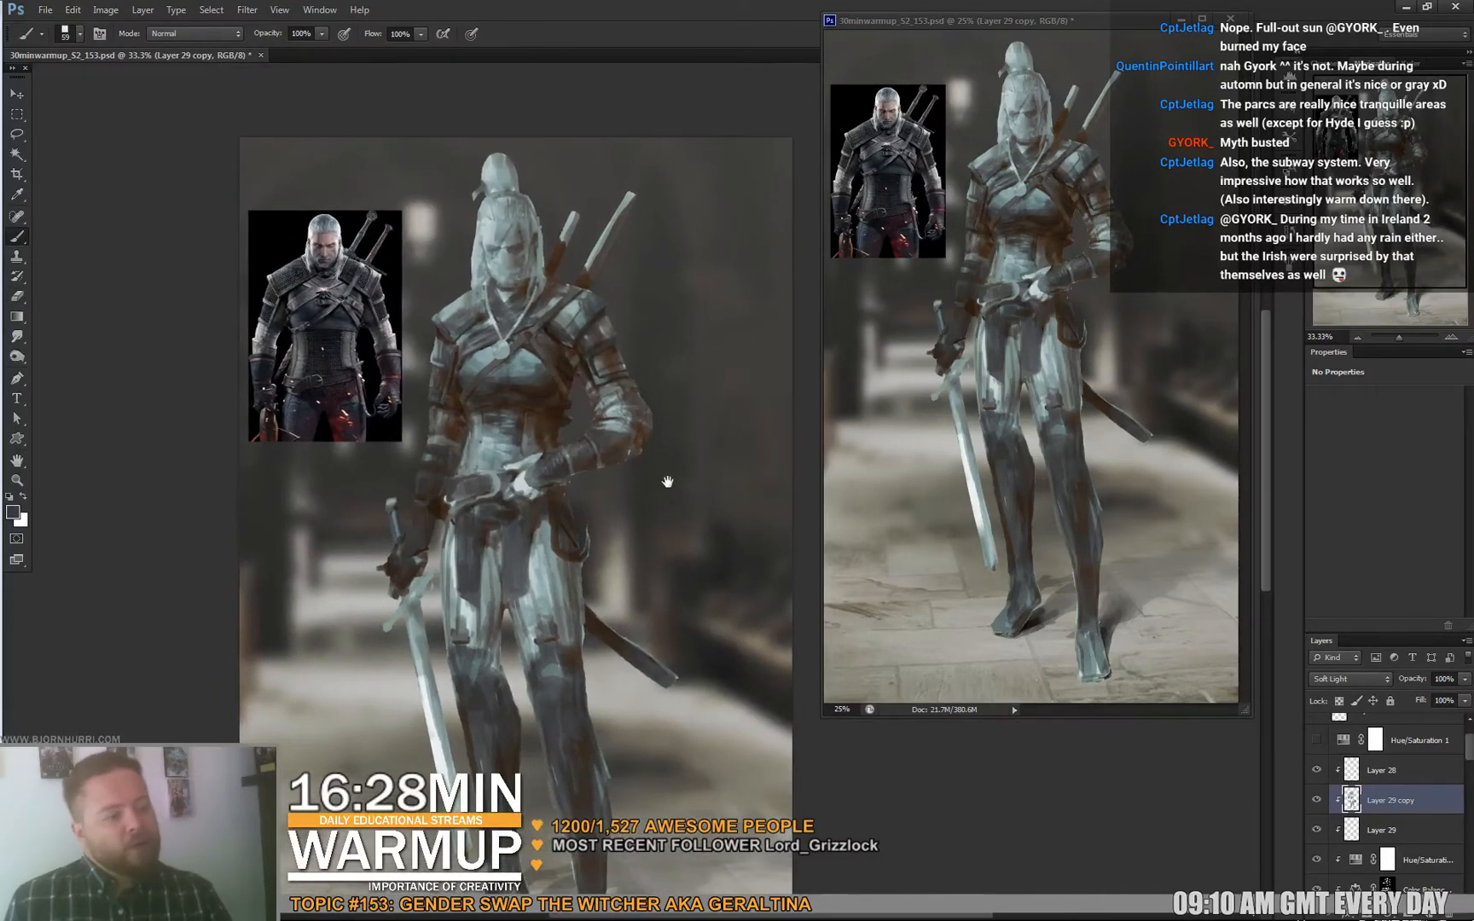
pyautogui.moveTo(650, 464); pyautogui.dragTo(631, 467)
pyautogui.moveTo(708, 398); pyautogui.dragTo(639, 350)
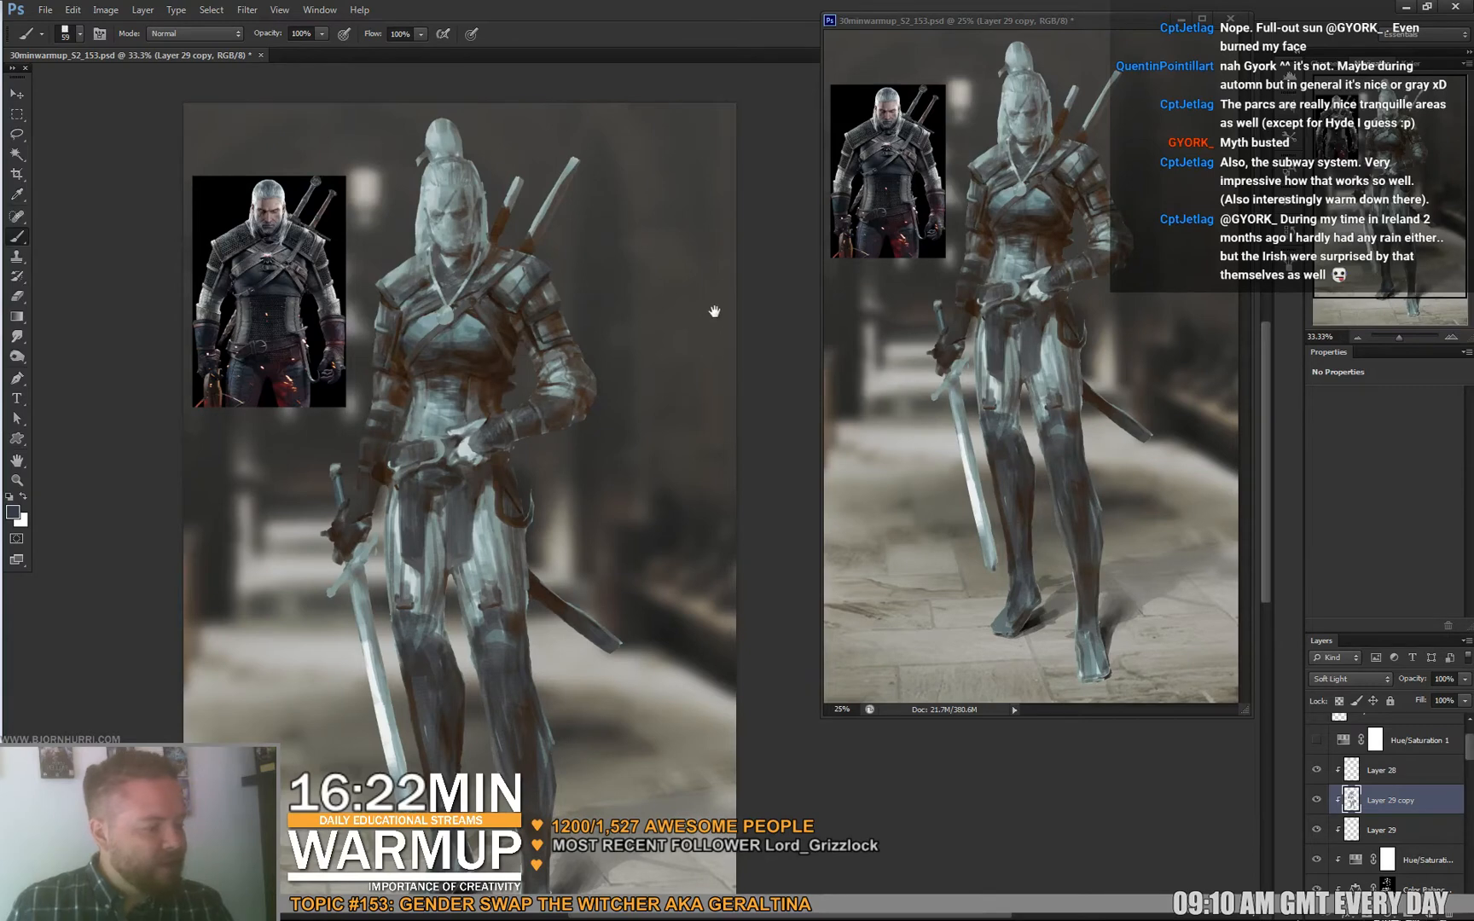
pyautogui.moveTo(715, 311); pyautogui.dragTo(679, 421)
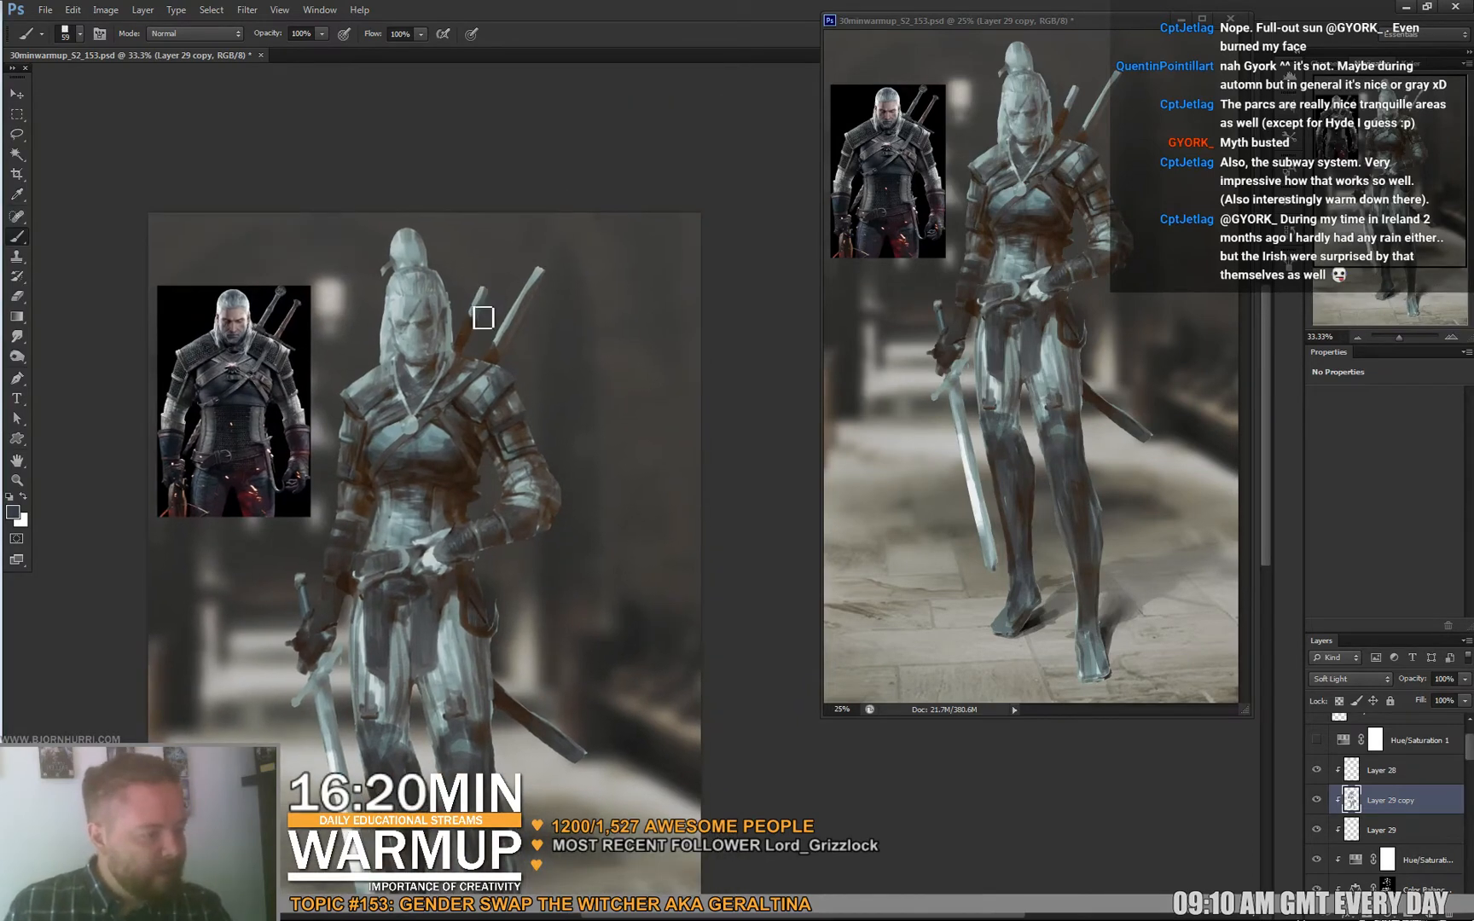
# Set the foreground colour to the warm skin tone #c77051 and tint the face and the bare hand at the waist.
pyautogui.click(10, 513)
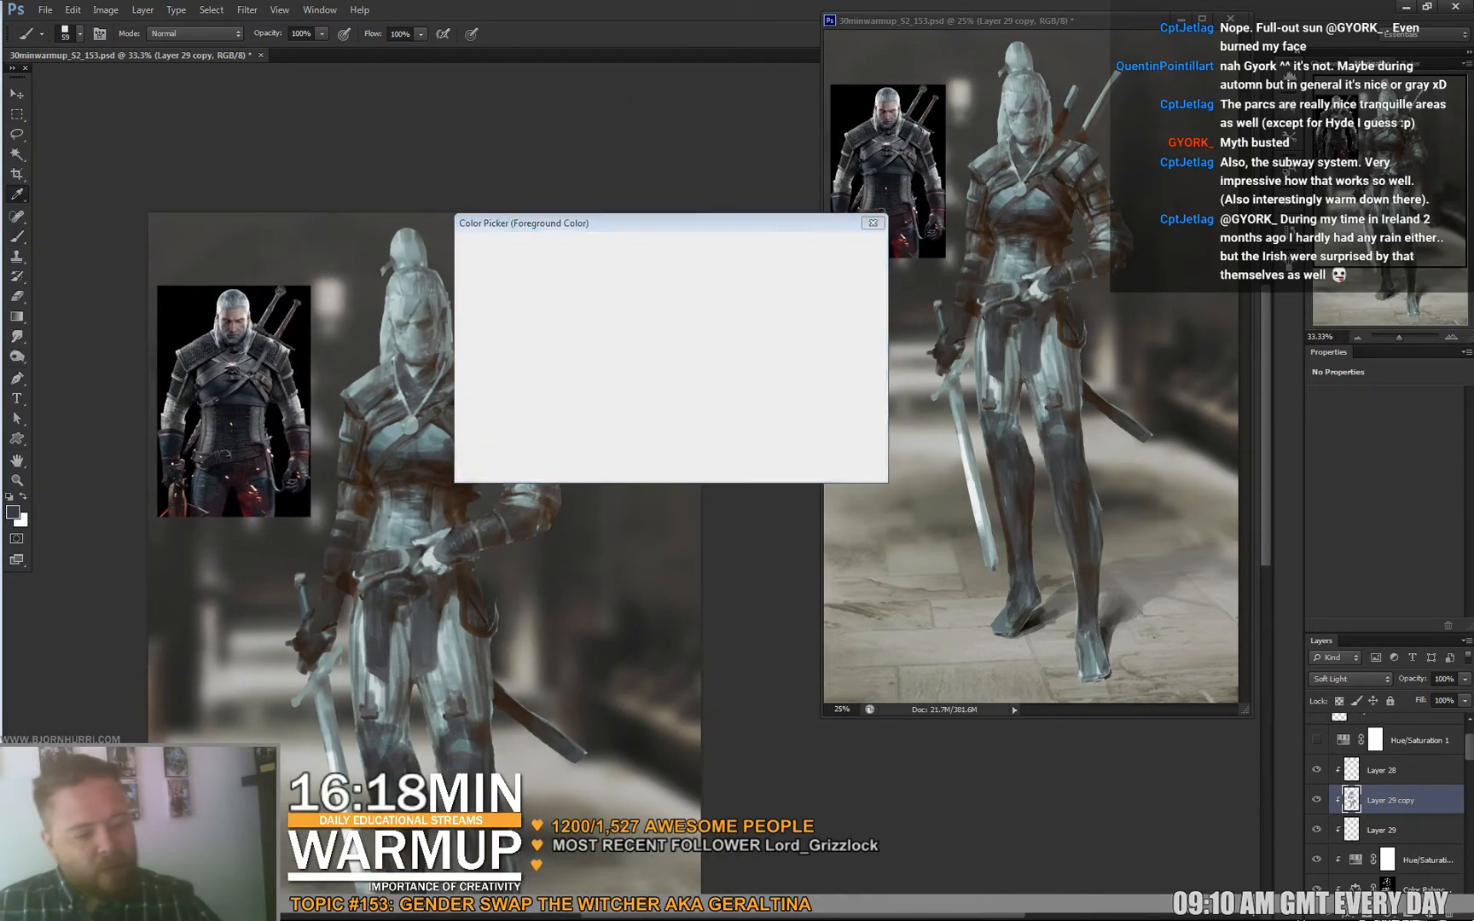
pyautogui.moveTo(518, 398); pyautogui.dragTo(583, 341)
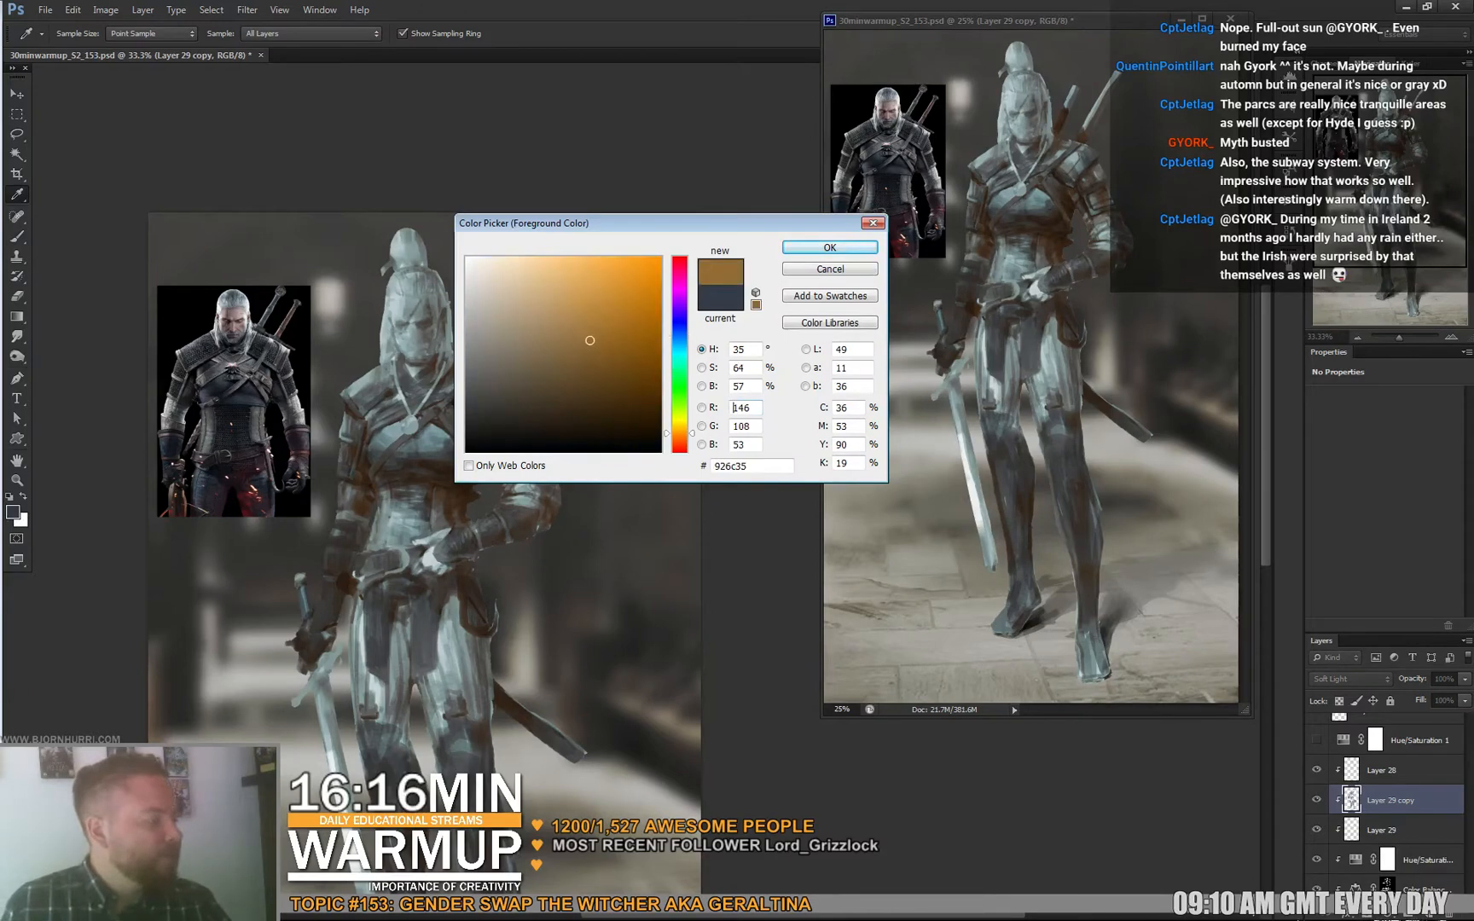
pyautogui.click(680, 444)
pyautogui.click(581, 300)
pyautogui.press('Return')
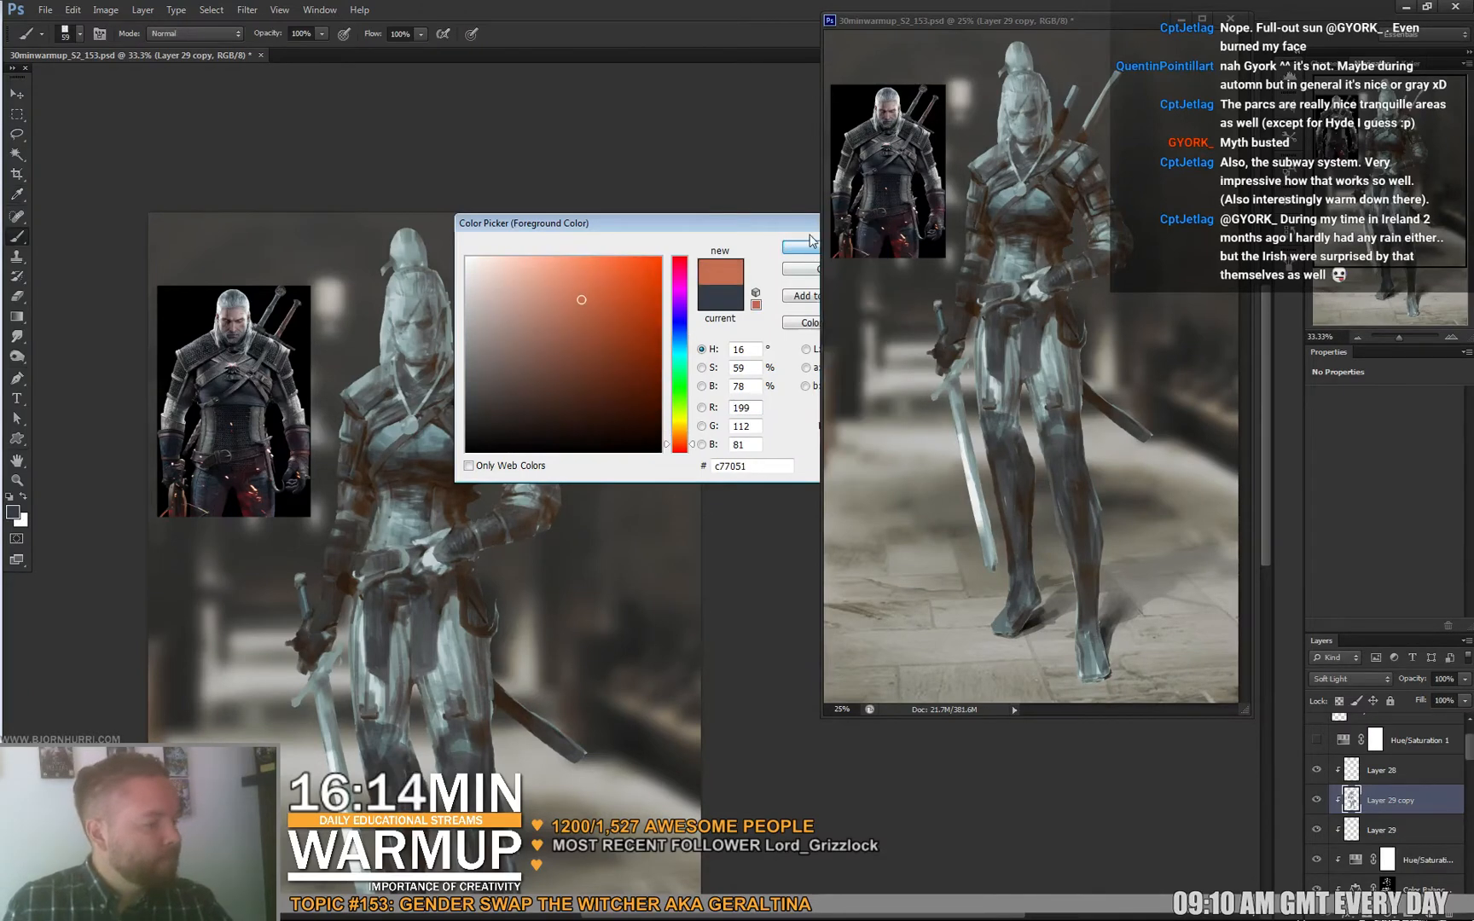
pyautogui.press('b')
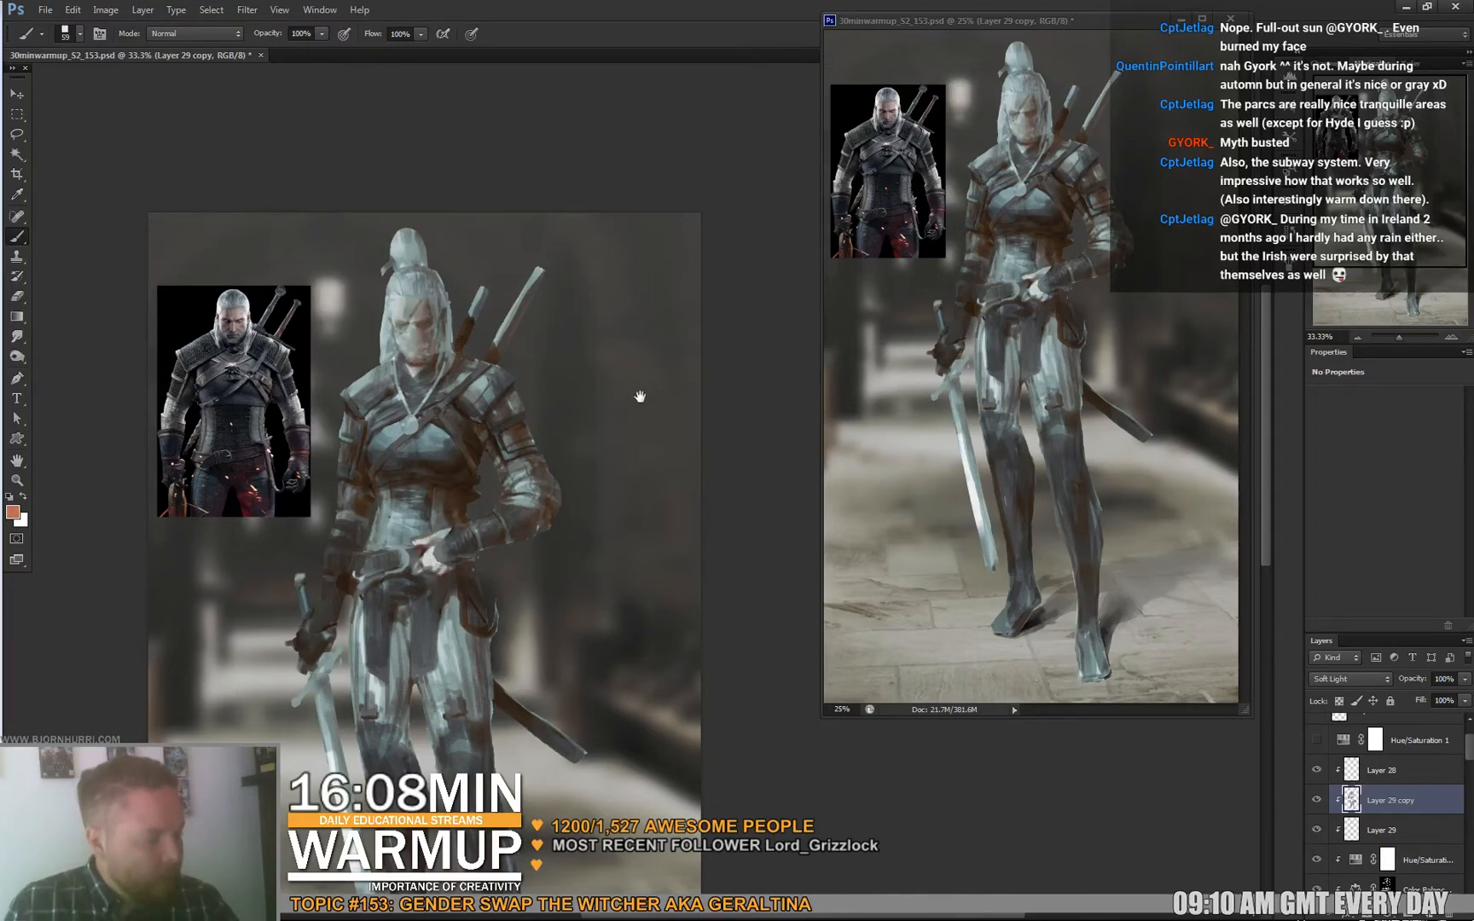
pyautogui.moveTo(447, 543); pyautogui.dragTo(555, 401)
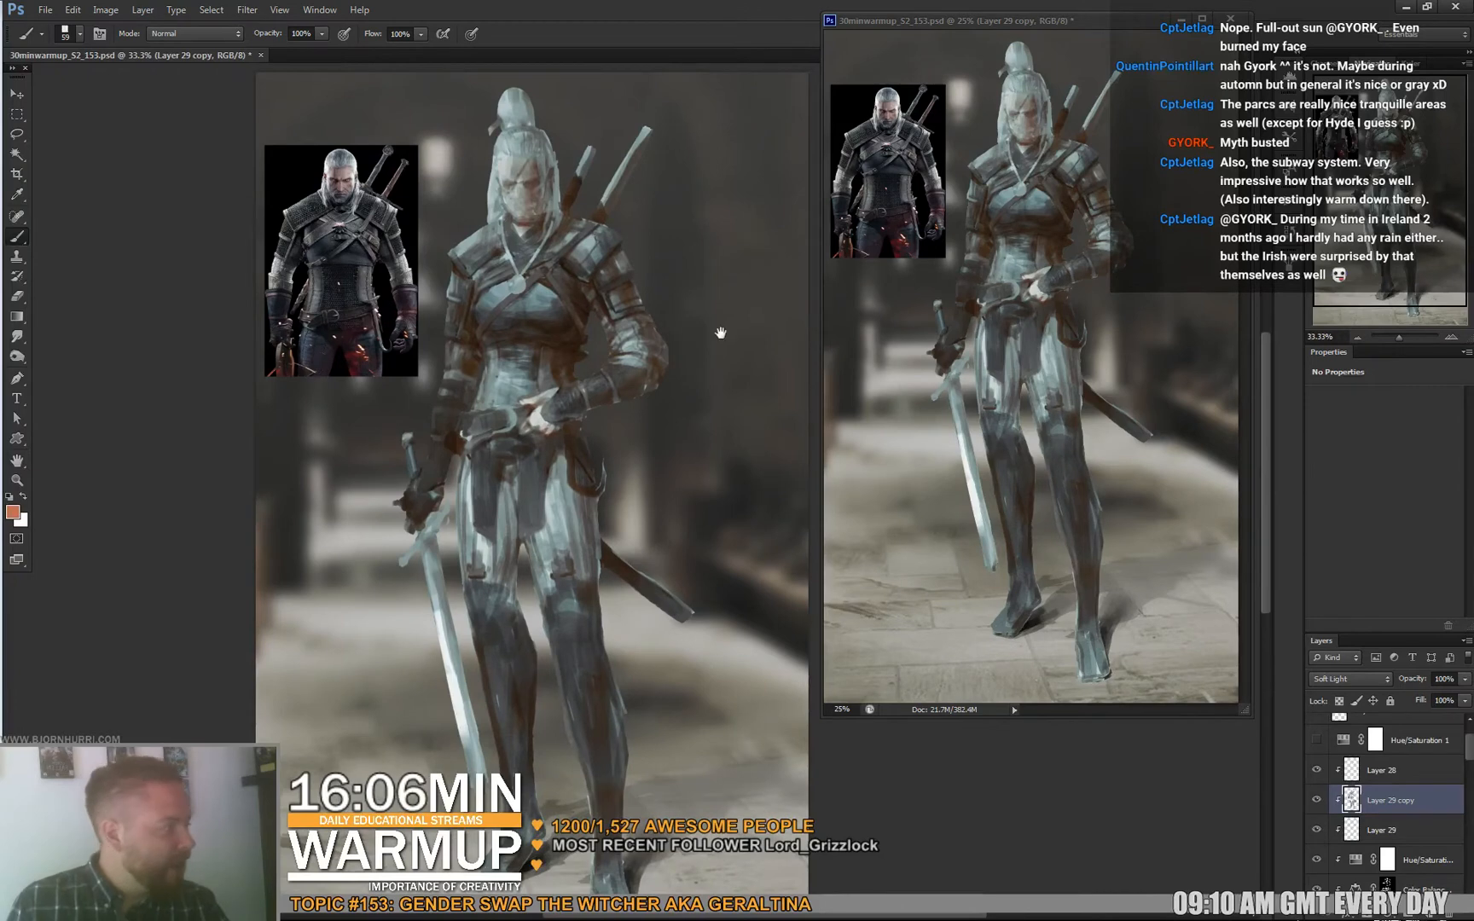
pyautogui.moveTo(721, 332)
pyautogui.mouseDown()
pyautogui.moveTo(717, 384)
pyautogui.moveTo(584, 356)
pyautogui.mouseUp()
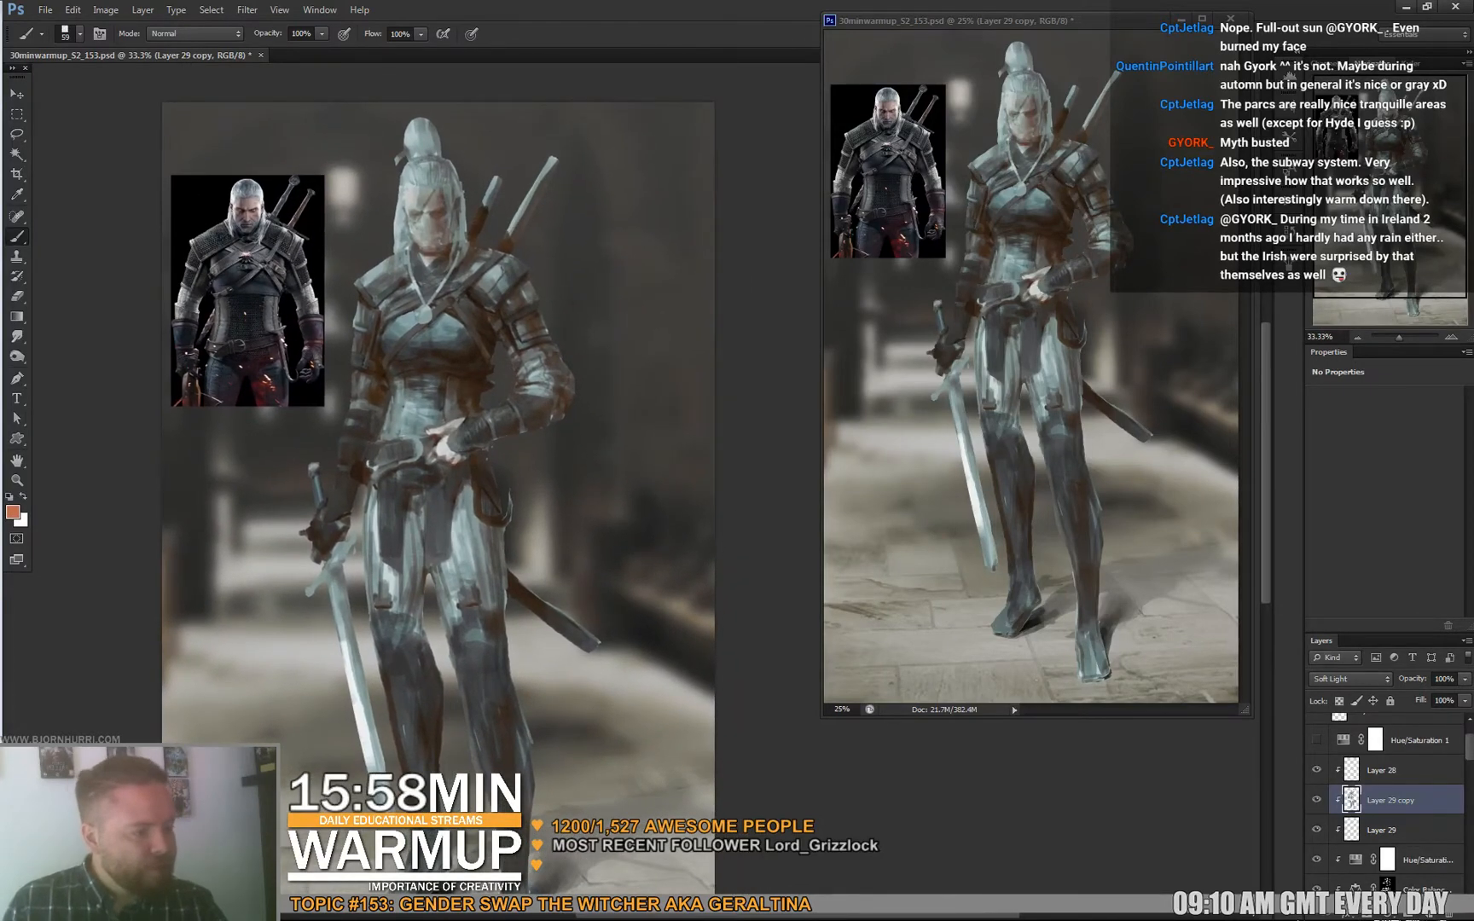
# Set the foreground to a muted olive yellow at hue 48°, and tint the corset with a dark brown sampled from the figure.
pyautogui.click(12, 512)
pyautogui.click(679, 429)
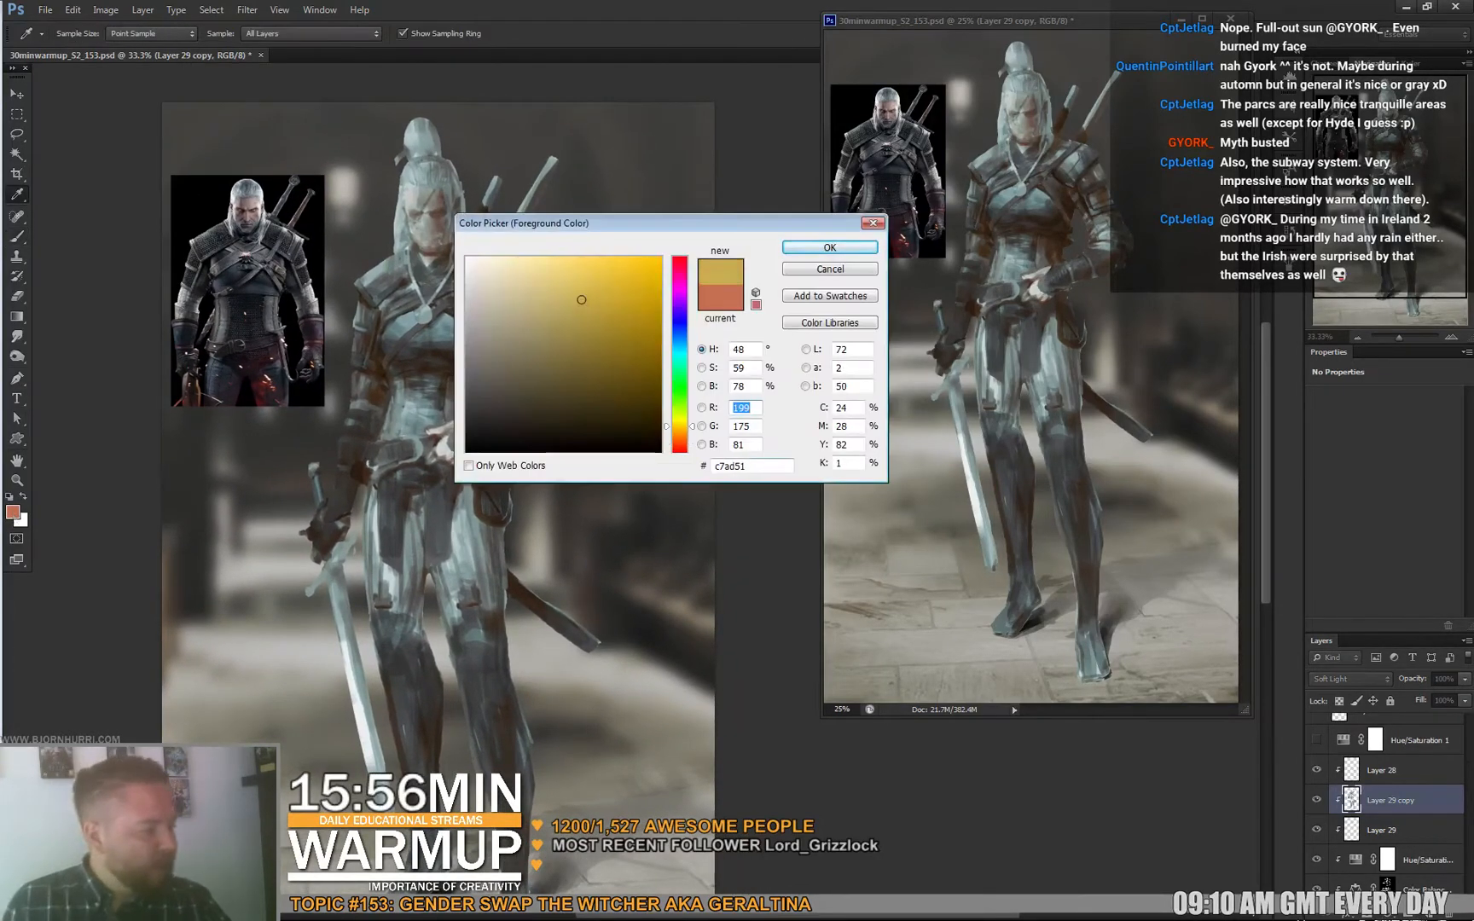
pyautogui.click(560, 333)
pyautogui.click(829, 247)
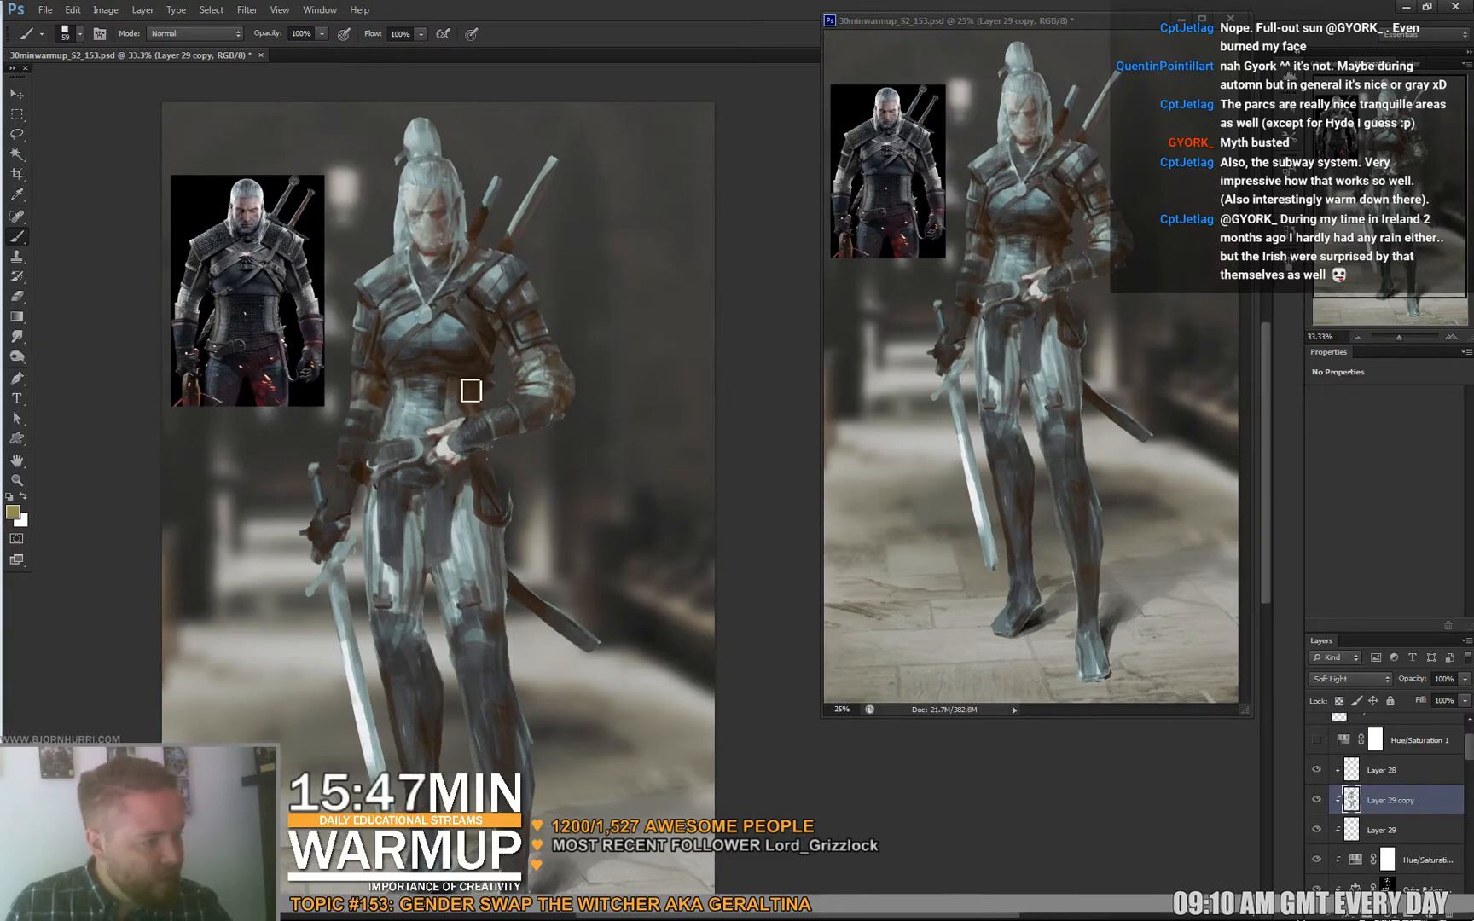
pyautogui.keyDown('alt'); pyautogui.click(415, 406); pyautogui.keyUp('alt')
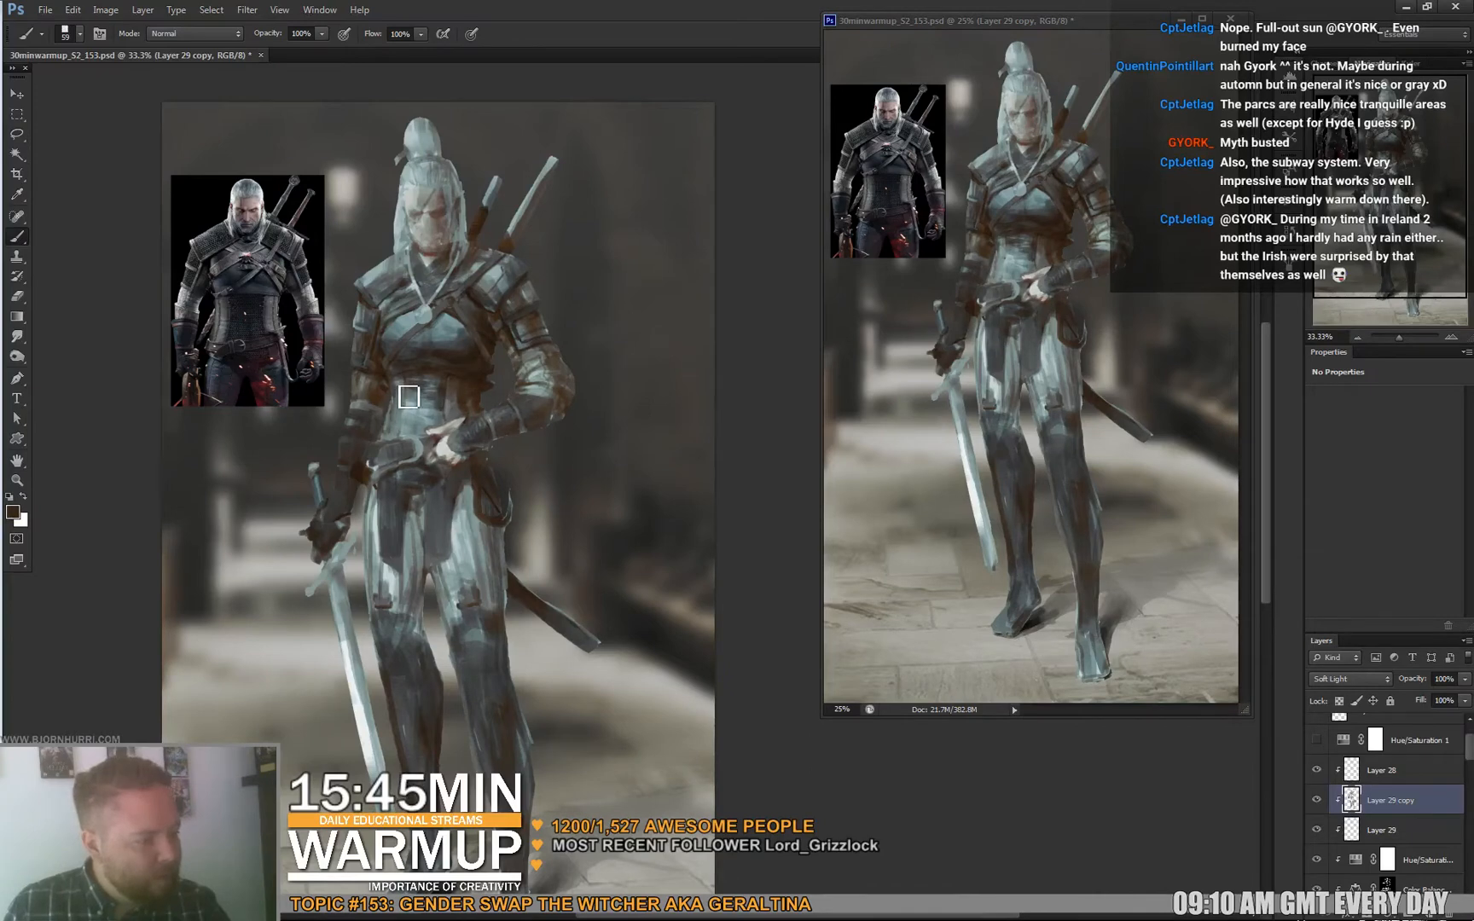
pyautogui.moveTo(408, 385); pyautogui.dragTo(403, 434)
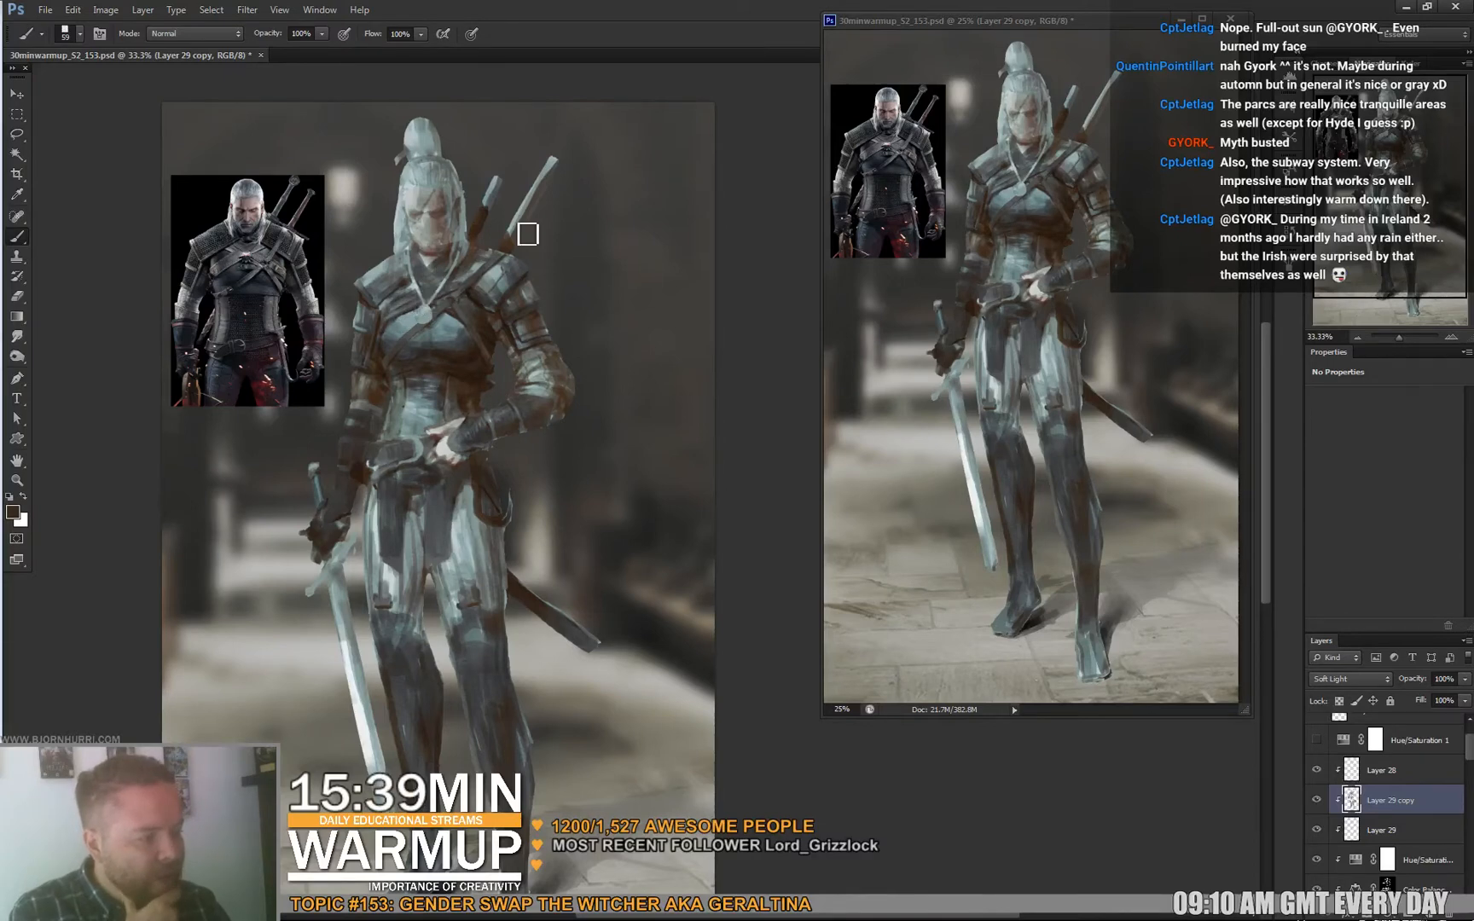
# Choose a medium brown foreground colour, size the brush to 44 px, and tint the chest armour.
pyautogui.click(12, 512)
pyautogui.moveTo(604, 346); pyautogui.dragTo(600, 336)
pyautogui.click(828, 247)
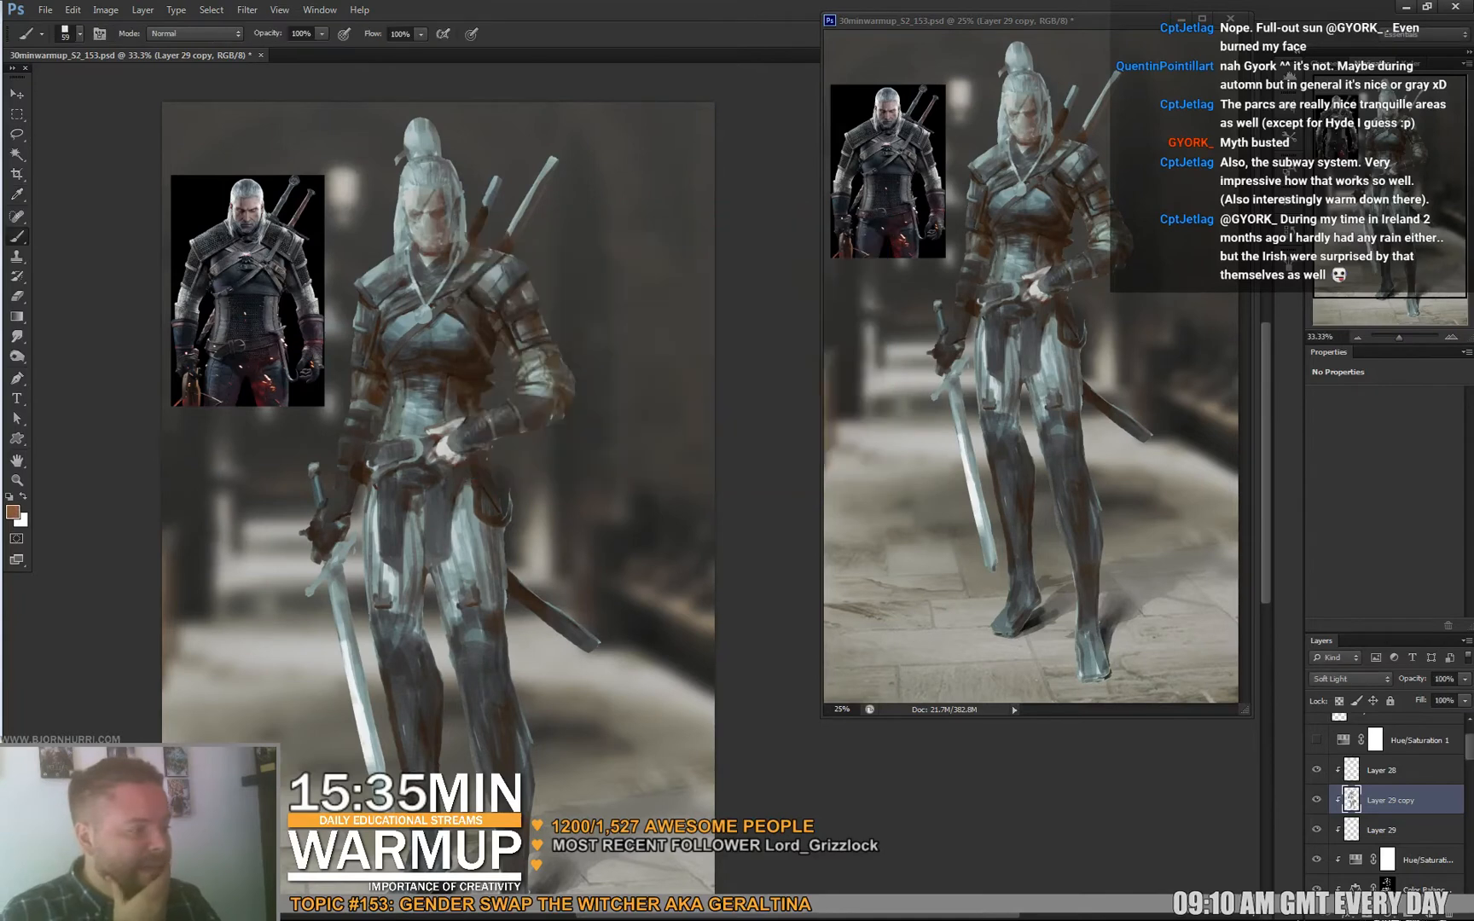
pyautogui.rightClick(411, 308)
pyautogui.click(483, 327)
pyautogui.click(411, 322)
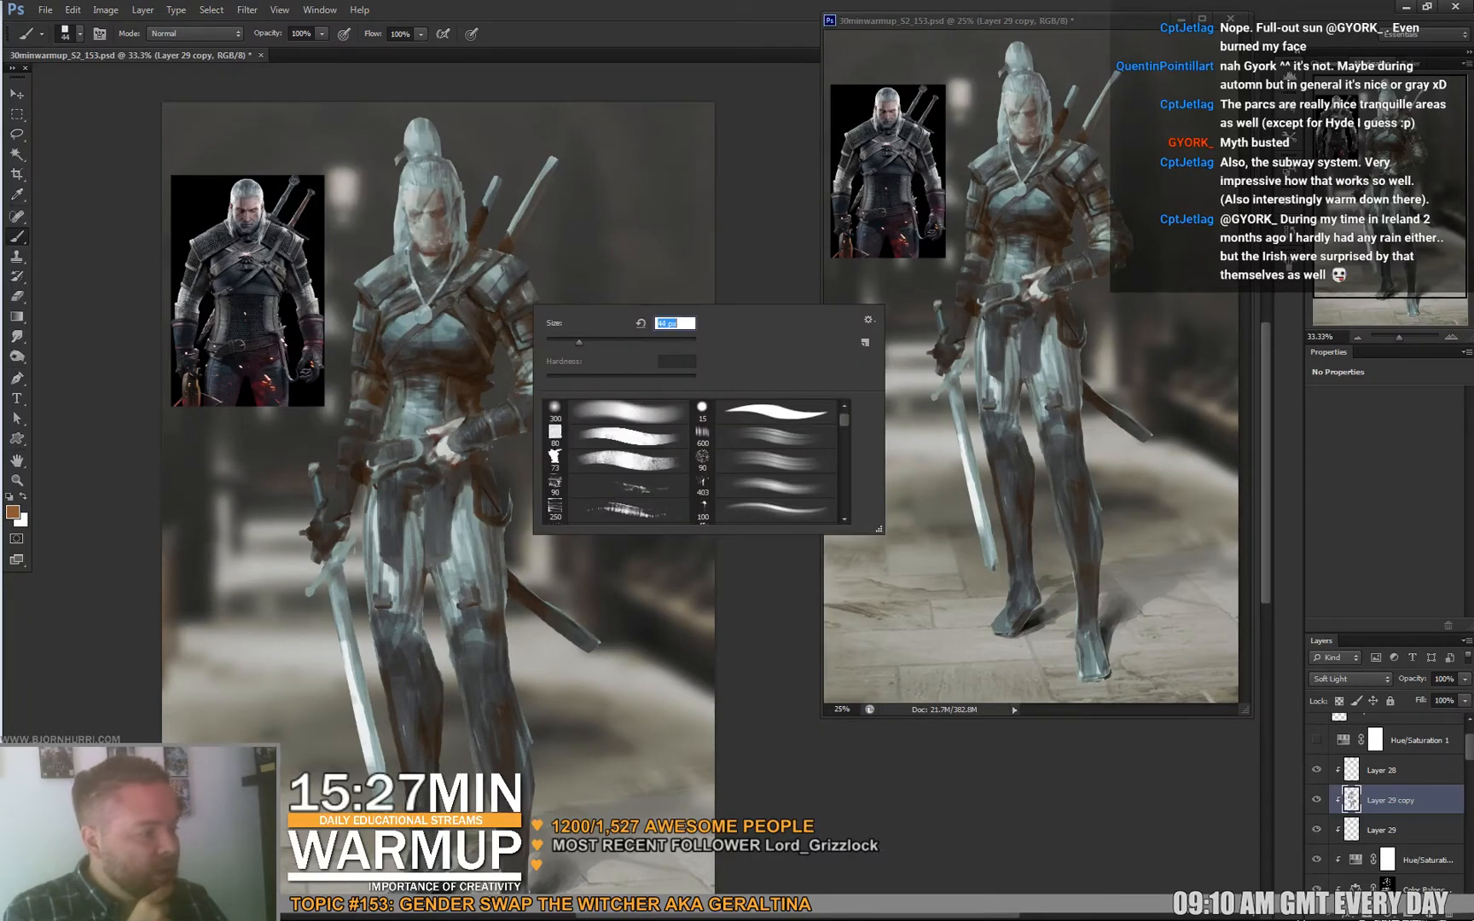
pyautogui.write('44')
pyautogui.press('Return')
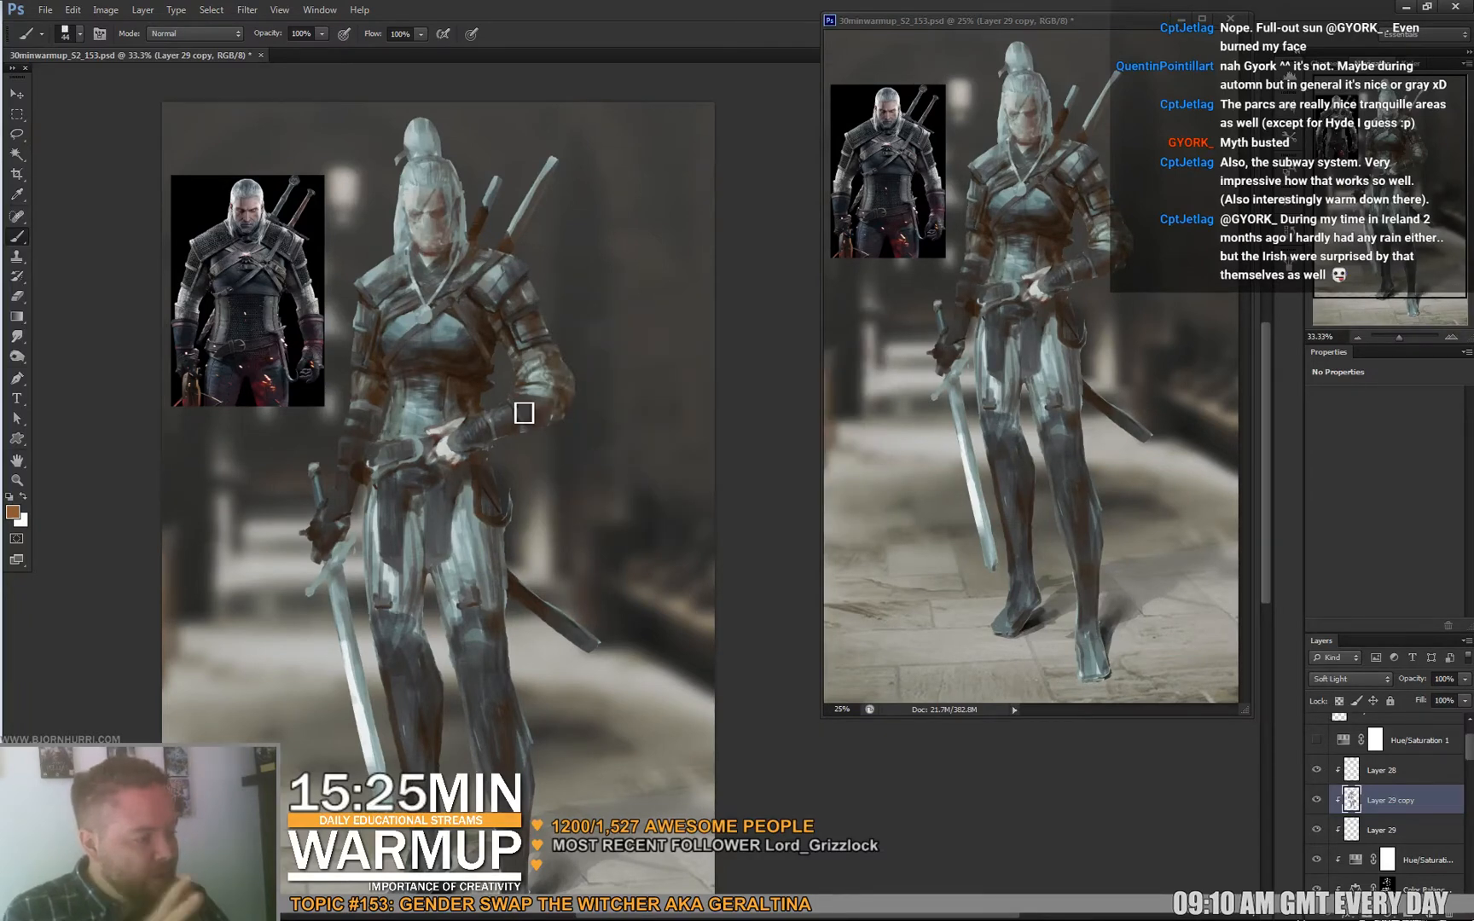
# Reduce the brush to 25 px for tinting the smaller leather details brown.
pyautogui.rightClick(524, 413)
pyautogui.write('25')
pyautogui.press('Return')
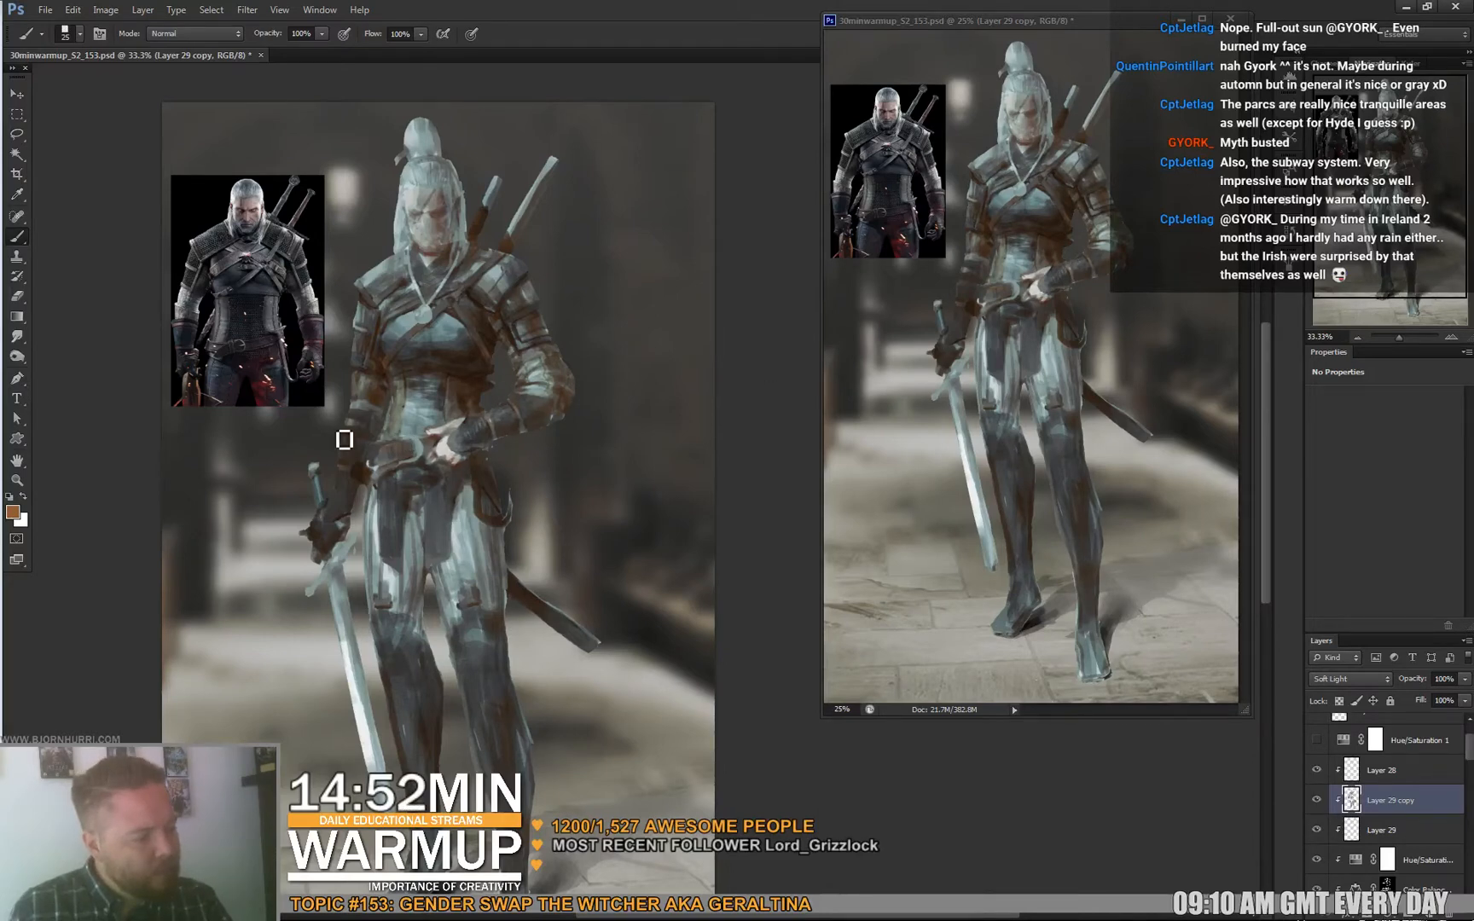
# Swap the foreground and background colours and set the brush to 57 px for tinting the leather around the hips brown.
pyautogui.press('x')
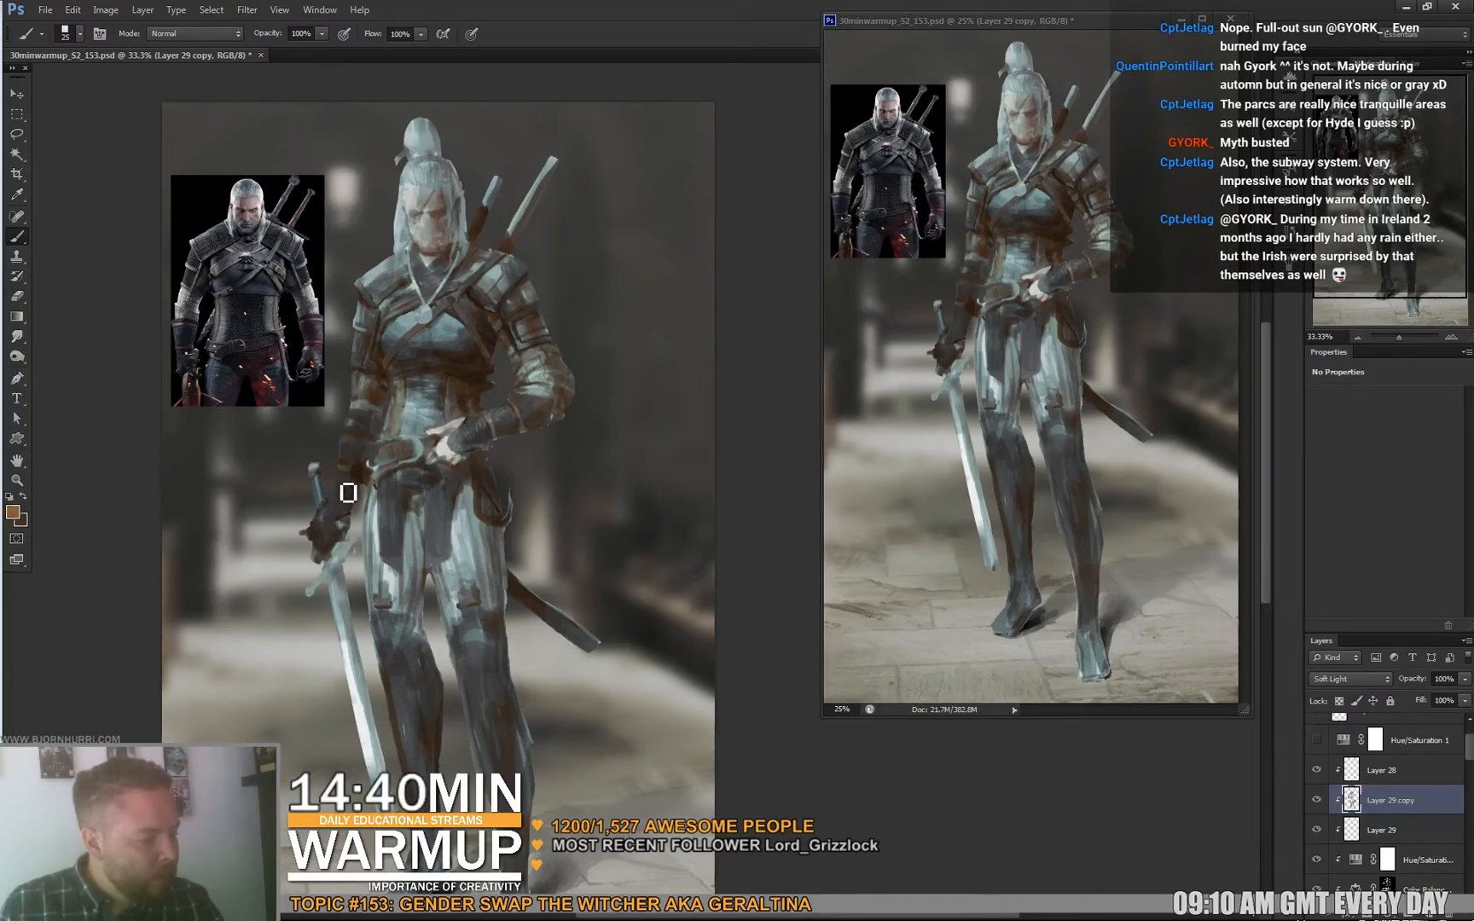
pyautogui.moveTo(523, 438); pyautogui.dragTo(466, 381)
pyautogui.rightClick(414, 460)
pyautogui.write('57')
pyautogui.press('Return')
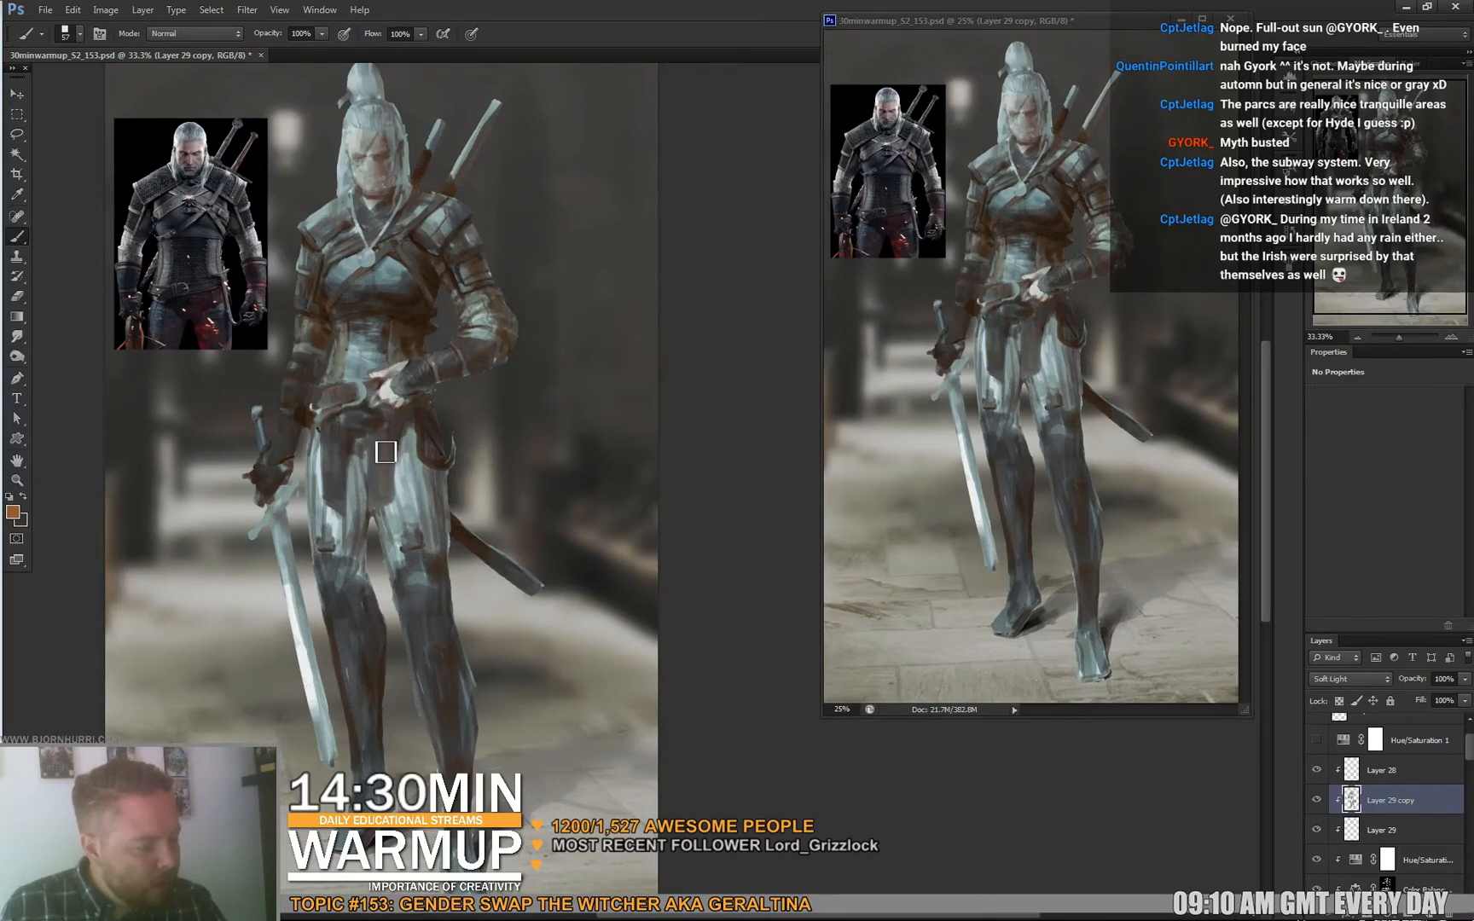
# Enlarge the brush to 97 px and tint the lower legs and boots brown.
pyautogui.scroll(-3, 477, 401)
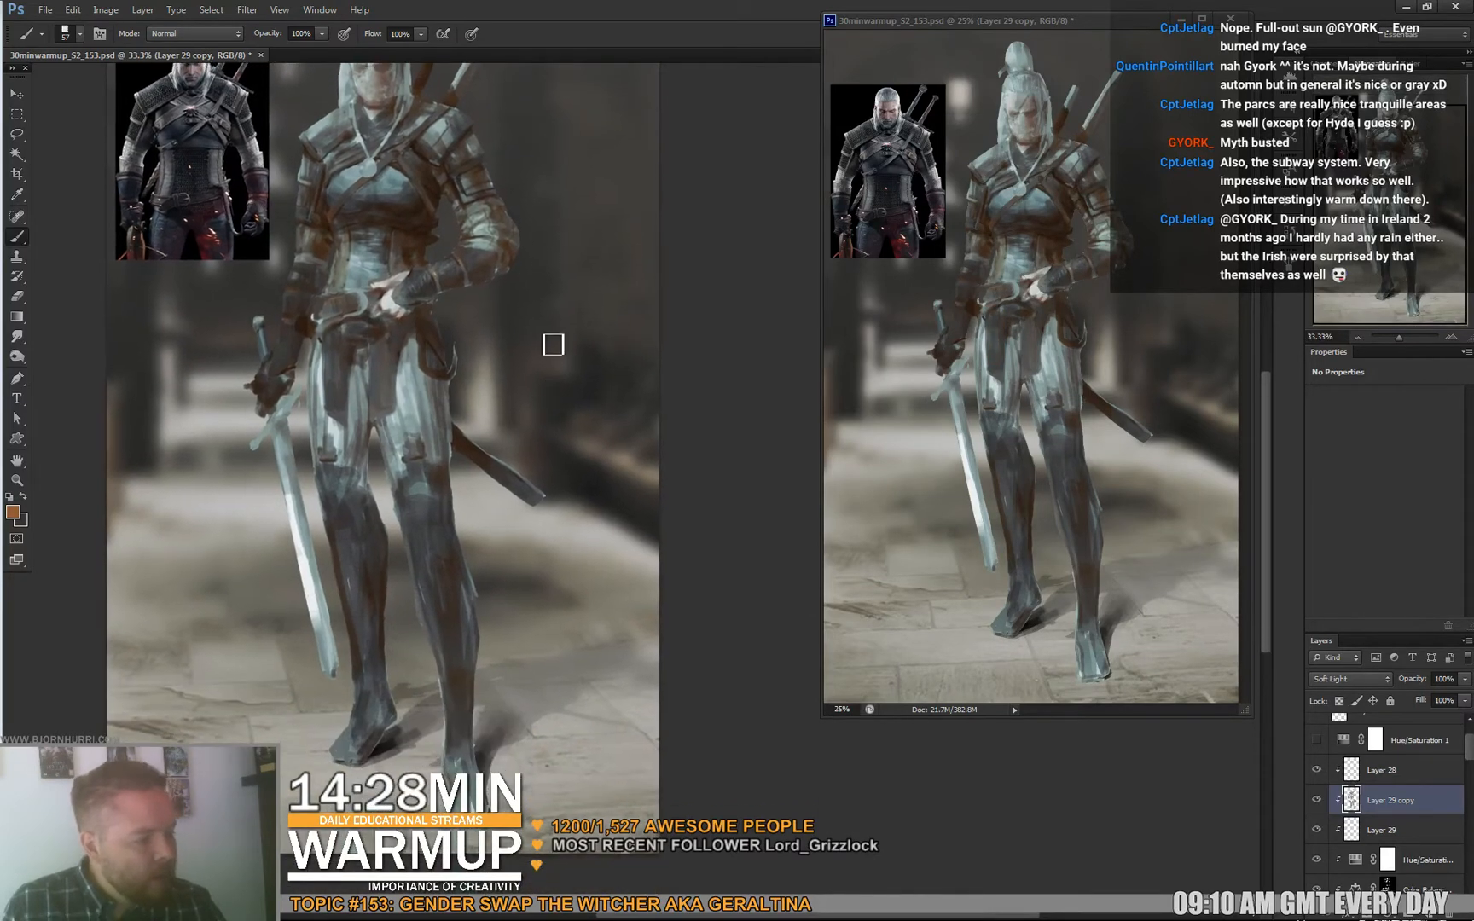
pyautogui.moveTo(534, 484)
pyautogui.mouseDown()
pyautogui.moveTo(523, 454)
pyautogui.moveTo(493, 483)
pyautogui.mouseUp()
pyautogui.rightClick(523, 454)
pyautogui.click(411, 431)
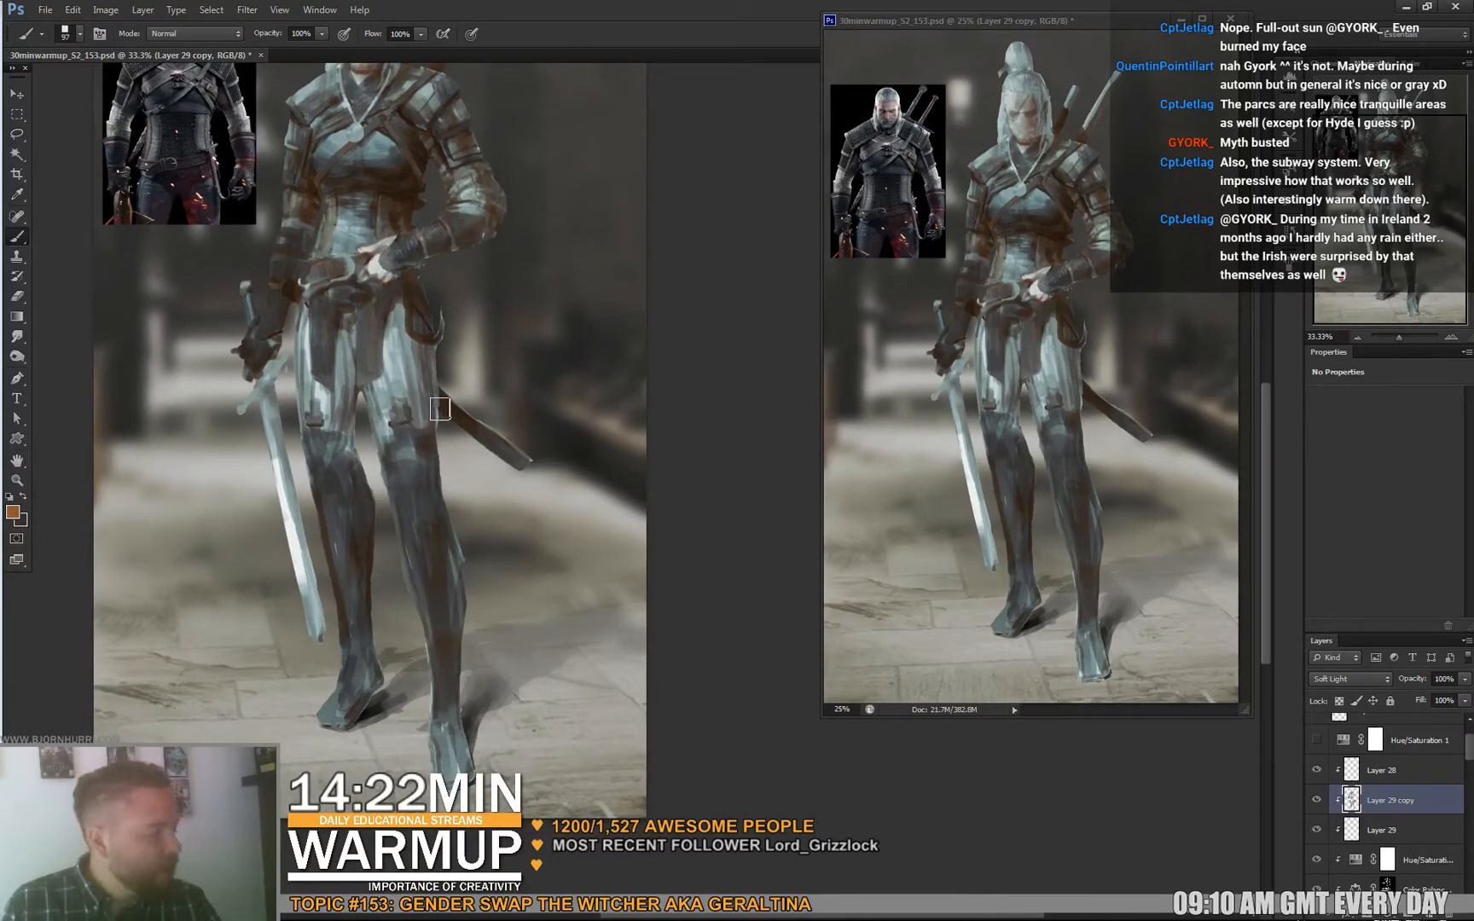
pyautogui.moveTo(429, 528); pyautogui.dragTo(438, 606)
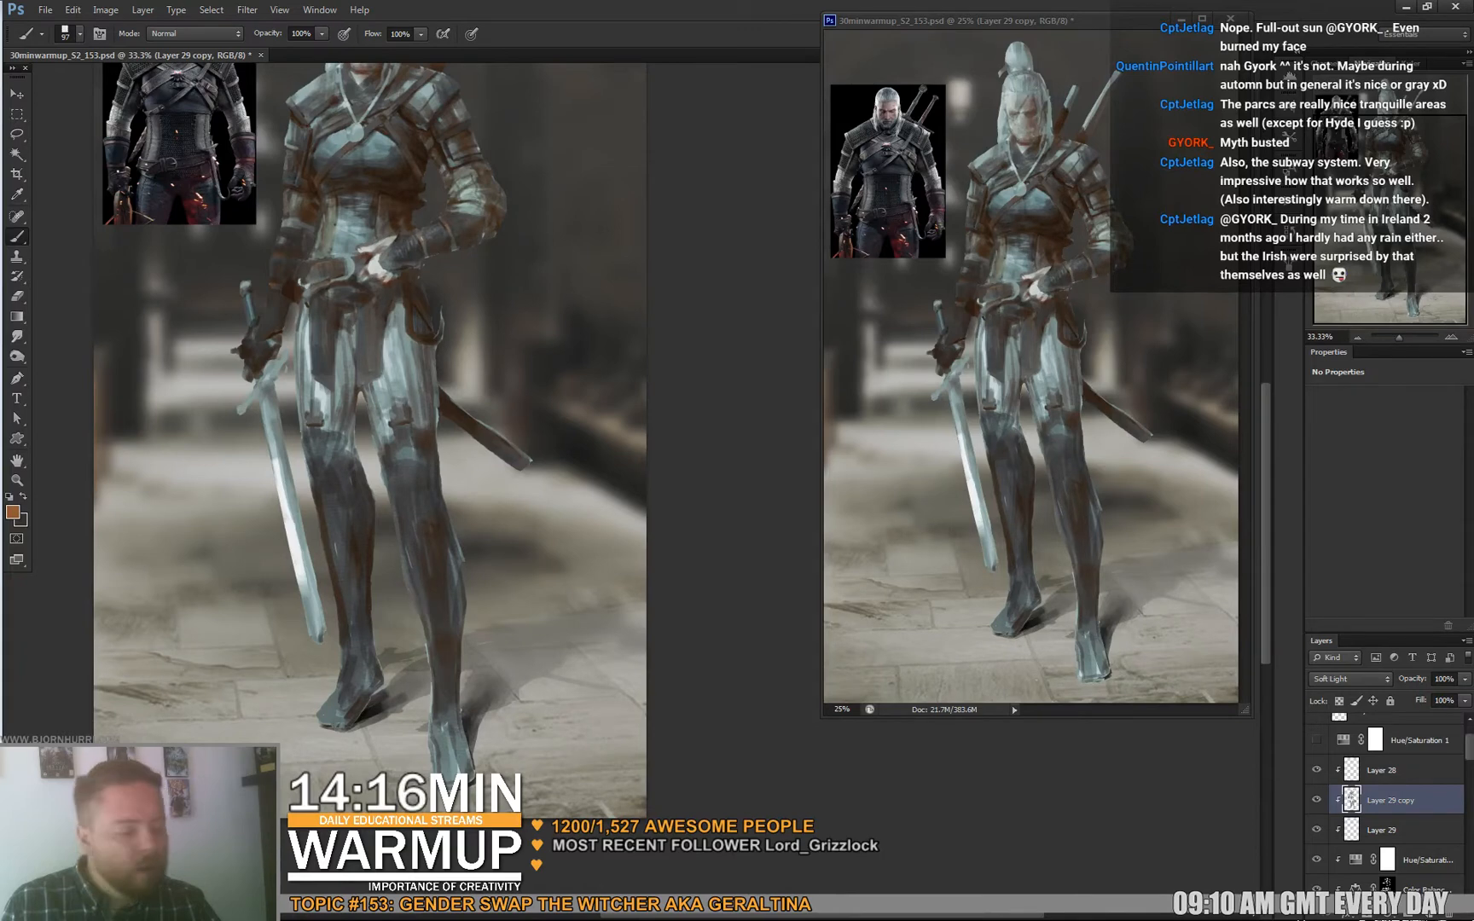
# Tint the knees and boot tops brown, setting the brush to 34 px for details and 114 px for broad areas.
pyautogui.rightClick(363, 331)
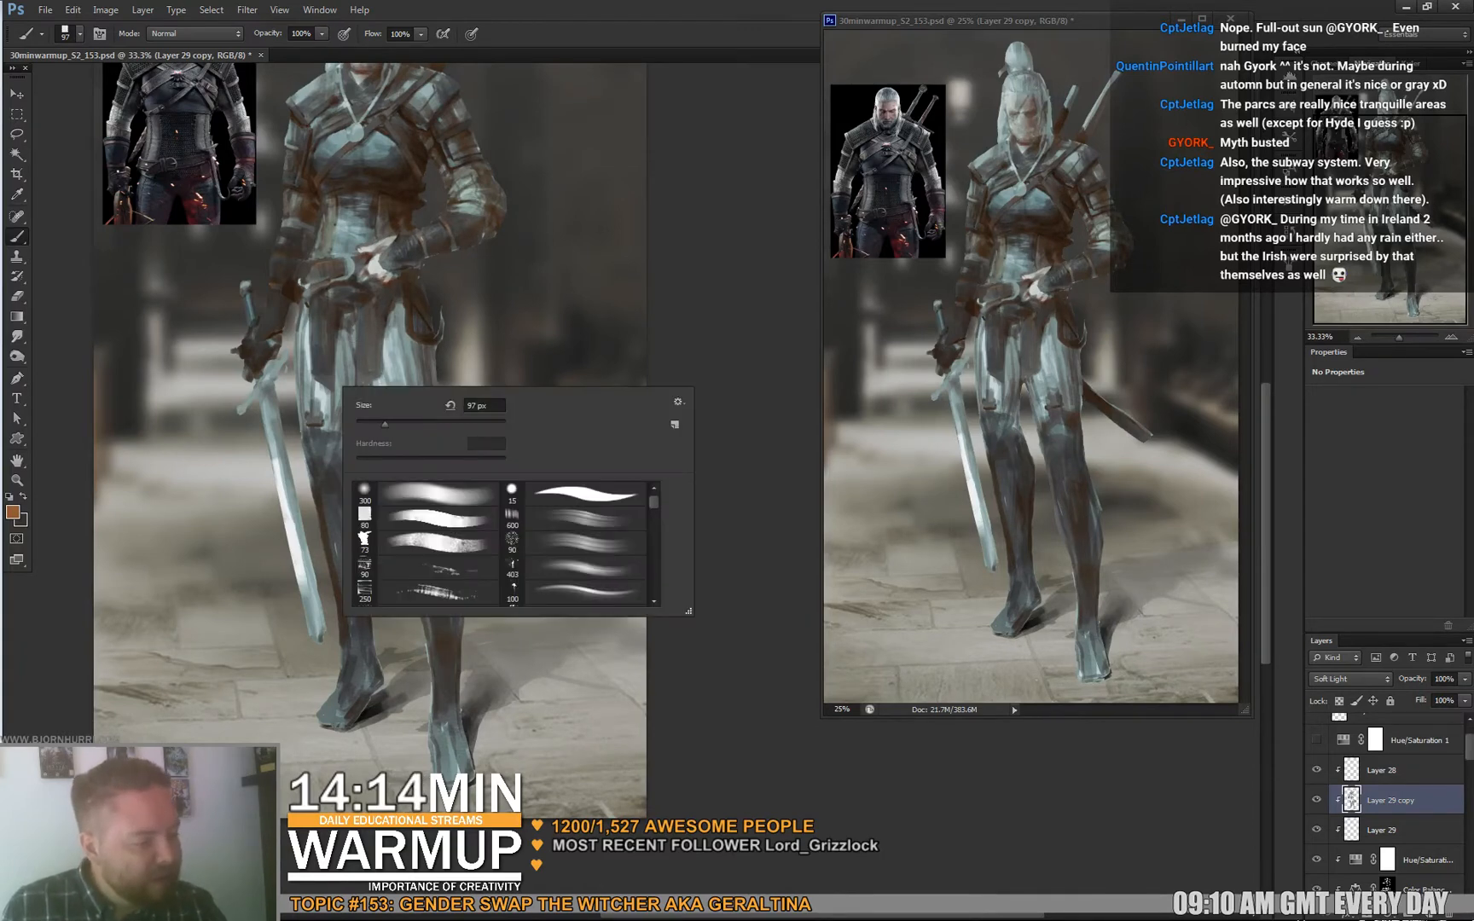
pyautogui.write('34')
pyautogui.press('Return')
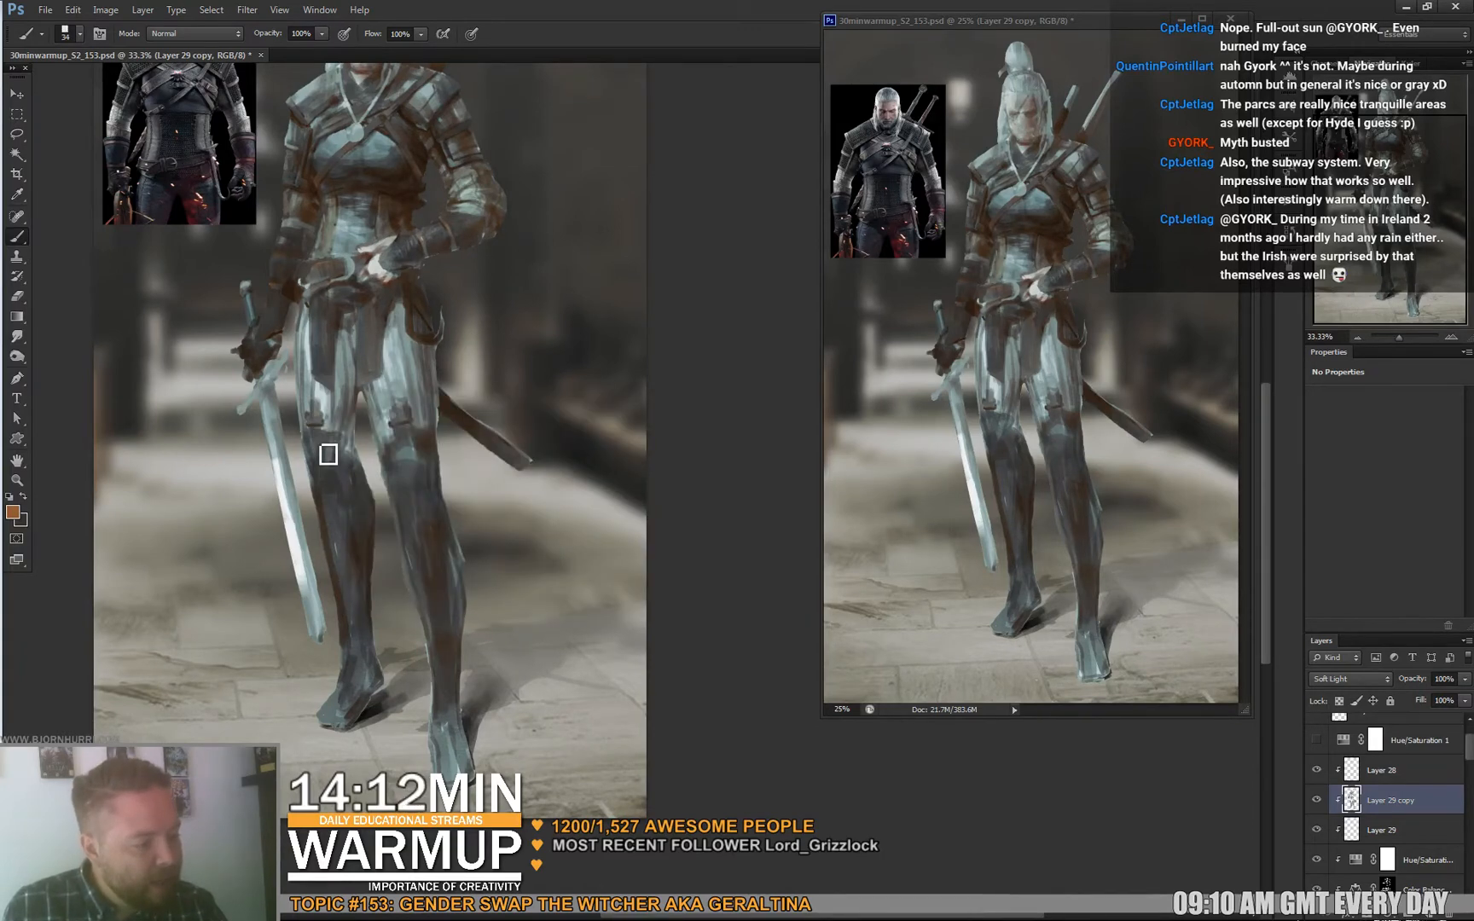
pyautogui.rightClick(367, 458)
pyautogui.moveTo(404, 489); pyautogui.dragTo(439, 489)
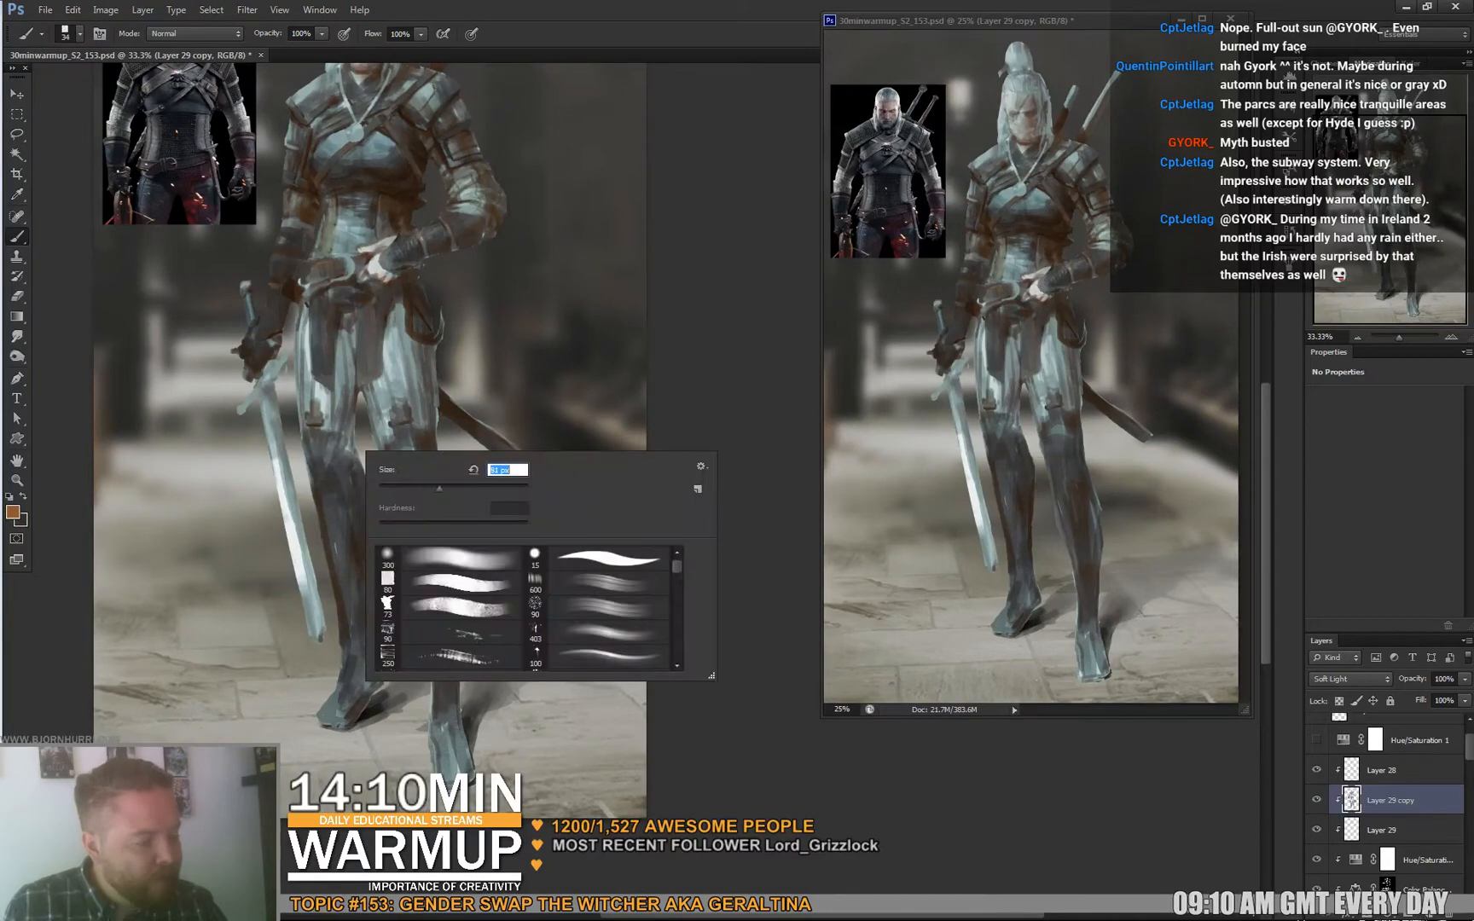
pyautogui.press('Return')
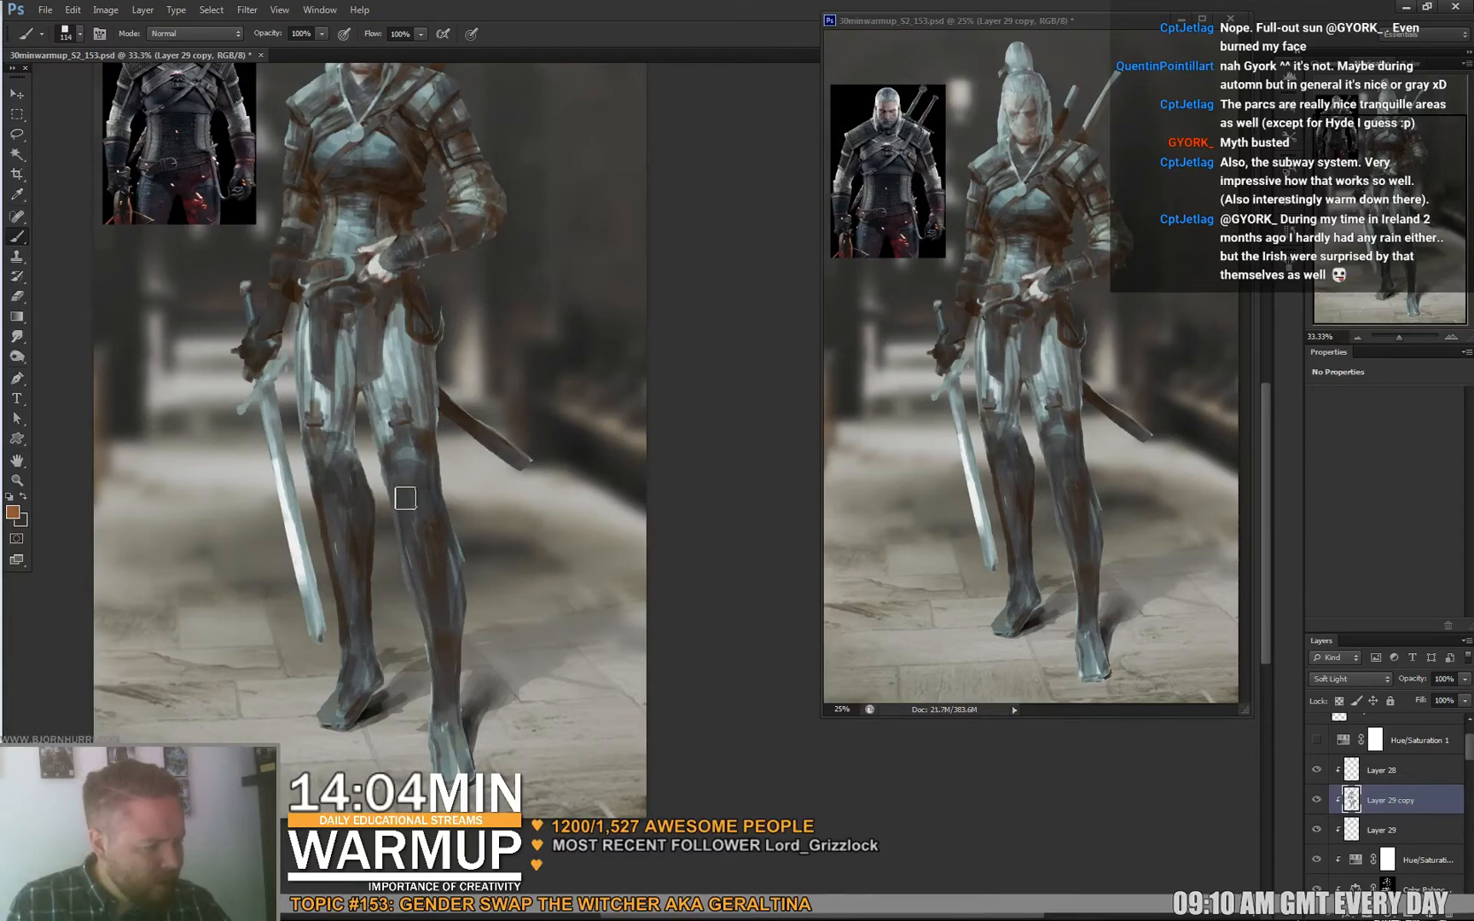
# Tint the thigh straps with a 34 px brush and the upper part of the boots with a 75 px brush.
pyautogui.rightClick(433, 348)
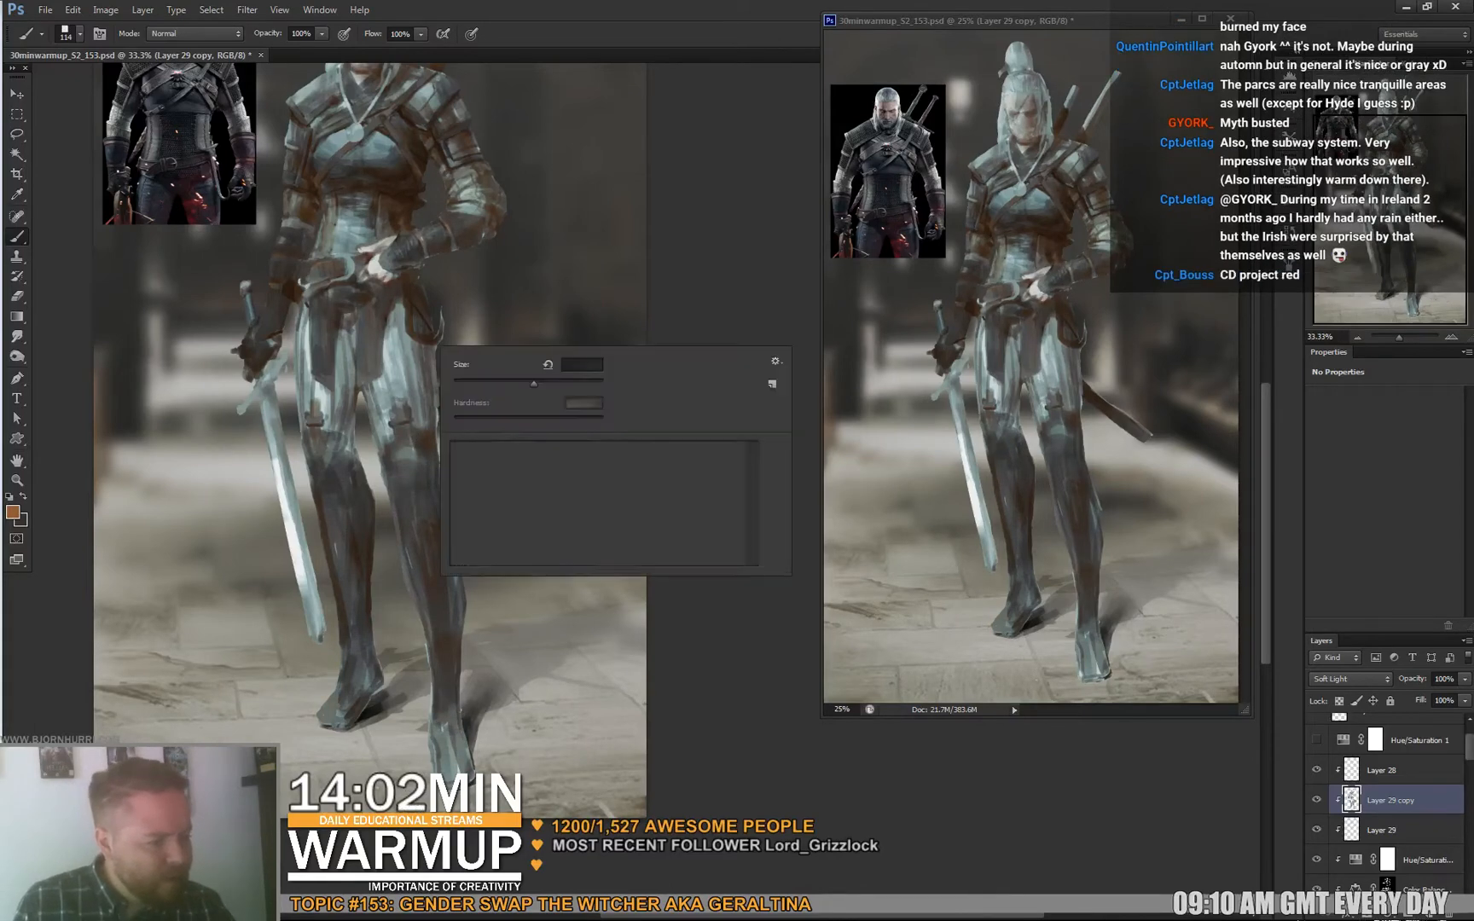
pyautogui.moveTo(545, 380); pyautogui.dragTo(503, 379)
pyautogui.click(408, 421)
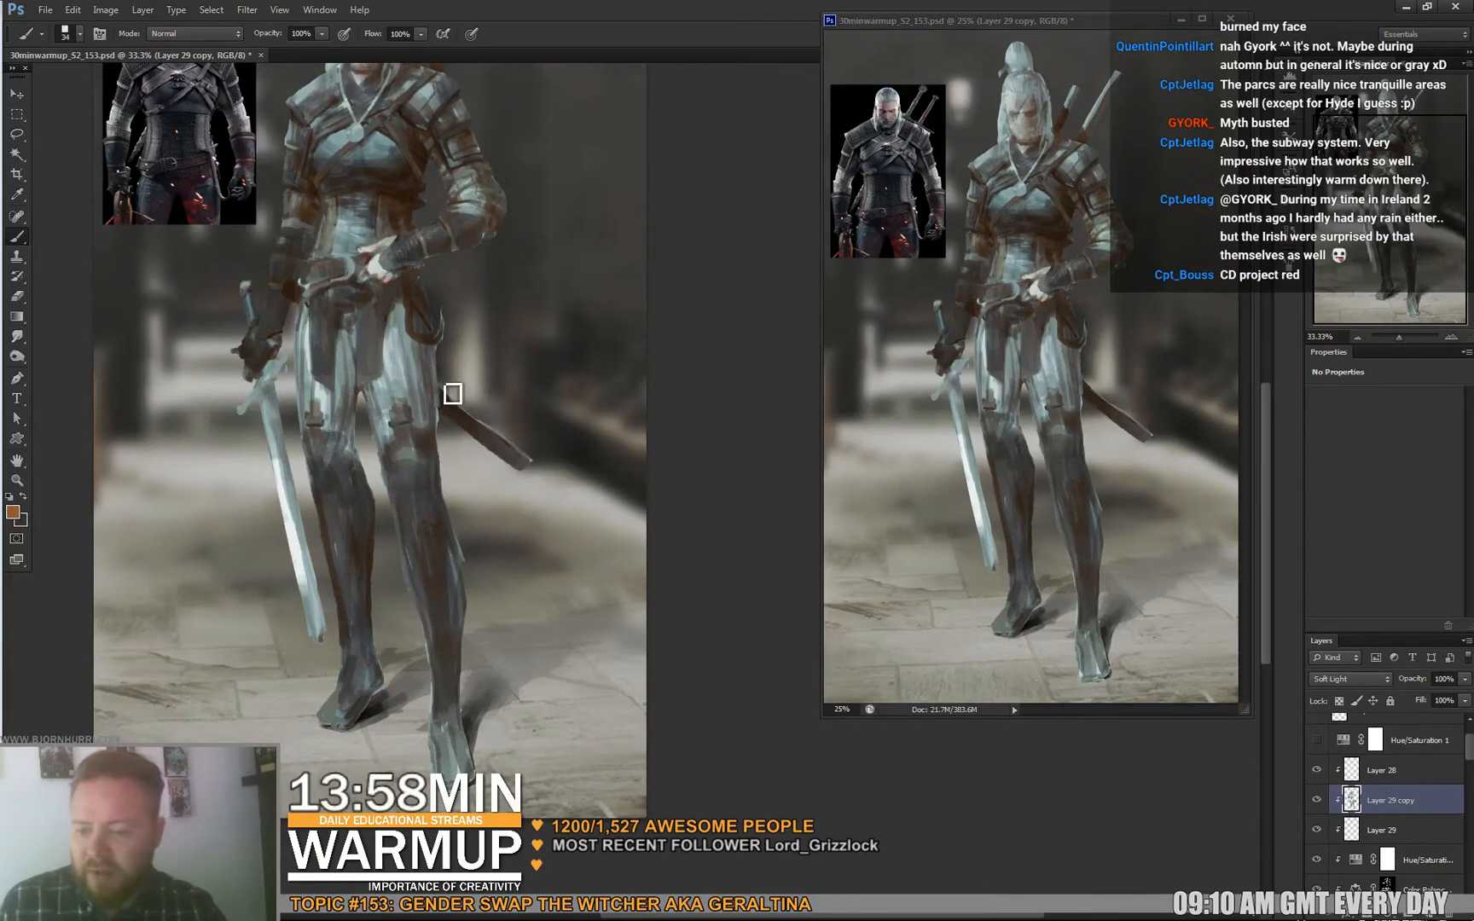
pyautogui.rightClick(495, 467)
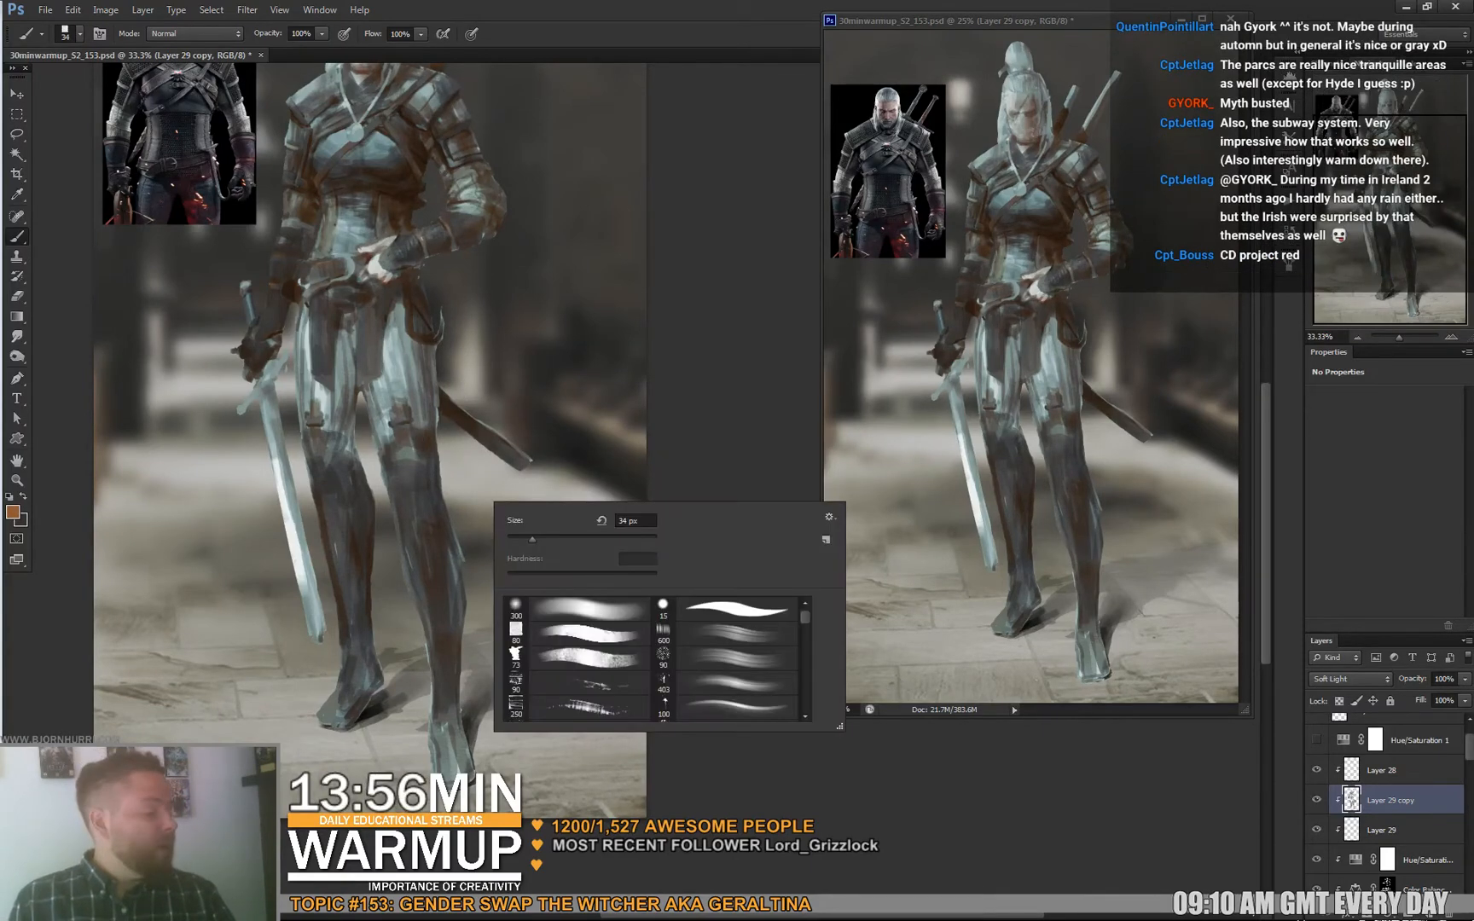
pyautogui.click(541, 538)
pyautogui.click(447, 496)
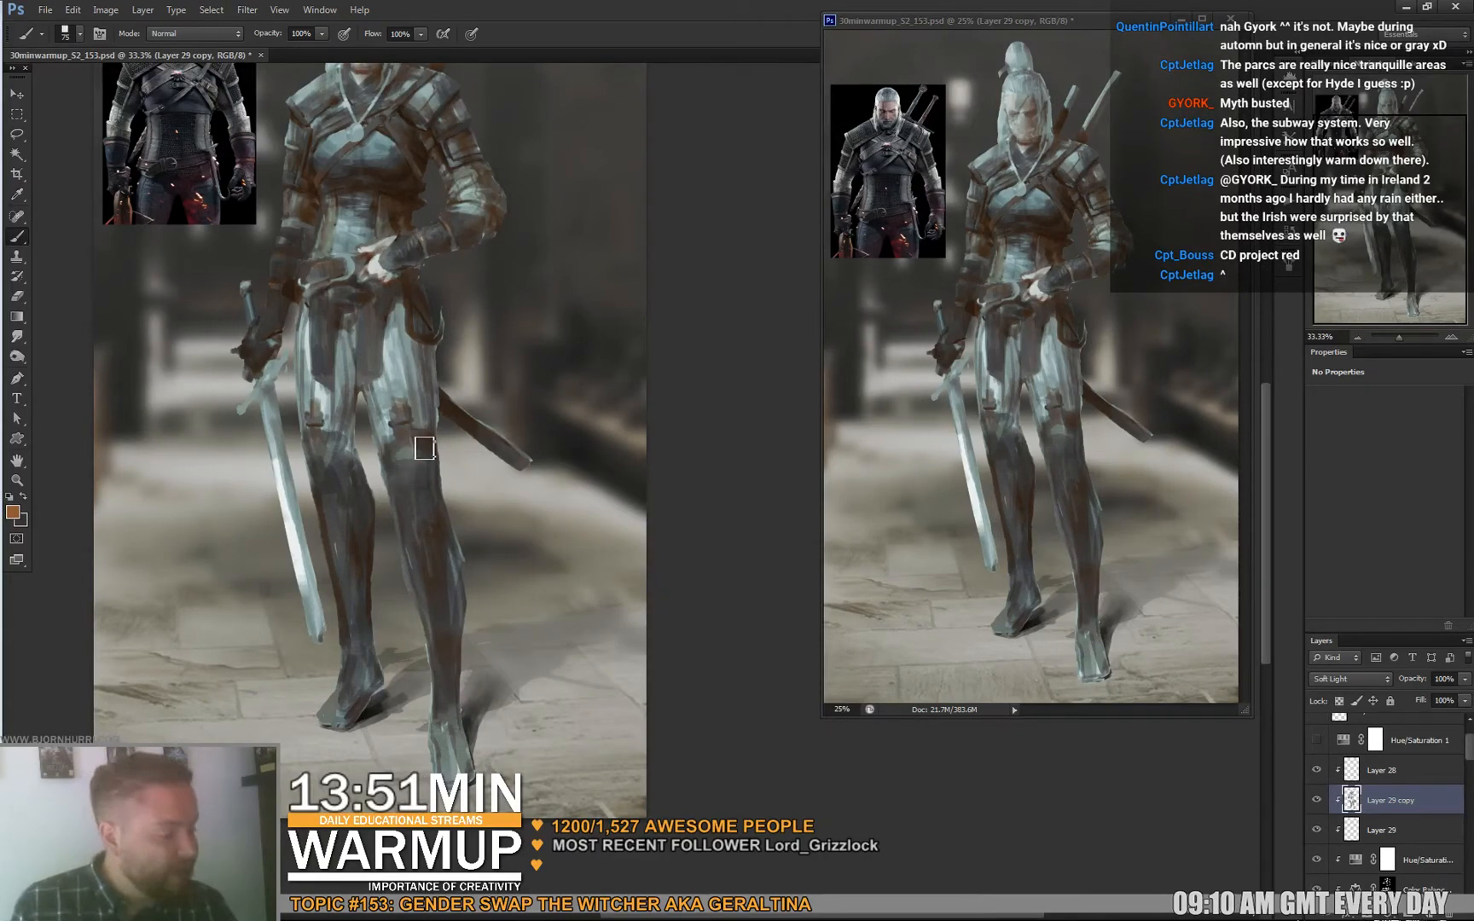
# Add a clipped layer above Layer 29 copy and paint the chest armour in sampled dark browns, reducing the brush to 55 px.
pyautogui.scroll(3, 388, 402)
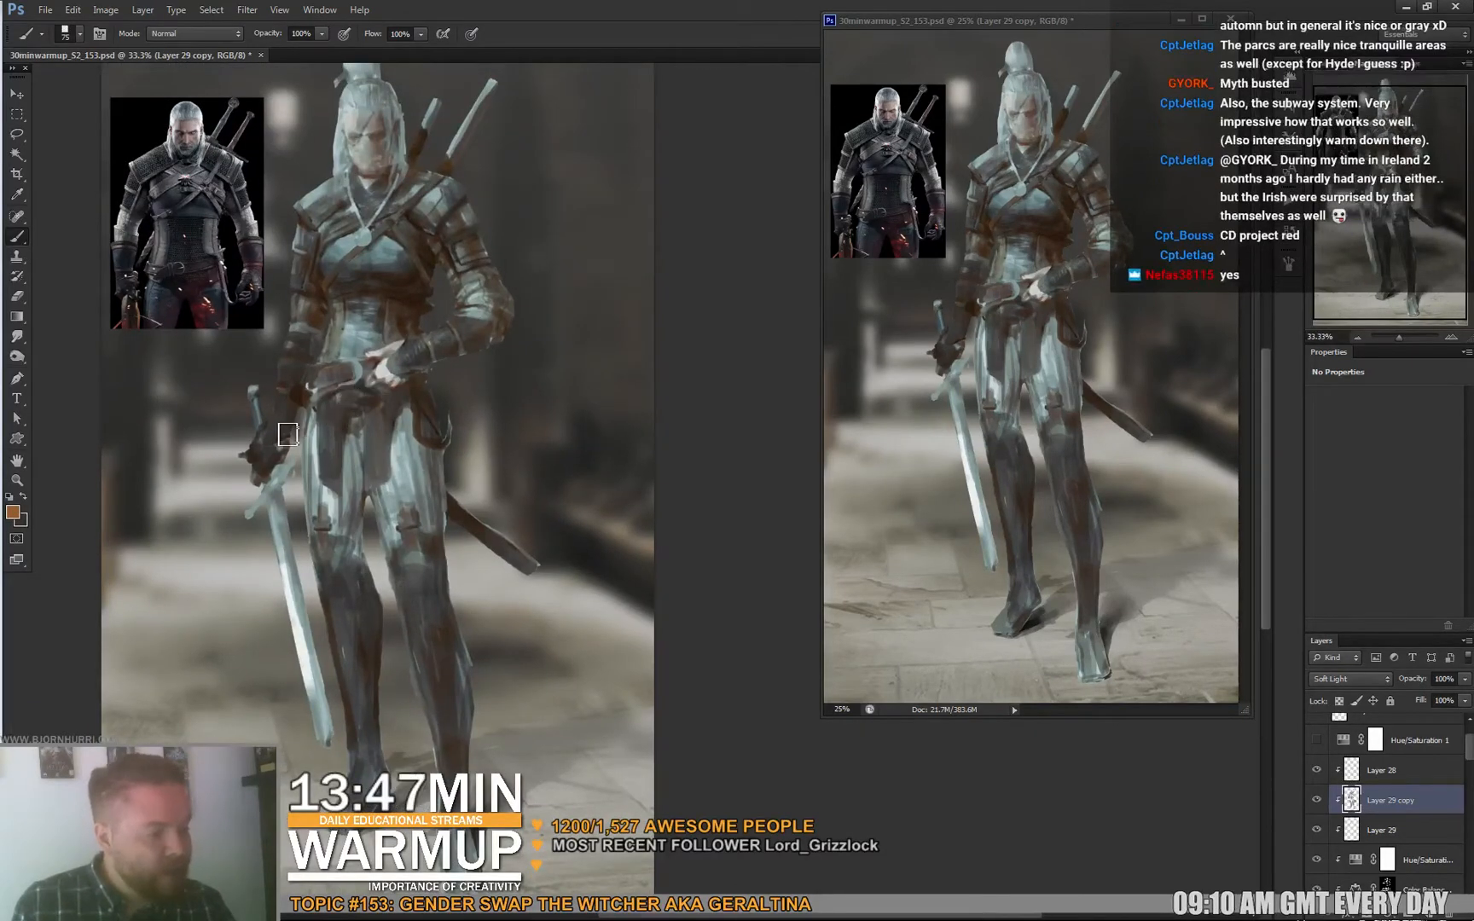
pyautogui.scroll(2, 595, 313)
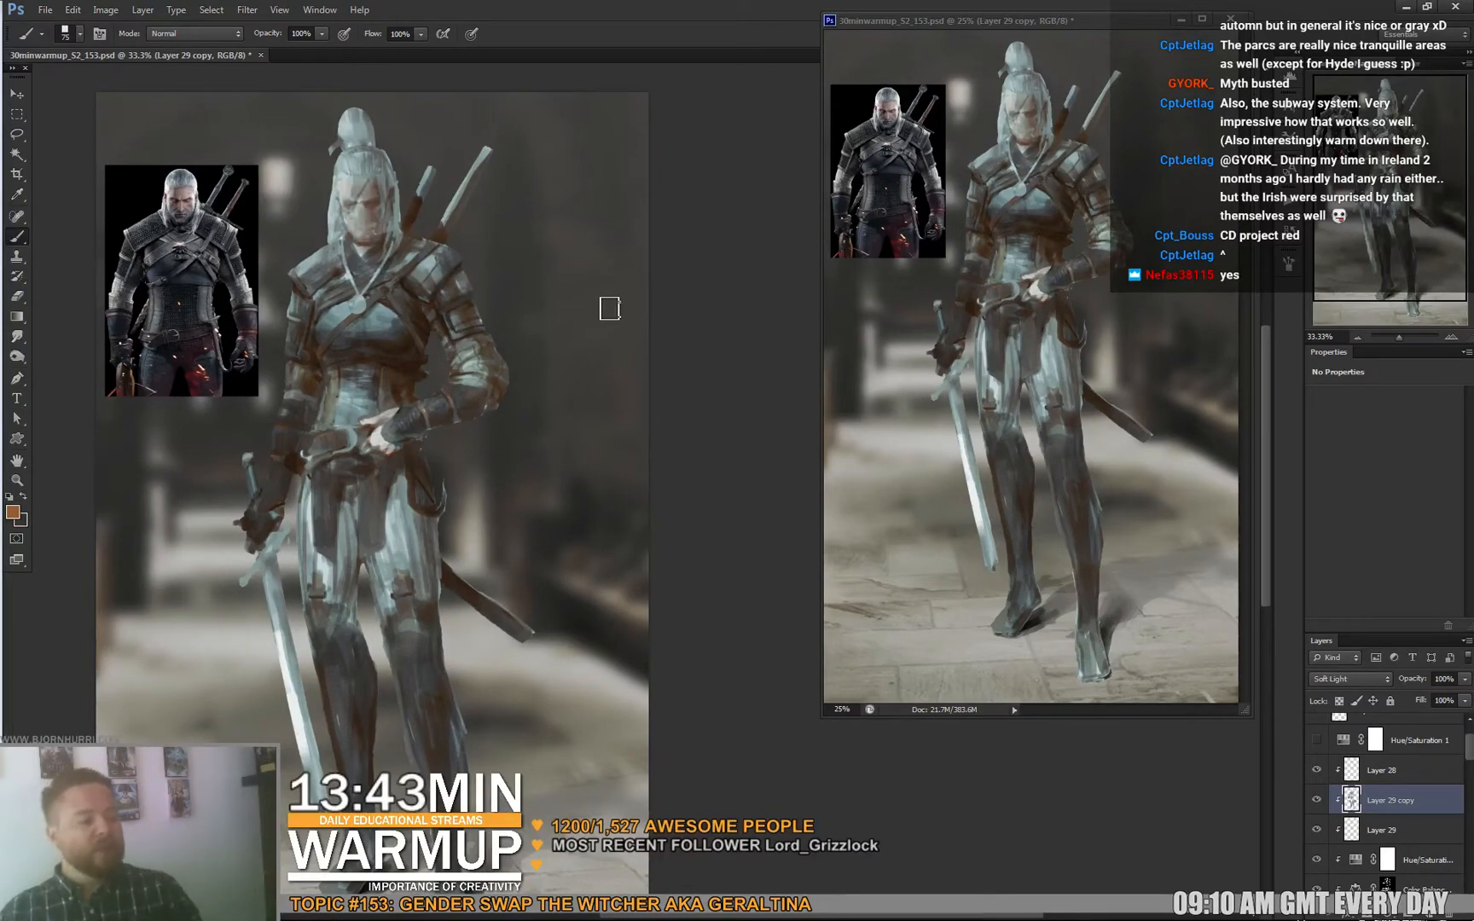
pyautogui.click(1426, 915)
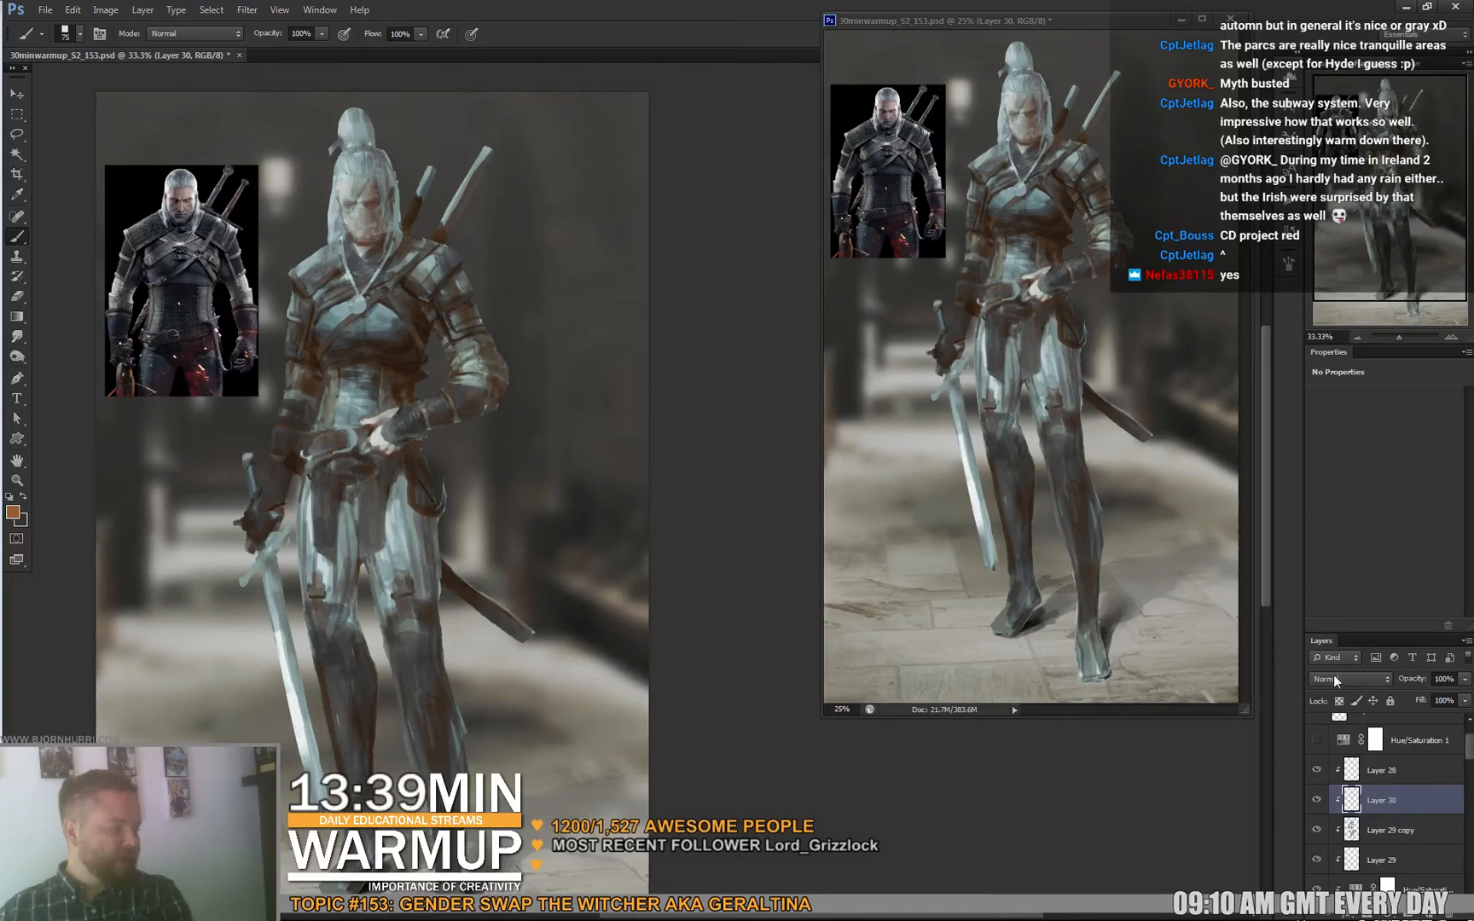
pyautogui.keyDown('alt'); pyautogui.click(390, 341); pyautogui.keyUp('alt')
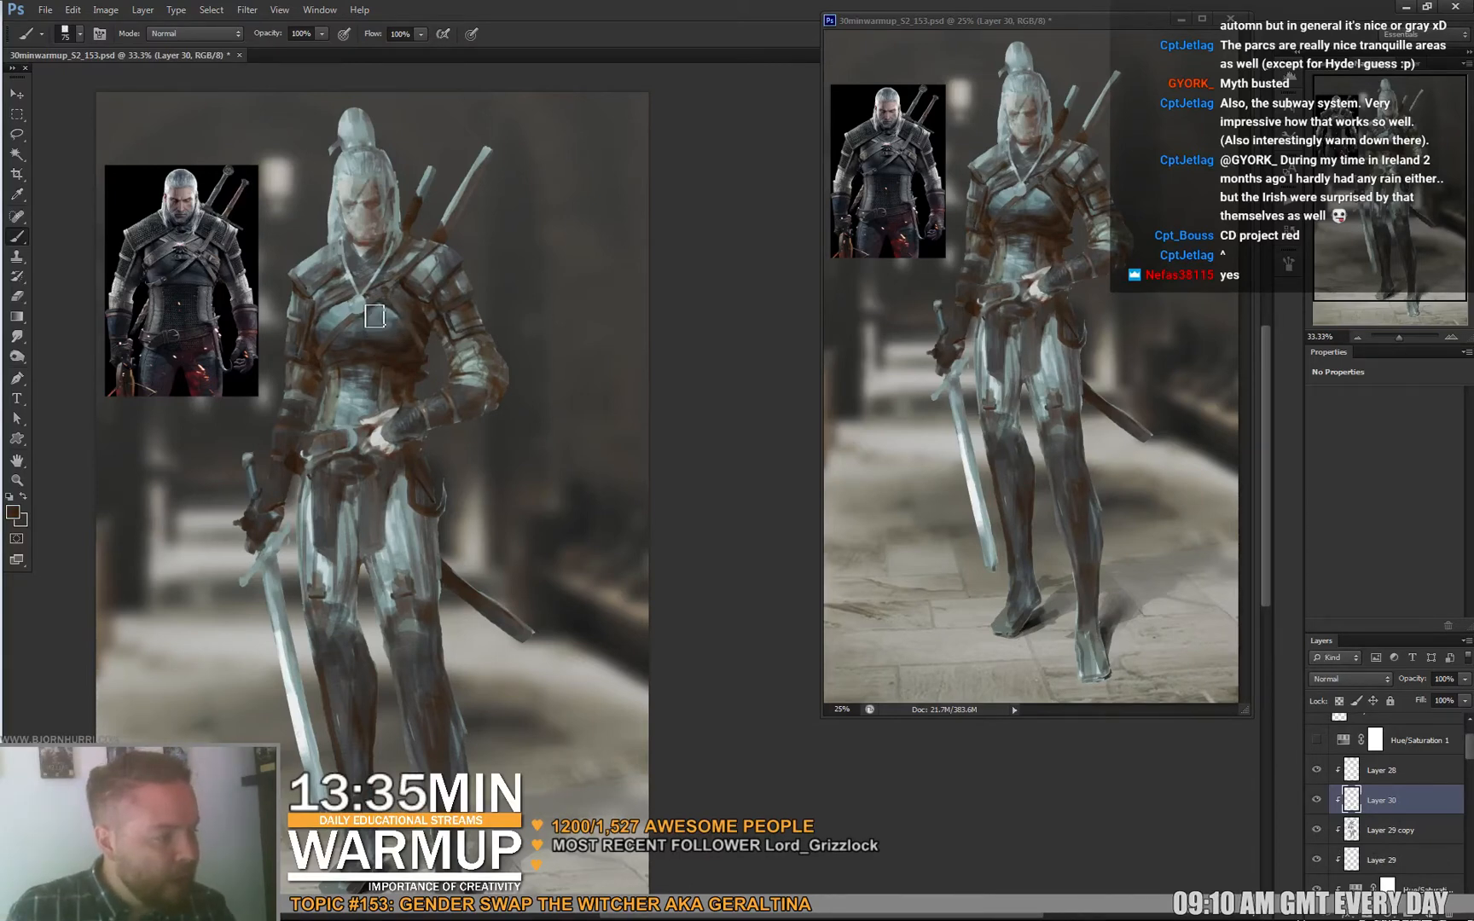
pyautogui.moveTo(375, 317)
pyautogui.mouseDown()
pyautogui.moveTo(346, 341)
pyautogui.moveTo(392, 317)
pyautogui.moveTo(340, 324)
pyautogui.mouseUp()
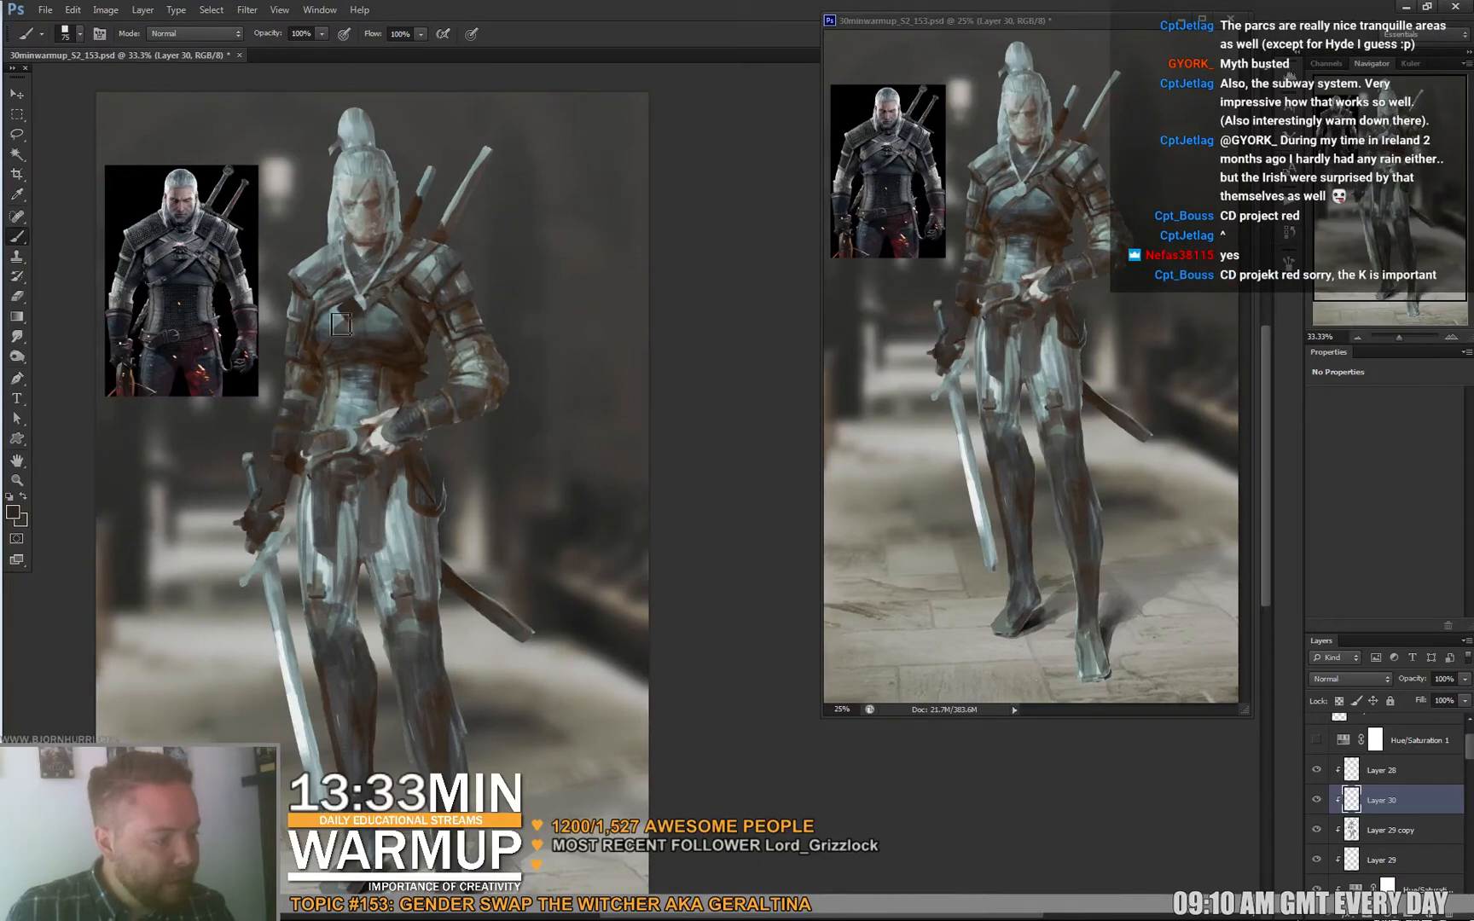
pyautogui.rightClick(397, 295)
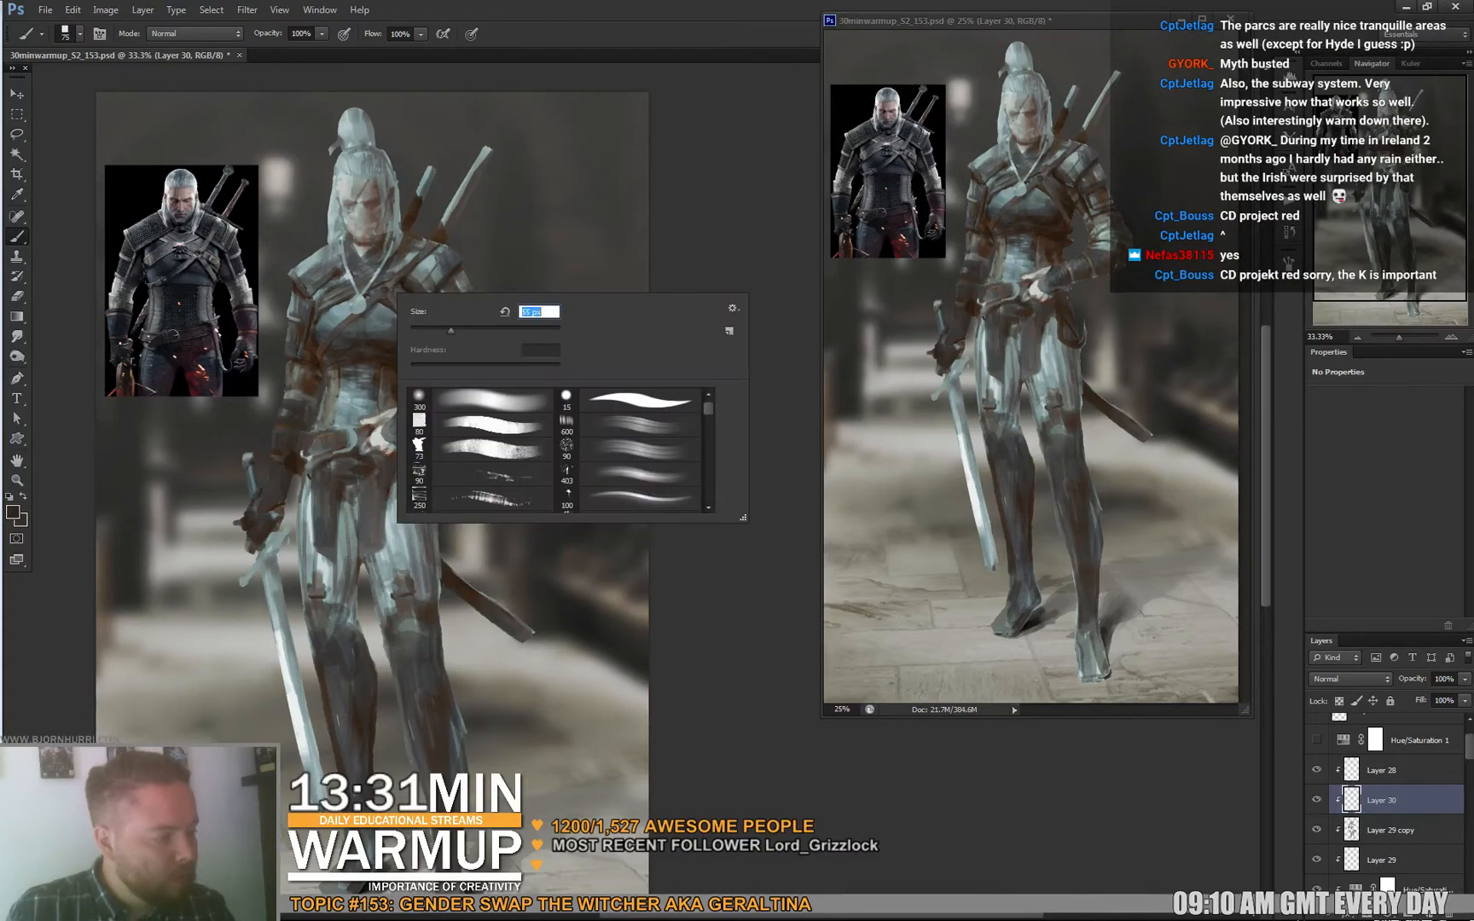
pyautogui.press('Return')
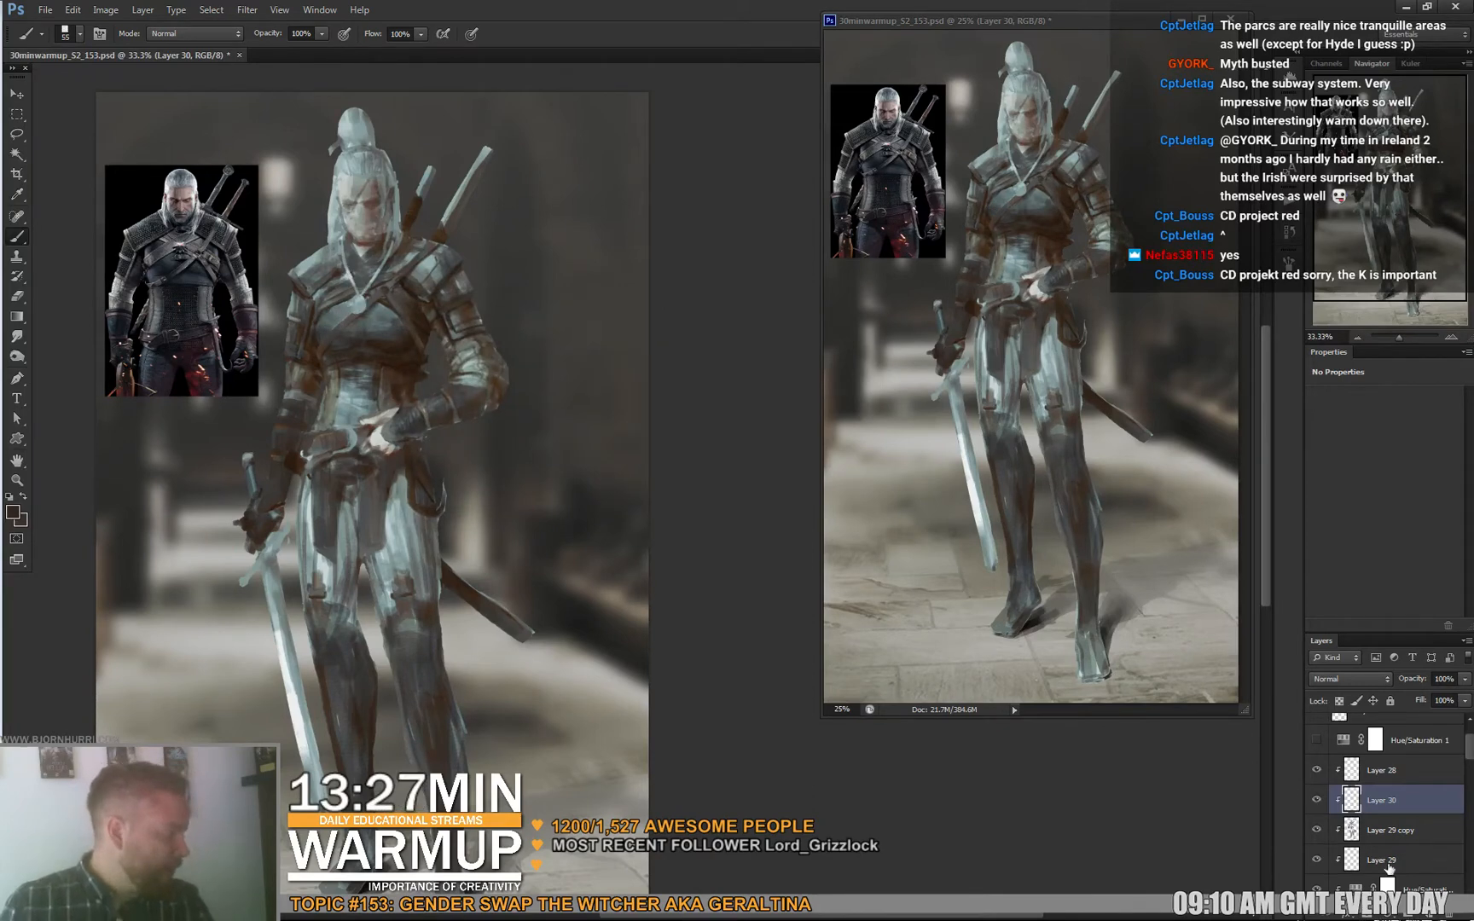
# Load the necklace selection from Layer 21, copy the necklace to a new clipped layer, and move that layer above Layer 28.
pyautogui.scroll(-3, 1389, 868)
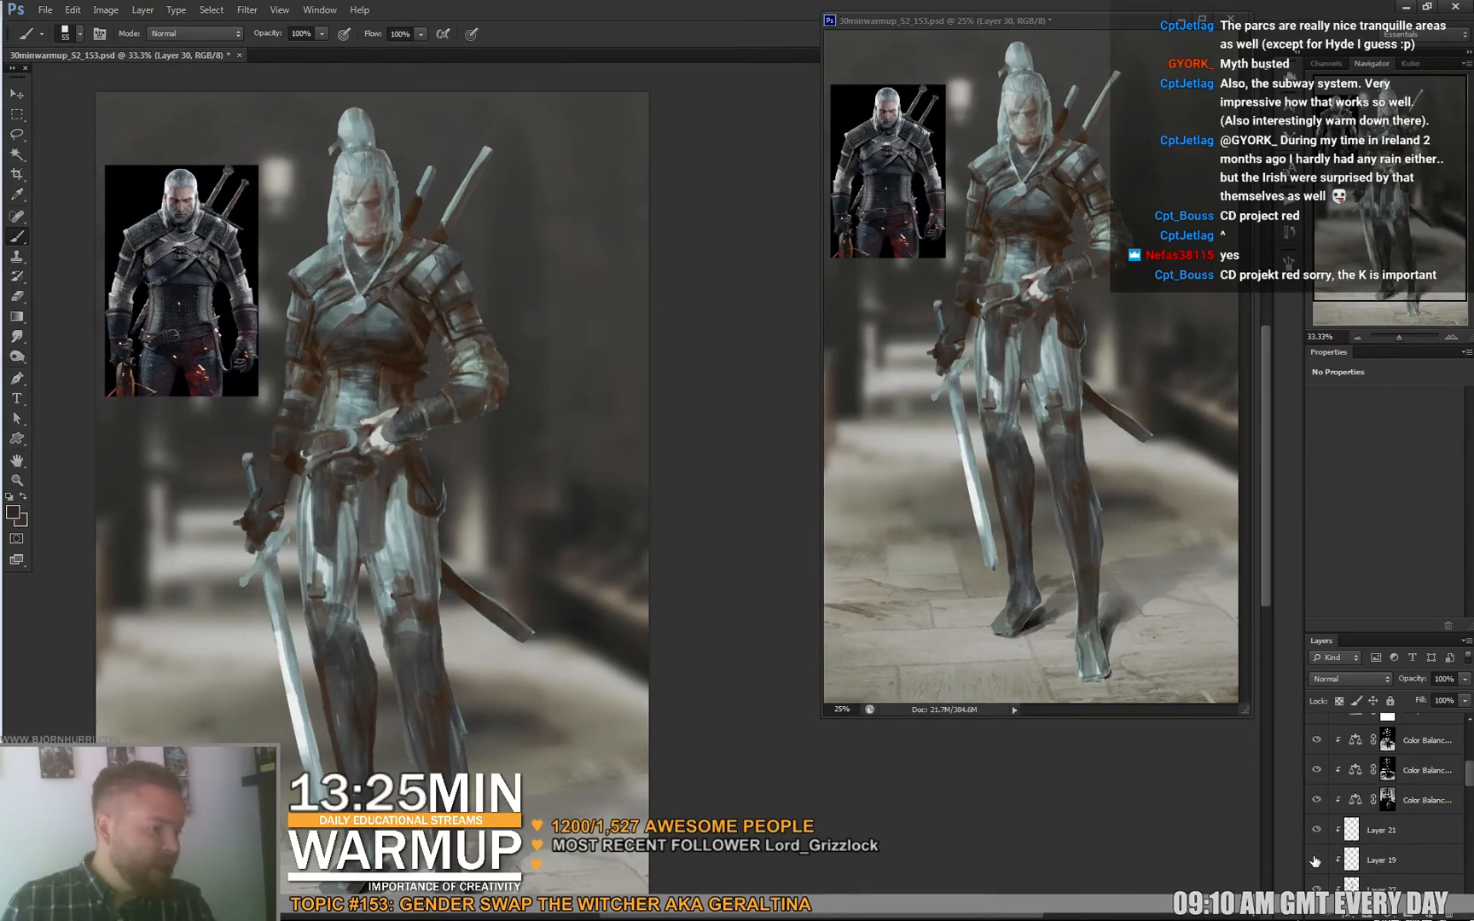
pyautogui.click(1324, 832)
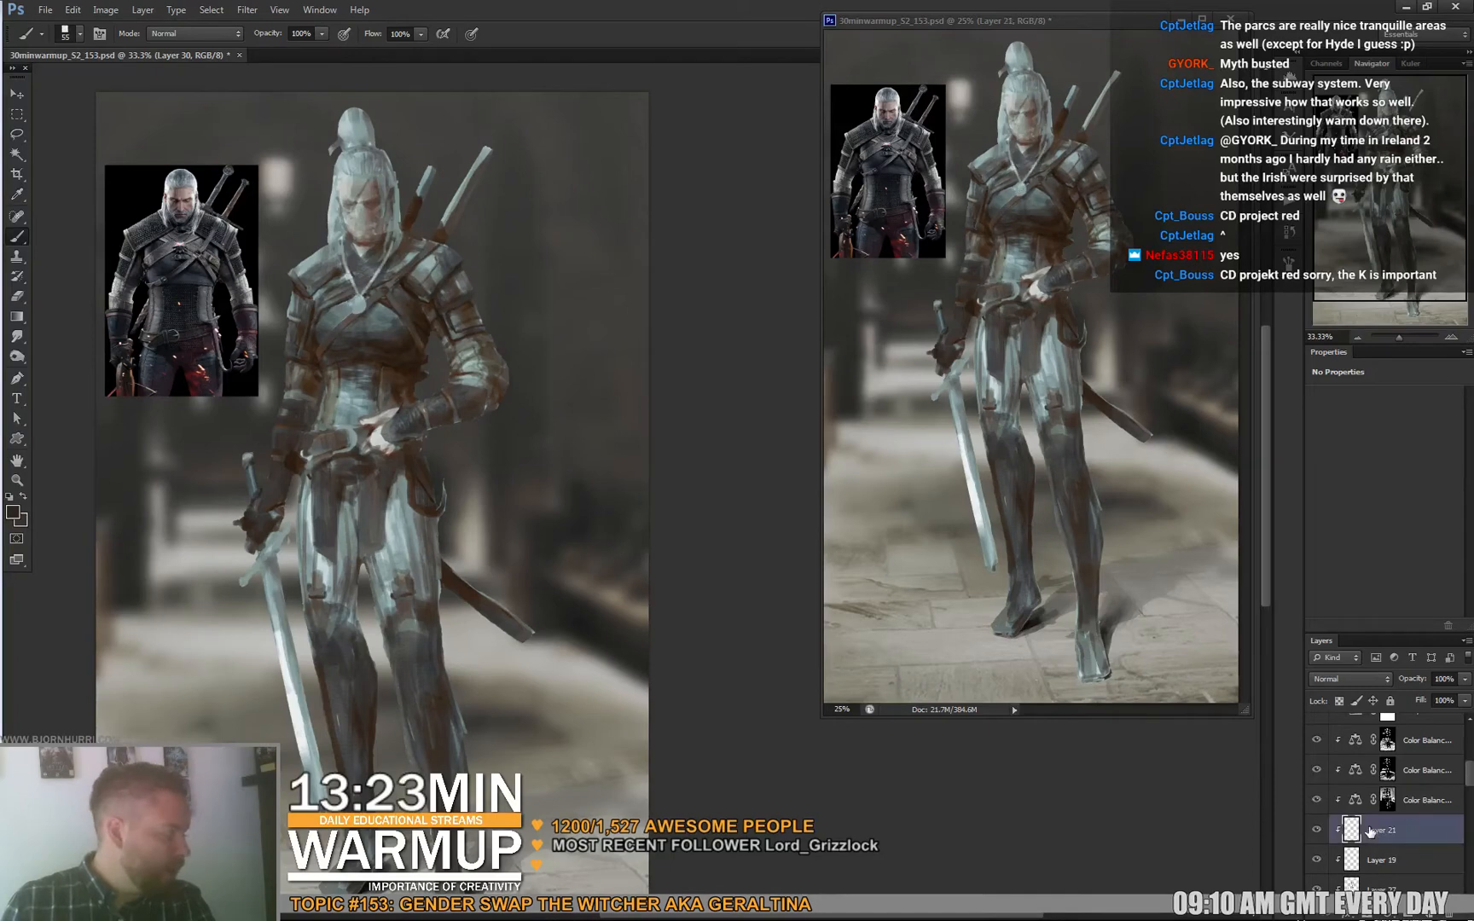
pyautogui.click(1318, 831)
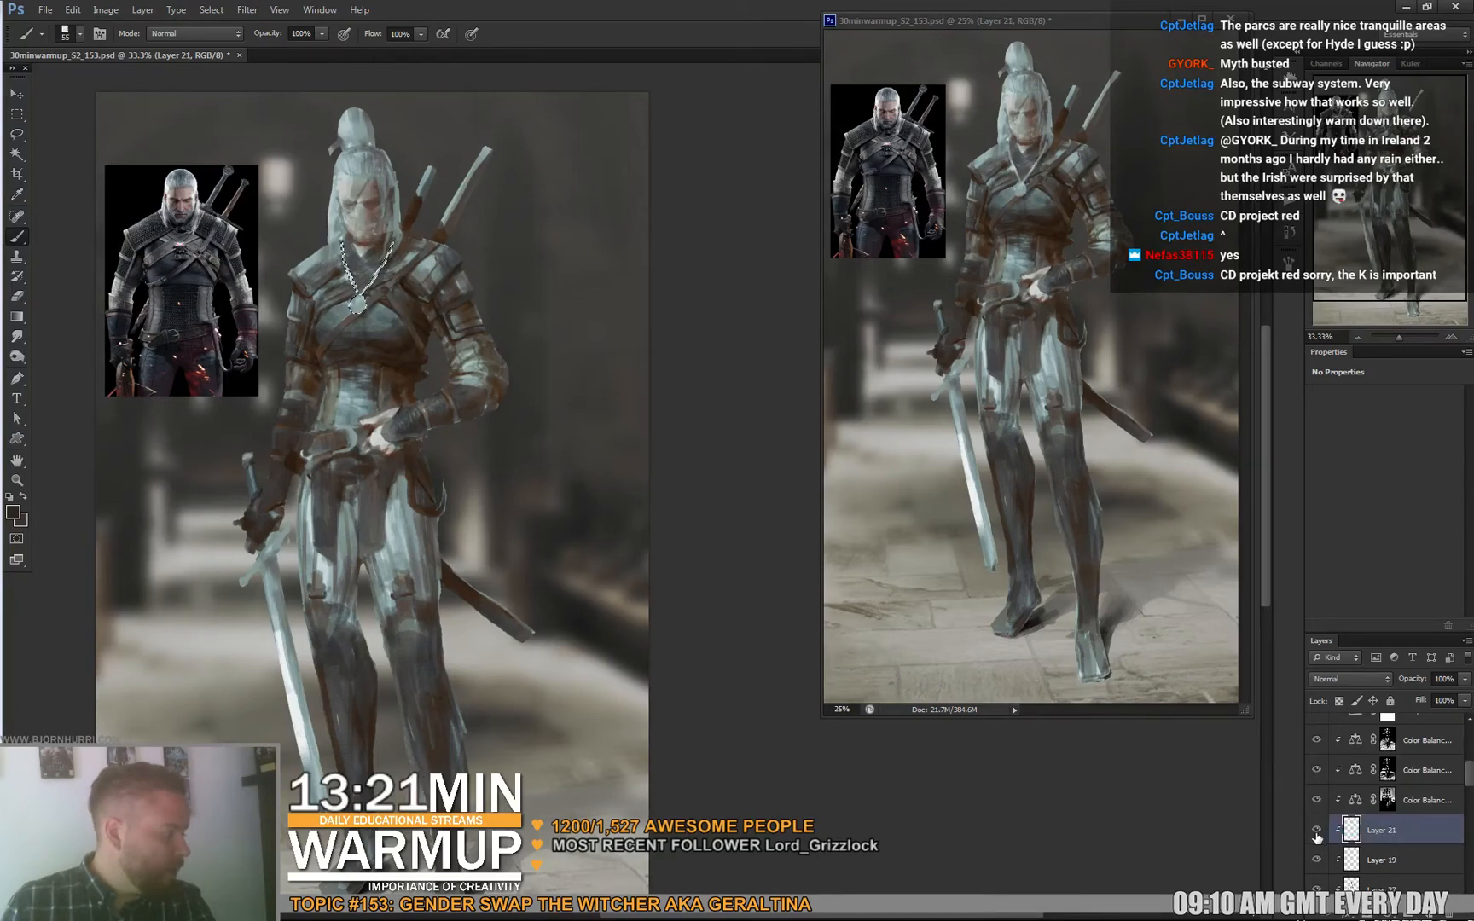
pyautogui.scroll(1, 1361, 809)
pyautogui.scroll(3, 1362, 808)
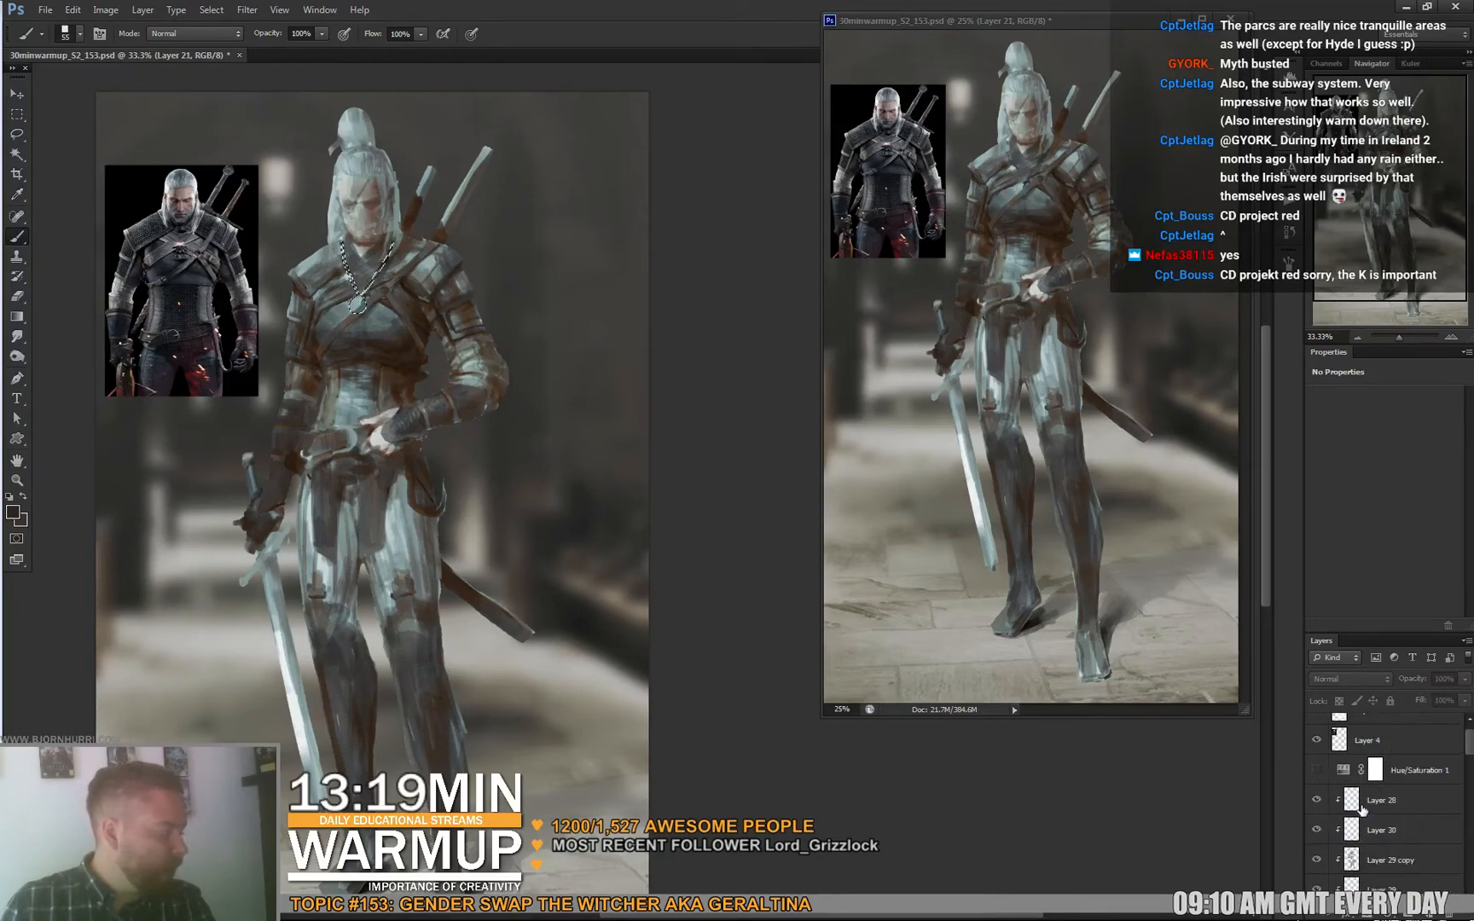
pyautogui.click(1365, 829)
pyautogui.hotkey('ctrl', 'shift', 'alt', 'n')
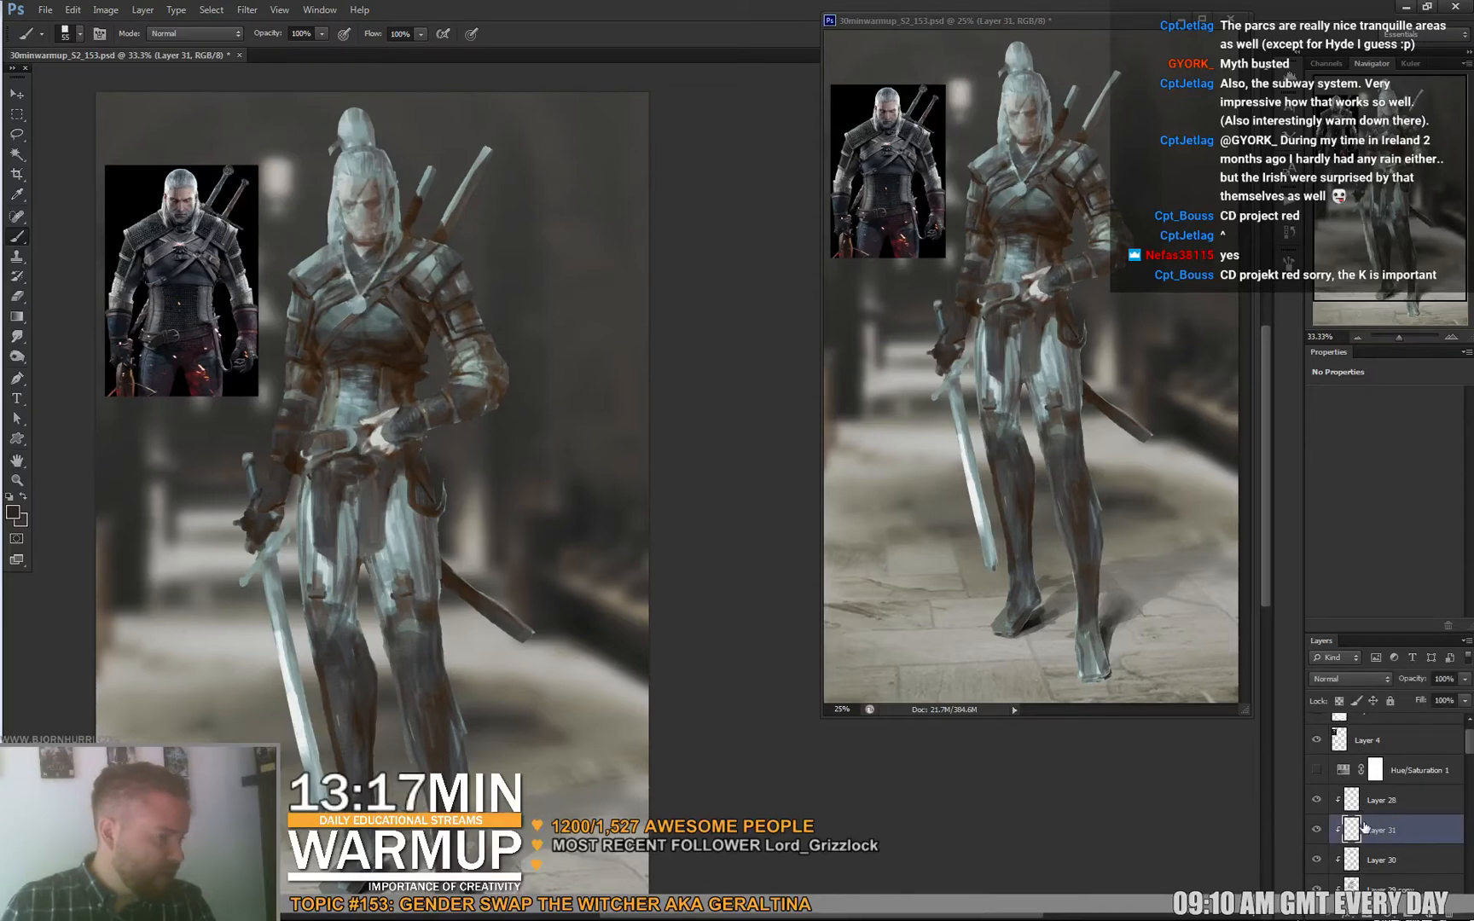
pyautogui.click(1406, 862)
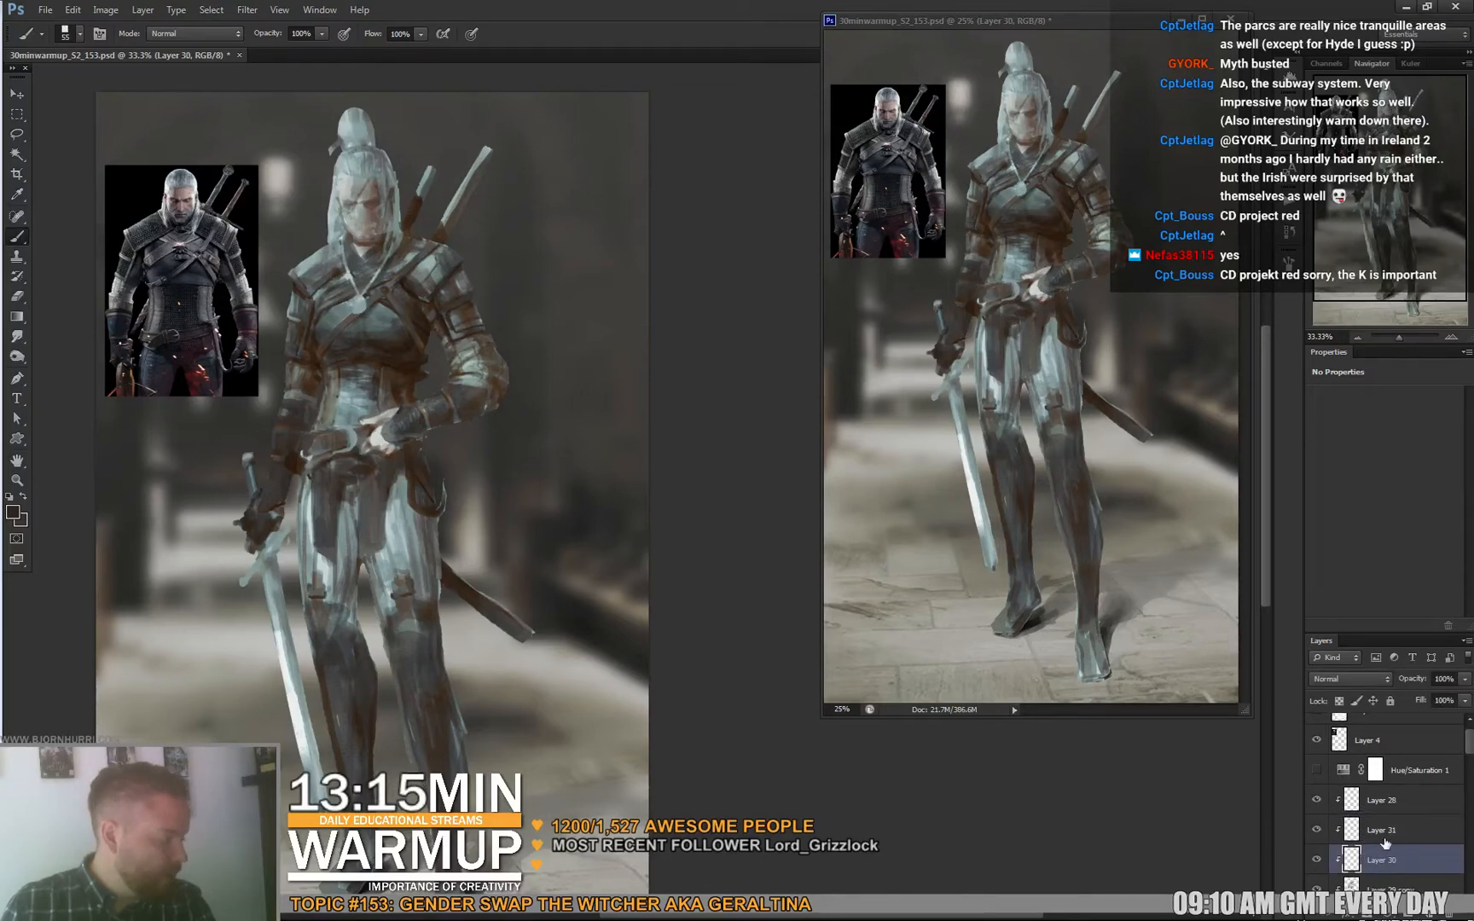
pyautogui.moveTo(1389, 836); pyautogui.dragTo(1381, 802)
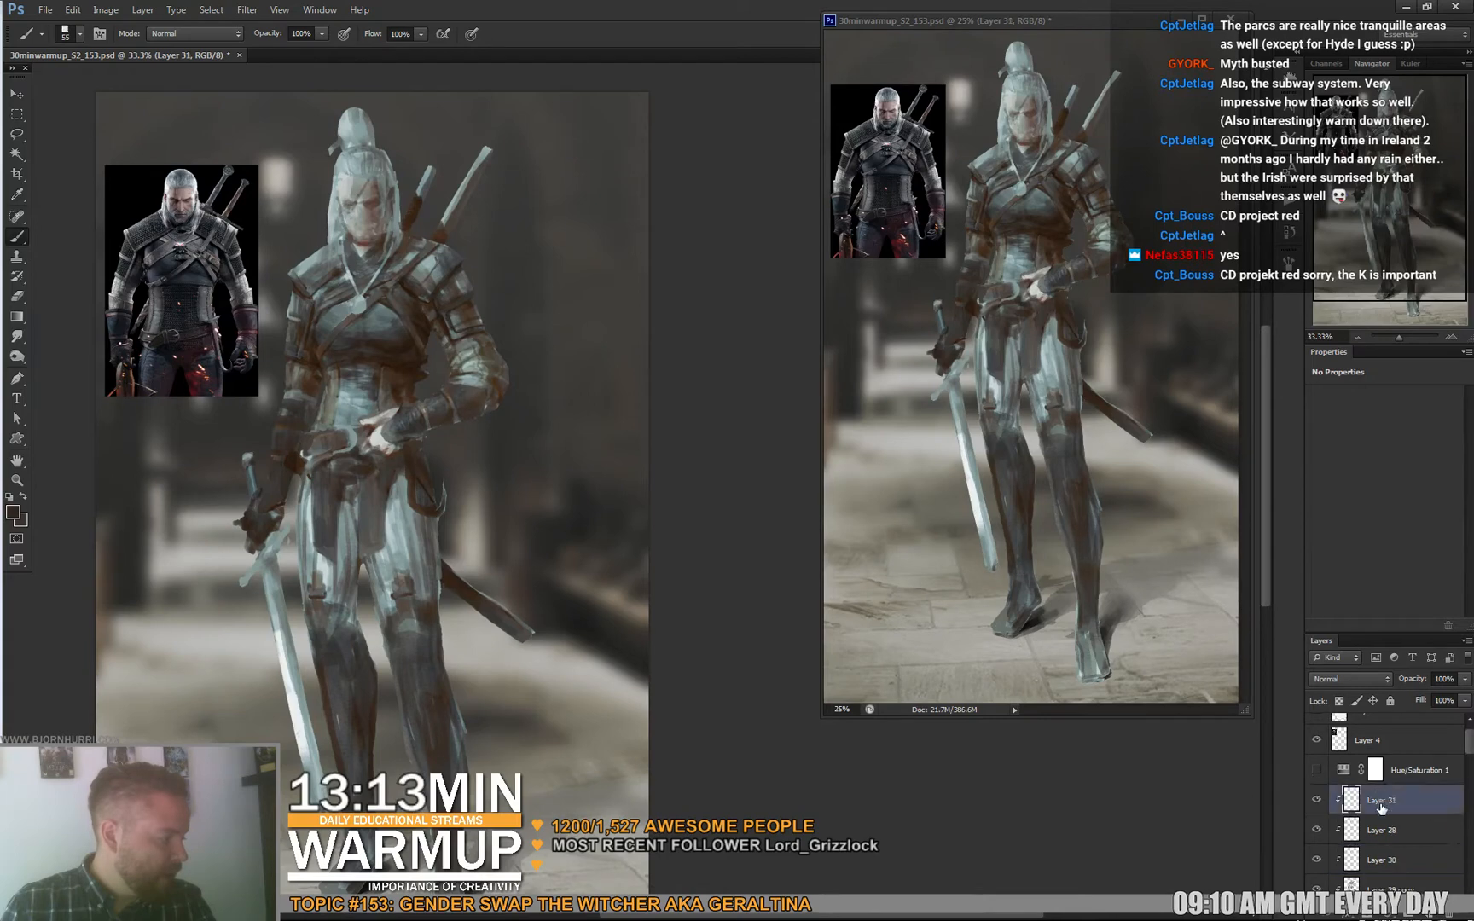
# Add a clipped layer directly above Layer 28 and save the document.
pyautogui.click(1382, 827)
pyautogui.click(1434, 916)
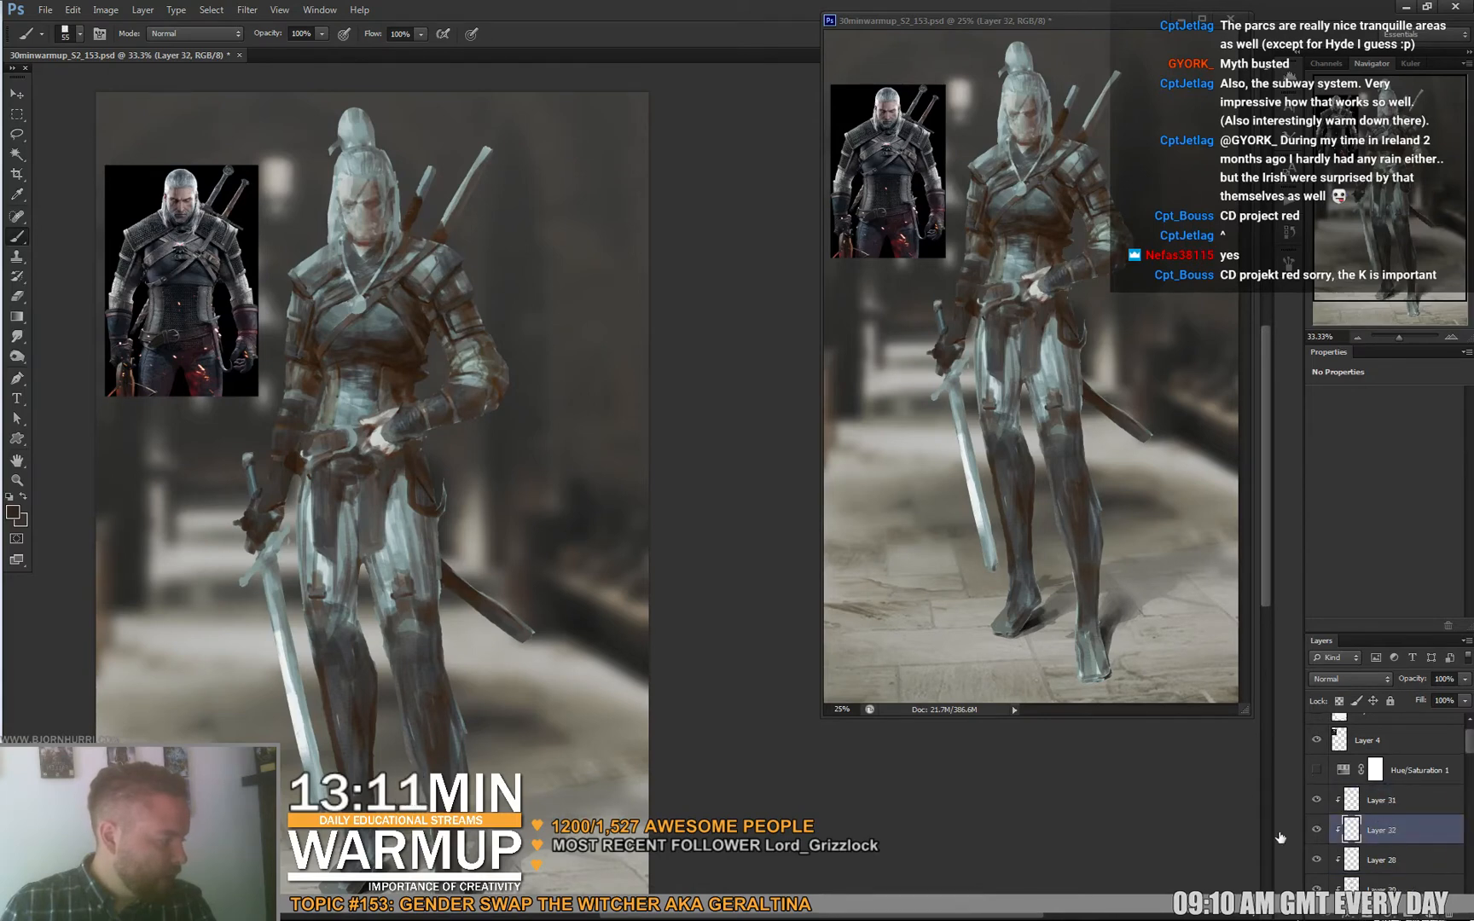
pyautogui.hotkey('ctrl', 's')
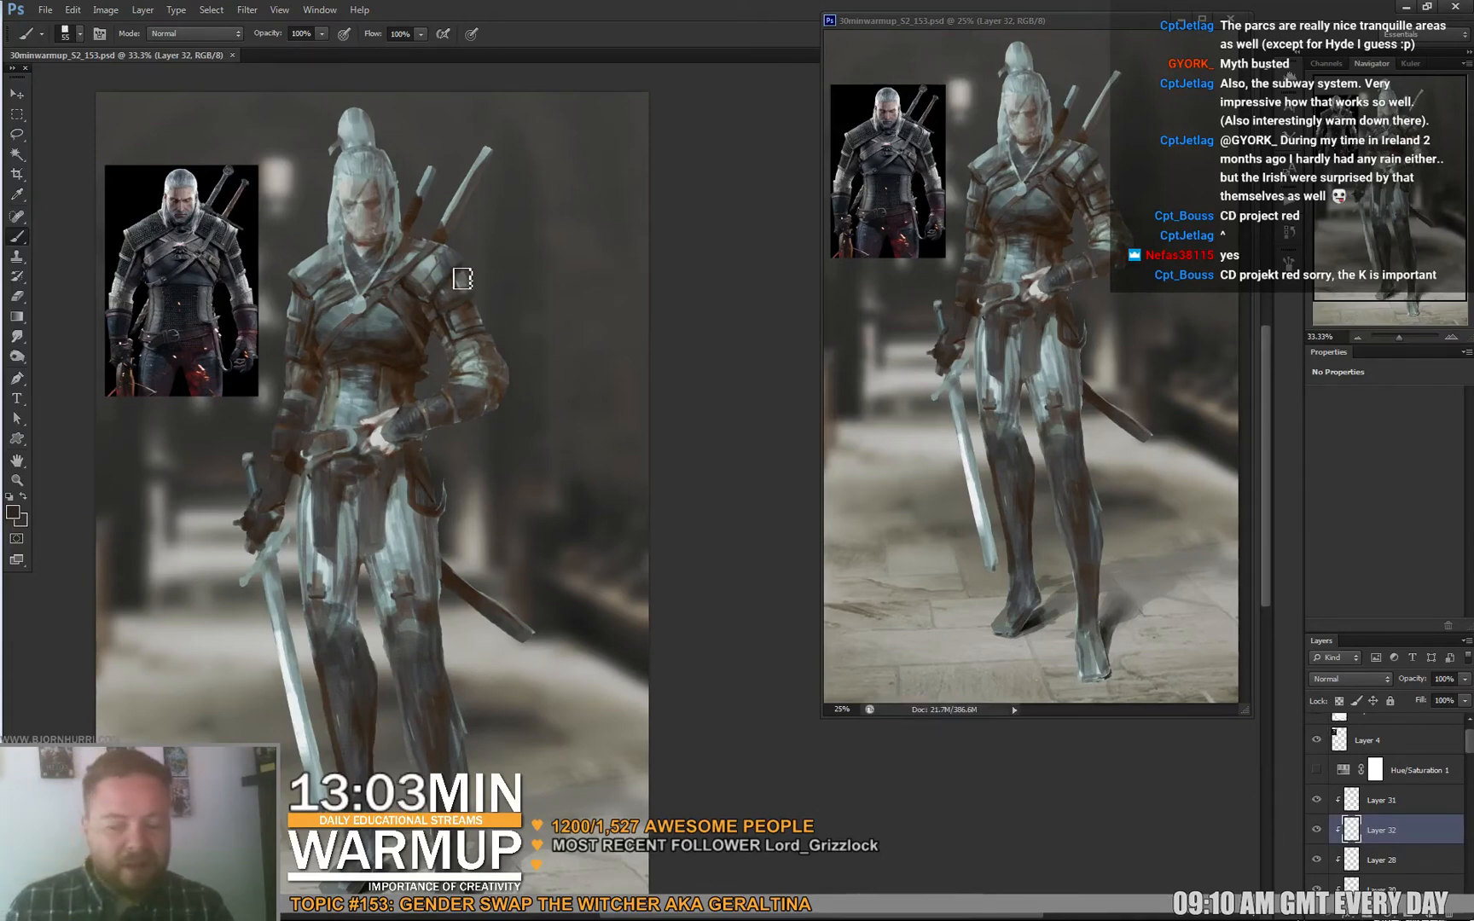
# Paint over the shoulder and chest armour, reducing the brush to 23 px and sampling a dark brown from the chest.
pyautogui.moveTo(452, 348); pyautogui.dragTo(453, 341)
pyautogui.moveTo(467, 206); pyautogui.dragTo(461, 277)
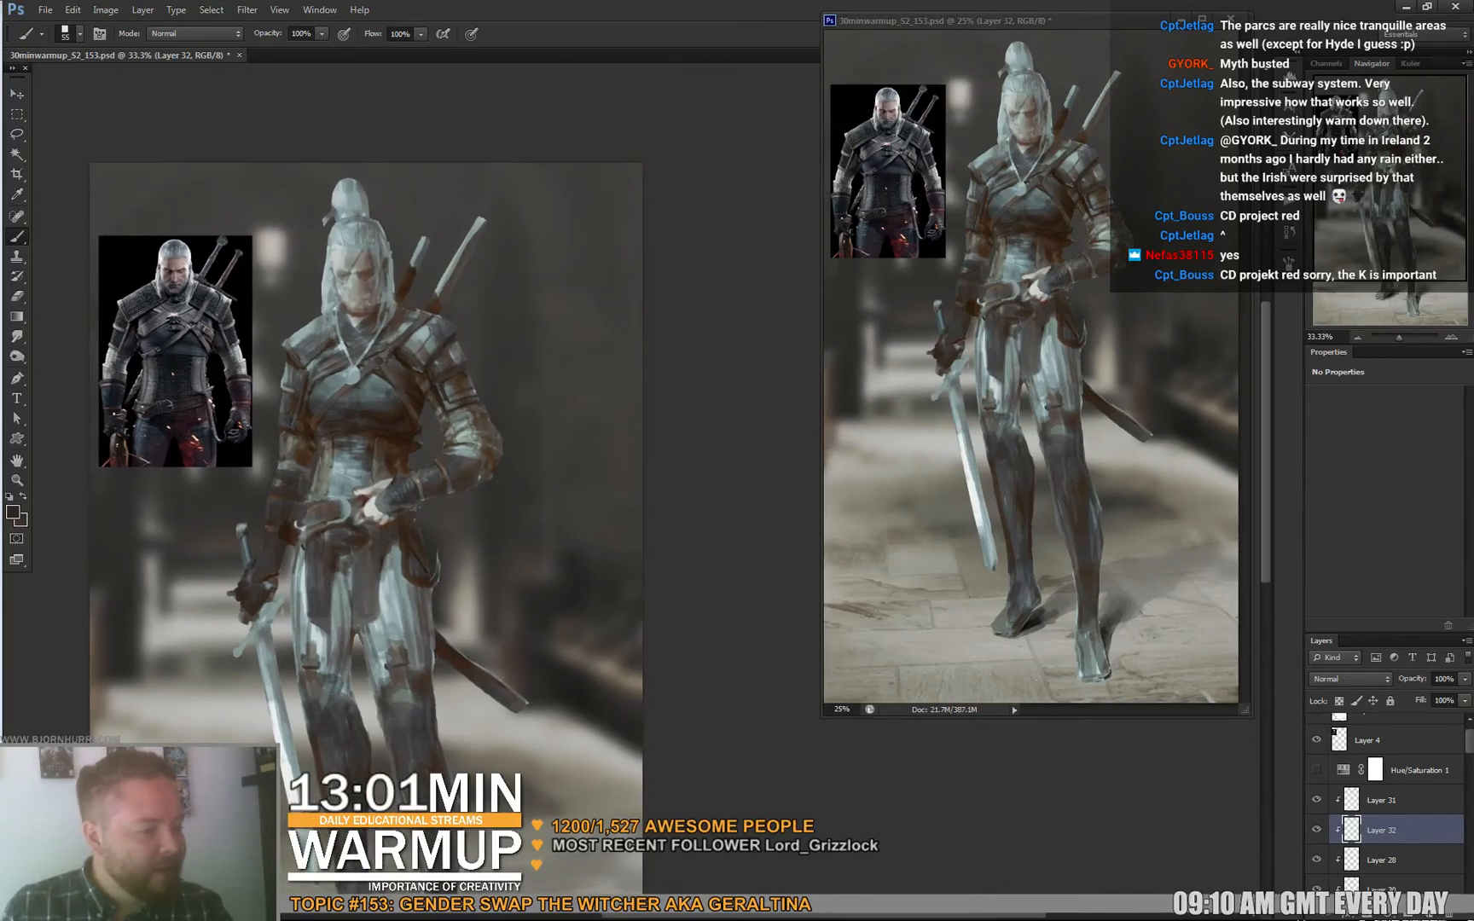
pyautogui.rightClick(453, 327)
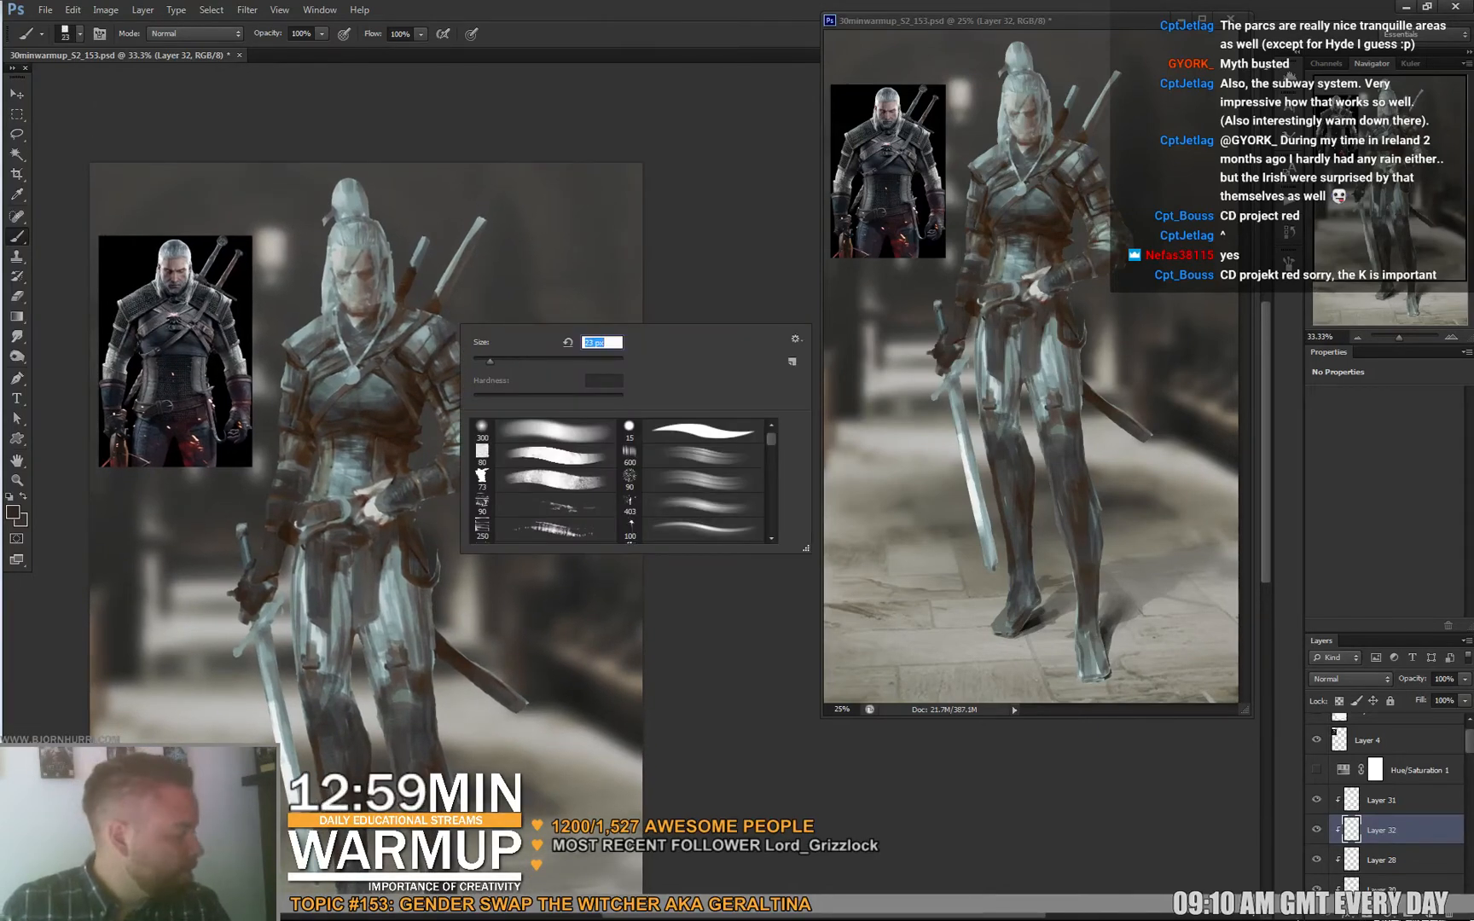
pyautogui.click(404, 368)
pyautogui.keyDown('alt'); pyautogui.click(328, 394); pyautogui.keyUp('alt')
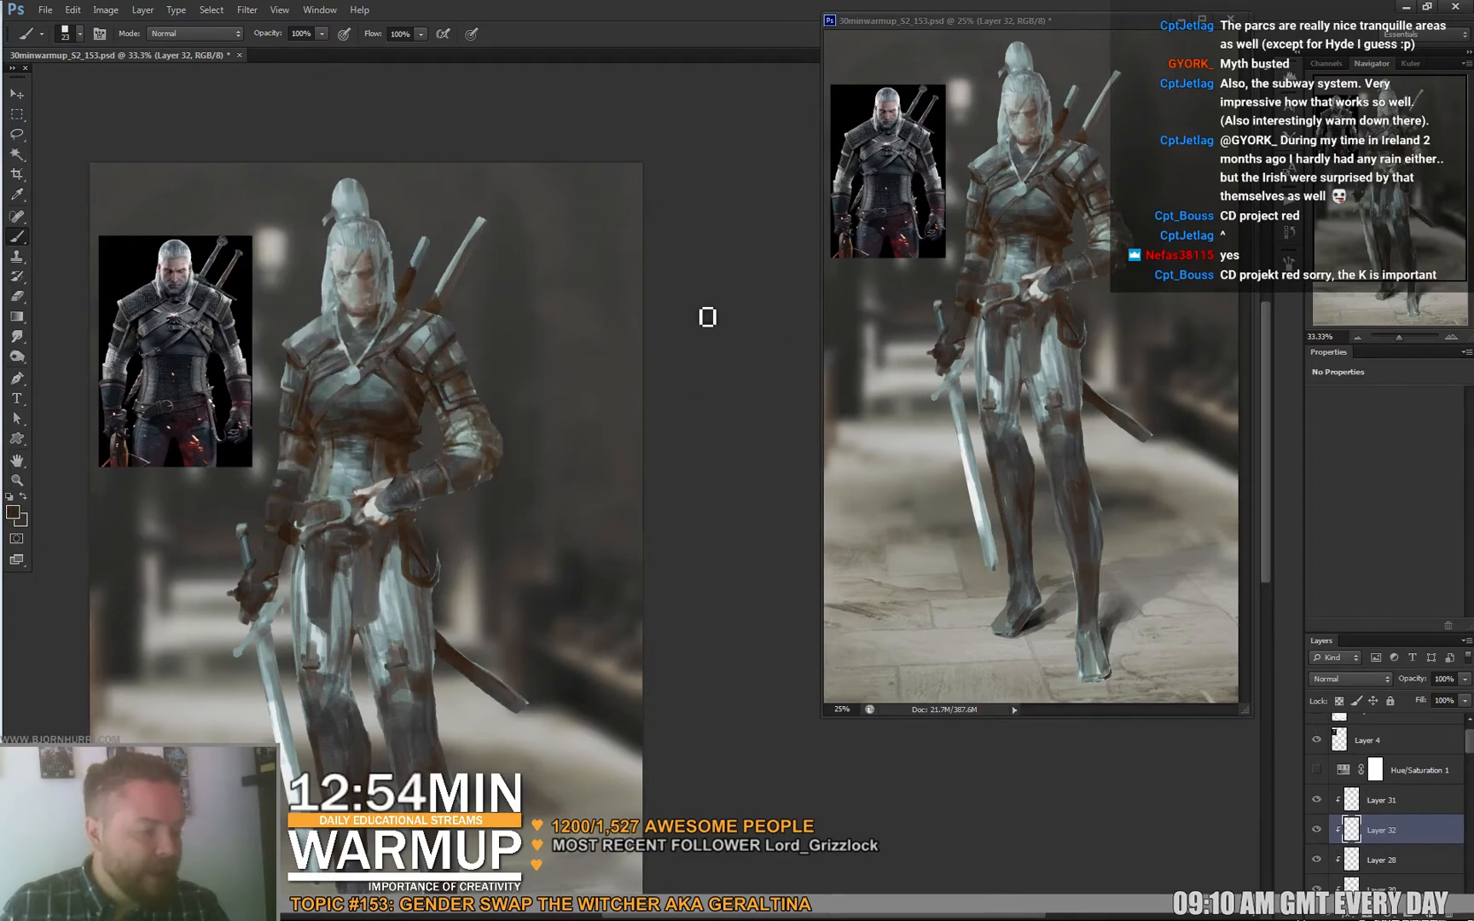
# Add another clipped layer above Layer 32 and set its blend mode to Soft Light.
pyautogui.scroll(-2, 608, 427)
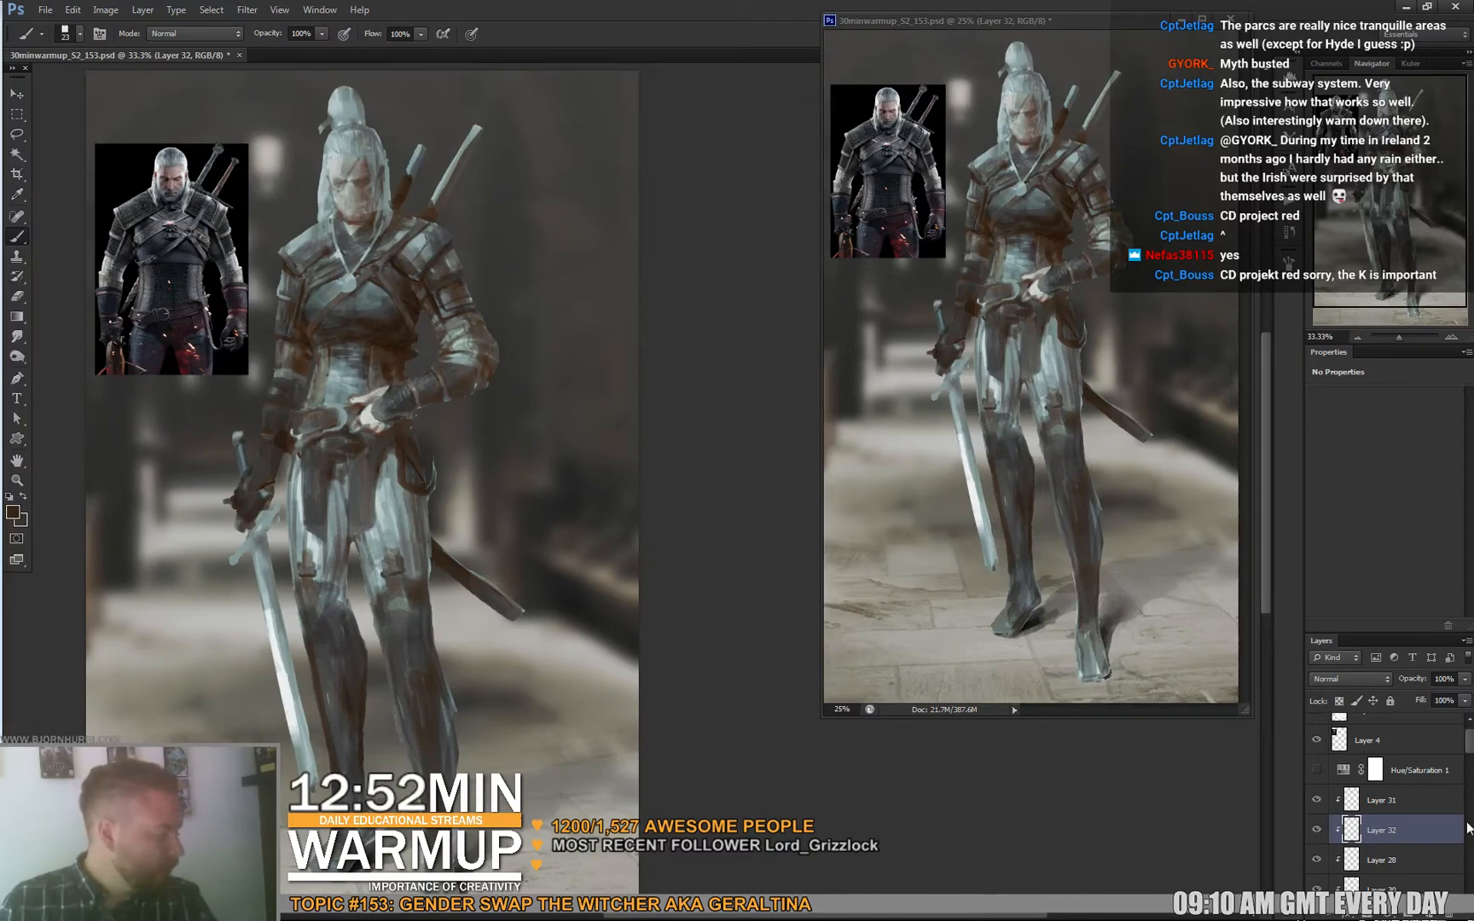
pyautogui.click(1348, 679)
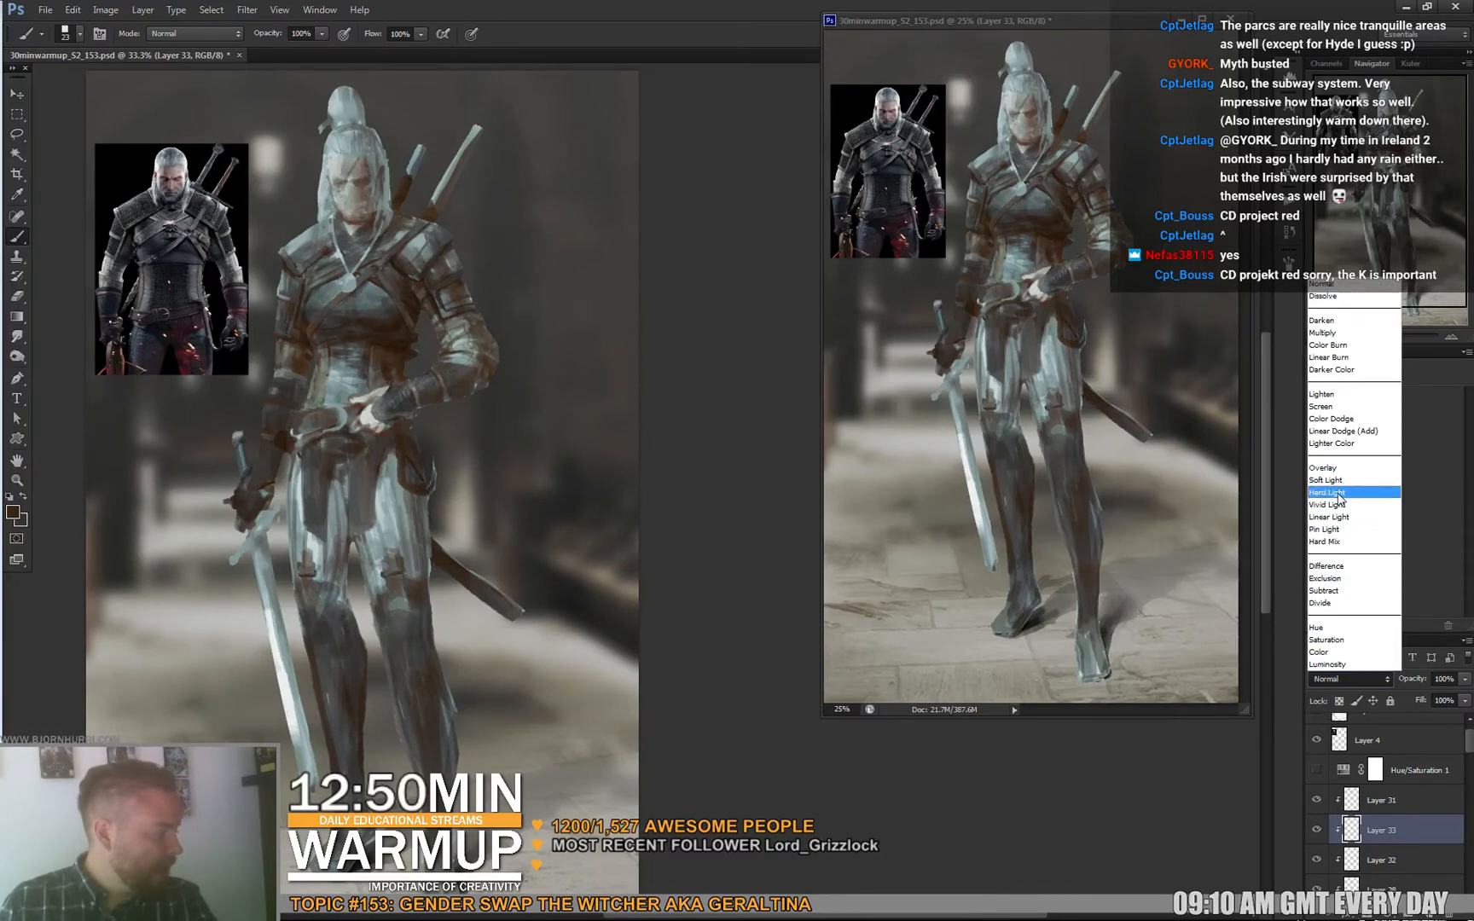
pyautogui.click(1341, 488)
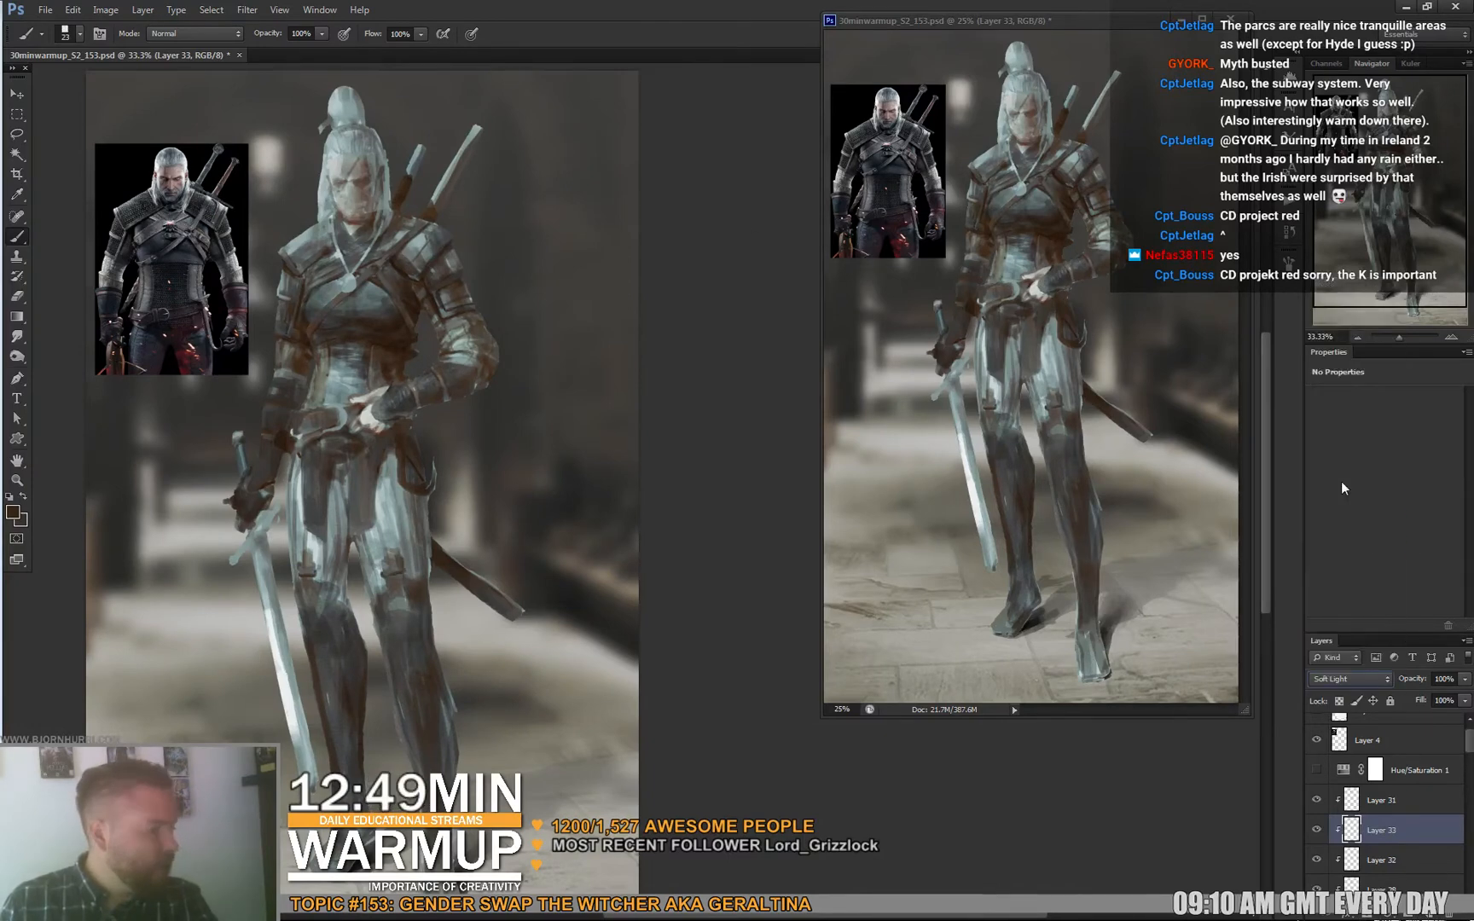
# Enlarge the brush to 74 px and paint dark brown over the shoulder and chest armour on Soft Light Layer 33.
pyautogui.rightClick(435, 303)
pyautogui.click(476, 336)
pyautogui.click(415, 303)
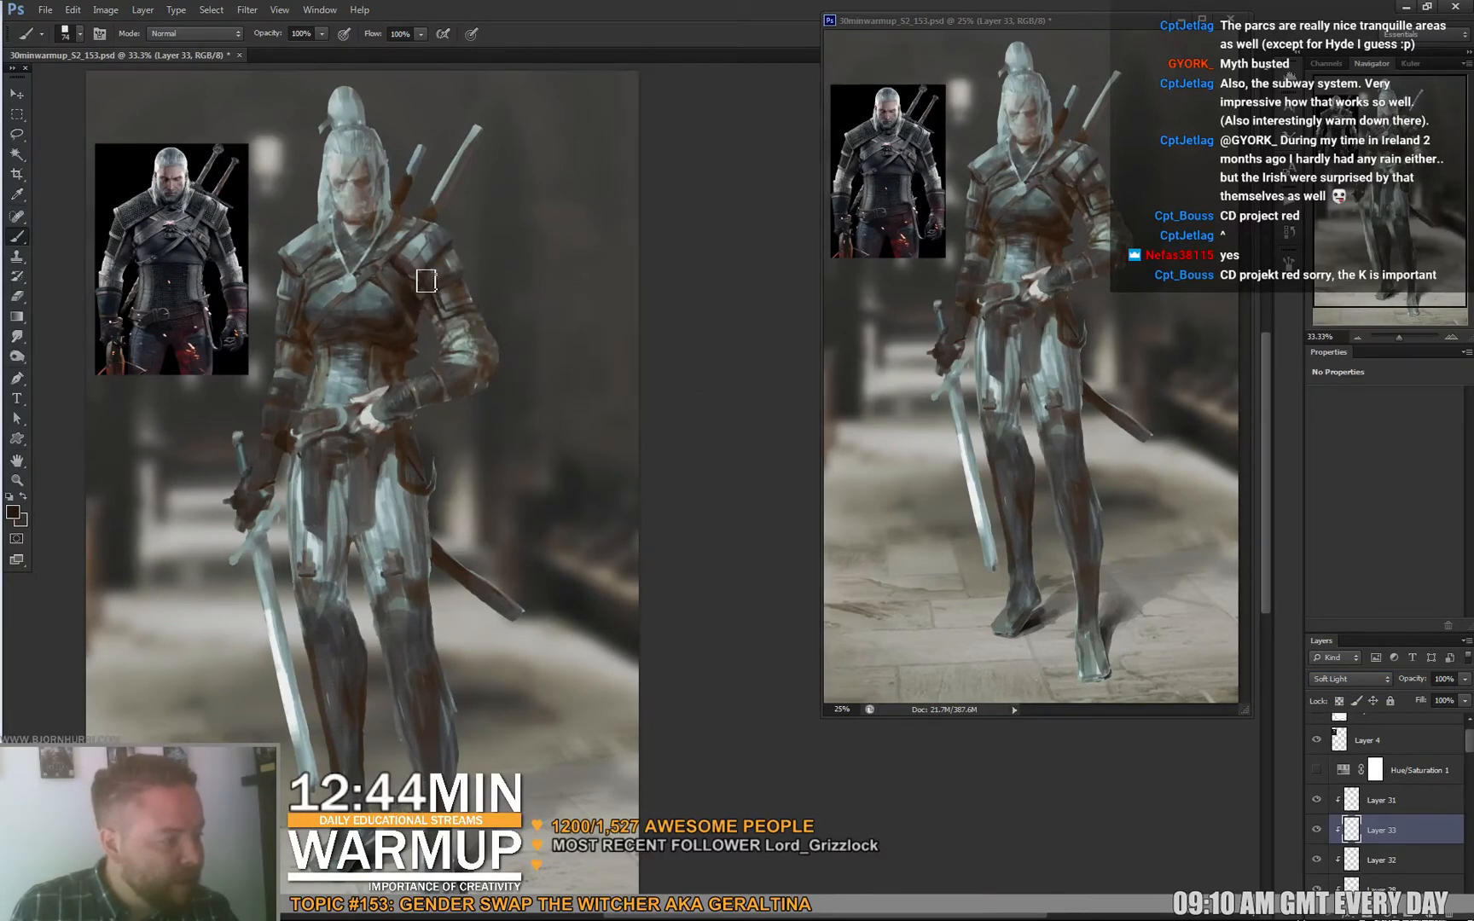
pyautogui.moveTo(426, 282); pyautogui.dragTo(433, 298)
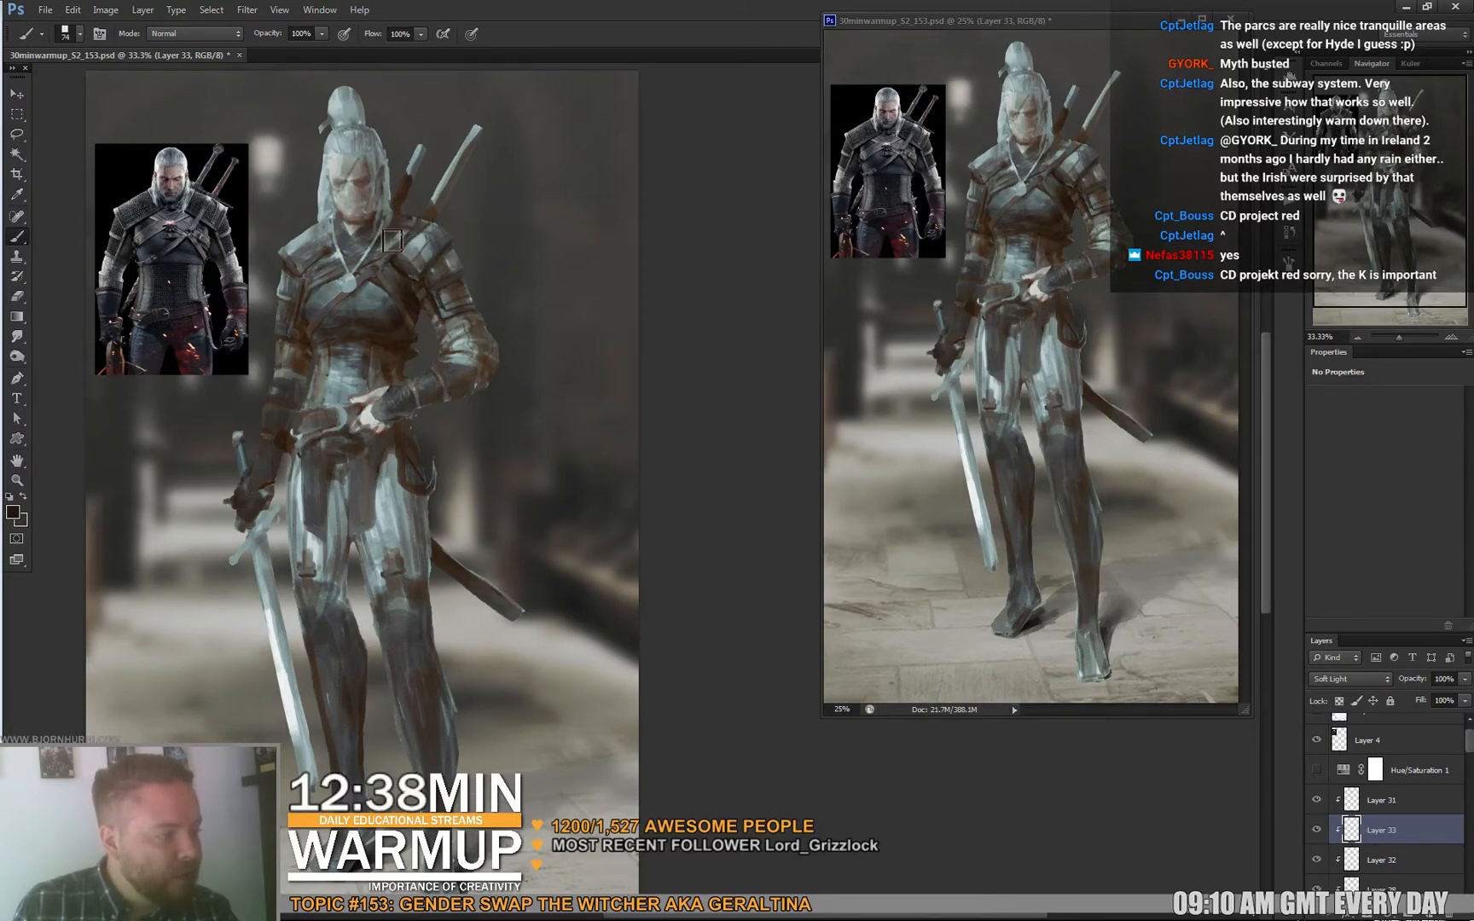
pyautogui.moveTo(392, 241); pyautogui.dragTo(396, 242)
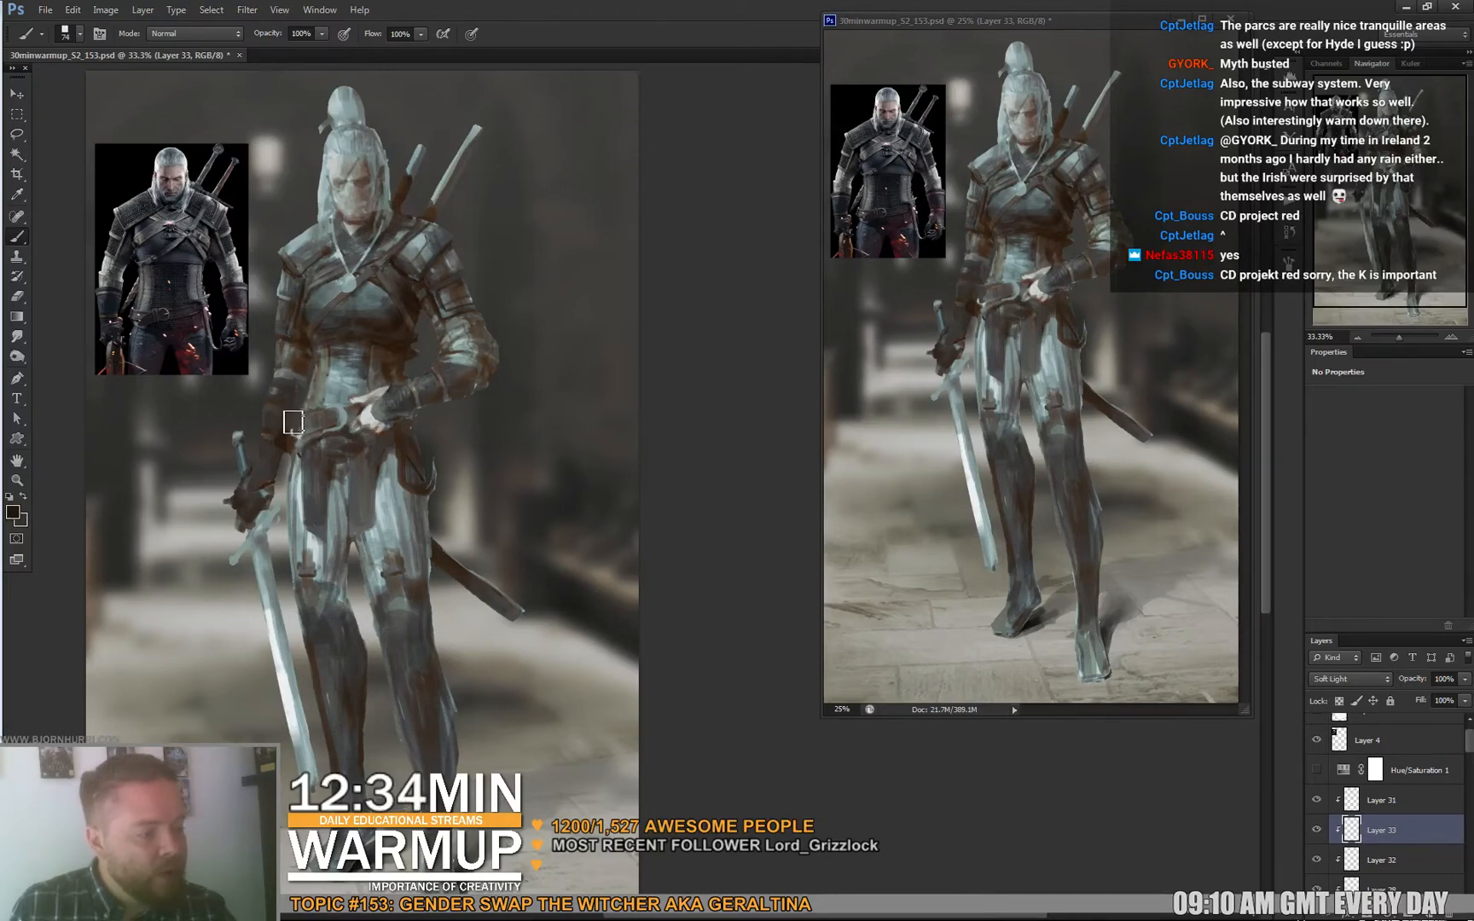
# Continue the dark Soft Light tinting down the figure, over the gloved sword hand, lower legs and boots.
pyautogui.moveTo(348, 425); pyautogui.dragTo(363, 309)
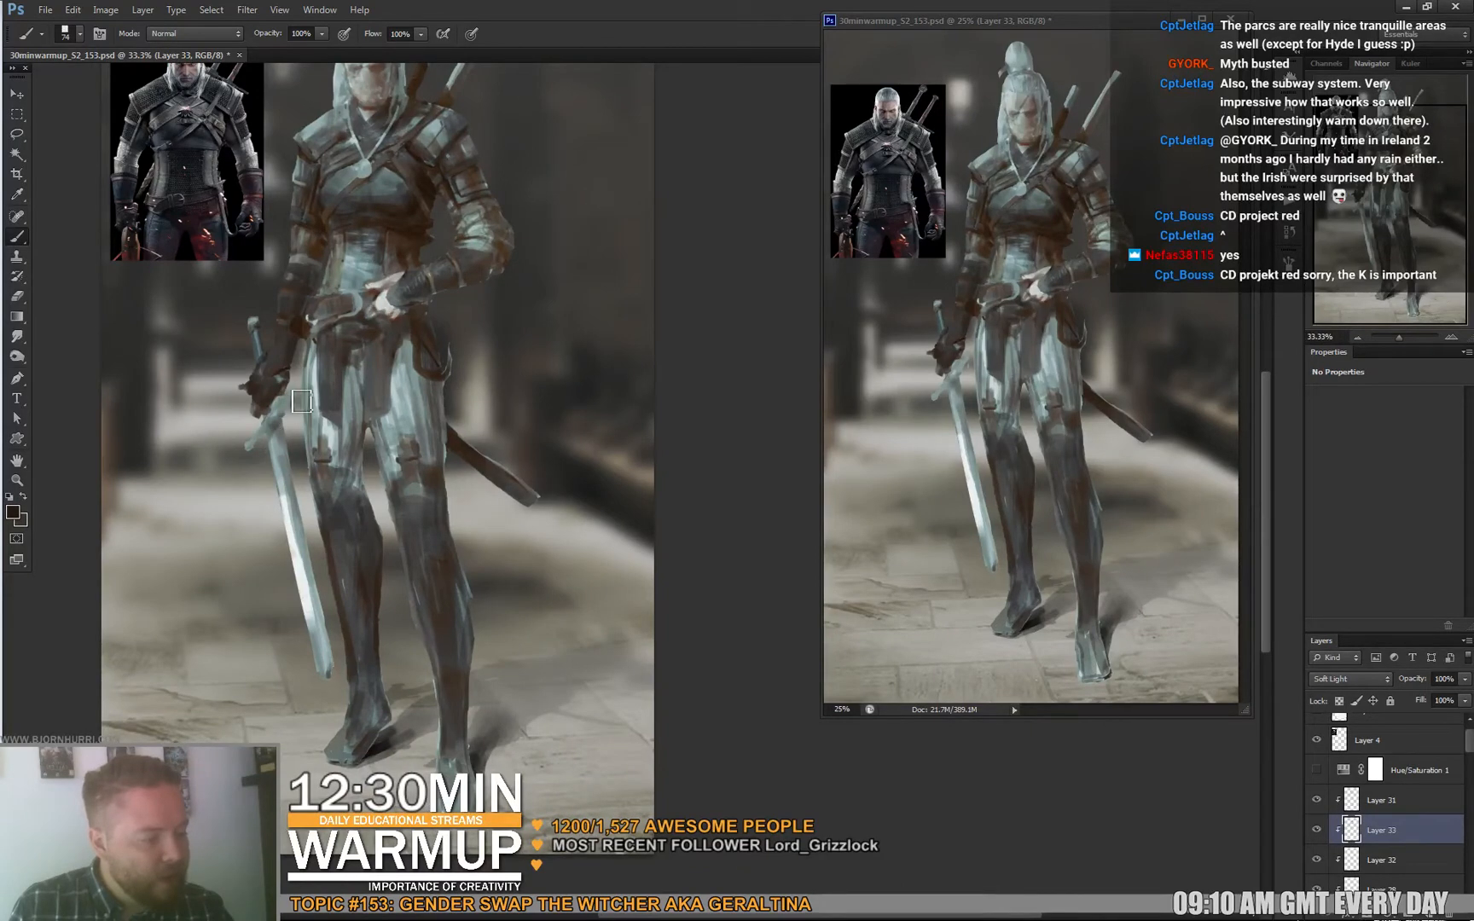
pyautogui.moveTo(284, 437); pyautogui.dragTo(275, 418)
pyautogui.moveTo(489, 342); pyautogui.dragTo(480, 352)
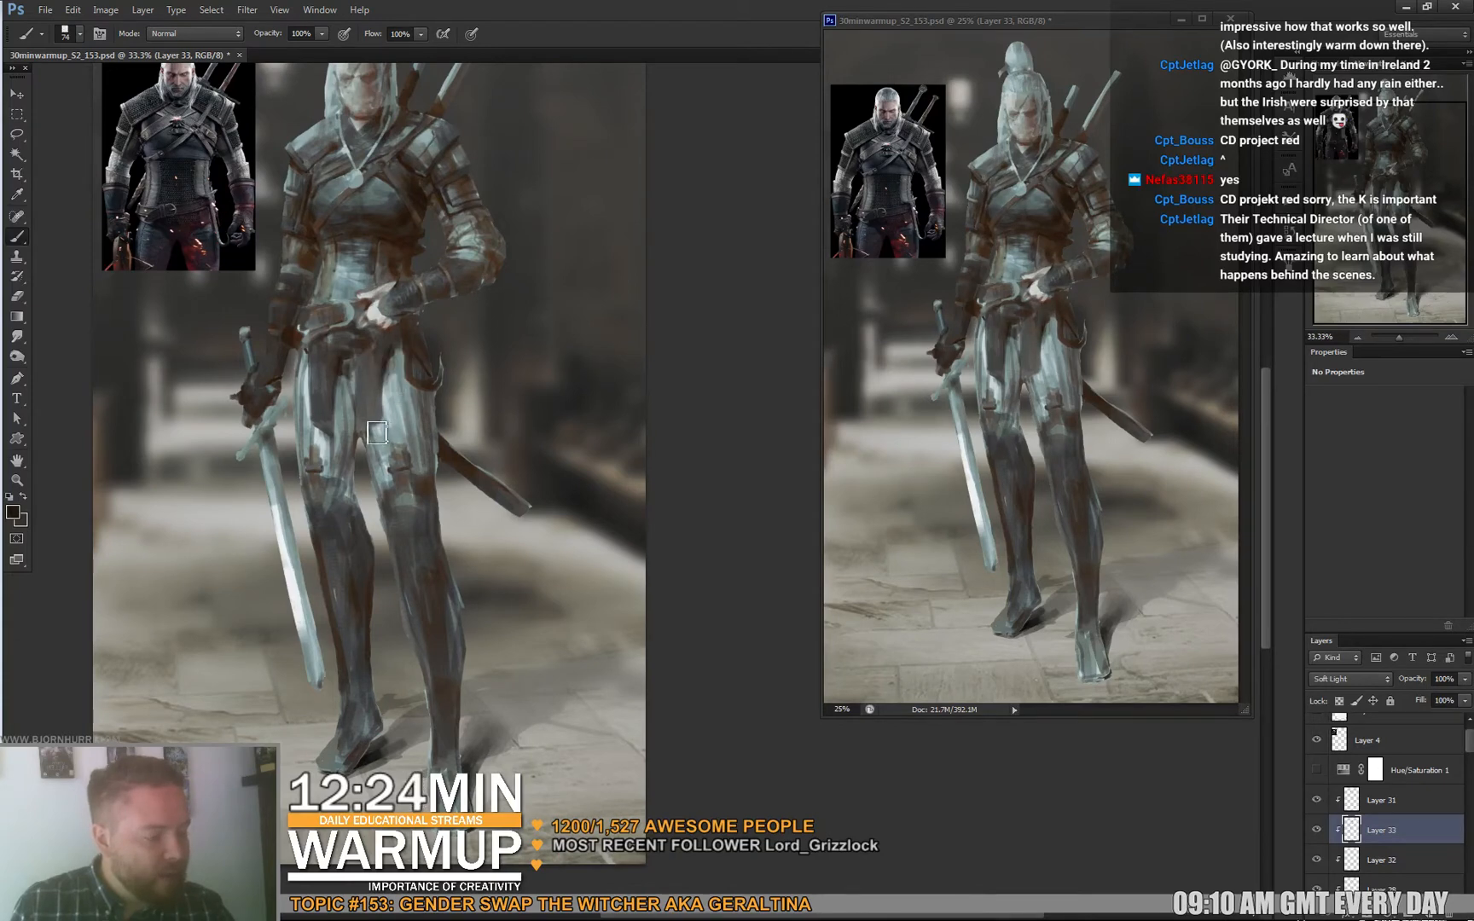
pyautogui.moveTo(359, 452); pyautogui.dragTo(338, 371)
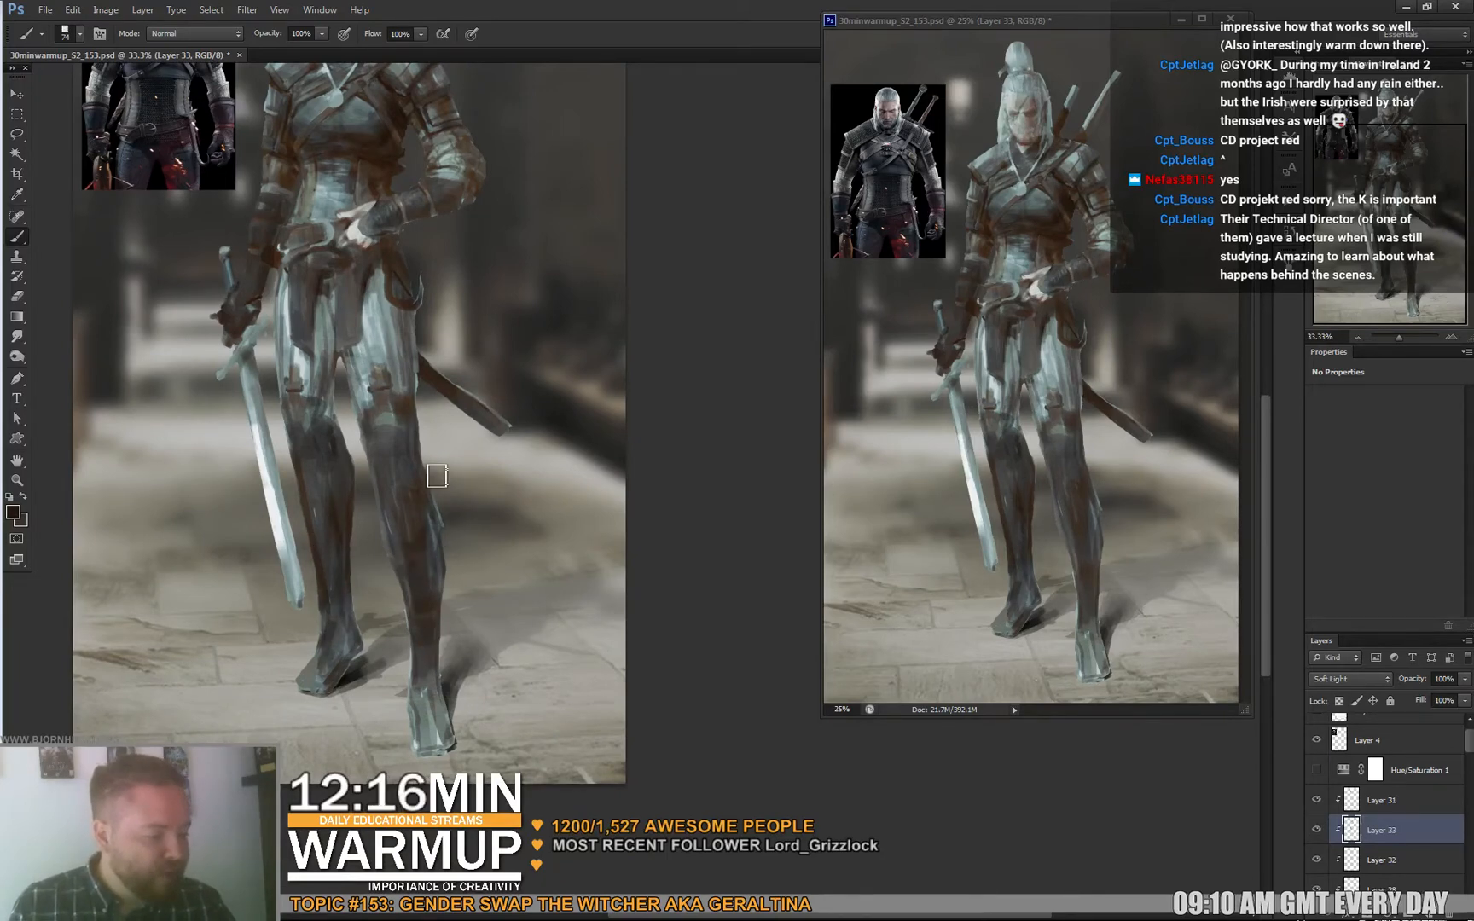
pyautogui.moveTo(495, 393); pyautogui.dragTo(489, 448)
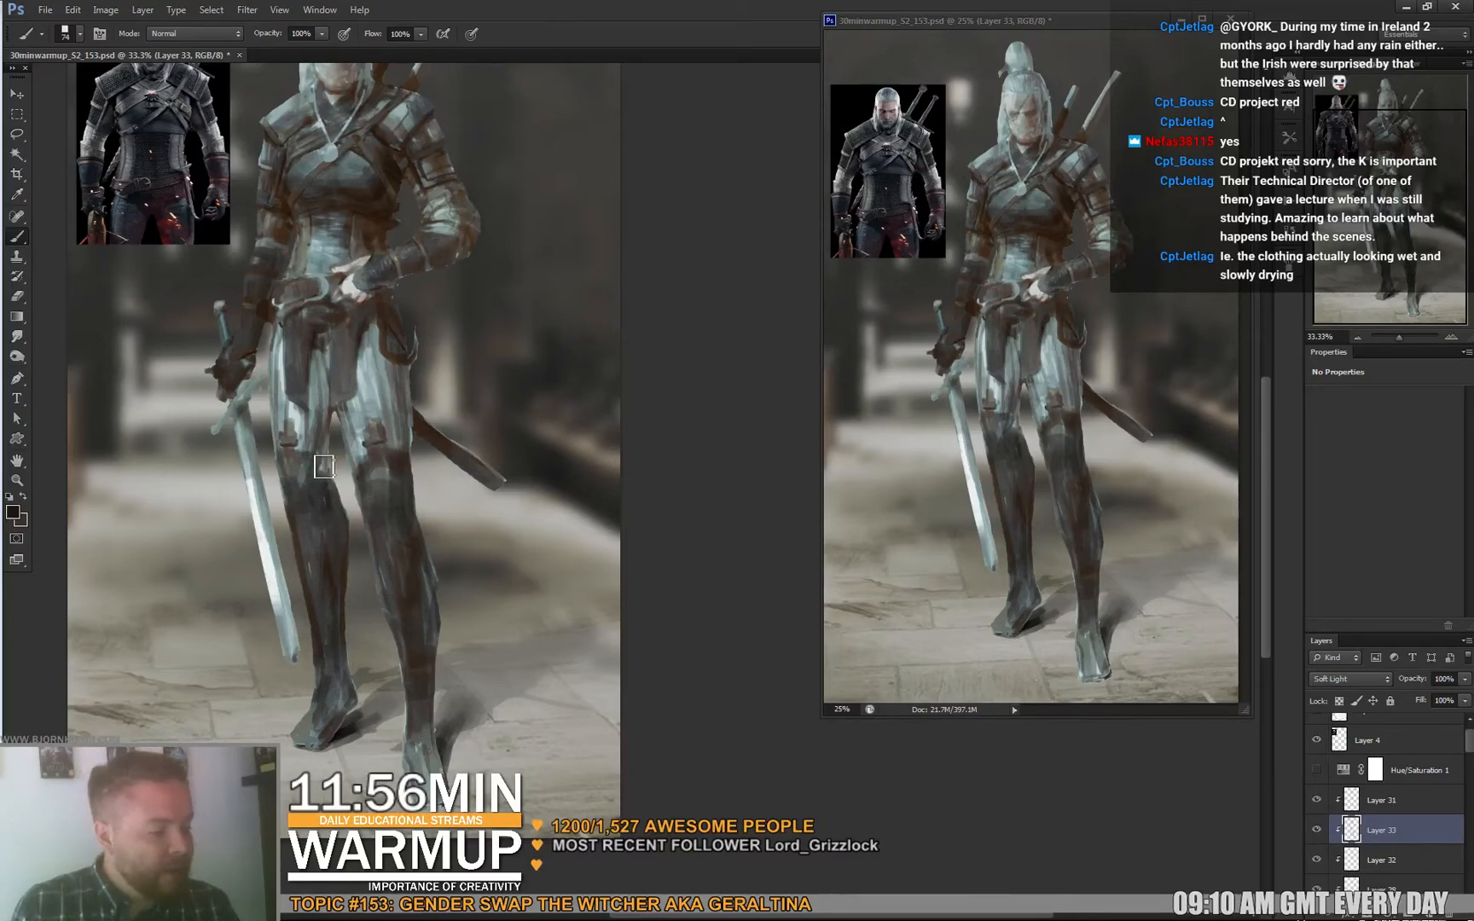
# Shade the trousers and the hanging leather flaps between the belt and the knees on Layer 33.
pyautogui.moveTo(345, 378); pyautogui.dragTo(354, 358)
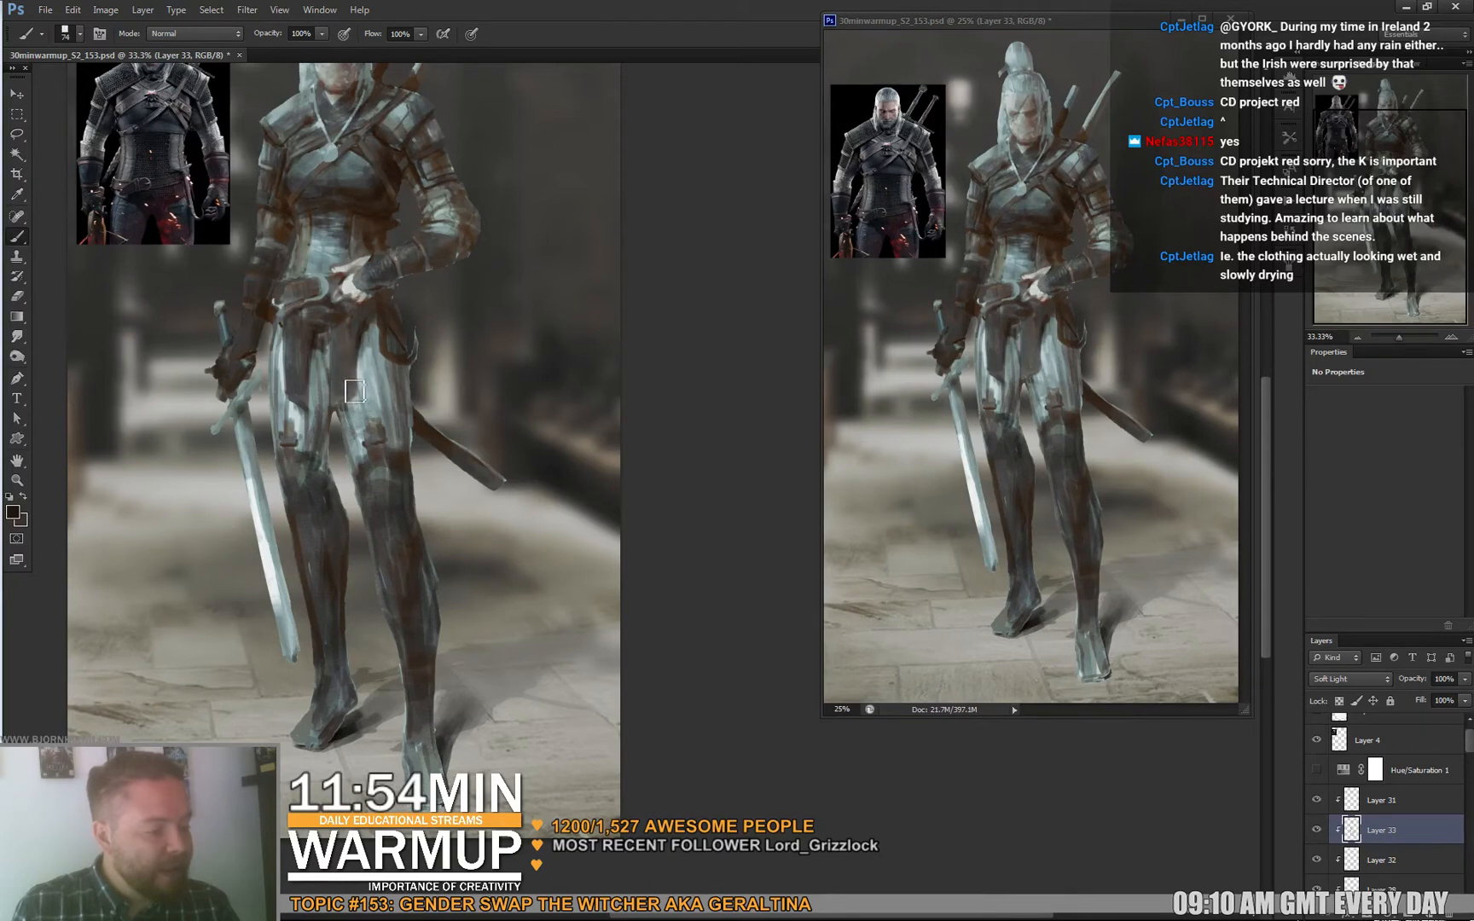
pyautogui.moveTo(463, 329); pyautogui.dragTo(453, 346)
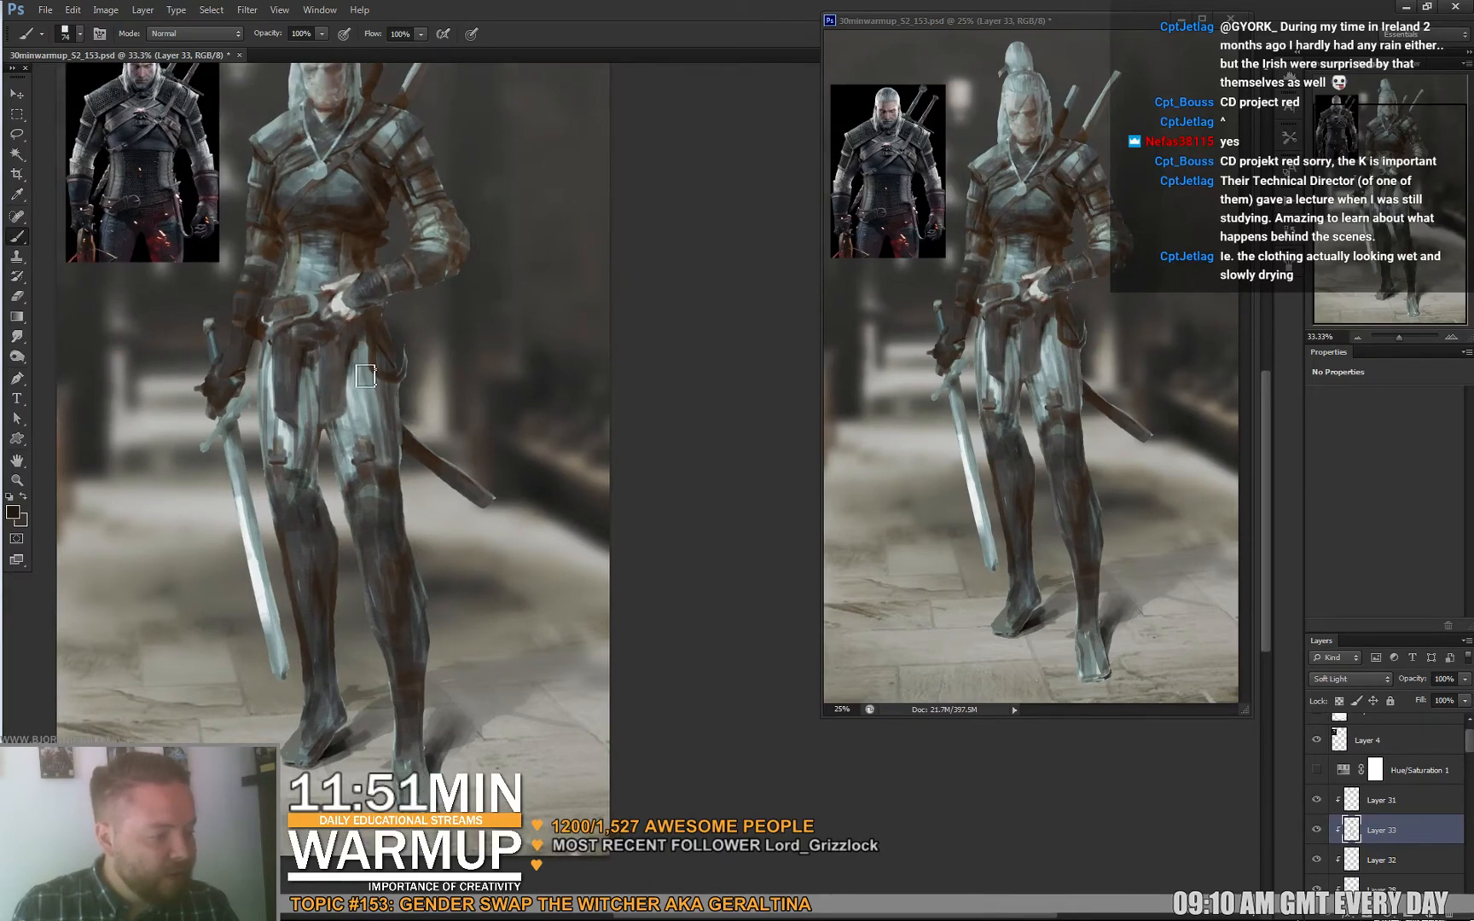
pyautogui.moveTo(365, 376); pyautogui.dragTo(350, 470)
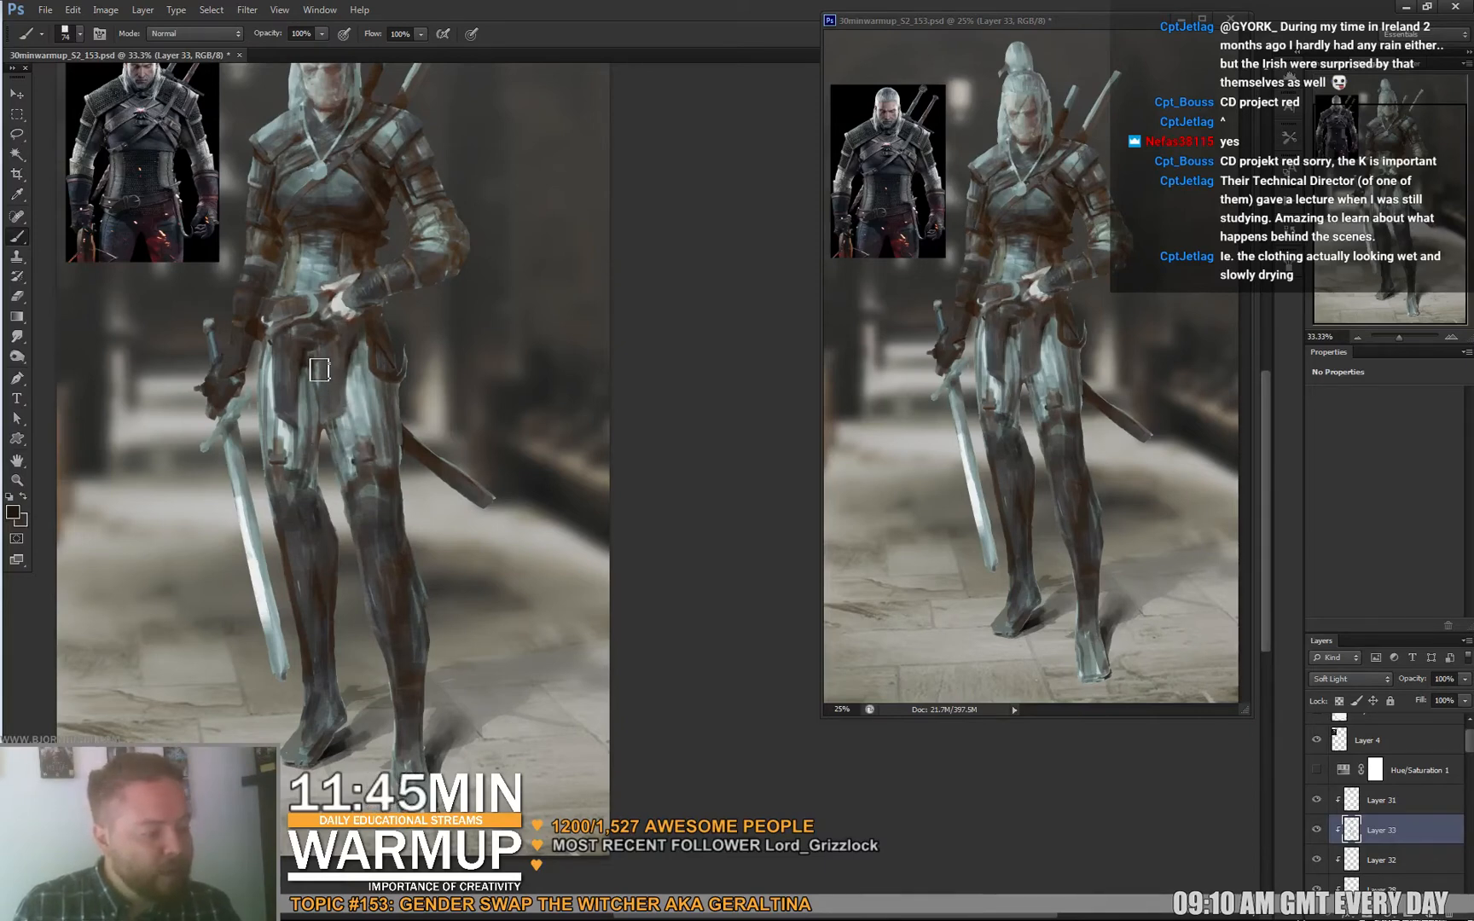
pyautogui.moveTo(316, 407); pyautogui.dragTo(301, 474)
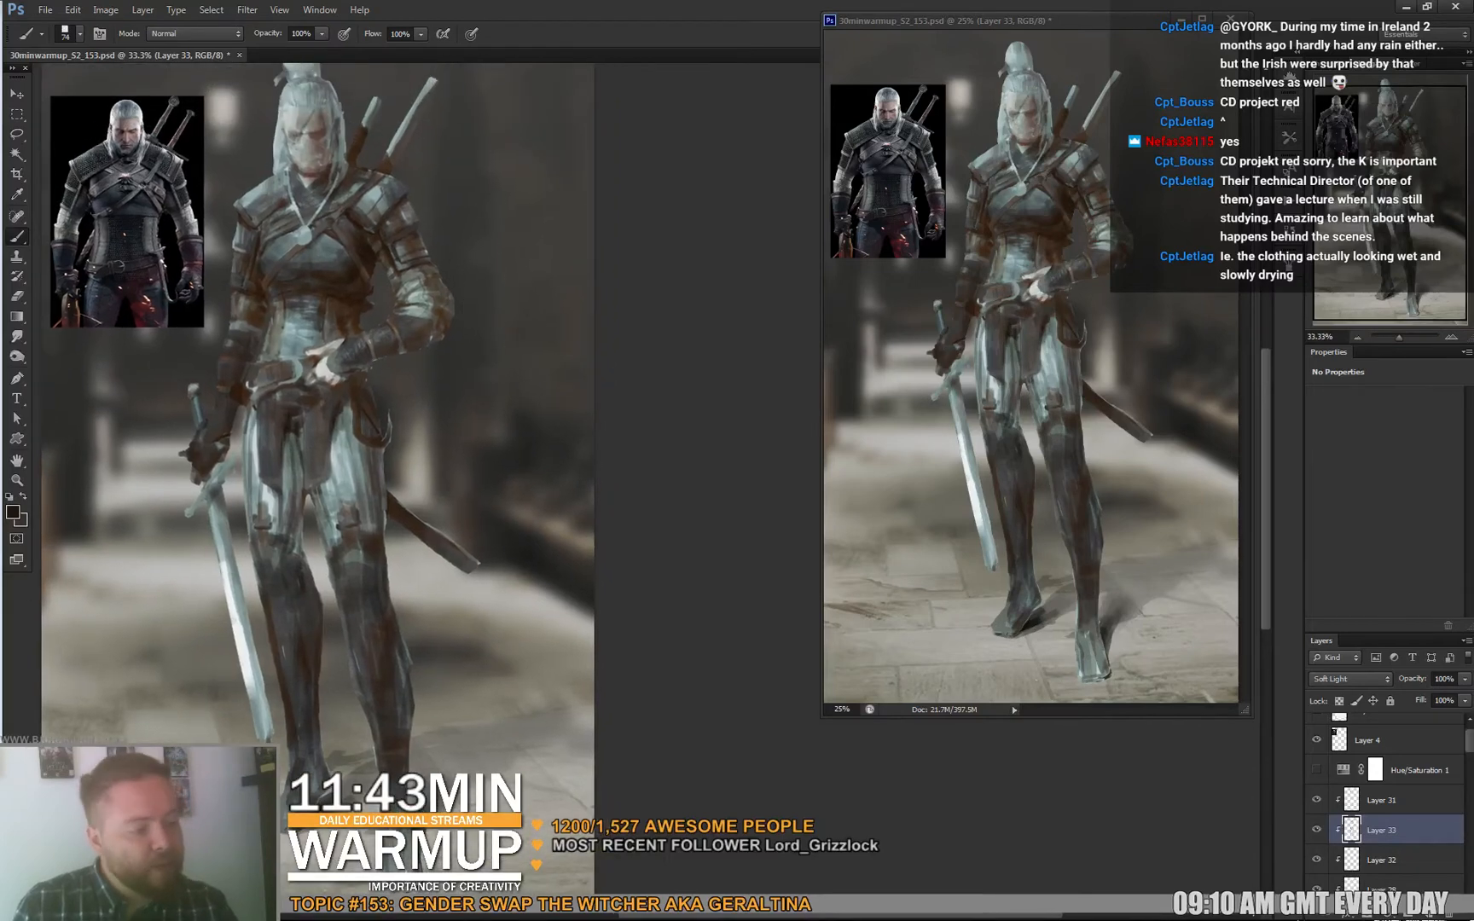
# Refine the belt and buckle with a 10 px brush, enlarging it to 20 px for the surrounding details.
pyautogui.rightClick(343, 343)
pyautogui.write('10')
pyautogui.press('Return')
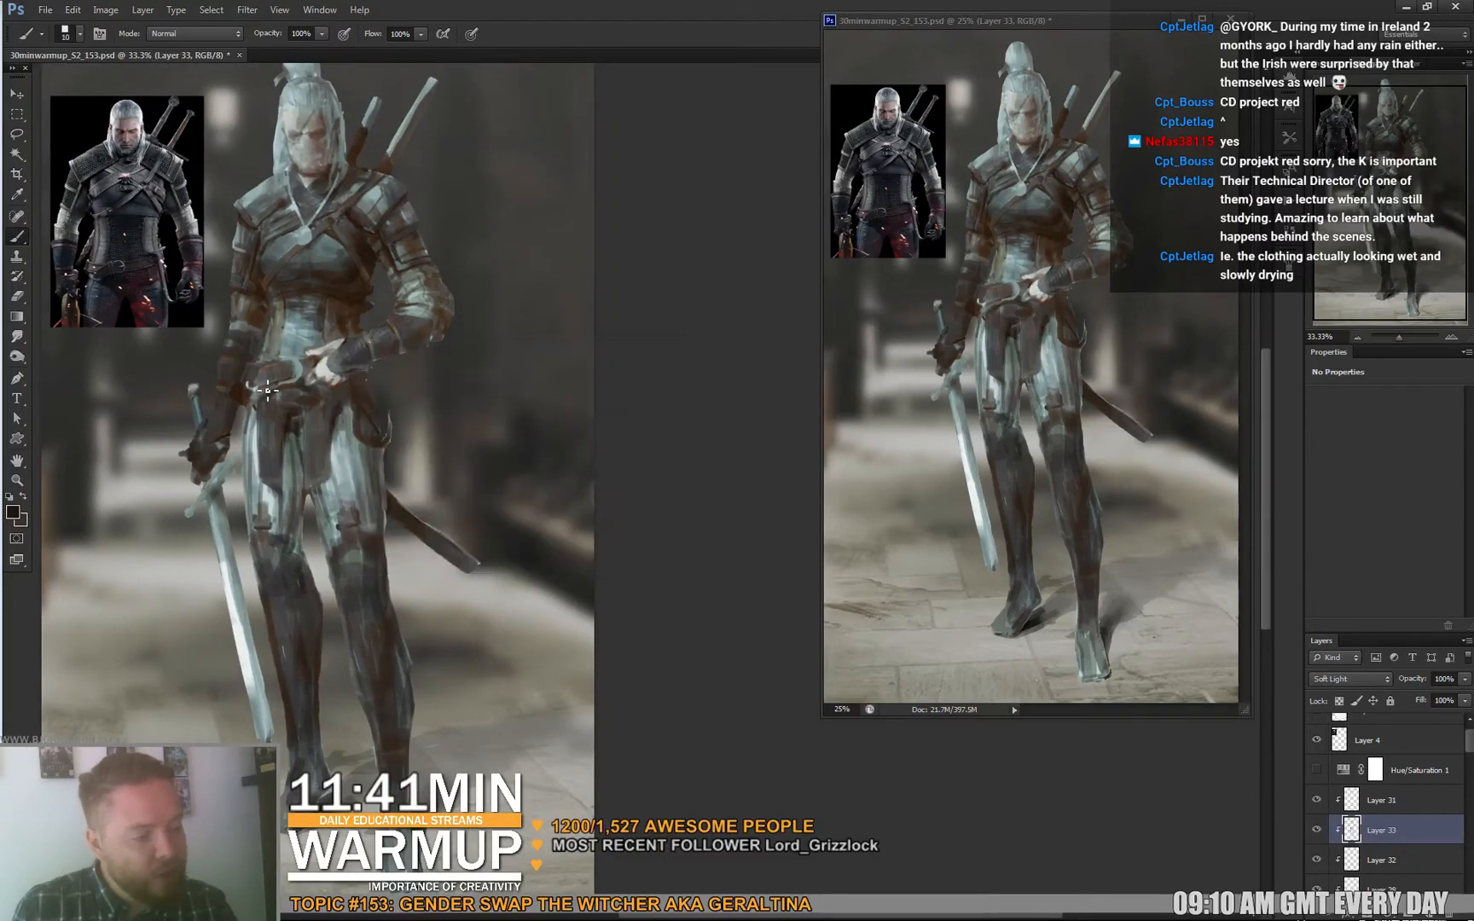
pyautogui.rightClick(317, 373)
pyautogui.write('20')
pyautogui.press('Return')
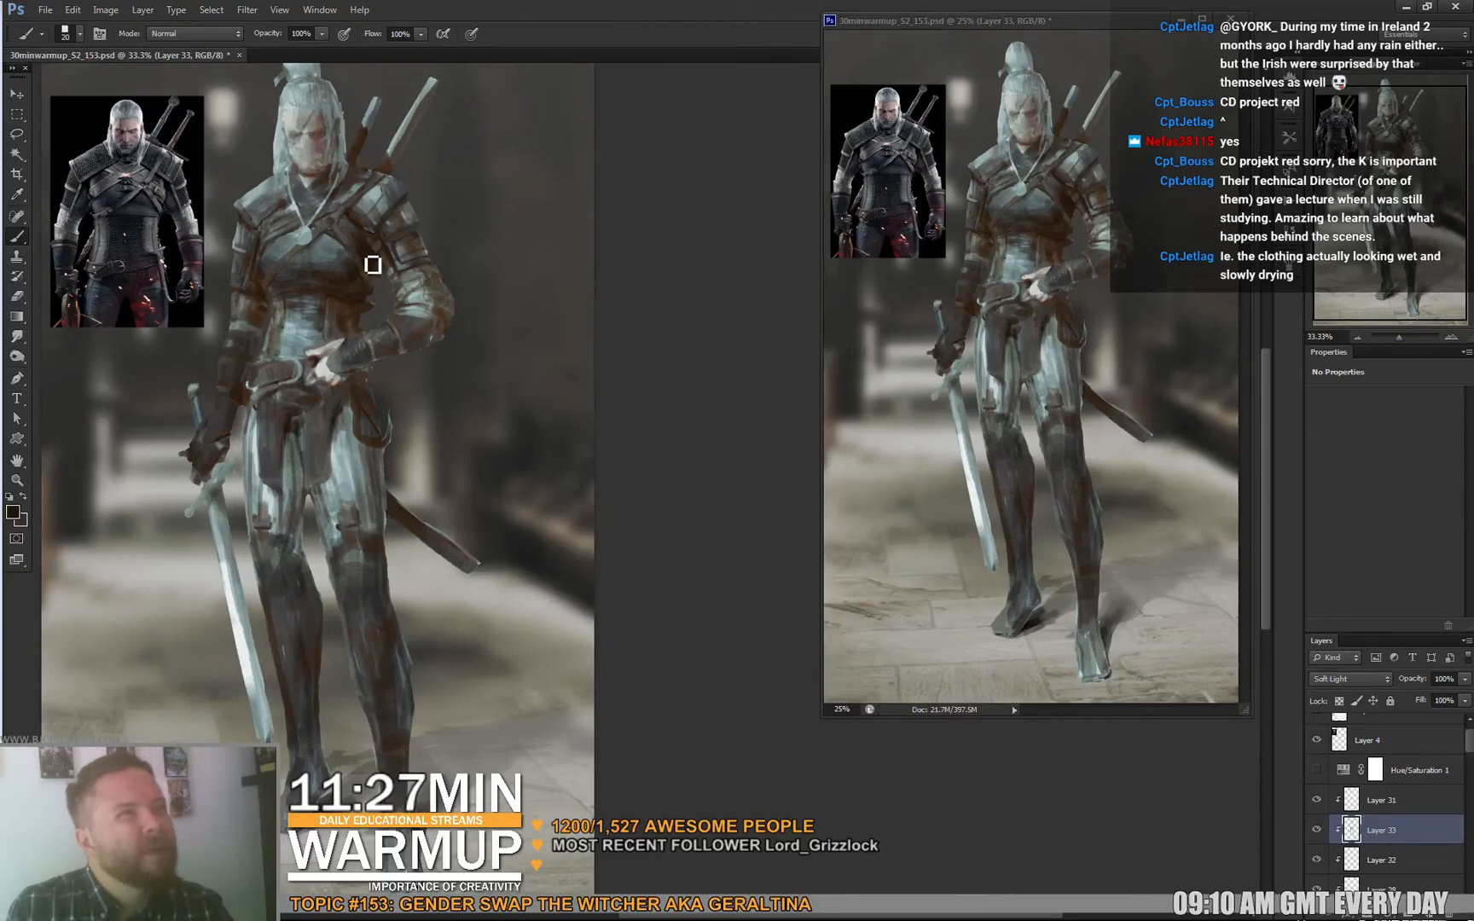
# Set the brush to 55 px and tint the waist and lower torso armour.
pyautogui.rightClick(299, 339)
pyautogui.press('Return')
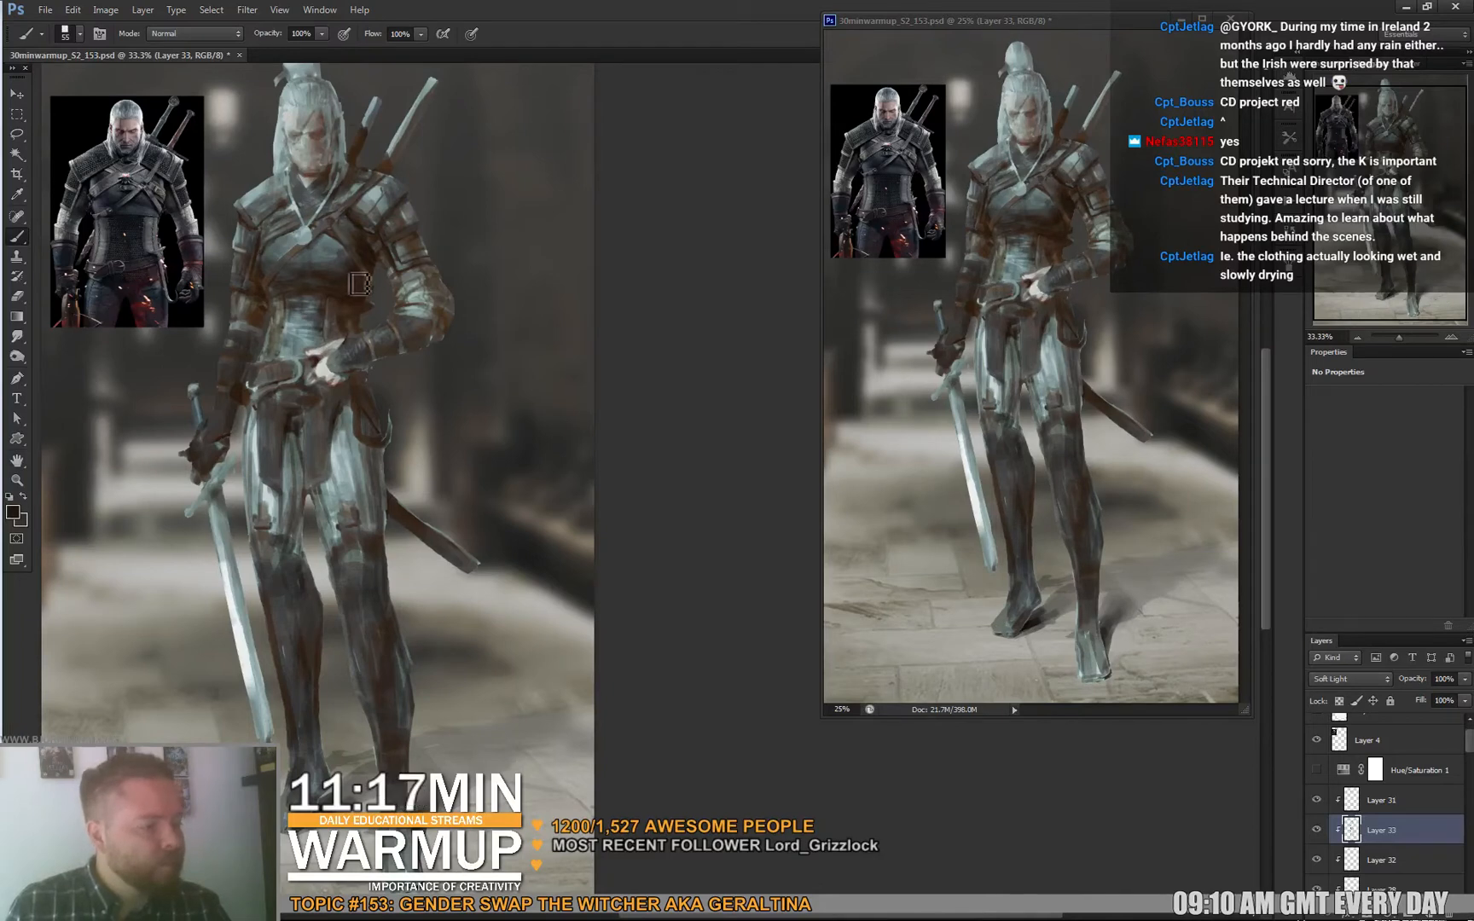
pyautogui.moveTo(456, 231); pyautogui.dragTo(422, 280)
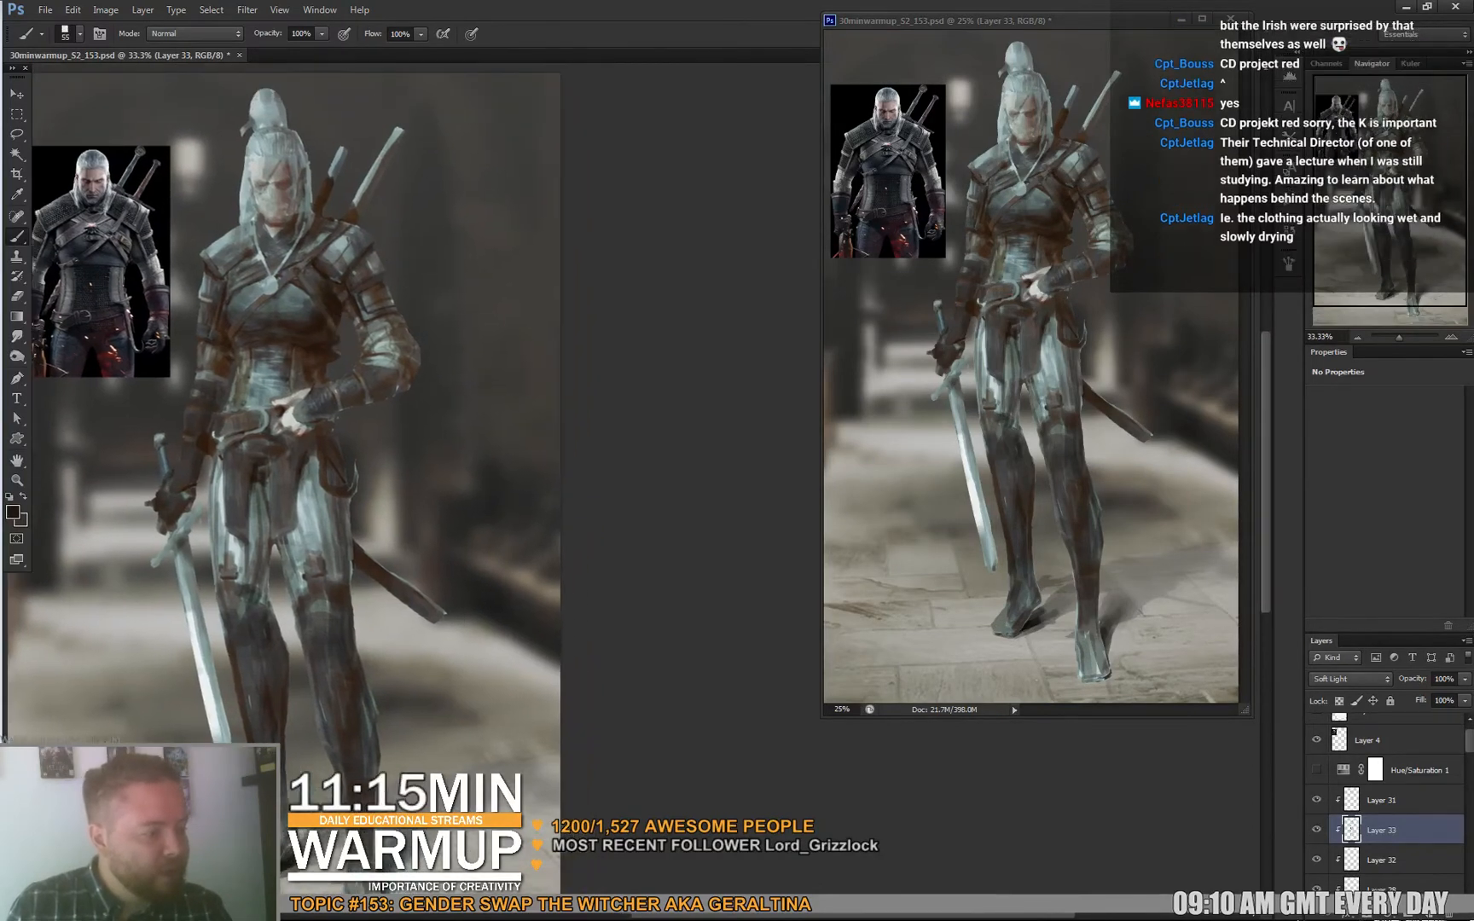
# Give the Eraser the hard square brush tip, clean up the chest armour tint, and return to the Brush tool.
pyautogui.press('e')
pyautogui.rightClick(355, 317)
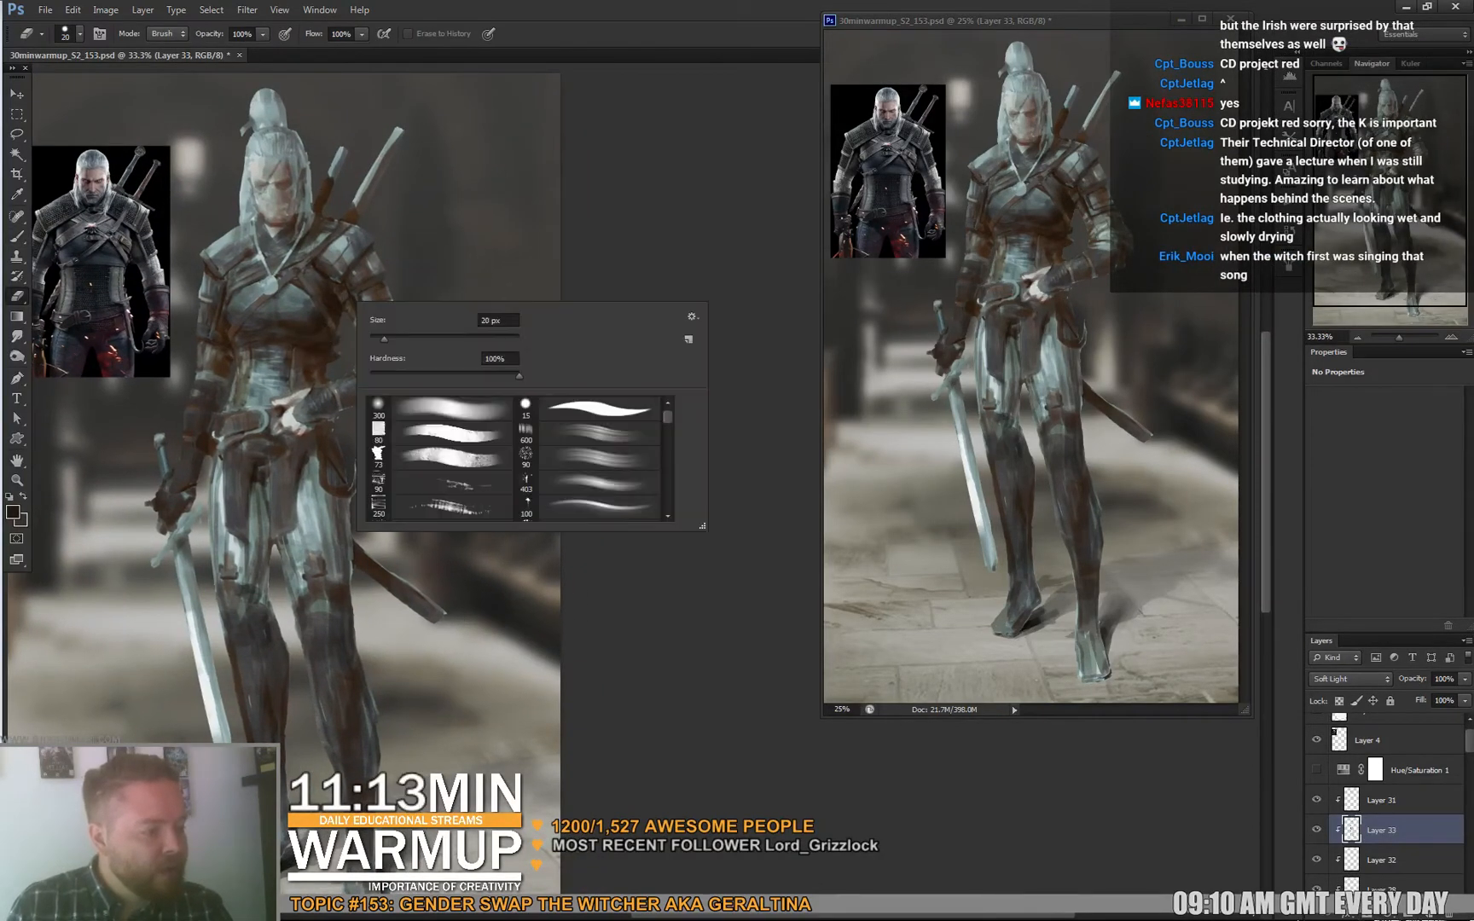
pyautogui.click(441, 432)
pyautogui.click(312, 289)
pyautogui.press('b')
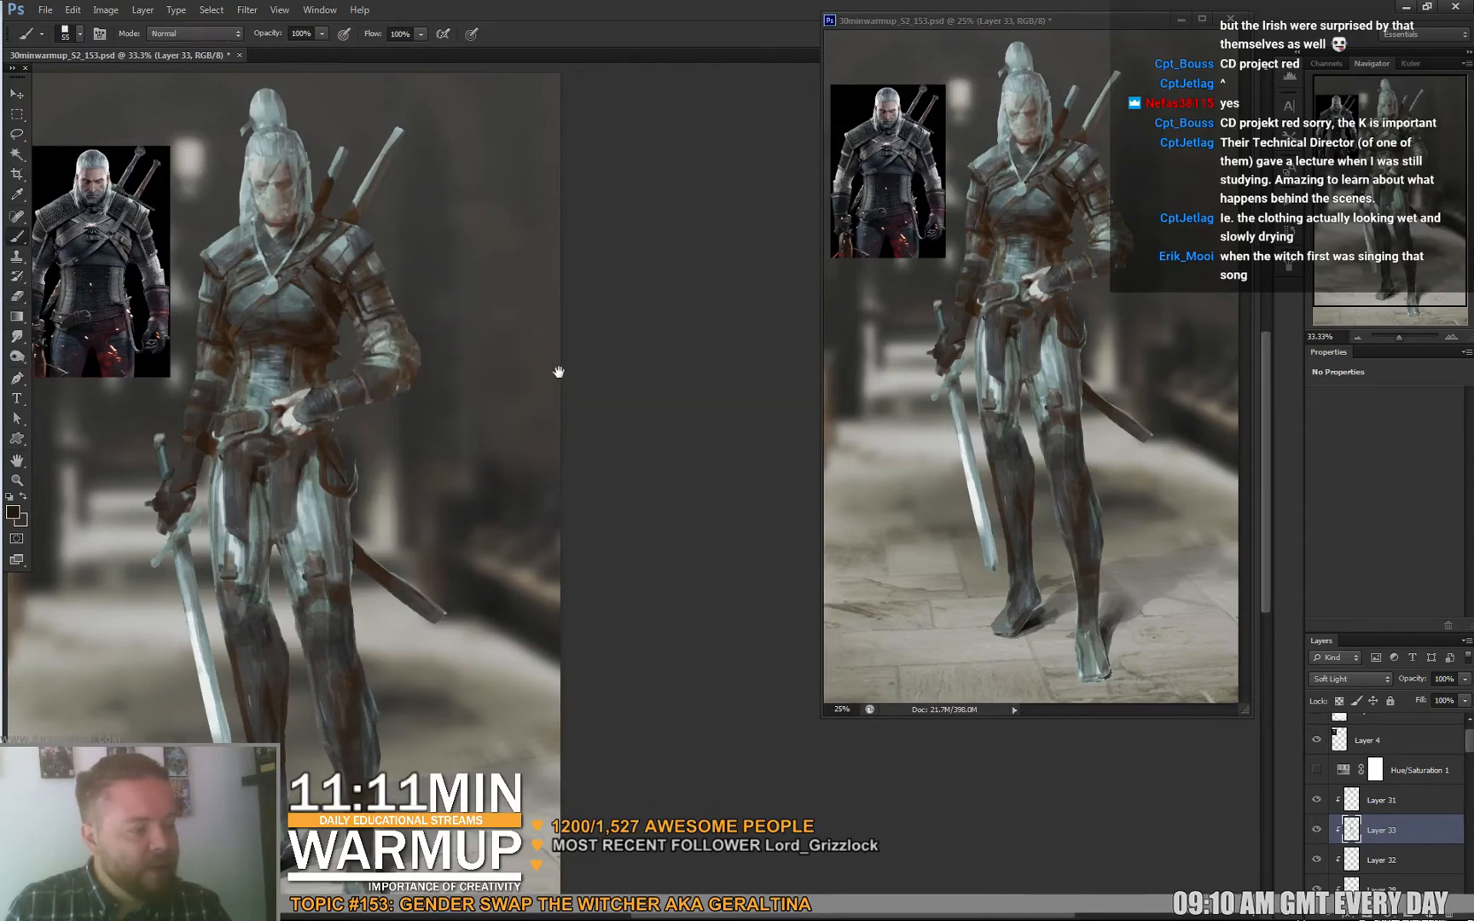
pyautogui.moveTo(559, 372)
pyautogui.mouseDown()
pyautogui.moveTo(691, 388)
pyautogui.moveTo(714, 333)
pyautogui.mouseUp()
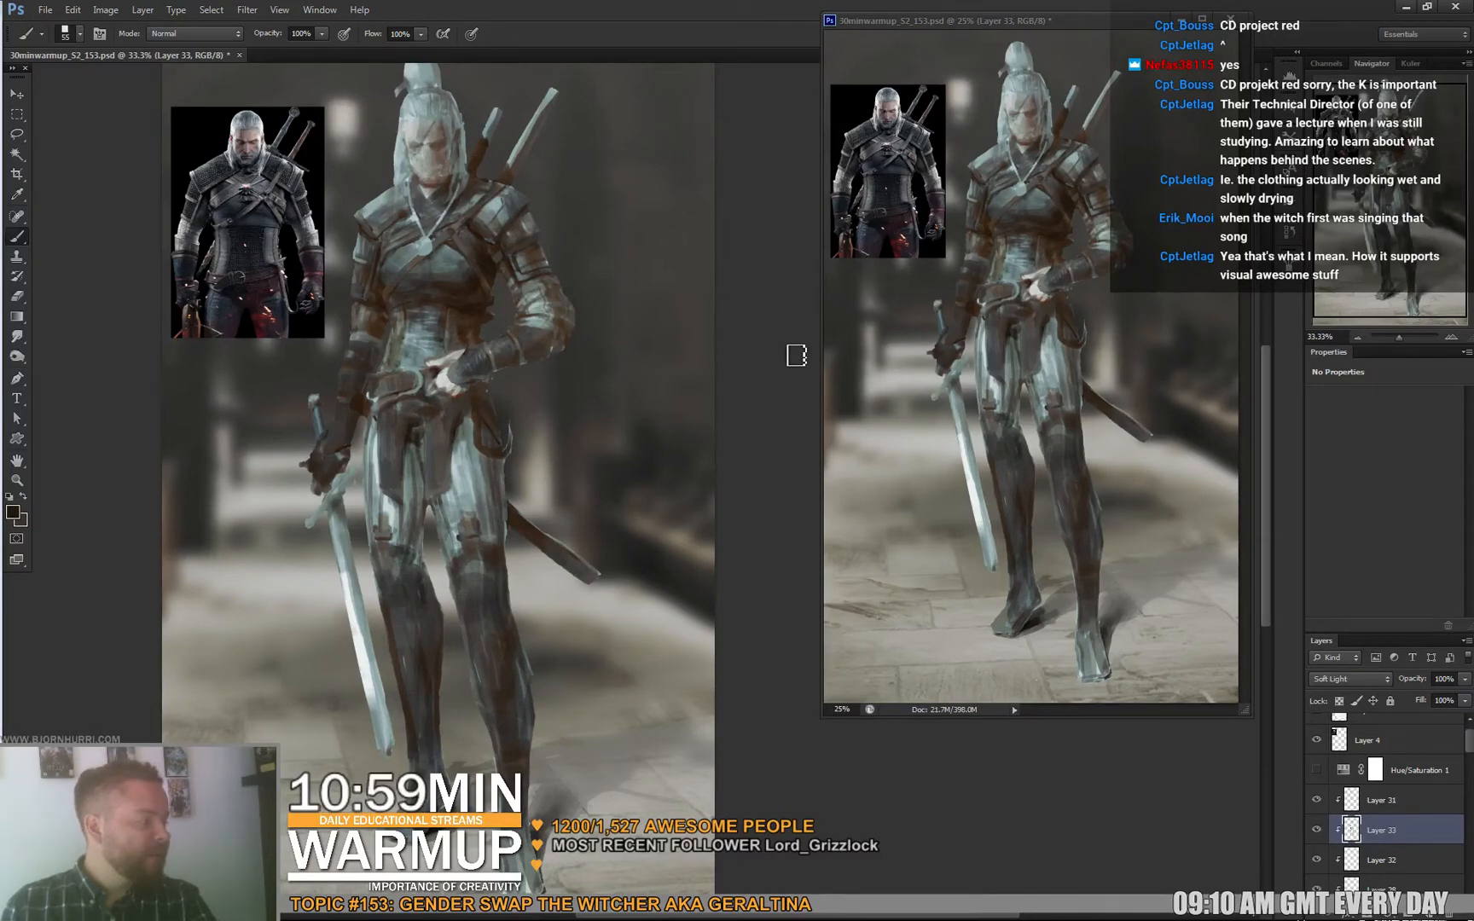
# Add a new Normal layer directly above the Levels 2 adjustment layer.
pyautogui.scroll(-5, 1392, 861)
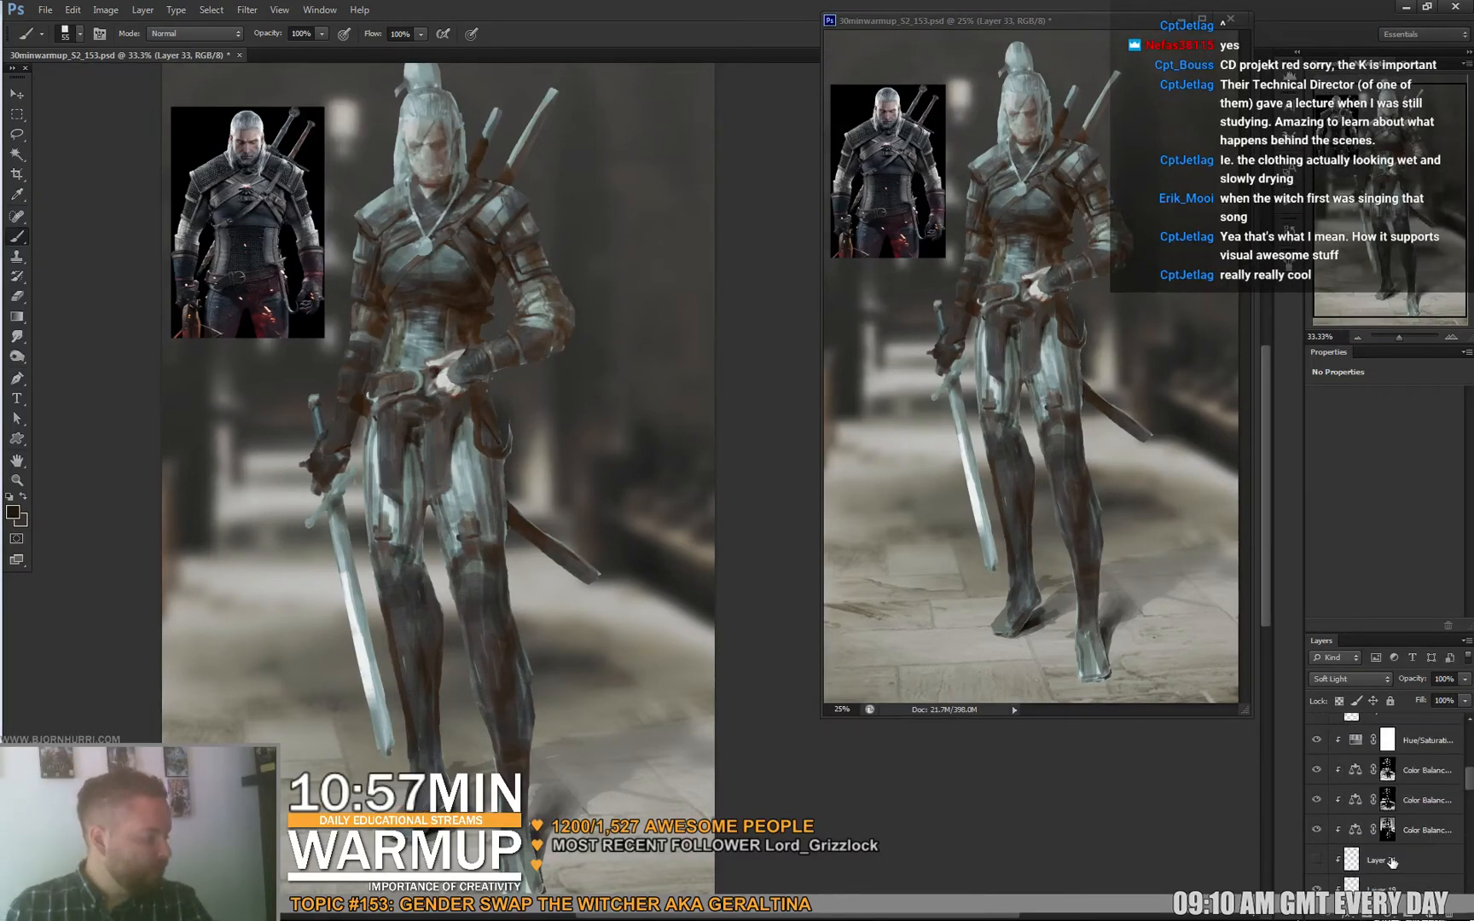
pyautogui.scroll(-3, 1392, 861)
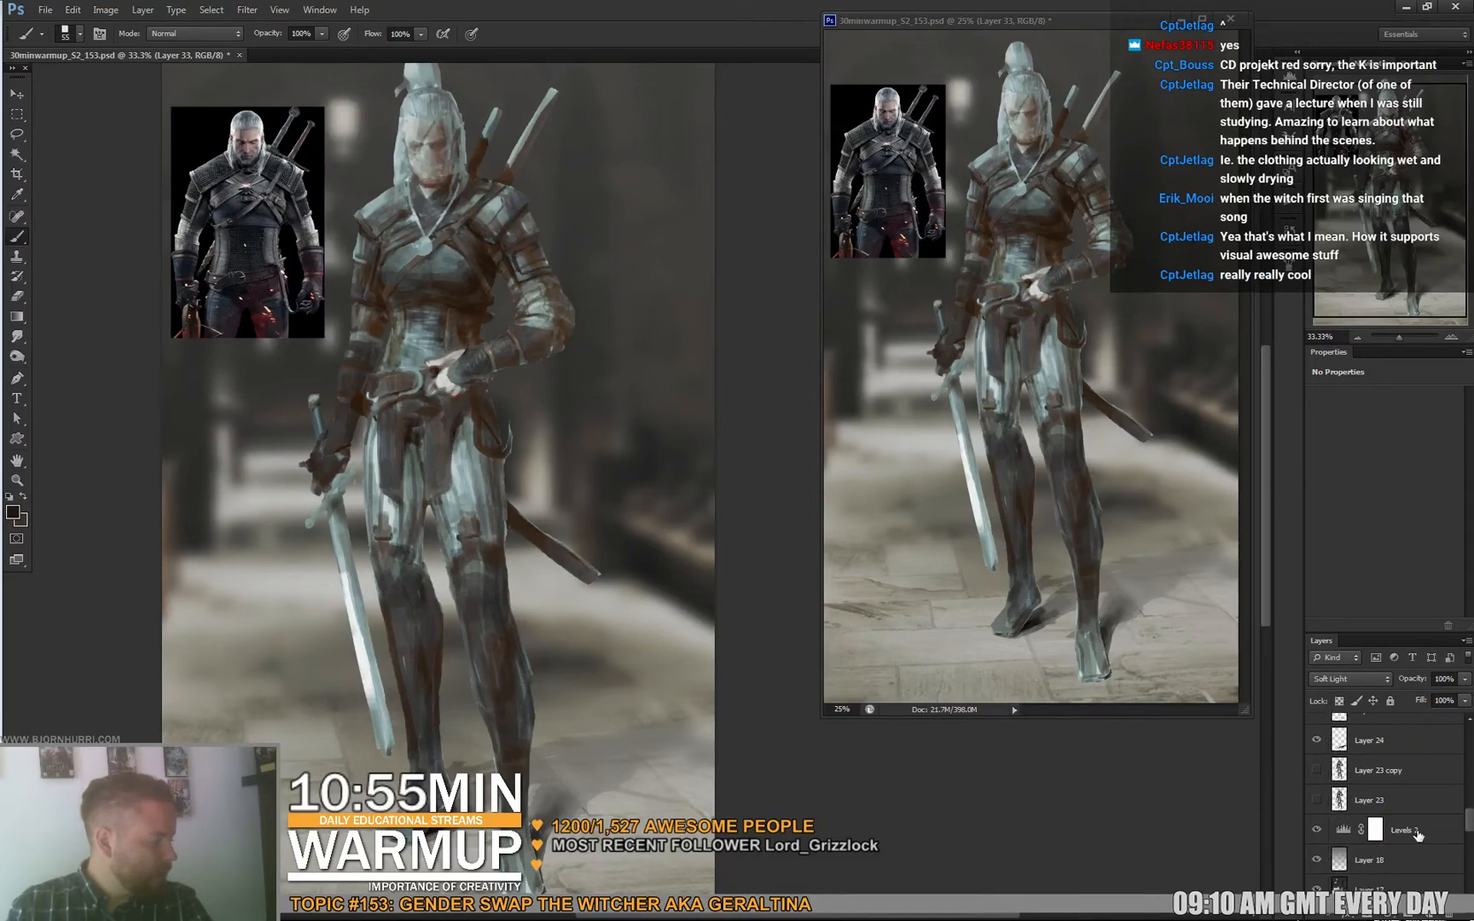
pyautogui.click(1416, 834)
pyautogui.click(1428, 913)
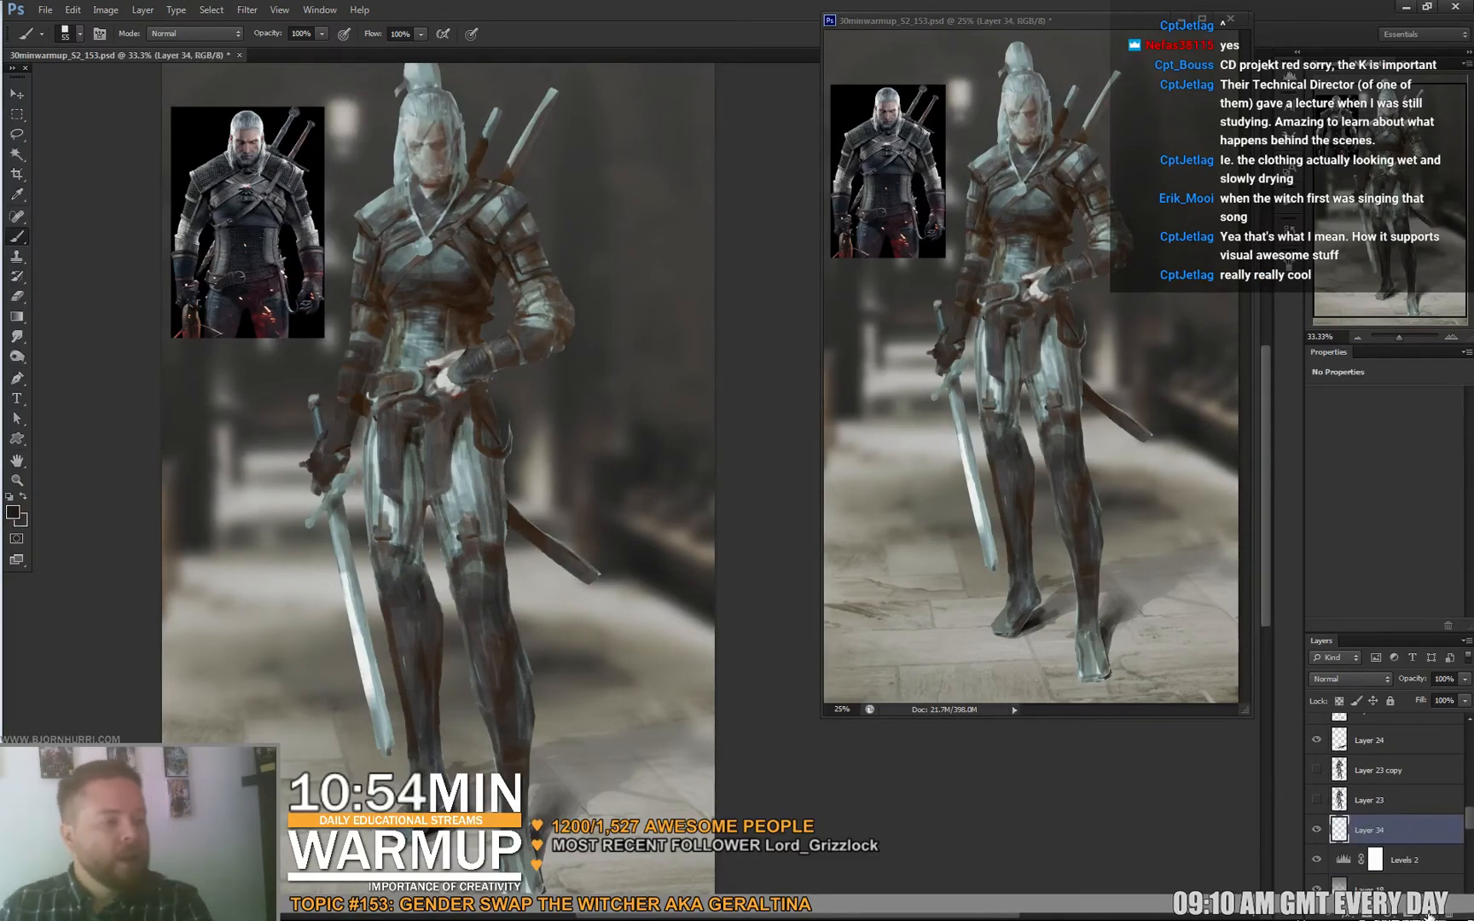
# View the painting full screen and start a grey background tone beside the shoulder with a 154 px brush.
pyautogui.press('f')
pyautogui.moveTo(818, 408)
pyautogui.mouseDown()
pyautogui.moveTo(487, 408)
pyautogui.moveTo(718, 370)
pyautogui.mouseUp()
pyautogui.rightClick(563, 355)
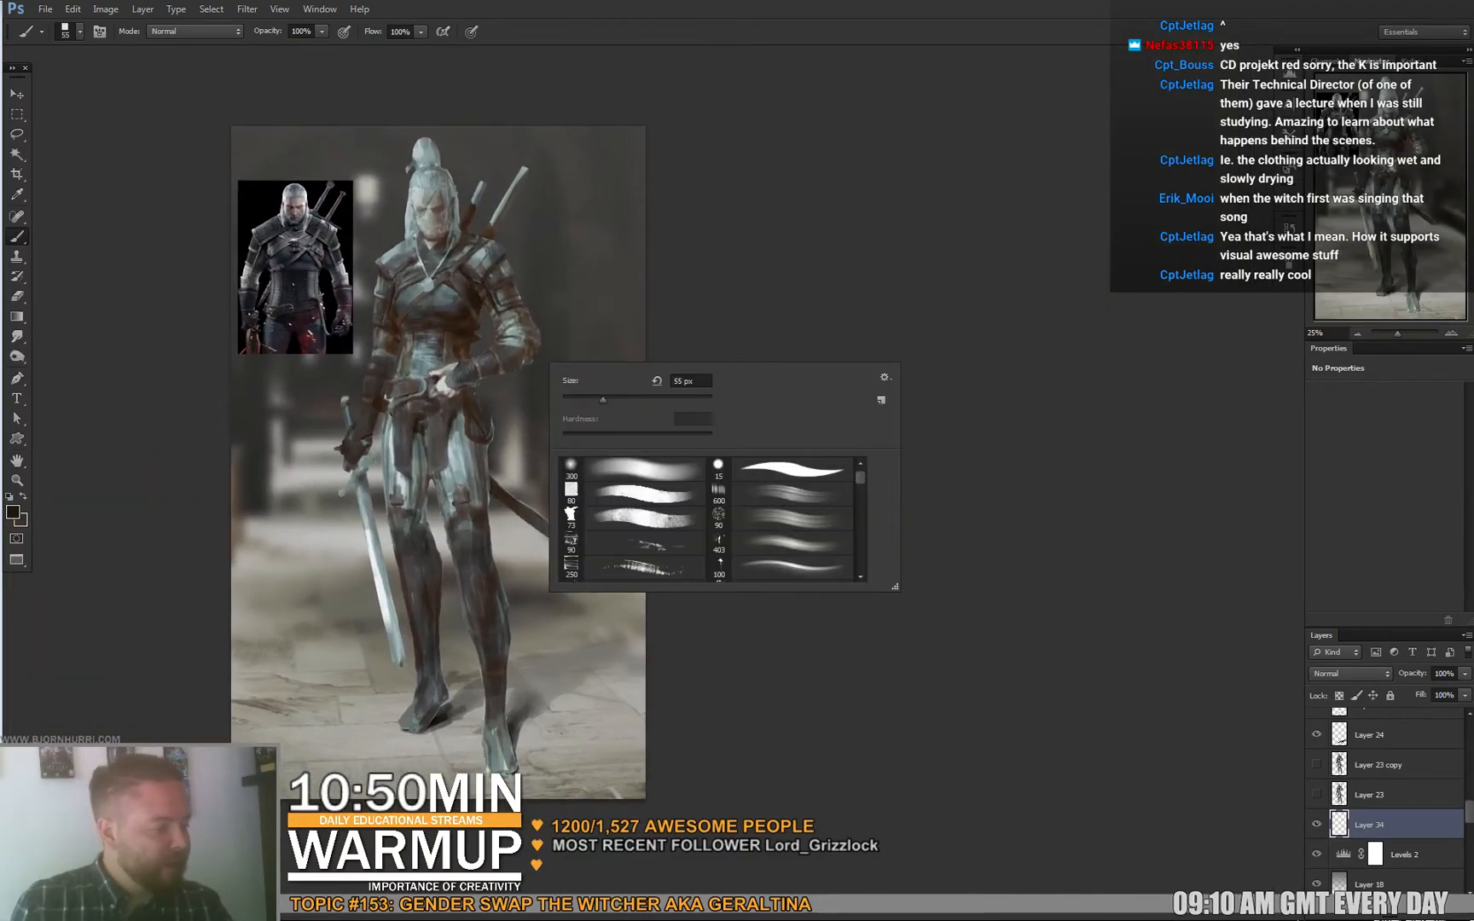
pyautogui.write('154')
pyautogui.press('Return')
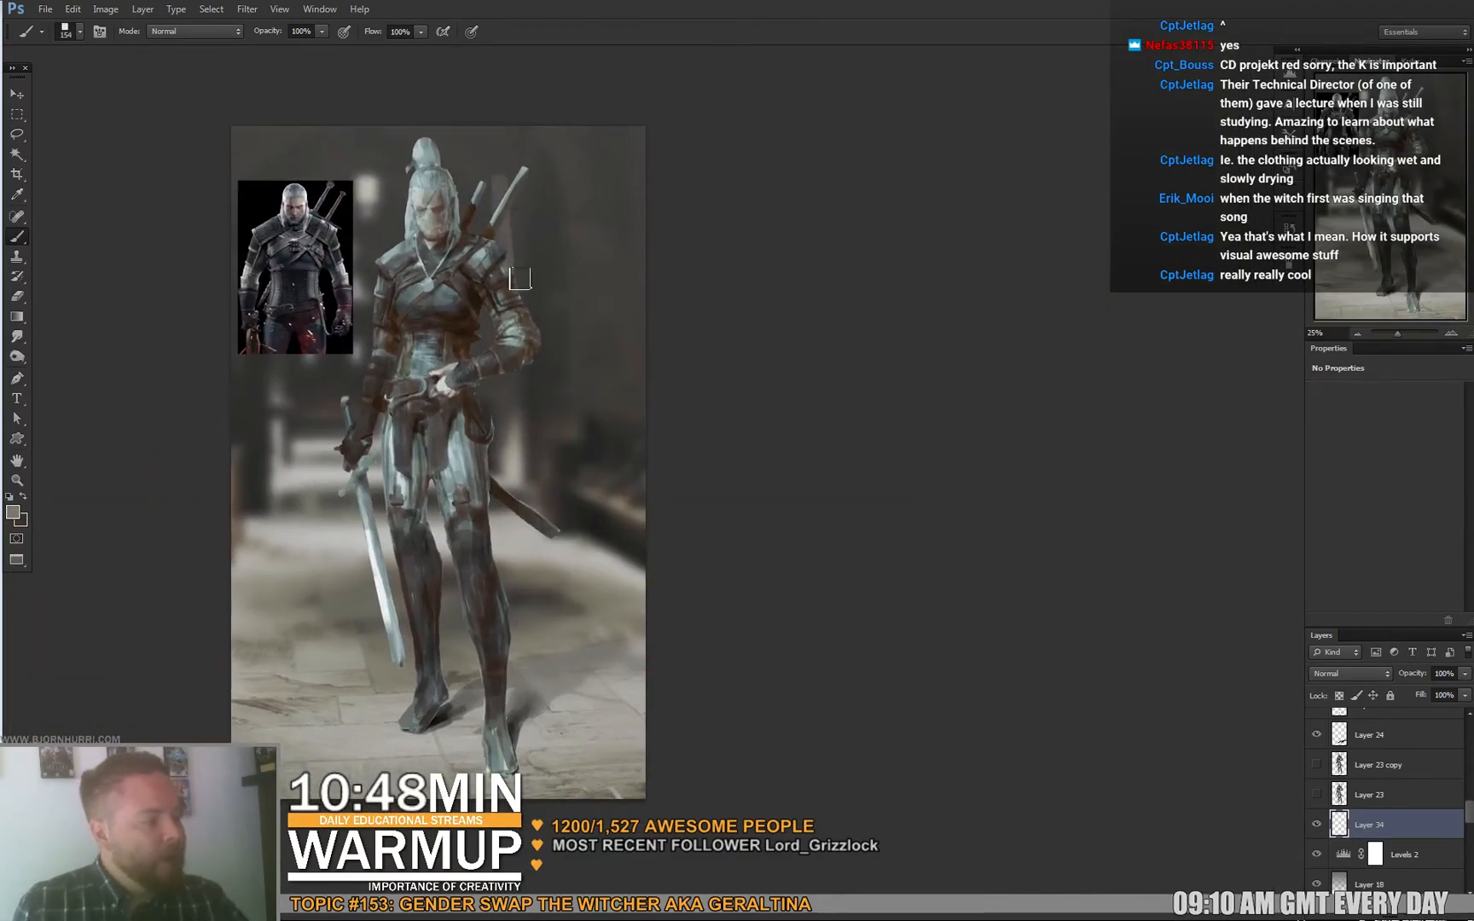
# Enlarge the brush to 370 px and paint sampled background greys around the head and shoulders on Layer 34.
pyautogui.rightClick(520, 278)
pyautogui.write('370')
pyautogui.press('Return')
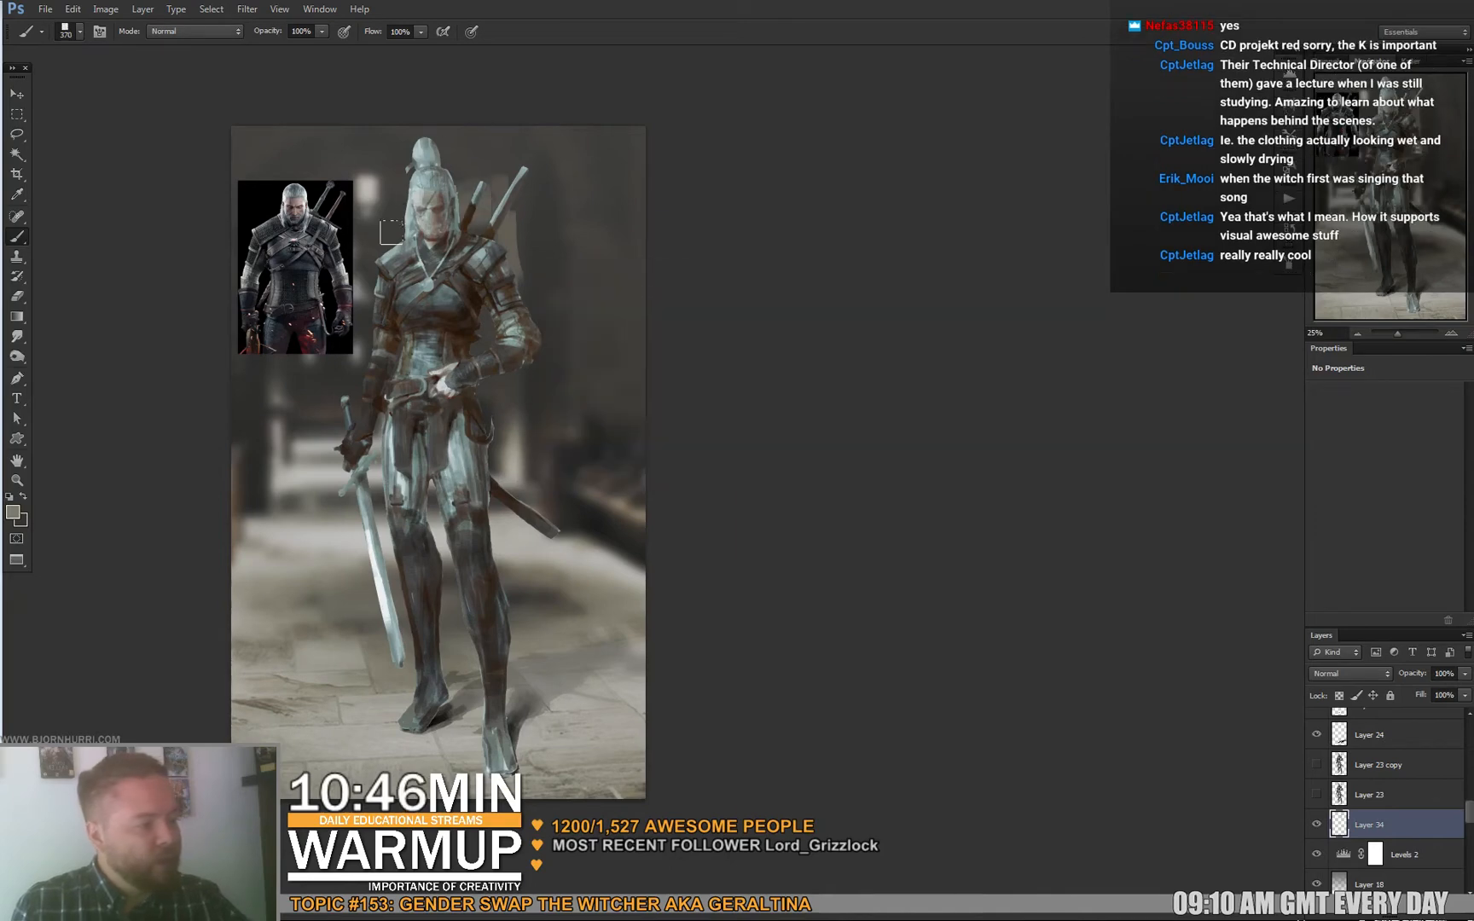
pyautogui.keyDown('alt'); pyautogui.click(373, 150); pyautogui.keyUp('alt')
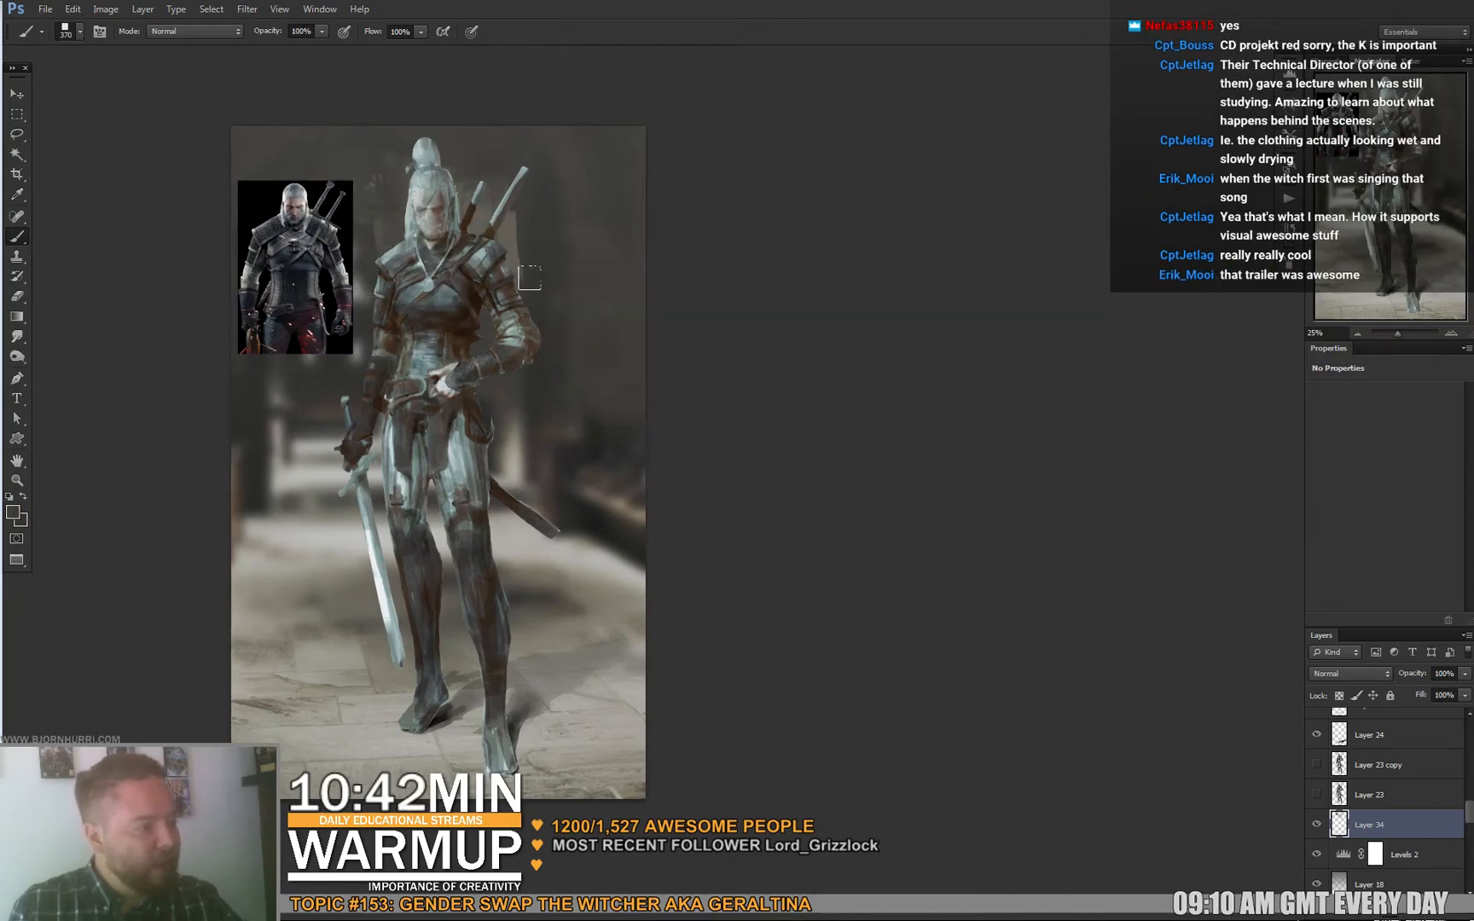
pyautogui.moveTo(530, 278); pyautogui.dragTo(557, 288)
pyautogui.keyDown('alt'); pyautogui.click(487, 458); pyautogui.keyUp('alt')
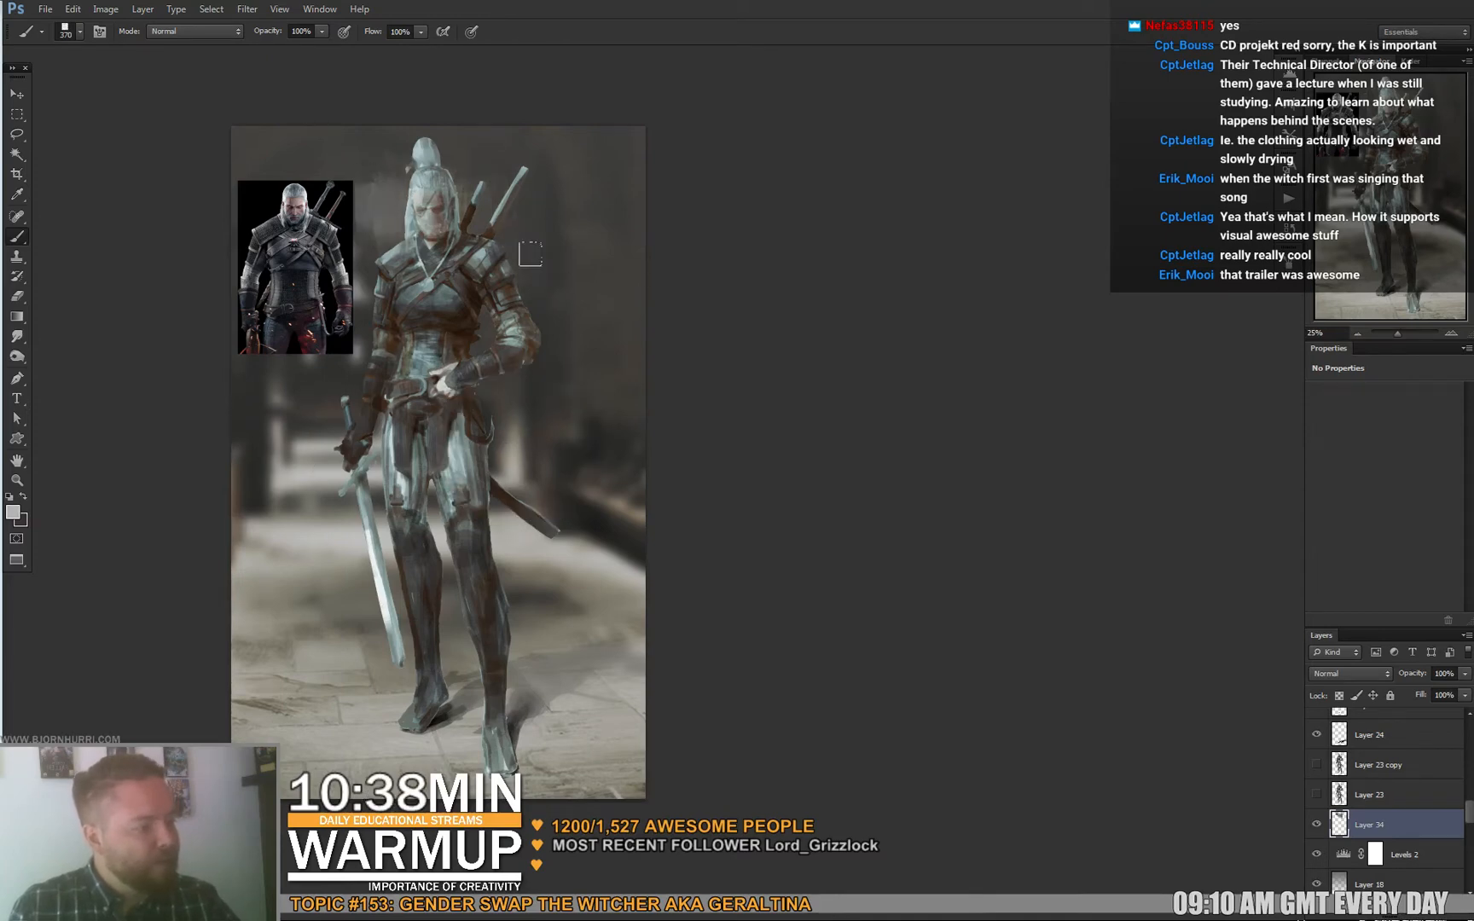
# Paint broad sampled dark and mid greys across the background behind the figure with a 494 px brush.
pyautogui.rightClick(404, 218)
pyautogui.press('Return')
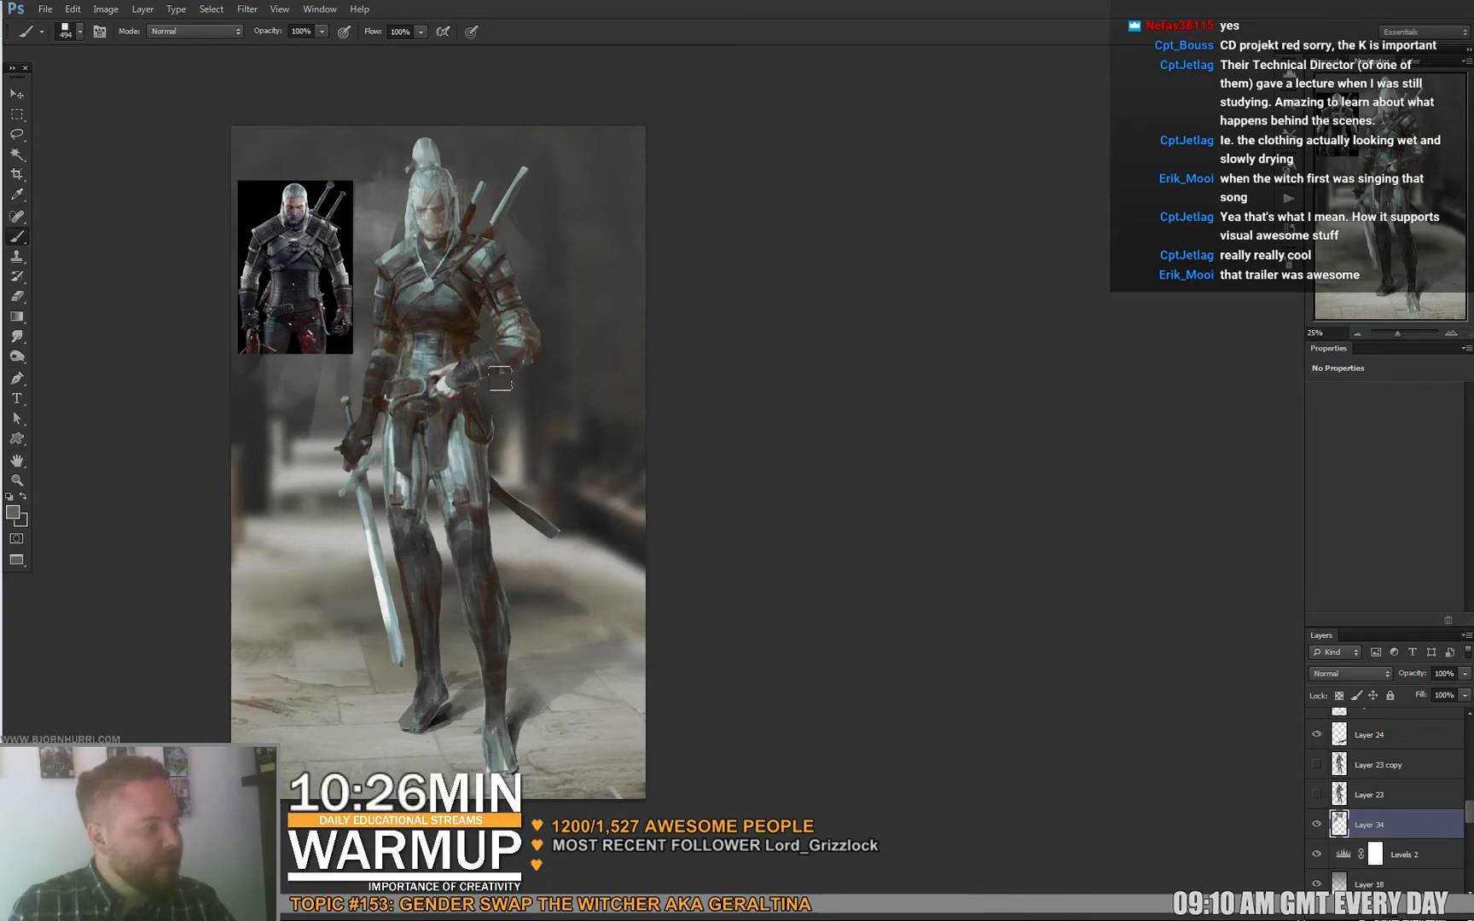
pyautogui.keyDown('alt'); pyautogui.click(584, 415); pyautogui.keyUp('alt')
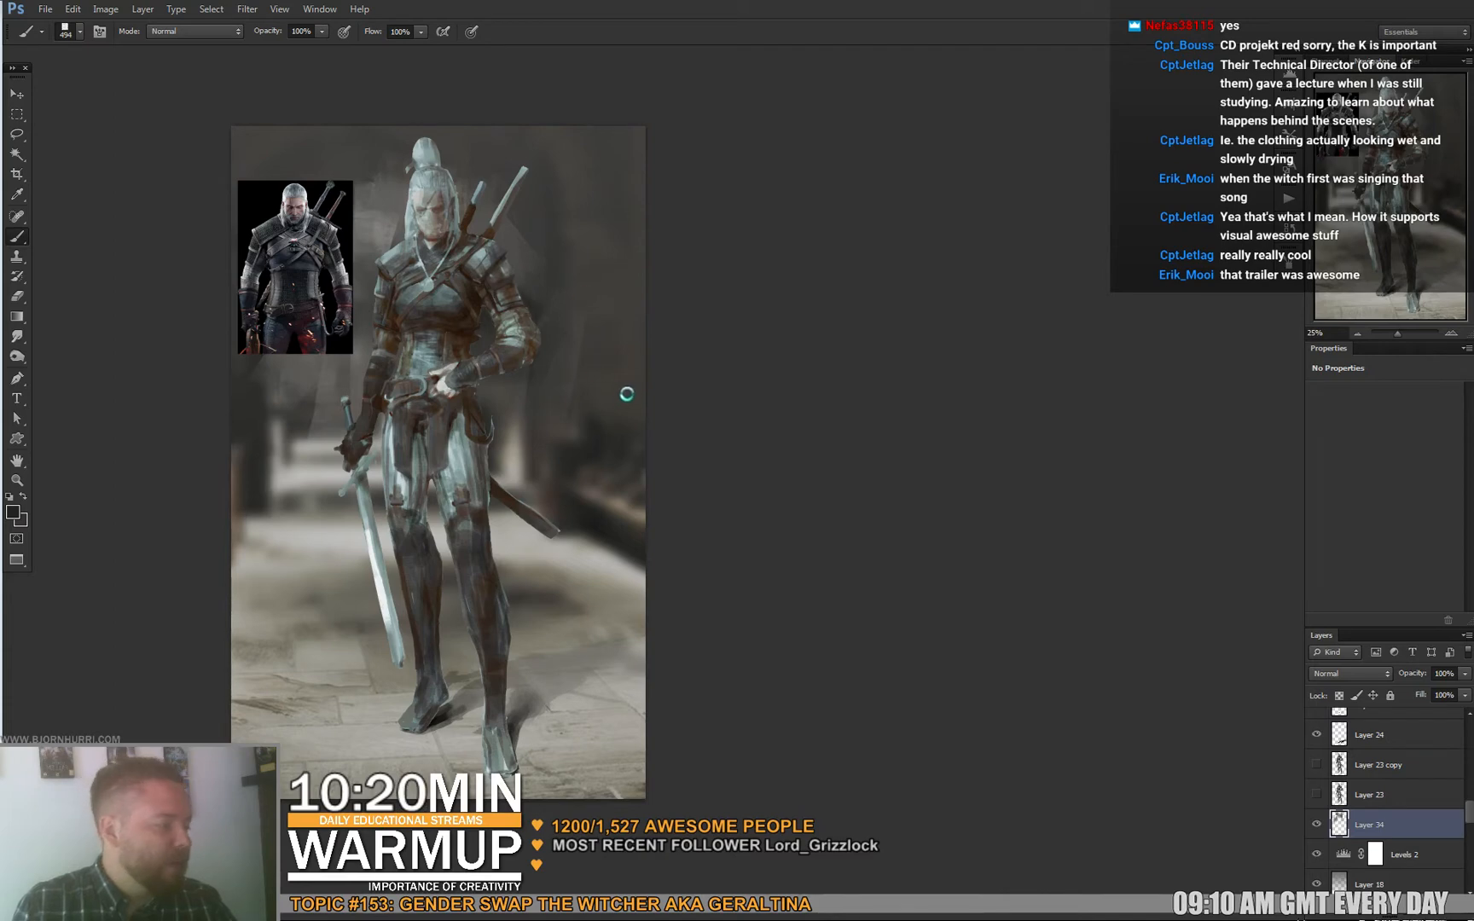
pyautogui.keyDown('alt'); pyautogui.click(531, 246); pyautogui.keyUp('alt')
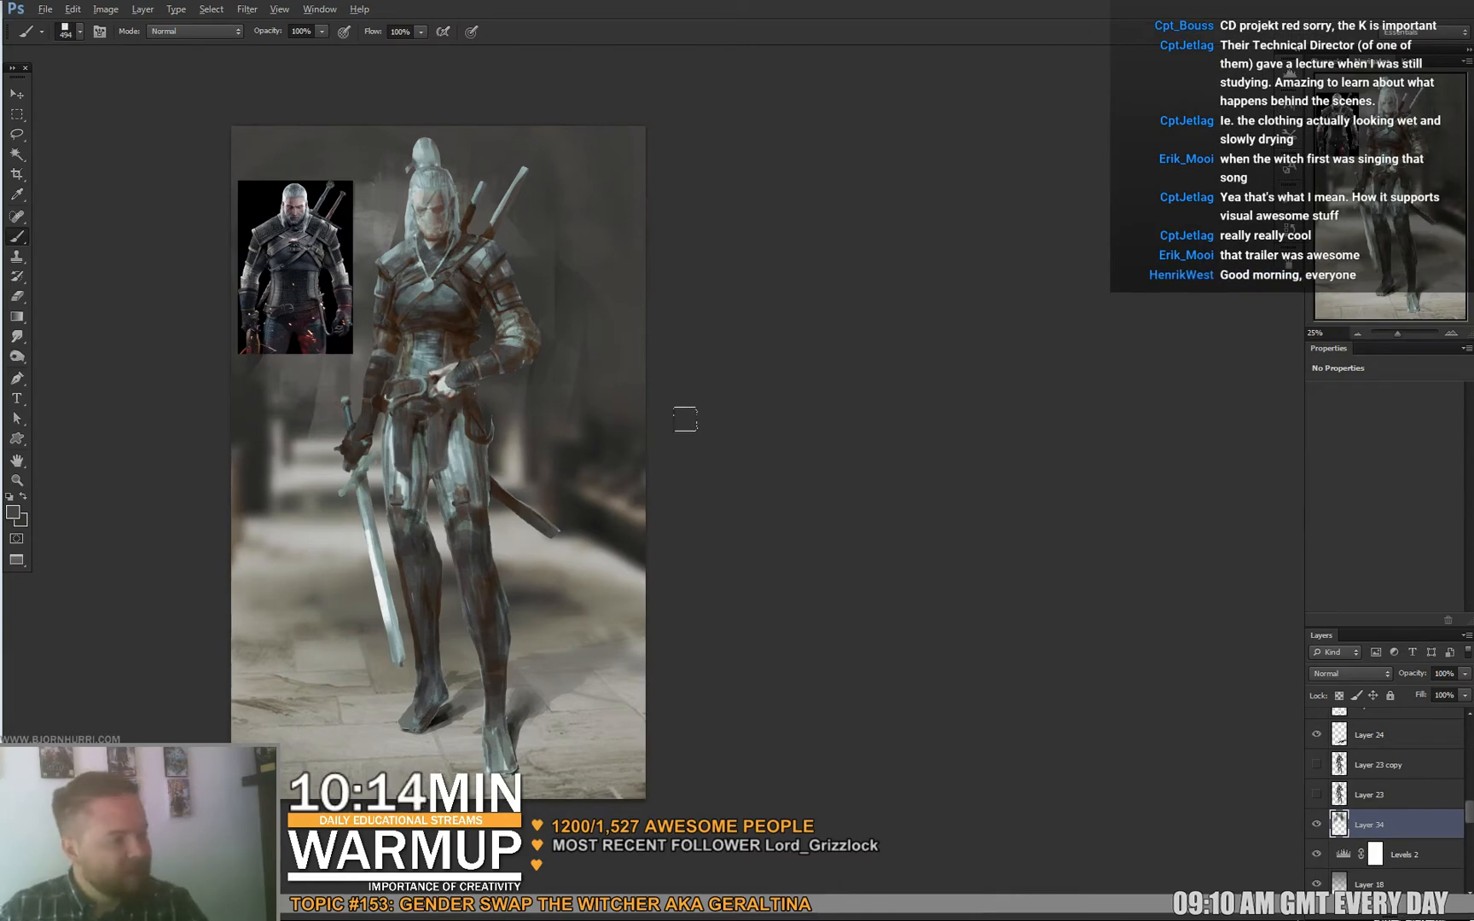
pyautogui.keyDown('alt'); pyautogui.click(393, 151); pyautogui.keyUp('alt')
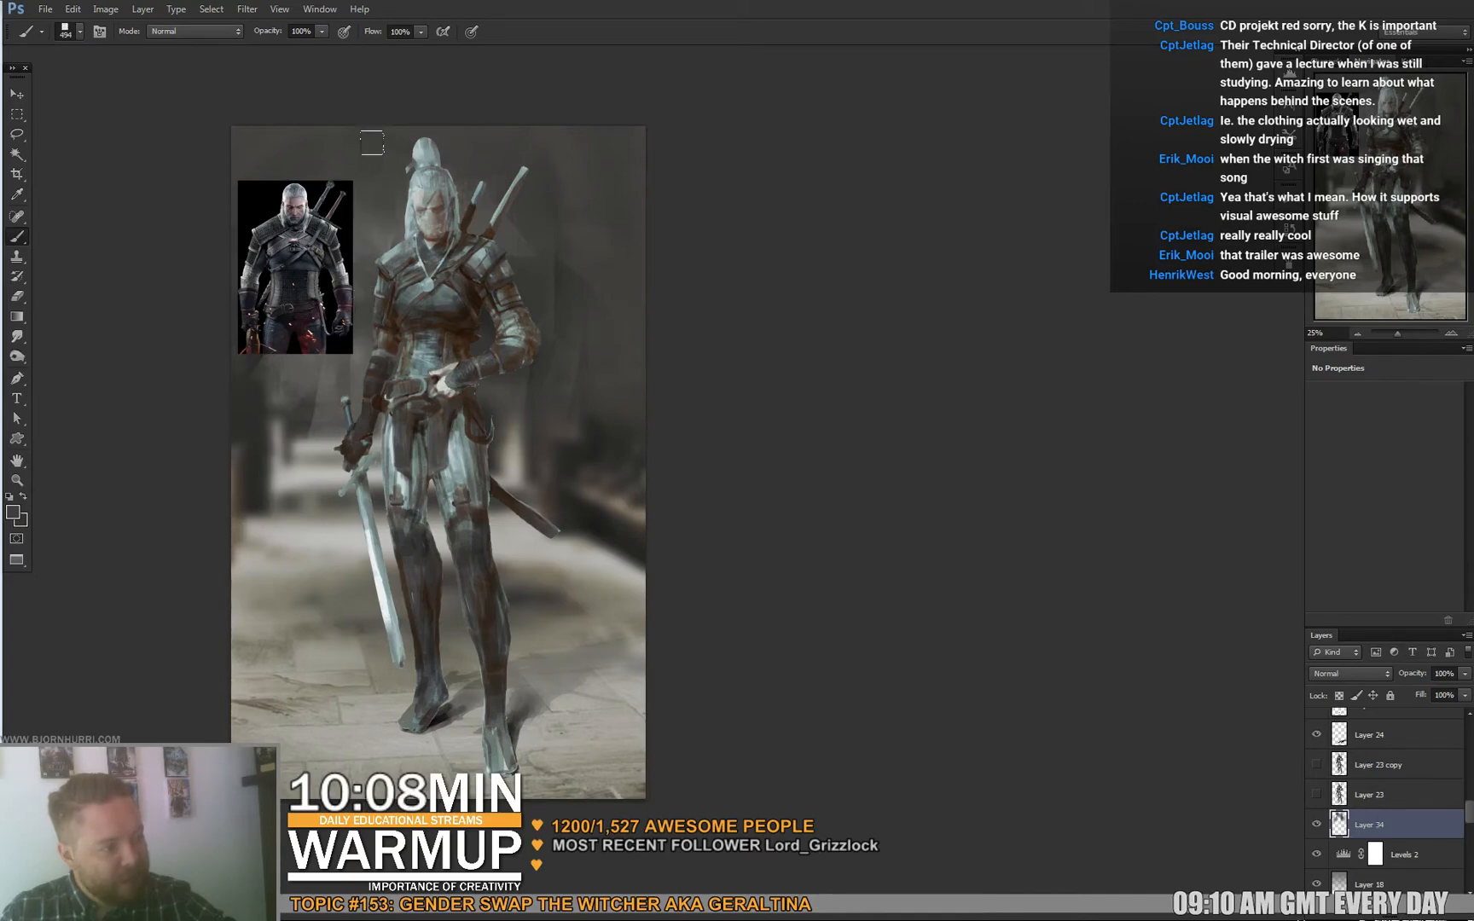
# Choose the large soft round brush and enlarge it for blending the background.
pyautogui.rightClick(353, 176)
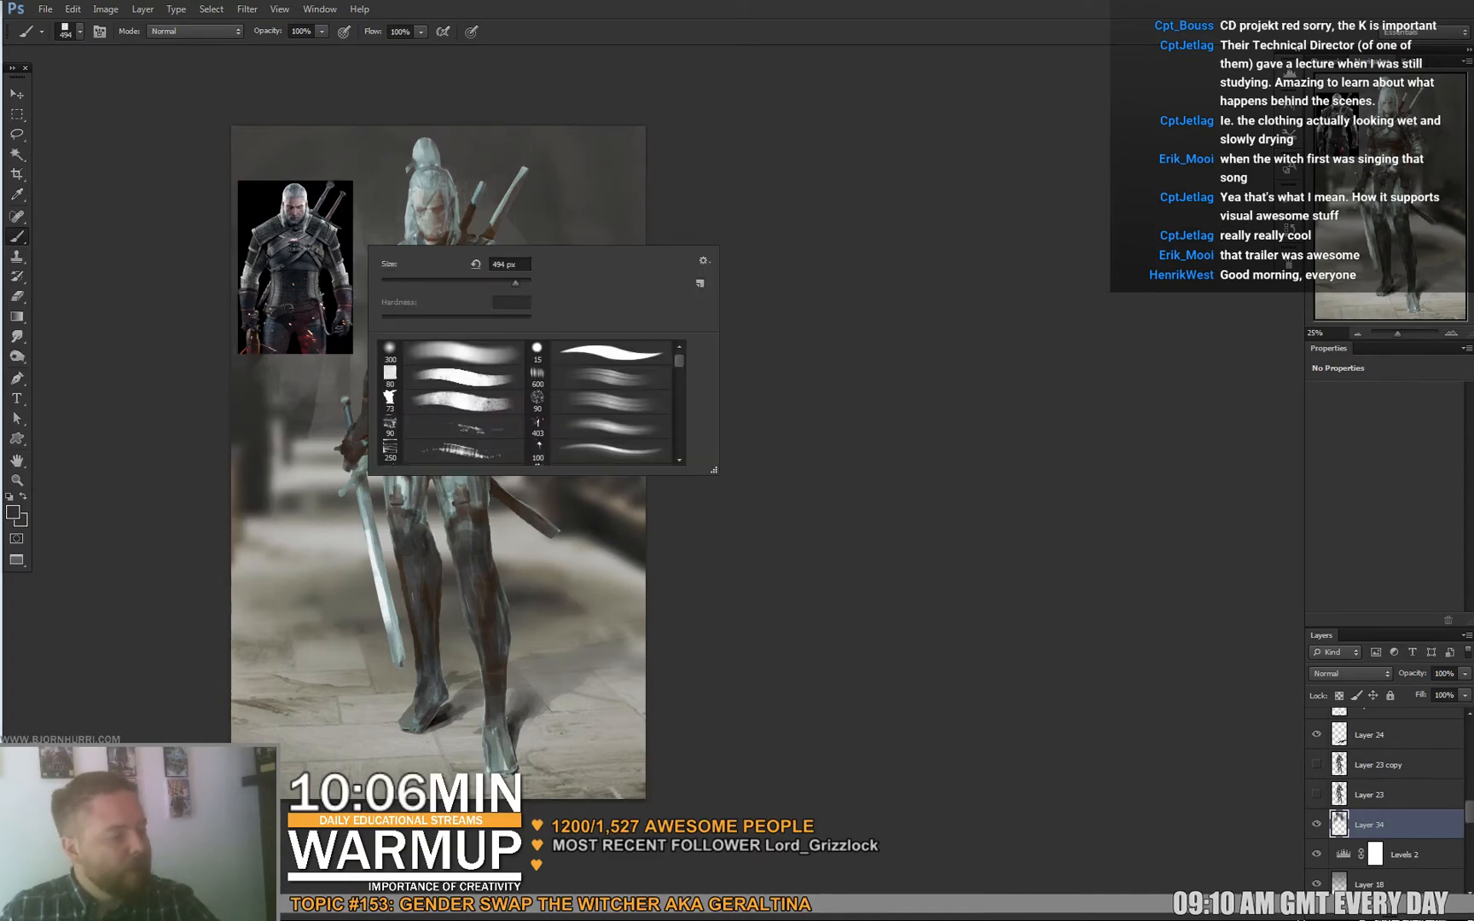
pyautogui.click(452, 353)
pyautogui.press('Return')
pyautogui.press('Return')
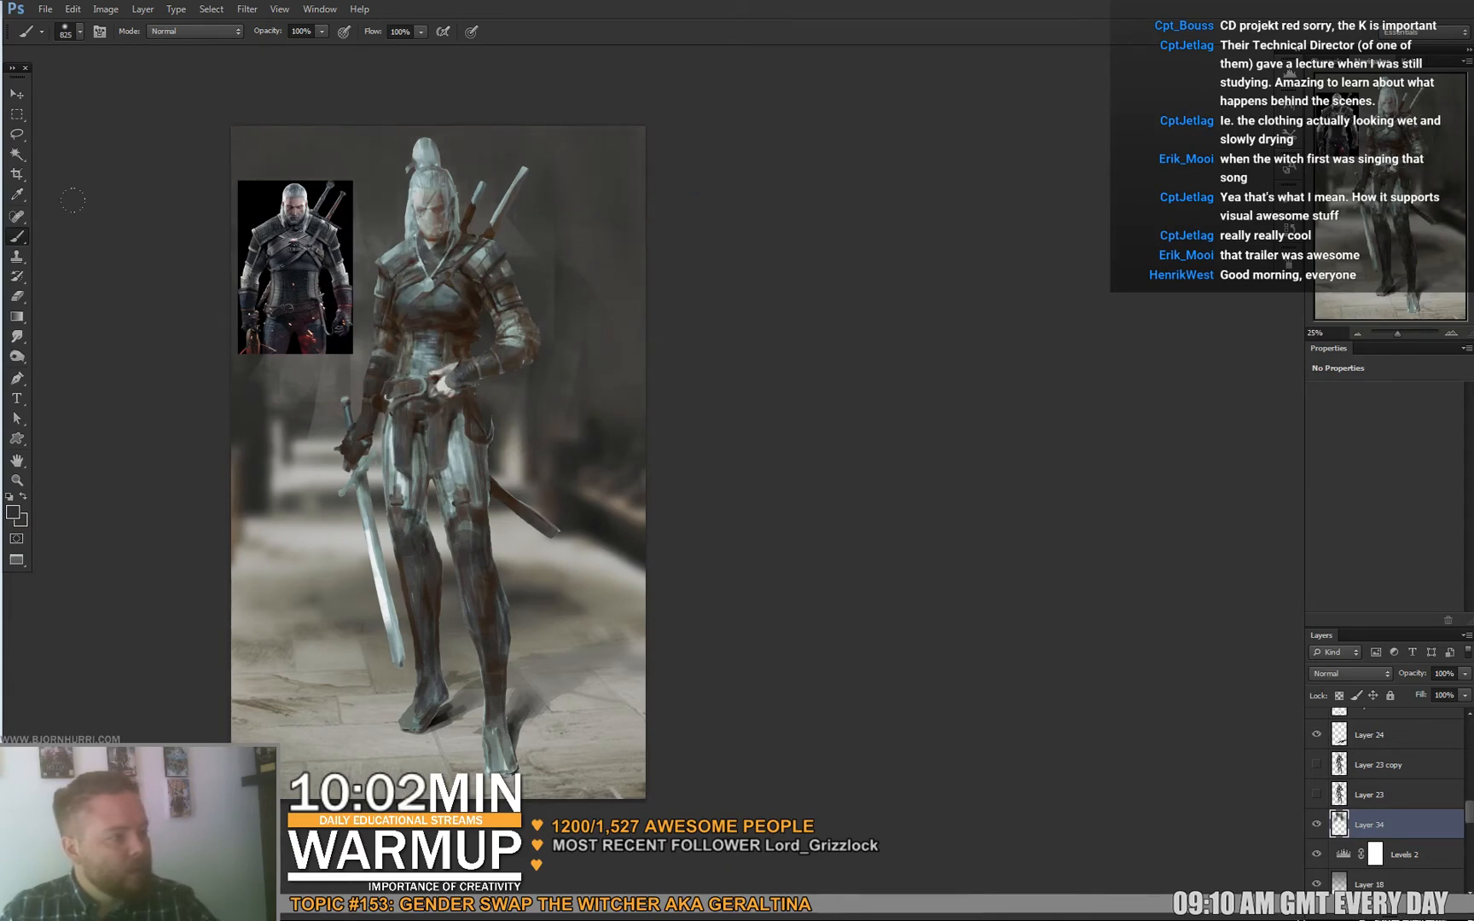
# Select the Gradient tool, return to the standard window layout, and zoom to 50% on the figure's upper body.
pyautogui.press('g')
pyautogui.press('f')
pyautogui.press('f')
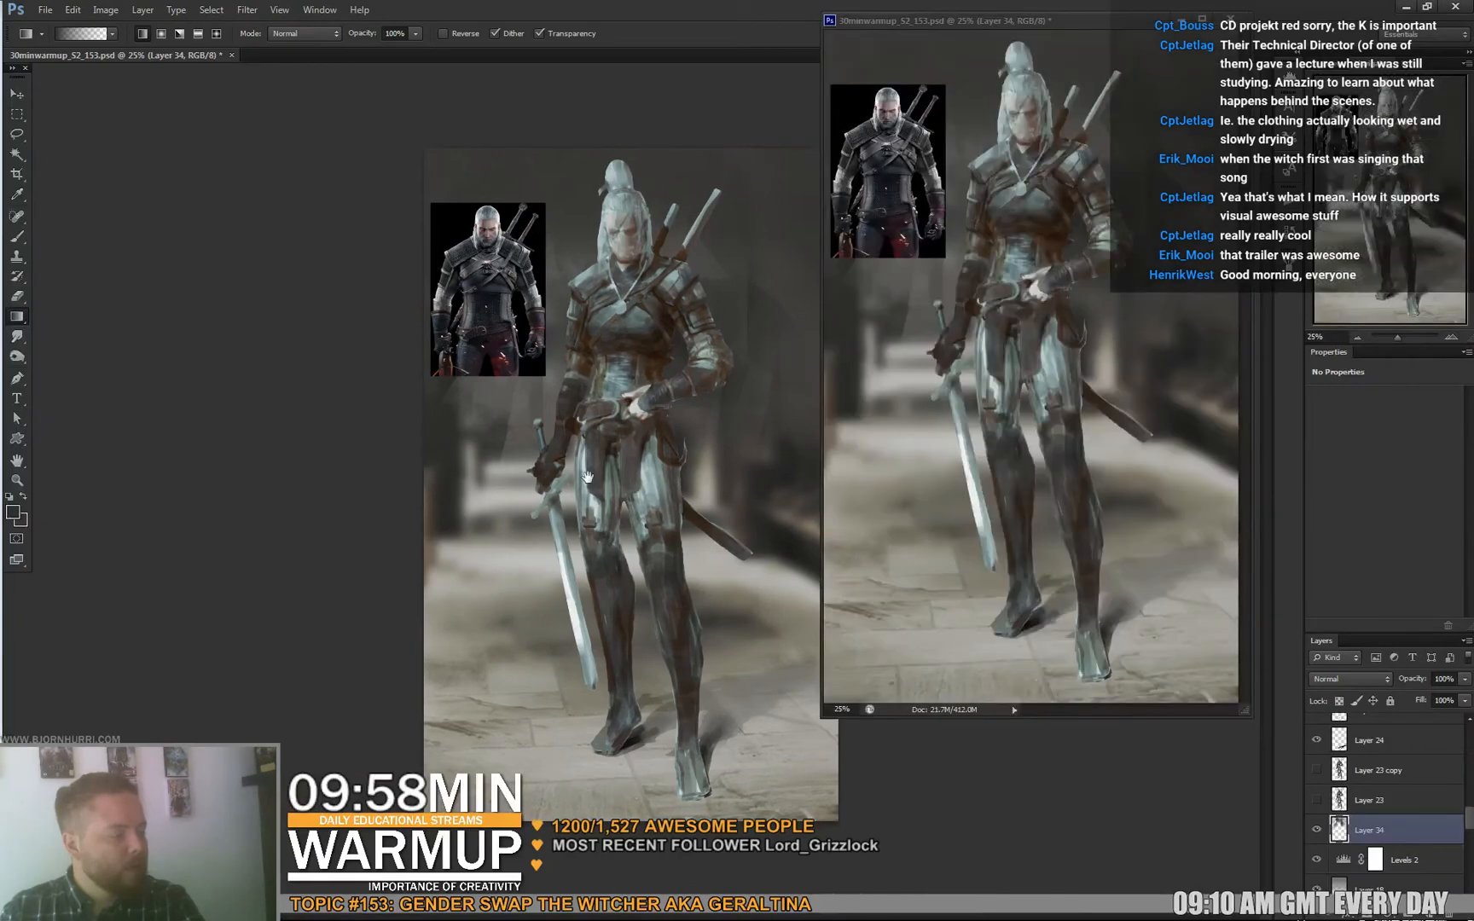
pyautogui.hotkey('ctrl', '+')
pyautogui.hotkey('ctrl', '+')
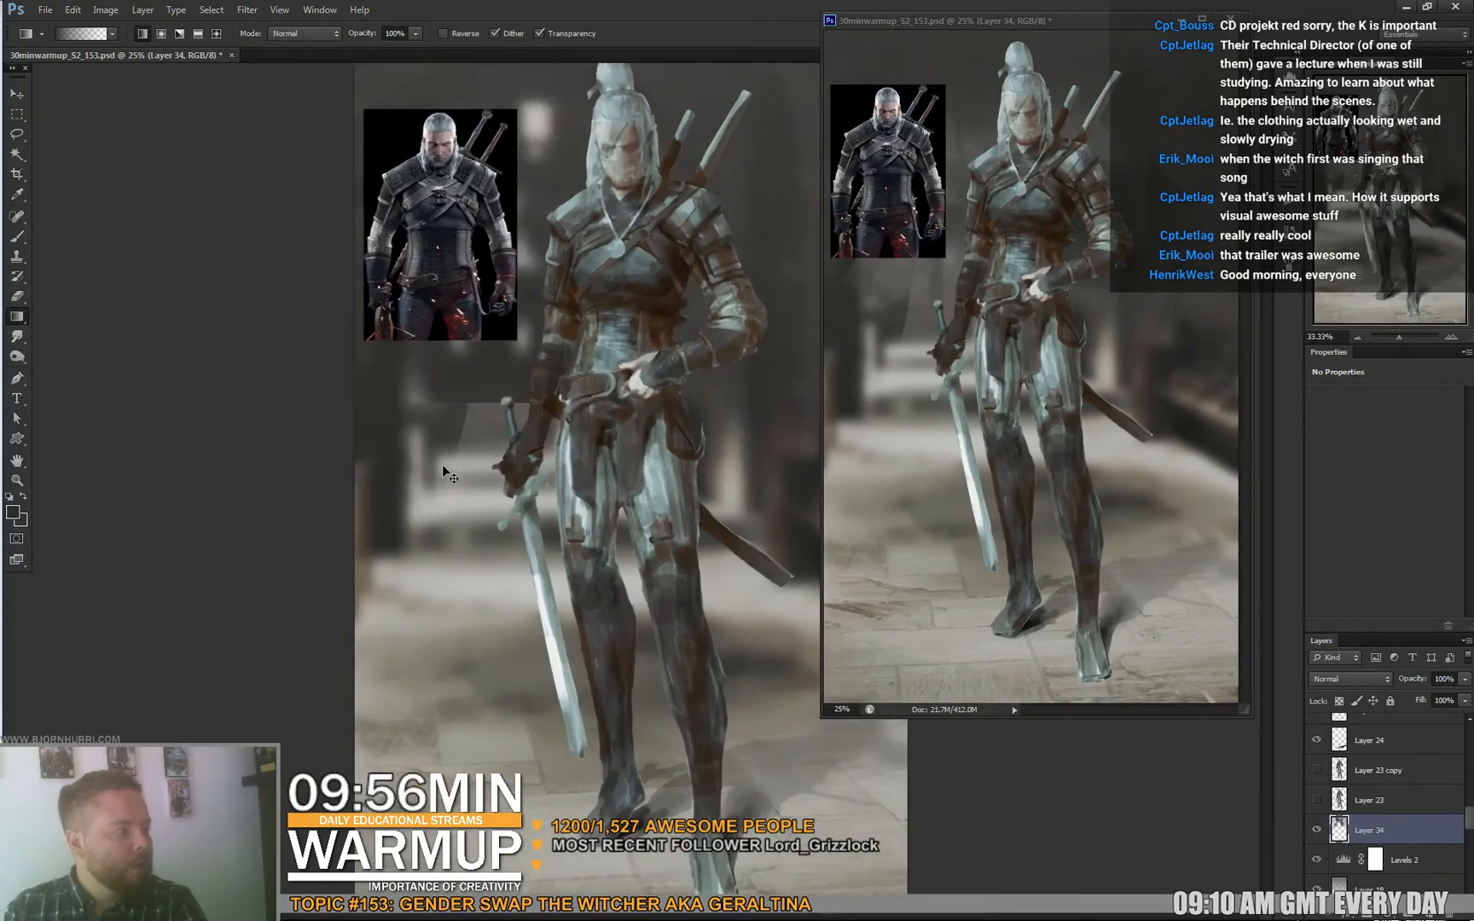
pyautogui.hotkey('ctrl', '-')
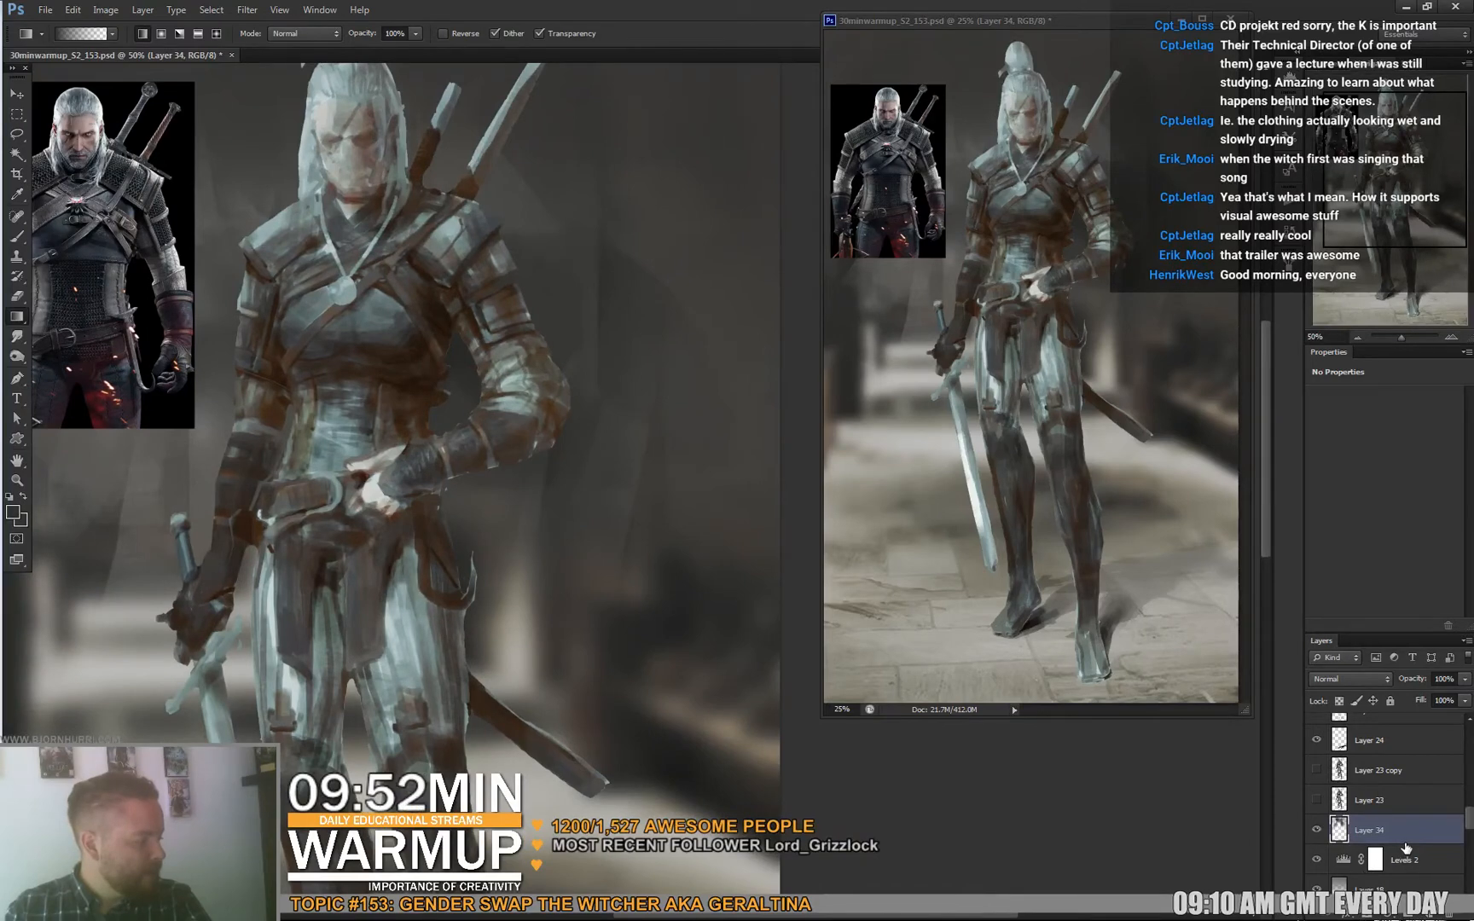
# Release Layer 31 from its clipping group and merge the figure layers from Layer 33 down to Layer 24 copy into one.
pyautogui.scroll(5, 1403, 844)
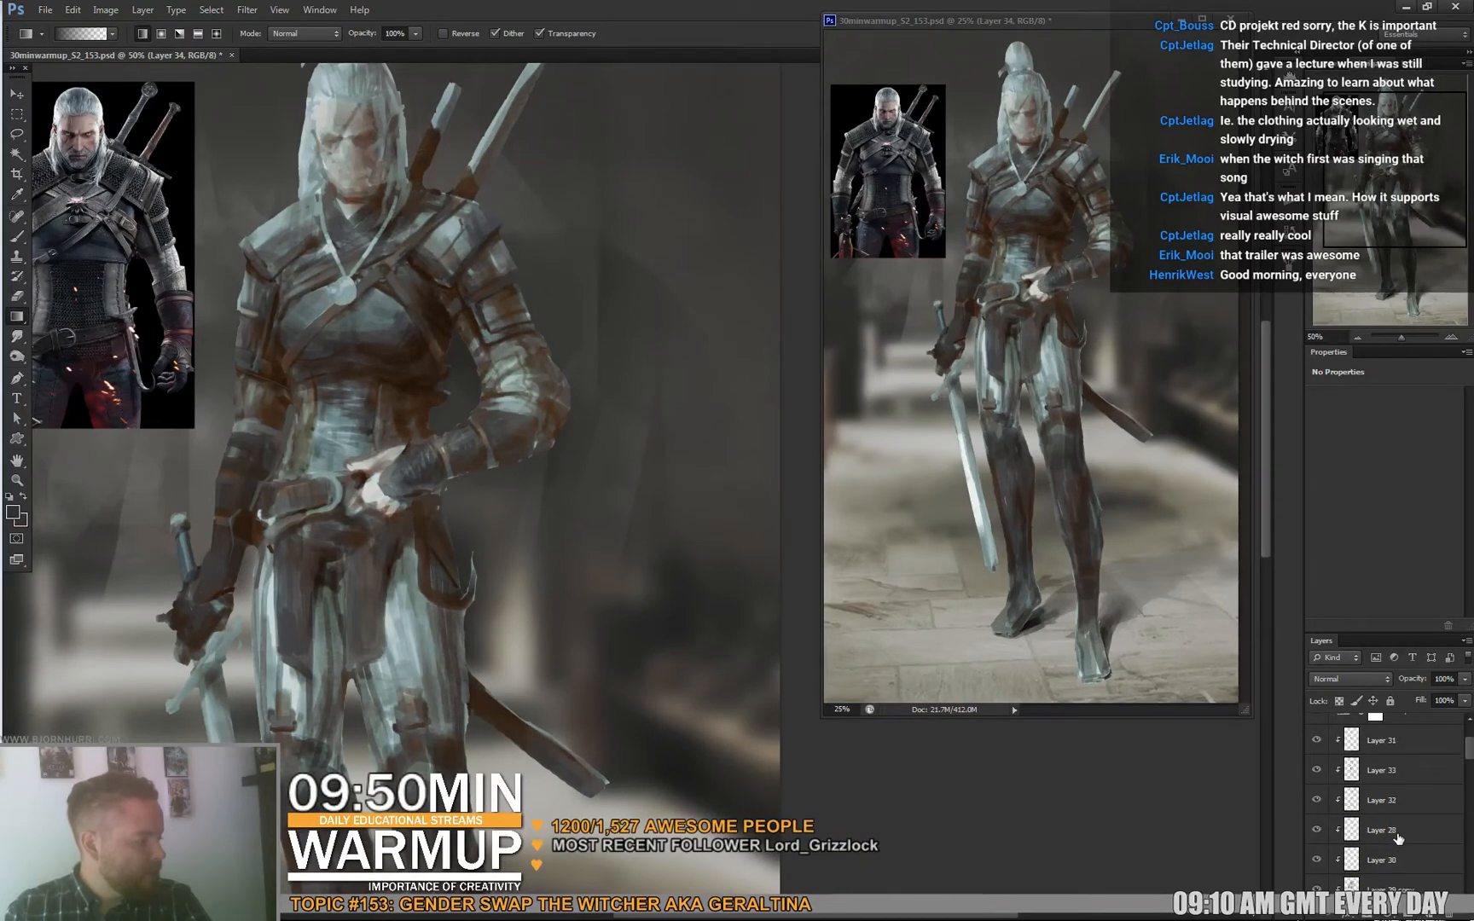
pyautogui.scroll(3, 1398, 839)
pyautogui.click(1409, 821)
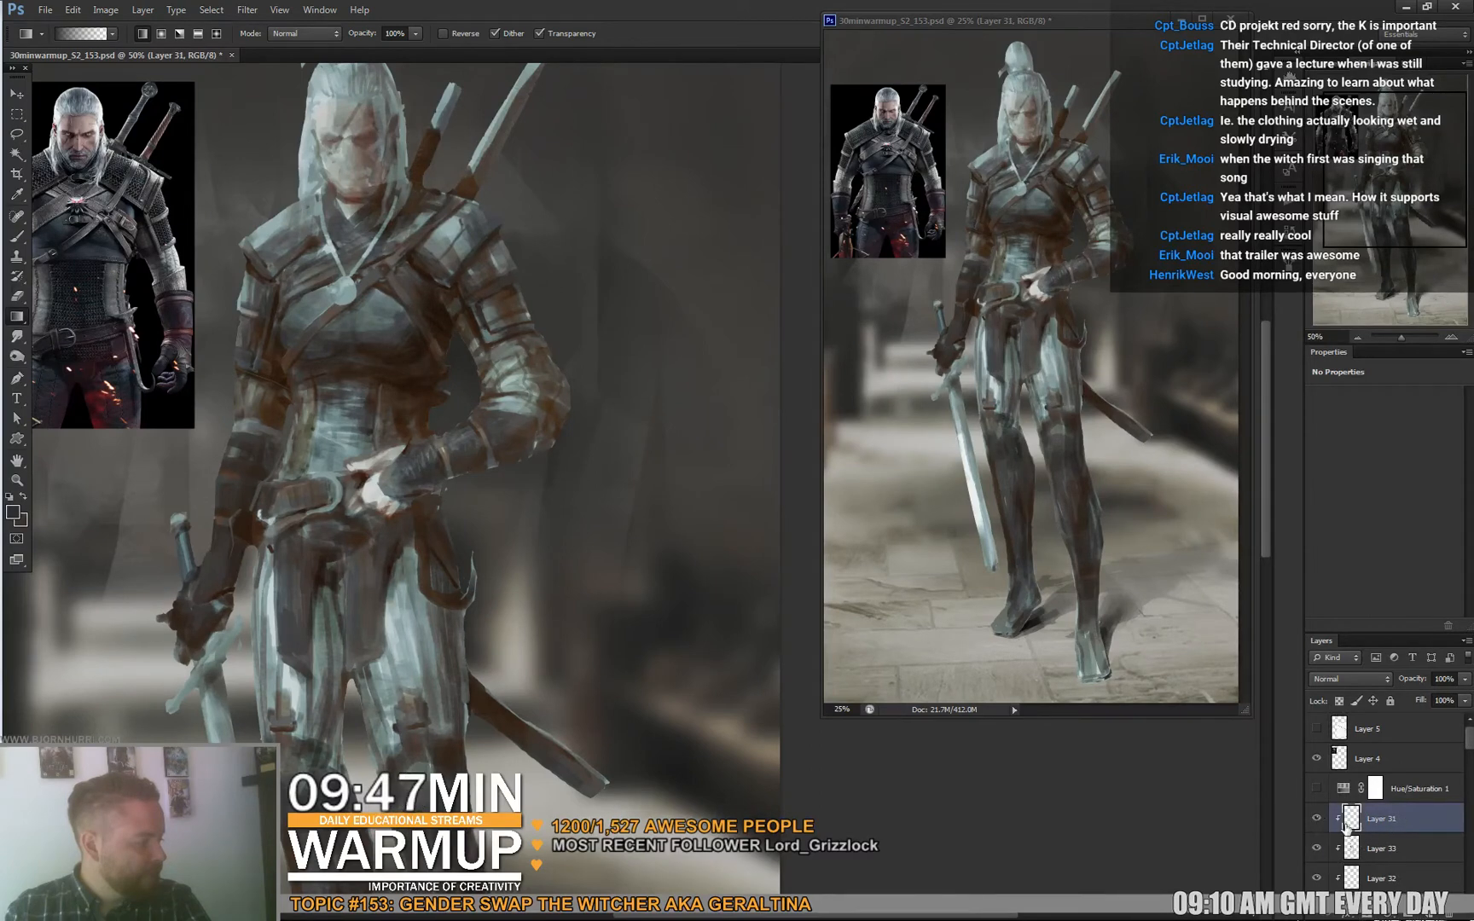
pyautogui.keyDown('alt'); pyautogui.click(1379, 831); pyautogui.keyUp('alt')
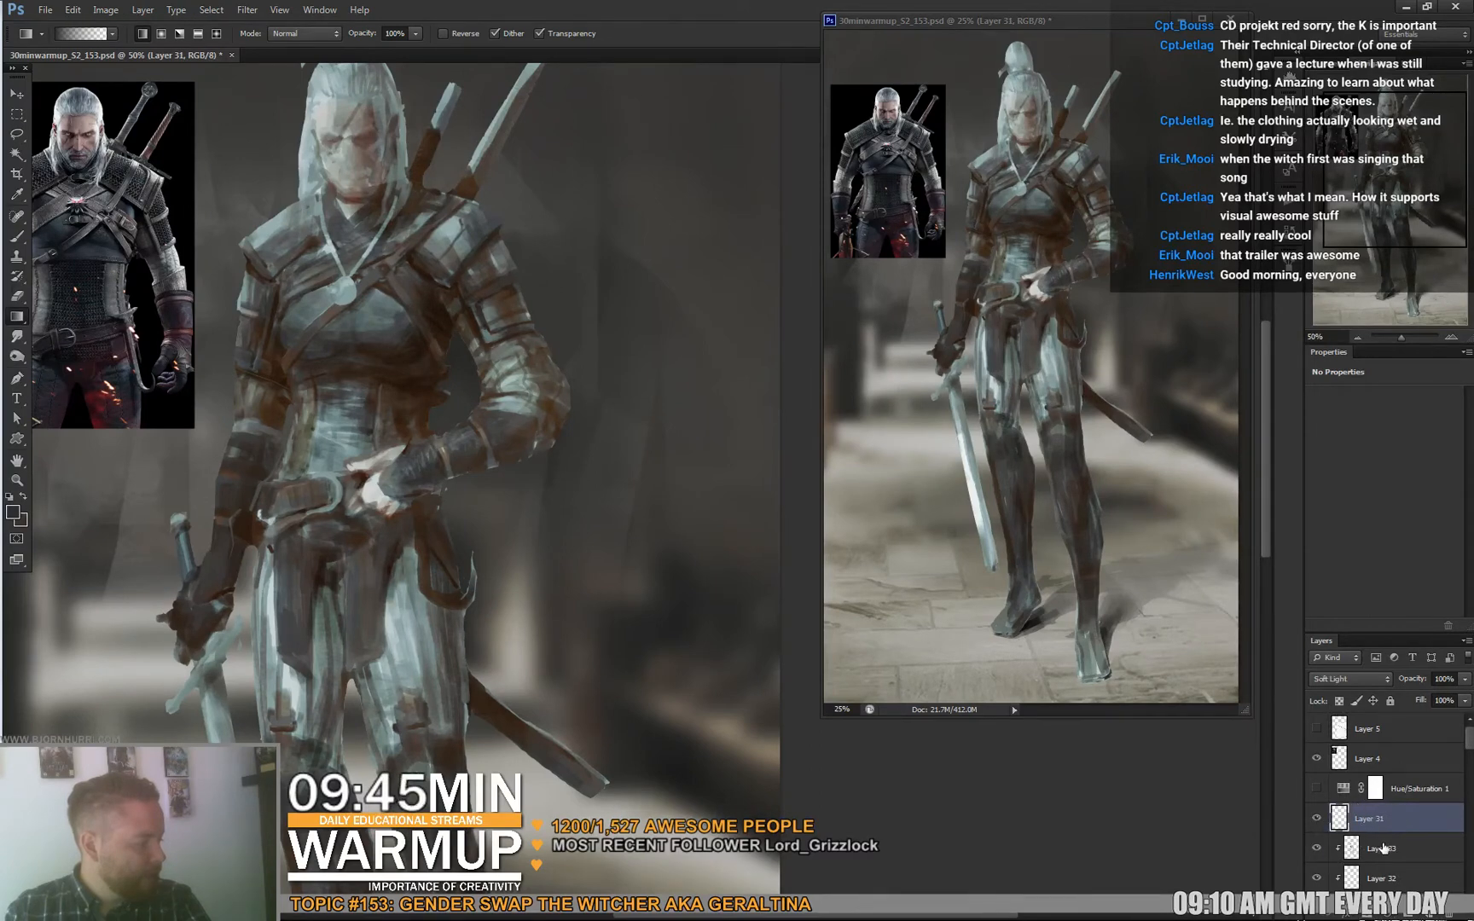
pyautogui.click(1383, 847)
pyautogui.scroll(-5, 1398, 849)
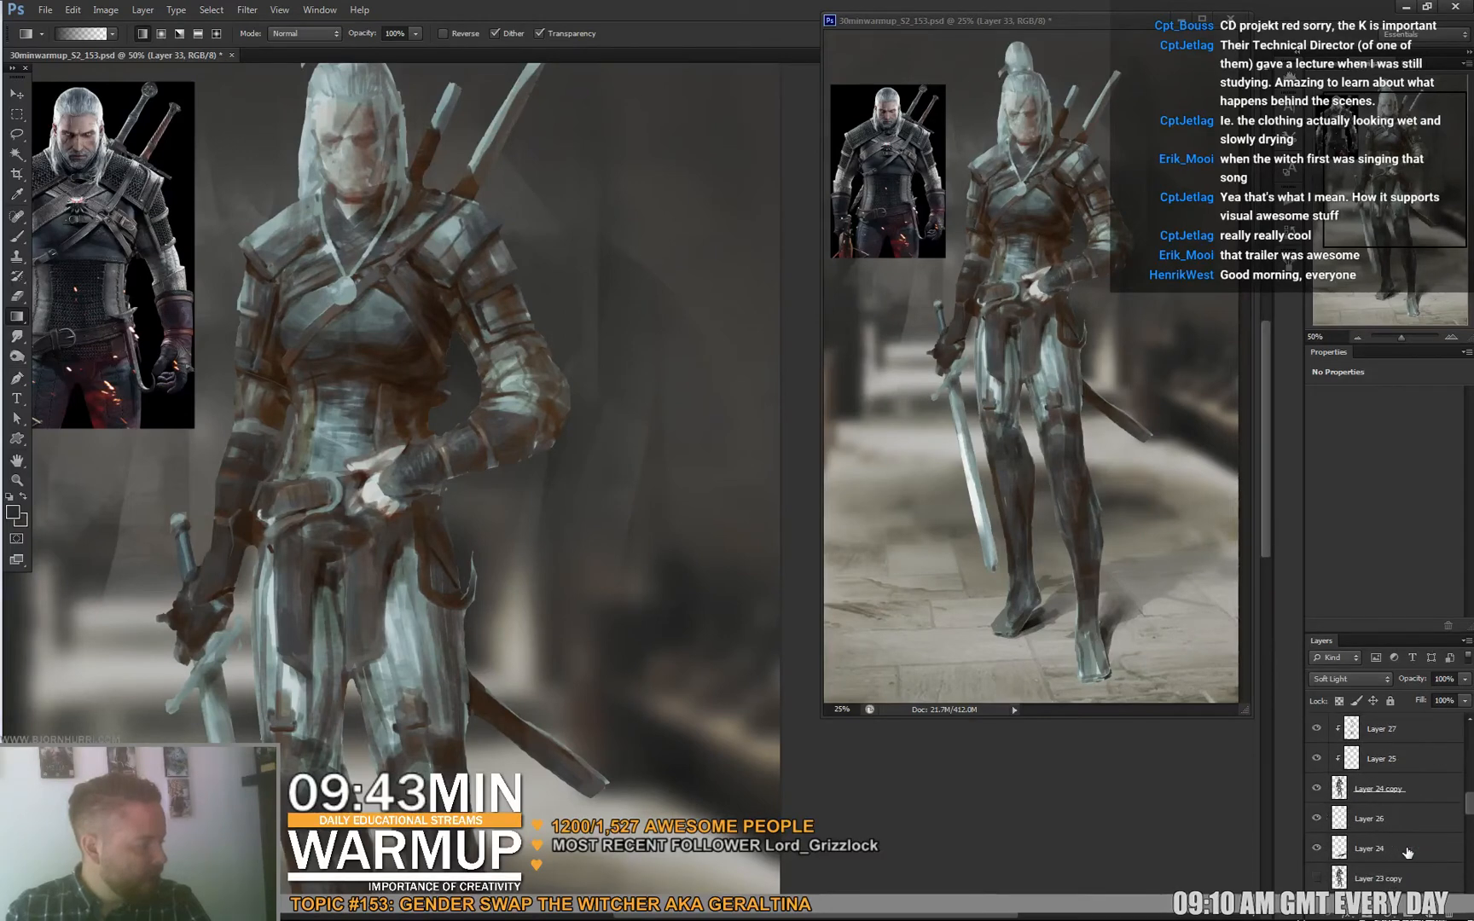
pyautogui.scroll(-6, 1420, 796)
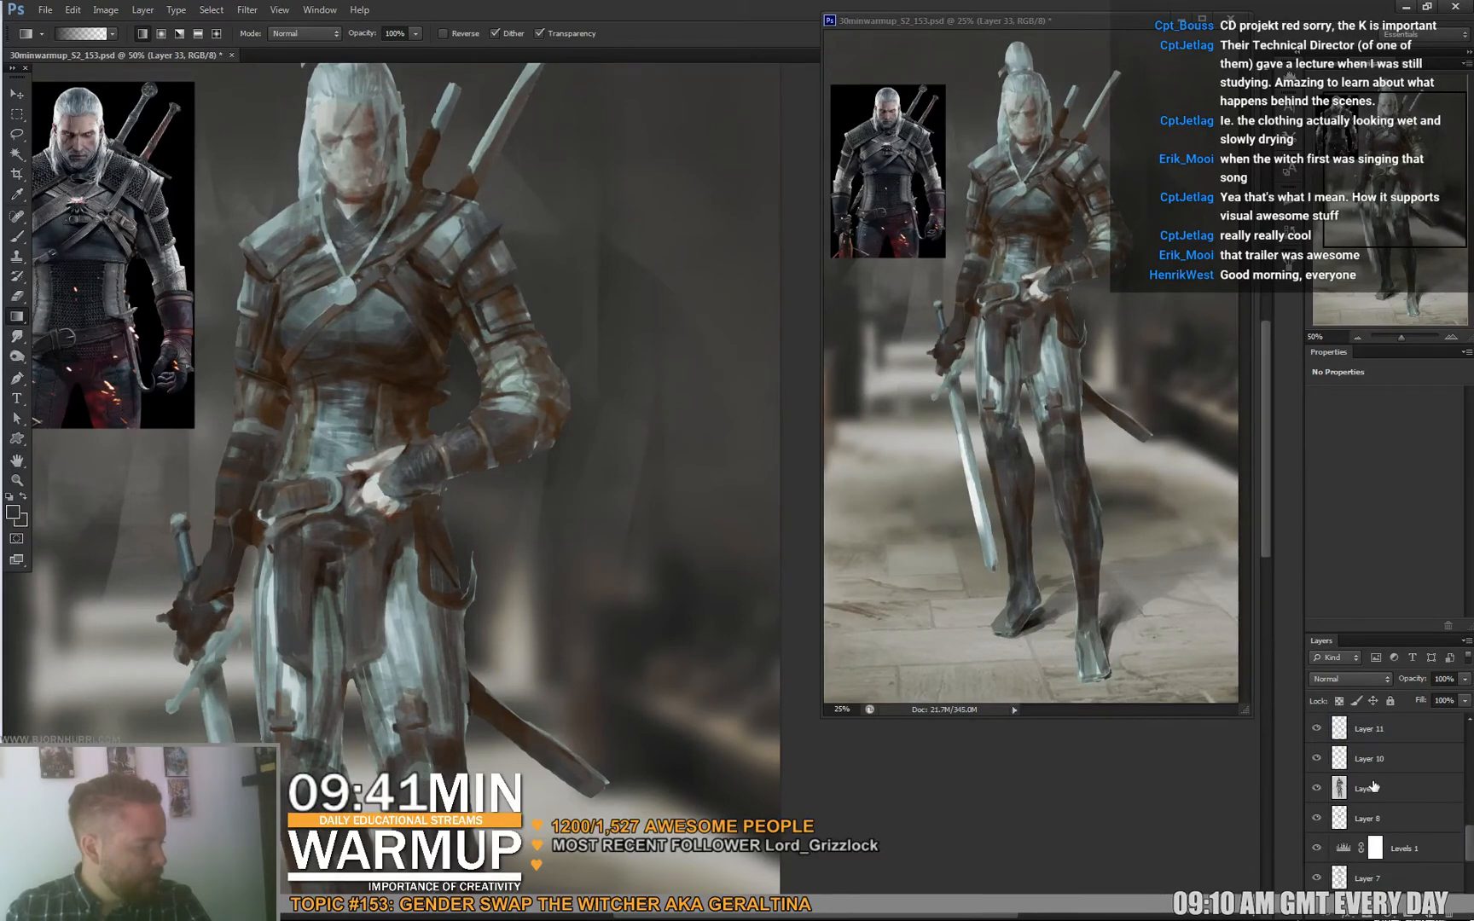
# Merge the background layers from Levels 2 down through Layer 17 and the layers beneath it into a single layer.
pyautogui.scroll(4, 1378, 793)
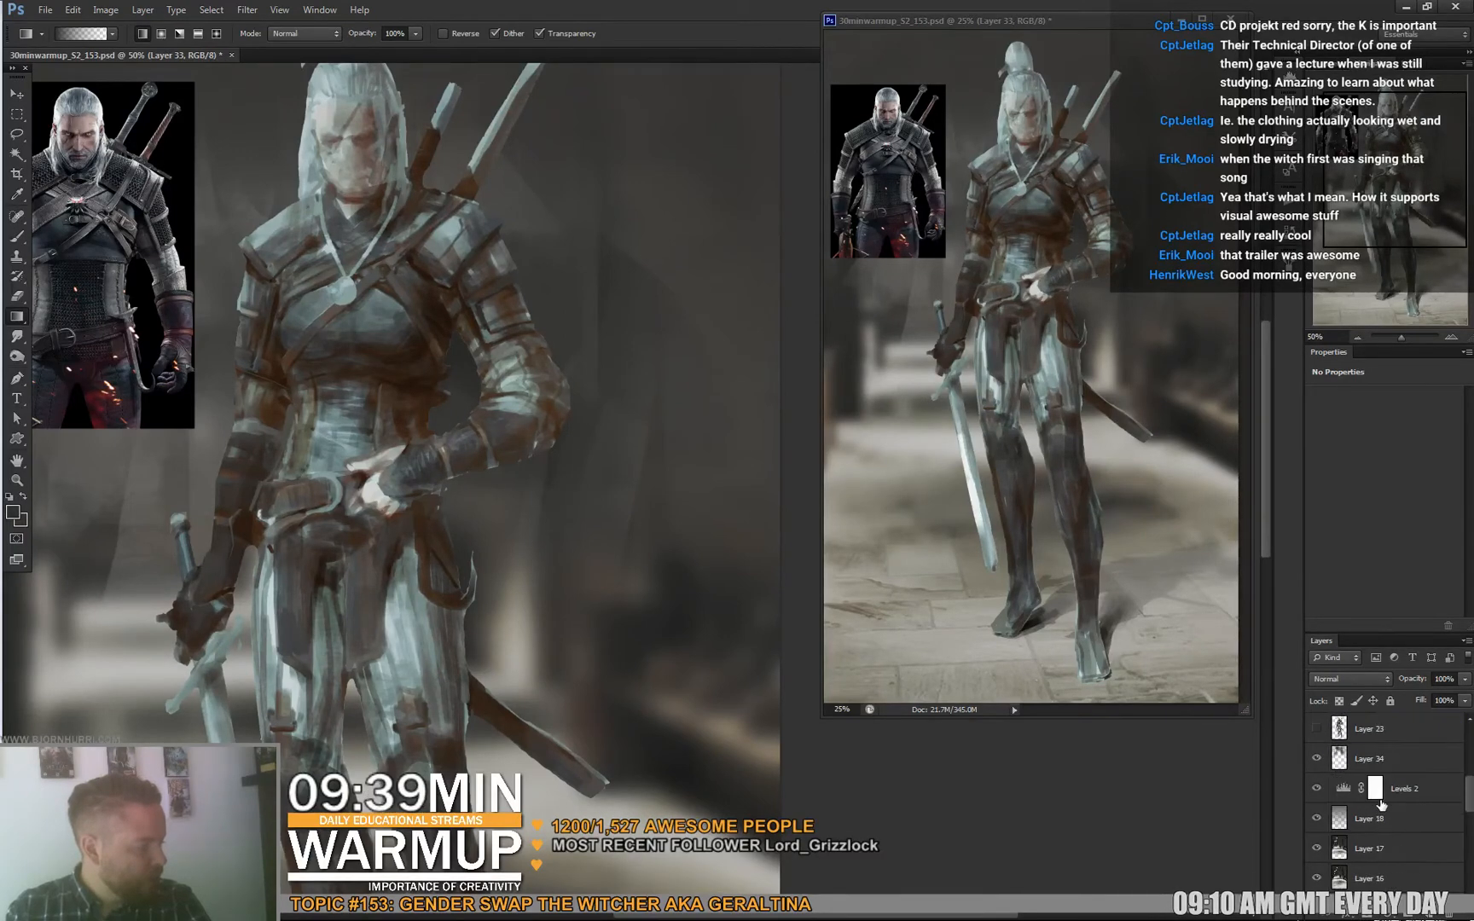
pyautogui.click(1398, 845)
pyautogui.scroll(-5, 1396, 853)
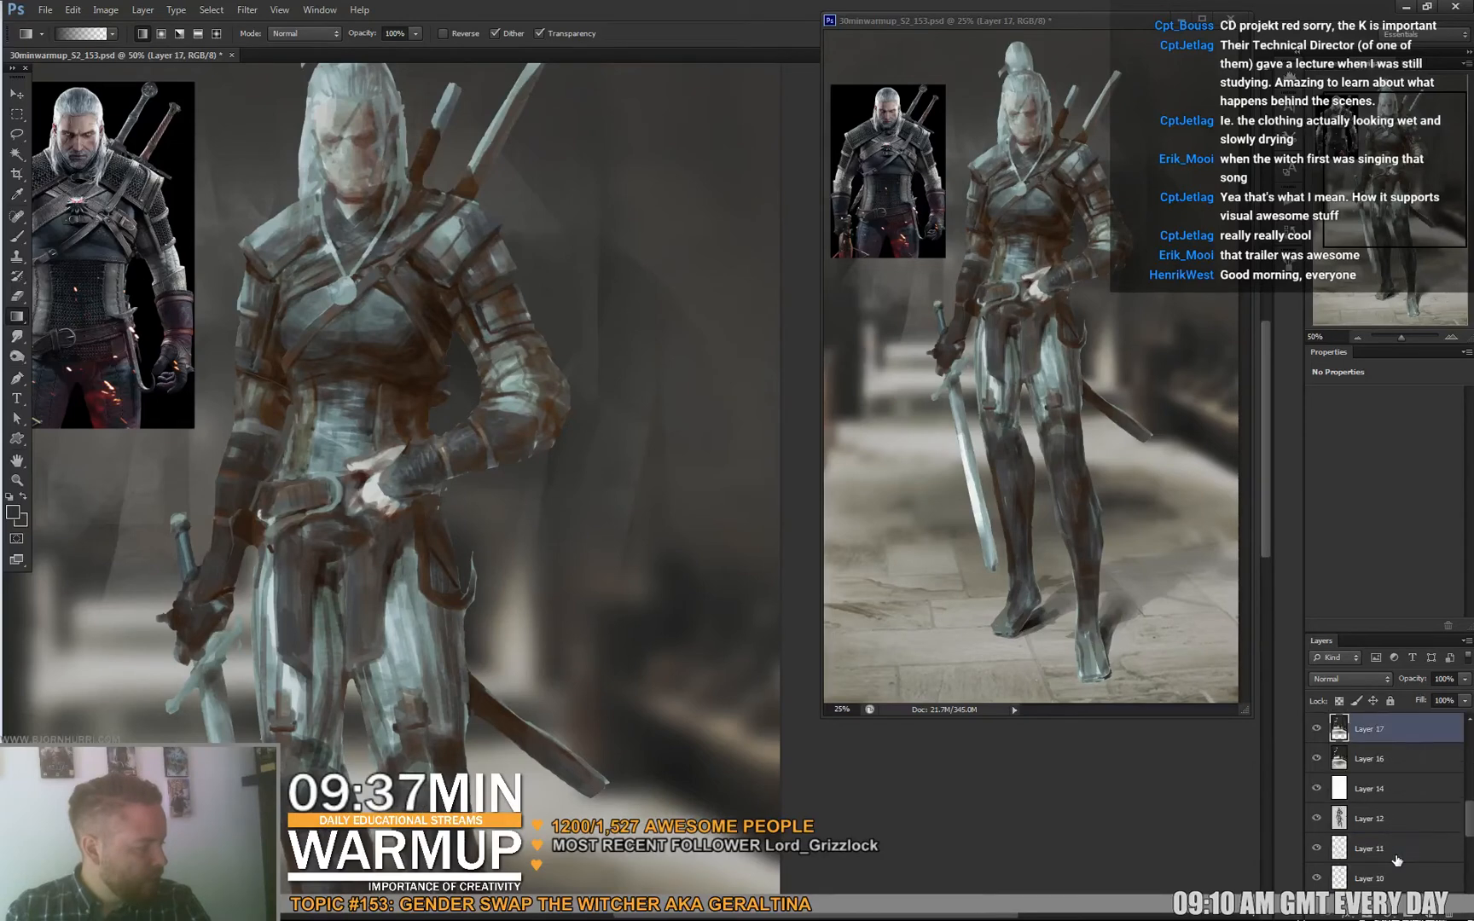
pyautogui.scroll(5, 1385, 870)
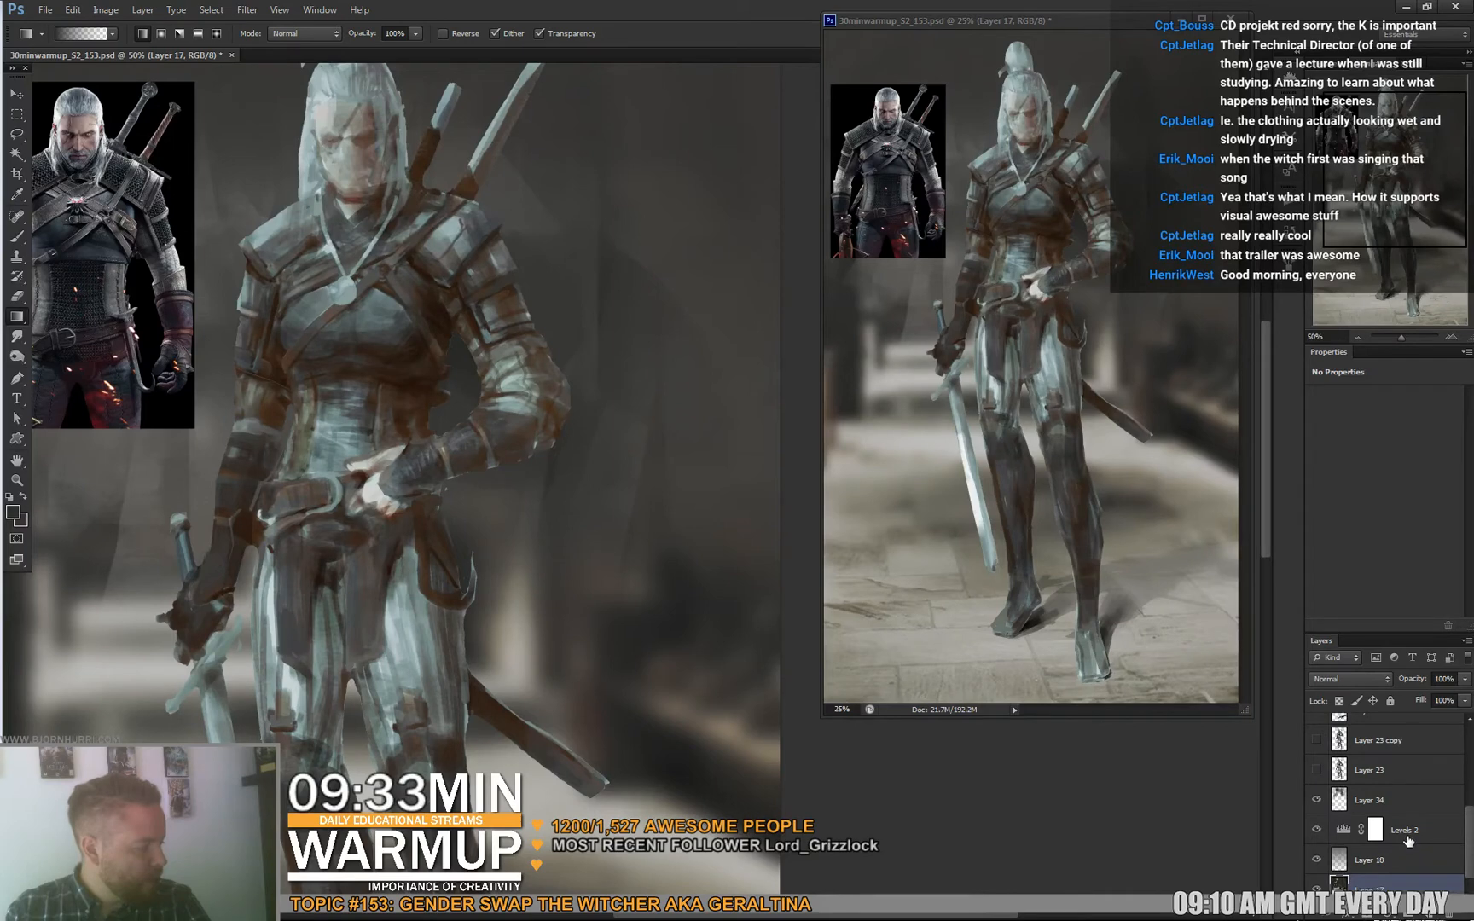
pyautogui.click(1408, 840)
pyautogui.keyDown('shift'); pyautogui.click(1389, 880); pyautogui.keyUp('shift')
pyautogui.hotkey('ctrl', 'e')
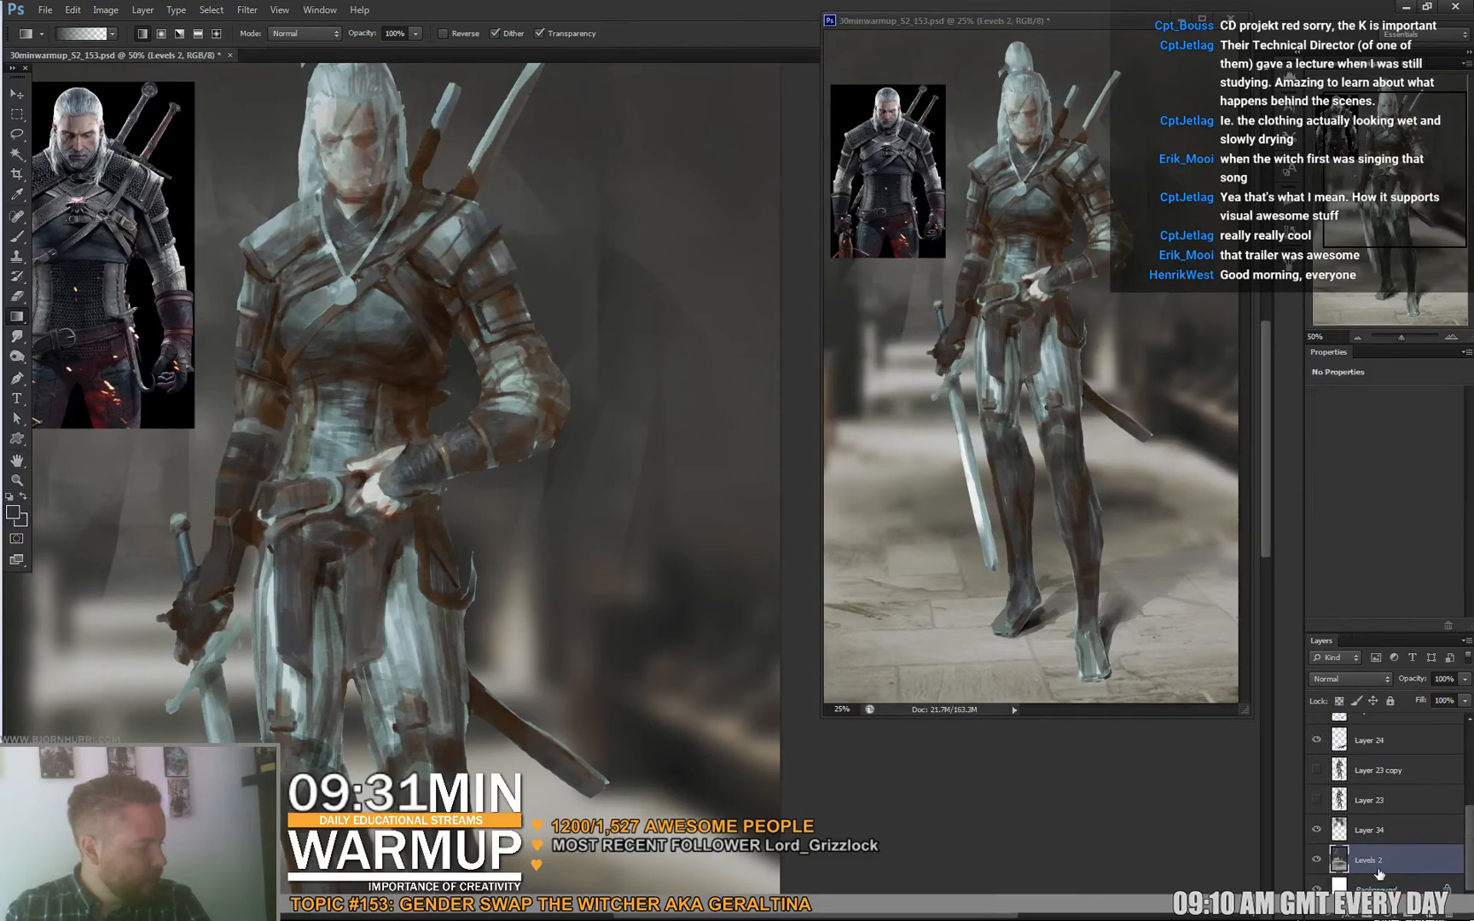
# Clip Layer 31 to the merged figure Layer 33 and add a new clipped layer directly above Layer 33.
pyautogui.scroll(2, 1383, 801)
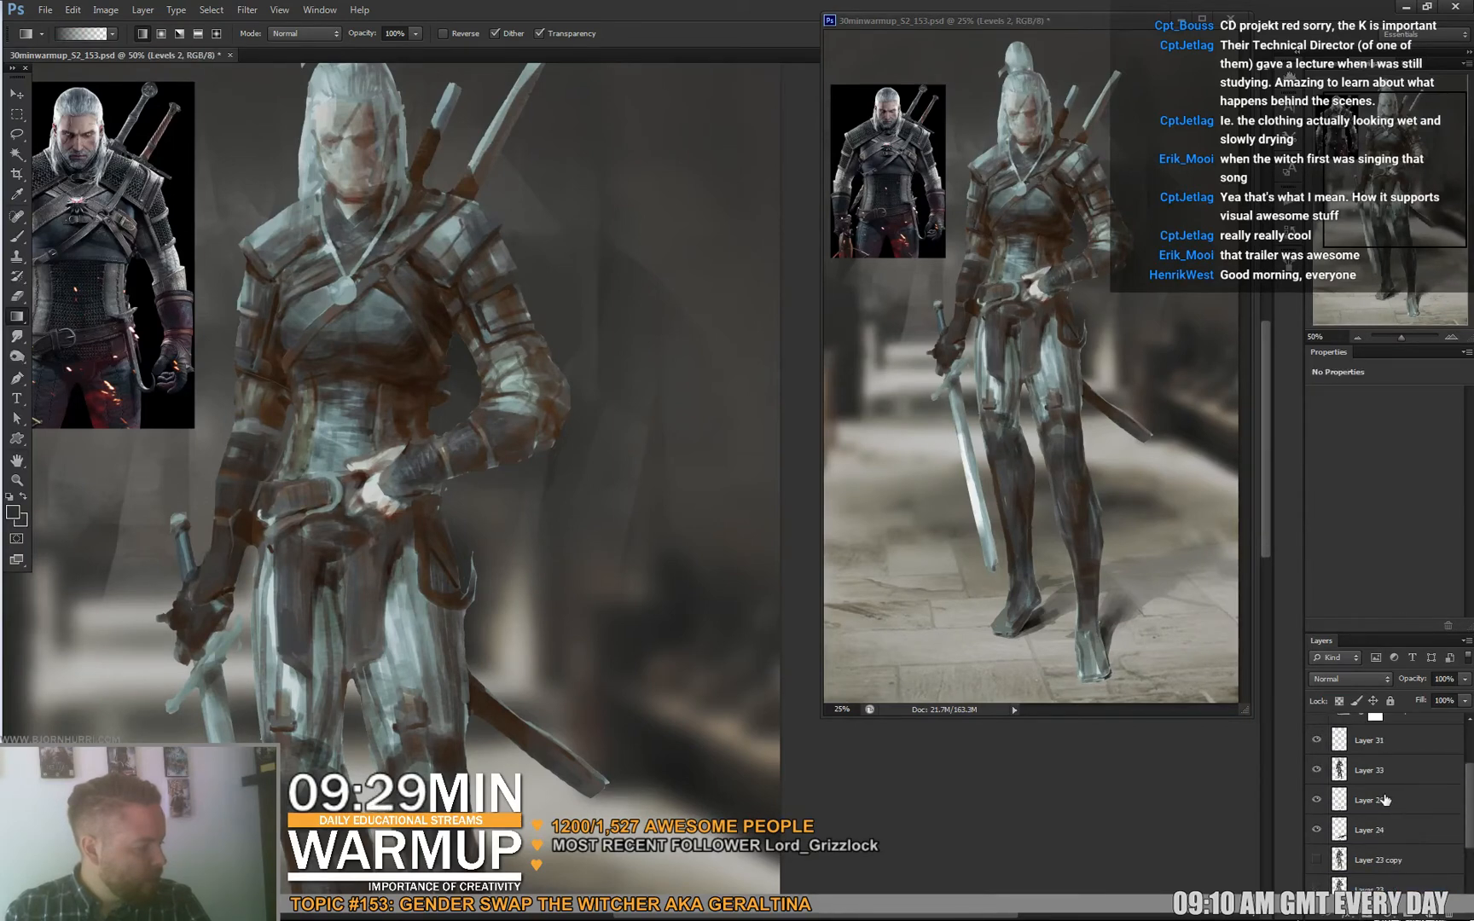
pyautogui.scroll(1, 1380, 805)
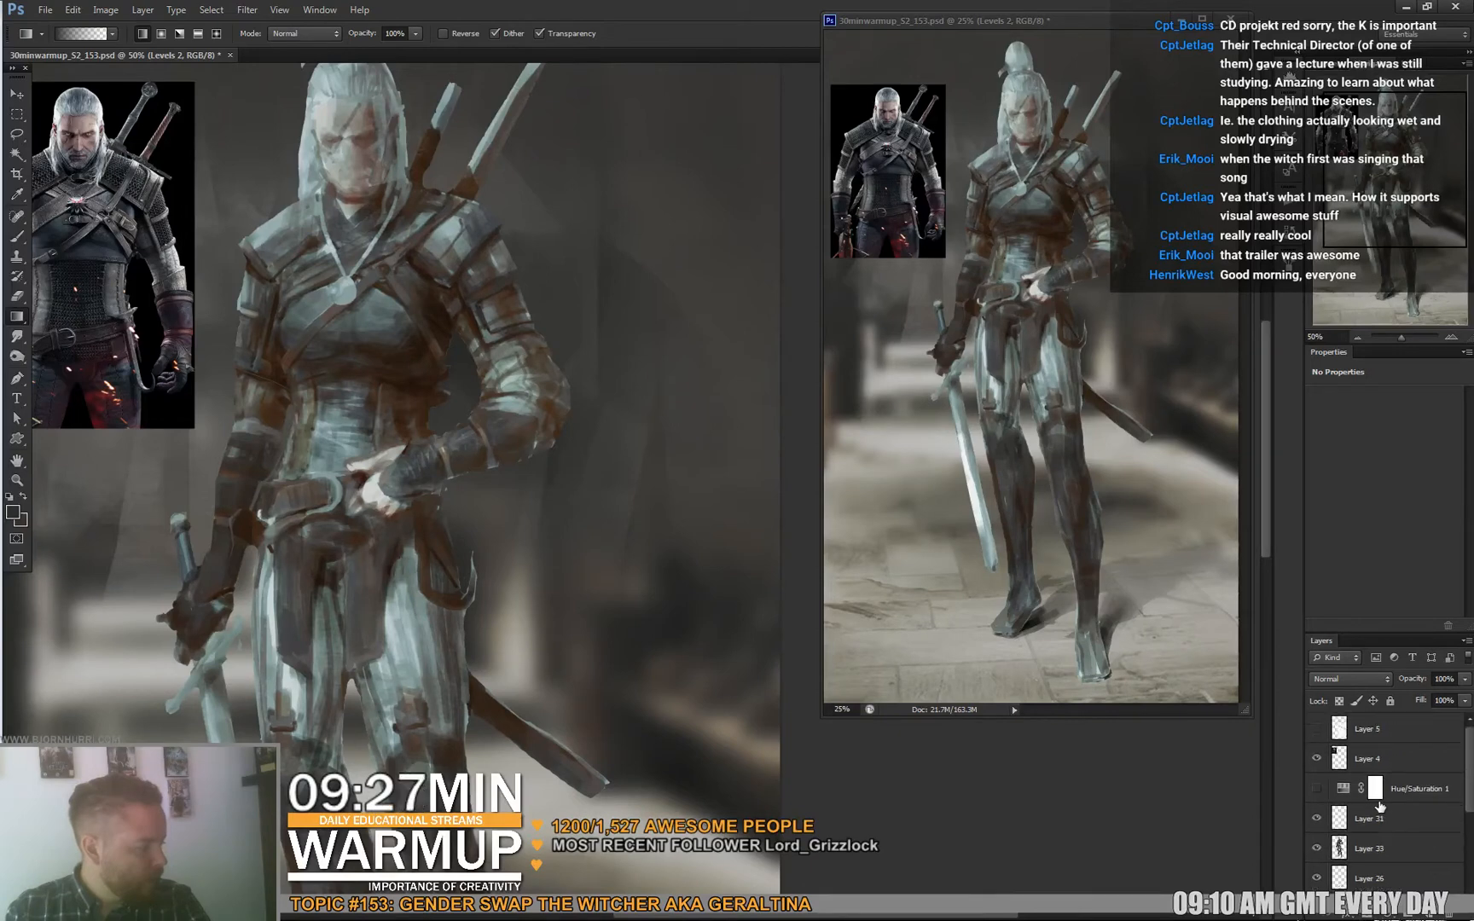
pyautogui.keyDown('alt'); pyautogui.click(1364, 831); pyautogui.keyUp('alt')
pyautogui.click(1396, 851)
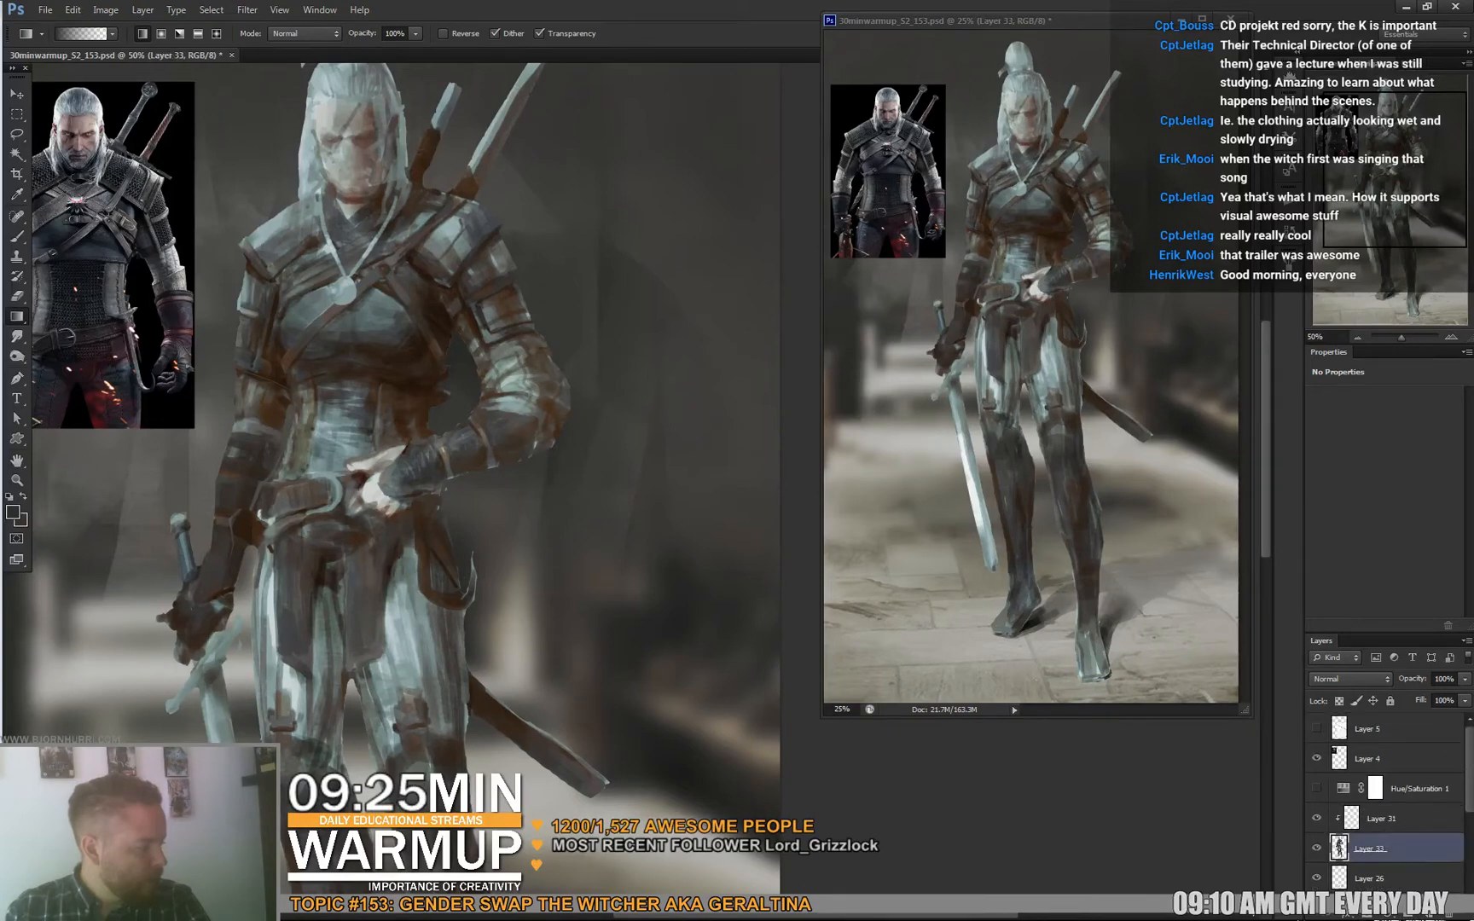
pyautogui.click(1430, 915)
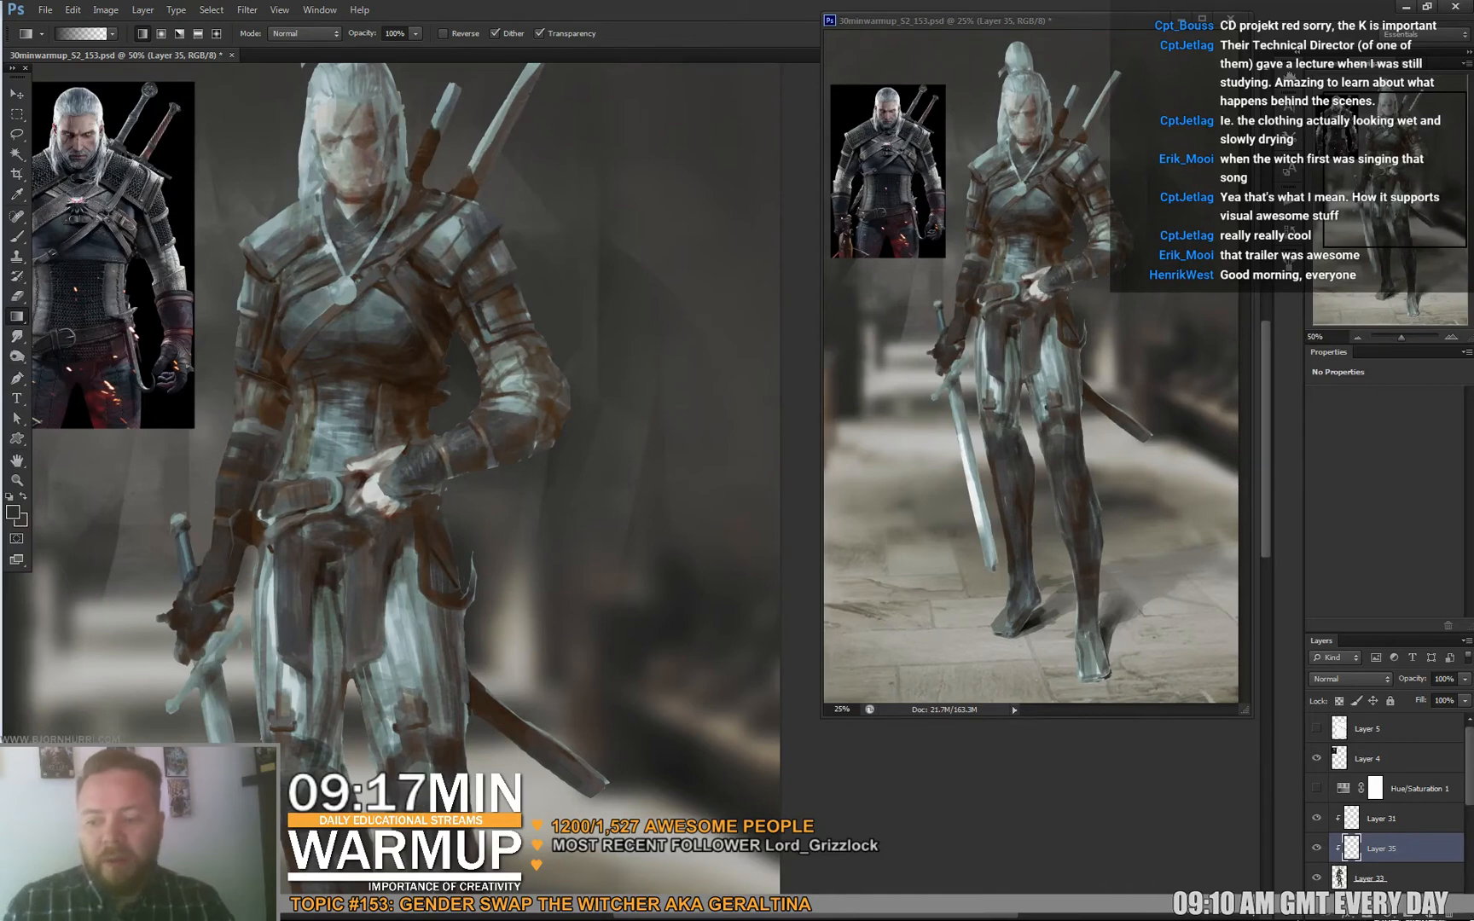
# Activate the Brush tool and choose the square 80 px brush preset for painting armour details.
pyautogui.press('b')
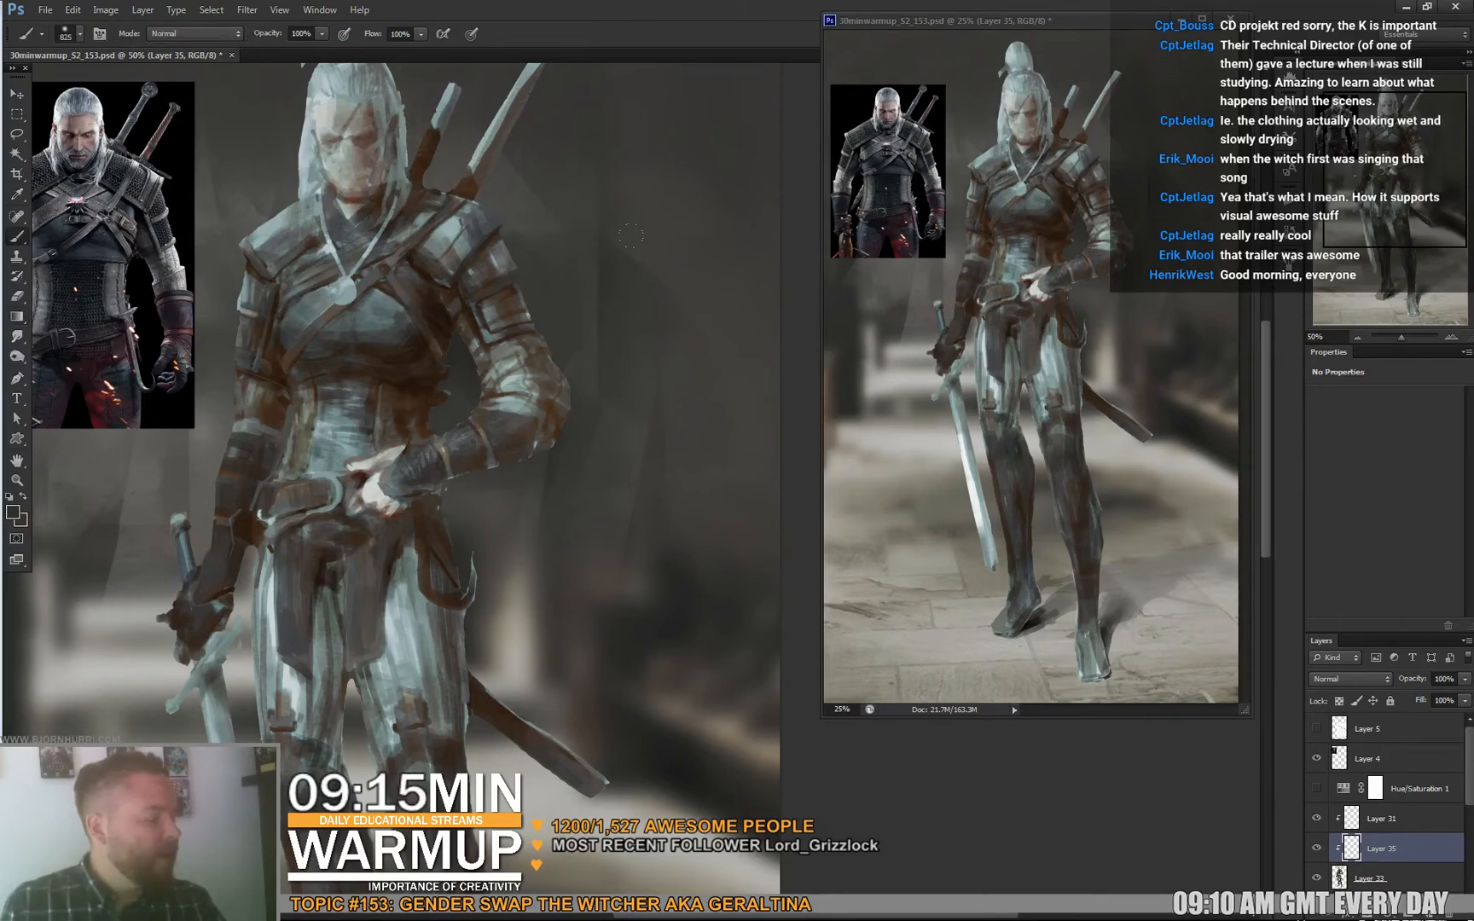
pyautogui.moveTo(436, 314); pyautogui.dragTo(468, 353)
pyautogui.rightClick(449, 339)
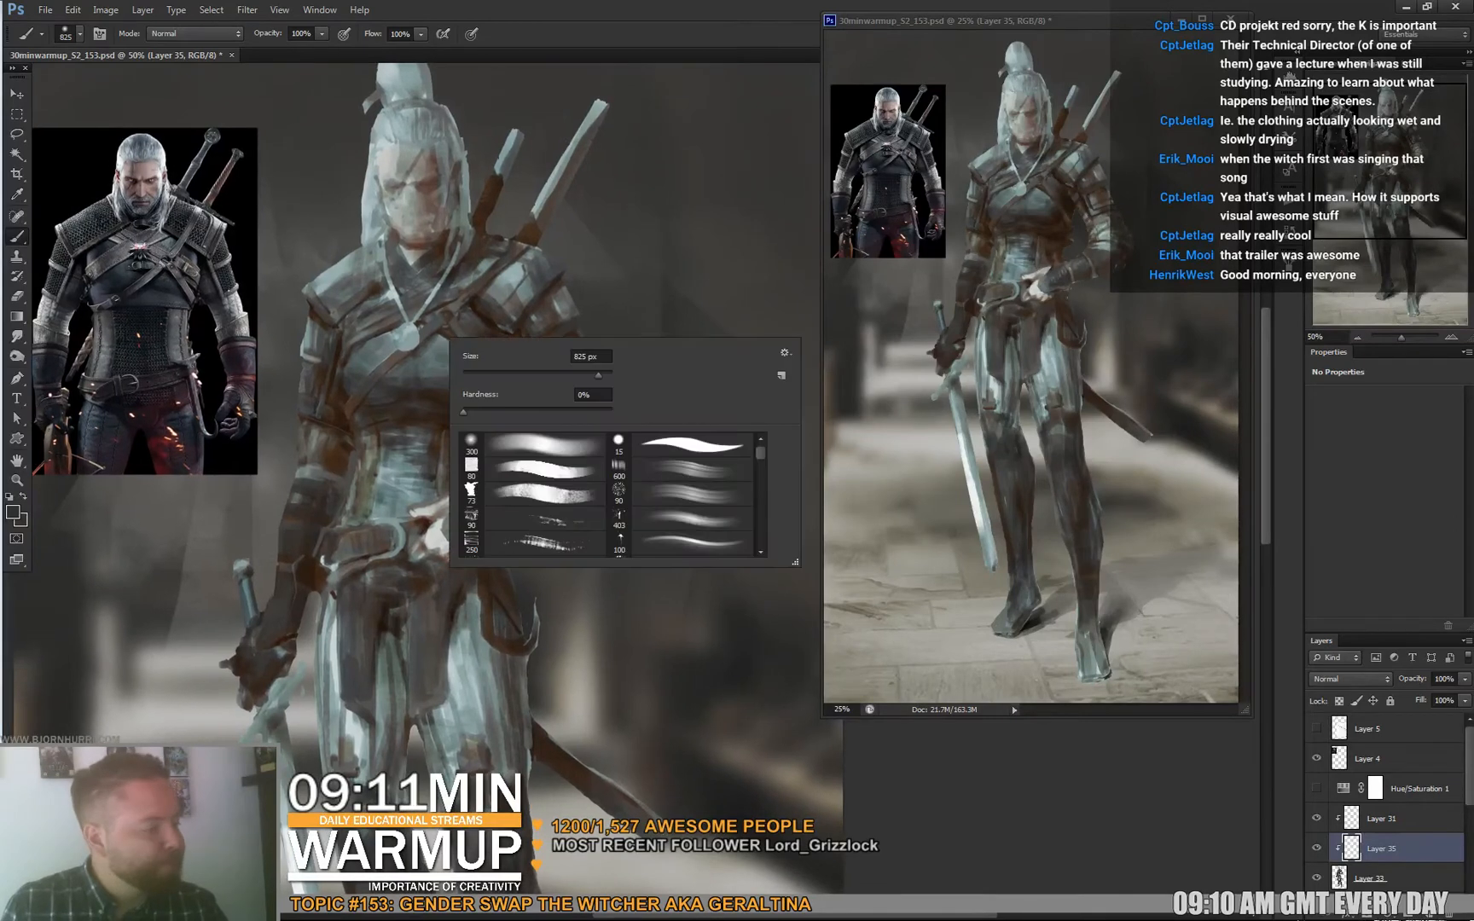
pyautogui.click(534, 469)
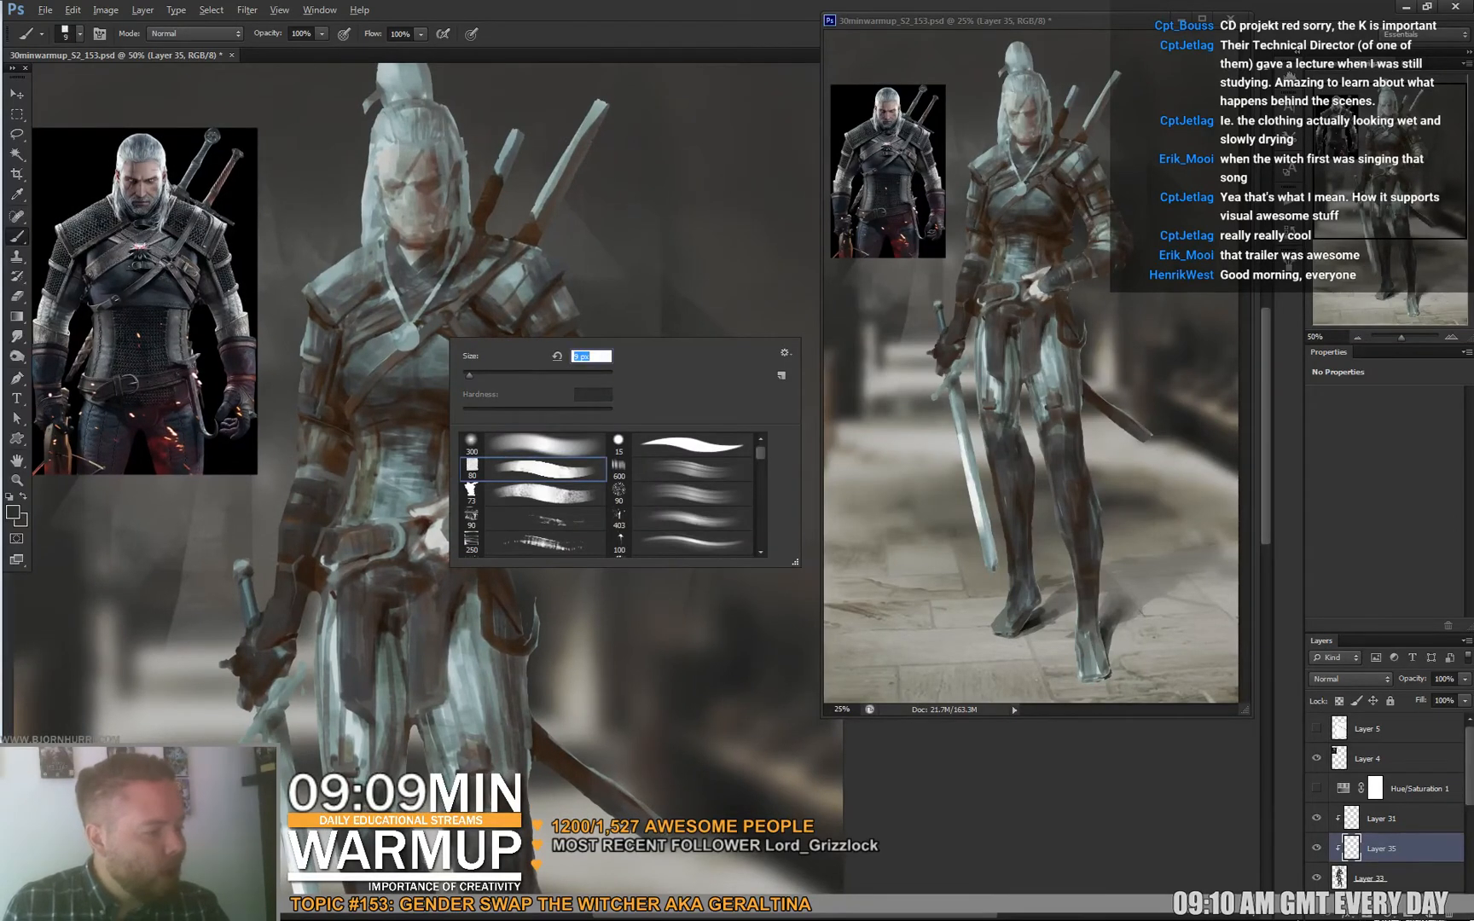
pyautogui.click(421, 329)
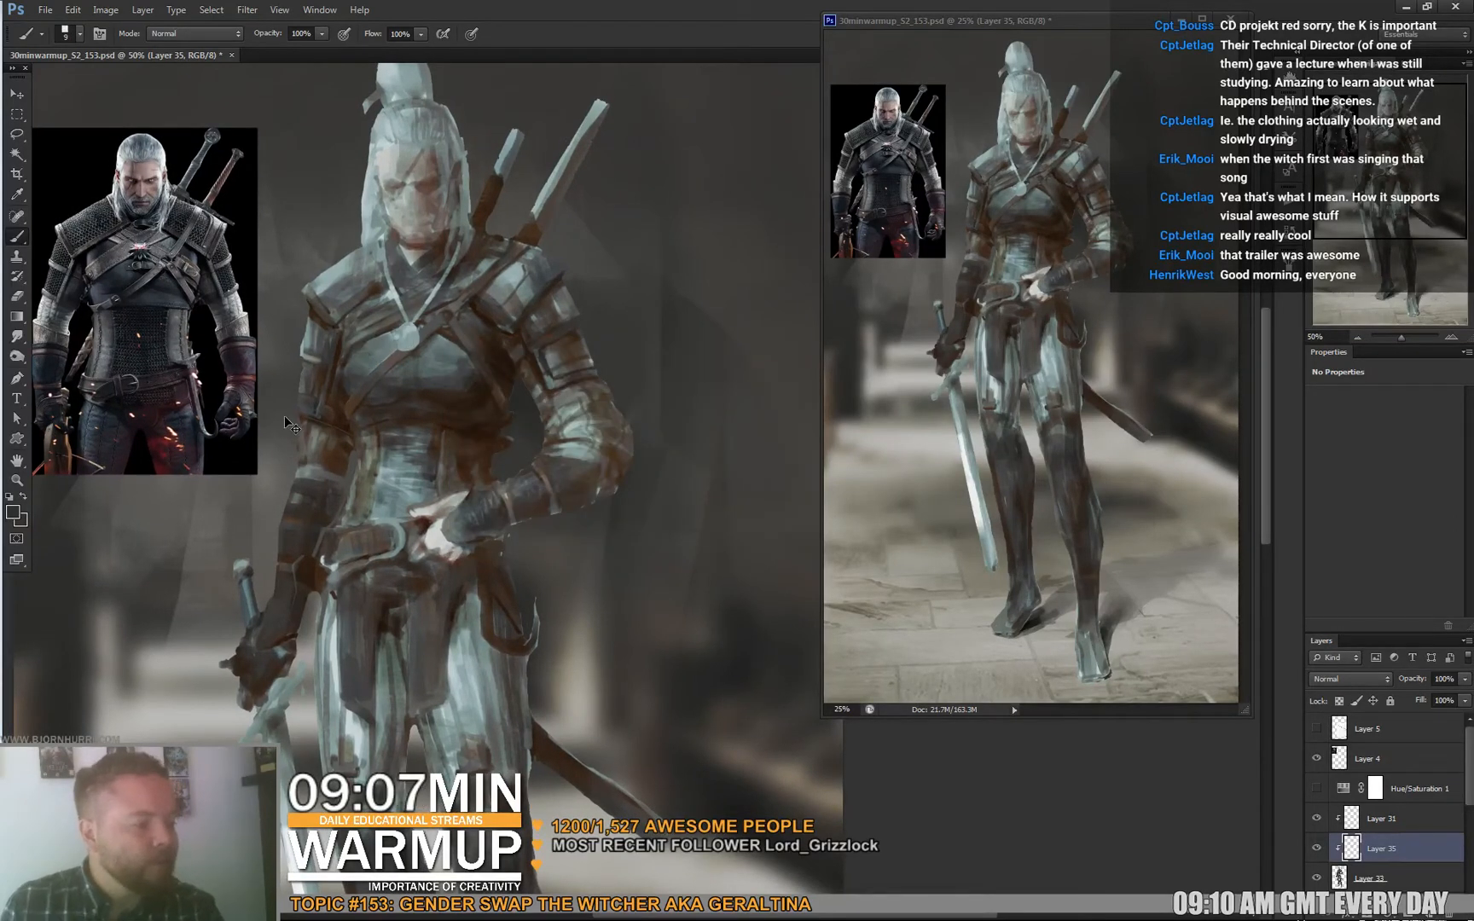
# Paint sampled grey tones over the figure's collar and upper chest on Layer 35 at 66.67% zoom.
pyautogui.hotkey('ctrl', '+')
pyautogui.moveTo(434, 302); pyautogui.dragTo(557, 342)
pyautogui.keyDown('alt'); pyautogui.click(440, 290); pyautogui.keyUp('alt')
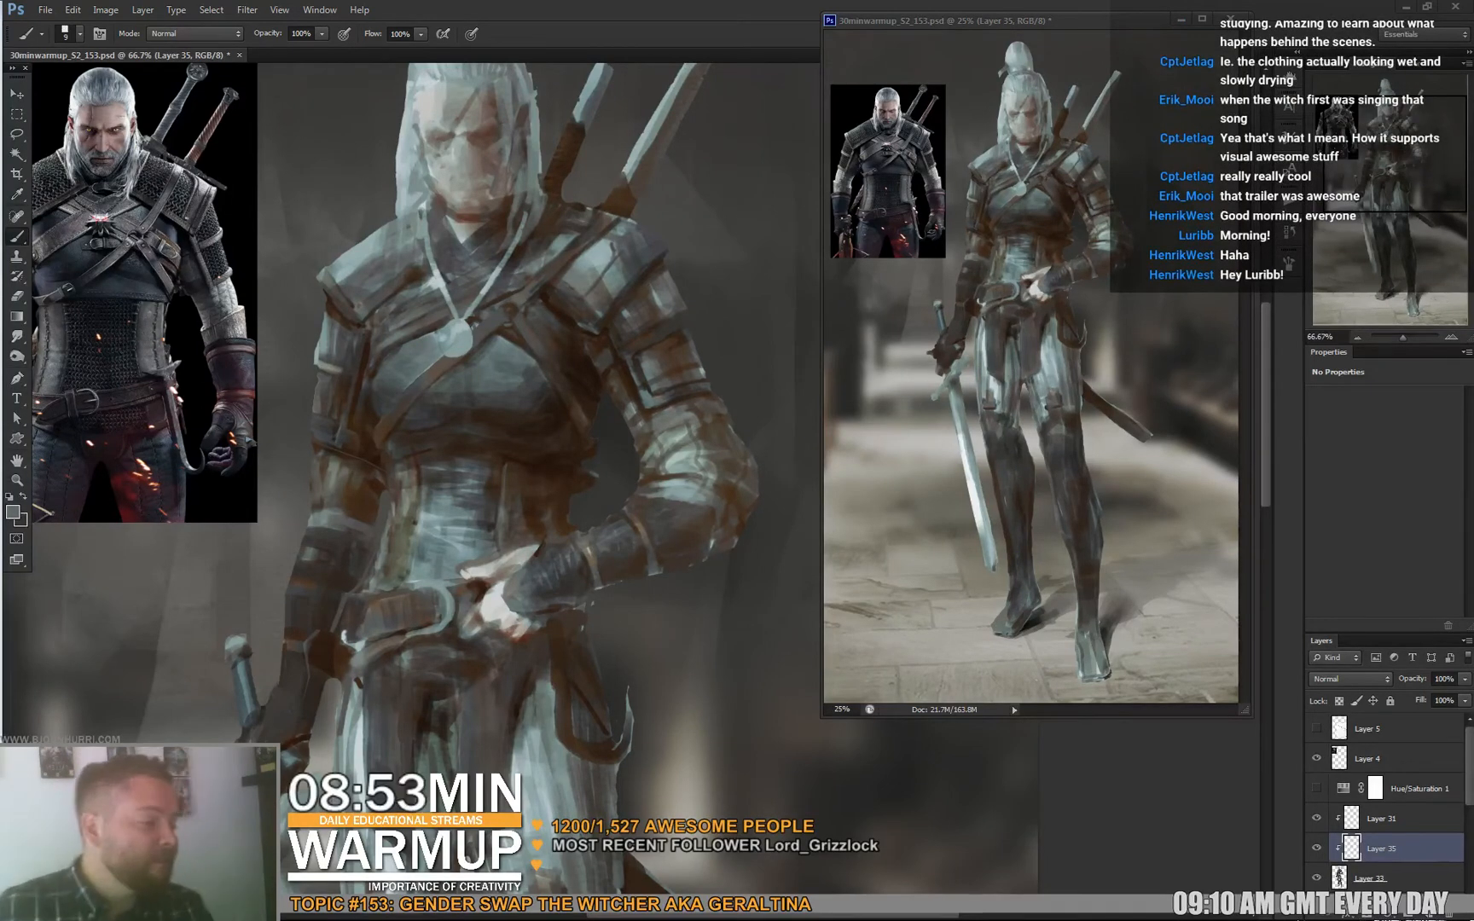
pyautogui.moveTo(494, 351); pyautogui.dragTo(504, 344)
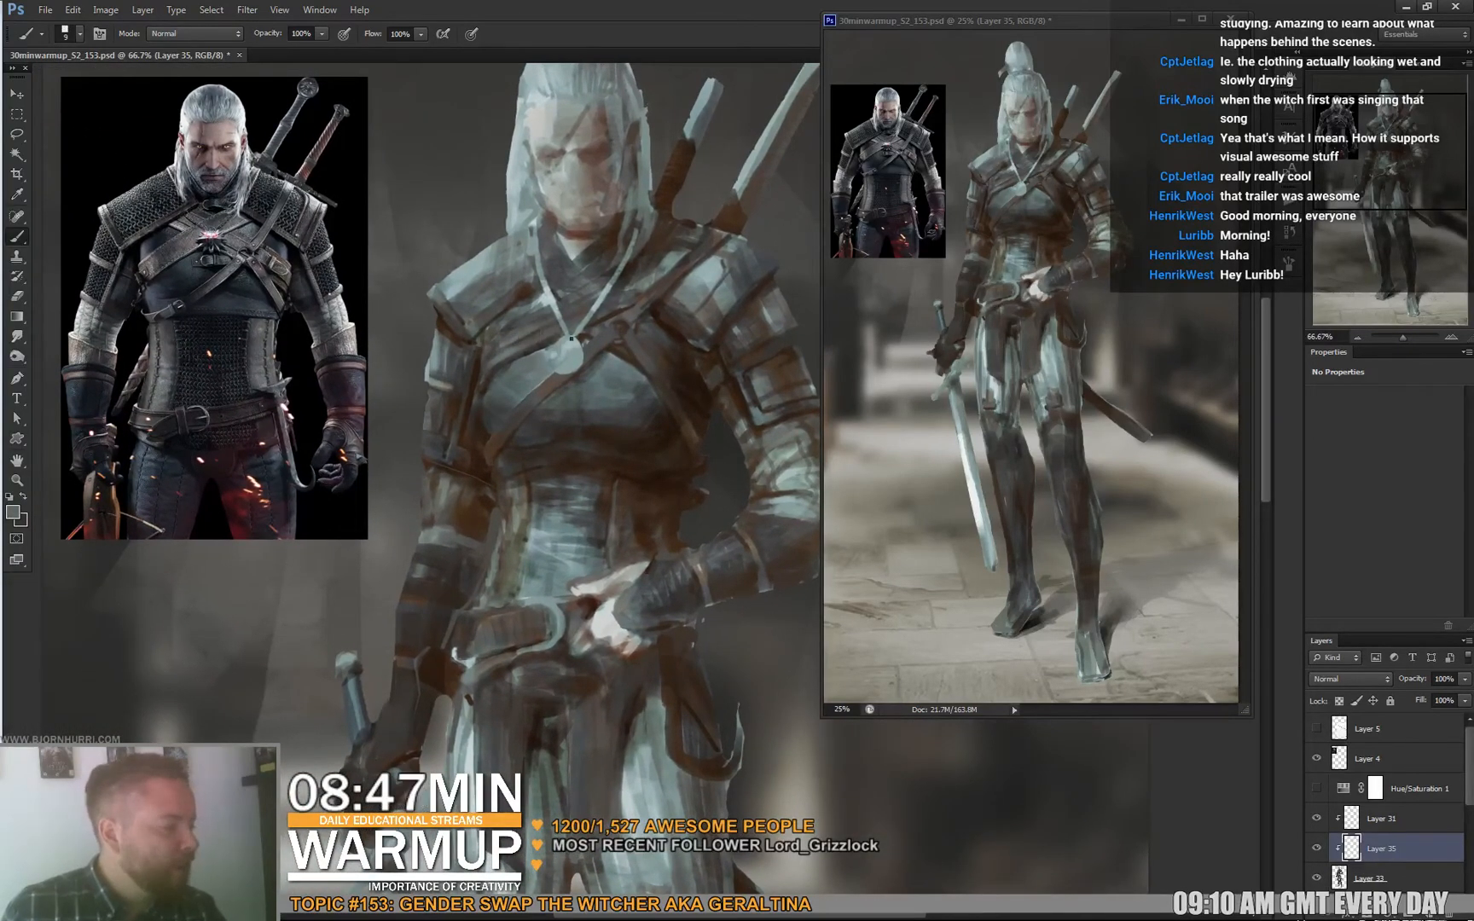
# Reduce the brush to 8 px and refine the chest straps and shoulder armour beside the medallion with sampled tones.
pyautogui.rightClick(566, 338)
pyautogui.press('Escape')
pyautogui.press('[')
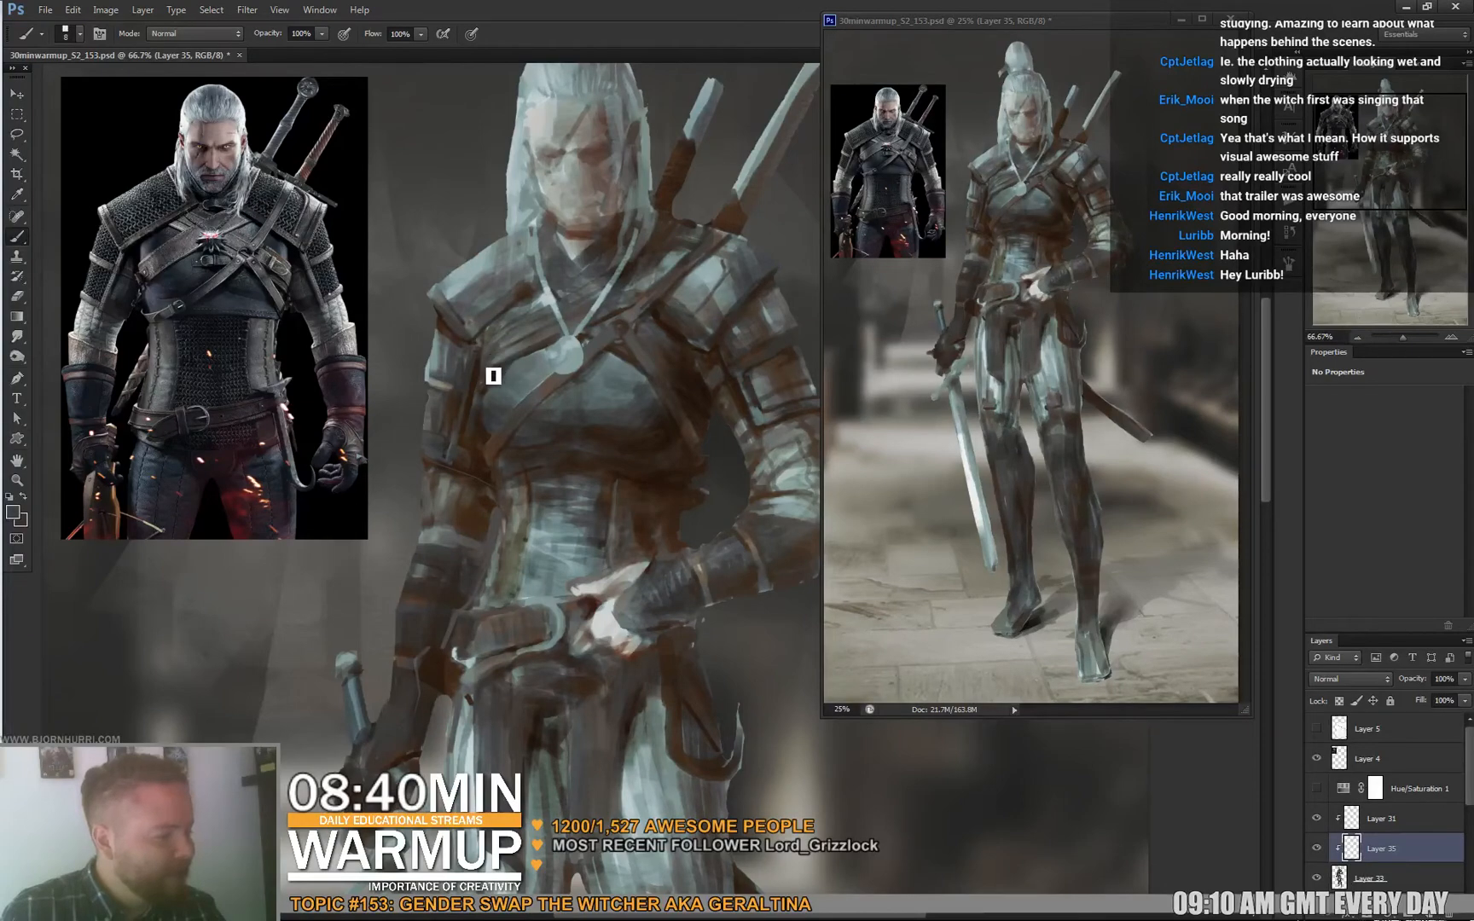
pyautogui.moveTo(637, 363); pyautogui.dragTo(634, 363)
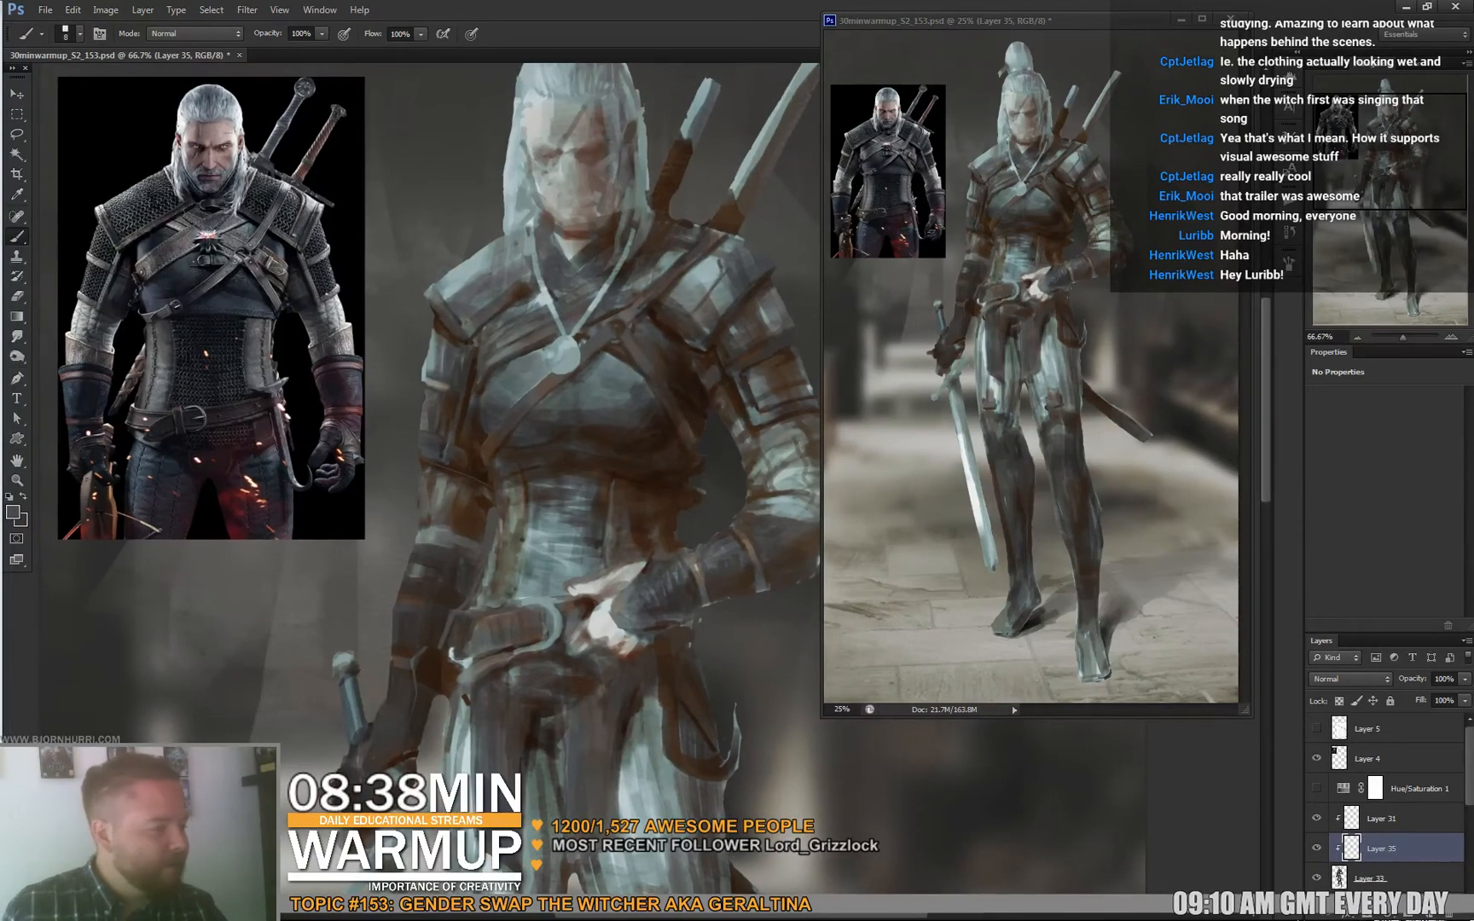
pyautogui.keyDown('alt'); pyautogui.click(539, 341); pyautogui.keyUp('alt')
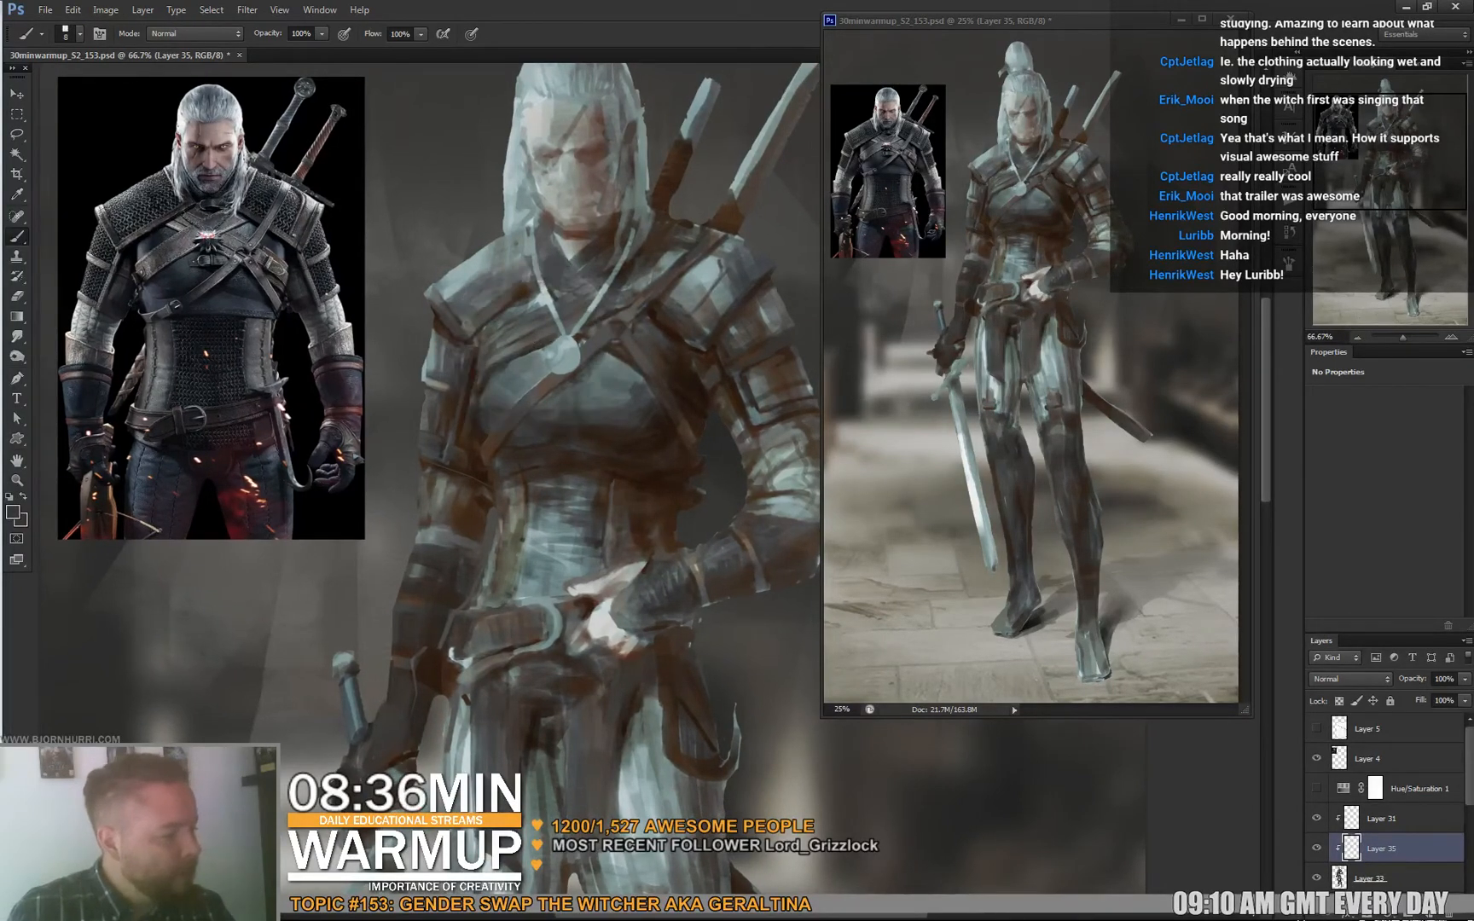
pyautogui.keyDown('alt'); pyautogui.click(500, 352); pyautogui.keyUp('alt')
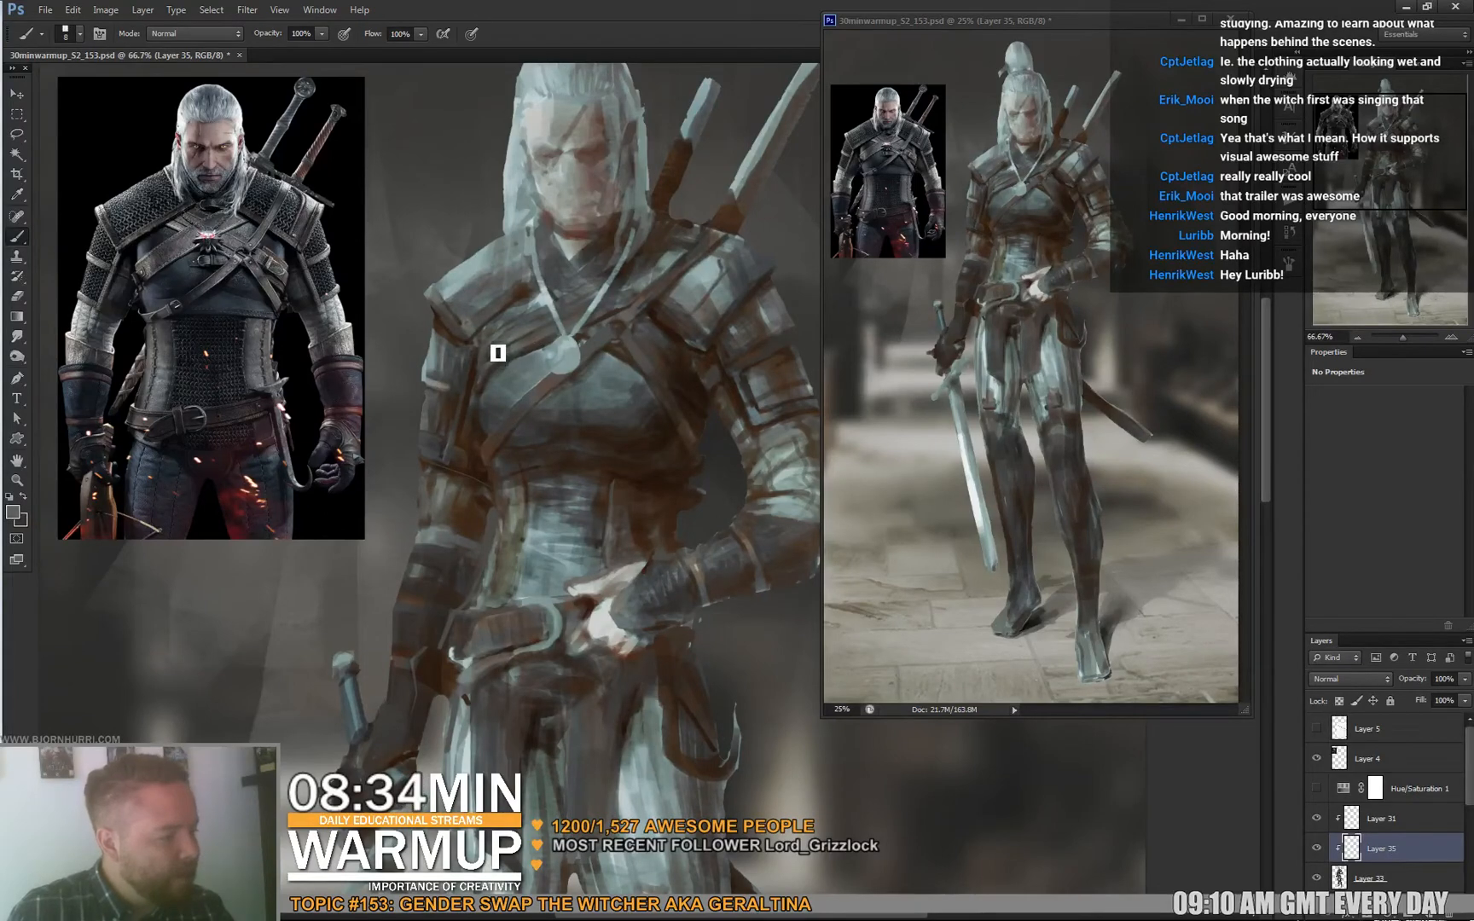
pyautogui.keyDown('alt'); pyautogui.click(503, 356); pyautogui.keyUp('alt')
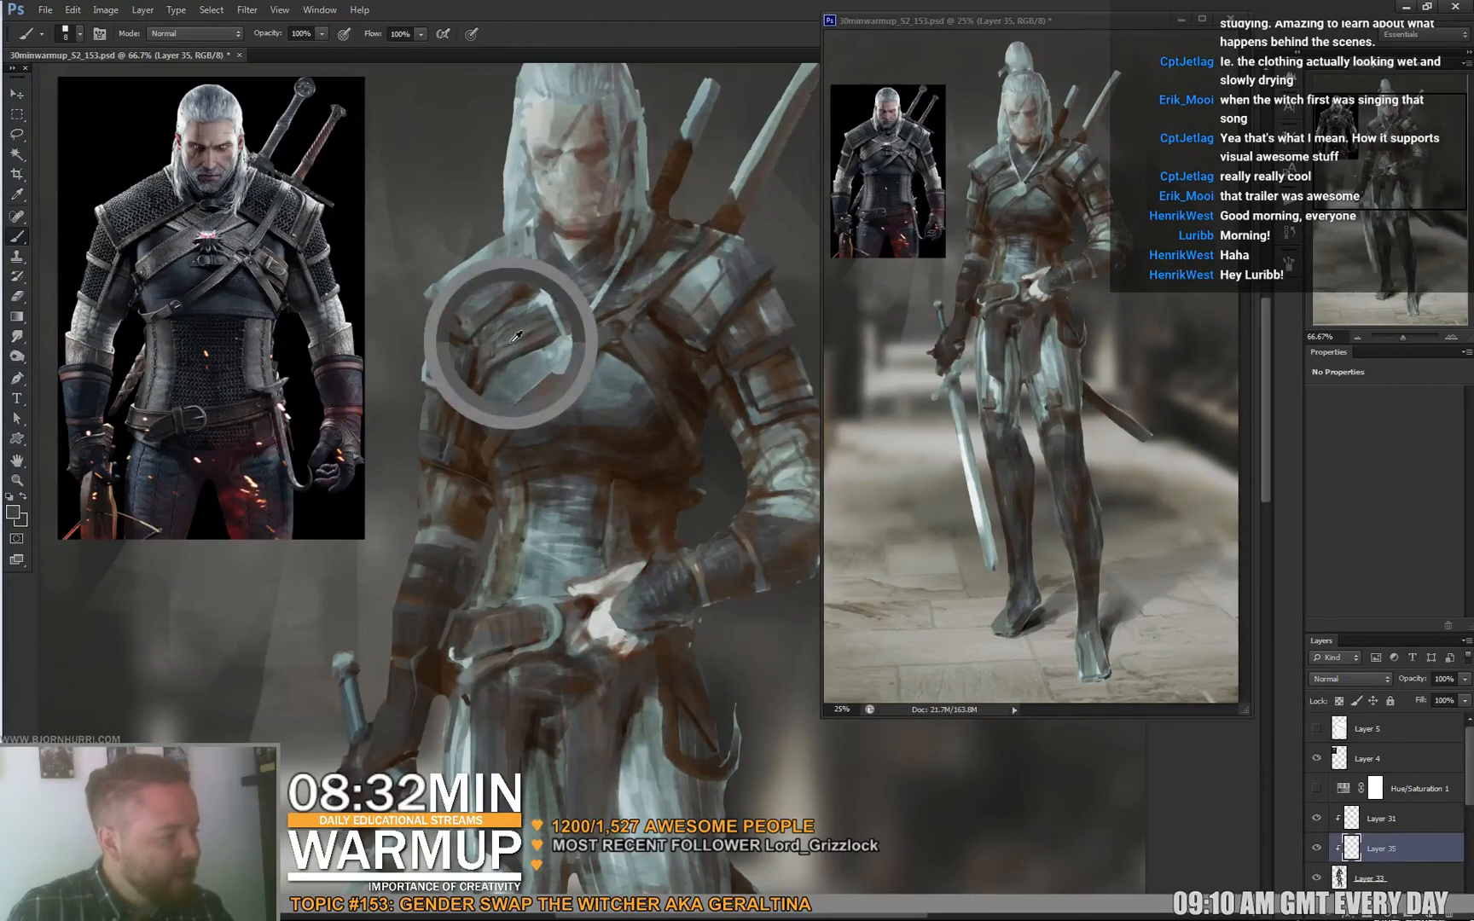
pyautogui.keyDown('alt'); pyautogui.click(501, 351); pyautogui.keyUp('alt')
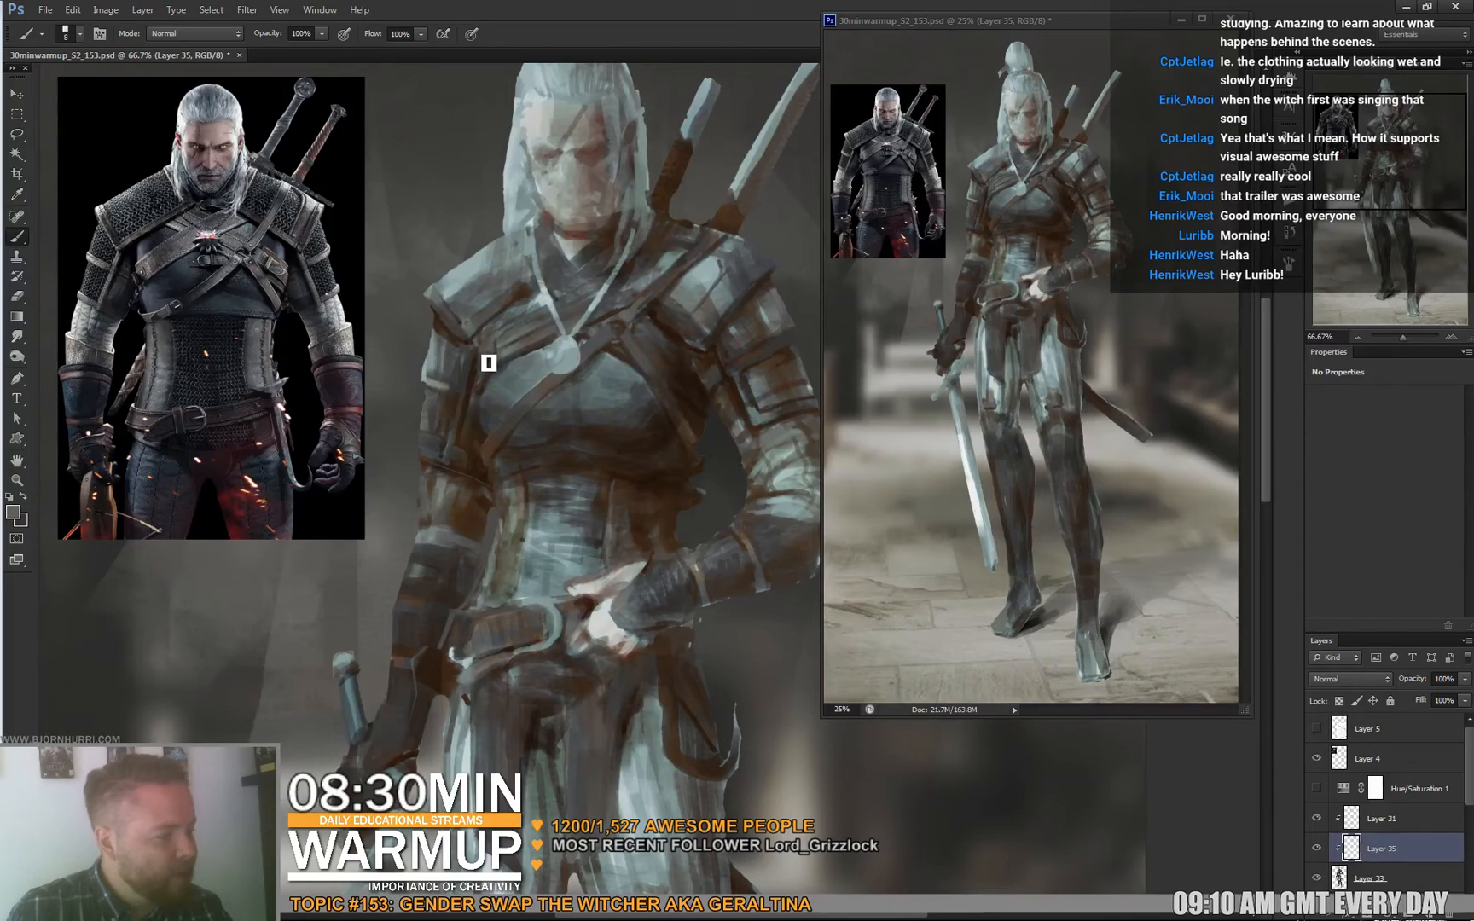
# Paint sampled tones along the diagonal strap between the medallion and the sword-side shoulder.
pyautogui.moveTo(713, 366); pyautogui.dragTo(651, 387)
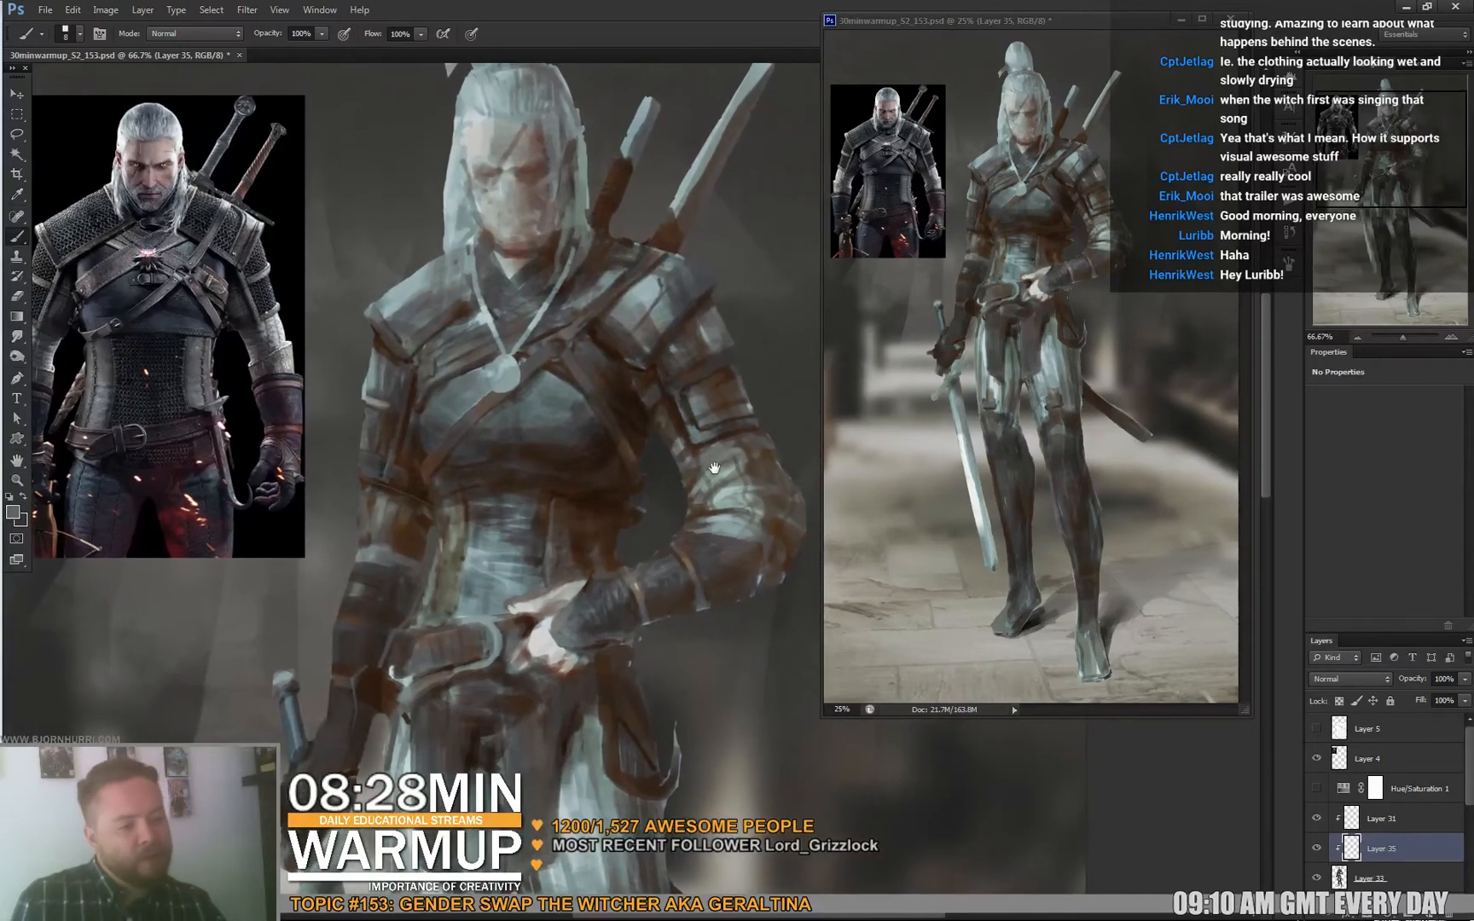
pyautogui.keyDown('alt'); pyautogui.click(552, 290); pyautogui.keyUp('alt')
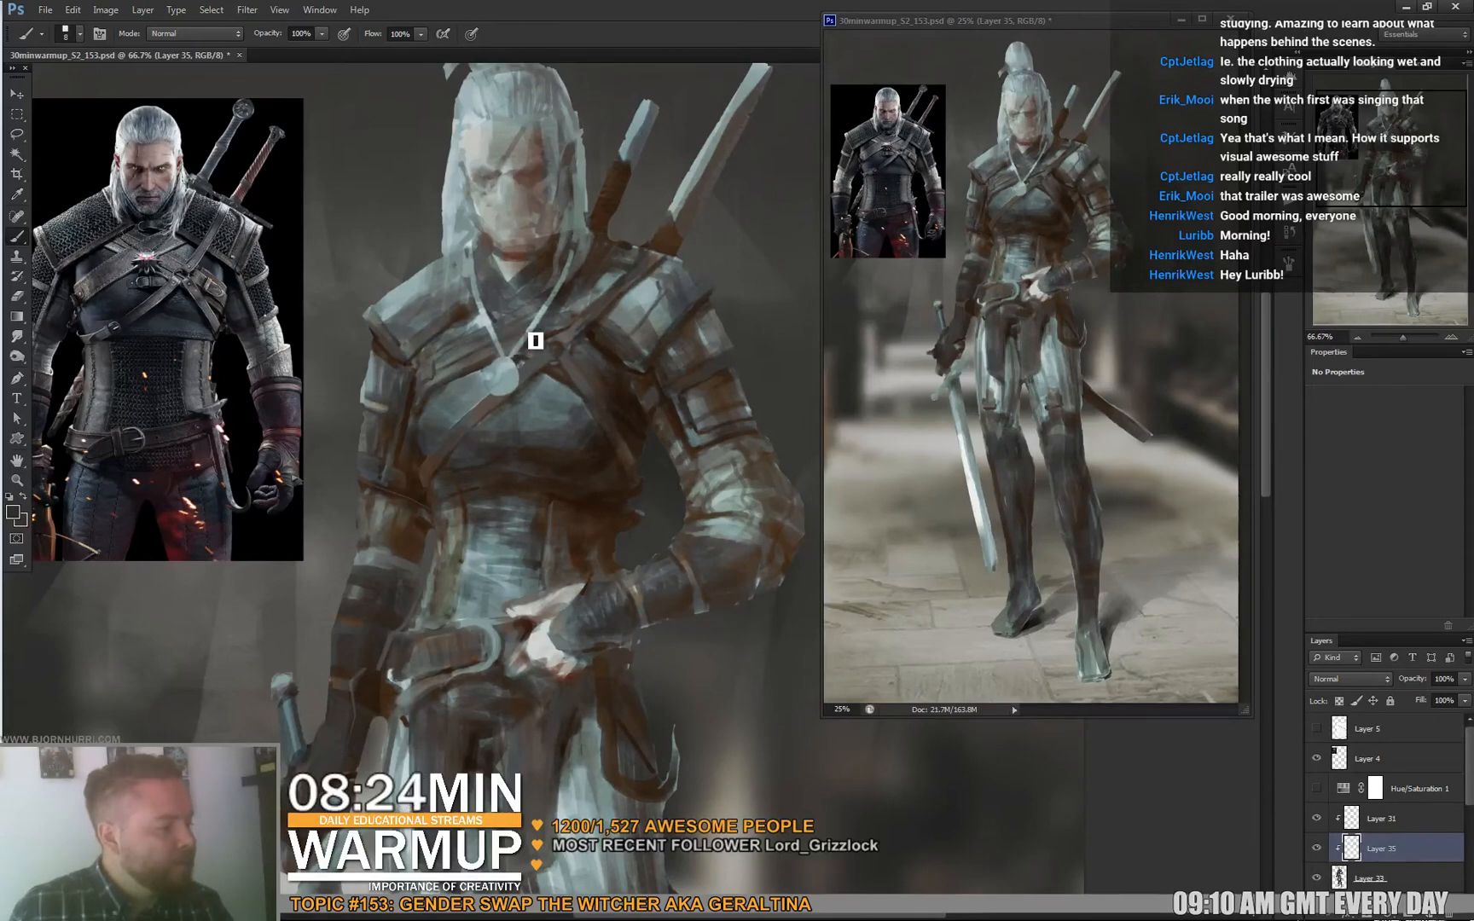
pyautogui.moveTo(535, 341); pyautogui.dragTo(575, 322)
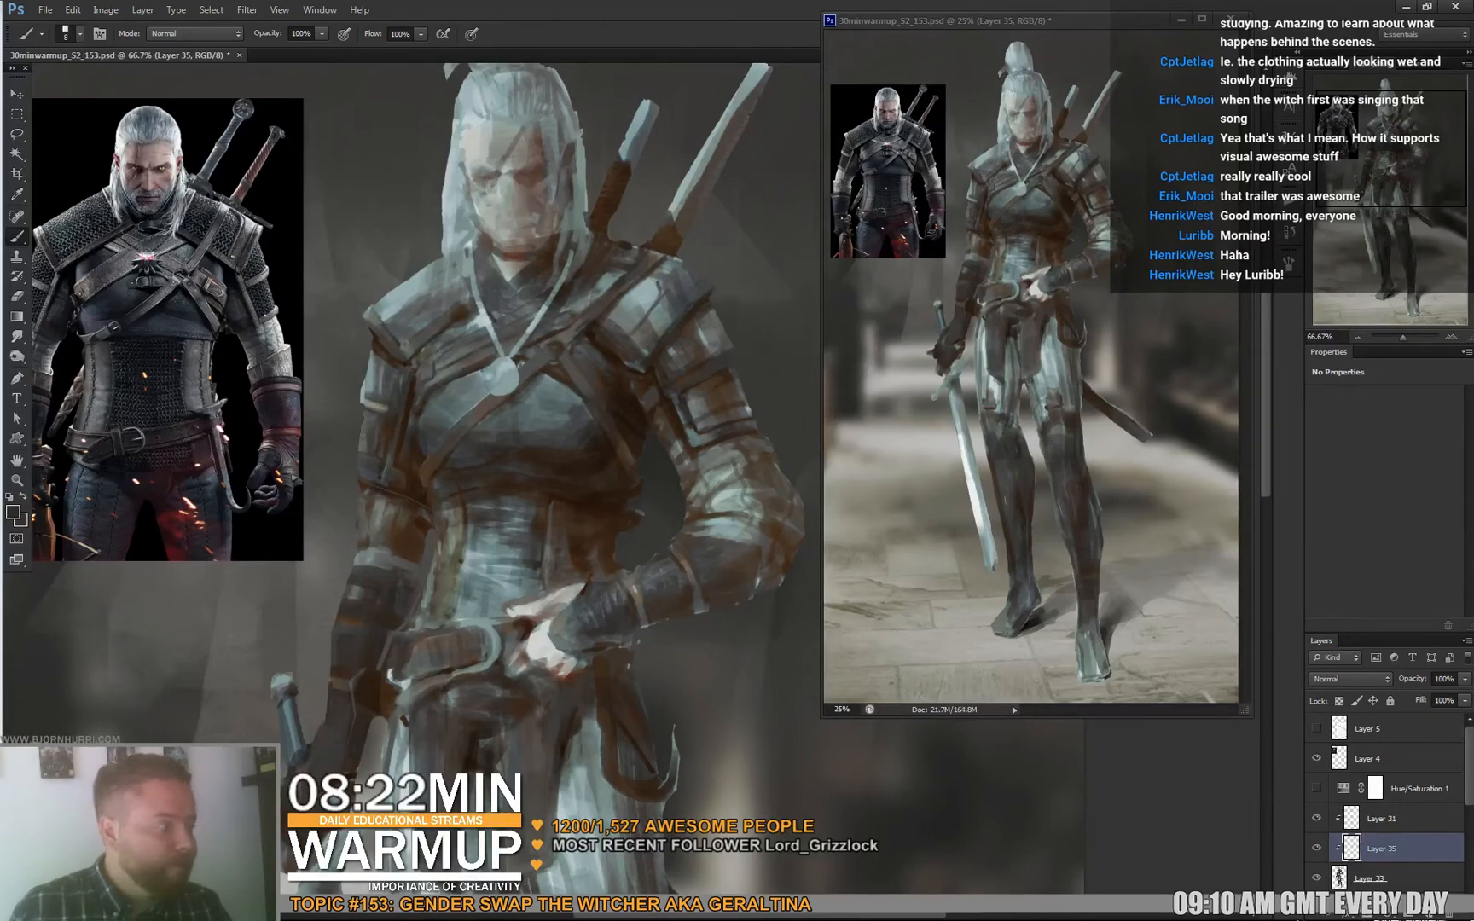
# Set the brush size to 15 px and paint the sword-side shoulder strap with sampled tones.
pyautogui.moveTo(634, 320); pyautogui.dragTo(610, 331)
pyautogui.rightClick(612, 333)
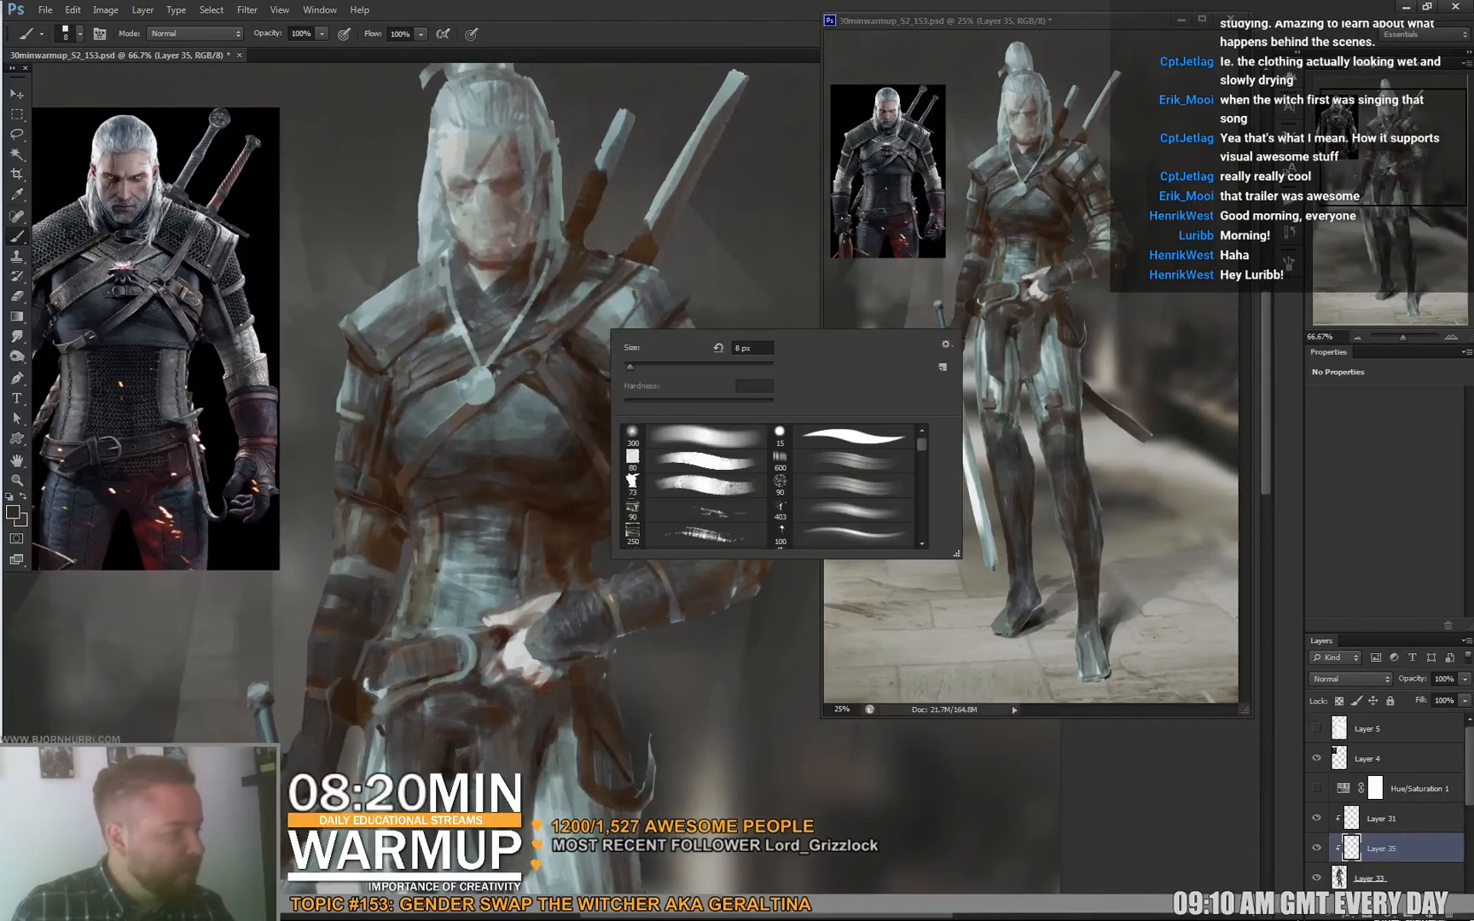
pyautogui.write('15')
pyautogui.press('Return')
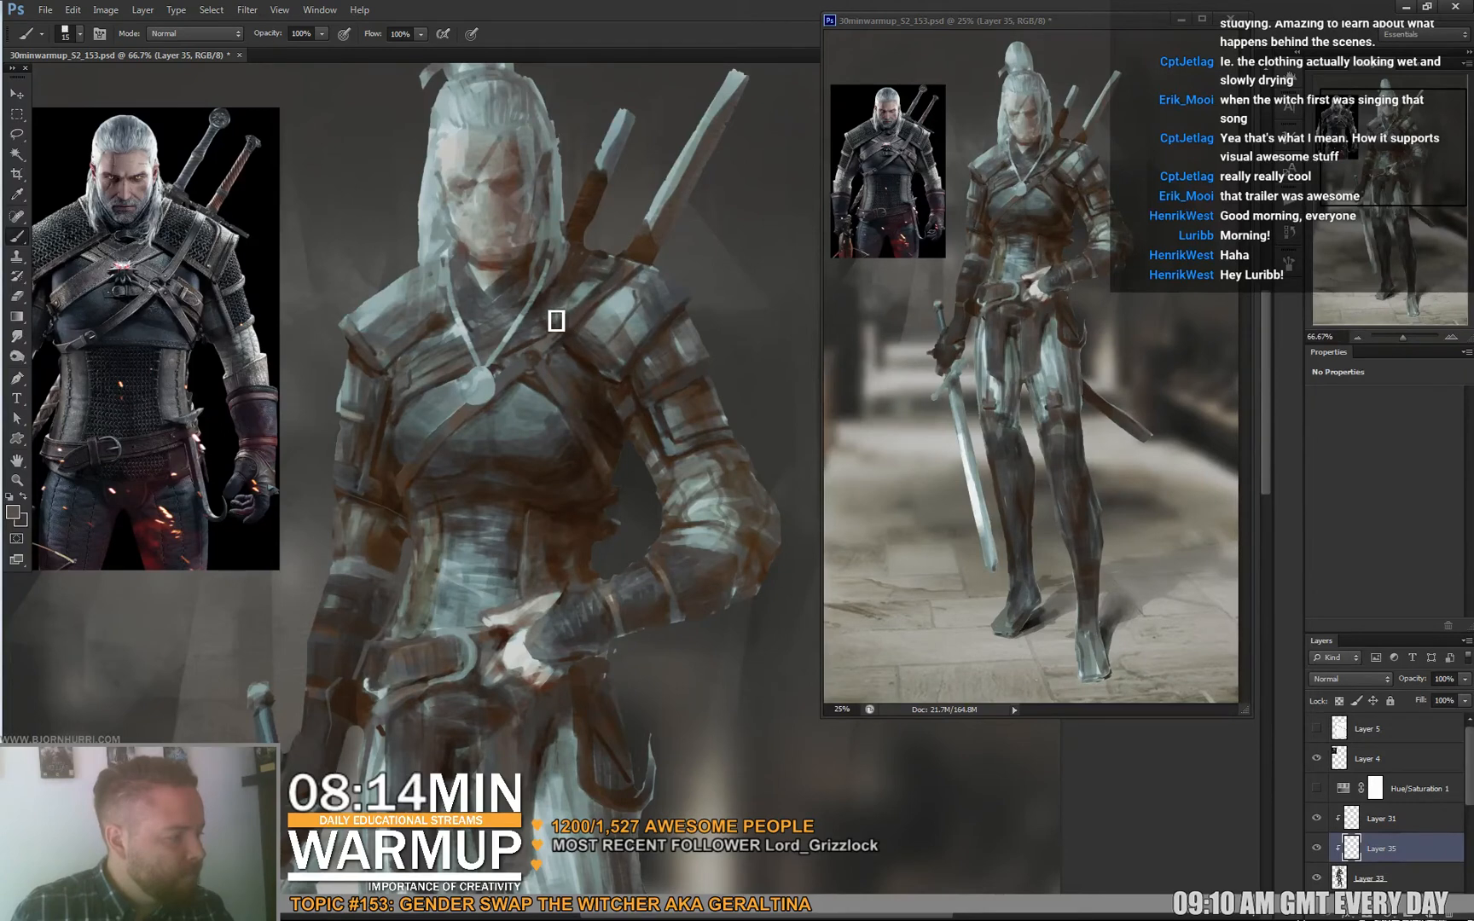
pyautogui.keyDown('alt'); pyautogui.click(559, 283); pyautogui.keyUp('alt')
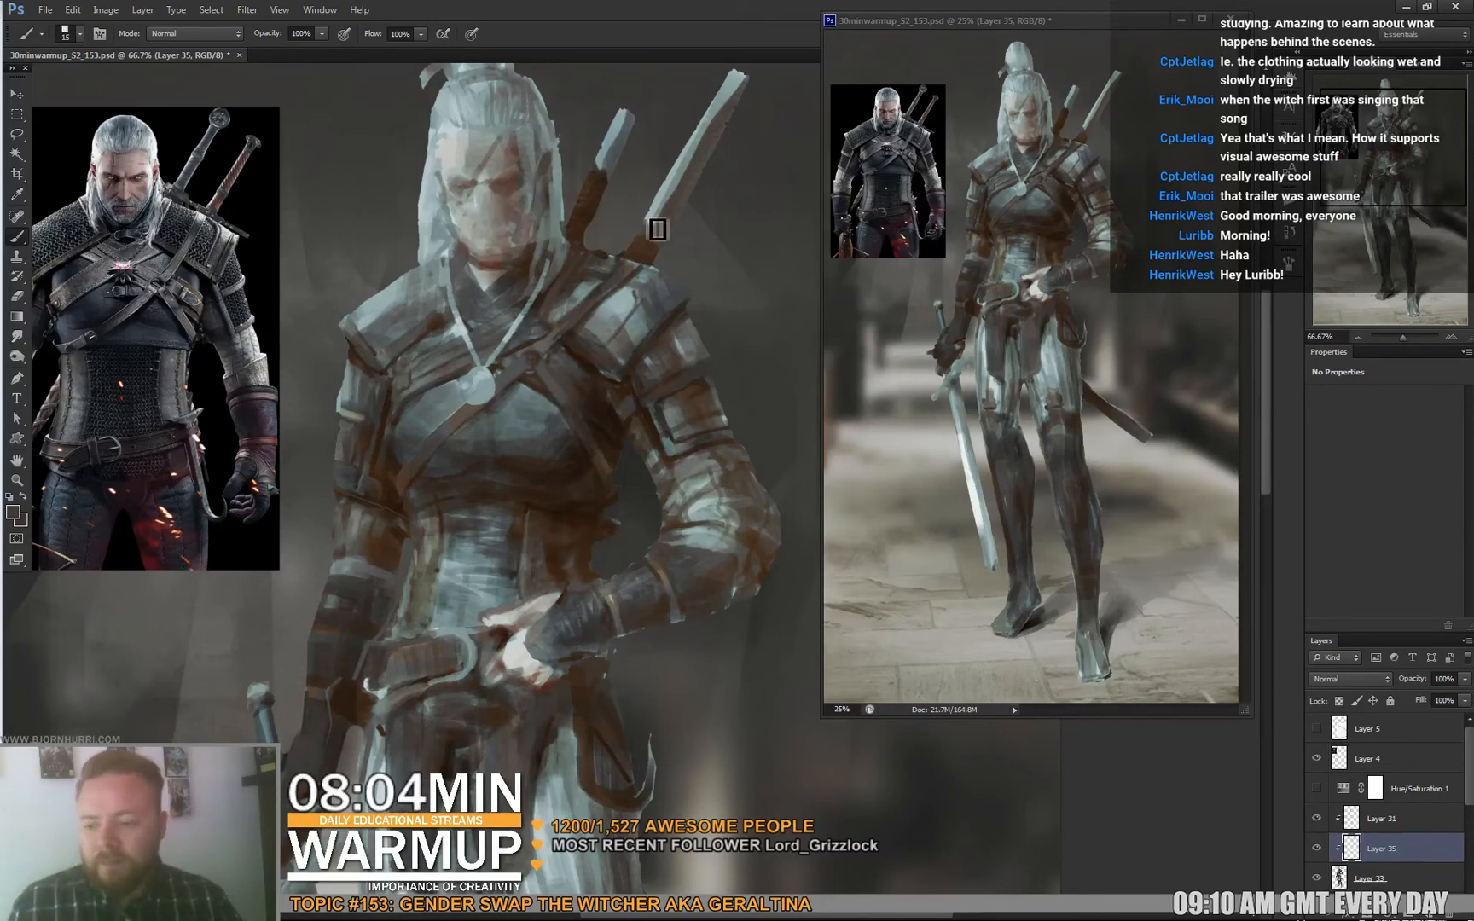
# Set the brush size to 12 px and define the edges of the sword-side shoulder plate with sampled tones.
pyautogui.rightClick(645, 322)
pyautogui.write('12')
pyautogui.press('Return')
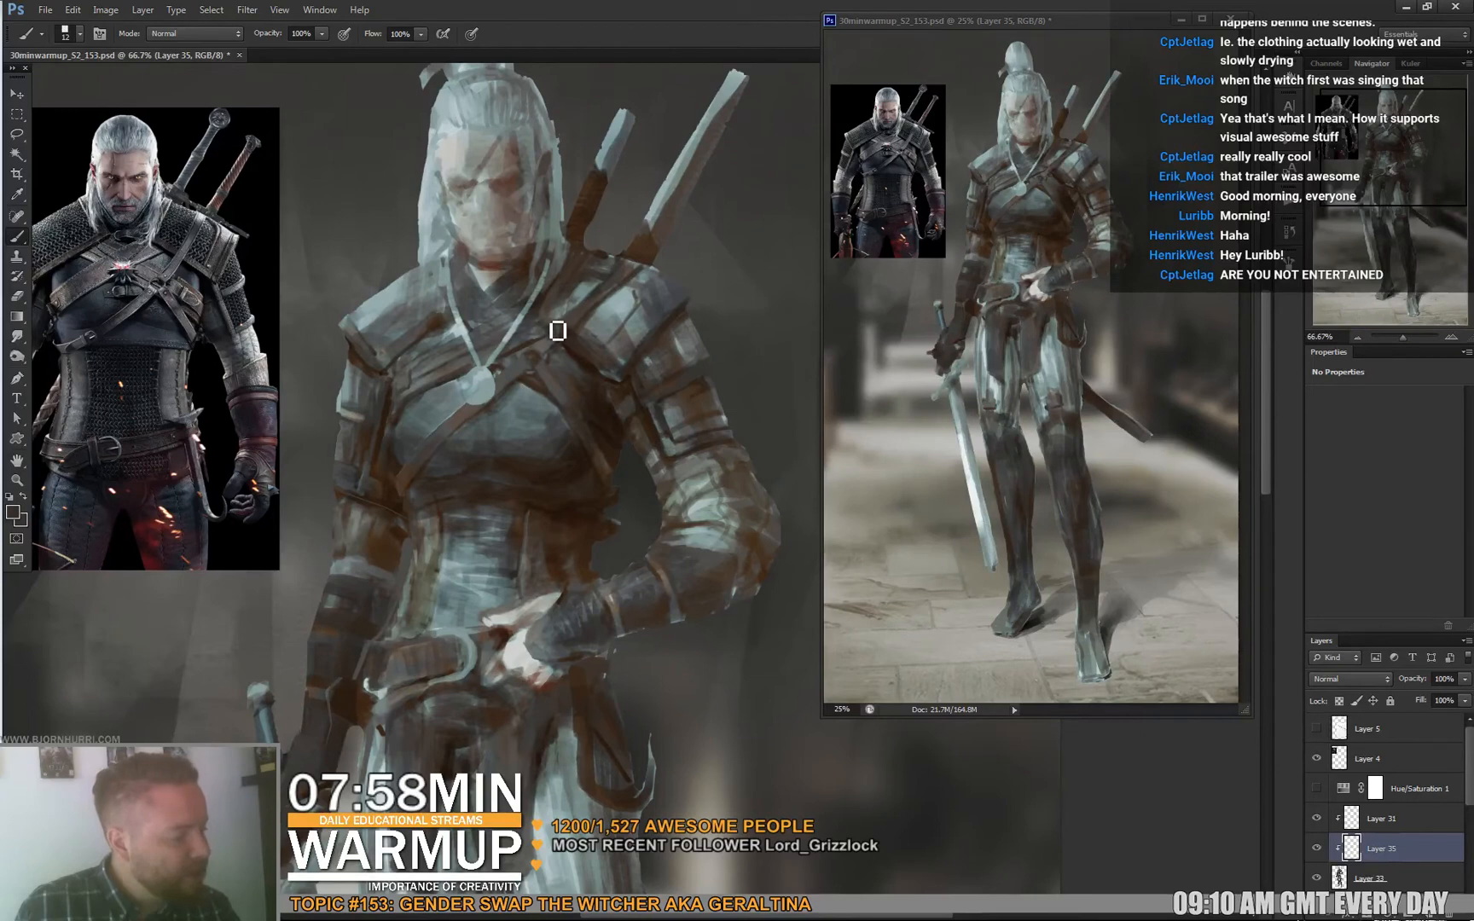
pyautogui.rightClick(635, 350)
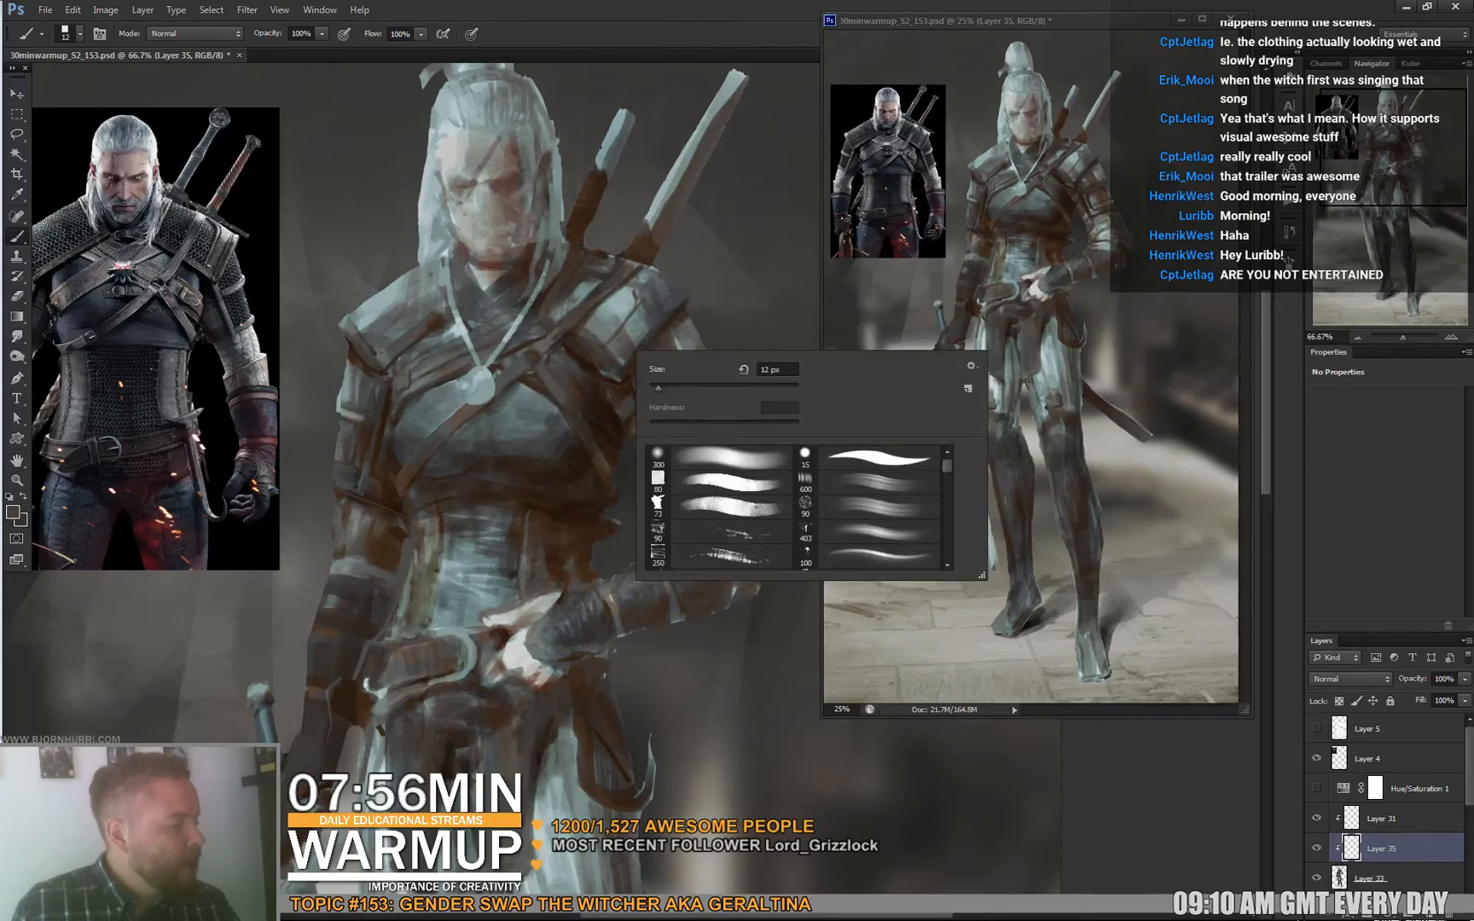
pyautogui.press('Escape')
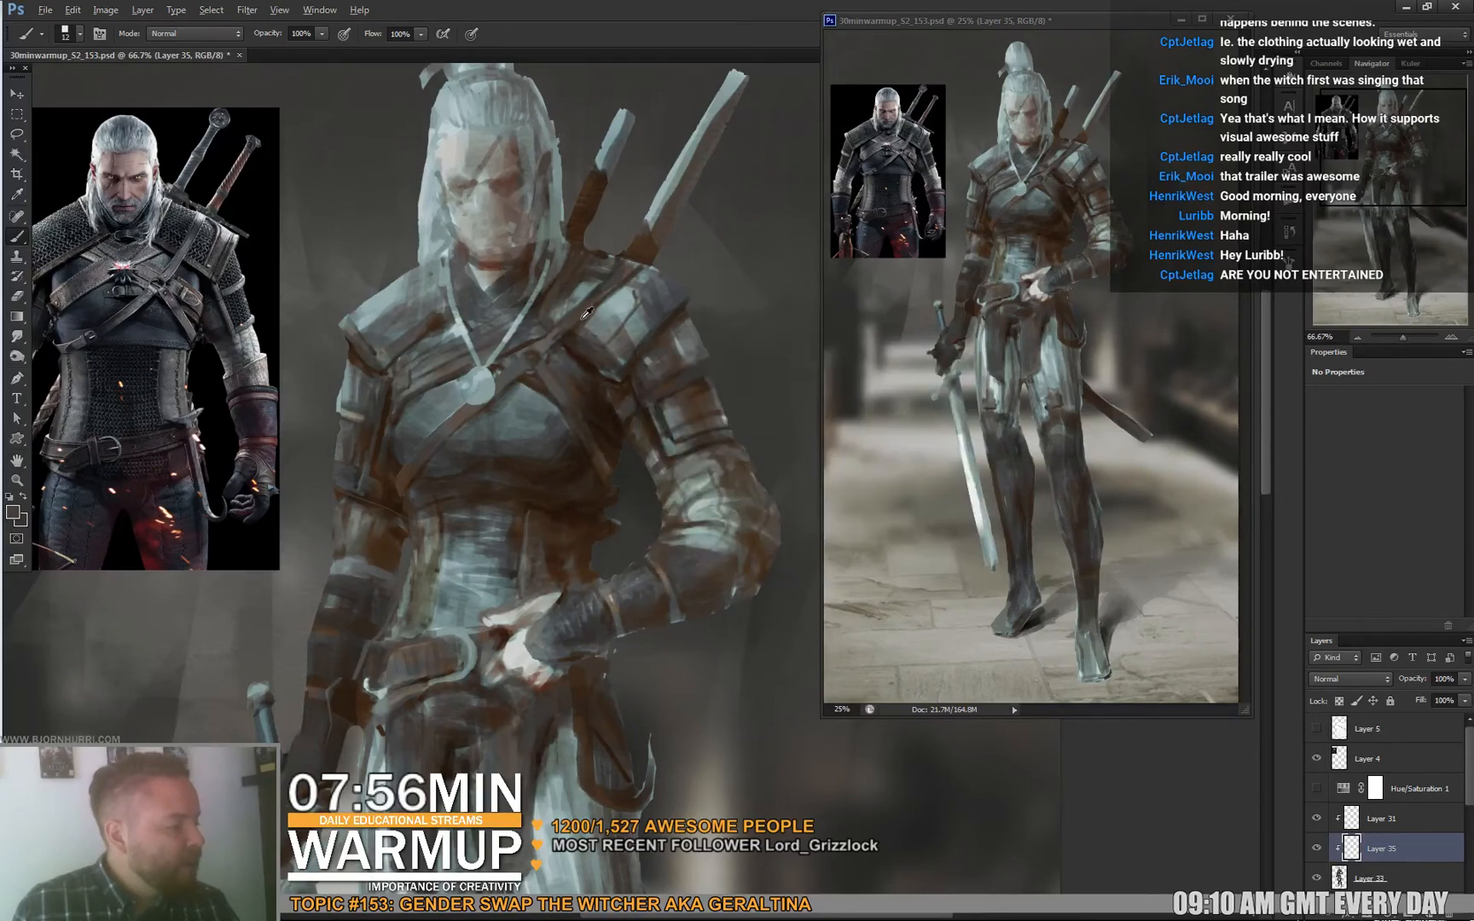
pyautogui.keyDown('alt'); pyautogui.click(623, 342); pyautogui.keyUp('alt')
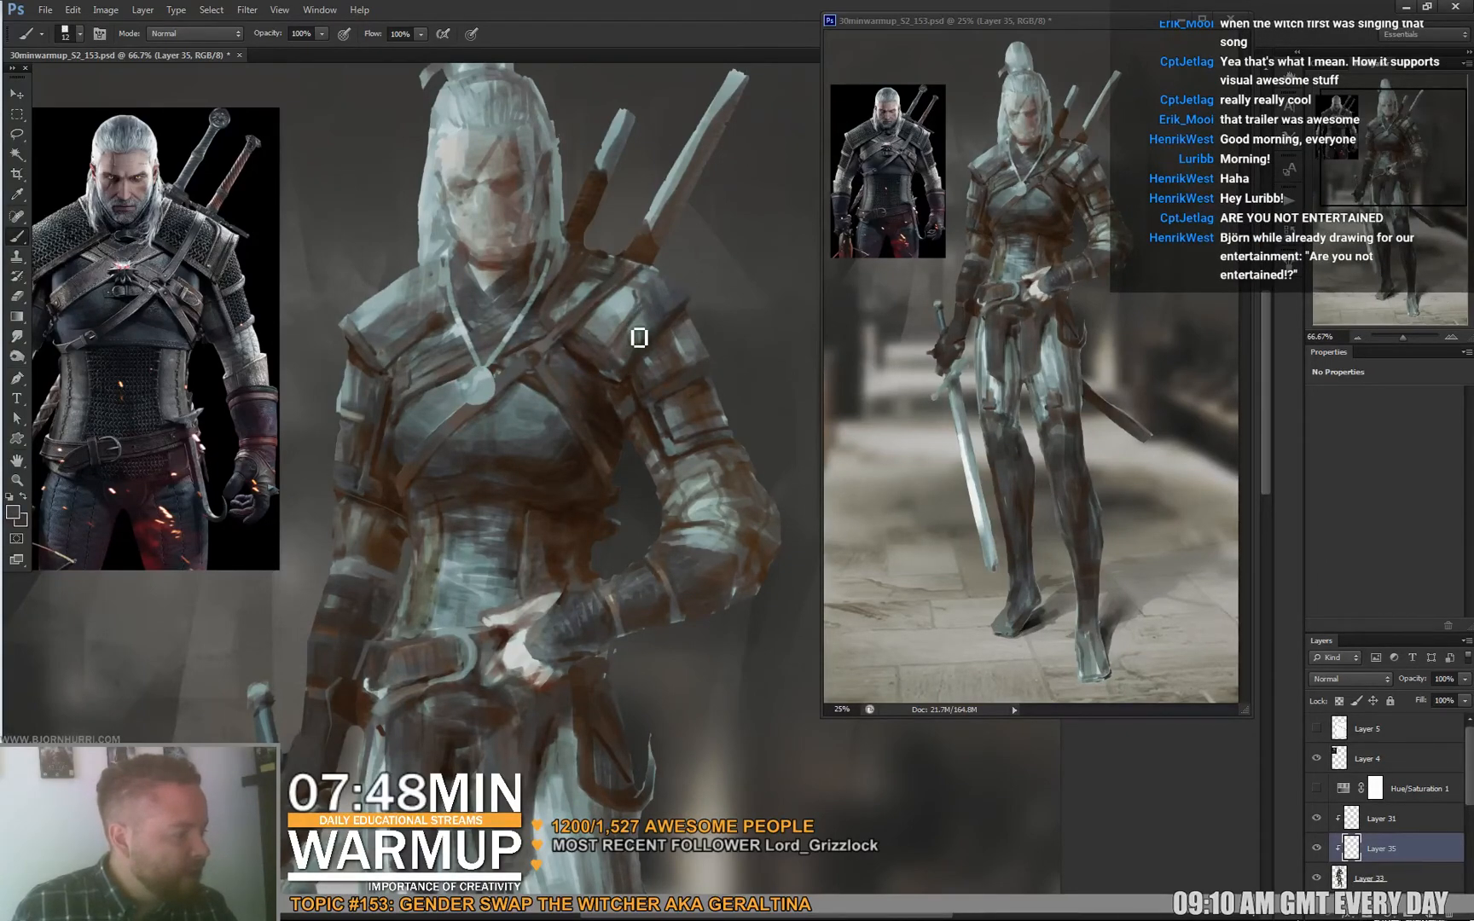
# Touch up the sword-side shoulder plate with sampled tones and set the brush size to 34 px.
pyautogui.keyDown('alt'); pyautogui.click(602, 357); pyautogui.keyUp('alt')
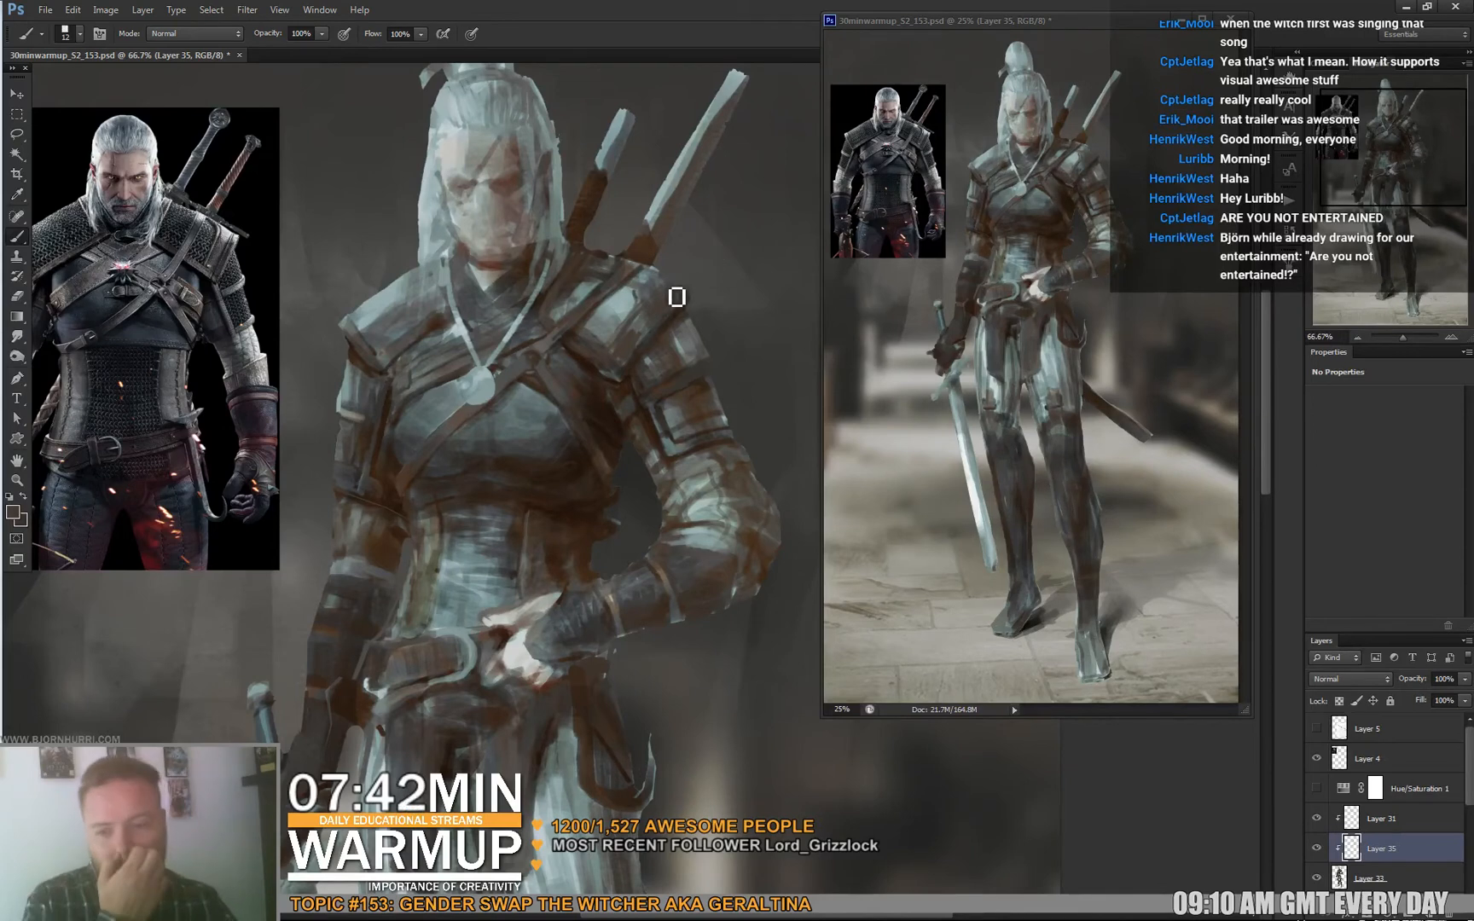
pyautogui.press('alt')
pyautogui.press('alt')
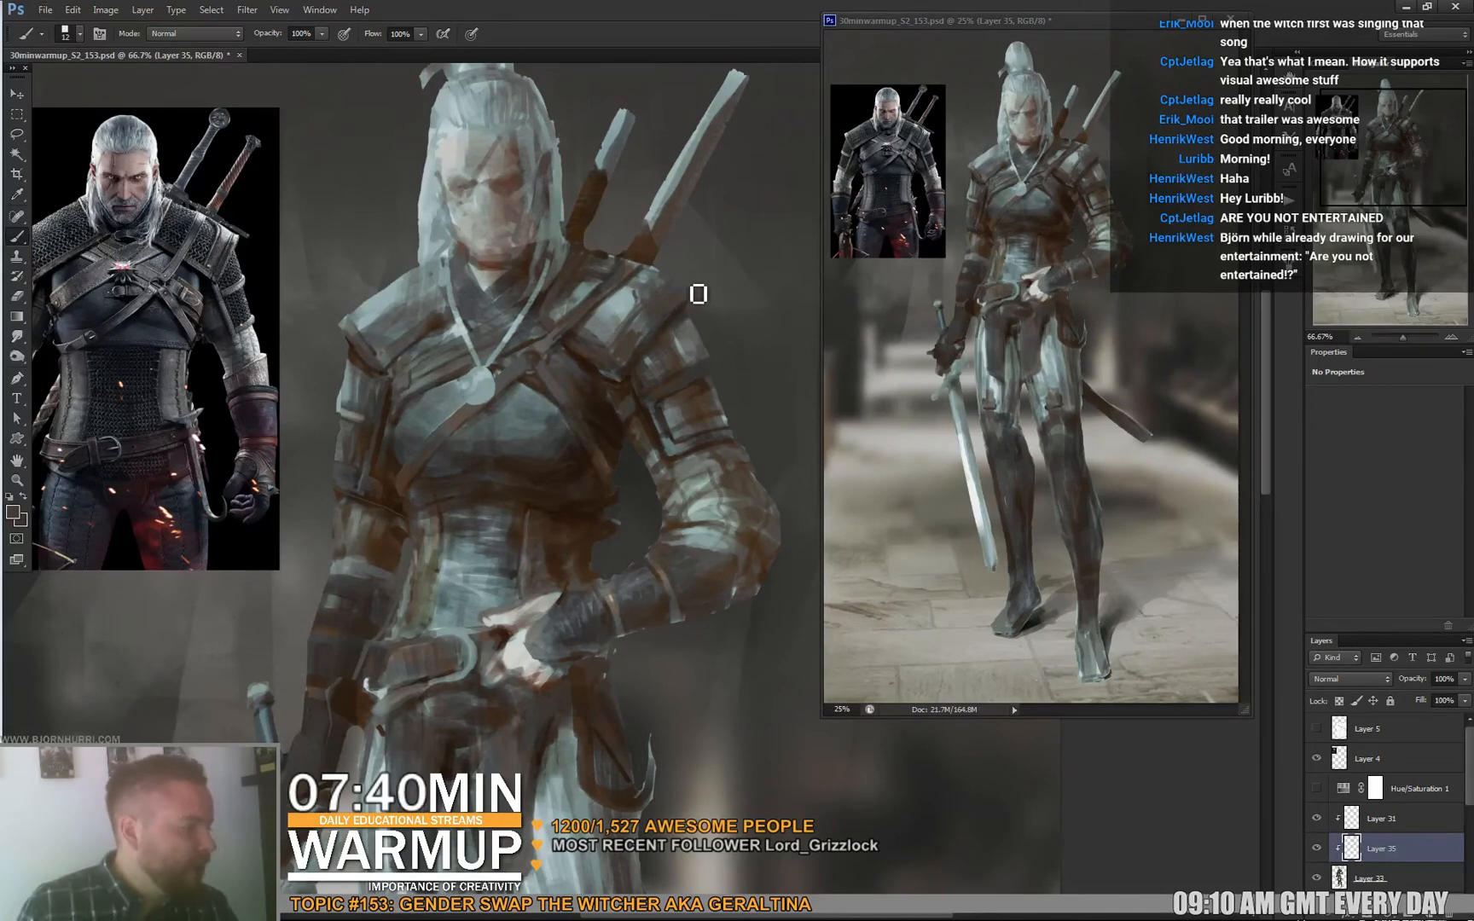
pyautogui.rightClick(677, 287)
pyautogui.click(819, 308)
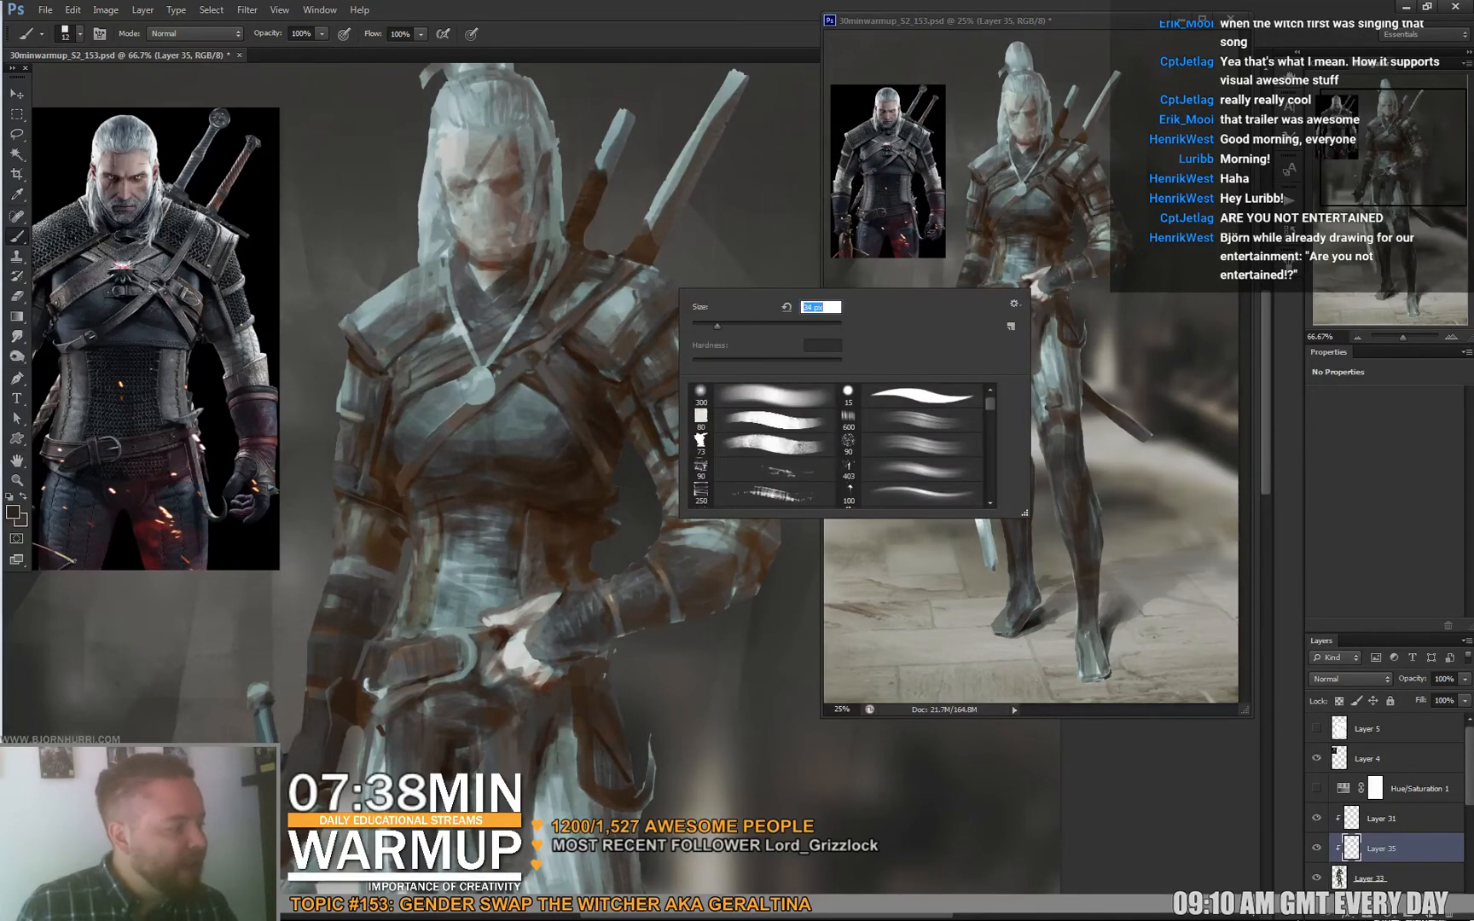
pyautogui.press('Return')
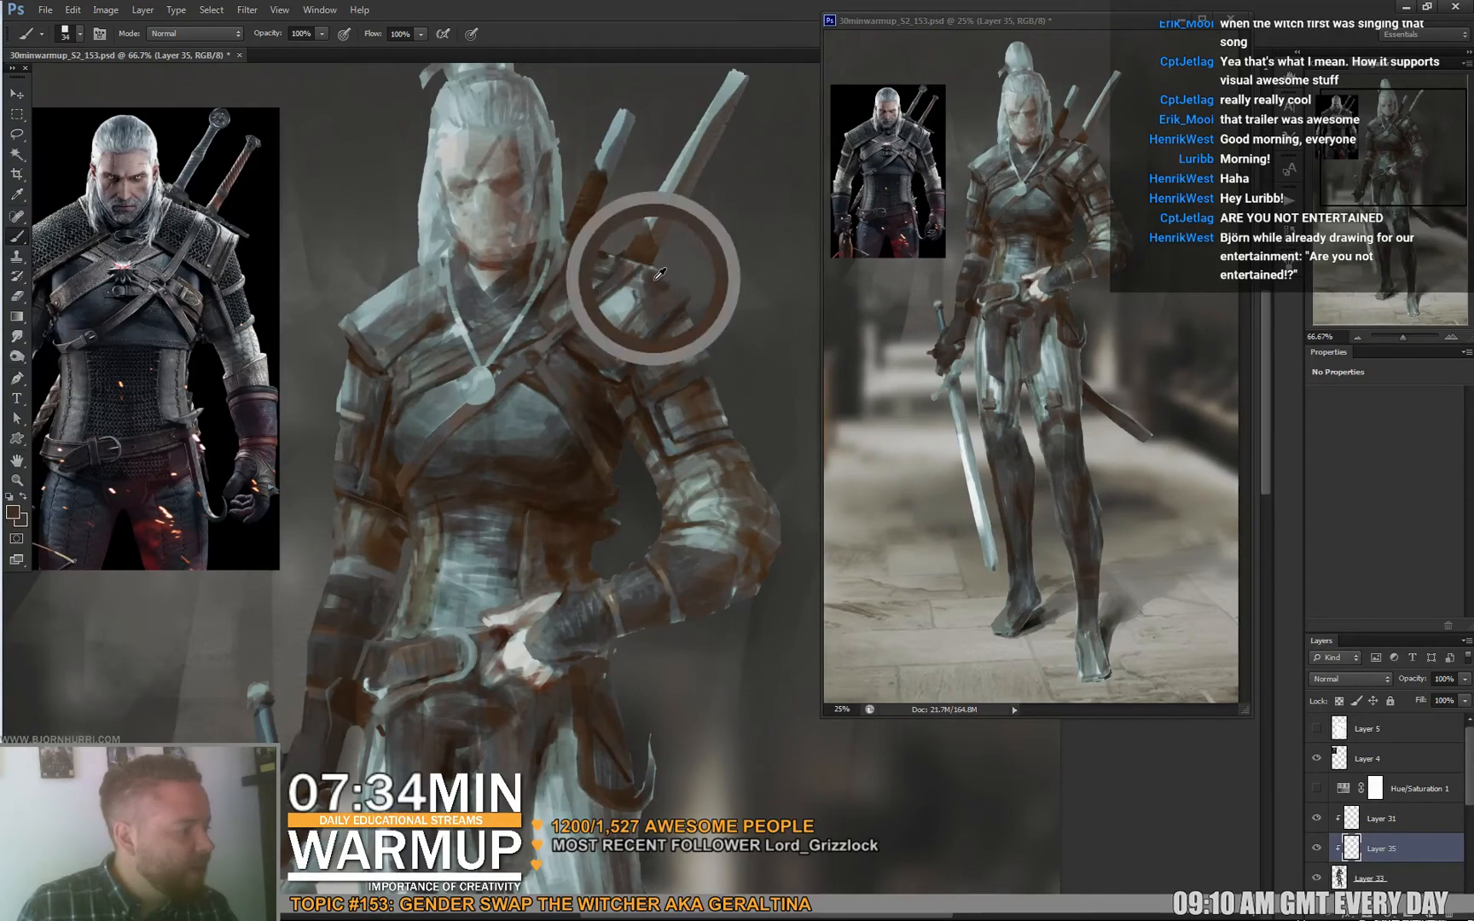
# Set the brush size to 14 px and paint sampled tones along the sword-side shoulder plate's upper edge.
pyautogui.rightClick(713, 290)
pyautogui.write('14')
pyautogui.press('Return')
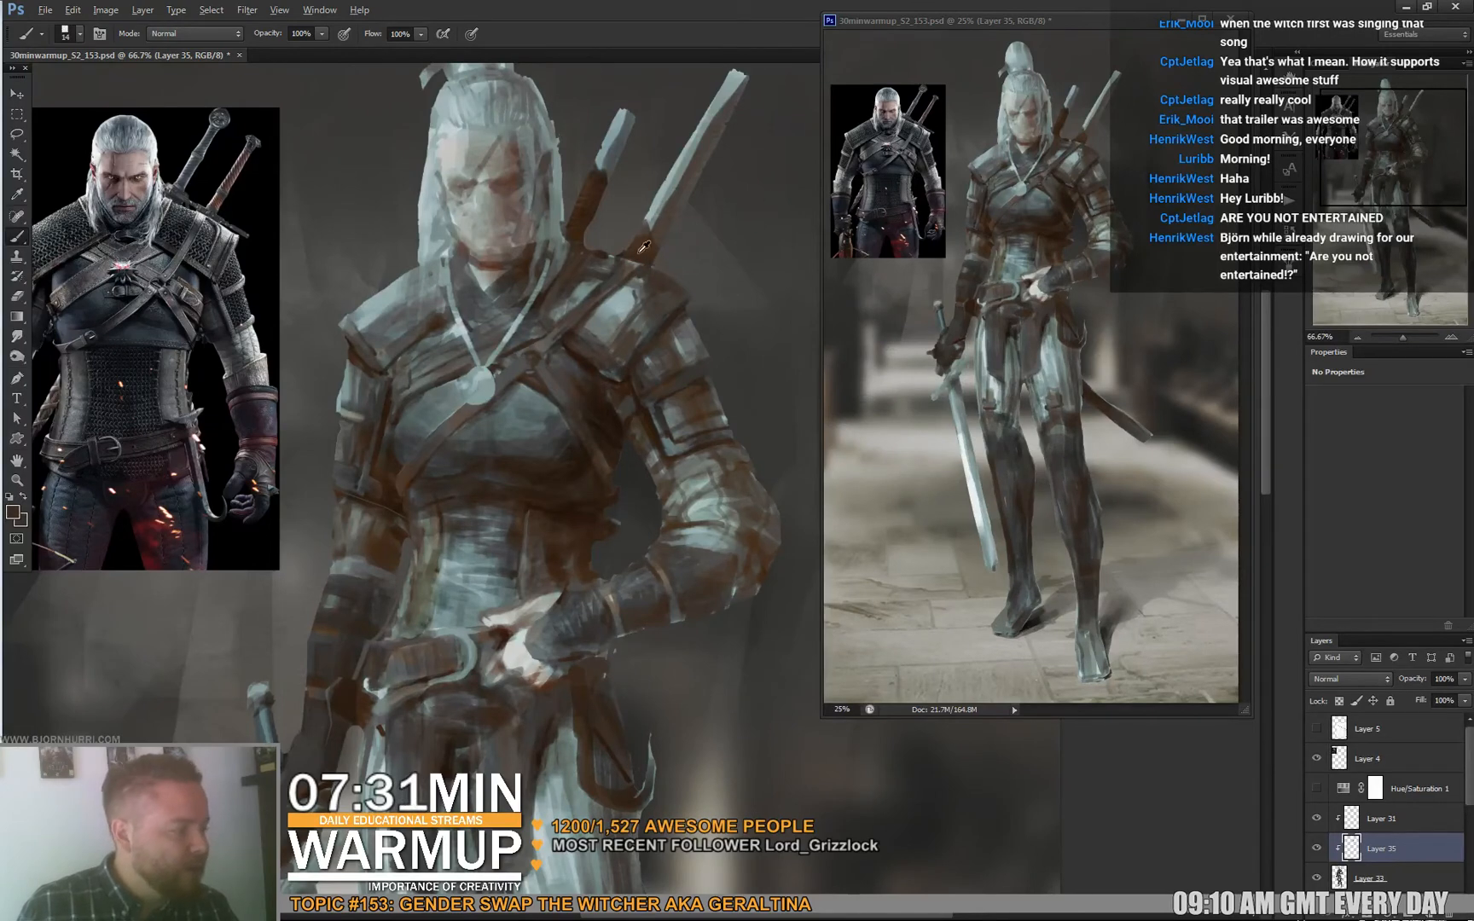
pyautogui.keyDown('alt'); pyautogui.click(629, 265); pyautogui.keyUp('alt')
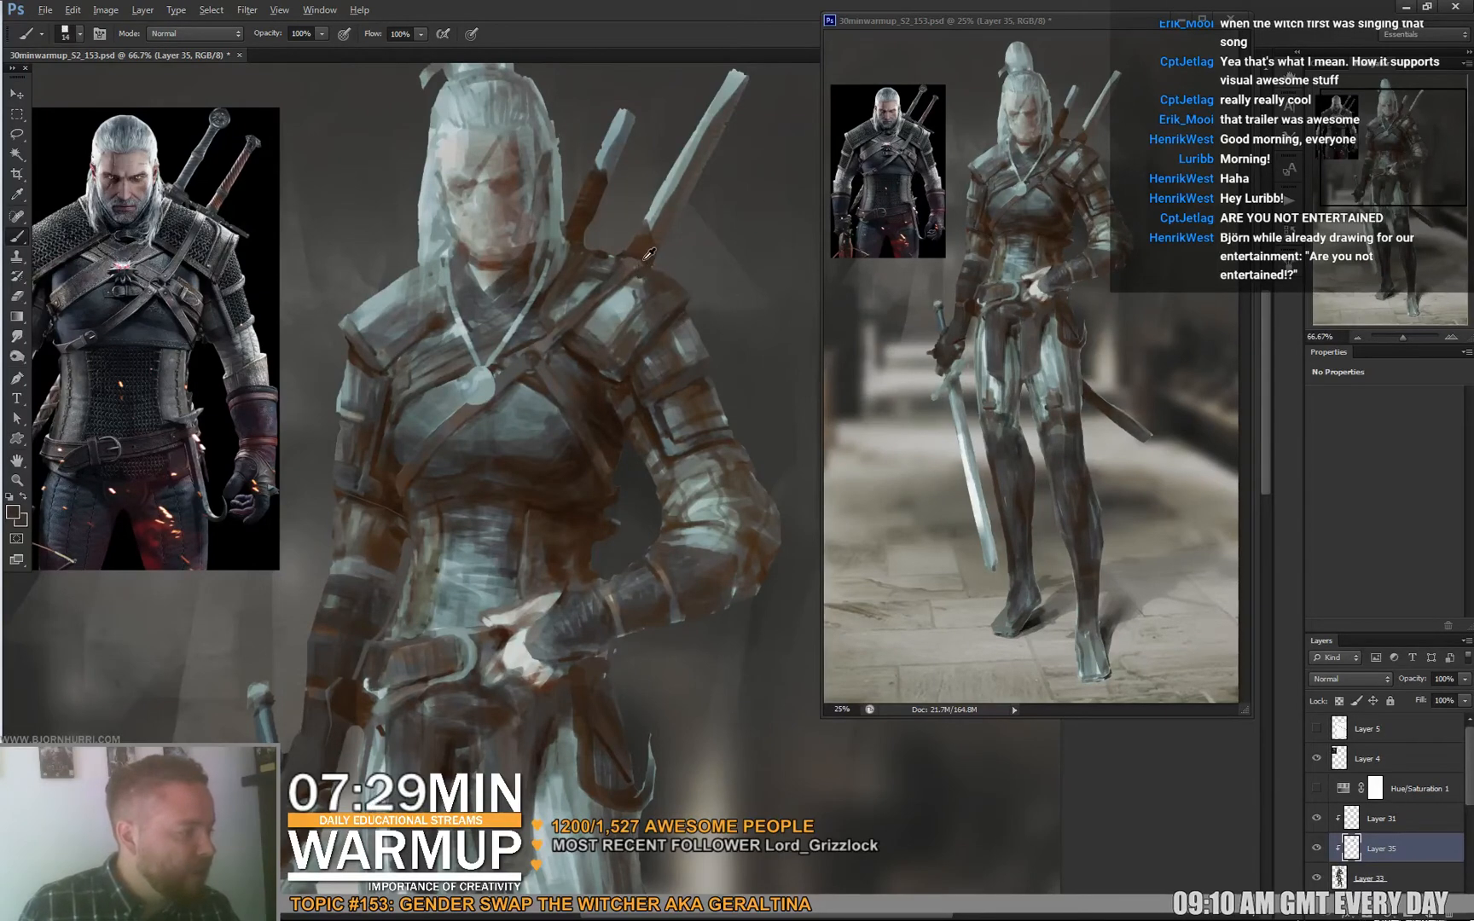
# Refine the sword-side shoulder plate below the hilts with sampled tones, using brush sizes of 9 px and 10 px.
pyautogui.rightClick(659, 278)
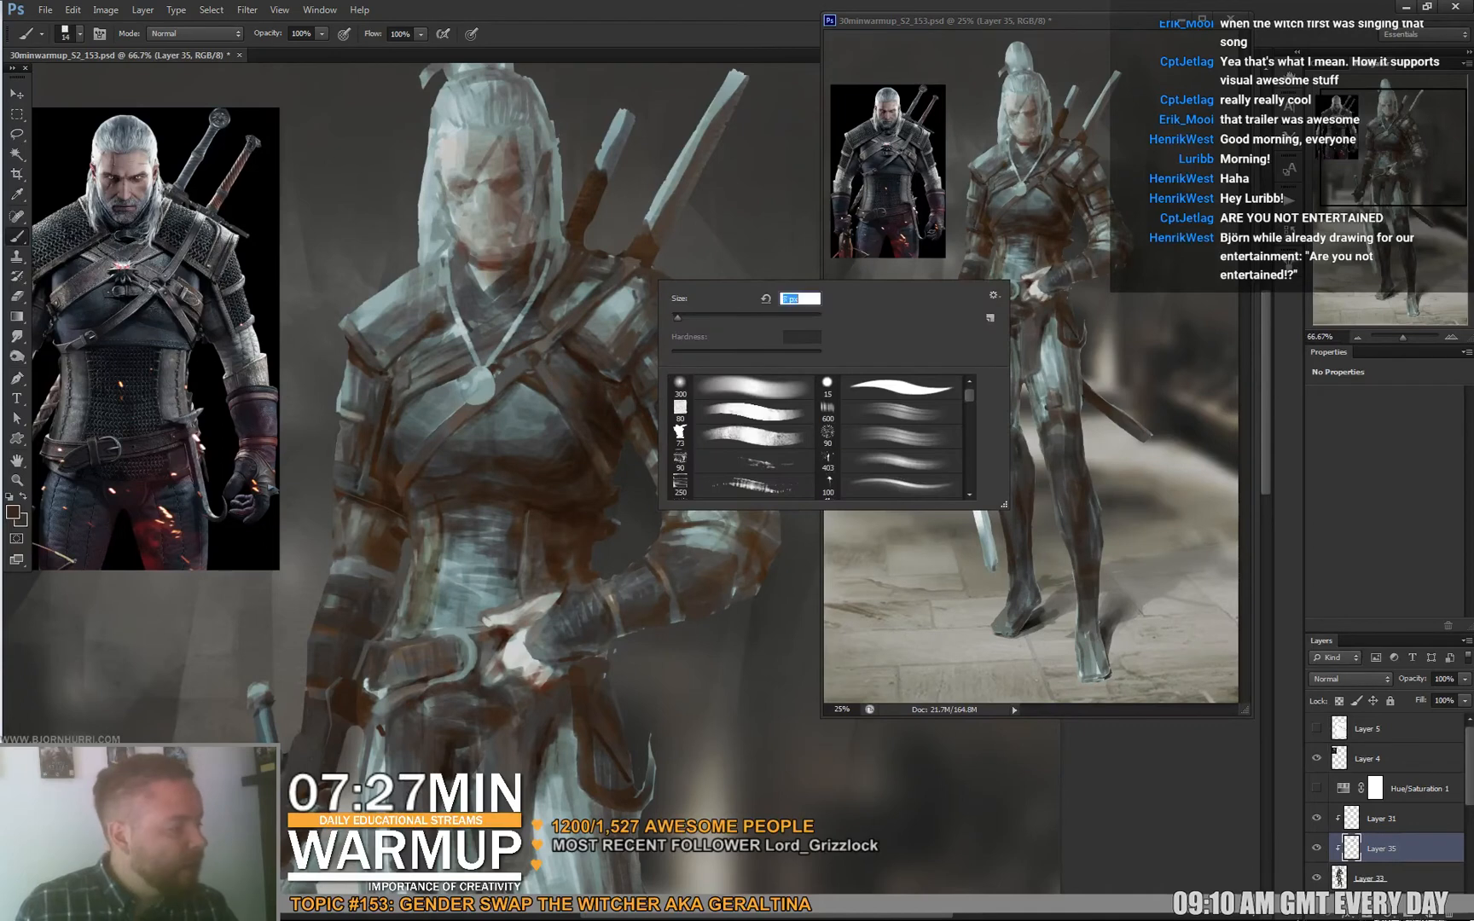
pyautogui.press('Return')
pyautogui.keyDown('alt'); pyautogui.click(633, 257); pyautogui.keyUp('alt')
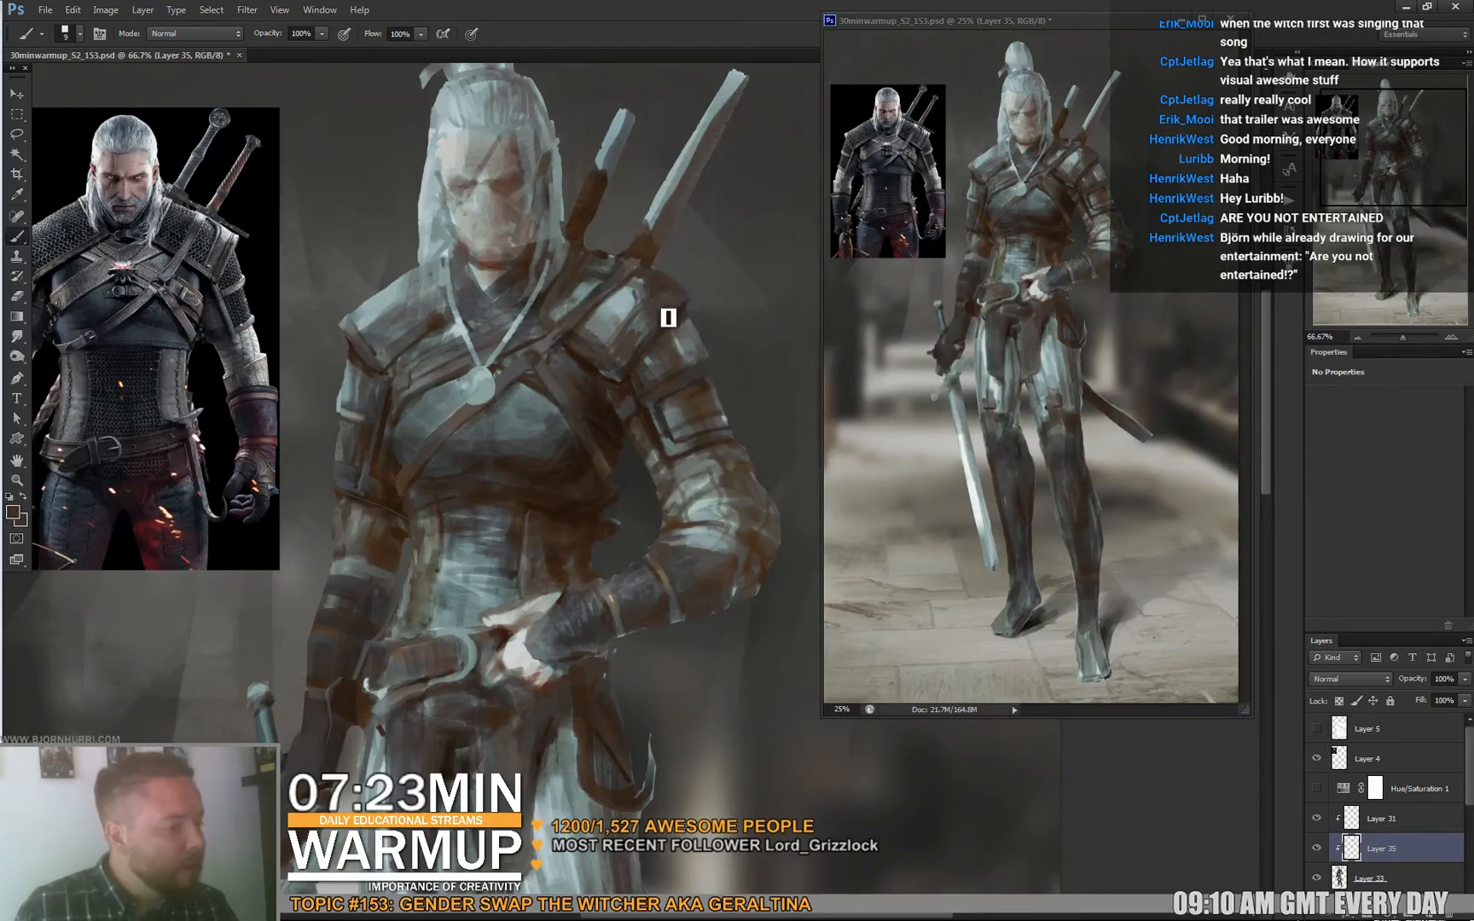
pyautogui.keyDown('alt'); pyautogui.click(653, 283); pyautogui.keyUp('alt')
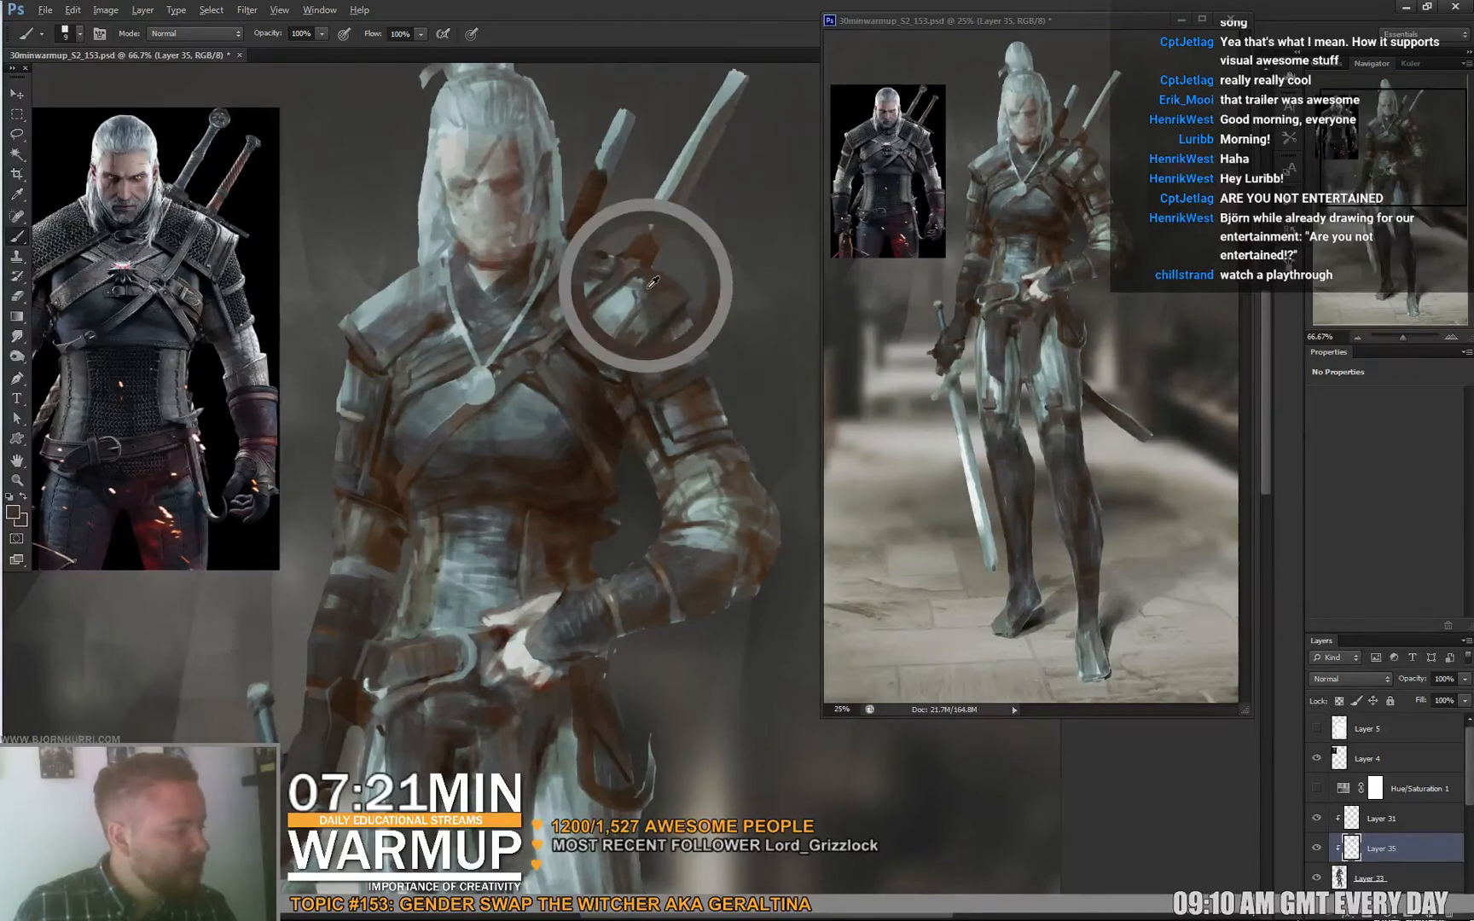
pyautogui.keyDown('alt'); pyautogui.click(650, 272); pyautogui.keyUp('alt')
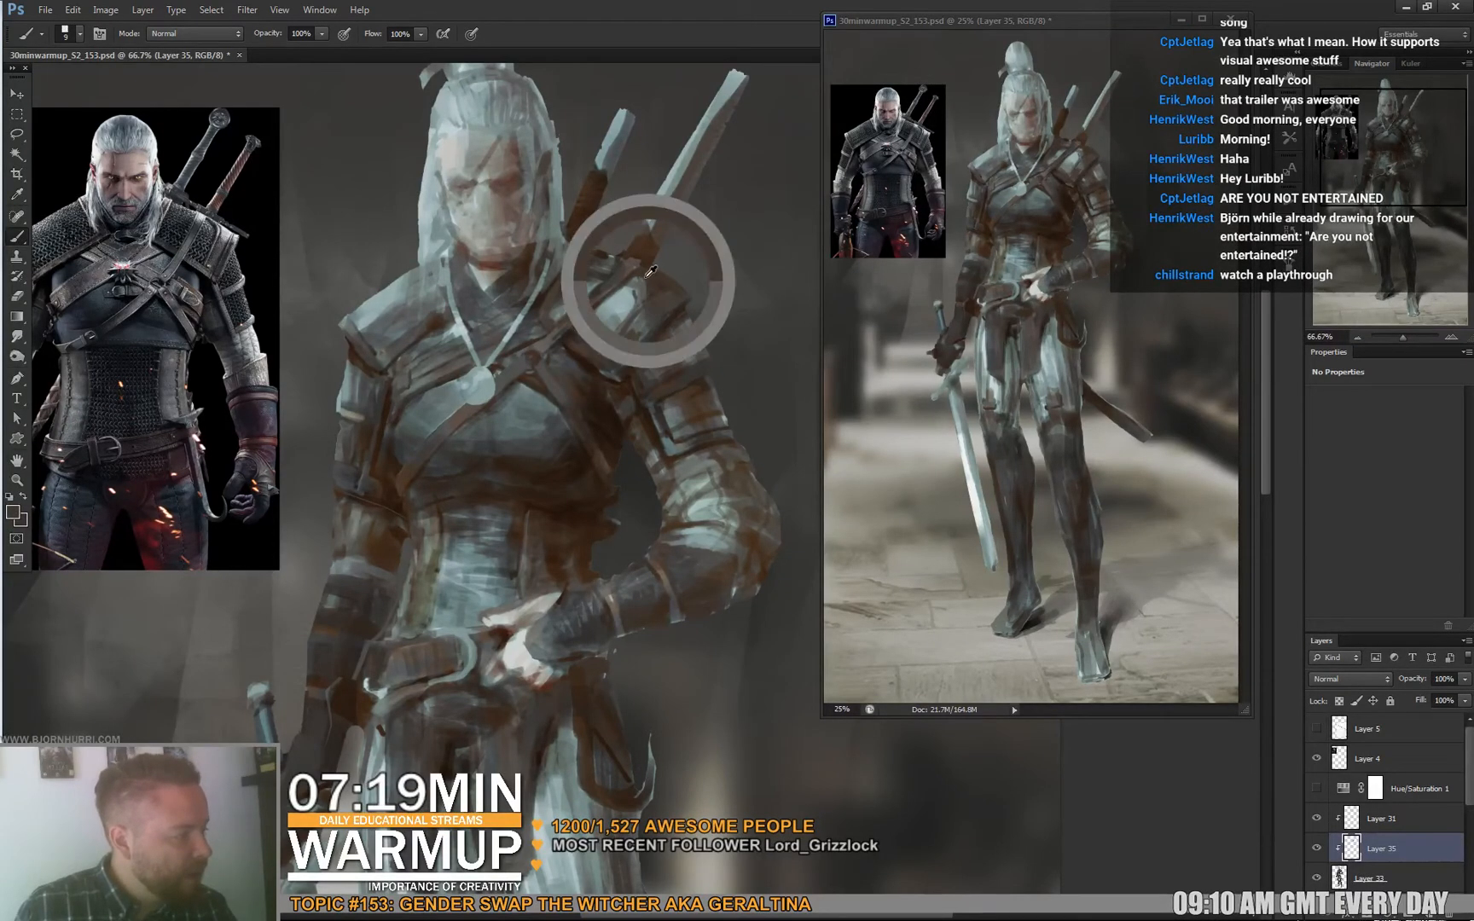
pyautogui.rightClick(652, 301)
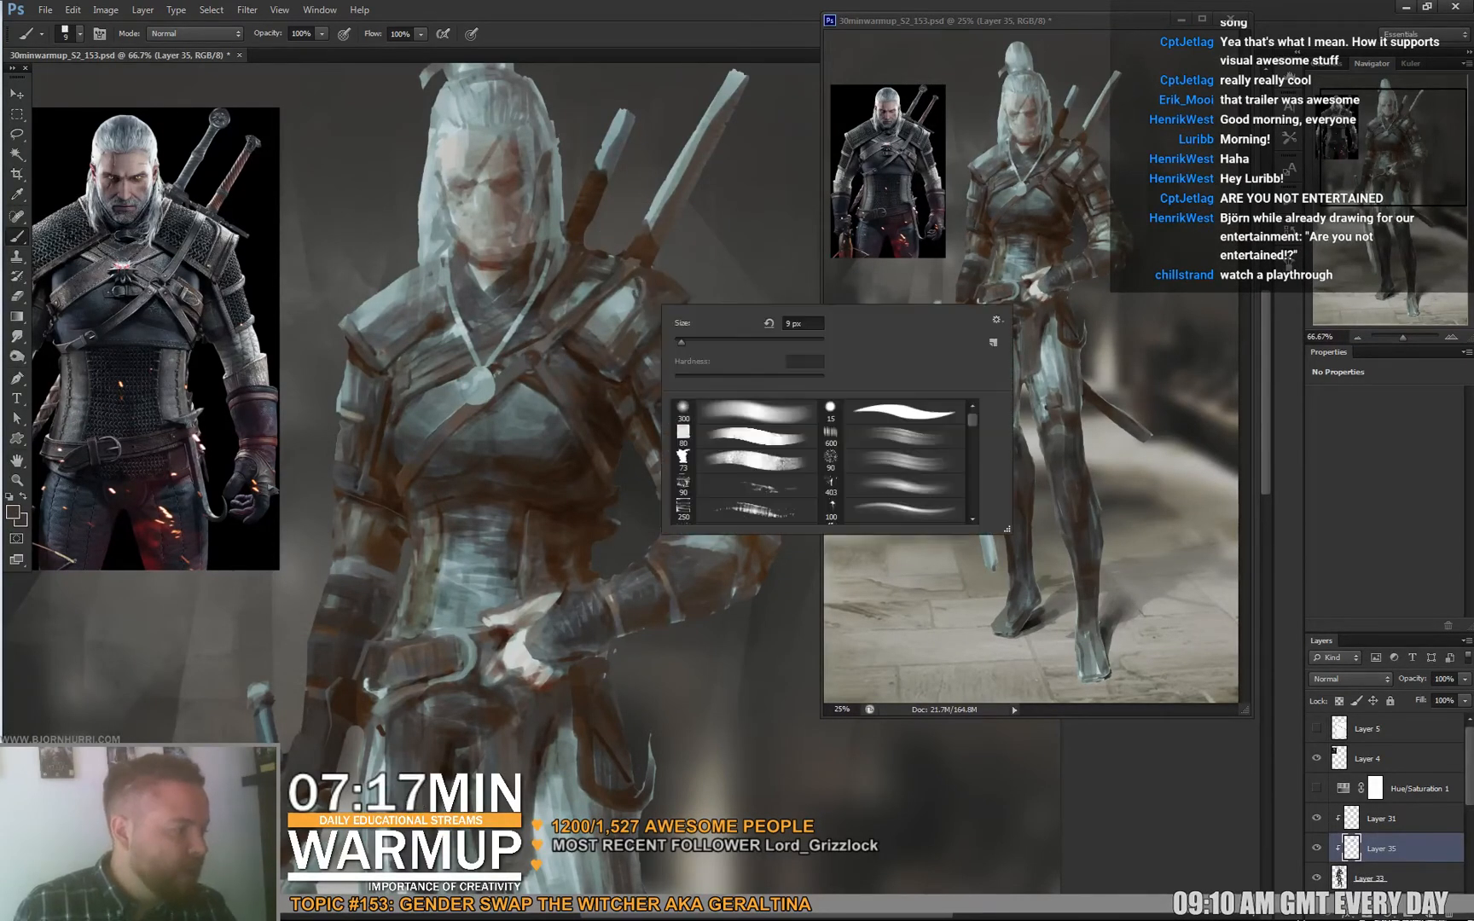
pyautogui.keyDown('alt'); pyautogui.click(584, 335); pyautogui.keyUp('alt')
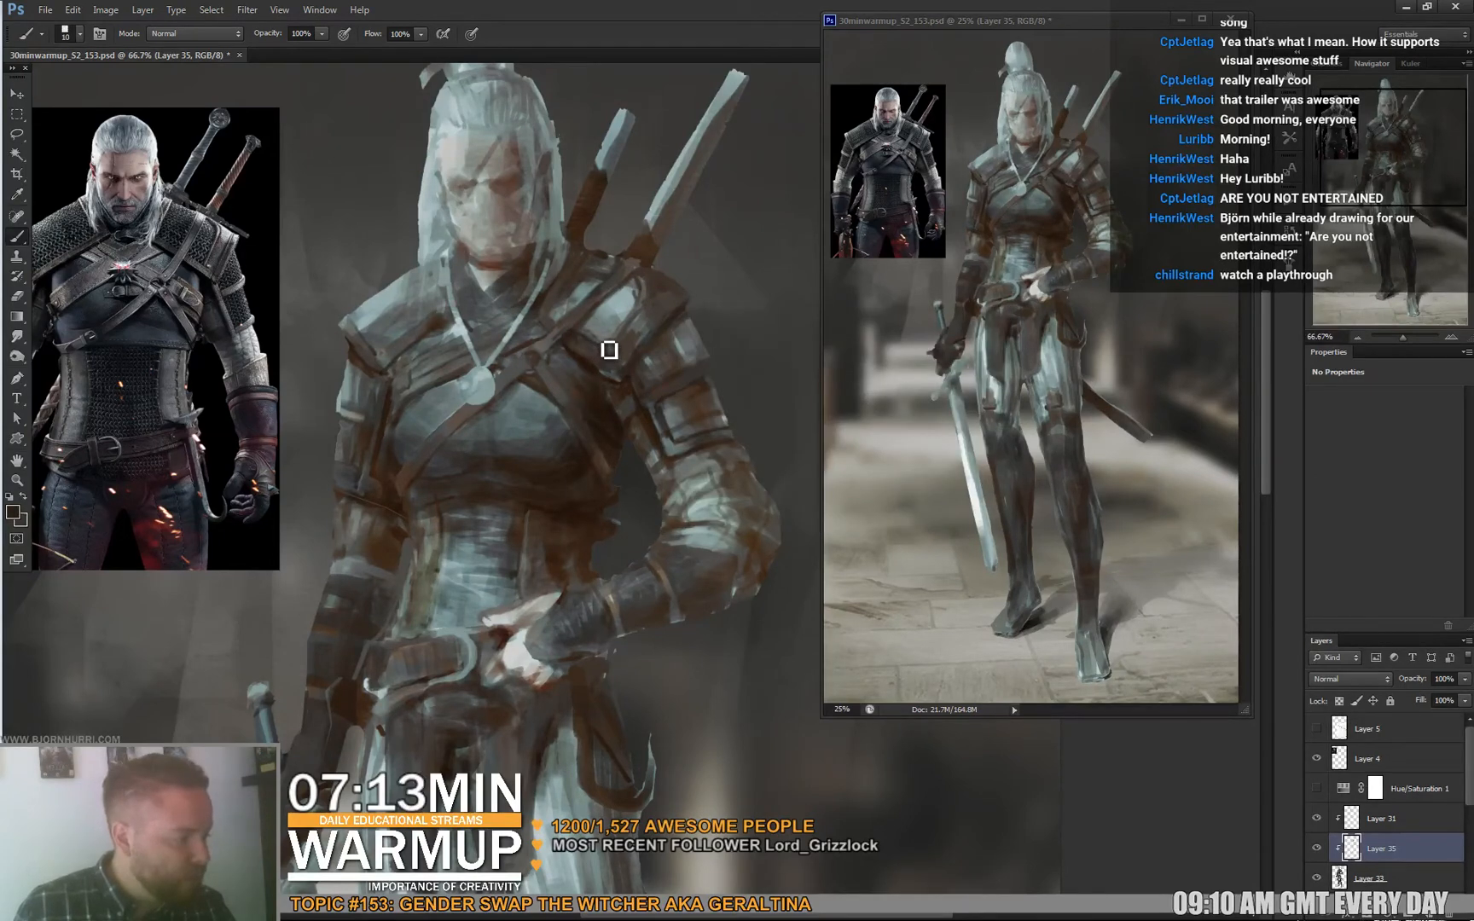
# Set the brush size to 7 px and define the diagonal strap between the medallion and the sword-side shoulder with sampled tones.
pyautogui.rightClick(563, 317)
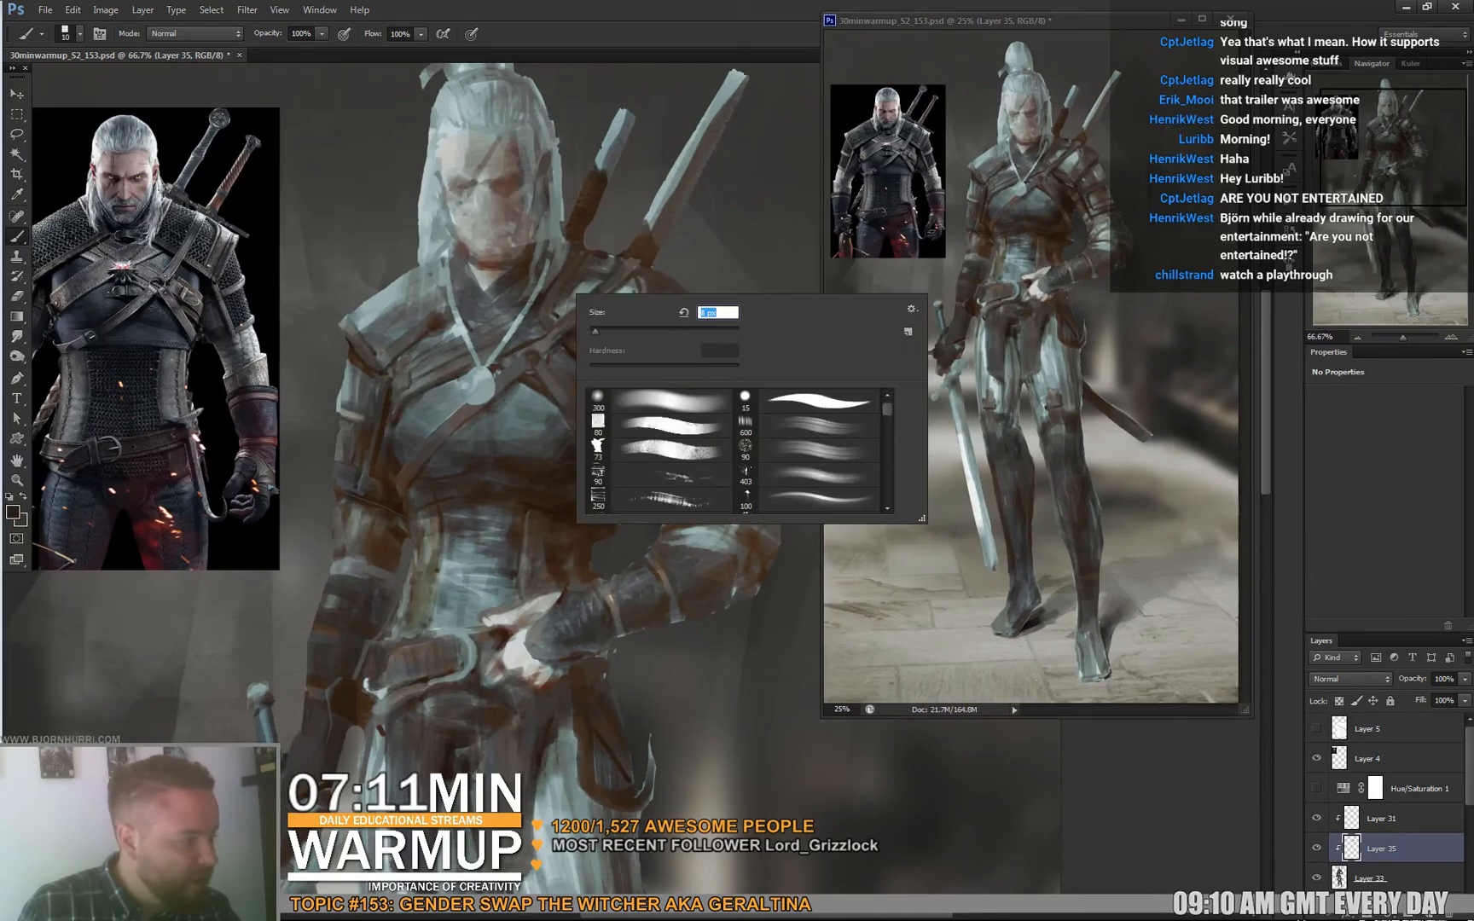
pyautogui.write('7')
pyautogui.press('Return')
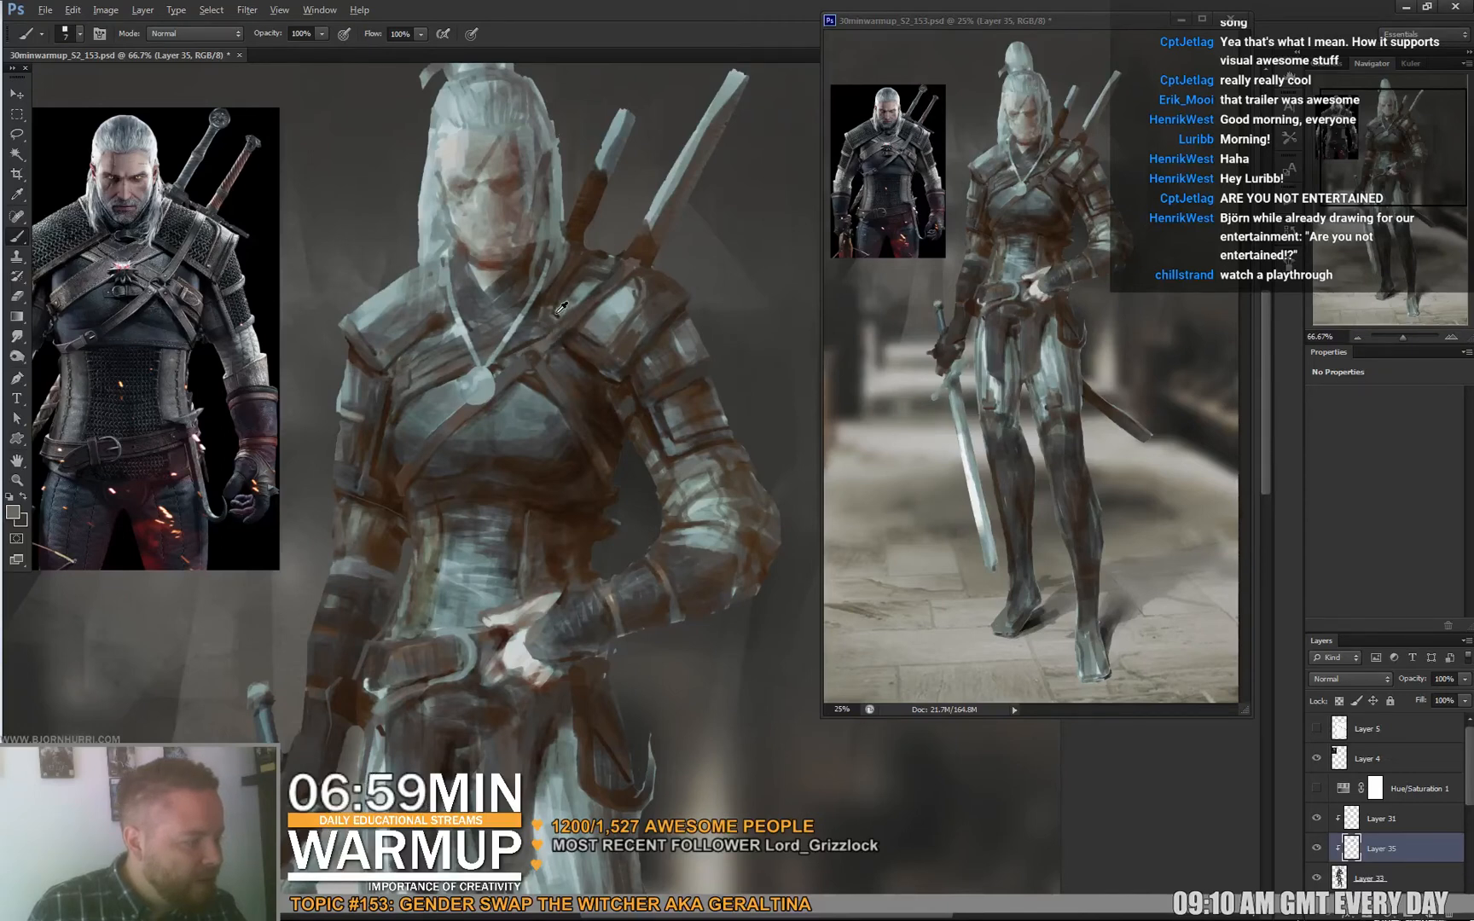
pyautogui.keyDown('alt'); pyautogui.click(557, 313); pyautogui.keyUp('alt')
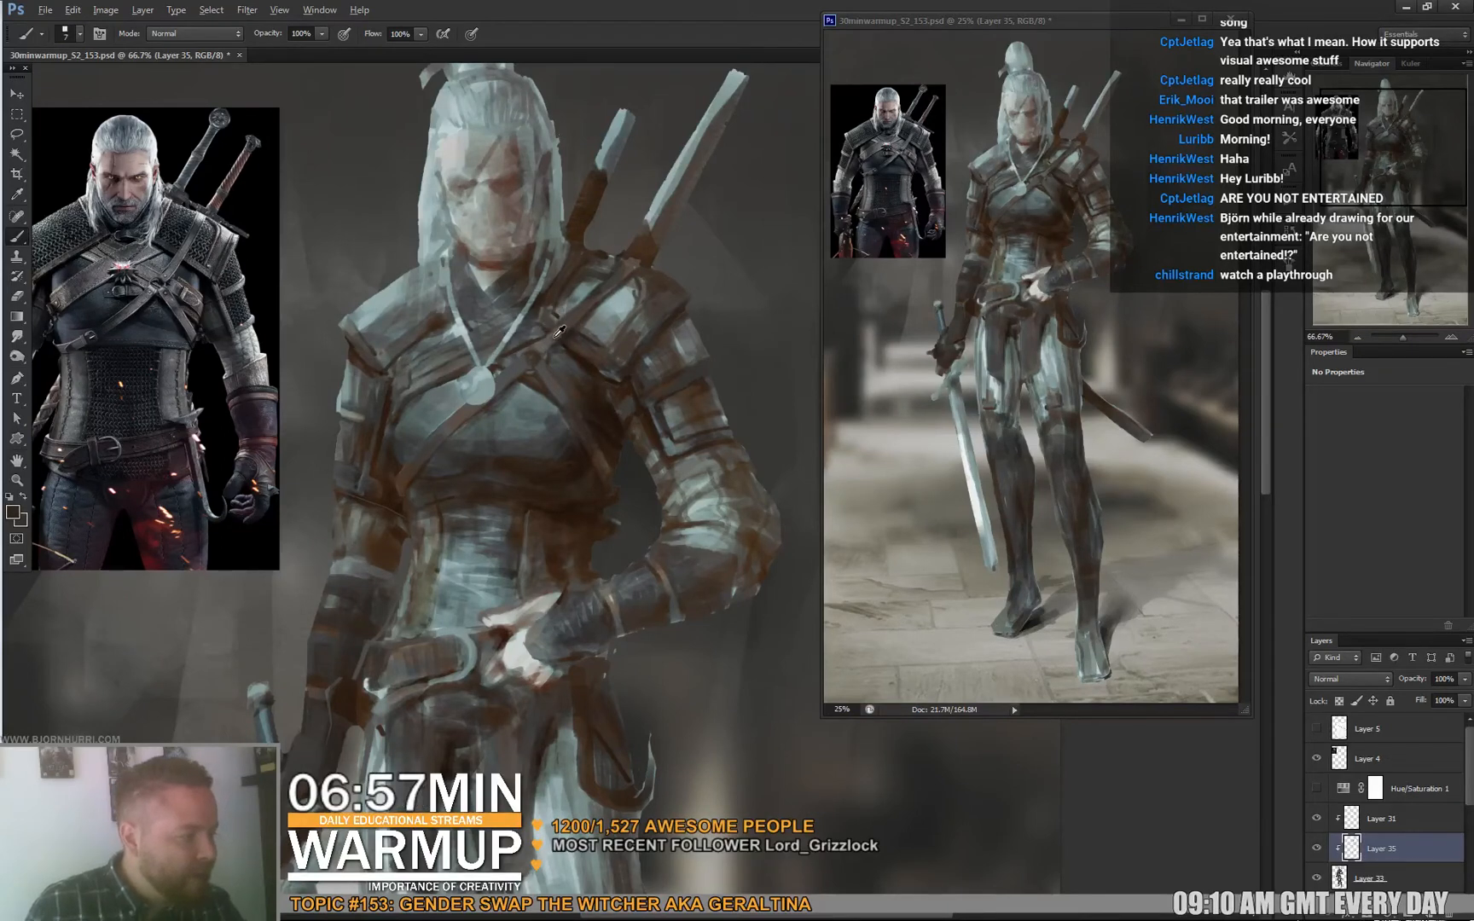
pyautogui.keyDown('alt'); pyautogui.click(550, 337); pyautogui.keyUp('alt')
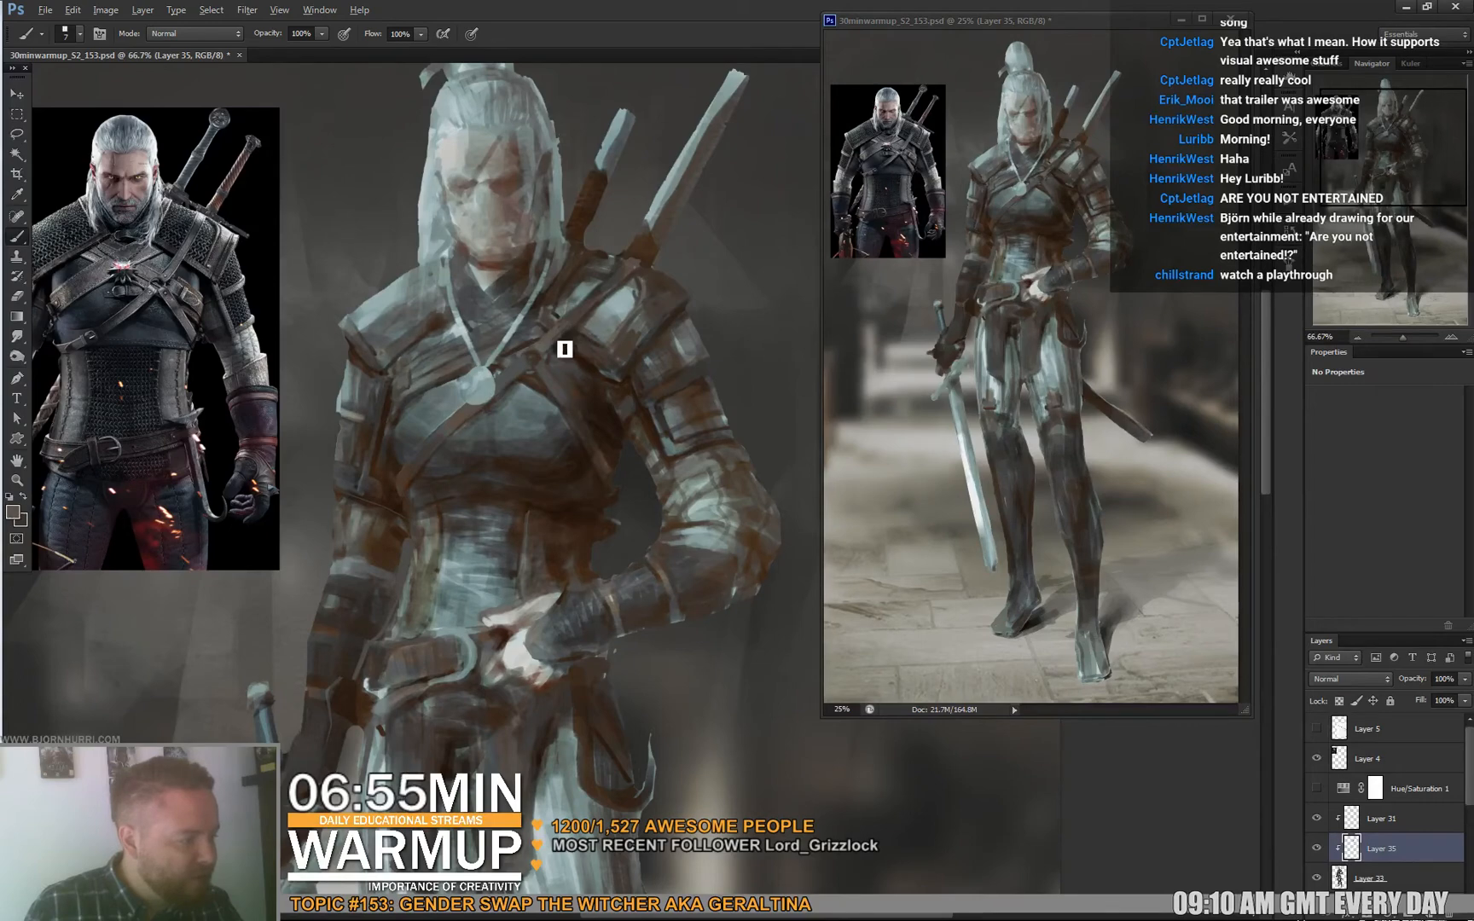
pyautogui.keyDown('alt'); pyautogui.click(549, 346); pyautogui.keyUp('alt')
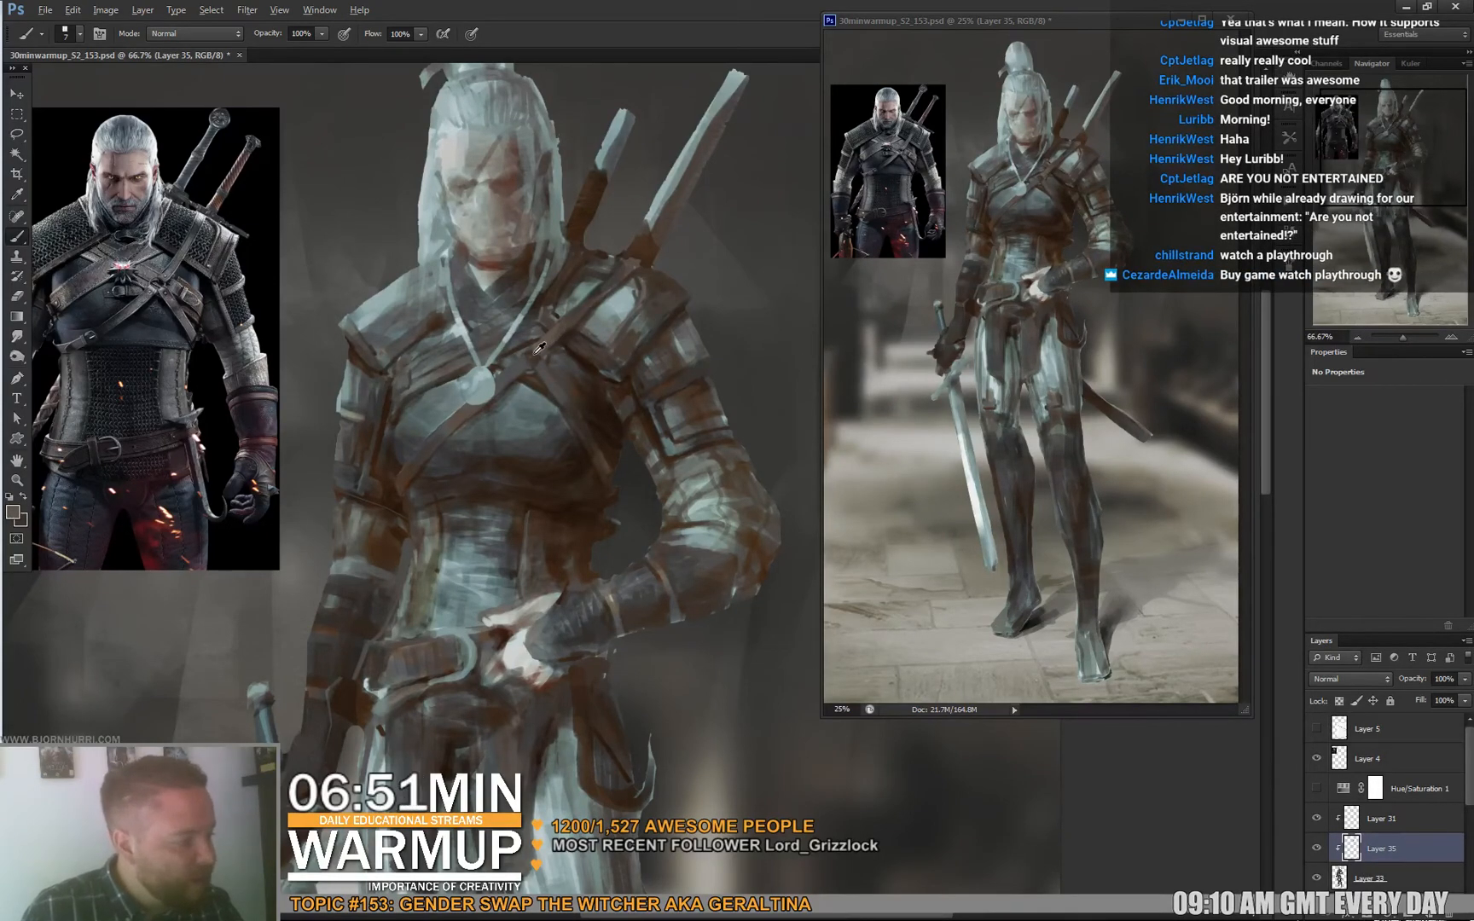
pyautogui.keyDown('alt'); pyautogui.click(533, 341); pyautogui.keyUp('alt')
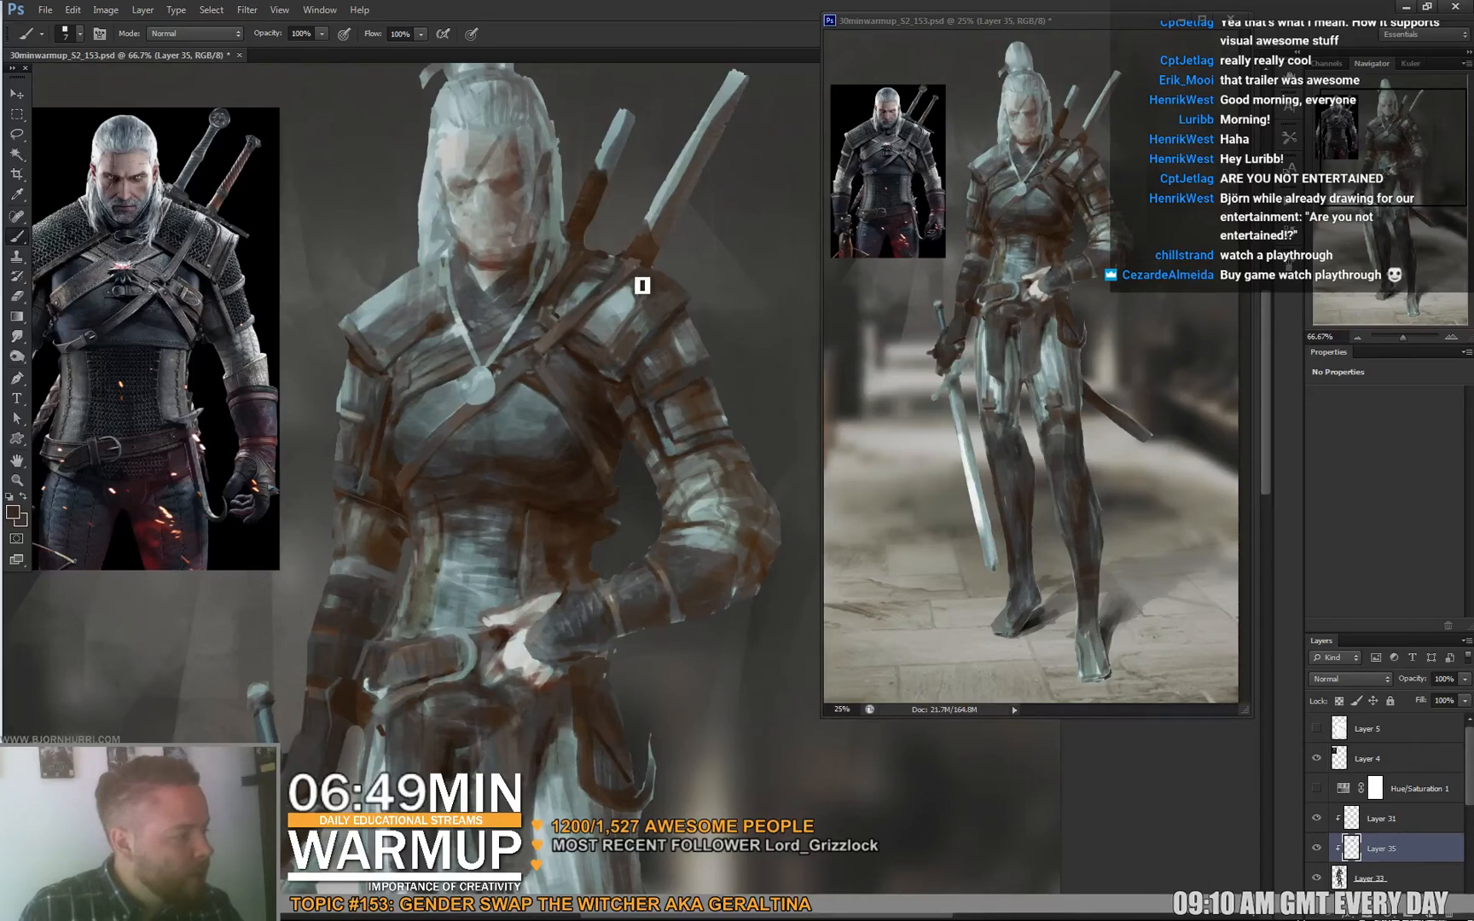
# Add fine sampled tones to the top and face of the sword-side shoulder plate.
pyautogui.keyDown('alt'); pyautogui.click(595, 294); pyautogui.keyUp('alt')
pyautogui.keyDown('alt'); pyautogui.click(641, 266); pyautogui.keyUp('alt')
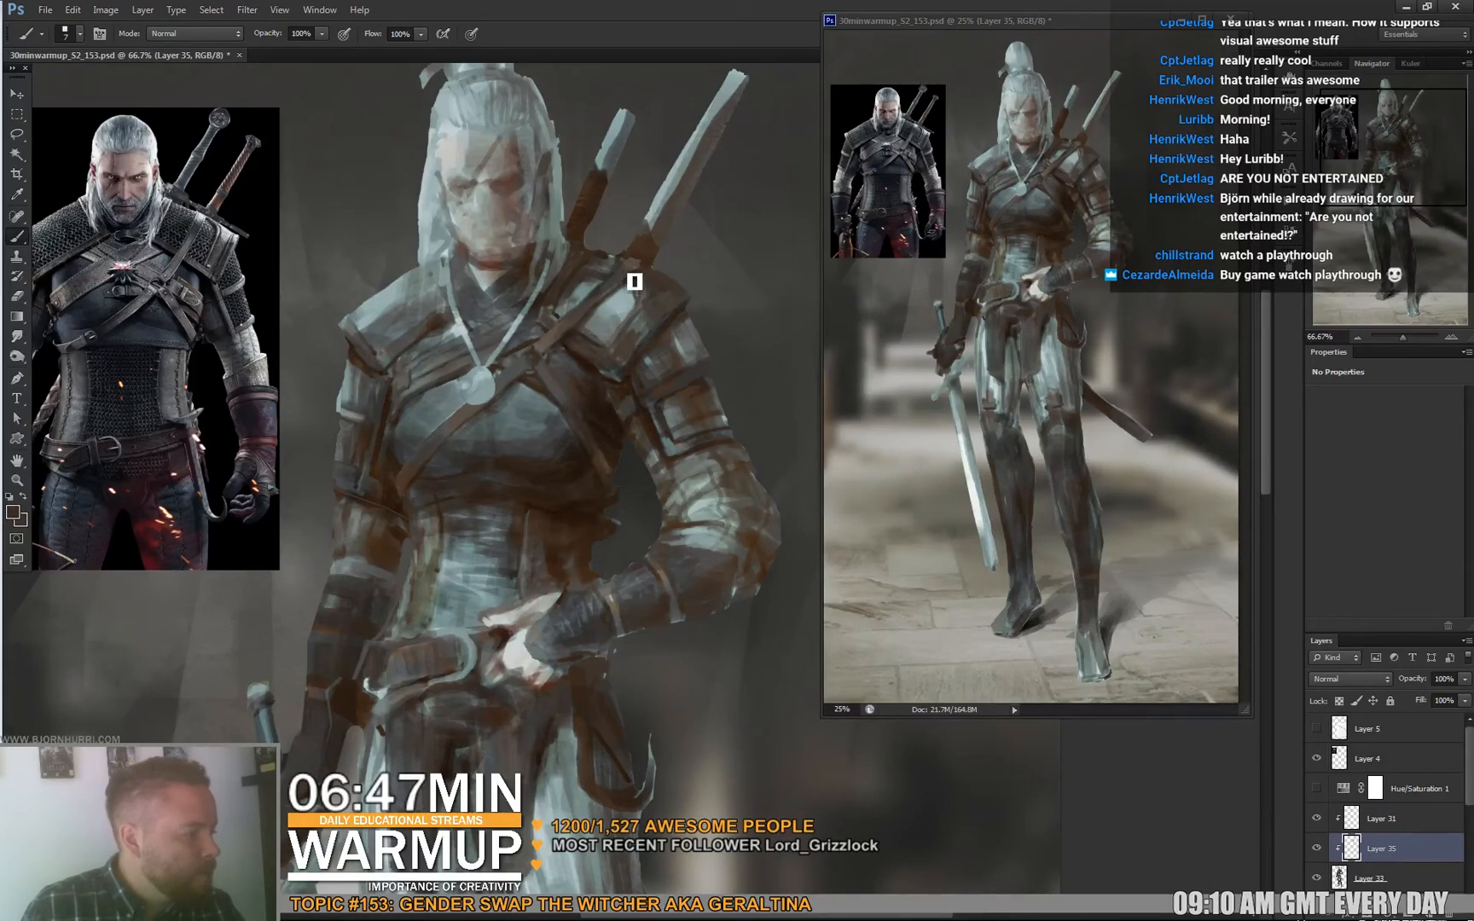
pyautogui.keyDown('alt'); pyautogui.click(612, 305); pyautogui.keyUp('alt')
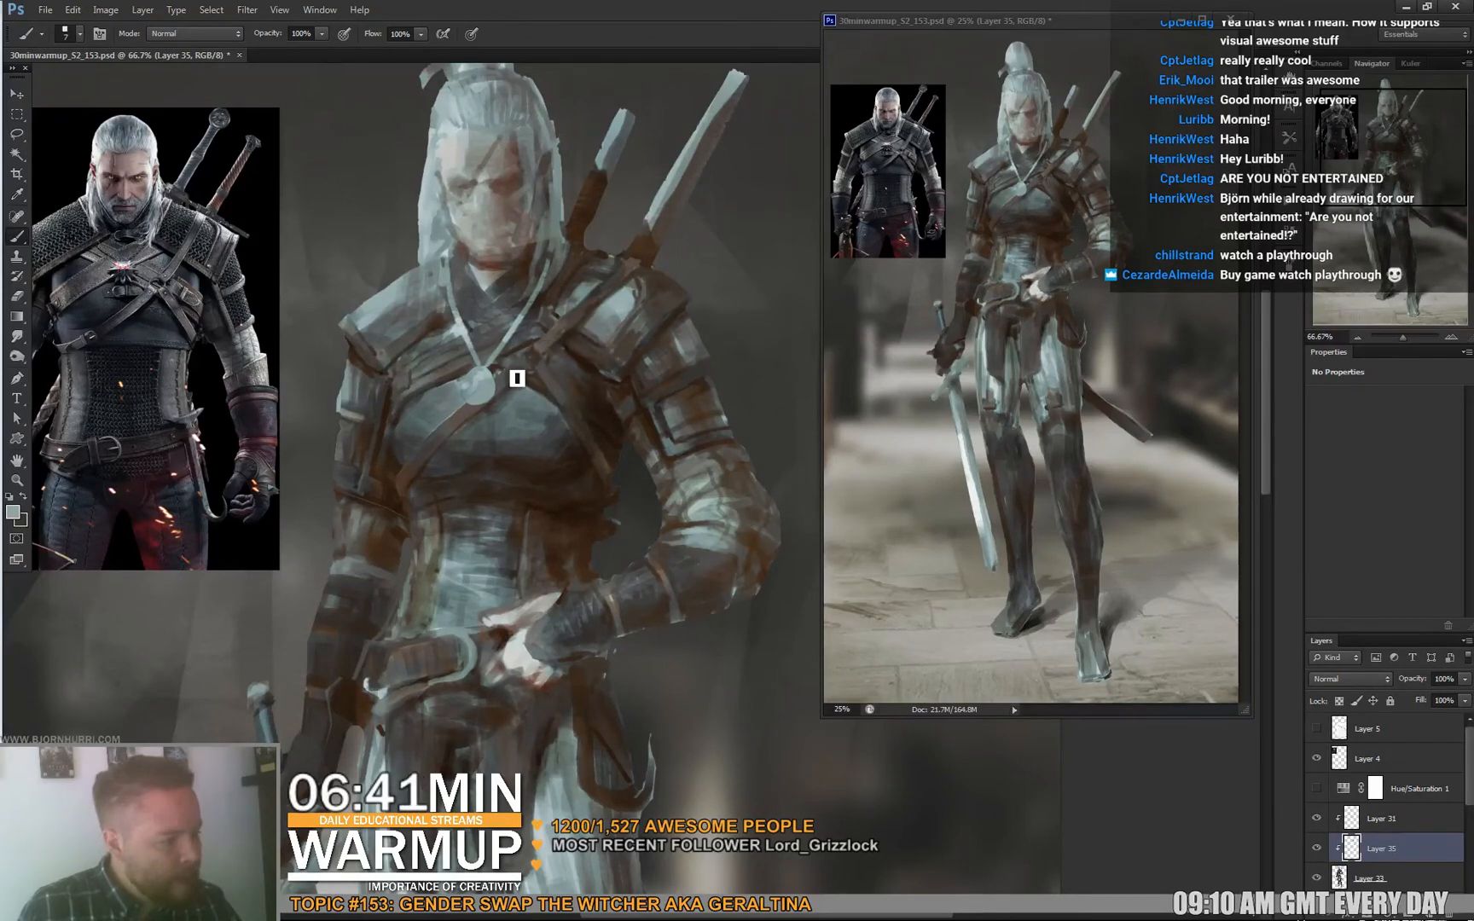
# Paint the chest beside the medallion and extend the diagonal strap down toward the far side of the ribs with sampled tones.
pyautogui.moveTo(473, 486); pyautogui.dragTo(539, 316)
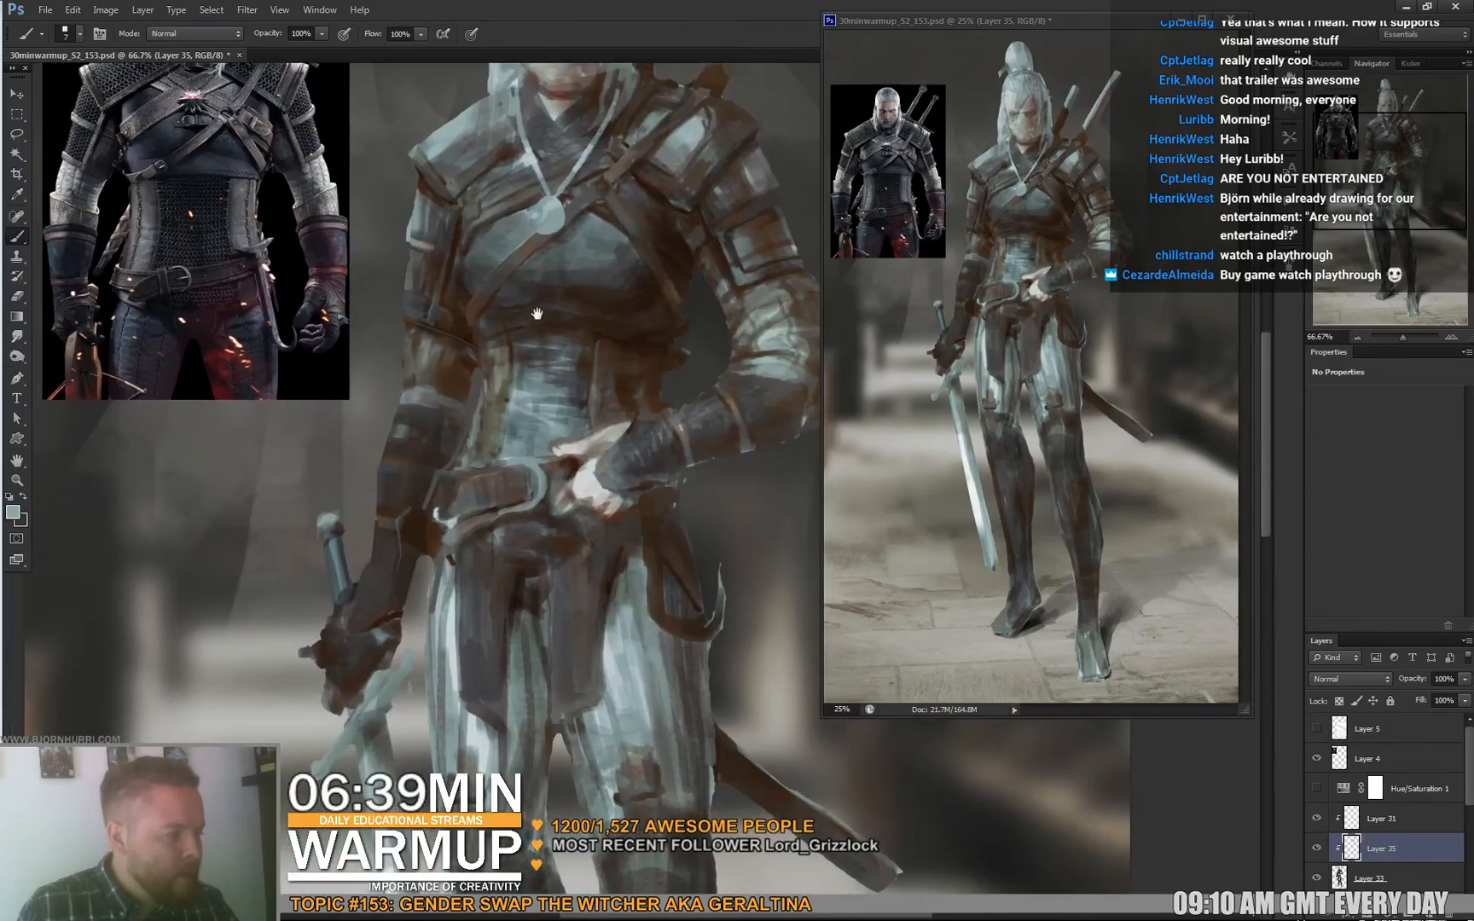
pyautogui.moveTo(616, 266); pyautogui.dragTo(526, 403)
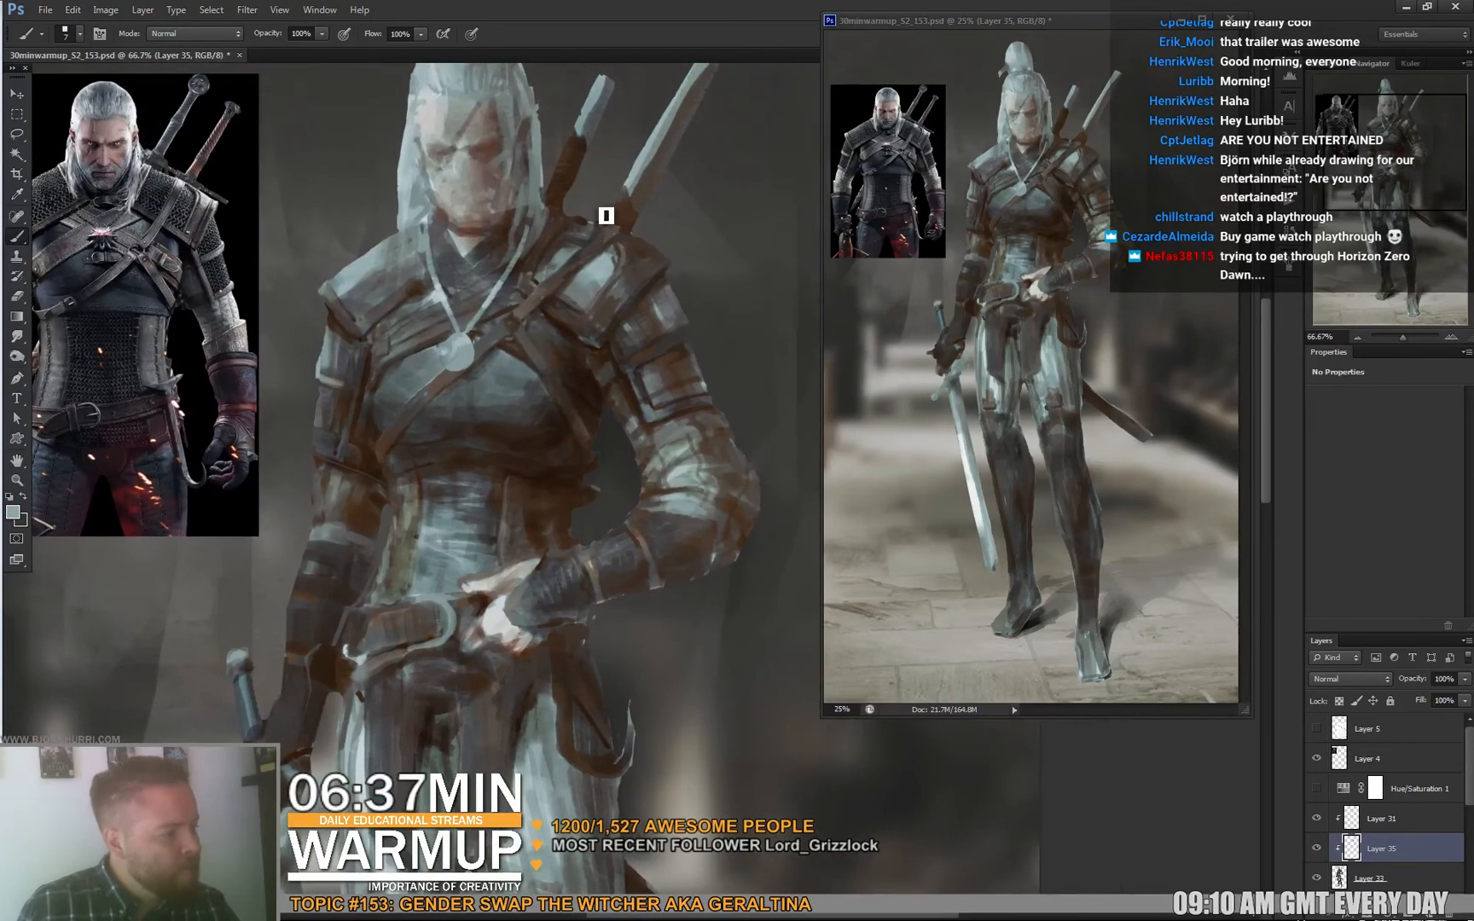
pyautogui.keyDown('alt'); pyautogui.click(441, 329); pyautogui.keyUp('alt')
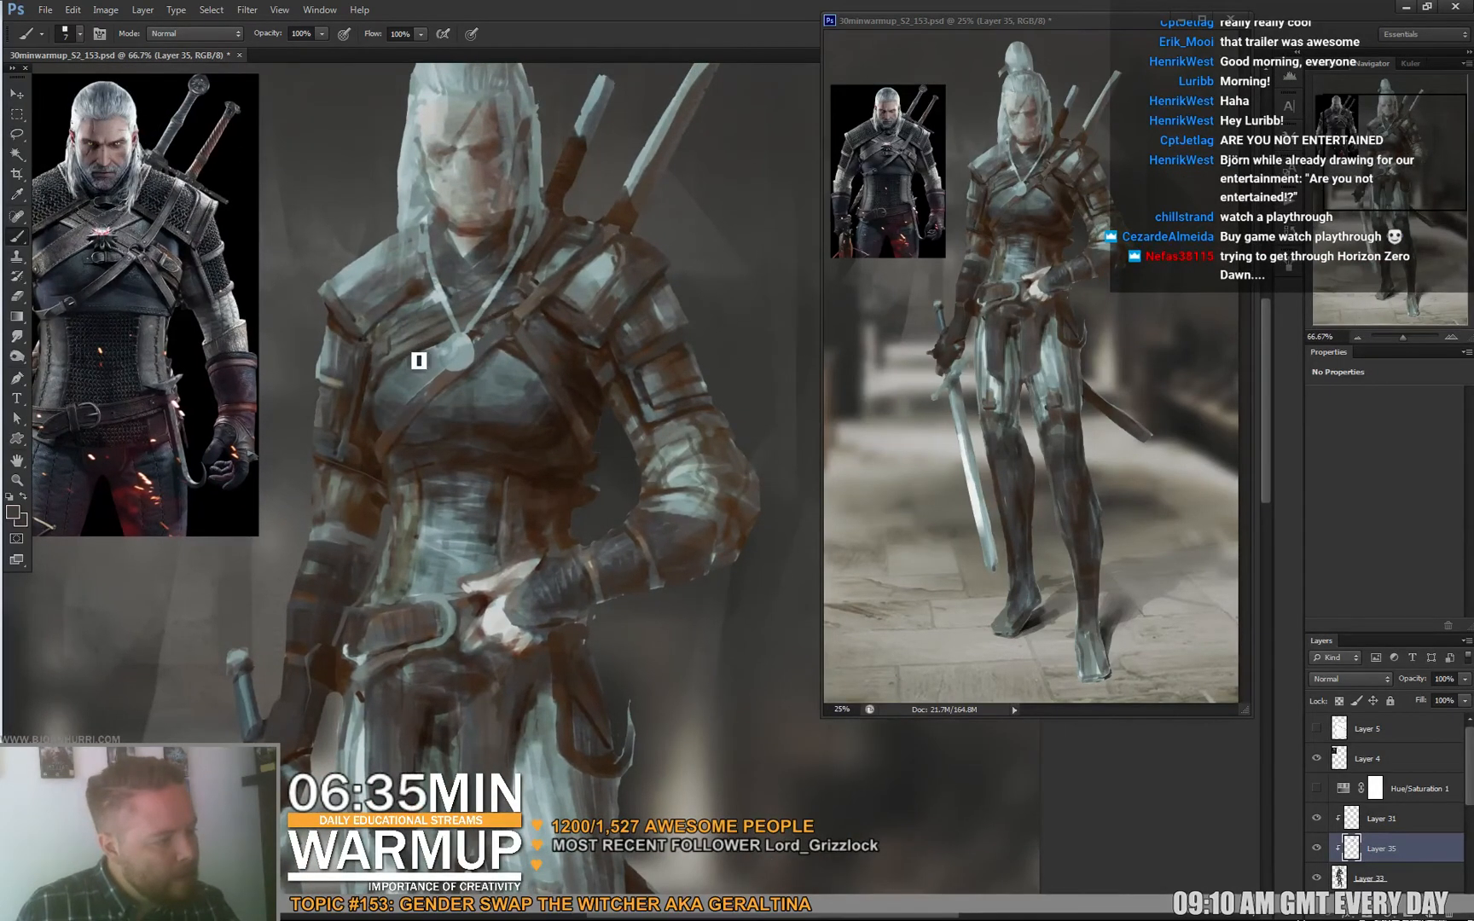
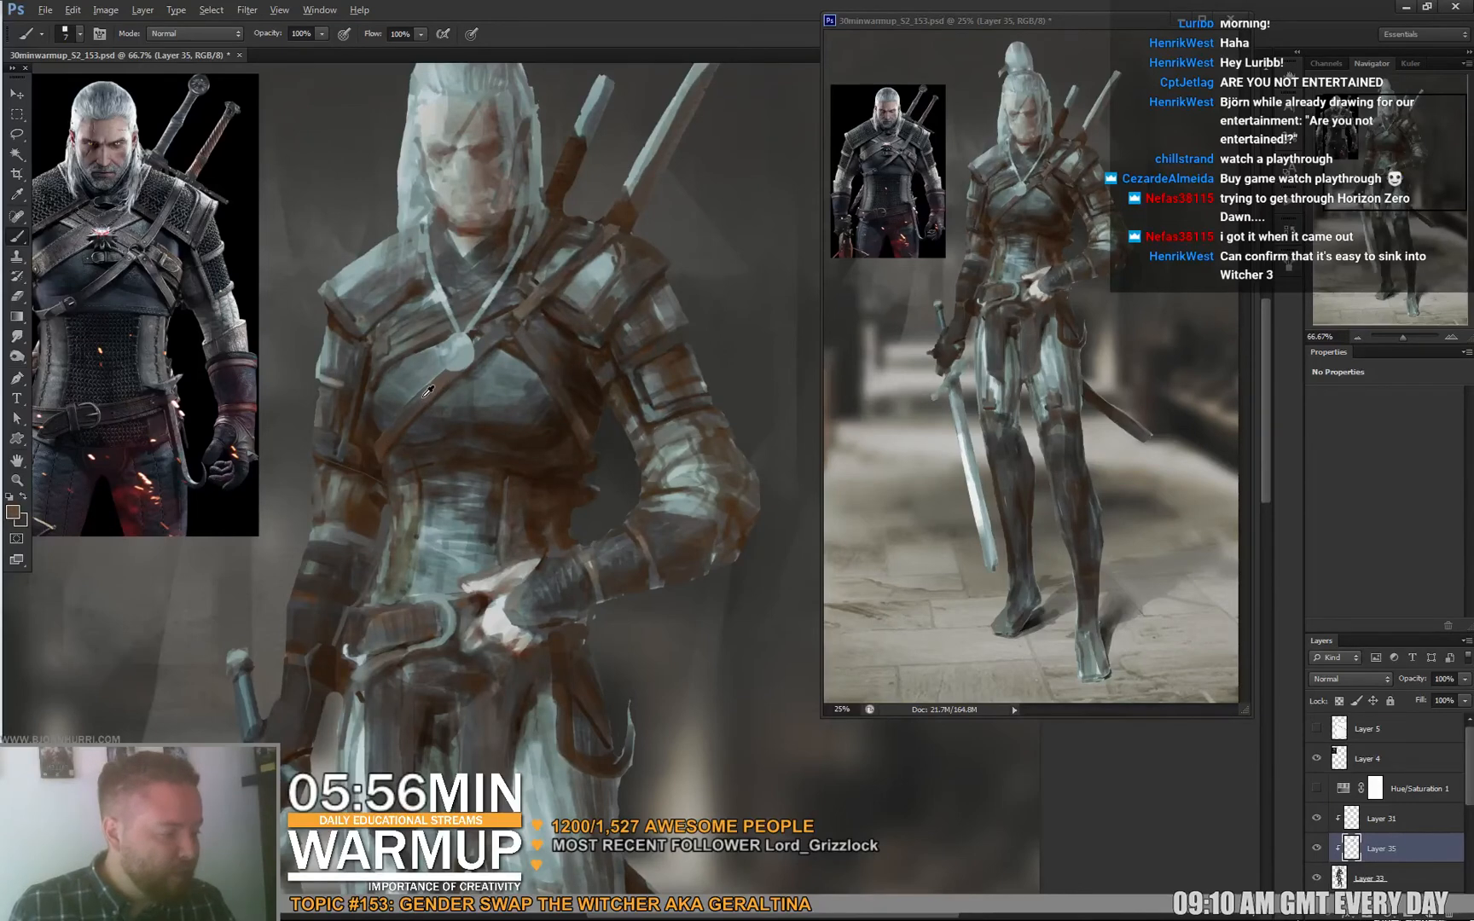
pyautogui.keyDown('alt'); pyautogui.click(427, 392); pyautogui.keyUp('alt')
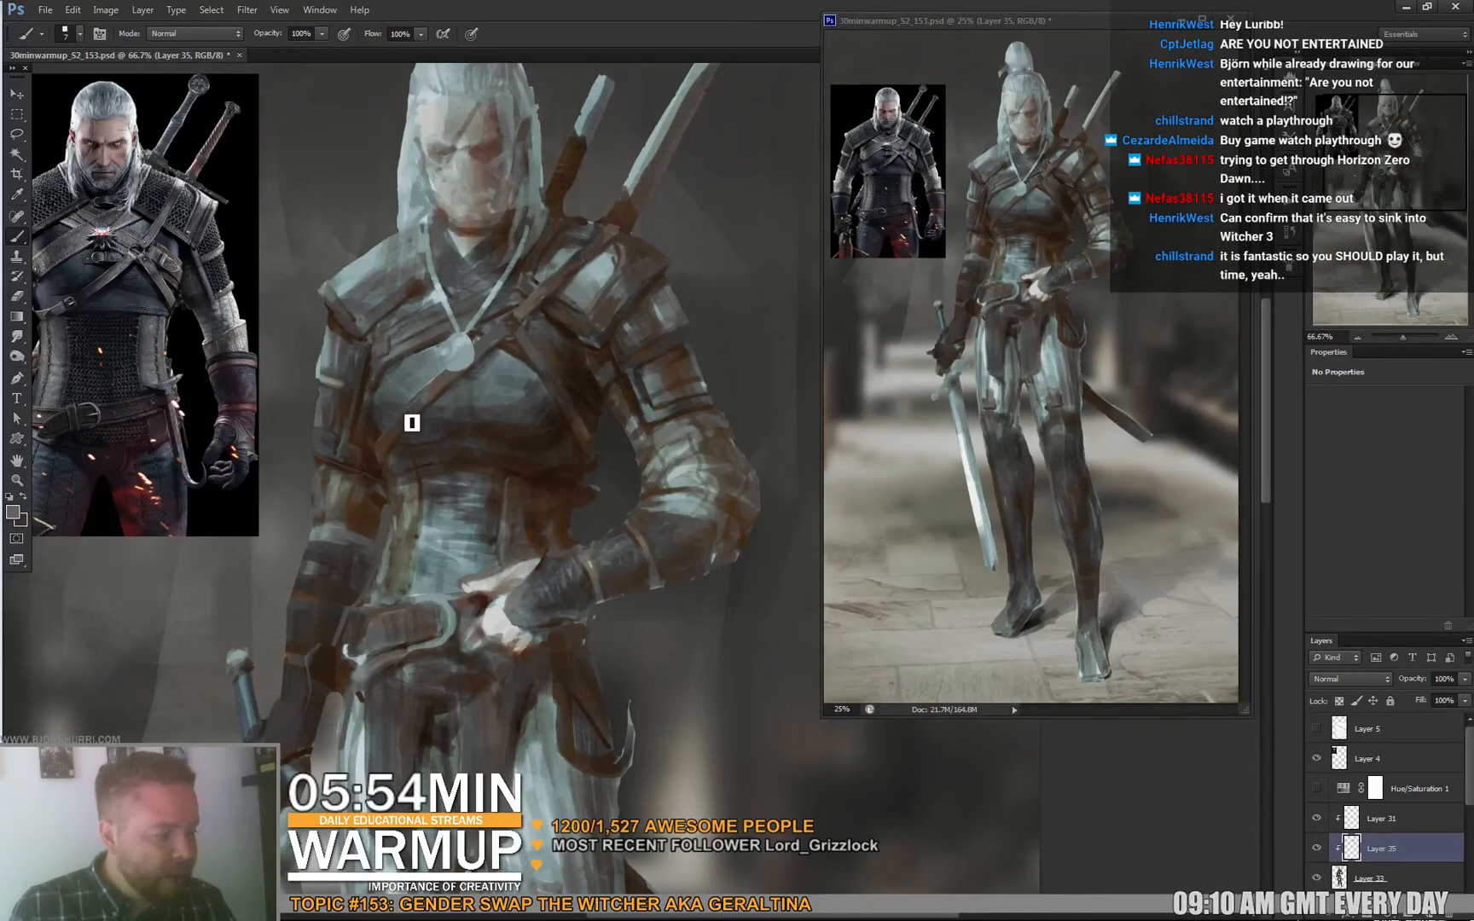
pyautogui.keyDown('alt'); pyautogui.click(412, 423); pyautogui.keyUp('alt')
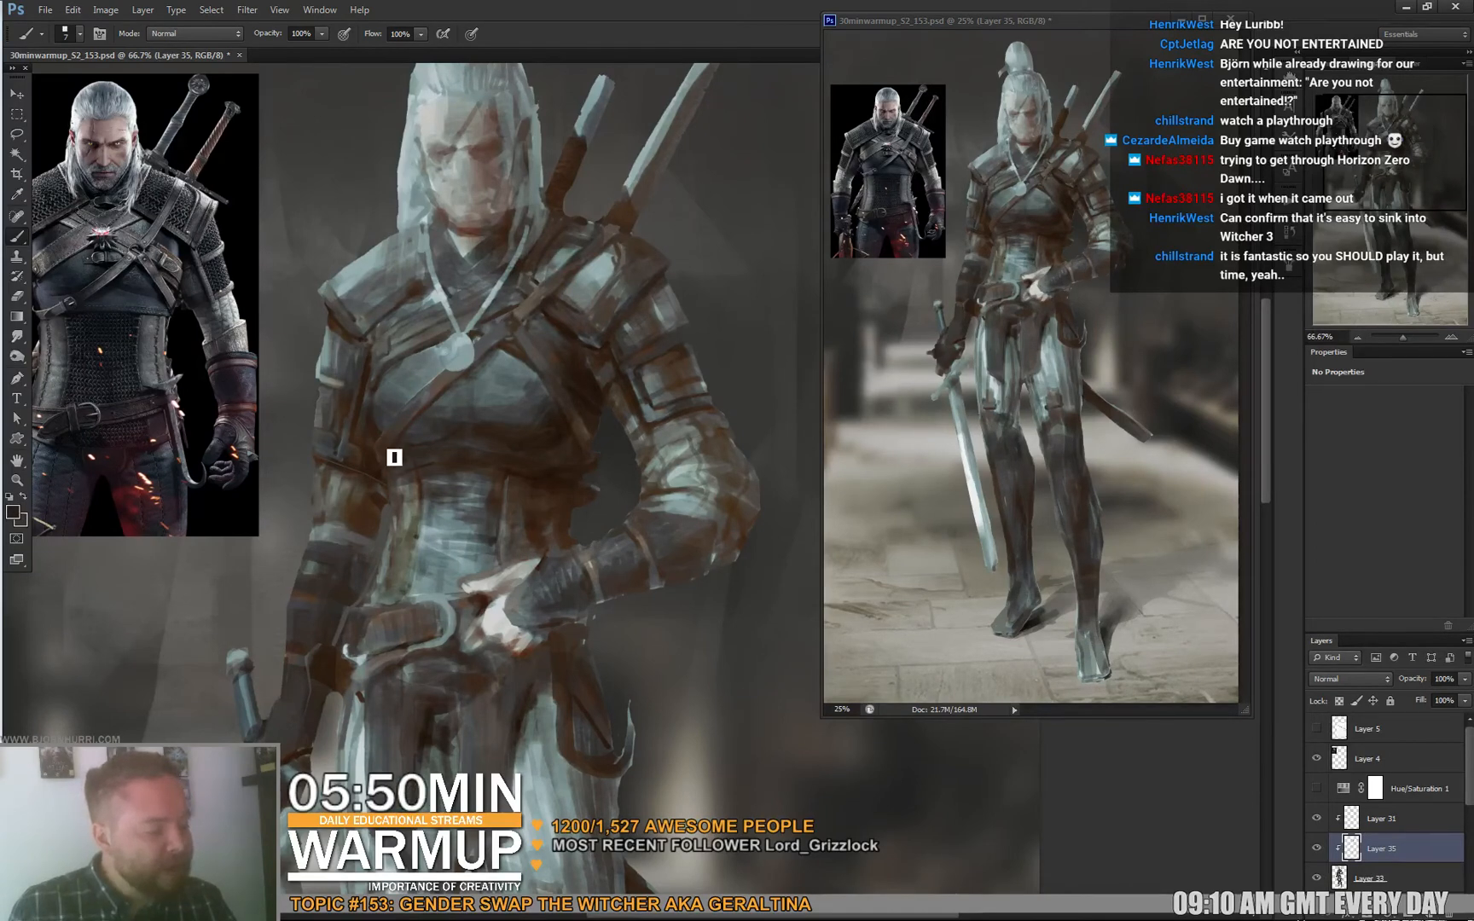
pyautogui.keyDown('alt'); pyautogui.click(386, 438); pyautogui.keyUp('alt')
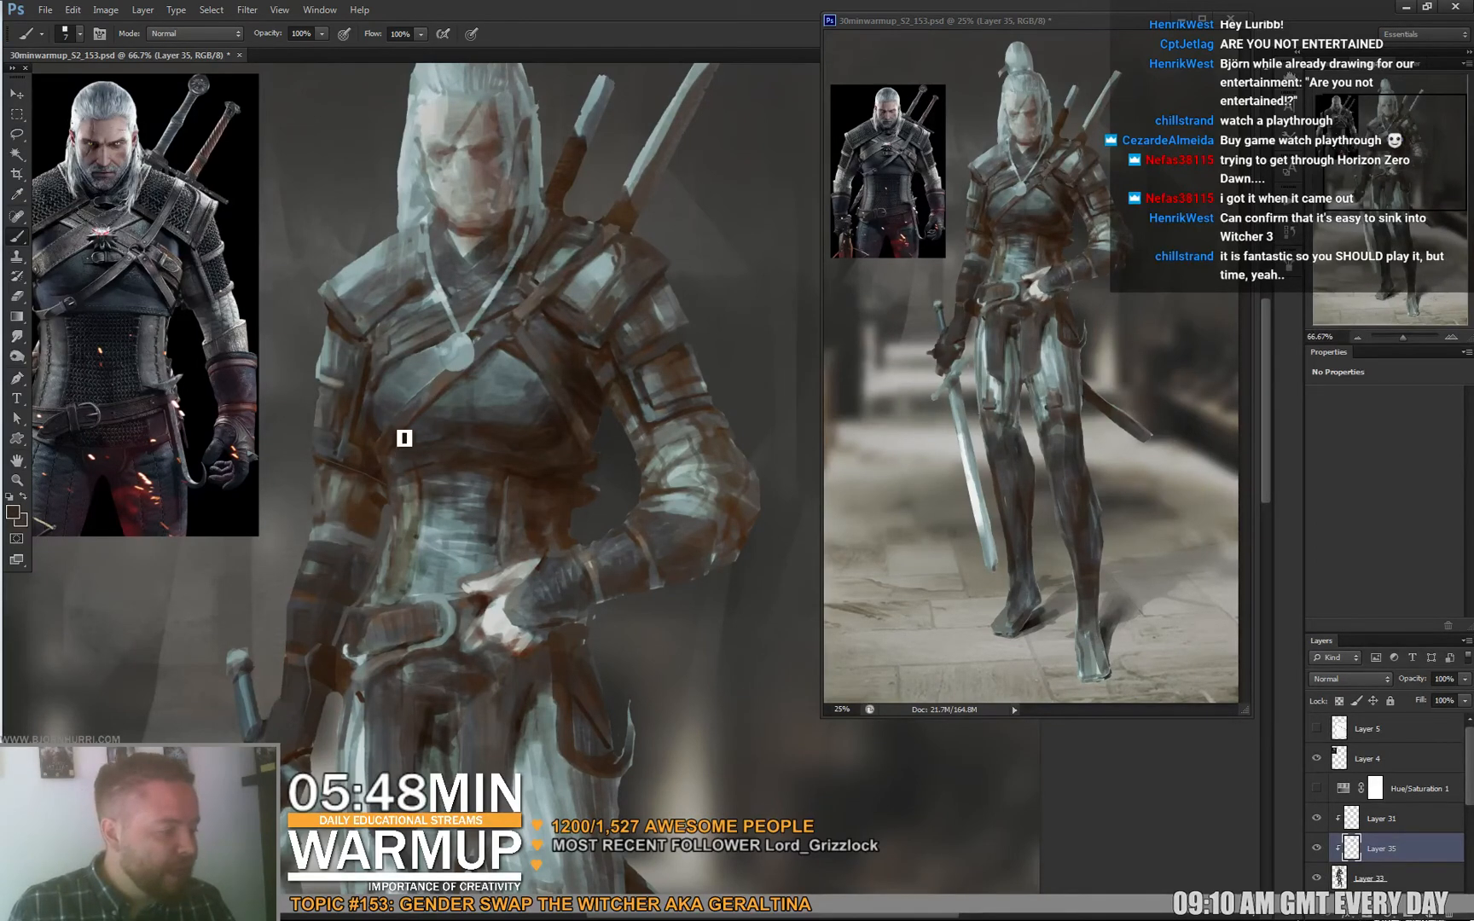
pyautogui.moveTo(394, 411); pyautogui.dragTo(379, 452)
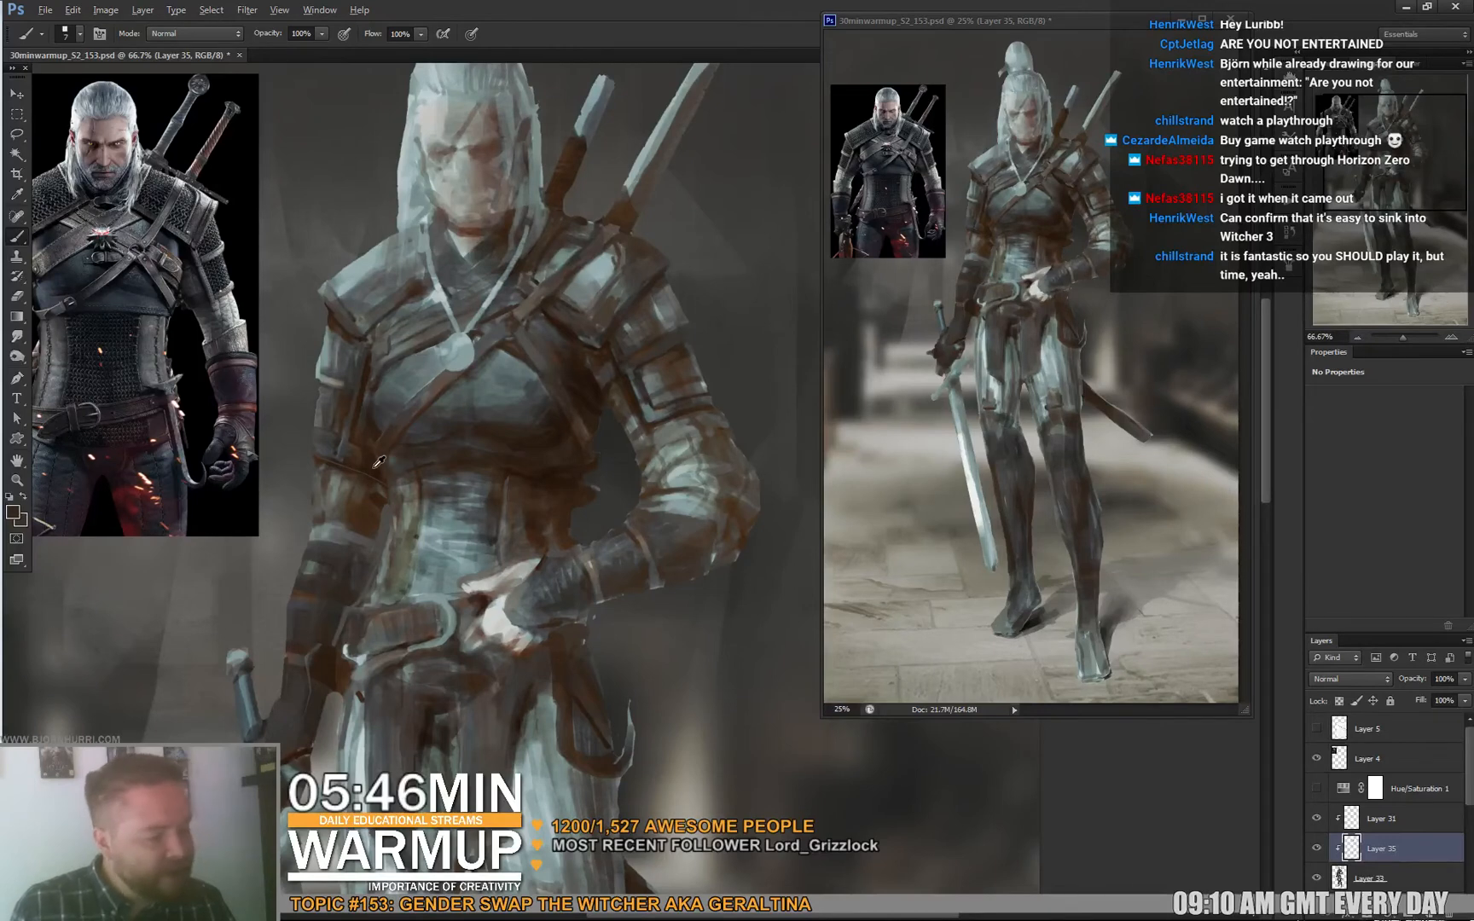
pyautogui.keyDown('alt'); pyautogui.click(379, 465); pyautogui.keyUp('alt')
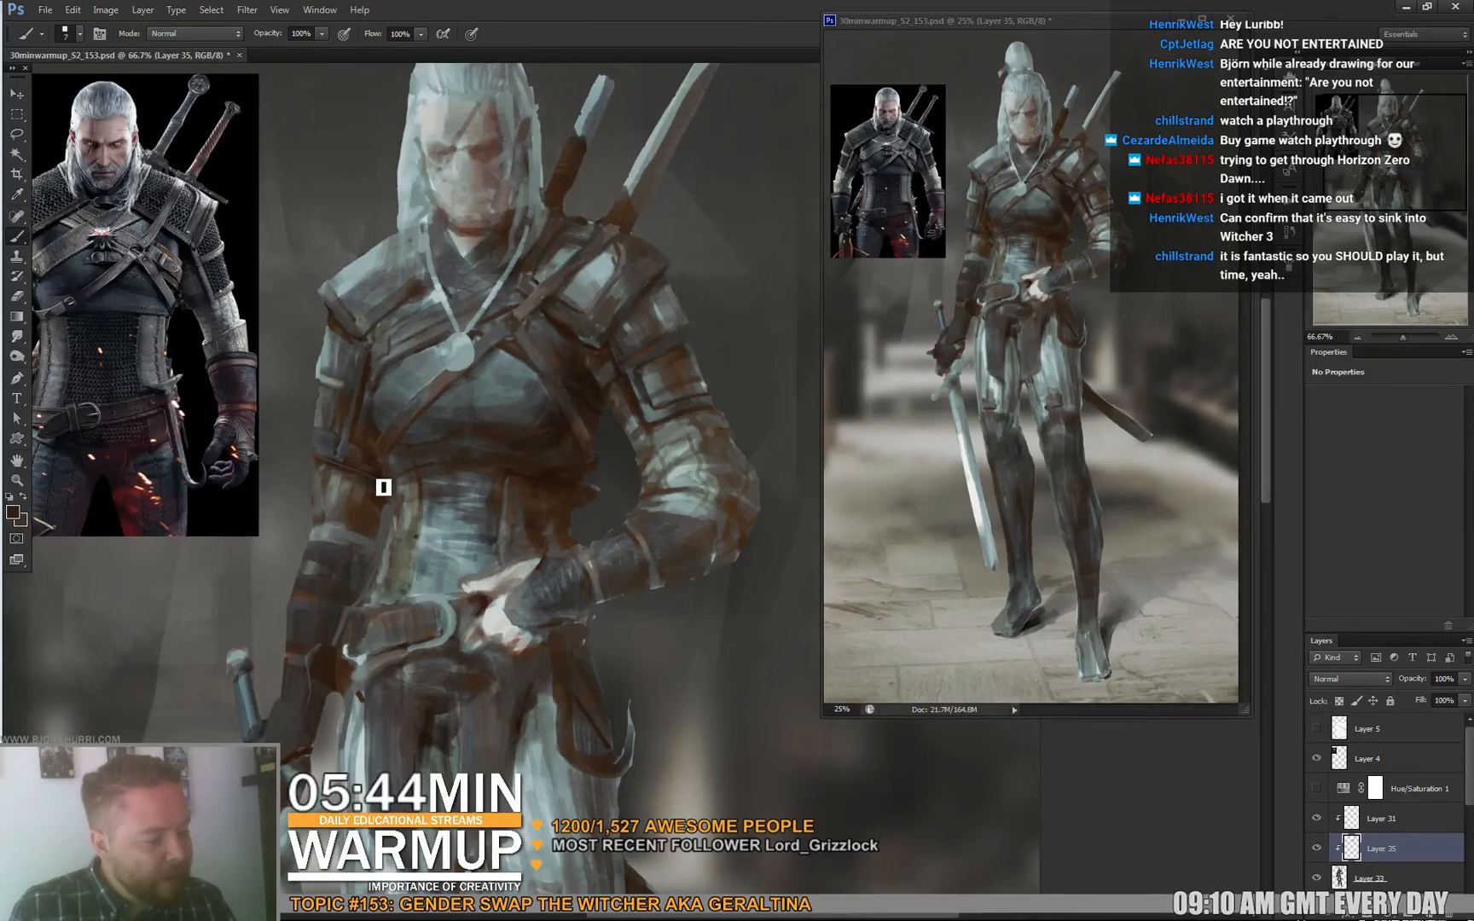
# Select Layer 33 and paint sampled dark tones between the upper arm and the torso, opposite the sword side.
pyautogui.click(1407, 884)
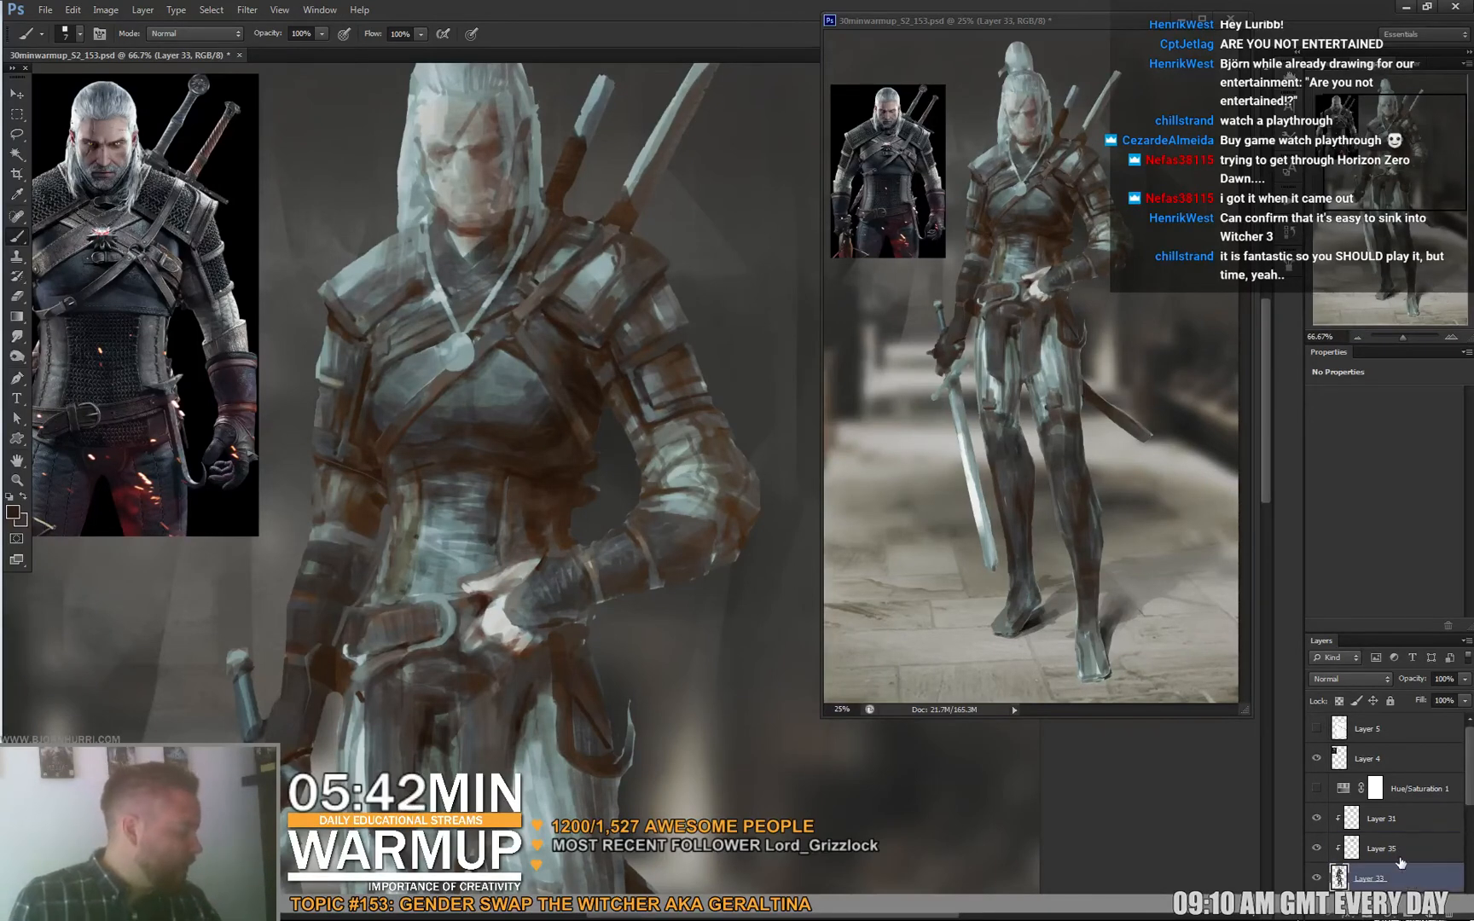
pyautogui.keyDown('alt'); pyautogui.click(333, 467); pyautogui.keyUp('alt')
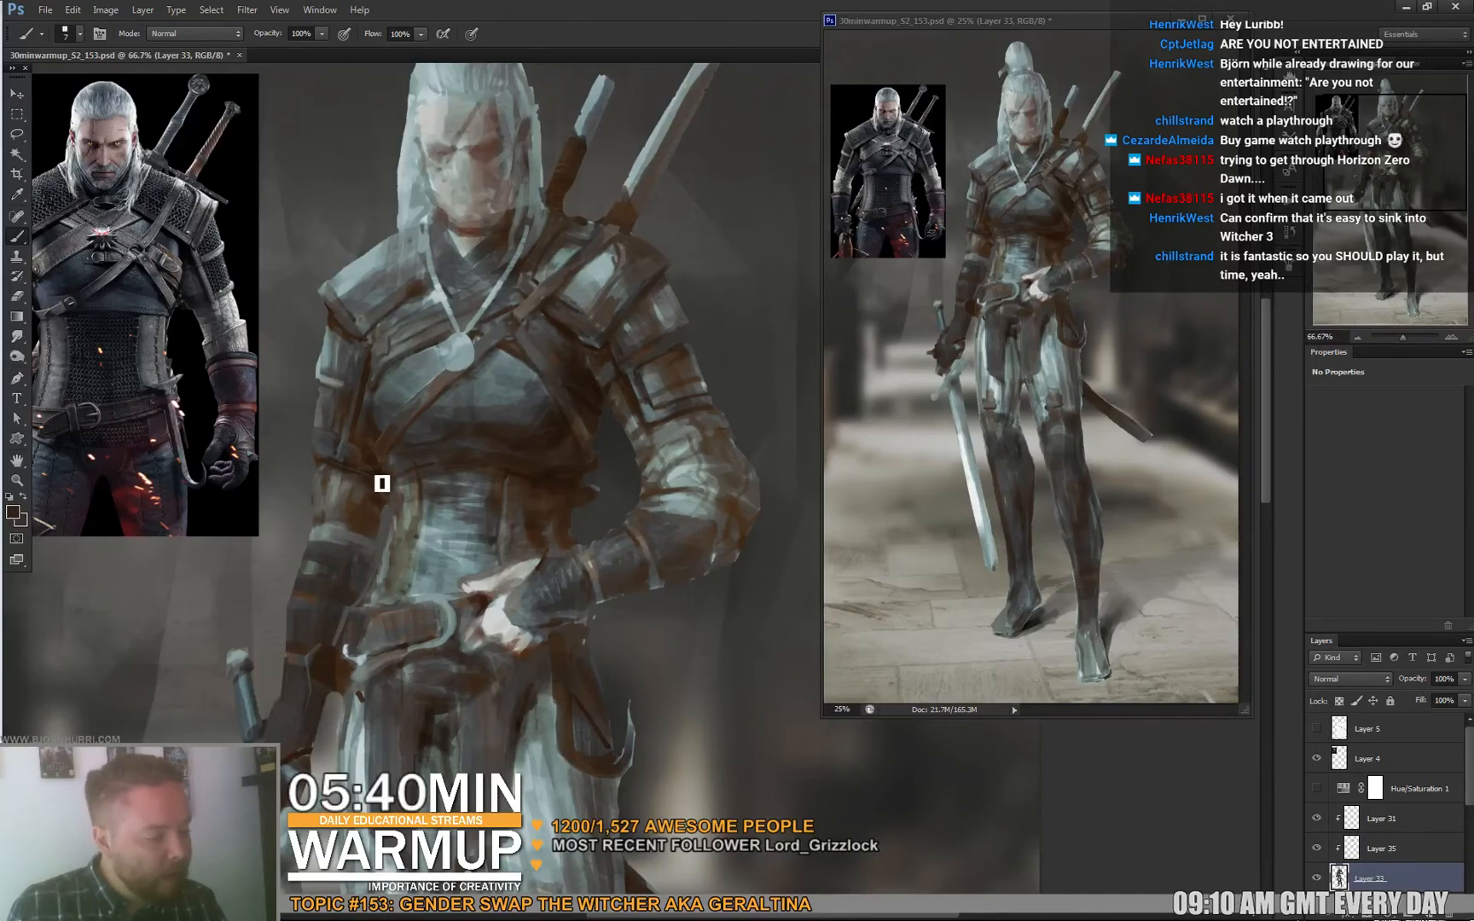
pyautogui.keyDown('alt'); pyautogui.click(358, 480); pyautogui.keyUp('alt')
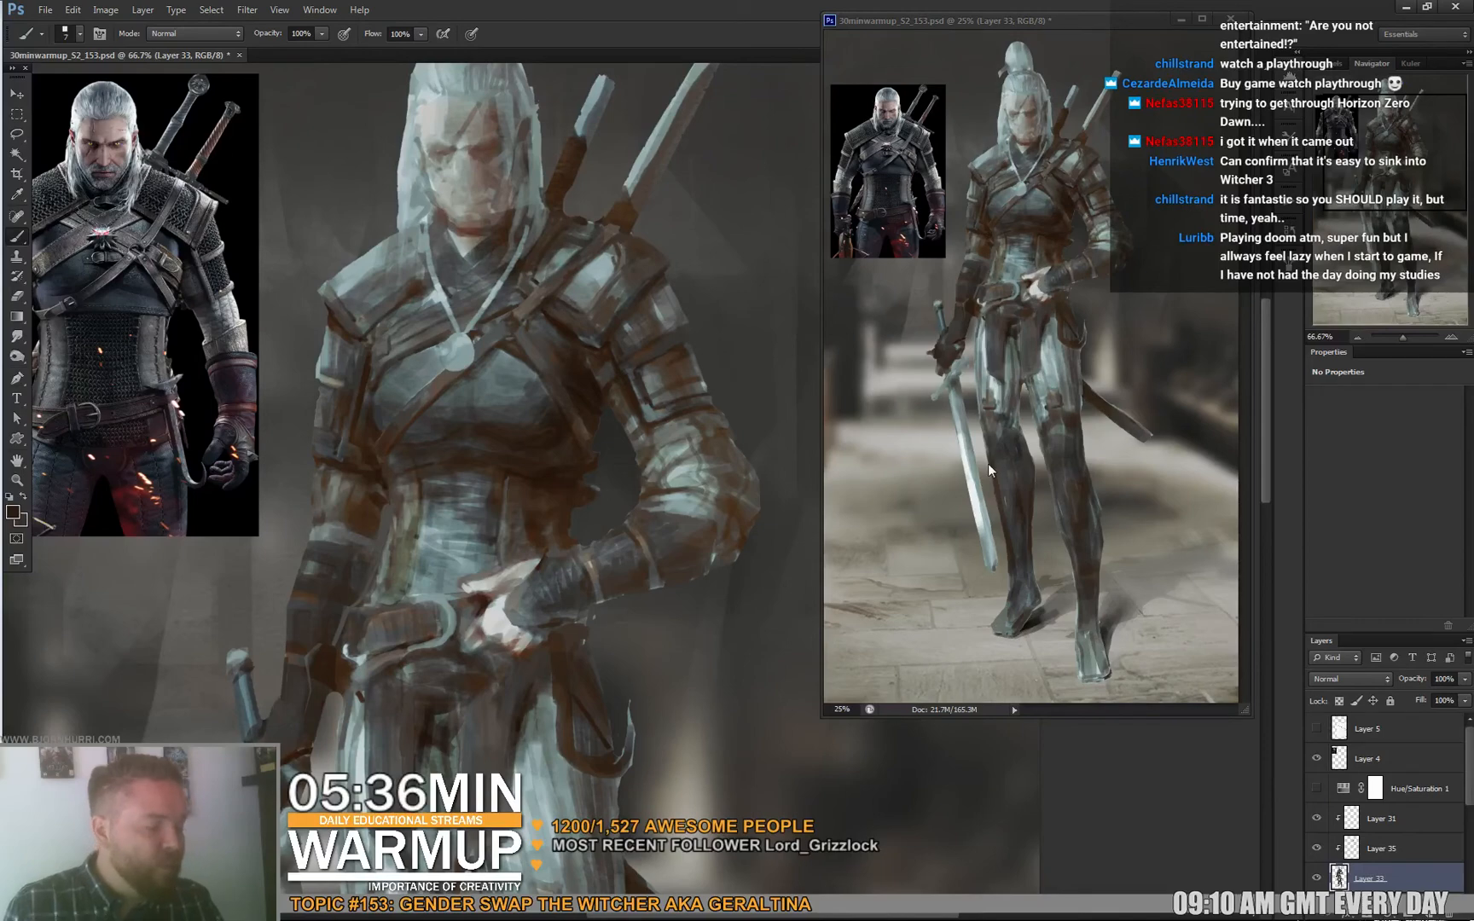
# Return to Layer 35 and refine the chest and shoulder armour opposite the sword side with sampled tones and a small brush.
pyautogui.click(1394, 840)
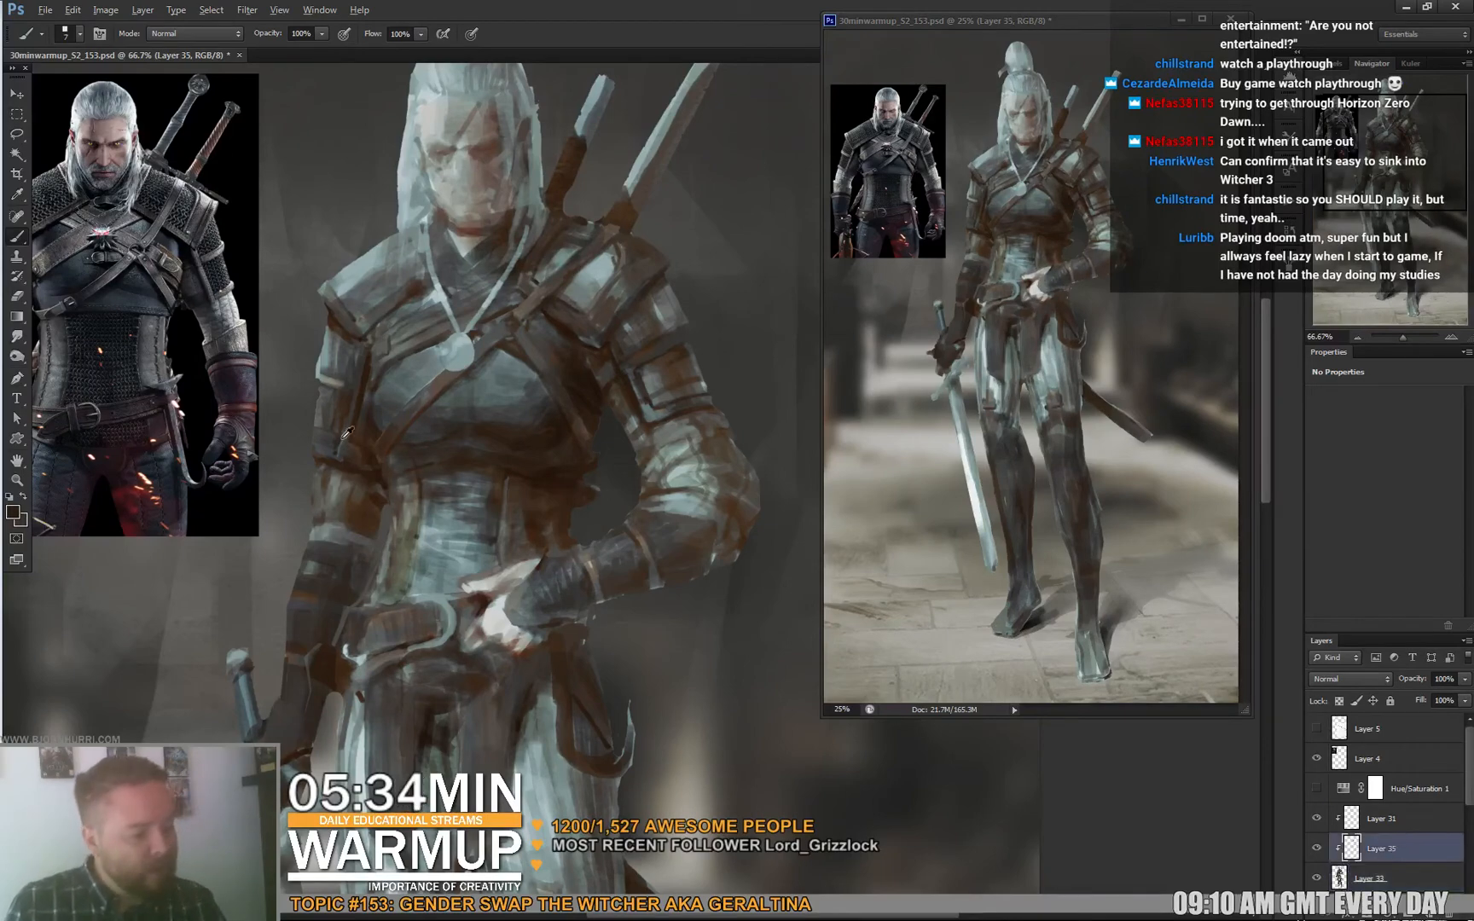
pyautogui.keyDown('alt'); pyautogui.click(332, 474); pyautogui.keyUp('alt')
pyautogui.moveTo(439, 410); pyautogui.dragTo(572, 395)
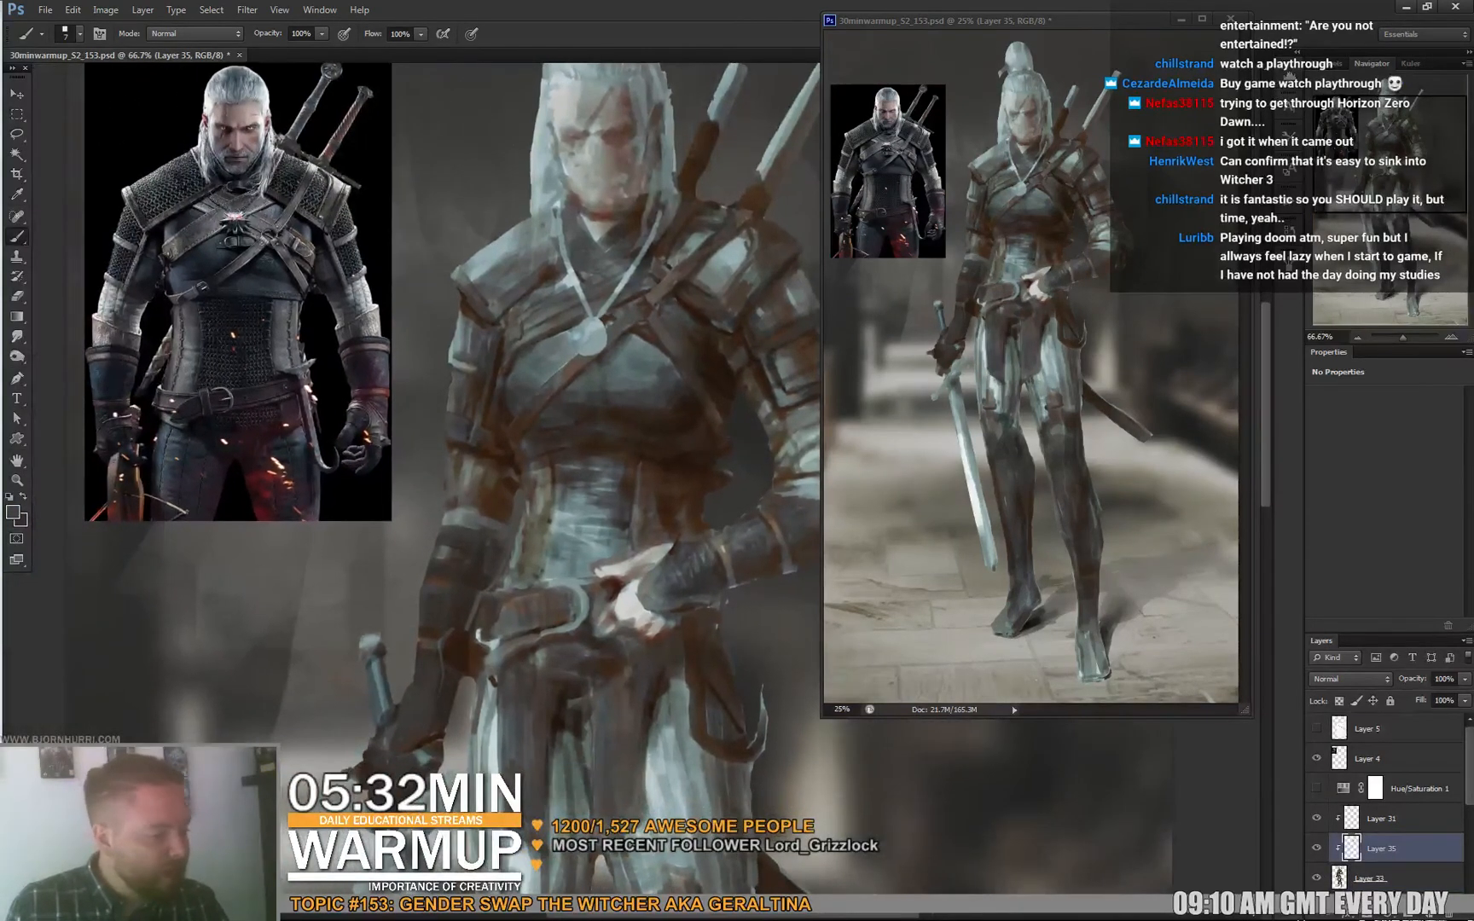
pyautogui.press('[')
pyautogui.press('[')
pyautogui.press('[')
pyautogui.press('[')
pyautogui.press('[')
pyautogui.press('[')
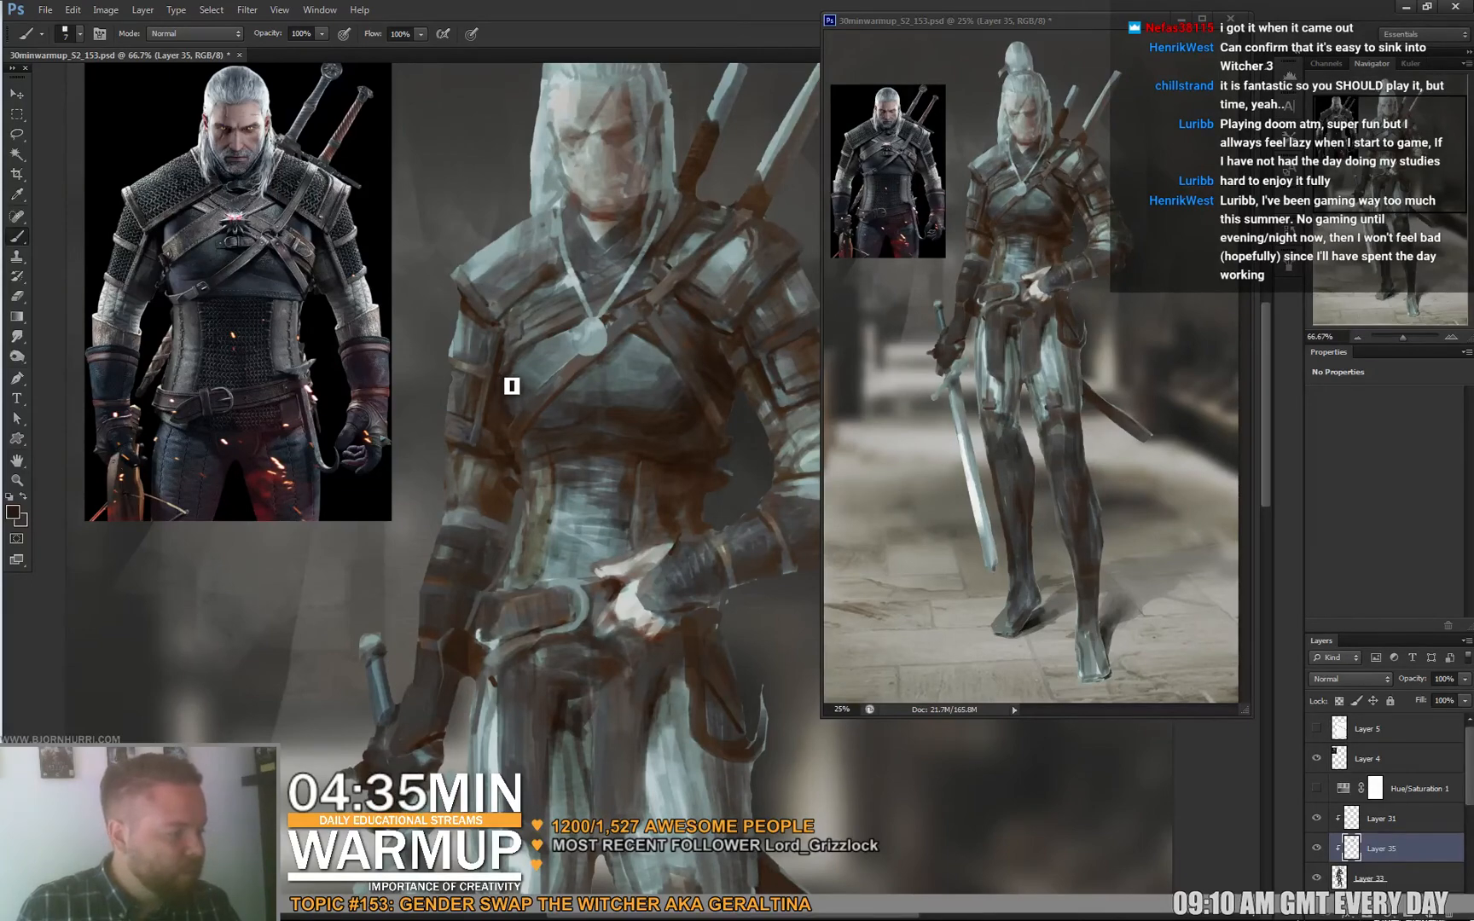
# Refine the upper arm and outer shoulder plate above the sword-holding hand on Layer 35 with sampled dark and grey tones.
pyautogui.moveTo(499, 371); pyautogui.dragTo(495, 378)
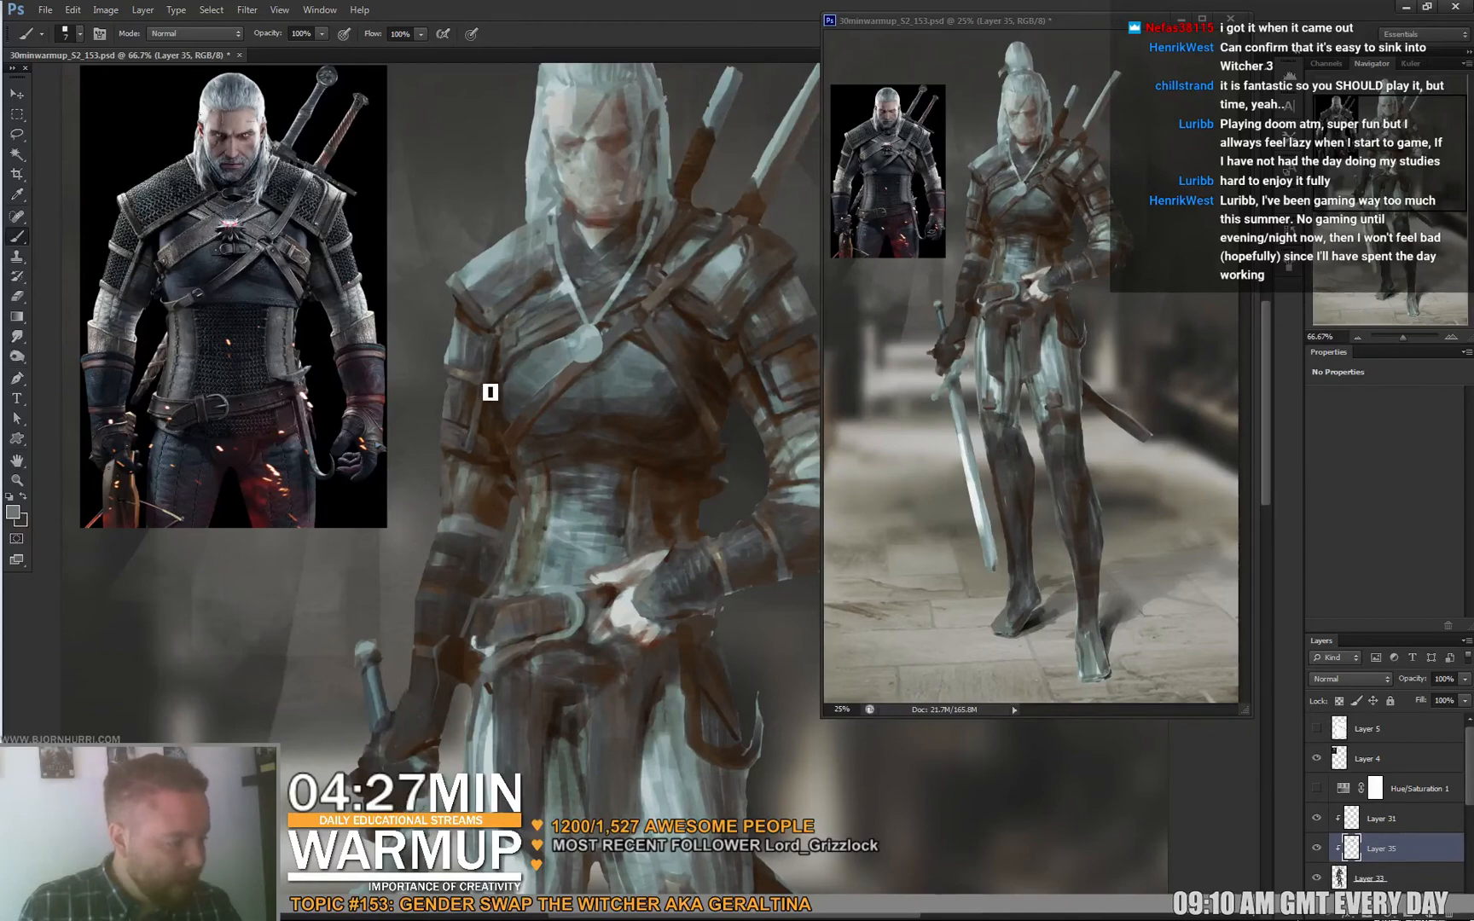
pyautogui.keyDown('alt'); pyautogui.click(491, 365); pyautogui.keyUp('alt')
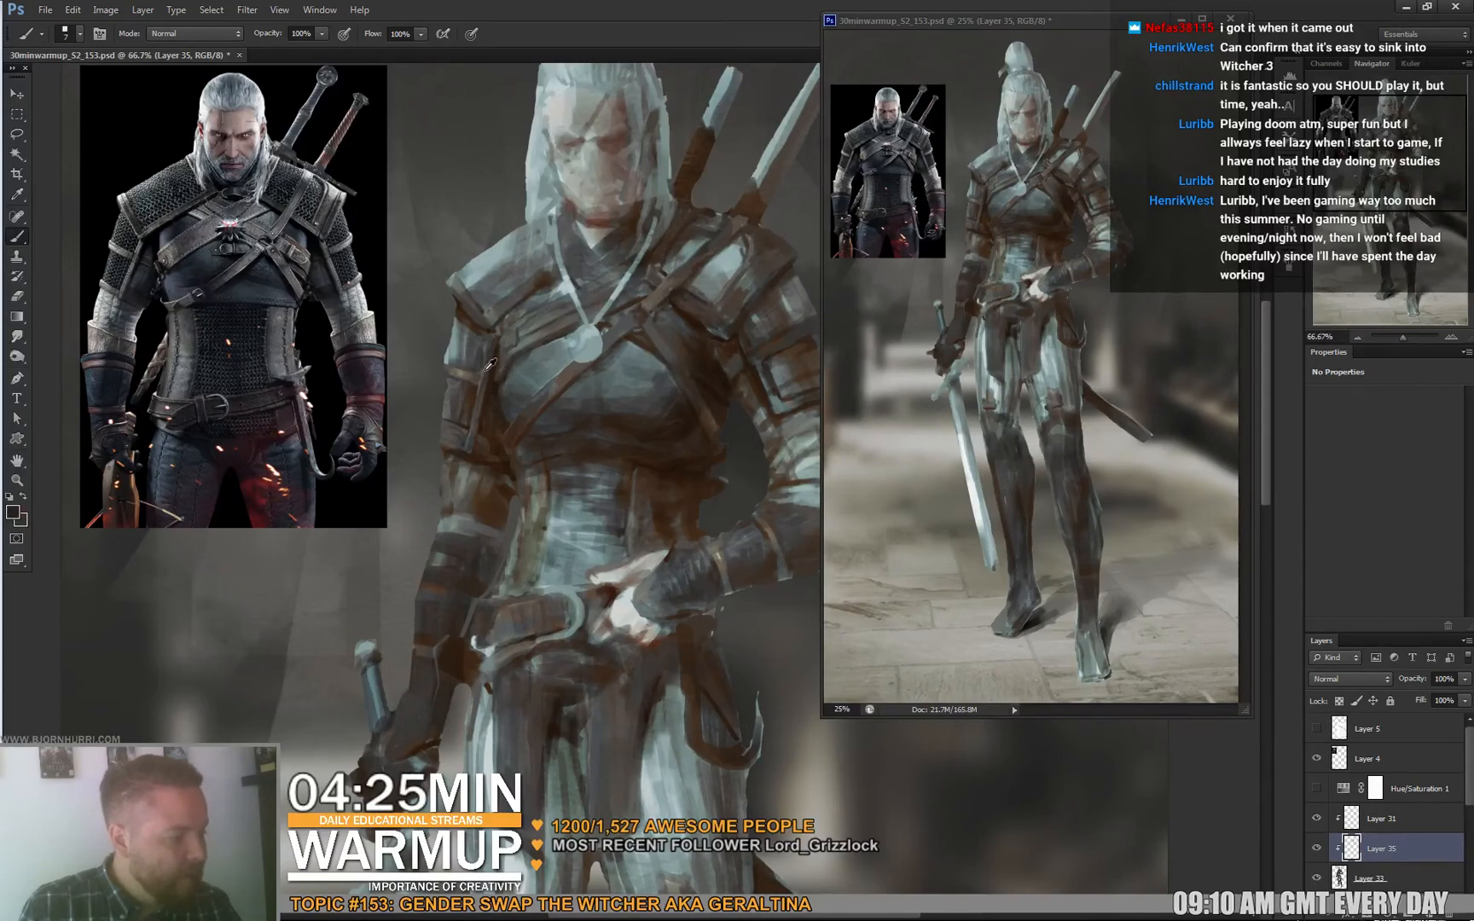
pyautogui.moveTo(734, 415); pyautogui.dragTo(688, 408)
pyautogui.keyDown('alt'); pyautogui.click(416, 288); pyautogui.keyUp('alt')
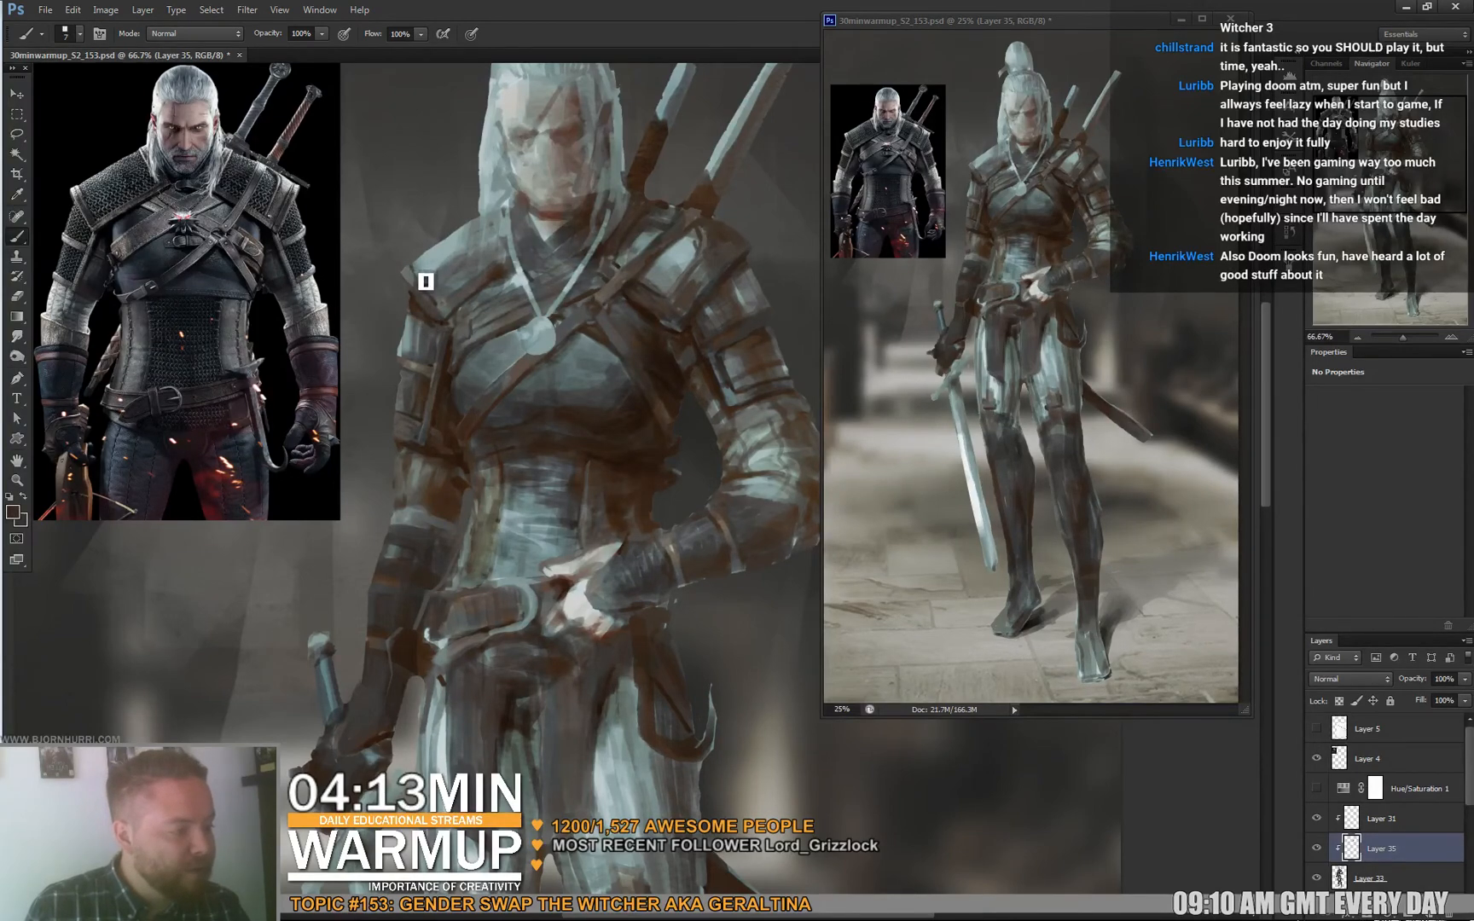
# Enlarge the brush to 16 px and paint the outer face of the same shoulder plate with sampled tones.
pyautogui.scroll(1, 465, 256)
pyautogui.rightClick(493, 273)
pyautogui.click(506, 308)
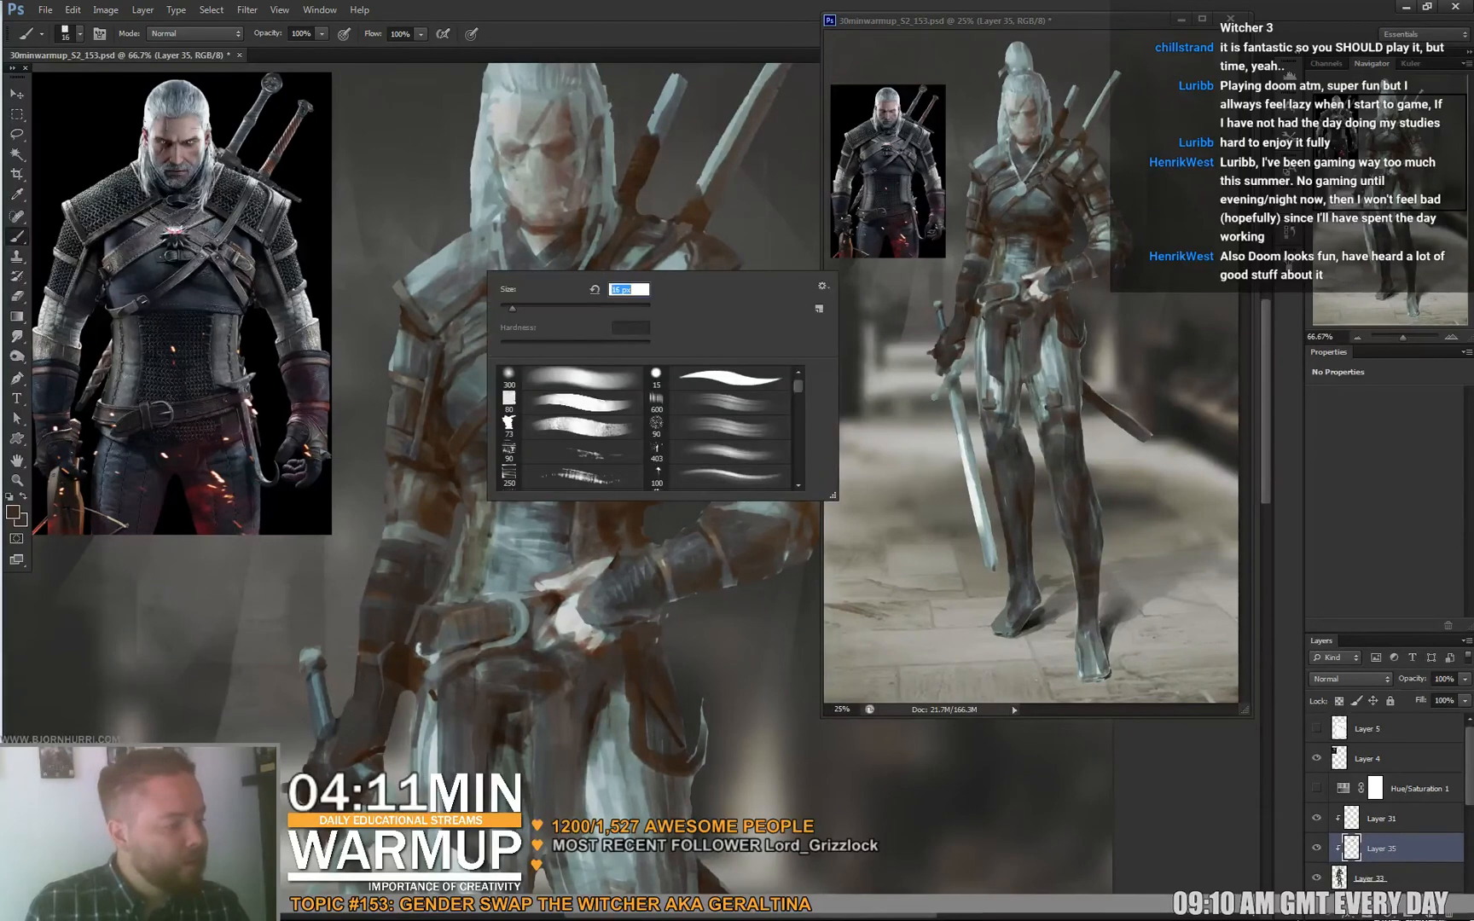
pyautogui.click(418, 308)
pyautogui.keyDown('alt'); pyautogui.click(408, 297); pyautogui.keyUp('alt')
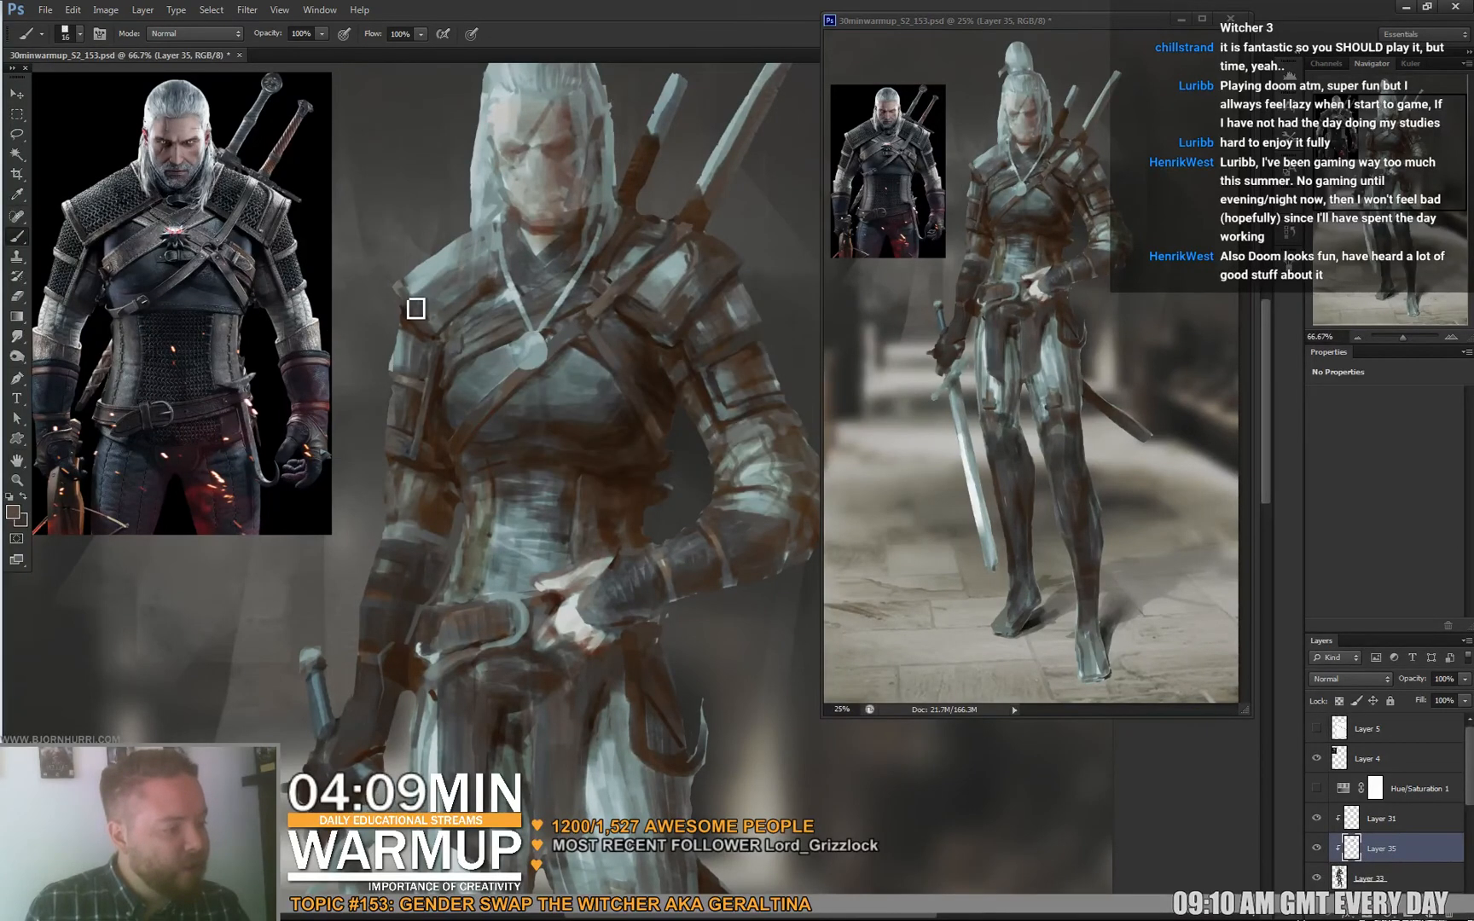
# Reduce the brush to 10 px, then 7 px, and refine the shoulder plate's layered bands and inner edge with sampled tones.
pyautogui.rightClick(465, 317)
pyautogui.write('10')
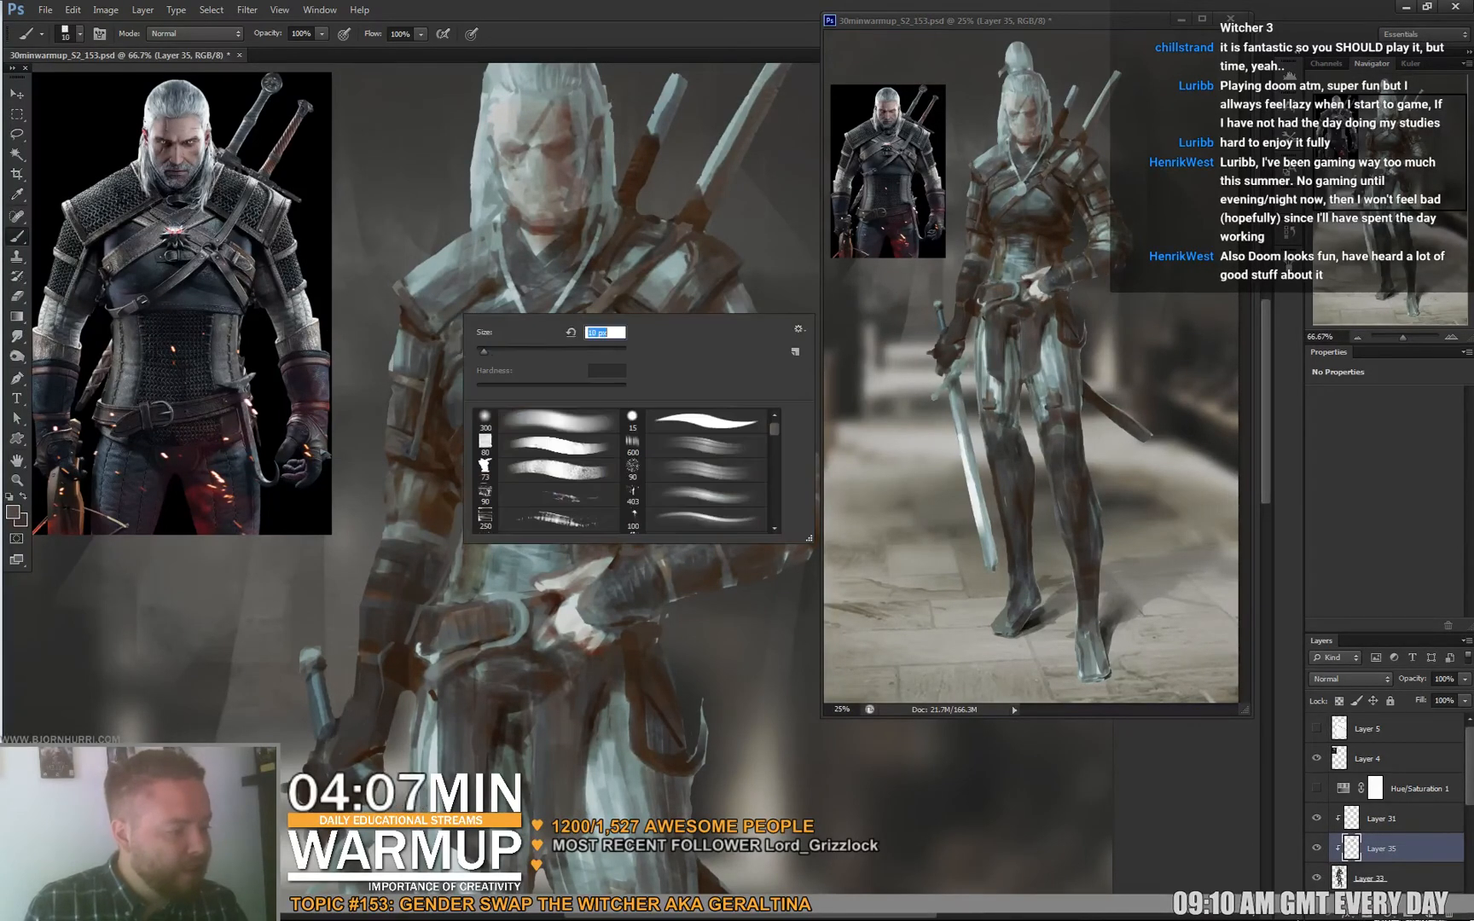
pyautogui.press('Return')
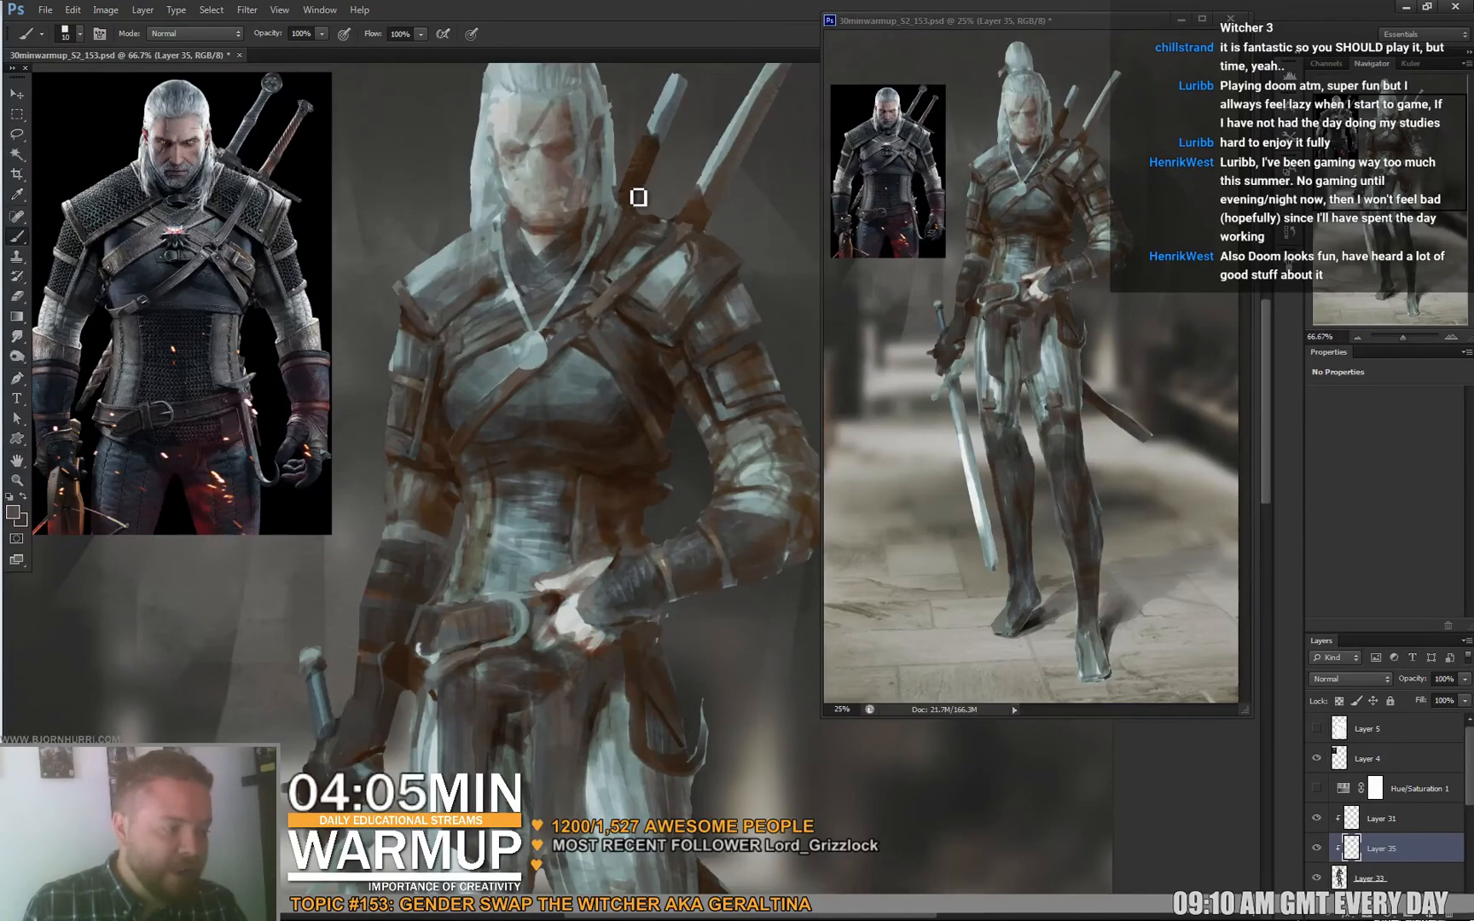
pyautogui.keyDown('alt'); pyautogui.click(435, 332); pyautogui.keyUp('alt')
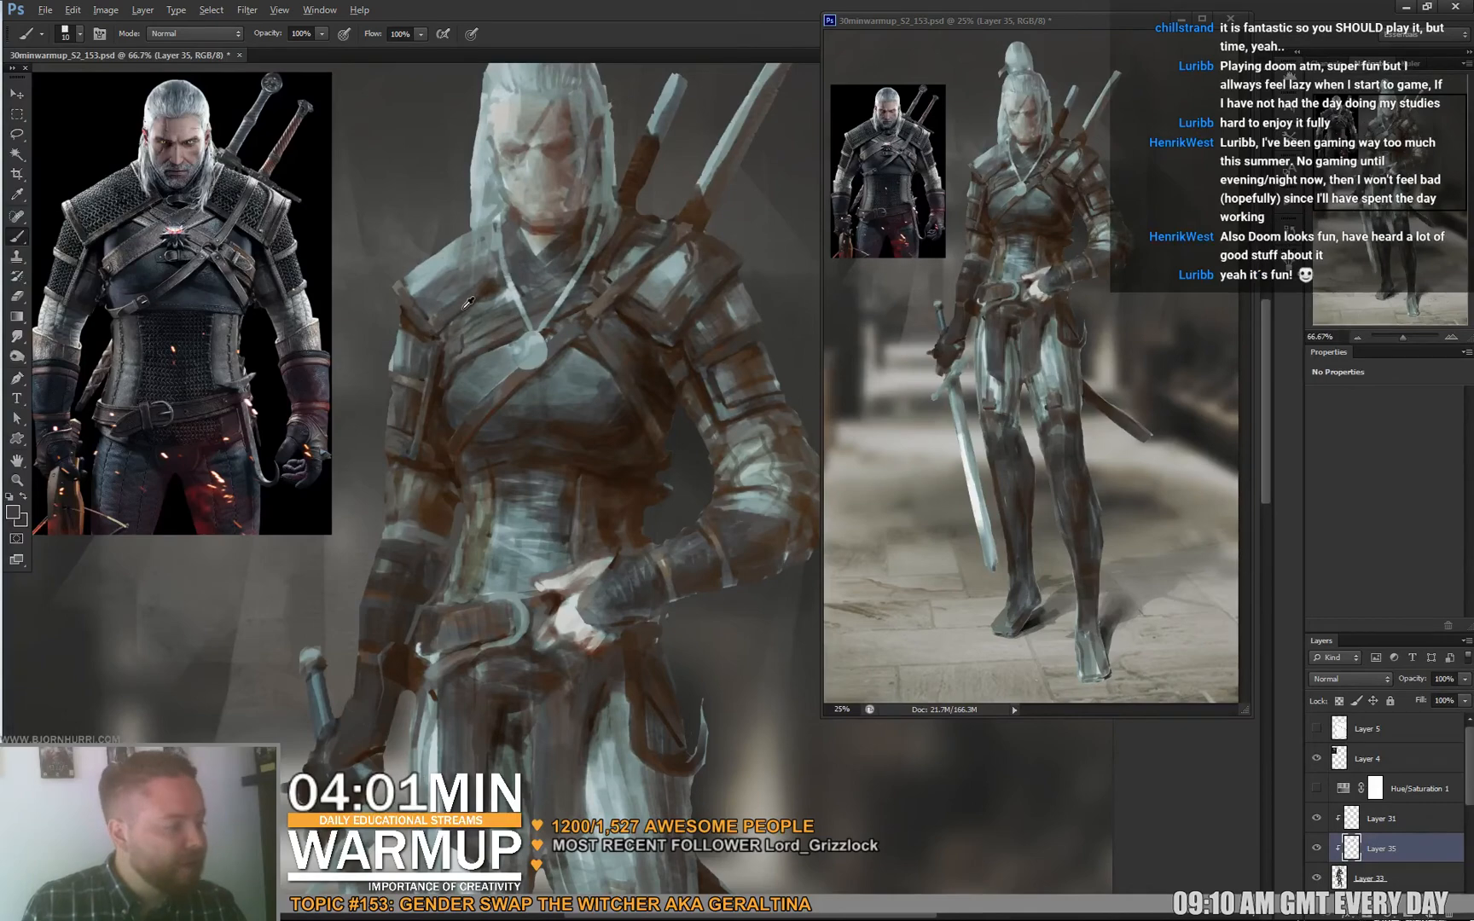
pyautogui.rightClick(502, 296)
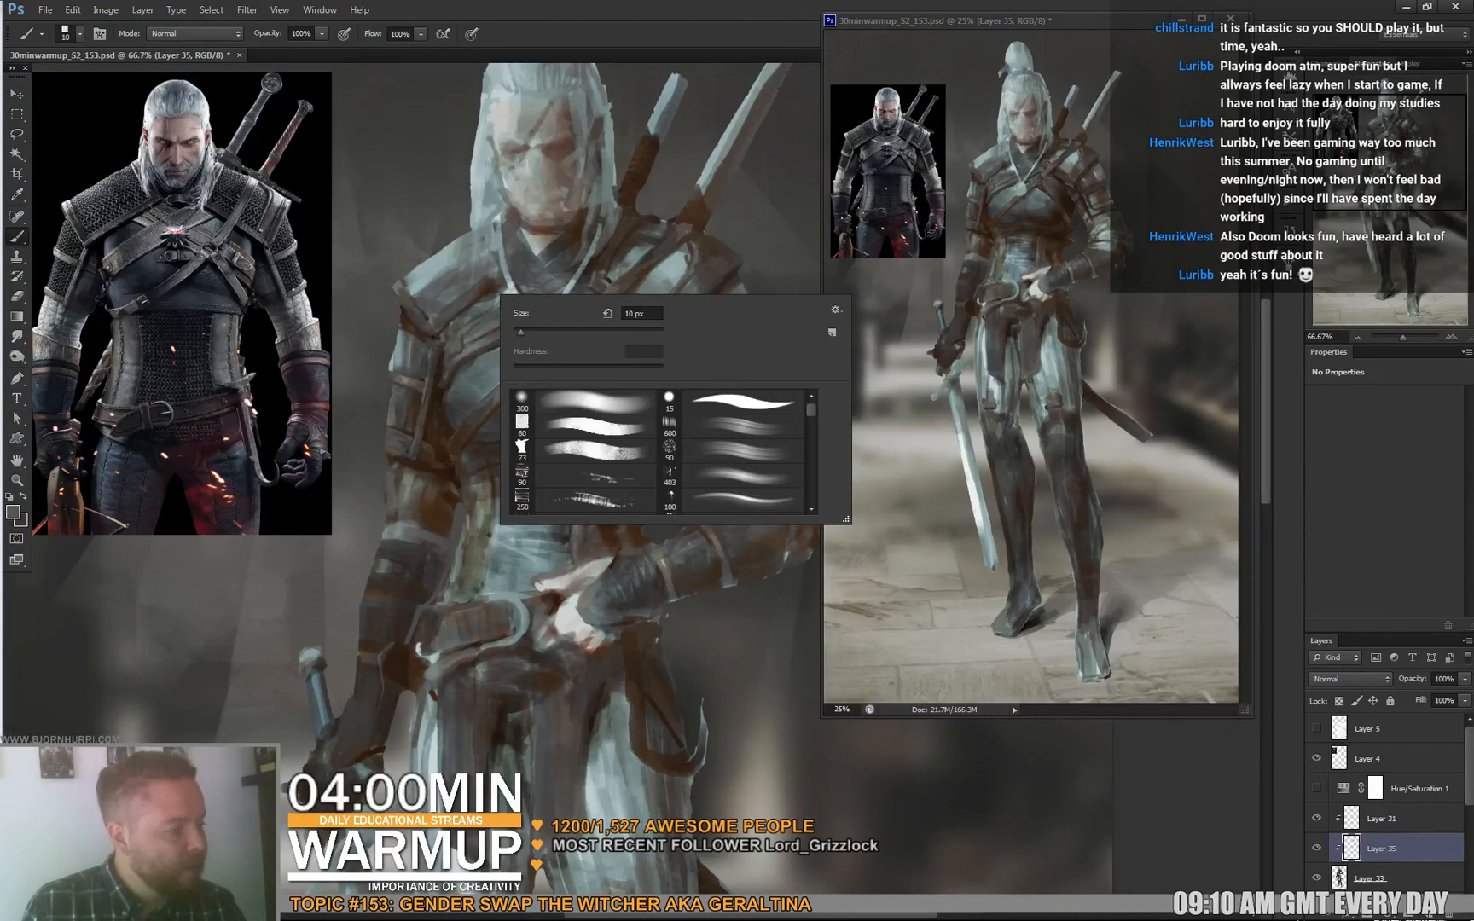
pyautogui.keyDown('alt'); pyautogui.click(435, 321); pyautogui.keyUp('alt')
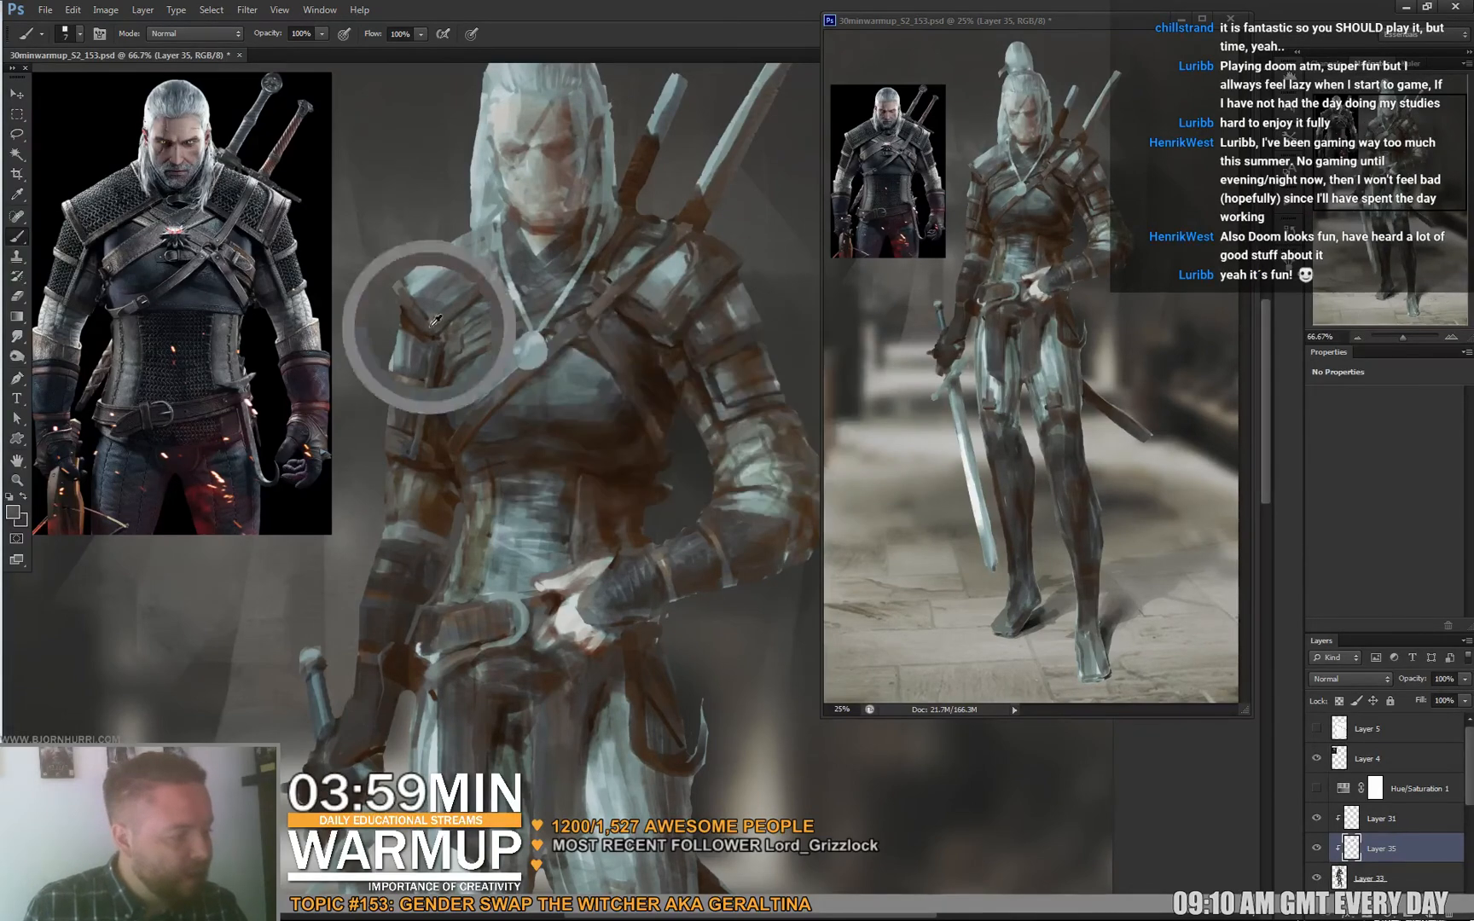
pyautogui.keyDown('alt'); pyautogui.click(485, 292); pyautogui.keyUp('alt')
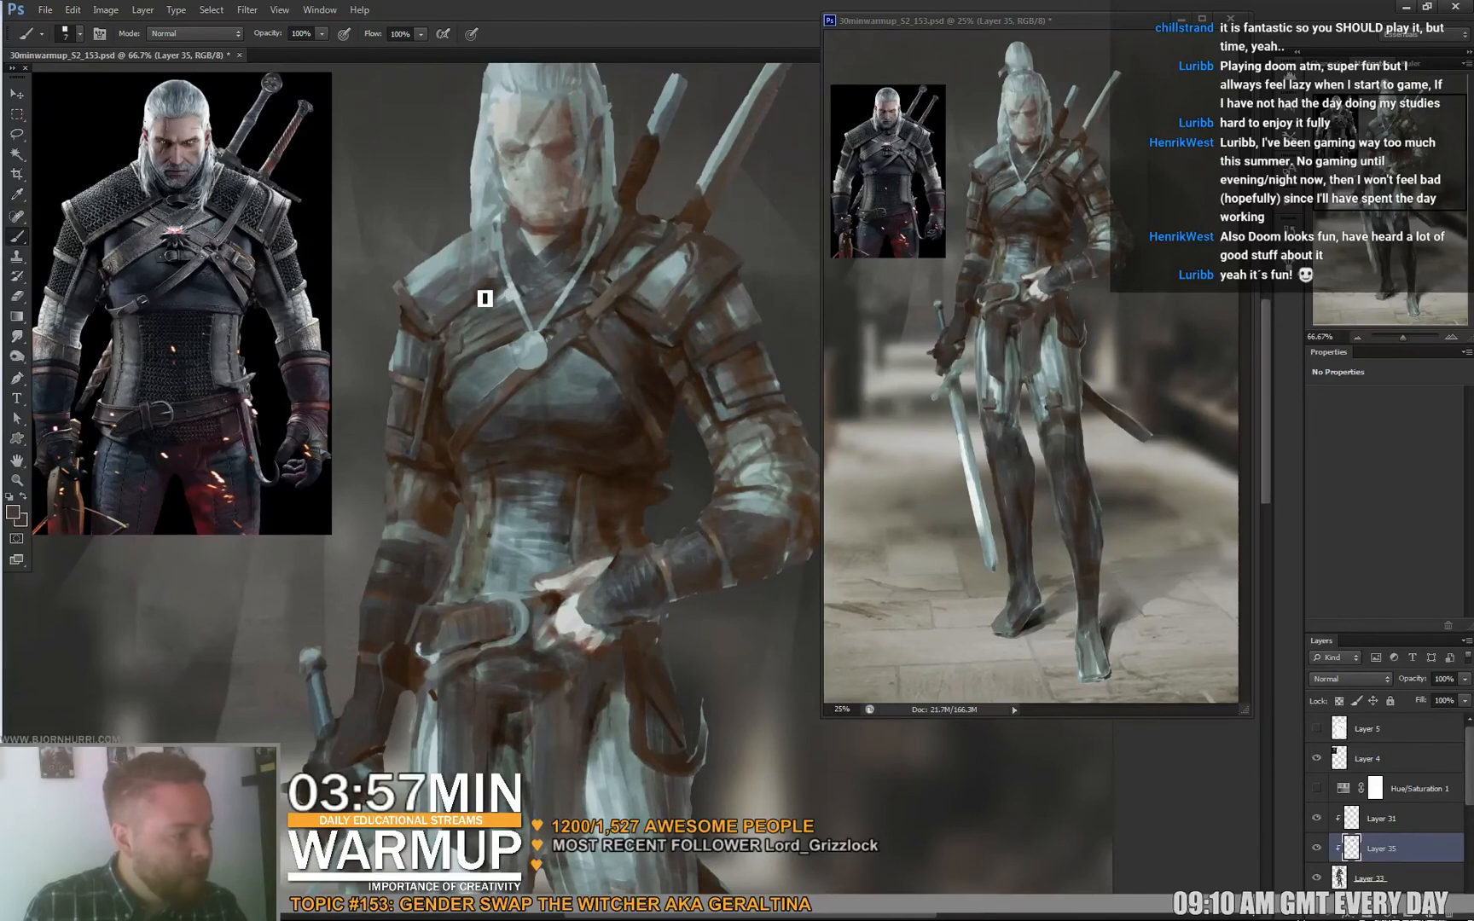
pyautogui.keyDown('alt'); pyautogui.click(437, 331); pyautogui.keyUp('alt')
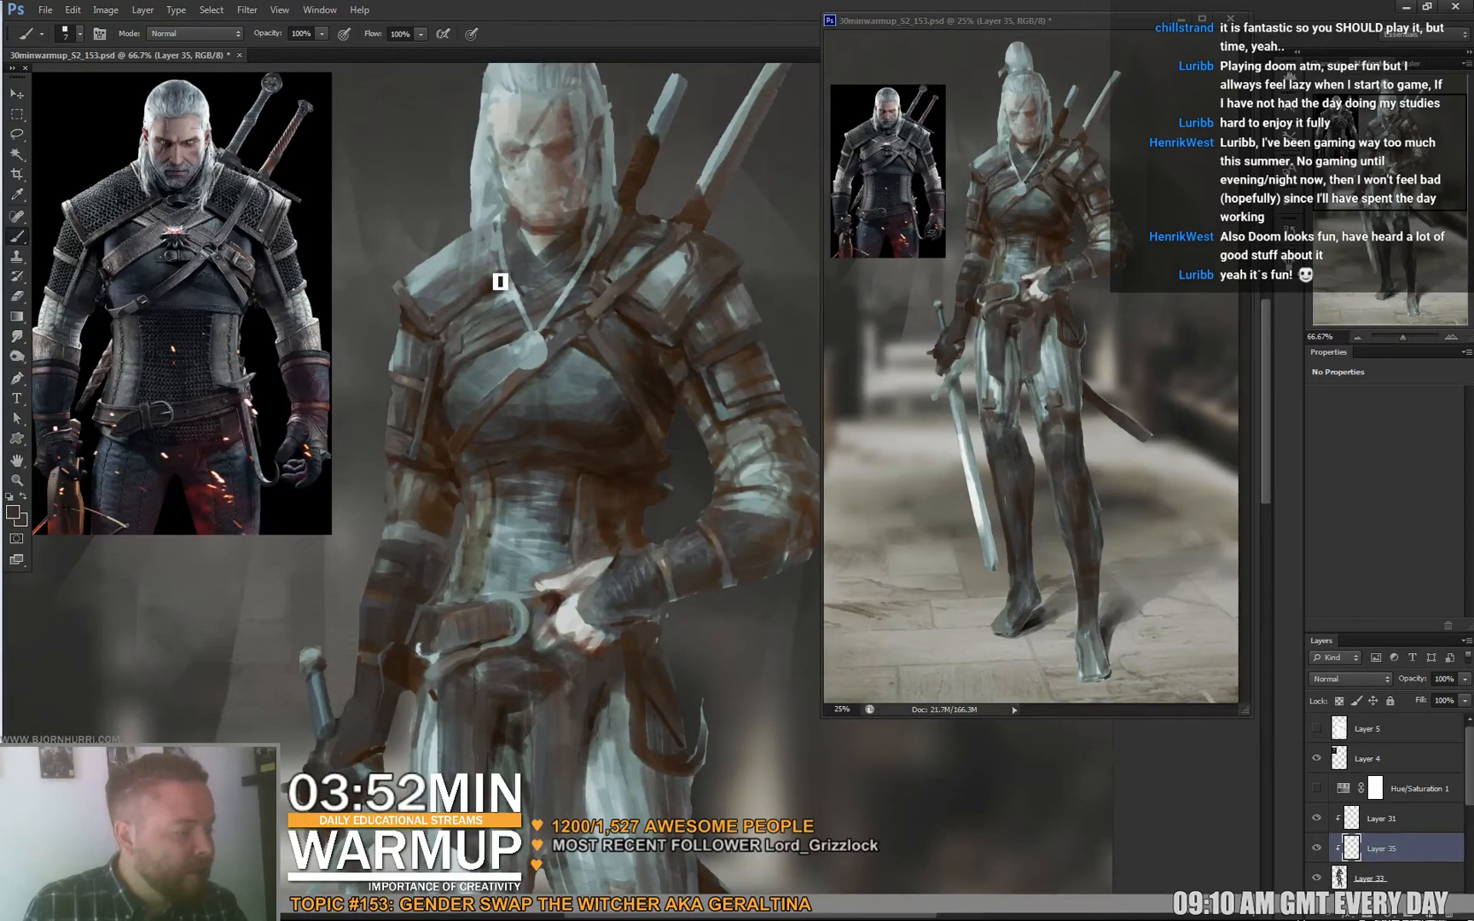
# Paint the ends of the hair strands beside the jaw, over the collar, with pale and grey tones sampled from the hair.
pyautogui.moveTo(607, 272); pyautogui.dragTo(573, 364)
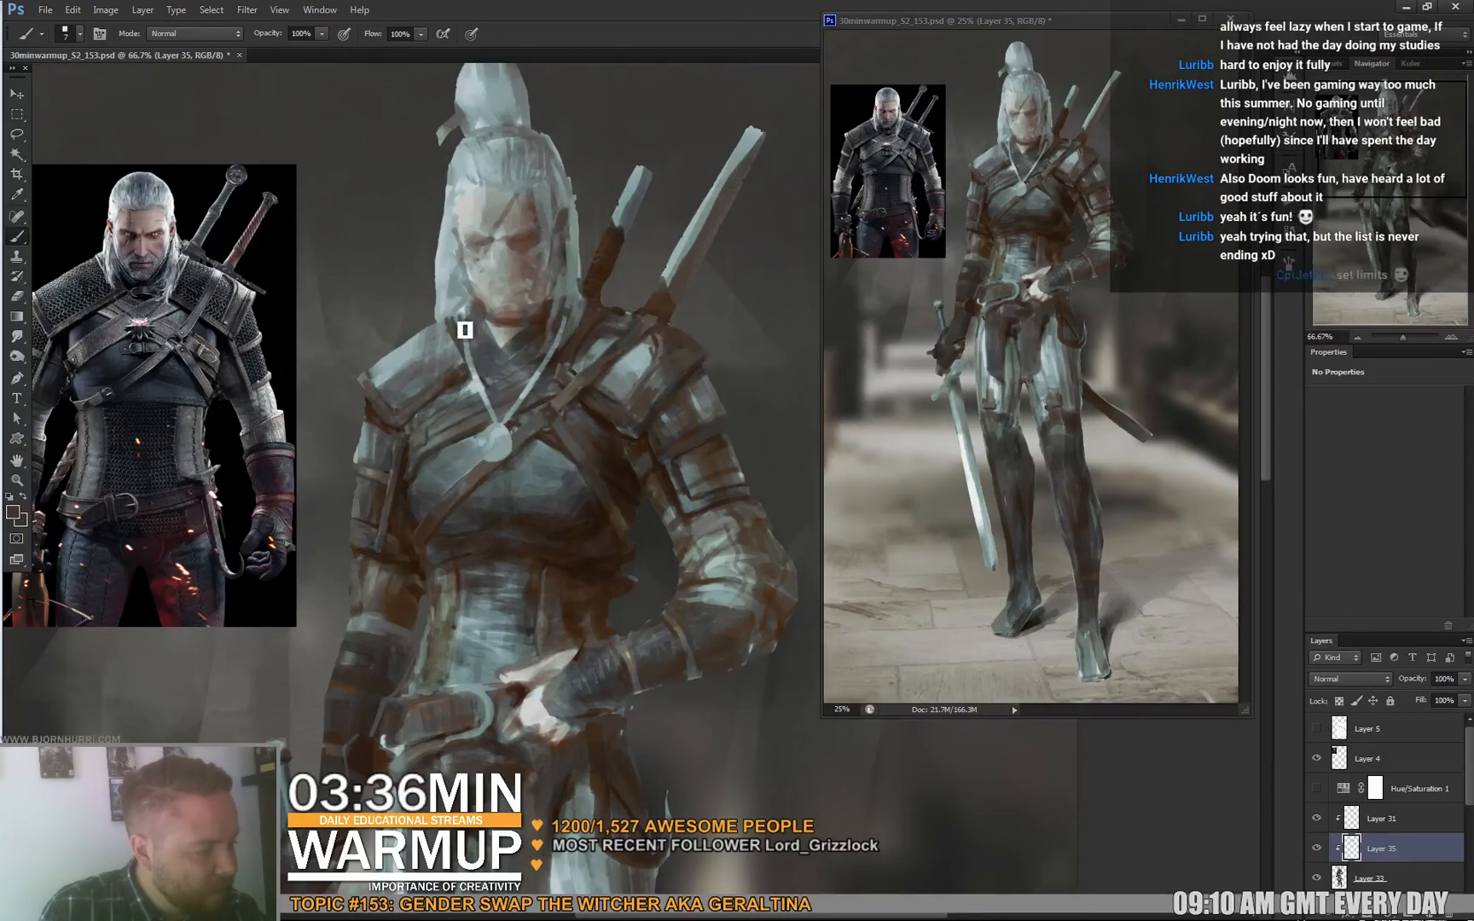
pyautogui.keyDown('alt'); pyautogui.click(458, 290); pyautogui.keyUp('alt')
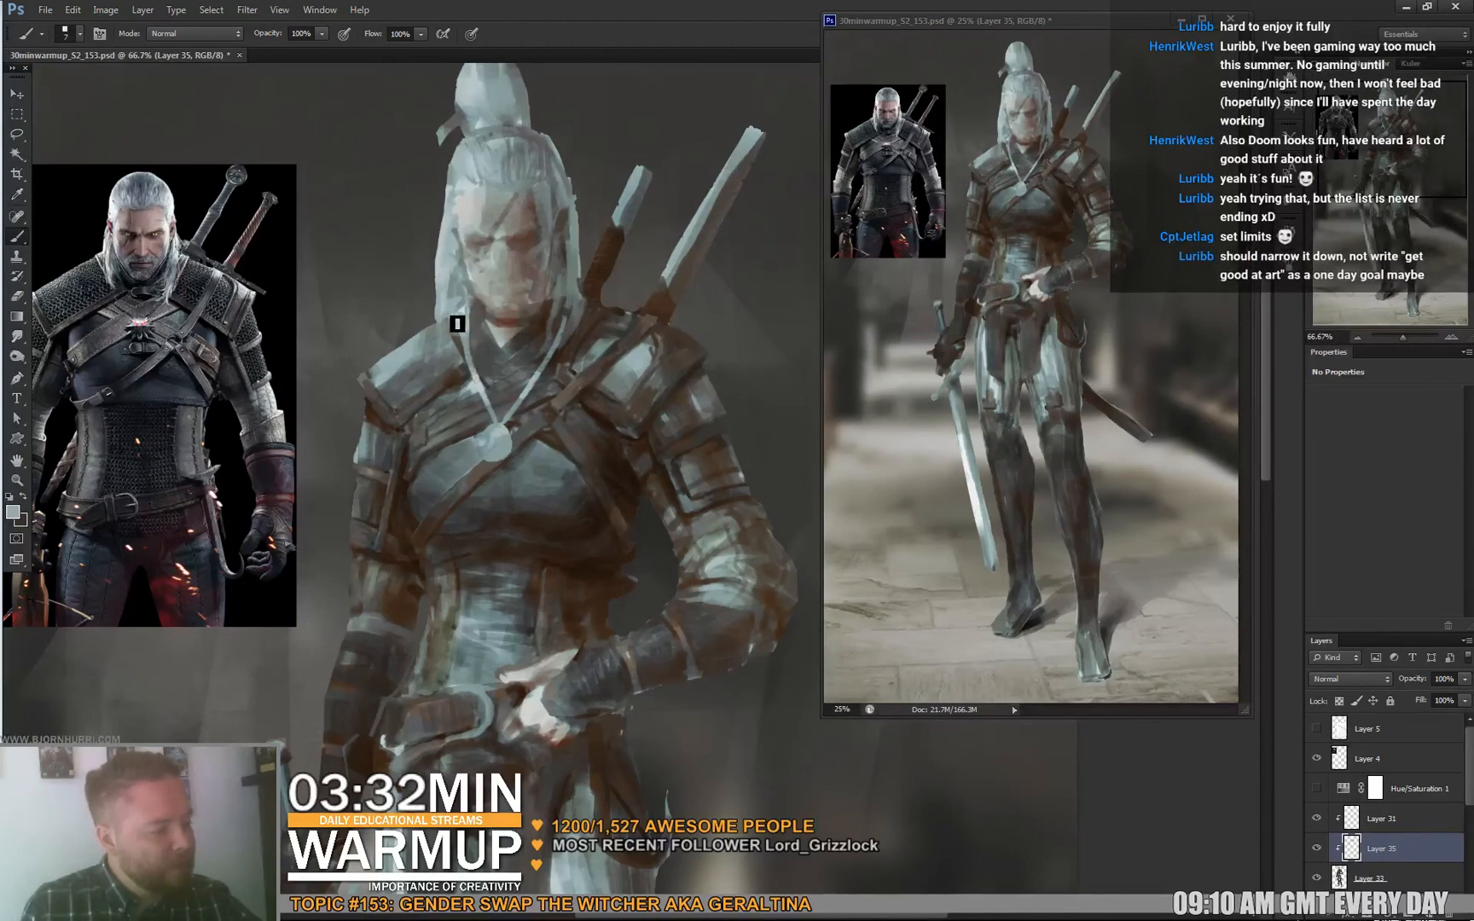
pyautogui.press('e')
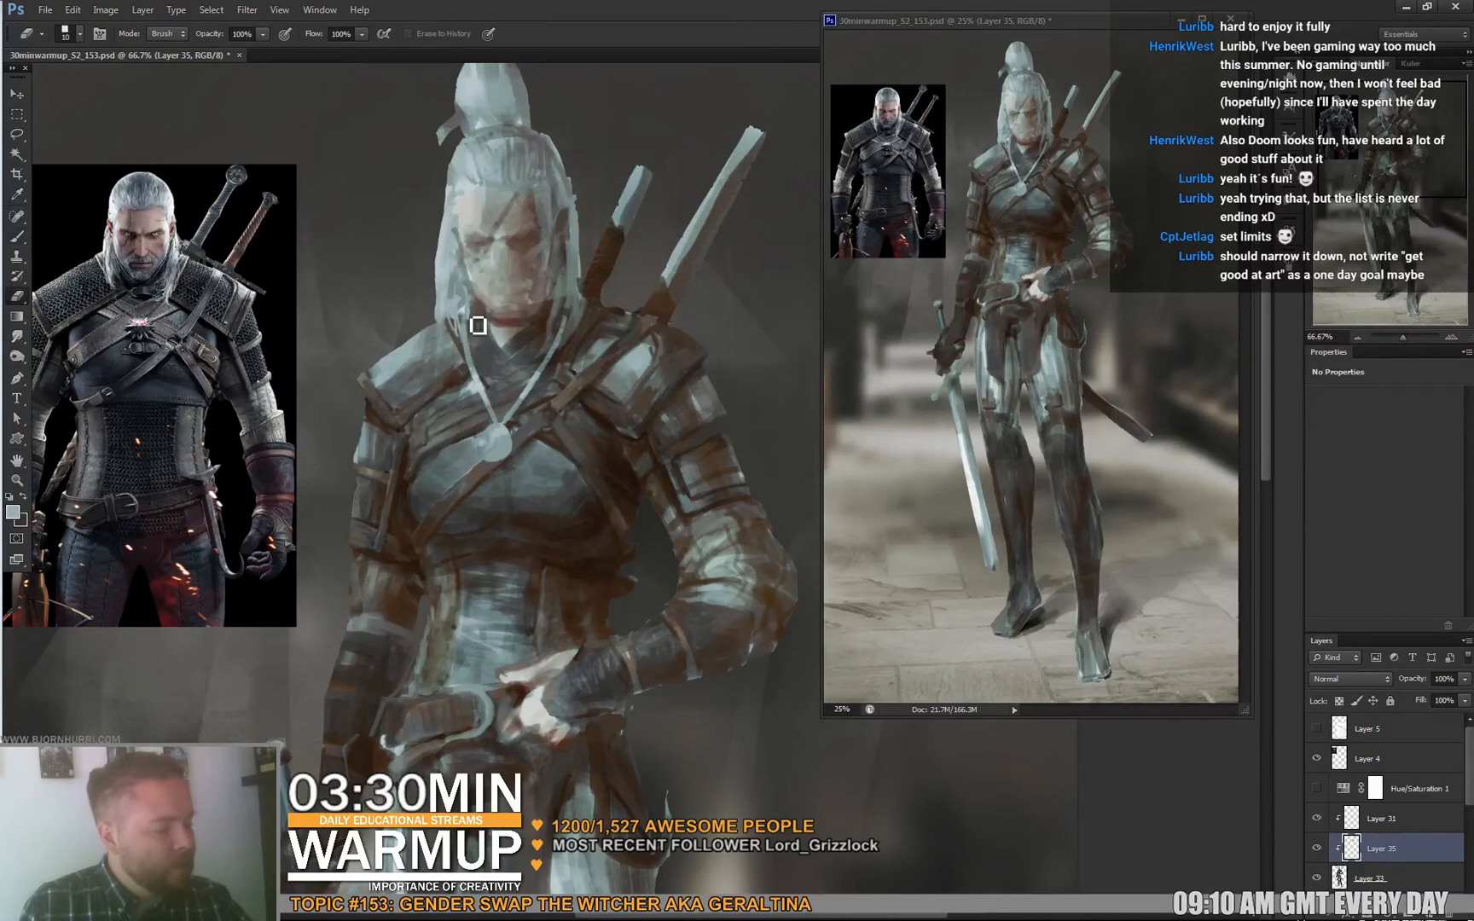
pyautogui.press('b')
pyautogui.keyDown('alt'); pyautogui.click(461, 287); pyautogui.keyUp('alt')
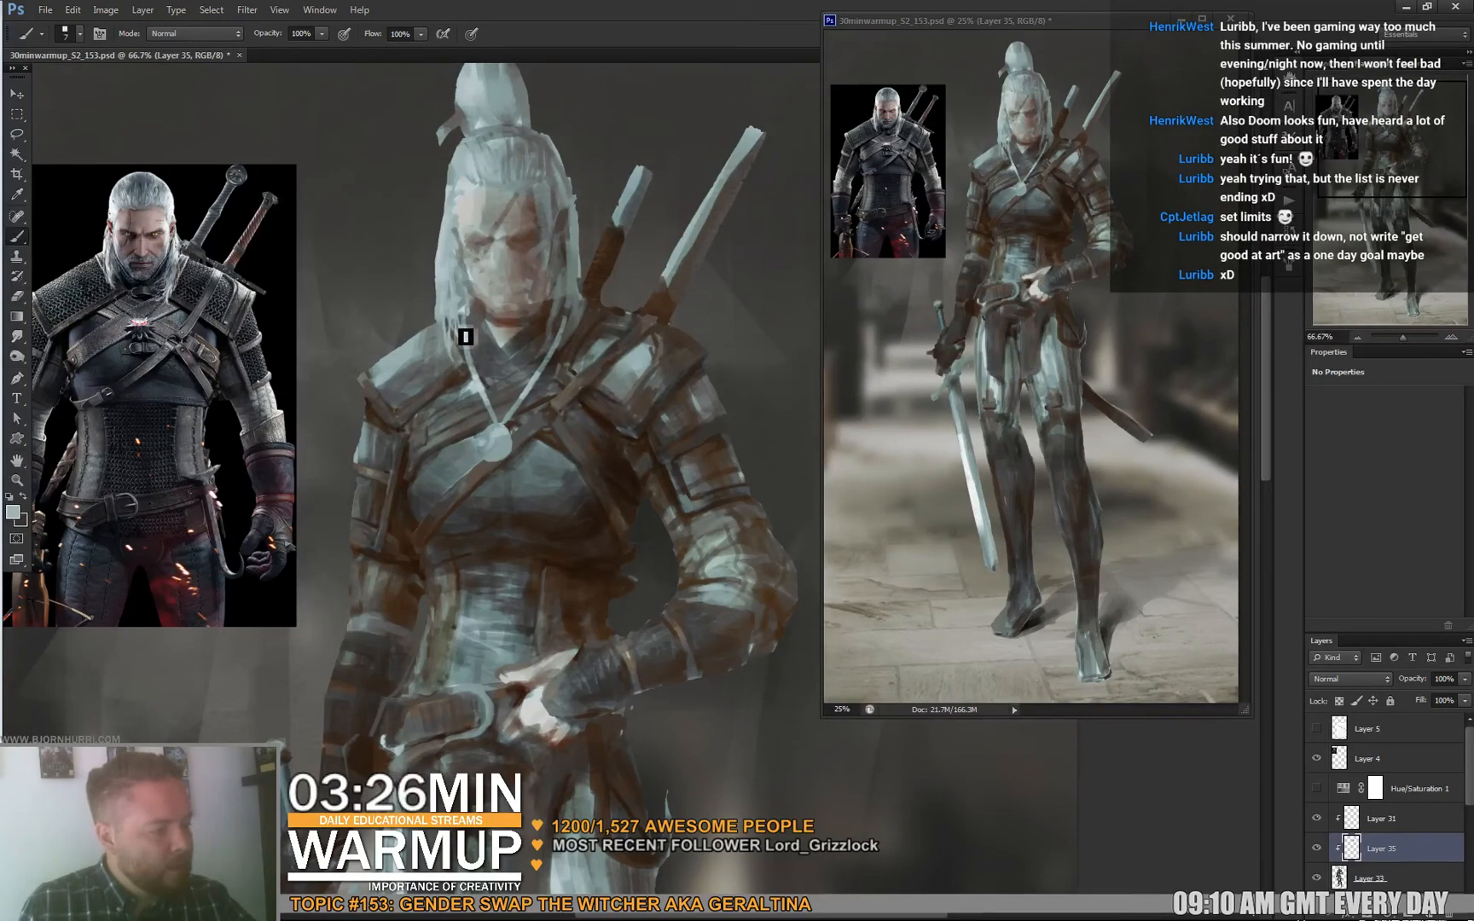
pyautogui.keyDown('alt'); pyautogui.click(463, 264); pyautogui.keyUp('alt')
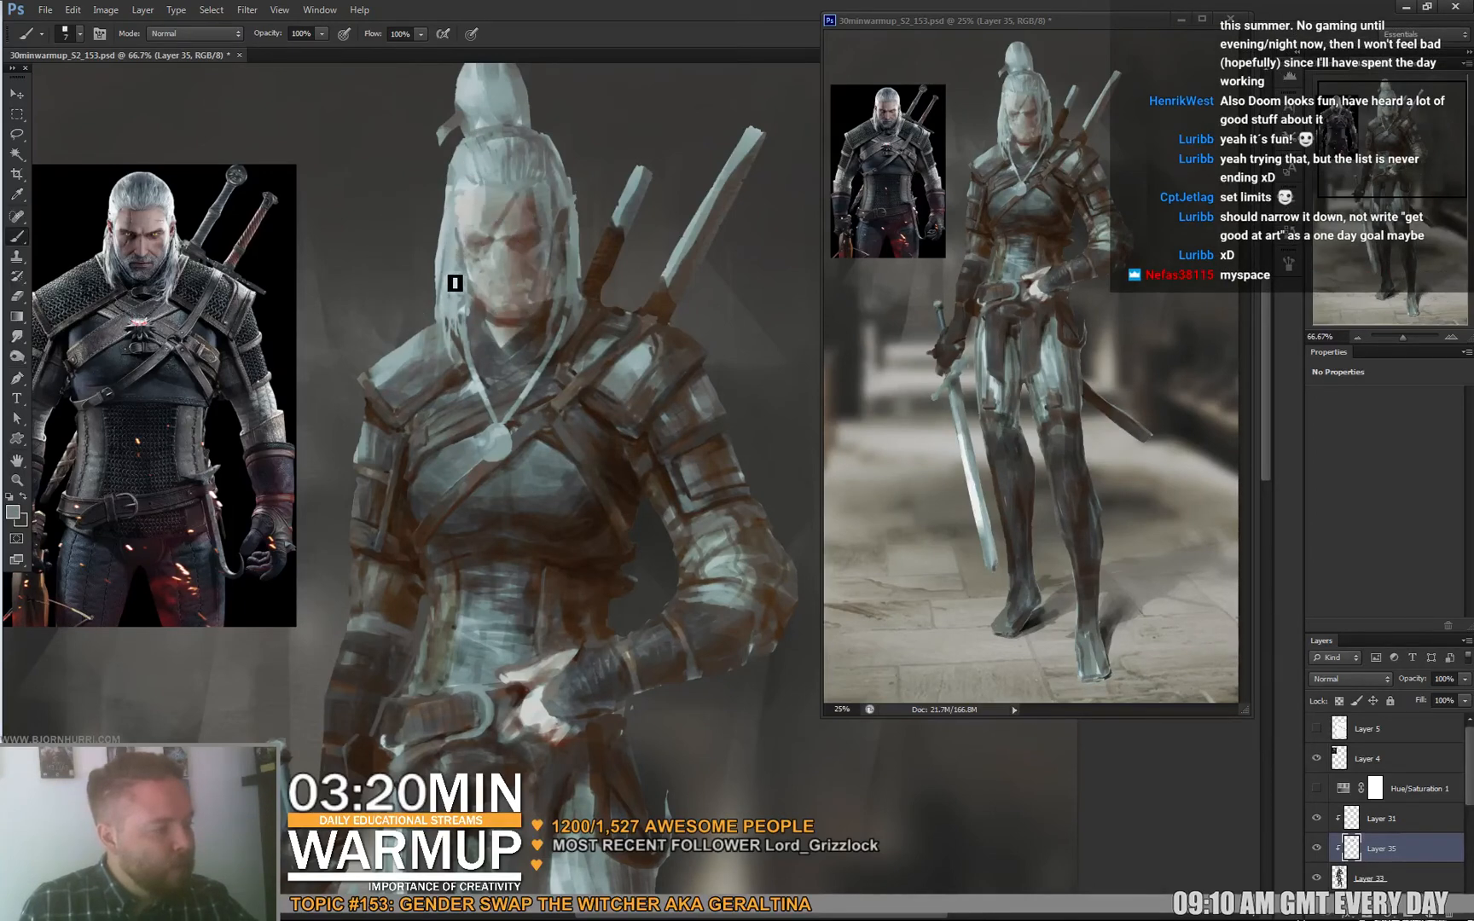
# Reset the colours, swap to white and add a fine highlight to the hair beside the forehead.
pyautogui.moveTo(662, 357); pyautogui.dragTo(702, 433)
pyautogui.press('d')
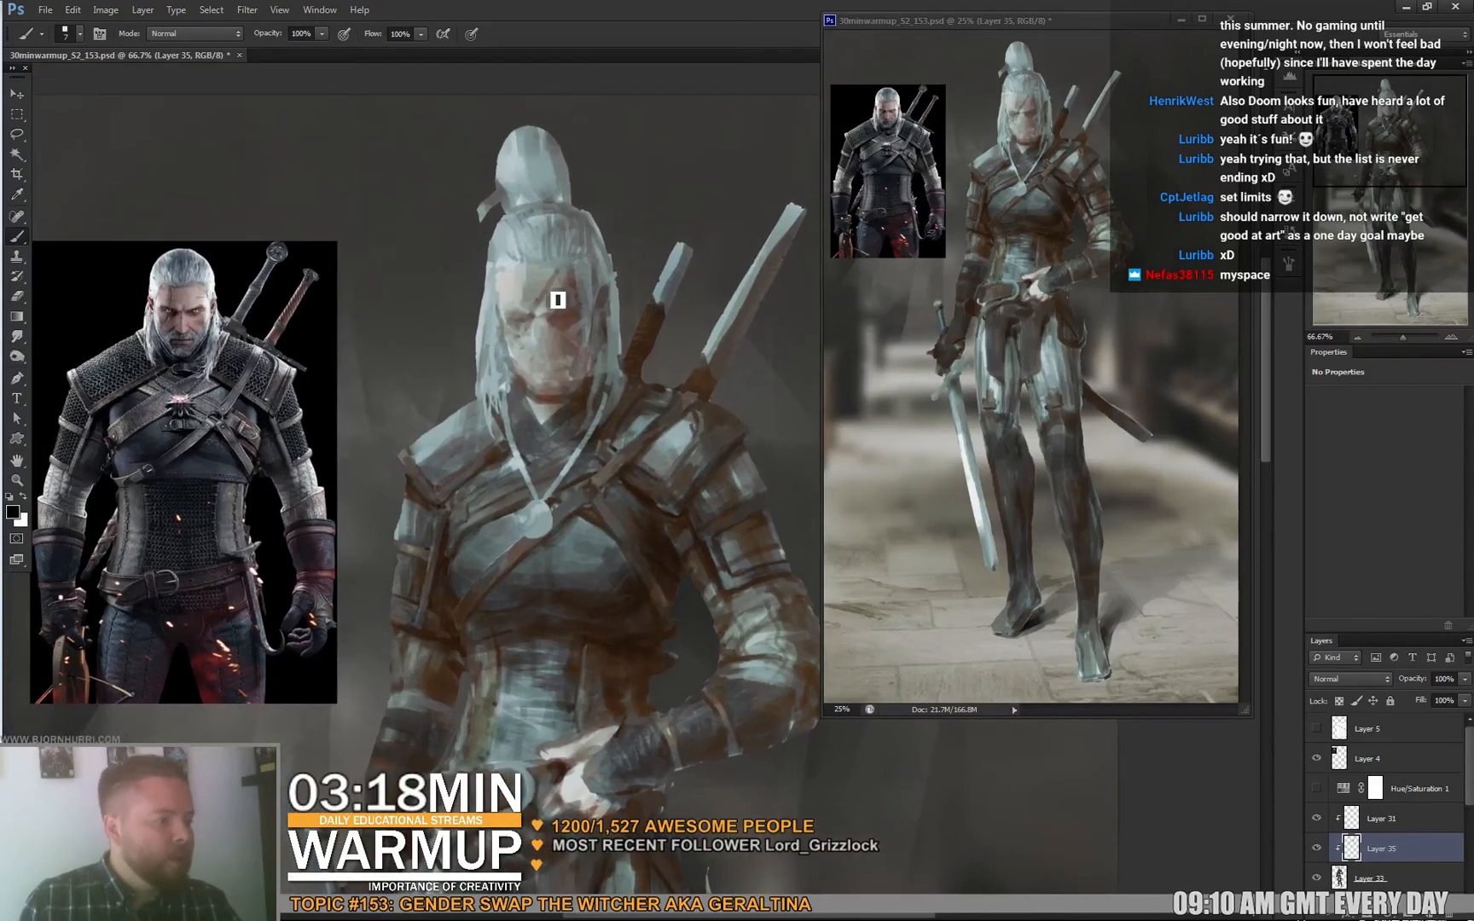
pyautogui.press('x')
pyautogui.moveTo(498, 257); pyautogui.dragTo(496, 281)
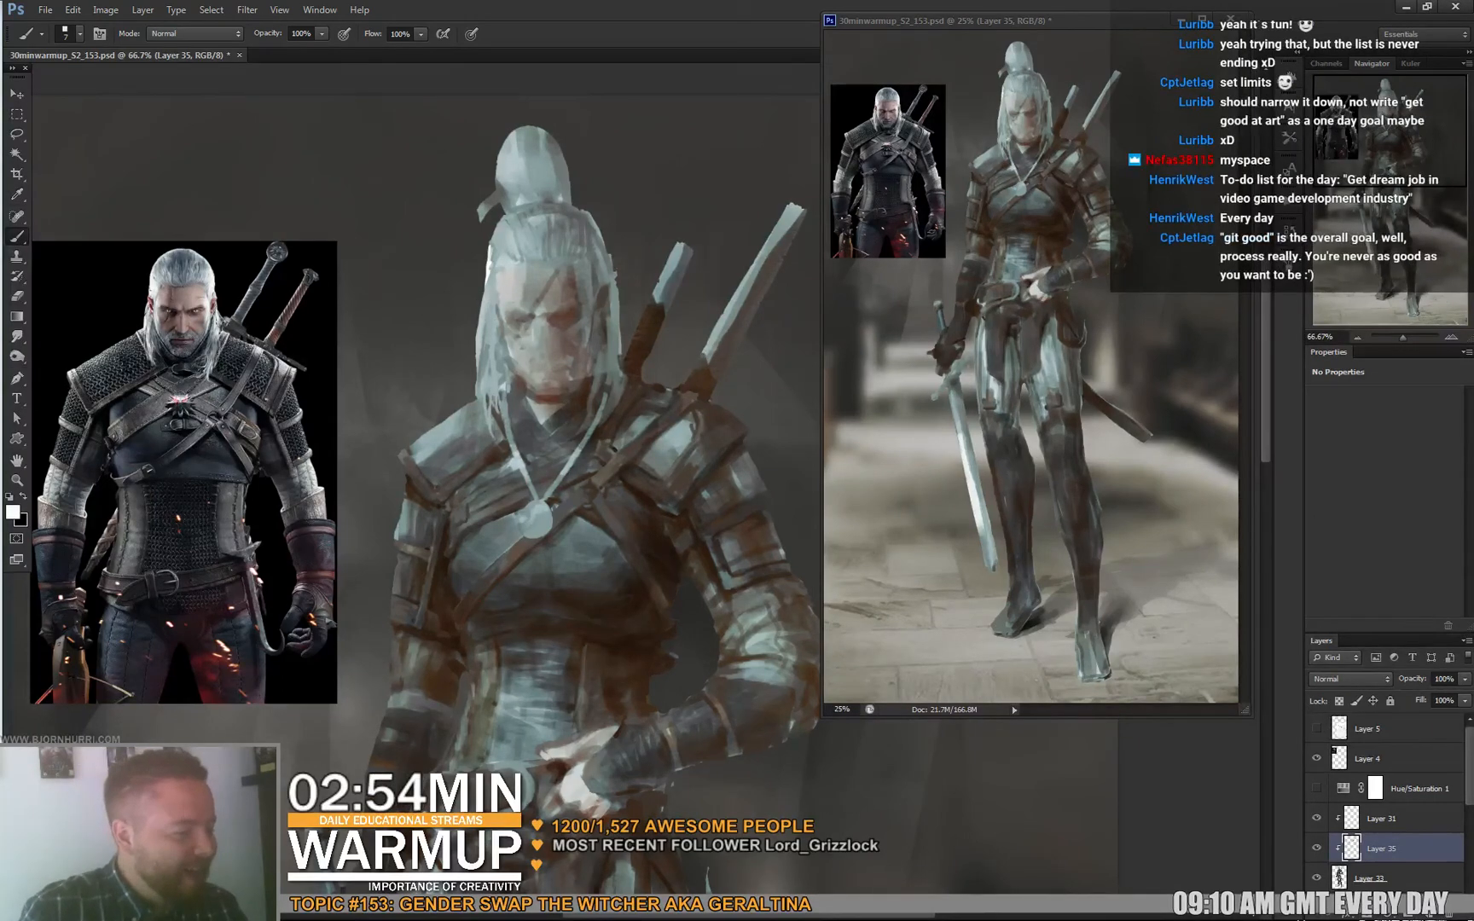
# Refine the brow, eyes, nose and mouth using skin and shadow tones sampled from the face.
pyautogui.keyDown('alt'); pyautogui.click(534, 307); pyautogui.keyUp('alt')
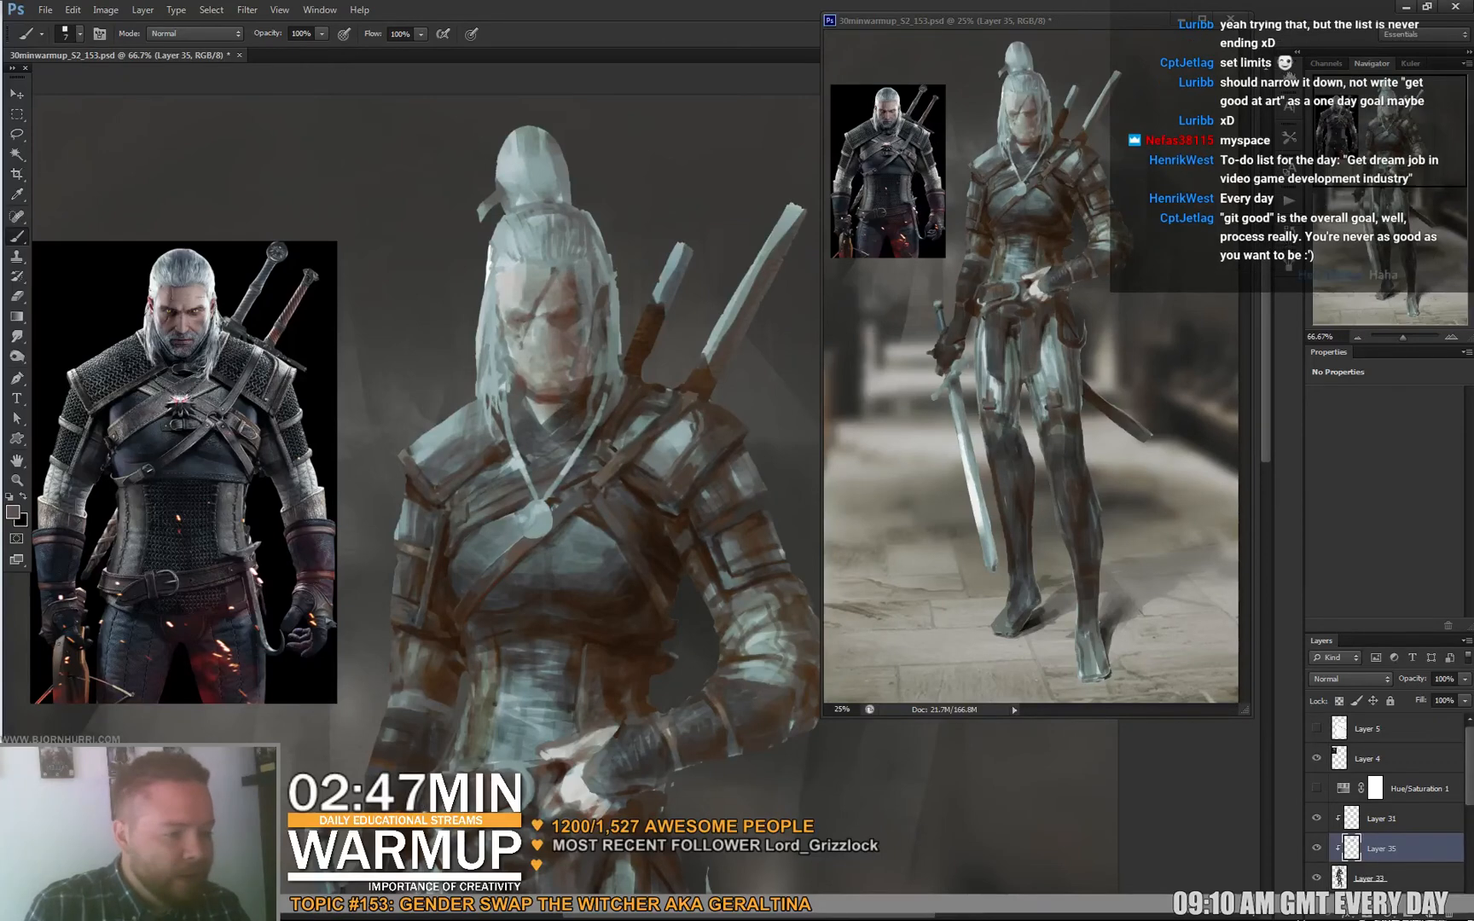
pyautogui.keyDown('alt'); pyautogui.click(563, 277); pyautogui.keyUp('alt')
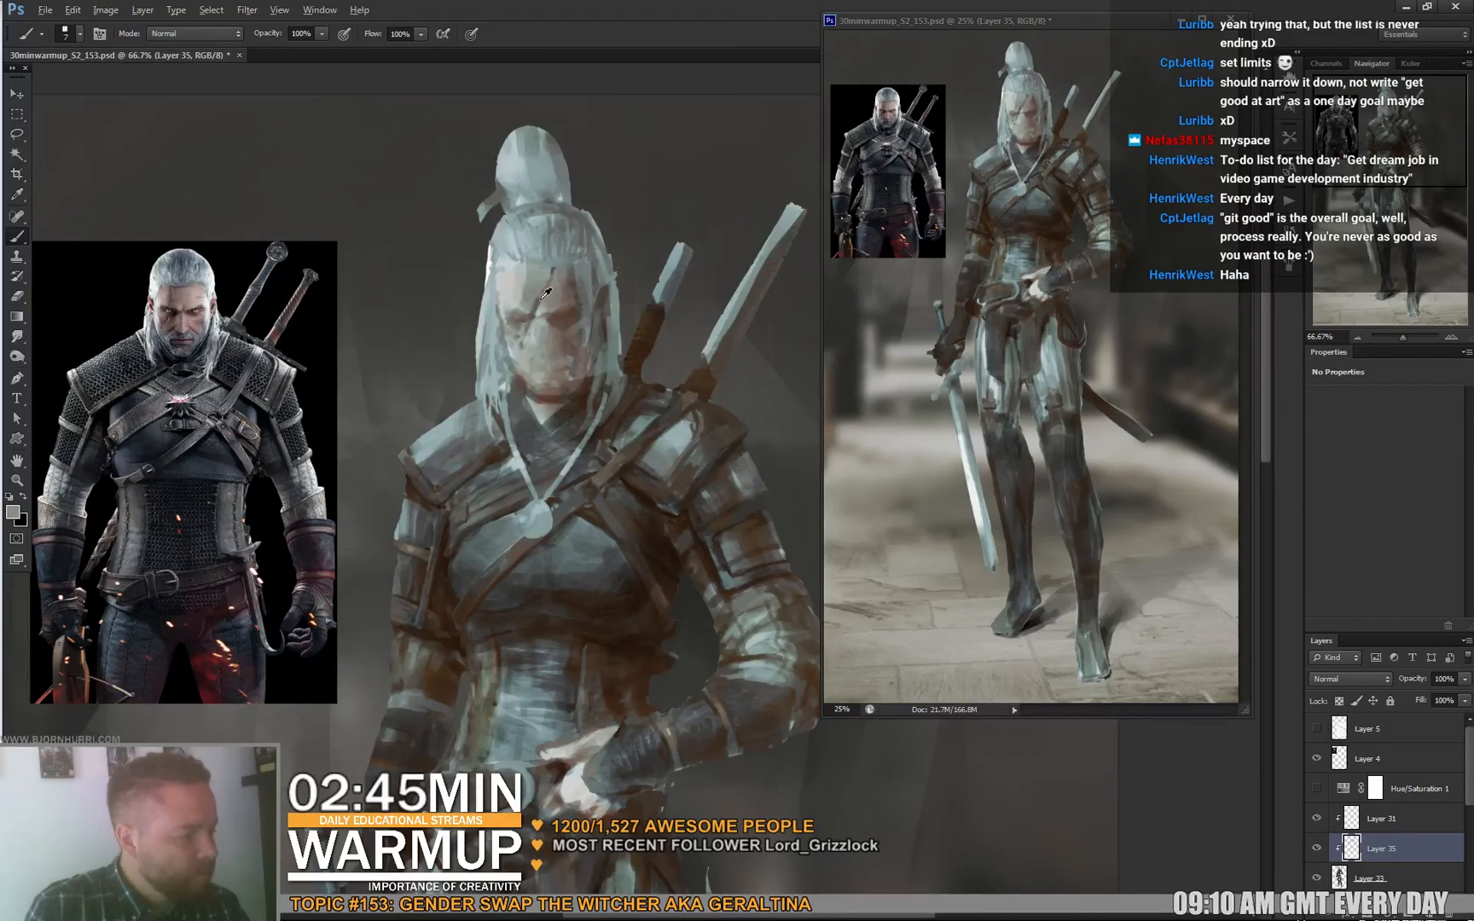
pyautogui.keyDown('alt'); pyautogui.click(540, 302); pyautogui.keyUp('alt')
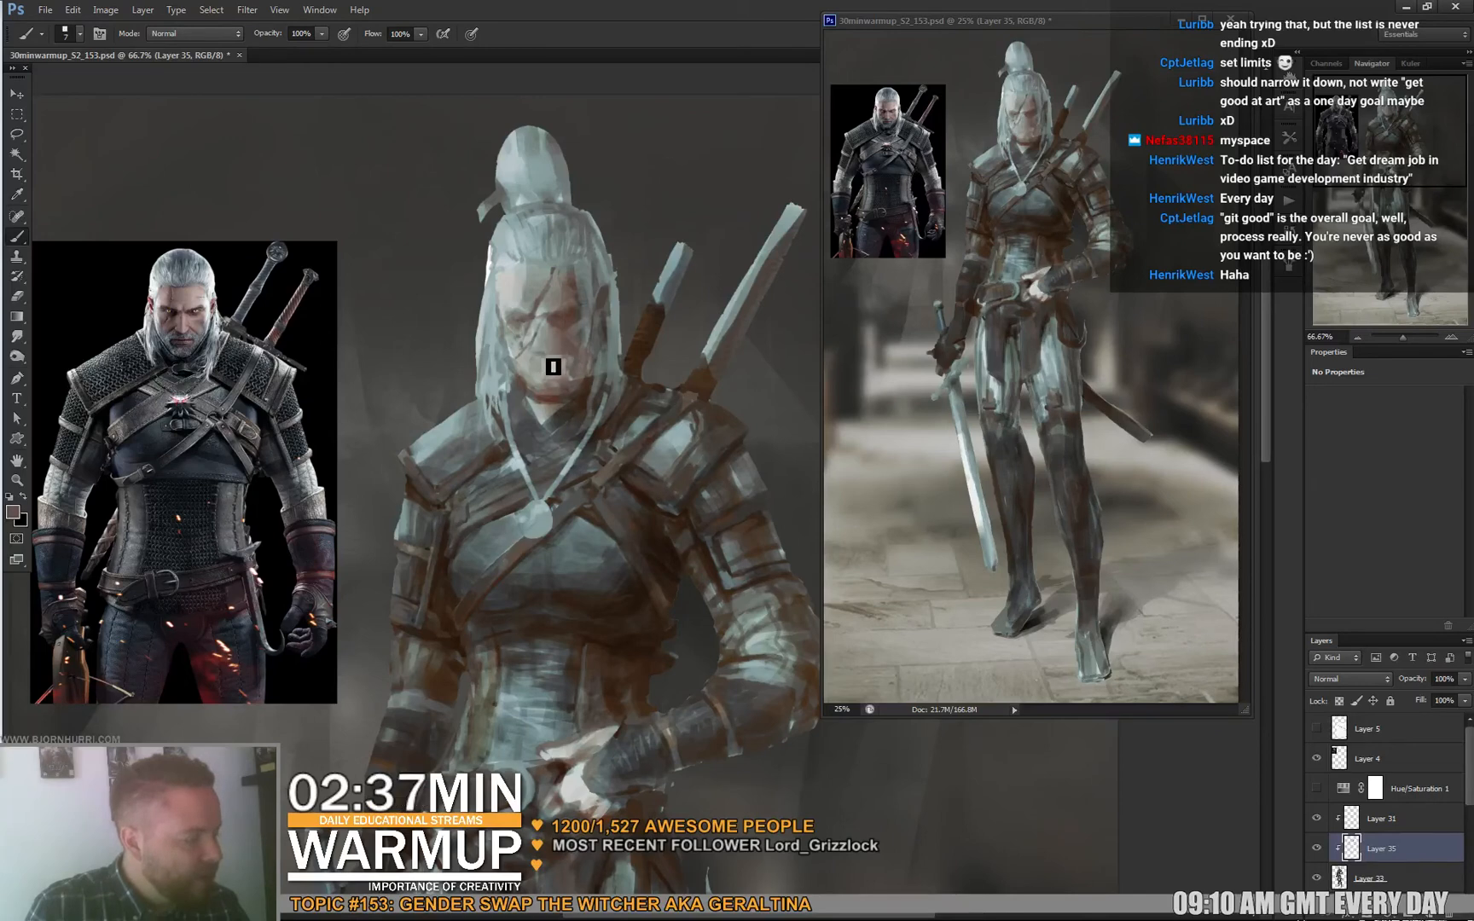
pyautogui.keyDown('alt'); pyautogui.click(543, 392); pyautogui.keyUp('alt')
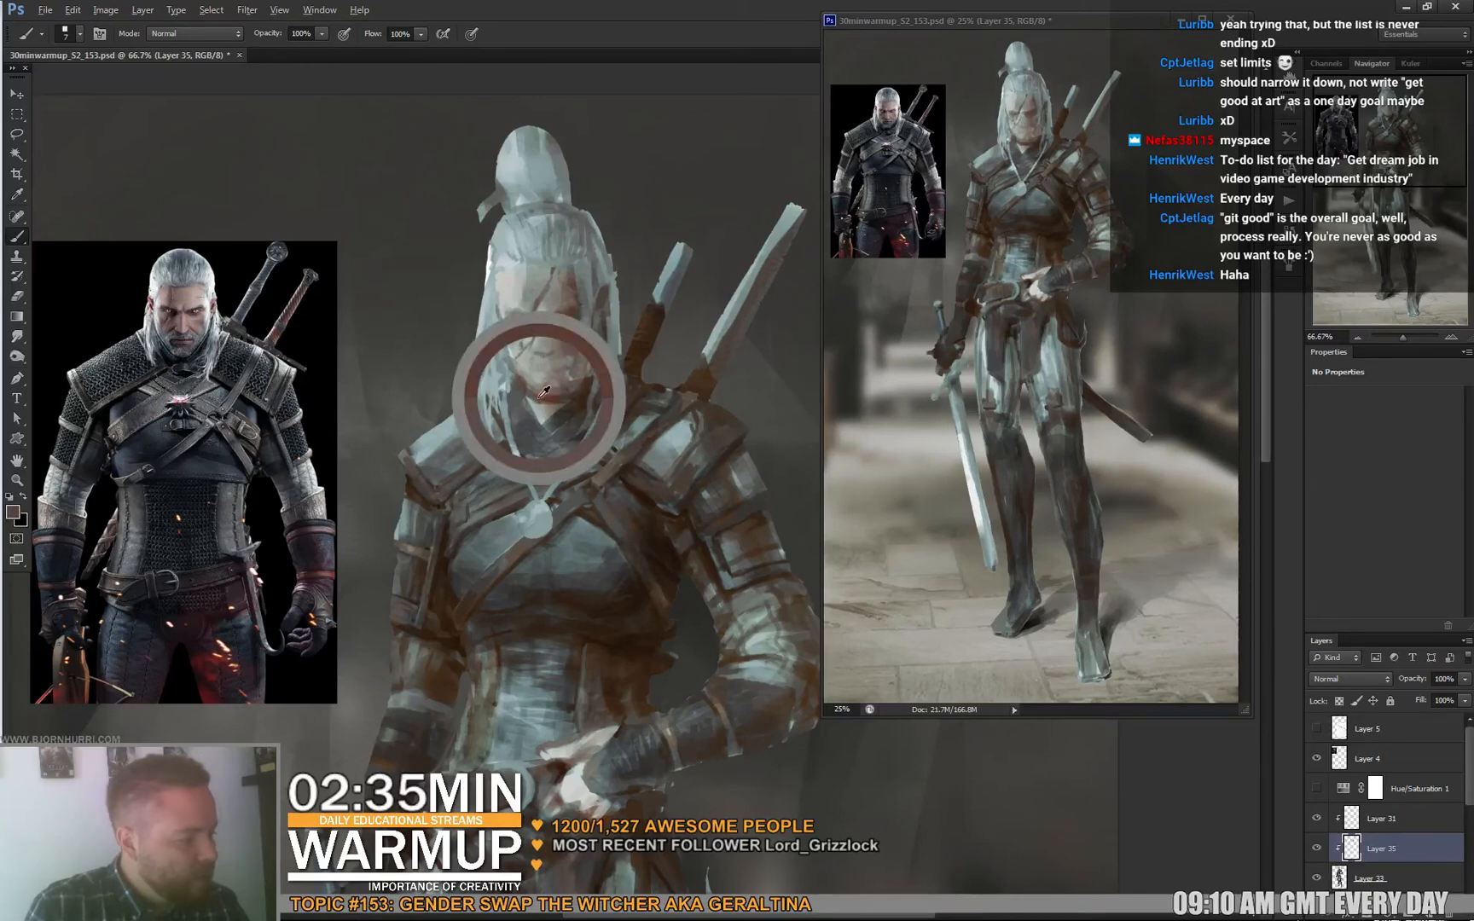
# Set the brush to 14 px and reshape the chin, jaw and cheek with sampled skin and shadow tones.
pyautogui.rightClick(546, 390)
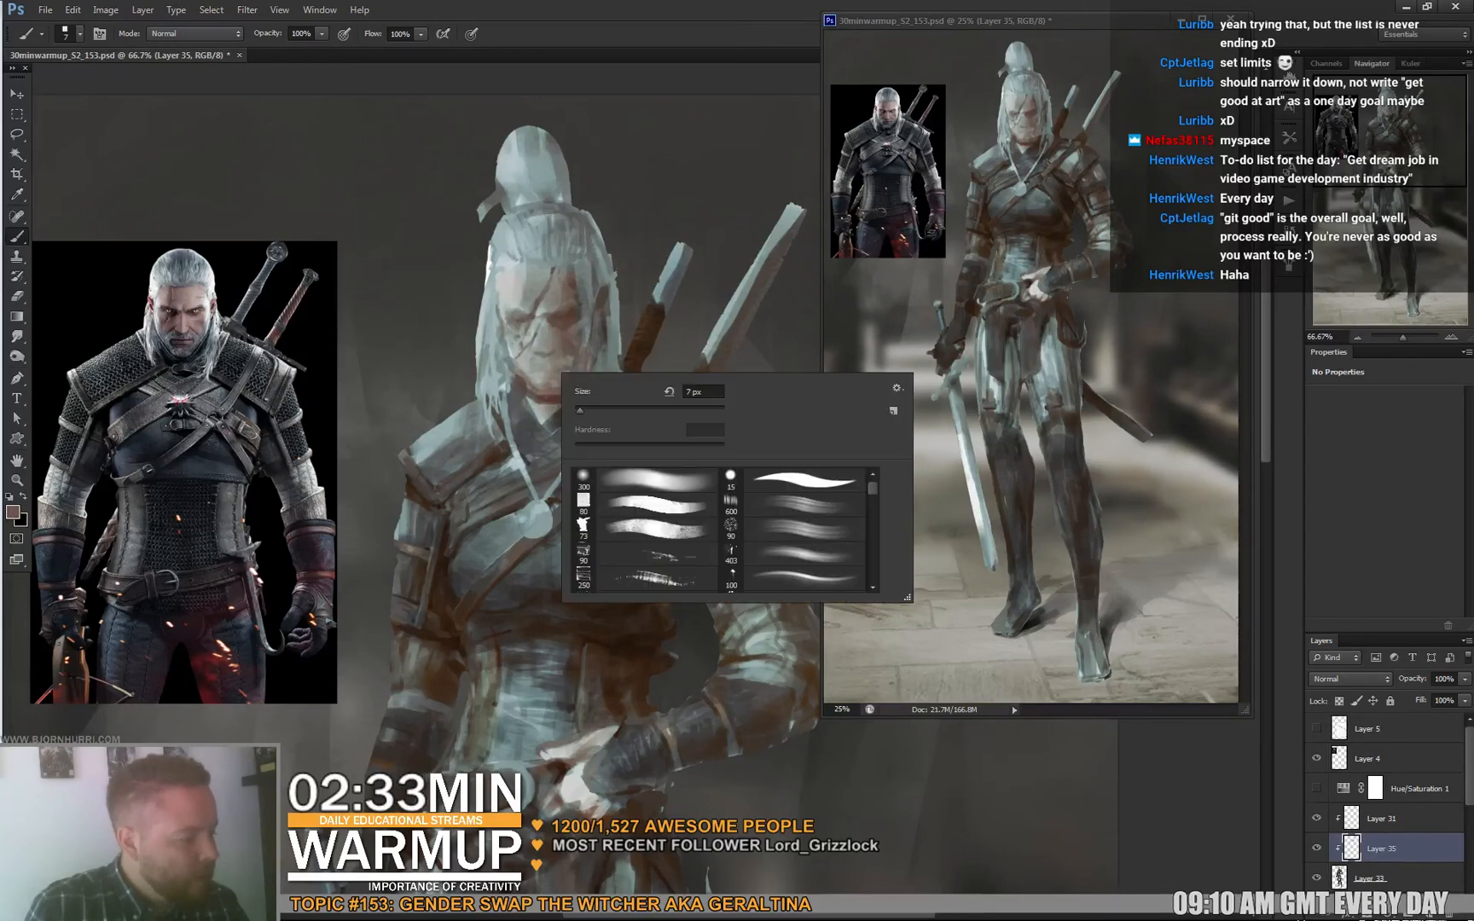
pyautogui.moveTo(580, 411)
pyautogui.mouseDown()
pyautogui.moveTo(526, 379)
pyautogui.moveTo(553, 398)
pyautogui.mouseUp()
pyautogui.keyDown('alt'); pyautogui.click(538, 397); pyautogui.keyUp('alt')
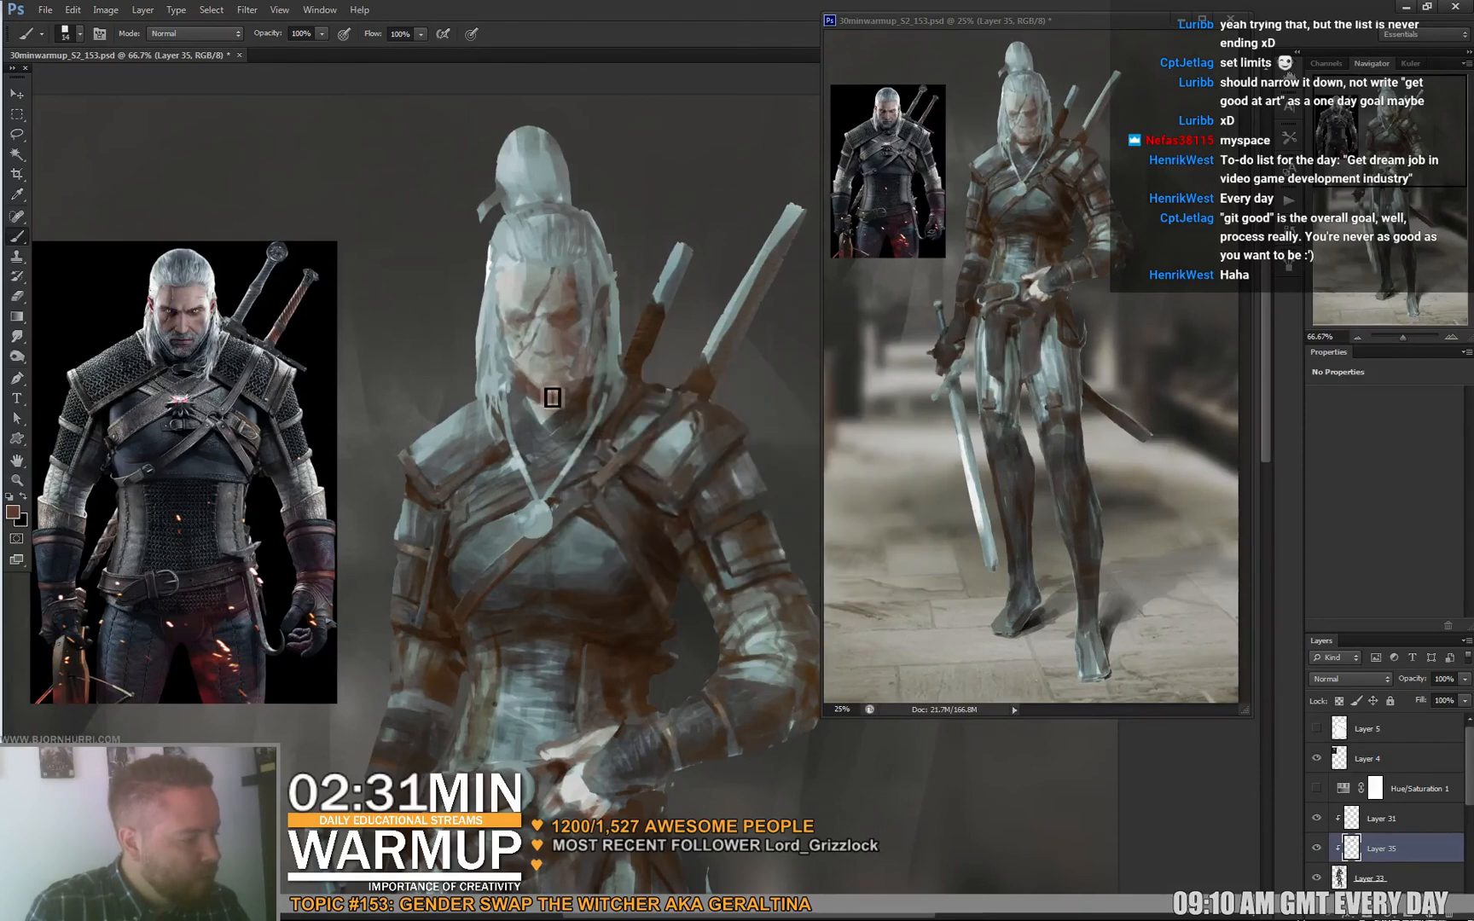
pyautogui.keyDown('alt'); pyautogui.click(530, 400); pyautogui.keyUp('alt')
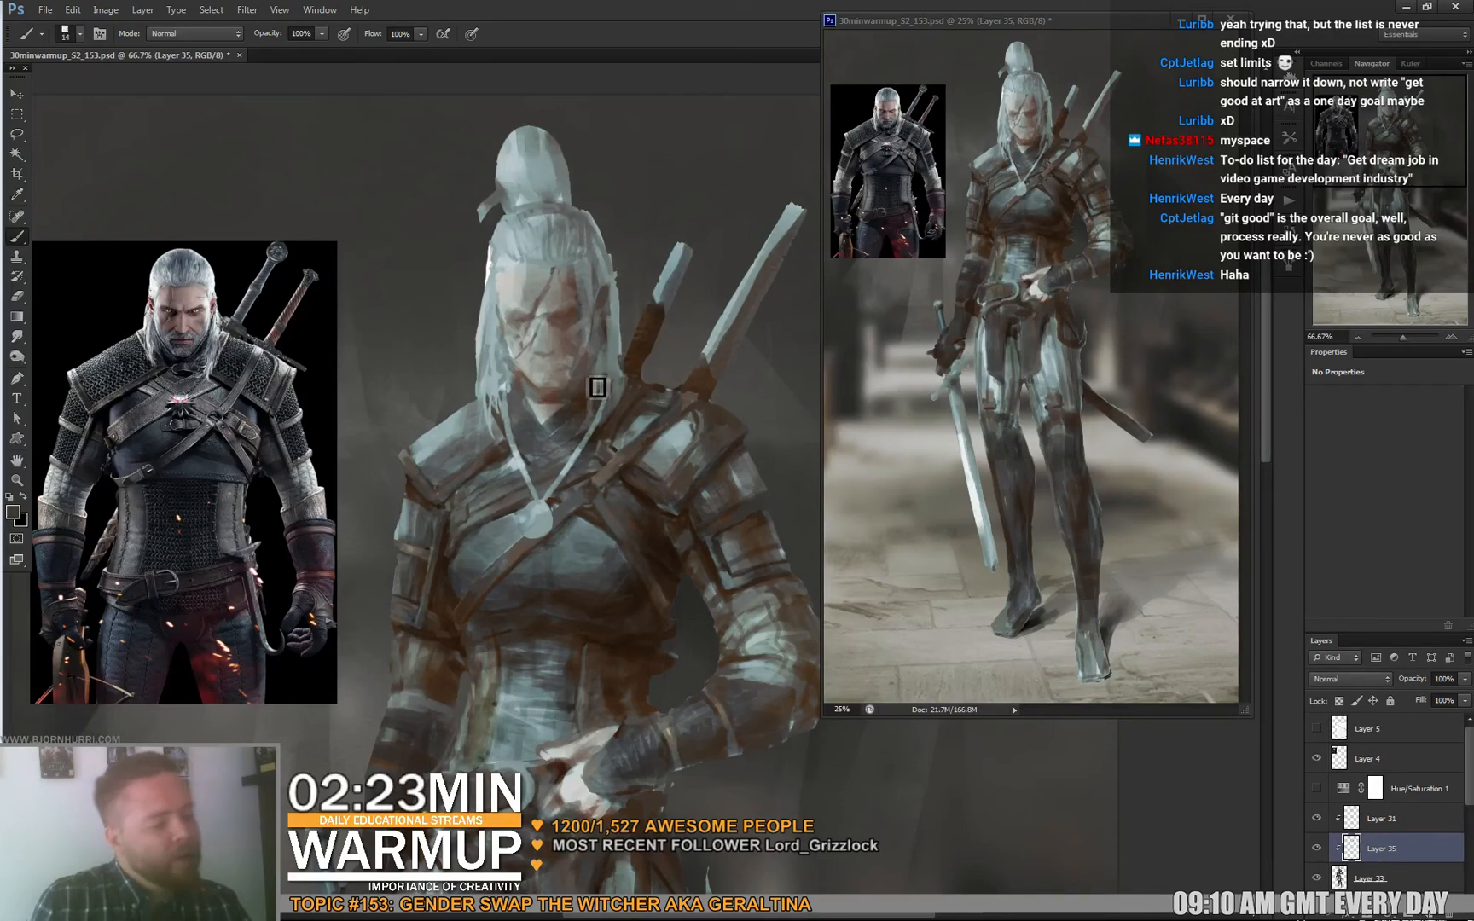
pyautogui.keyDown('alt'); pyautogui.click(583, 339); pyautogui.keyUp('alt')
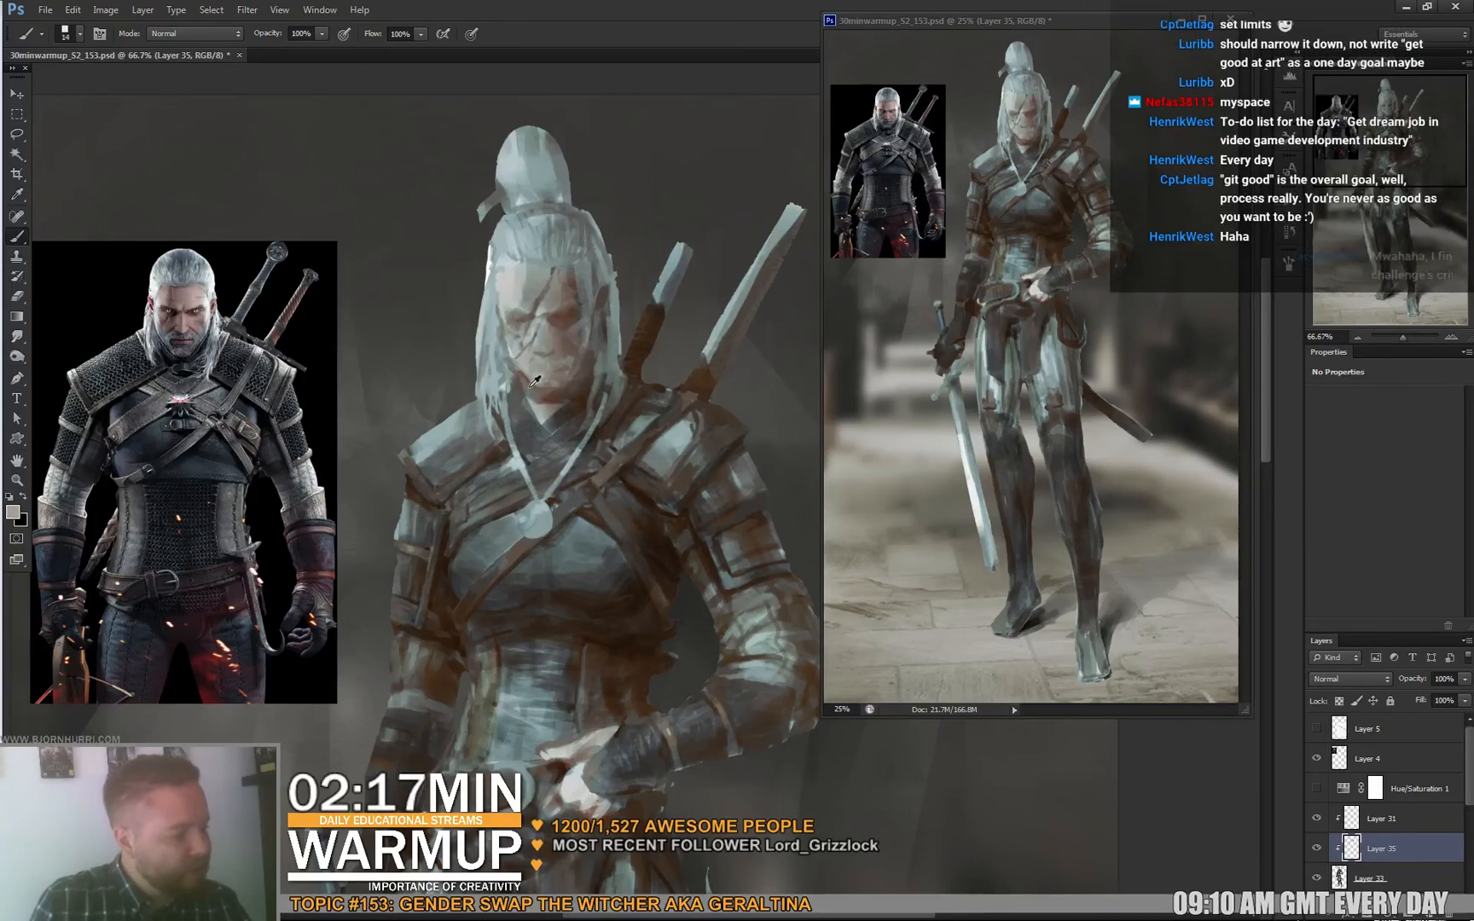
# Rework the chin and the shadow beneath it with sampled reddish and skin tones, reducing the brush to 11 px.
pyautogui.keyDown('alt'); pyautogui.click(552, 394); pyautogui.keyUp('alt')
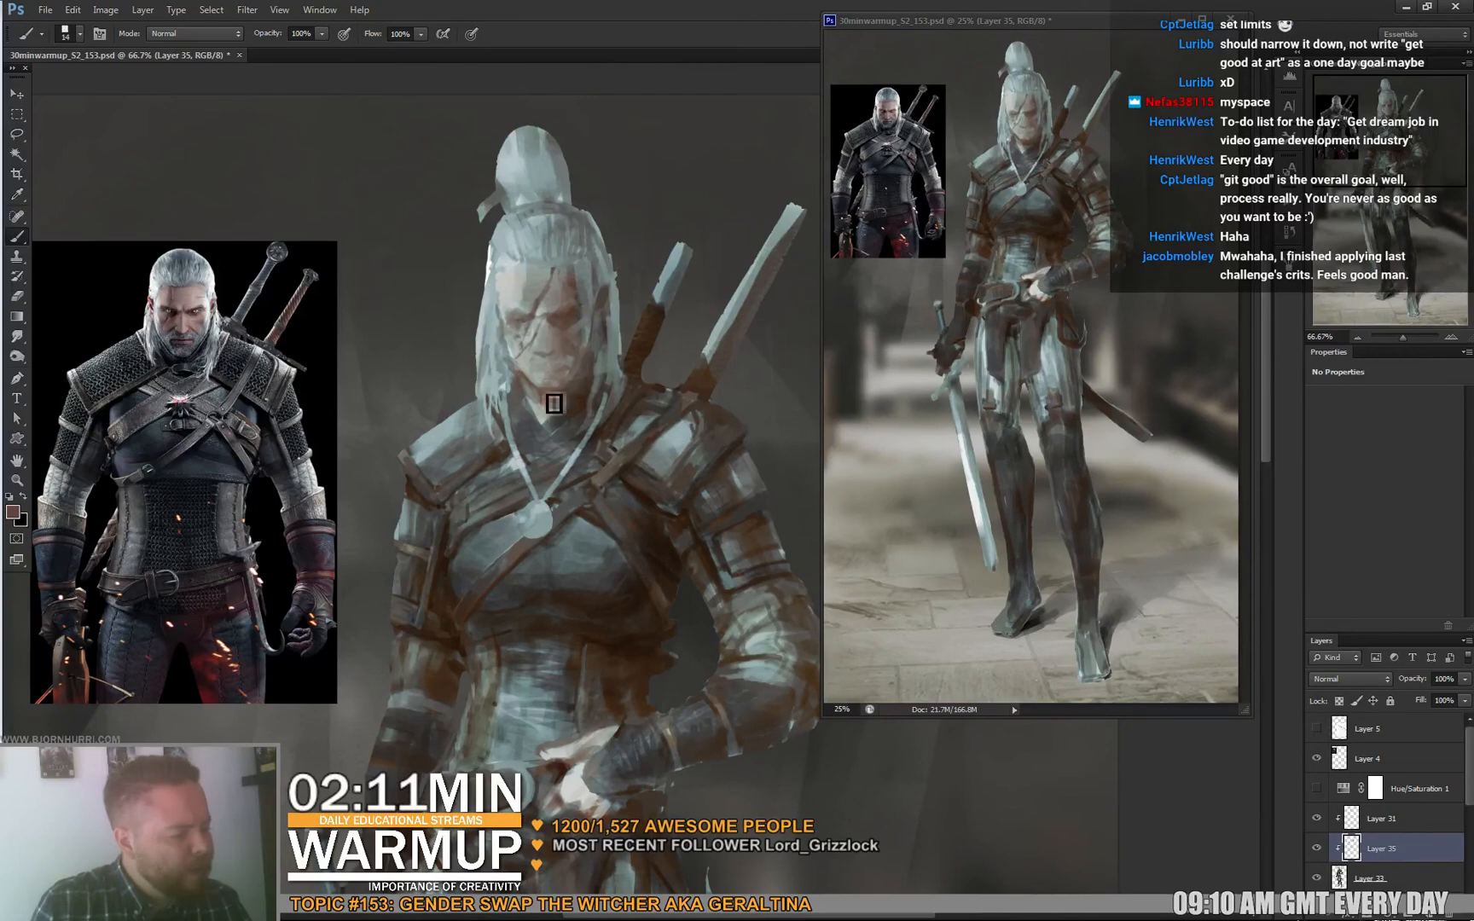
pyautogui.keyDown('alt'); pyautogui.click(558, 383); pyautogui.keyUp('alt')
pyautogui.rightClick(553, 386)
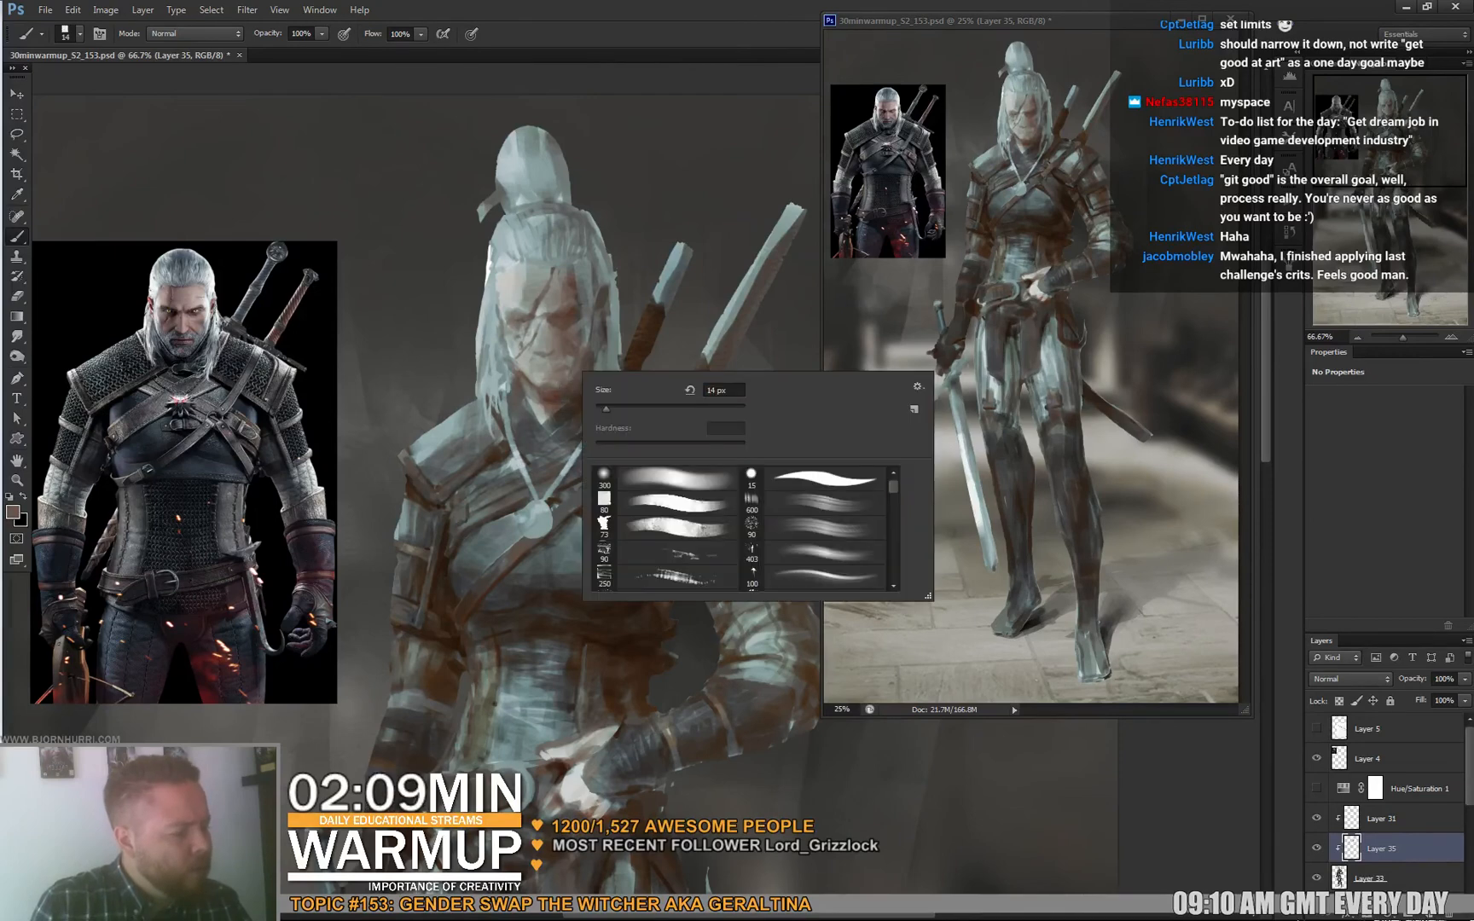
pyautogui.moveTo(608, 409); pyautogui.dragTo(605, 408)
pyautogui.keyDown('alt'); pyautogui.click(549, 379); pyautogui.keyUp('alt')
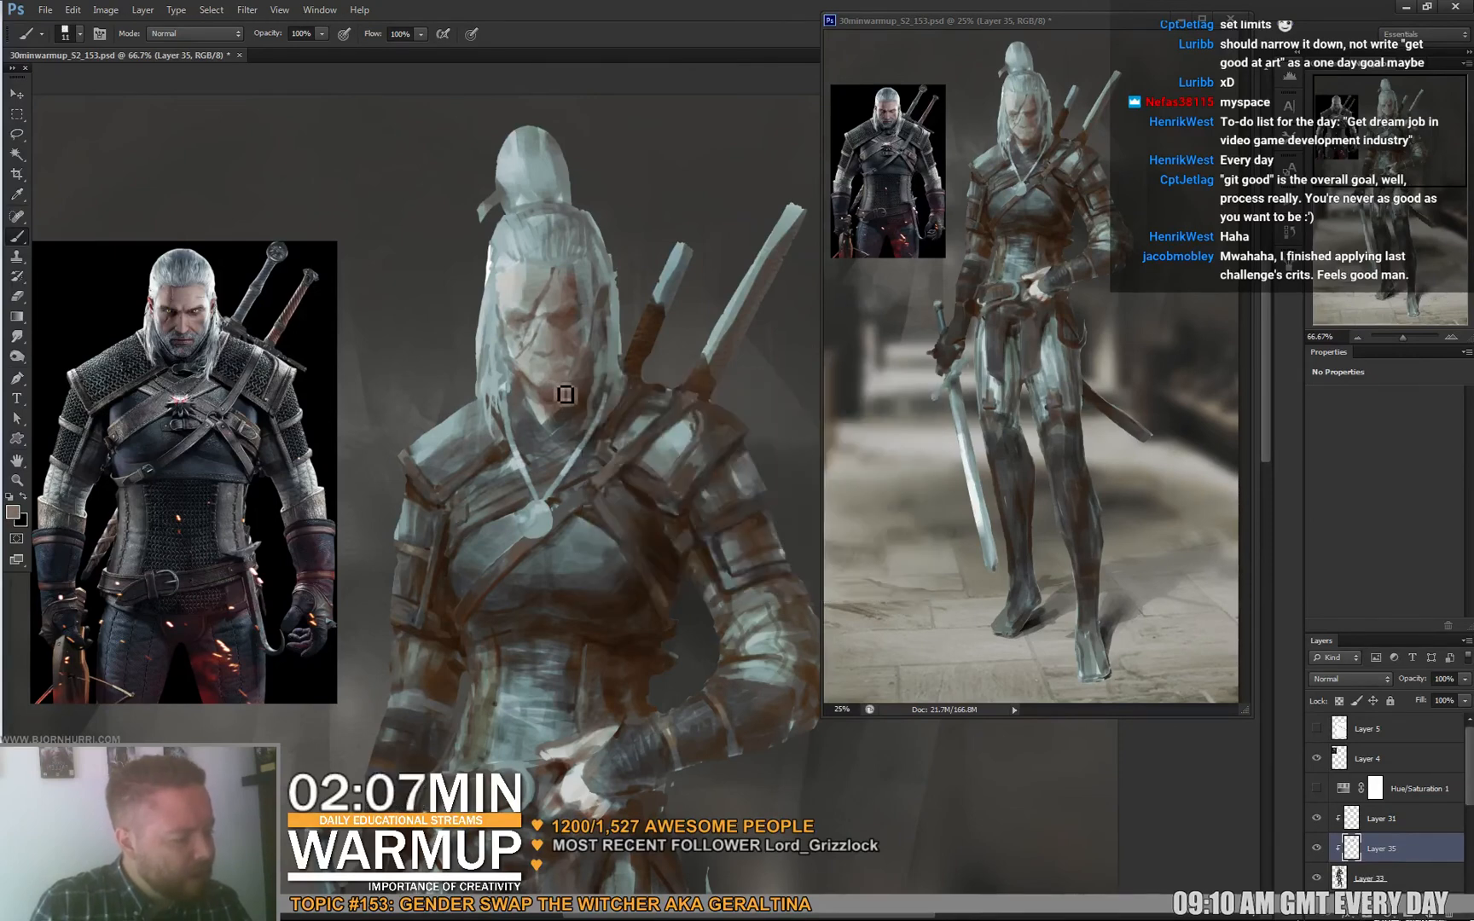
pyautogui.keyDown('alt'); pyautogui.click(558, 389); pyautogui.keyUp('alt')
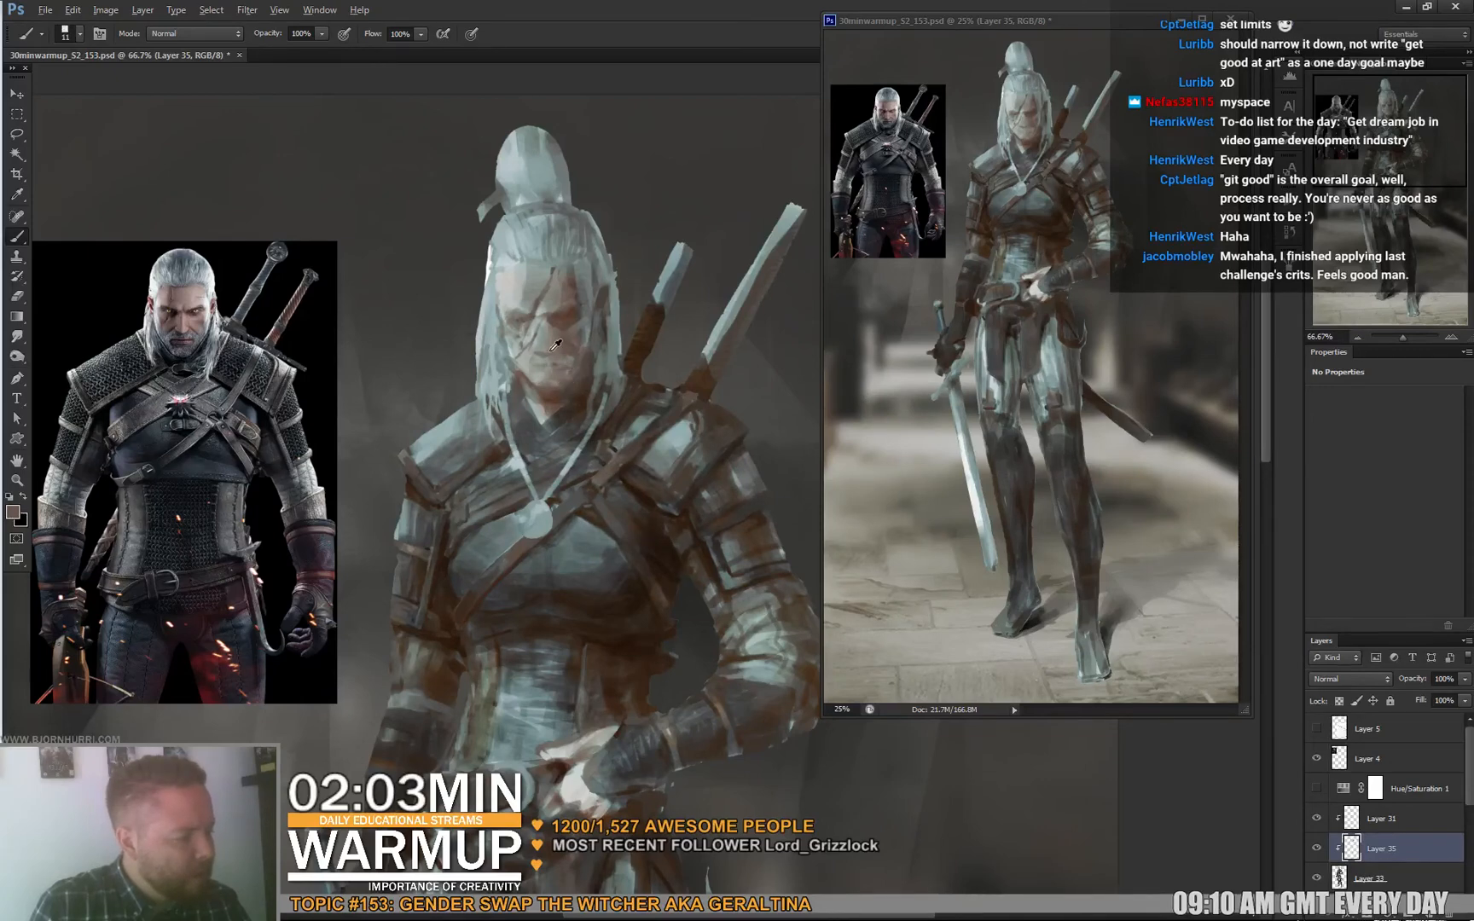
# Refine the nose, lips and jawline with the 11 px brush and tones sampled around the mouth and cheek.
pyautogui.keyDown('alt'); pyautogui.click(554, 354); pyautogui.keyUp('alt')
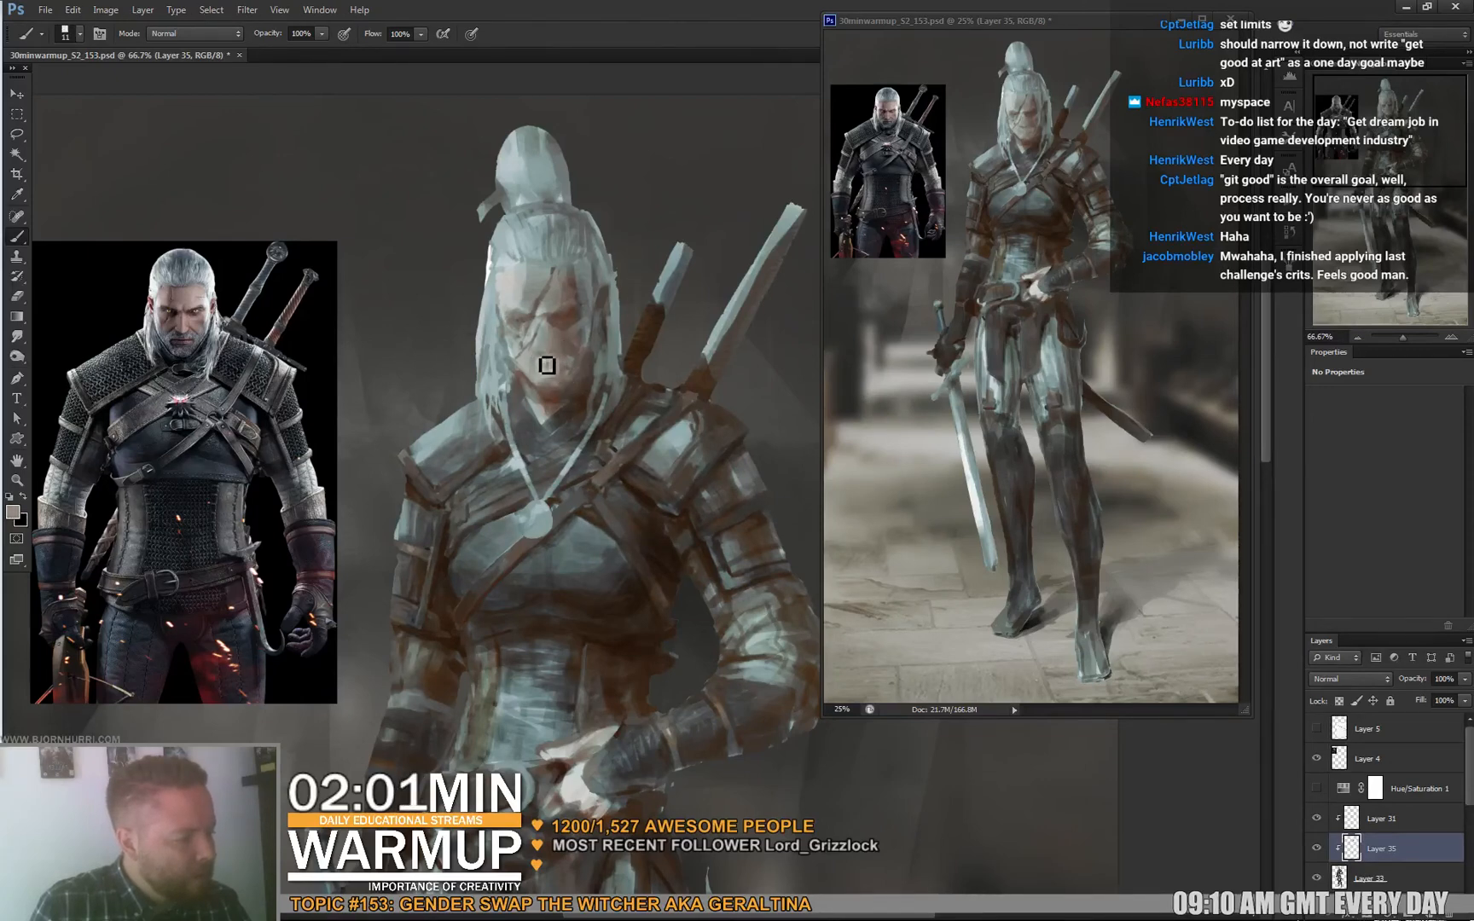
pyautogui.keyDown('alt'); pyautogui.click(553, 364); pyautogui.keyUp('alt')
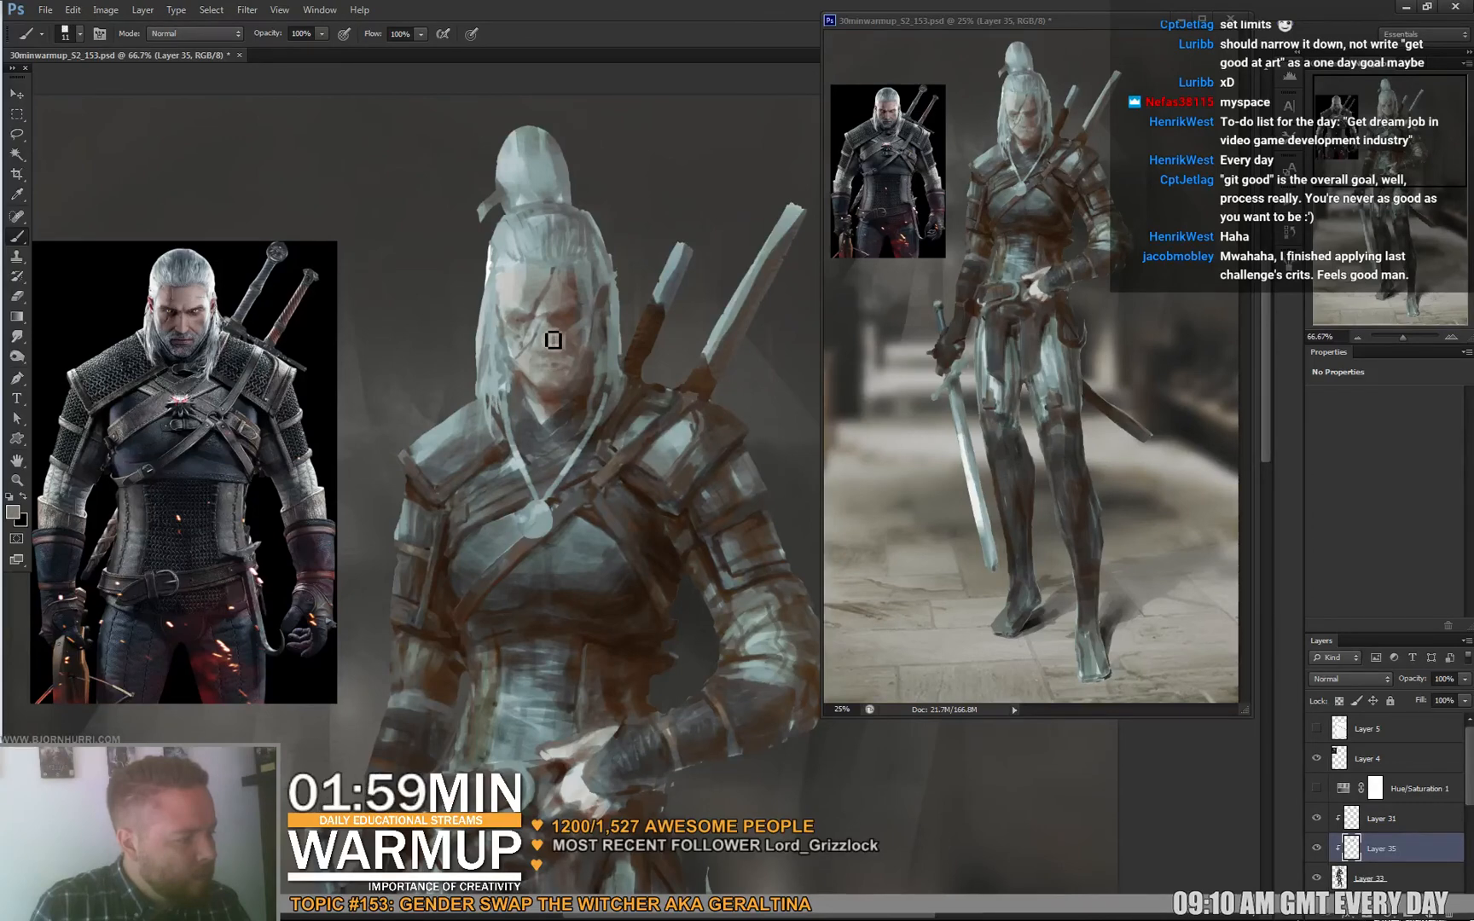
pyautogui.keyDown('alt'); pyautogui.click(546, 334); pyautogui.keyUp('alt')
pyautogui.keyDown('alt'); pyautogui.click(547, 336); pyautogui.keyUp('alt')
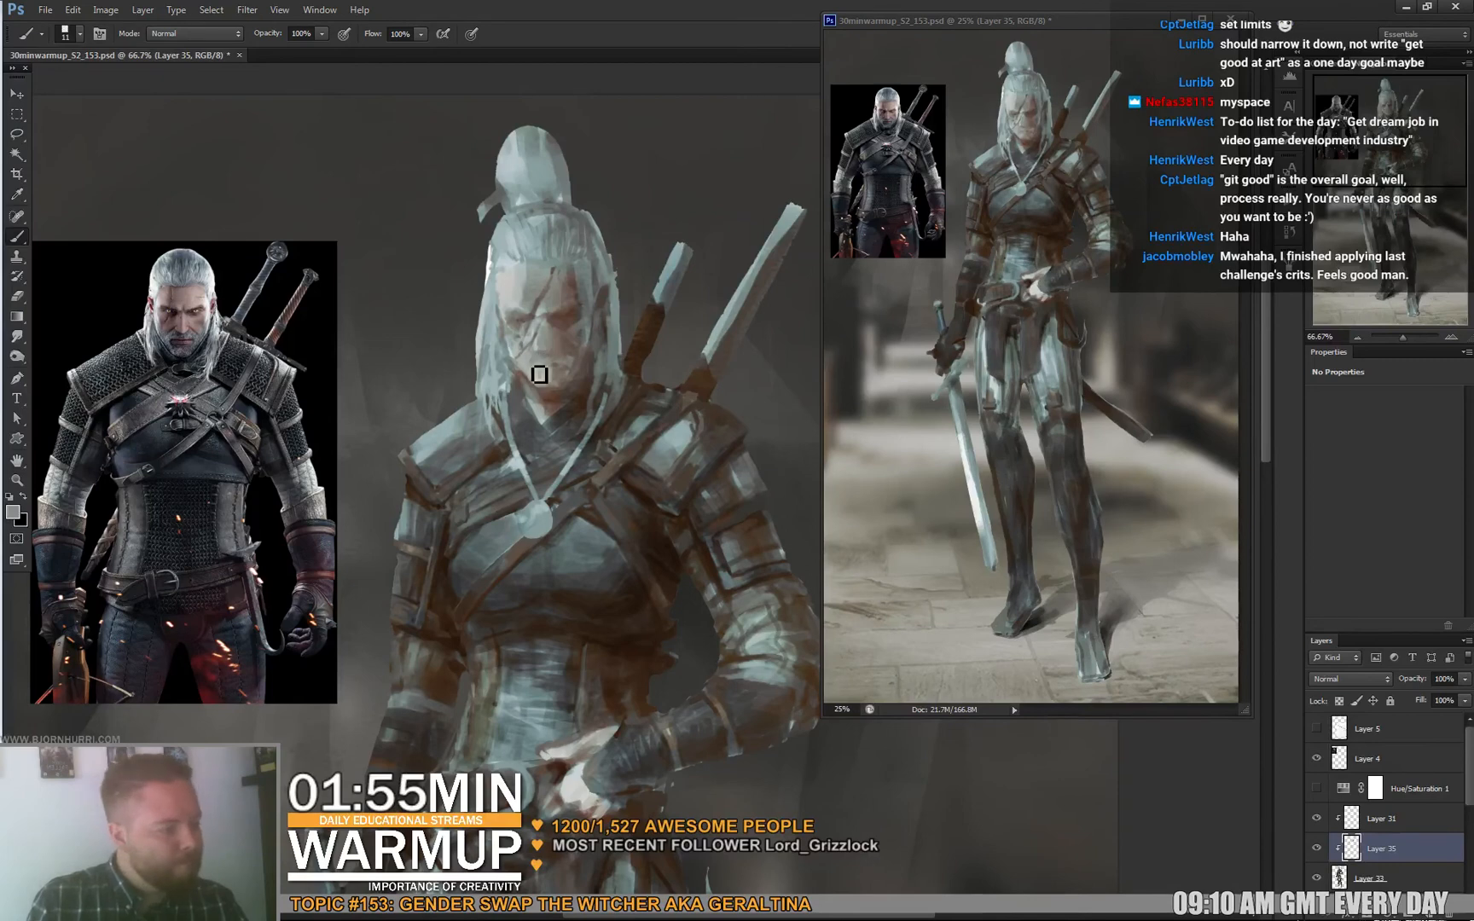
pyautogui.keyDown('alt'); pyautogui.click(579, 376); pyautogui.keyUp('alt')
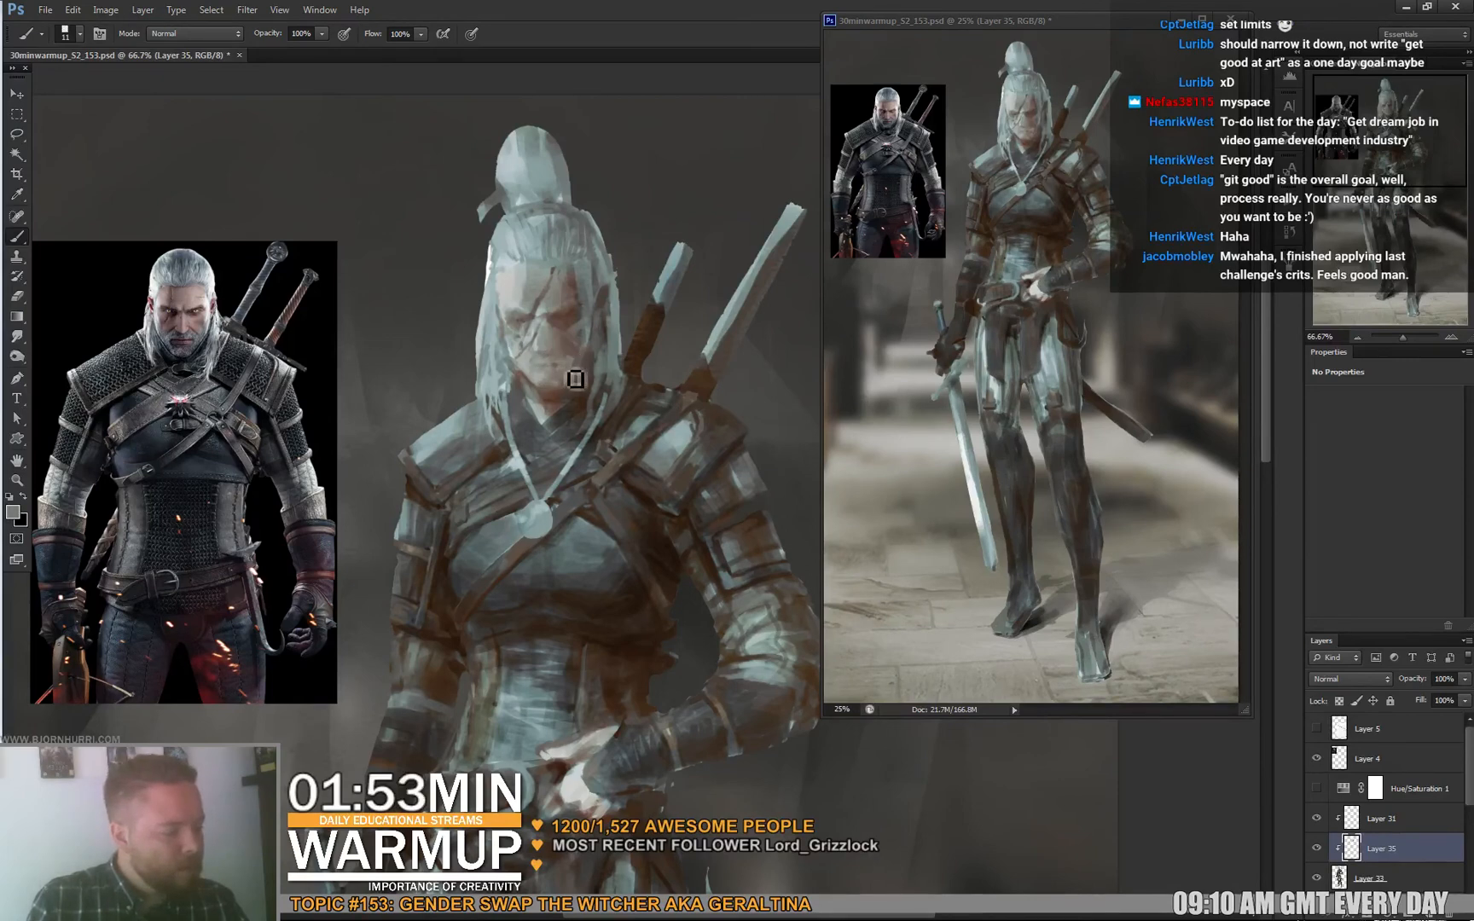
# Refine the cheek, jaw and area around the nose and mouth with the 11 px brush and tones sampled from the face.
pyautogui.keyDown('alt'); pyautogui.click(576, 377); pyautogui.keyUp('alt')
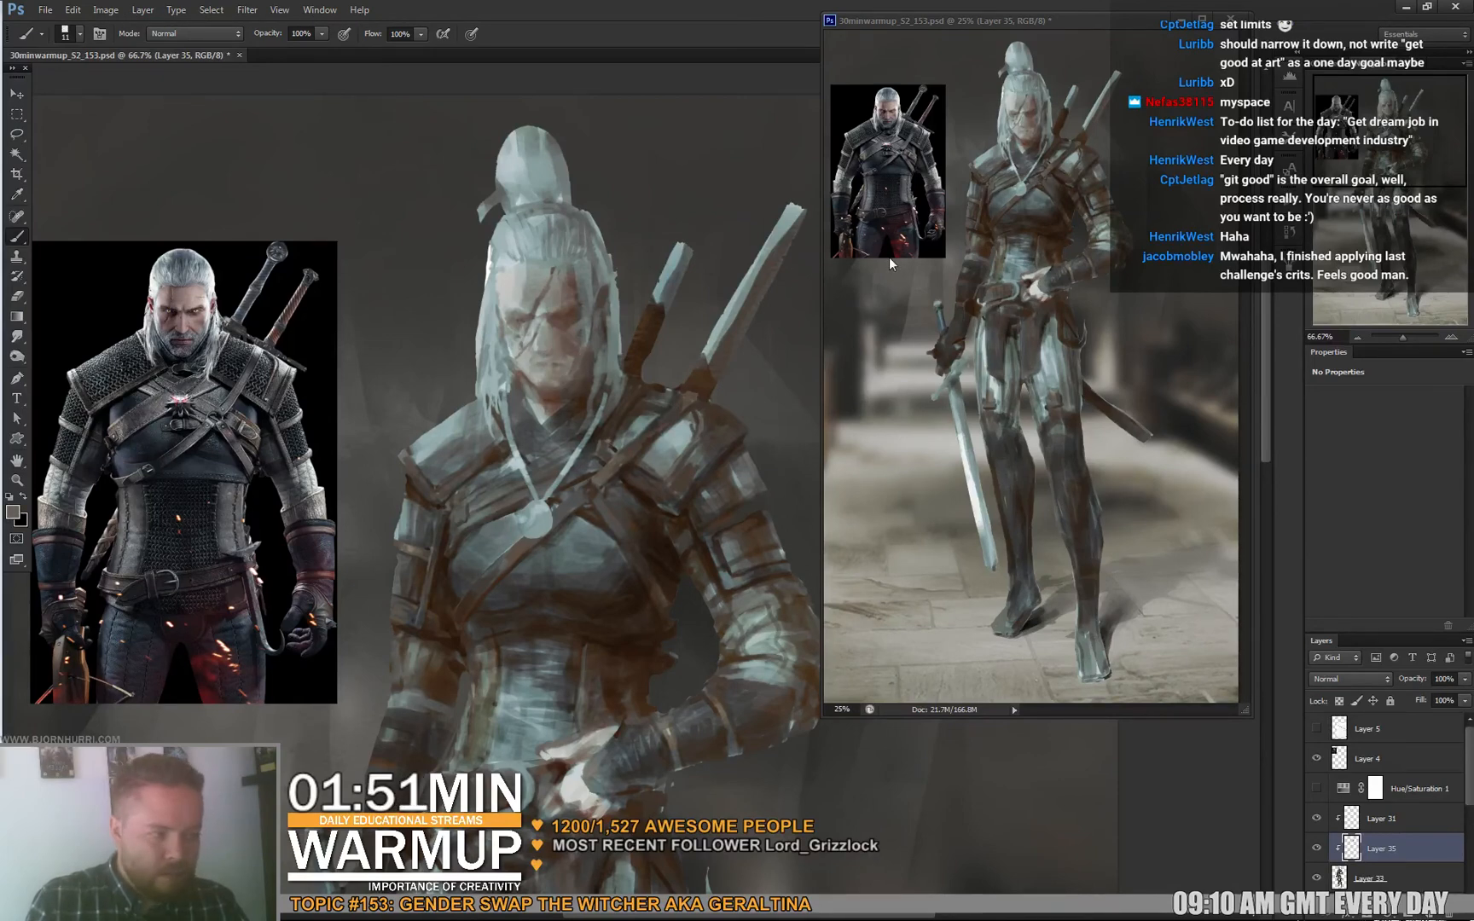
pyautogui.keyDown('alt'); pyautogui.click(523, 342); pyautogui.keyUp('alt')
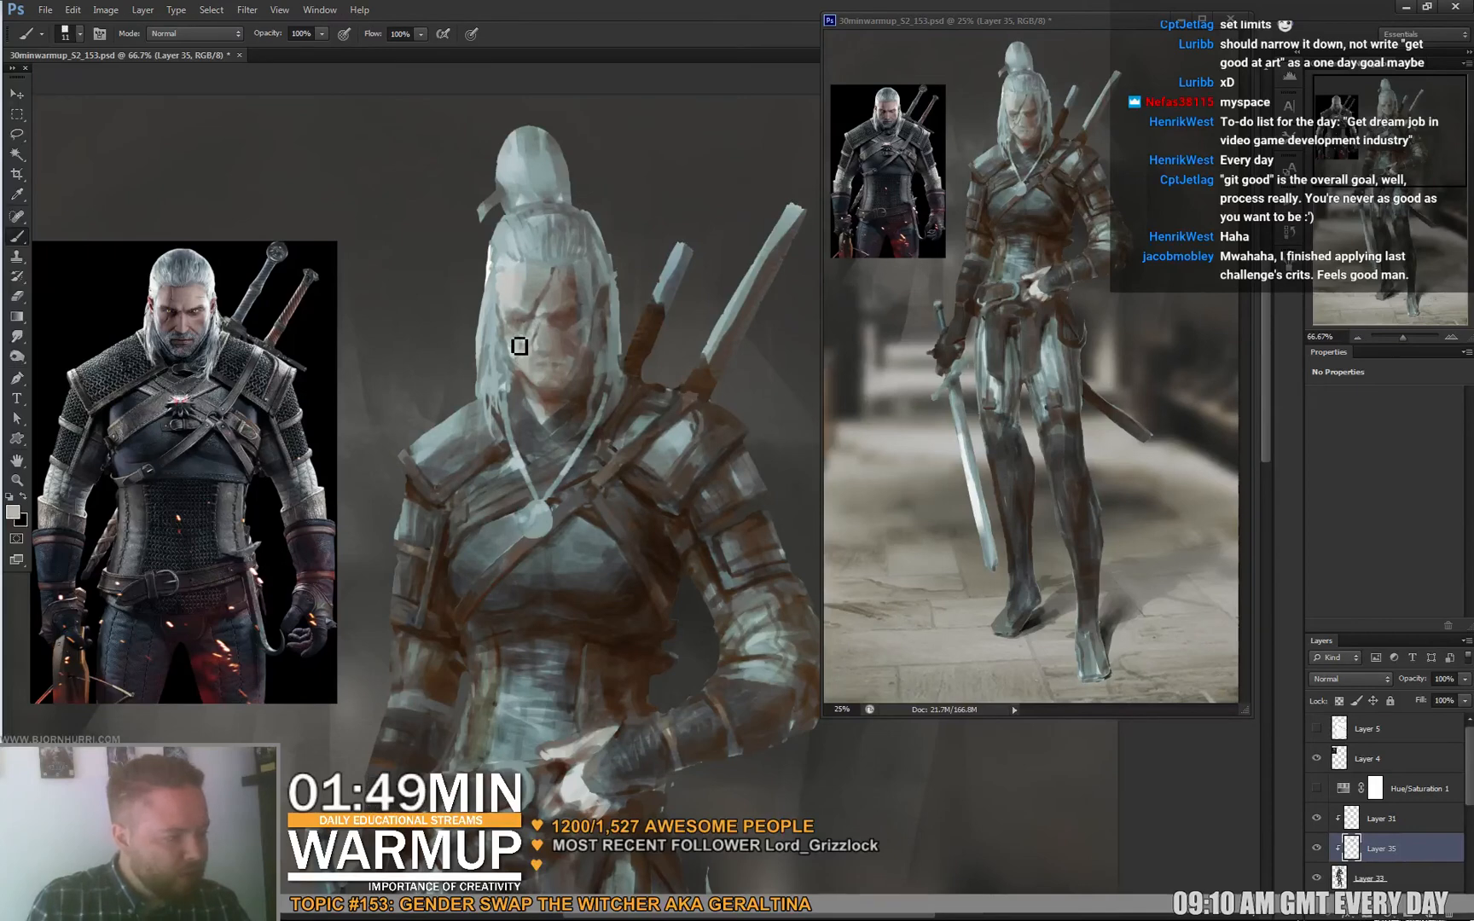
pyautogui.keyDown('alt'); pyautogui.click(506, 303); pyautogui.keyUp('alt')
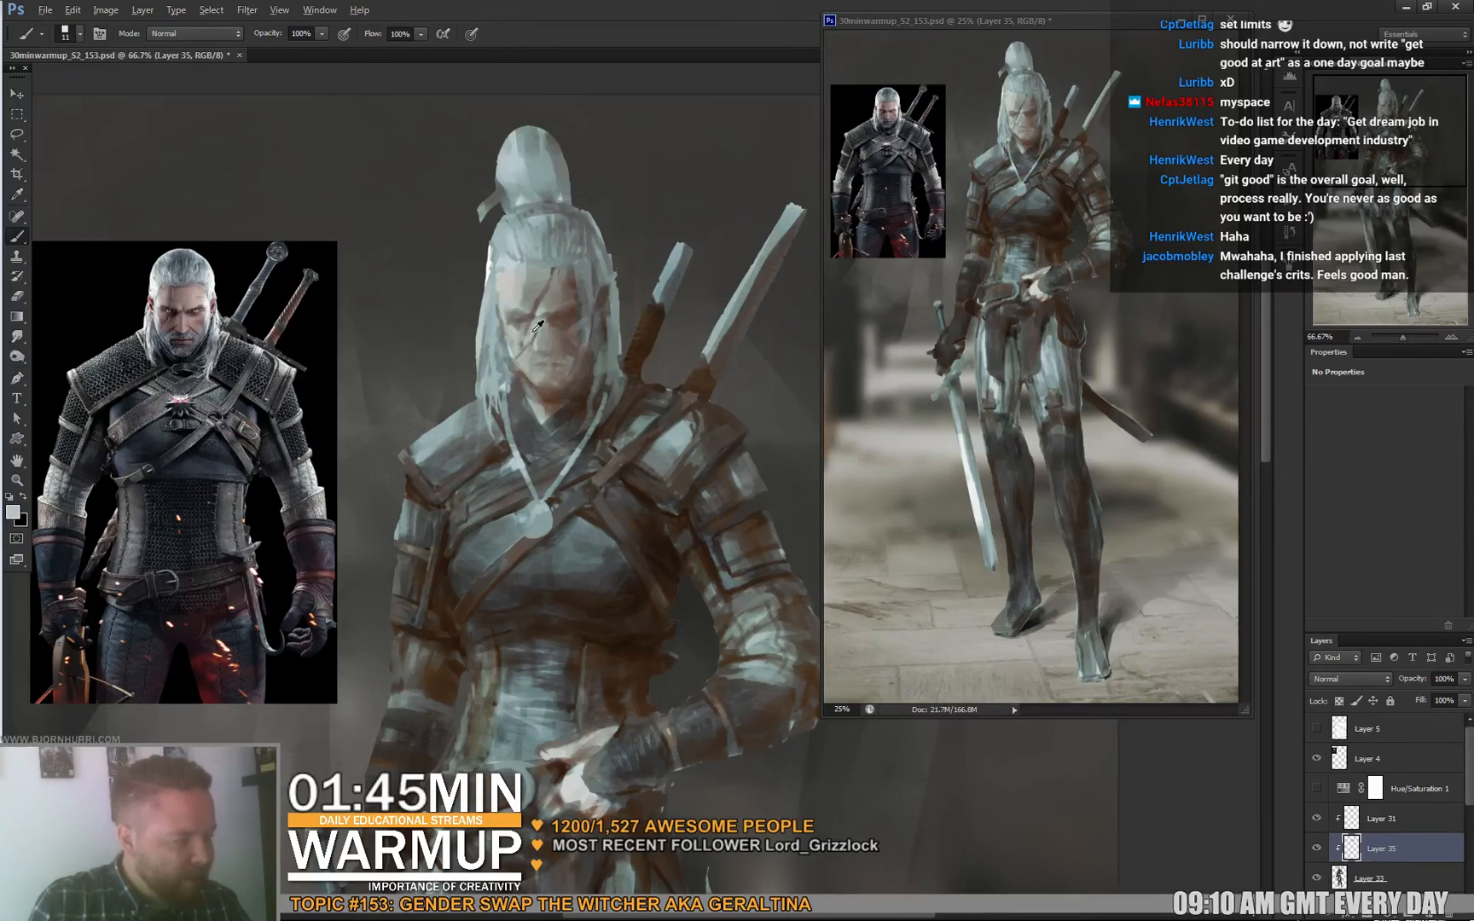
pyautogui.keyDown('alt'); pyautogui.click(522, 328); pyautogui.keyUp('alt')
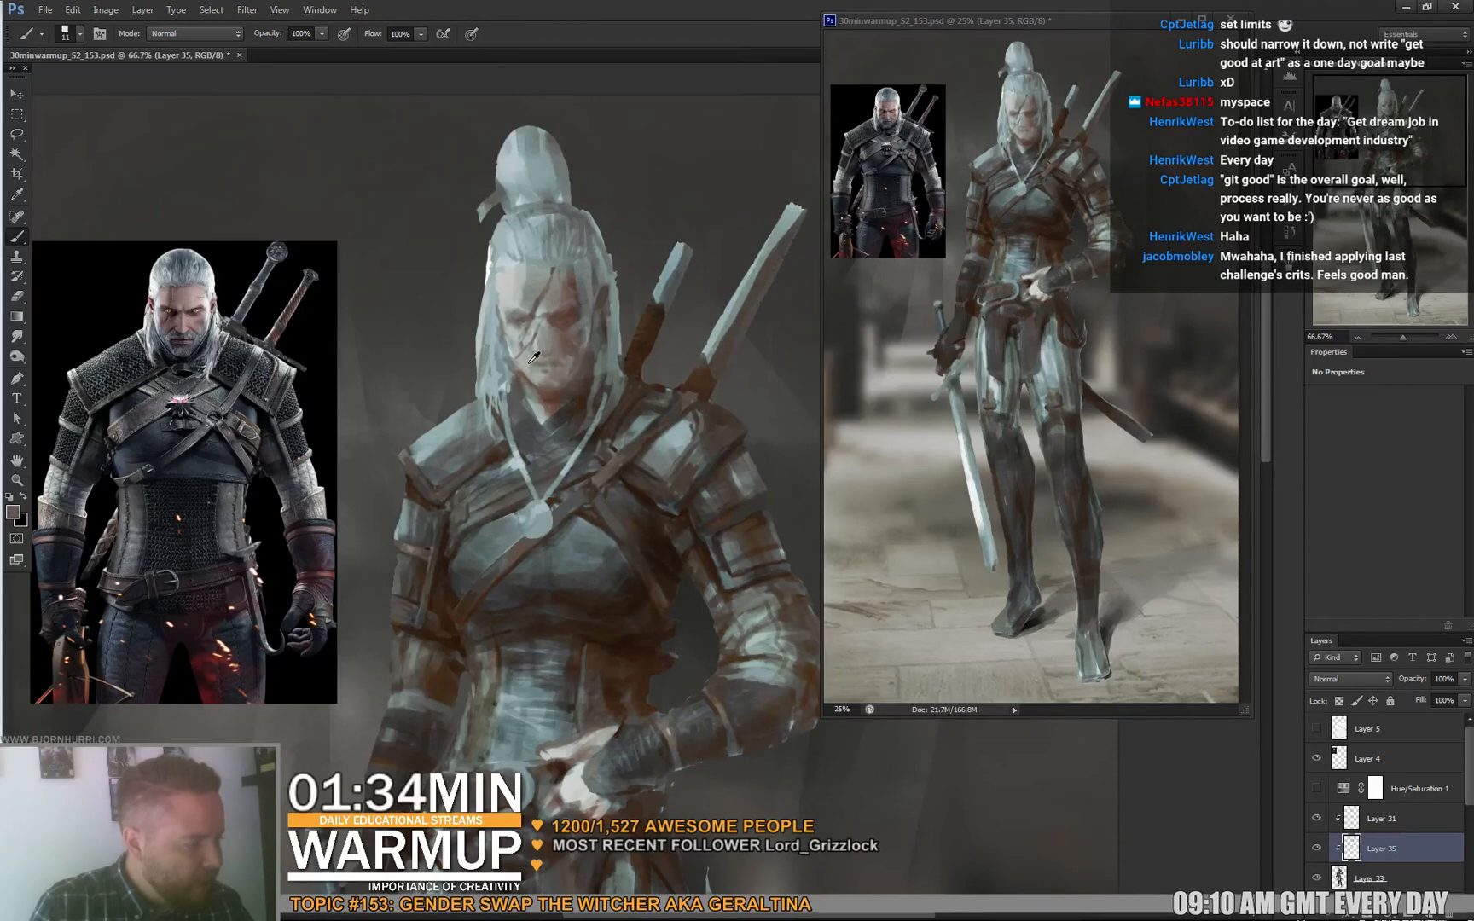
pyautogui.keyDown('alt'); pyautogui.click(533, 359); pyautogui.keyUp('alt')
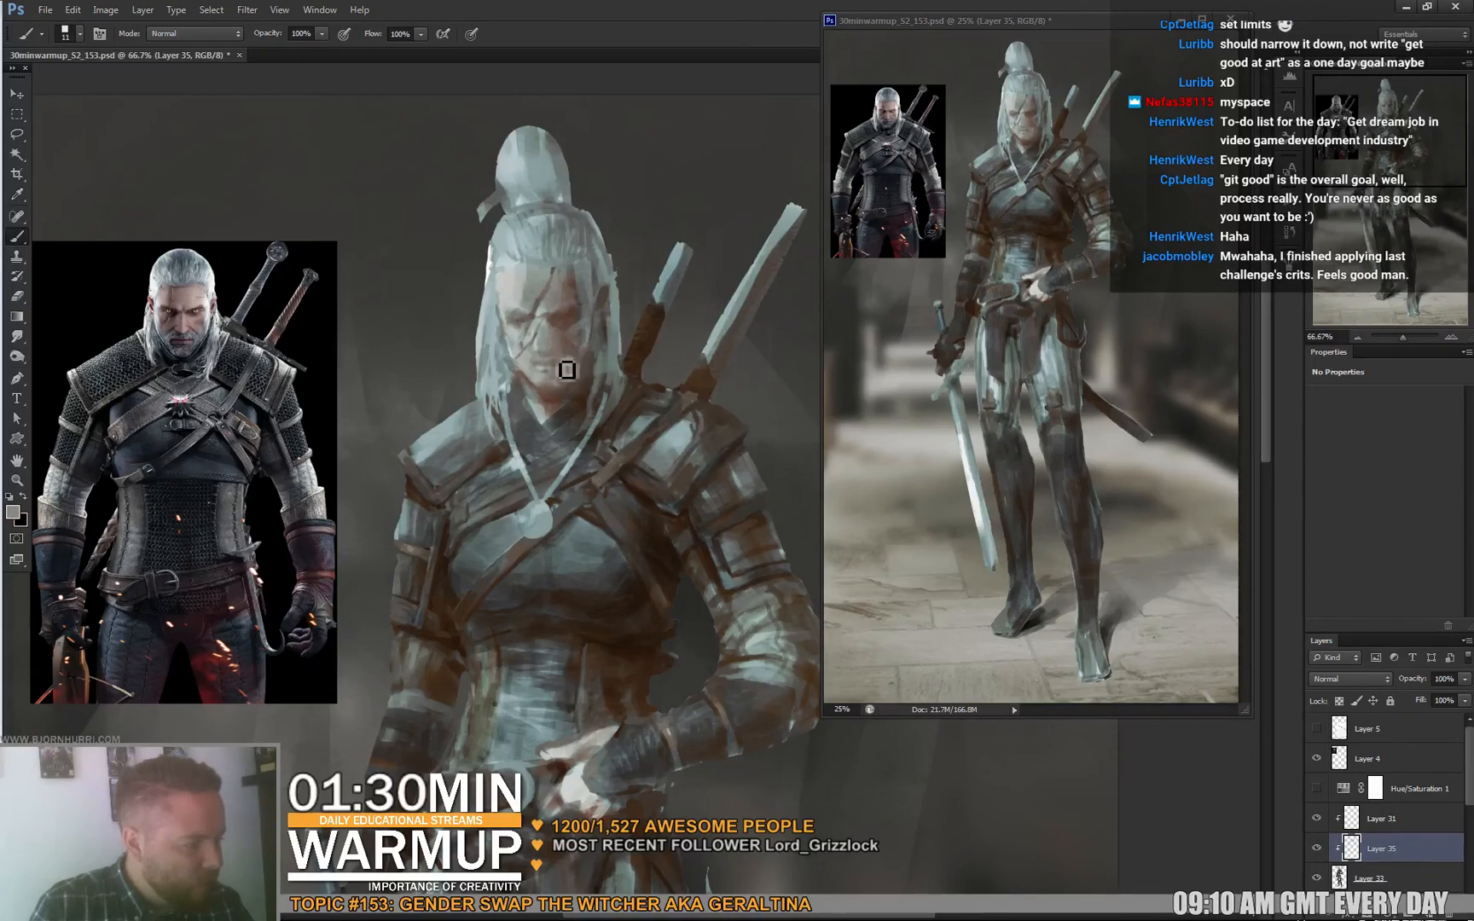
pyautogui.keyDown('alt'); pyautogui.click(534, 353); pyautogui.keyUp('alt')
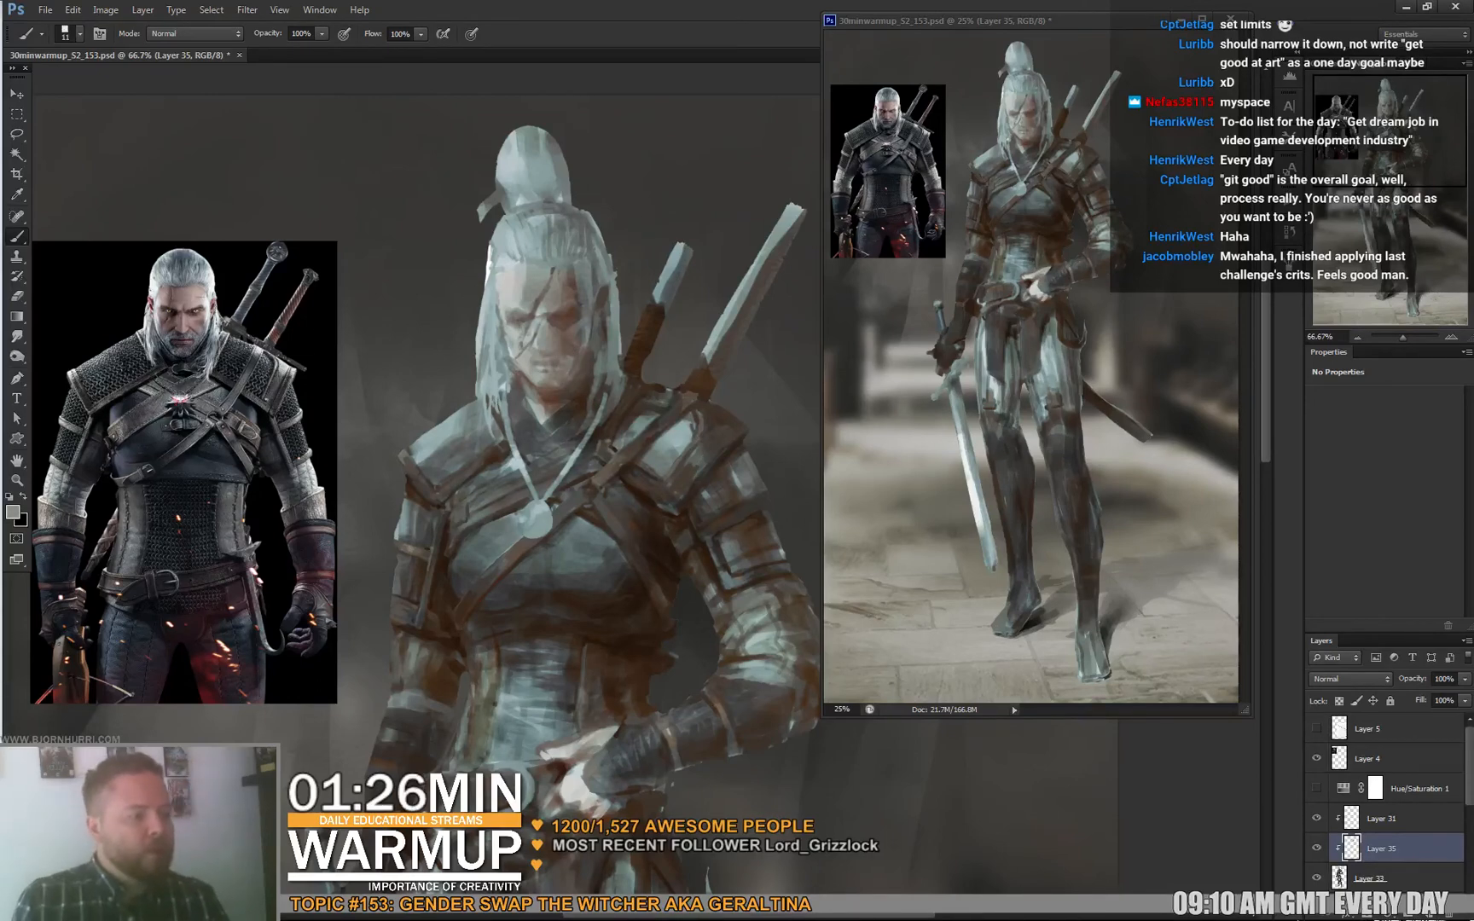
# Sample the reference face's eye area, choose a saturated yellow as the foreground colour, and paint both irises with it.
pyautogui.keyDown('alt'); pyautogui.click(189, 302); pyautogui.keyUp('alt')
pyautogui.keyDown('alt'); pyautogui.click(203, 305); pyautogui.keyUp('alt')
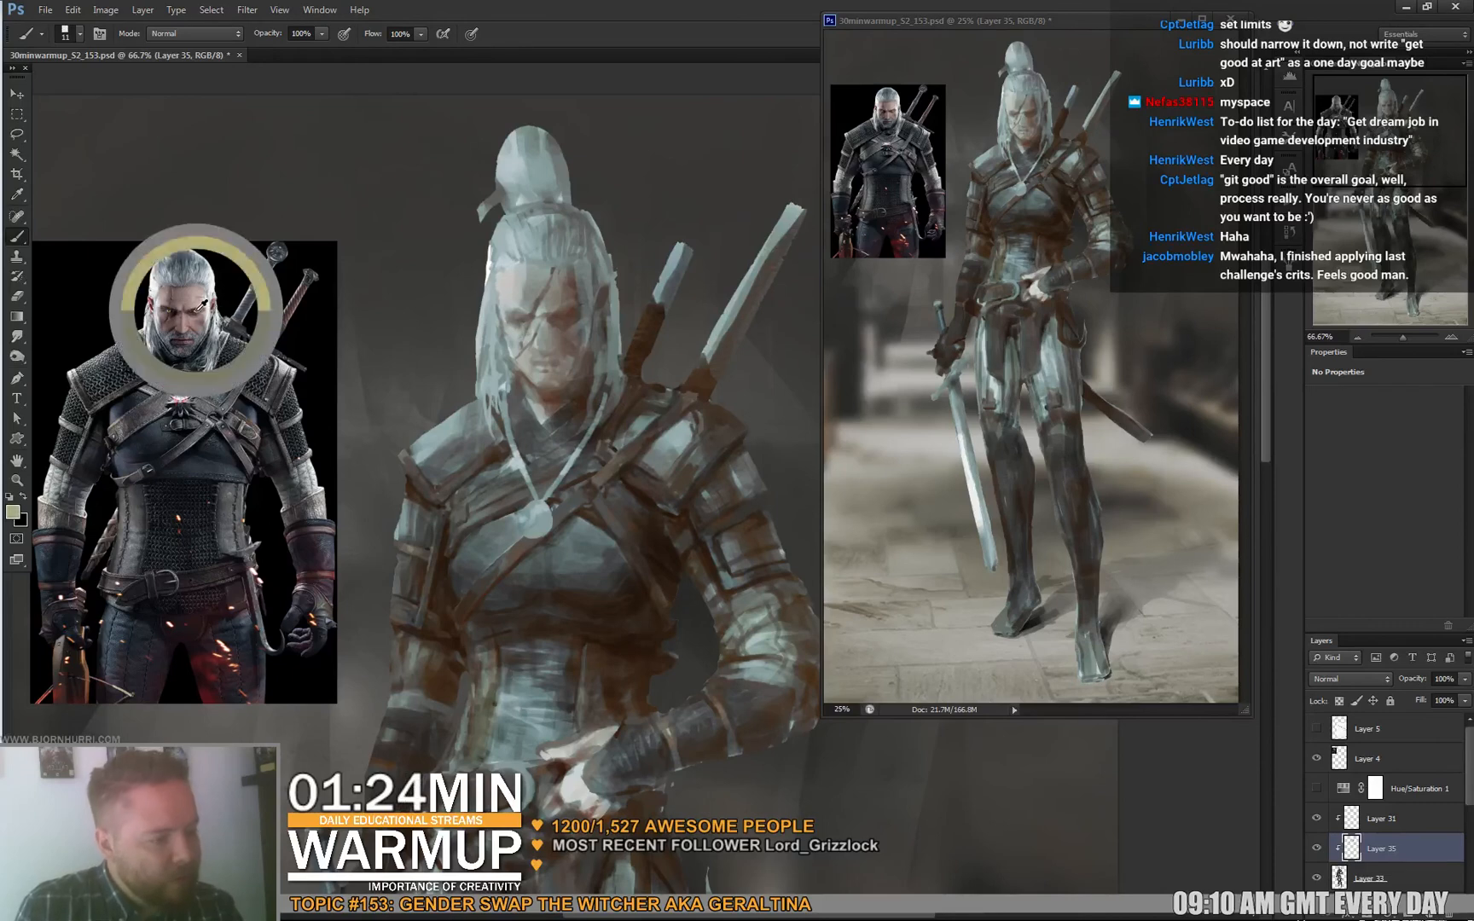
pyautogui.moveTo(203, 304); pyautogui.dragTo(234, 301)
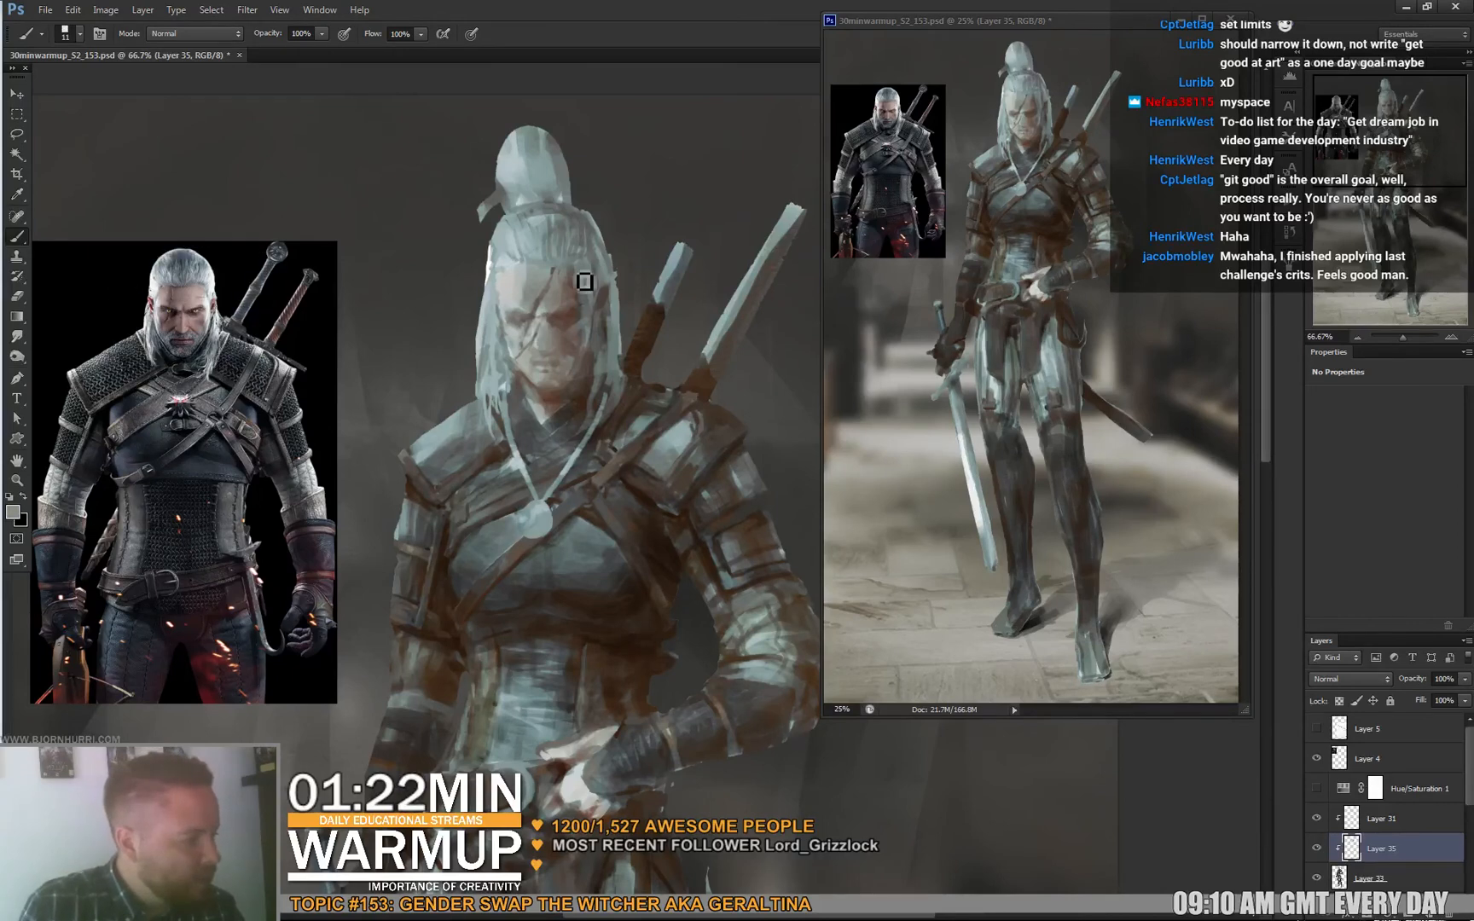
pyautogui.click(12, 512)
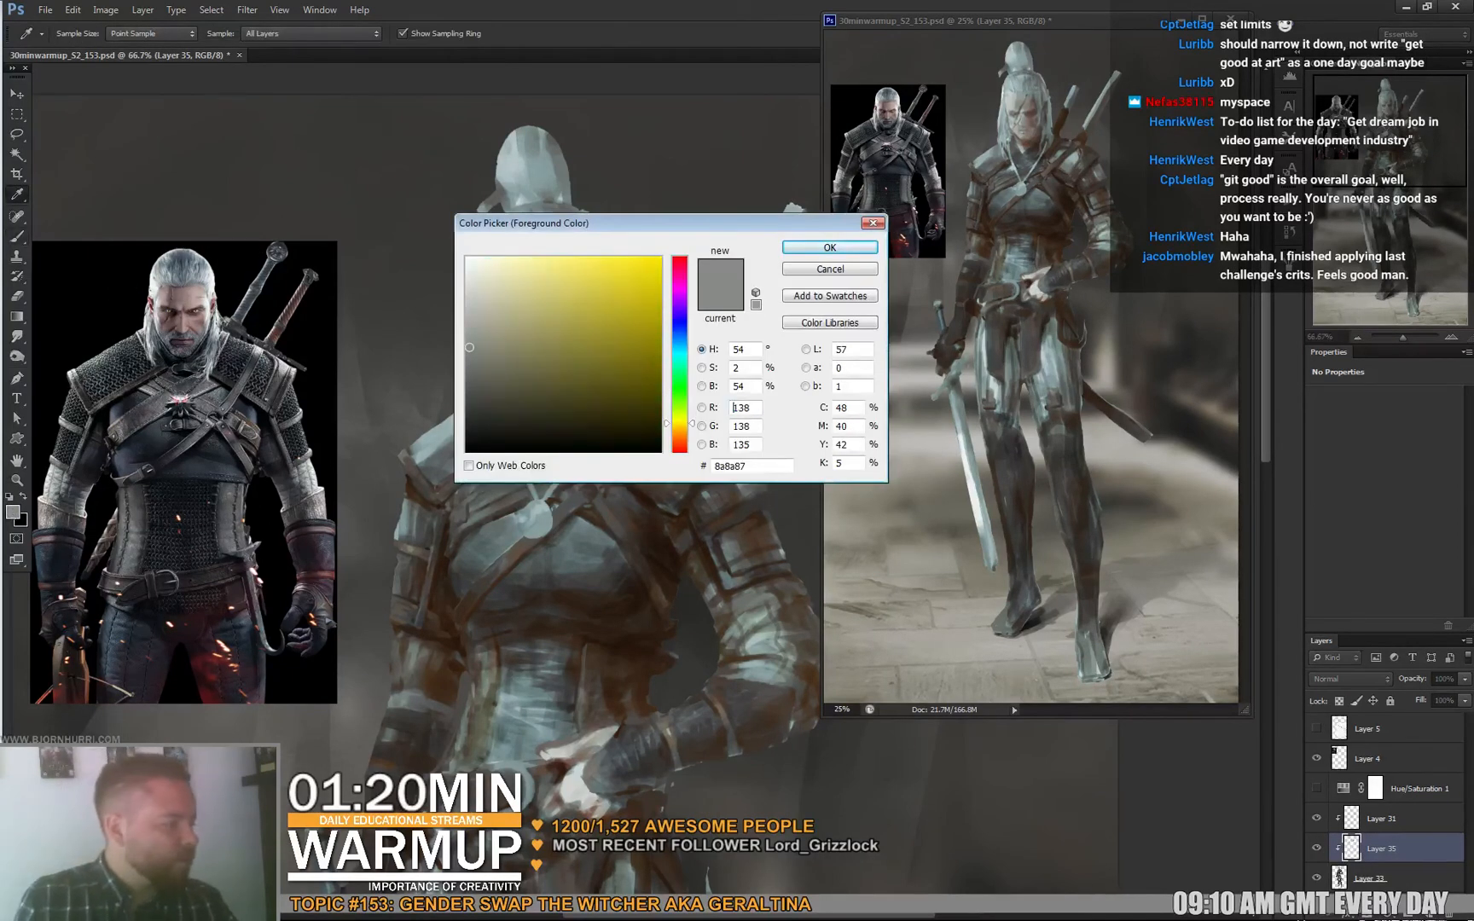
pyautogui.click(644, 283)
pyautogui.click(829, 247)
pyautogui.press('b')
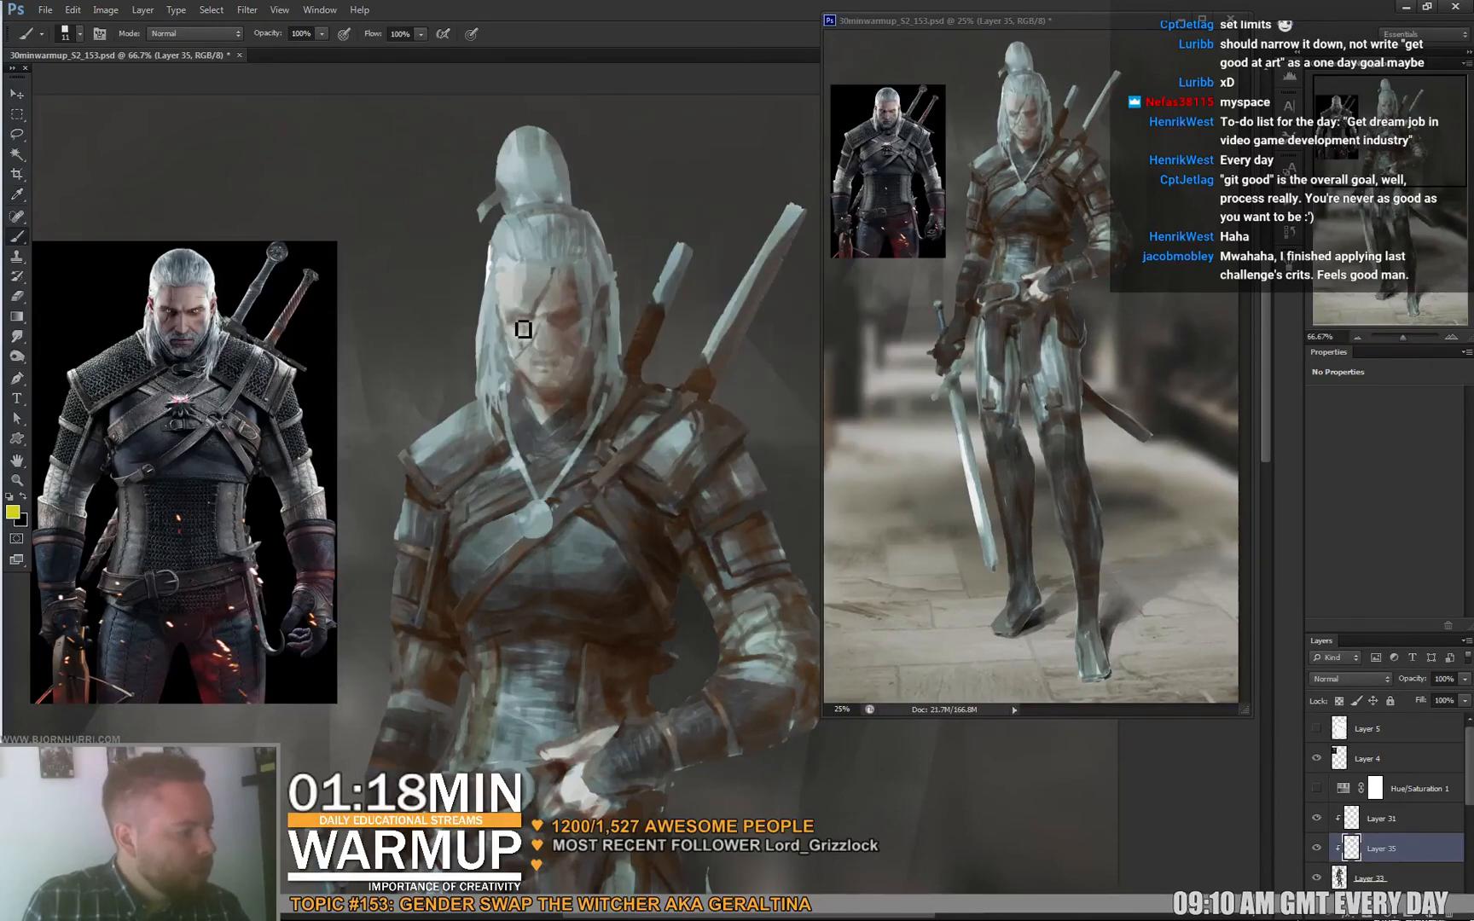
pyautogui.click(519, 318)
pyautogui.click(563, 316)
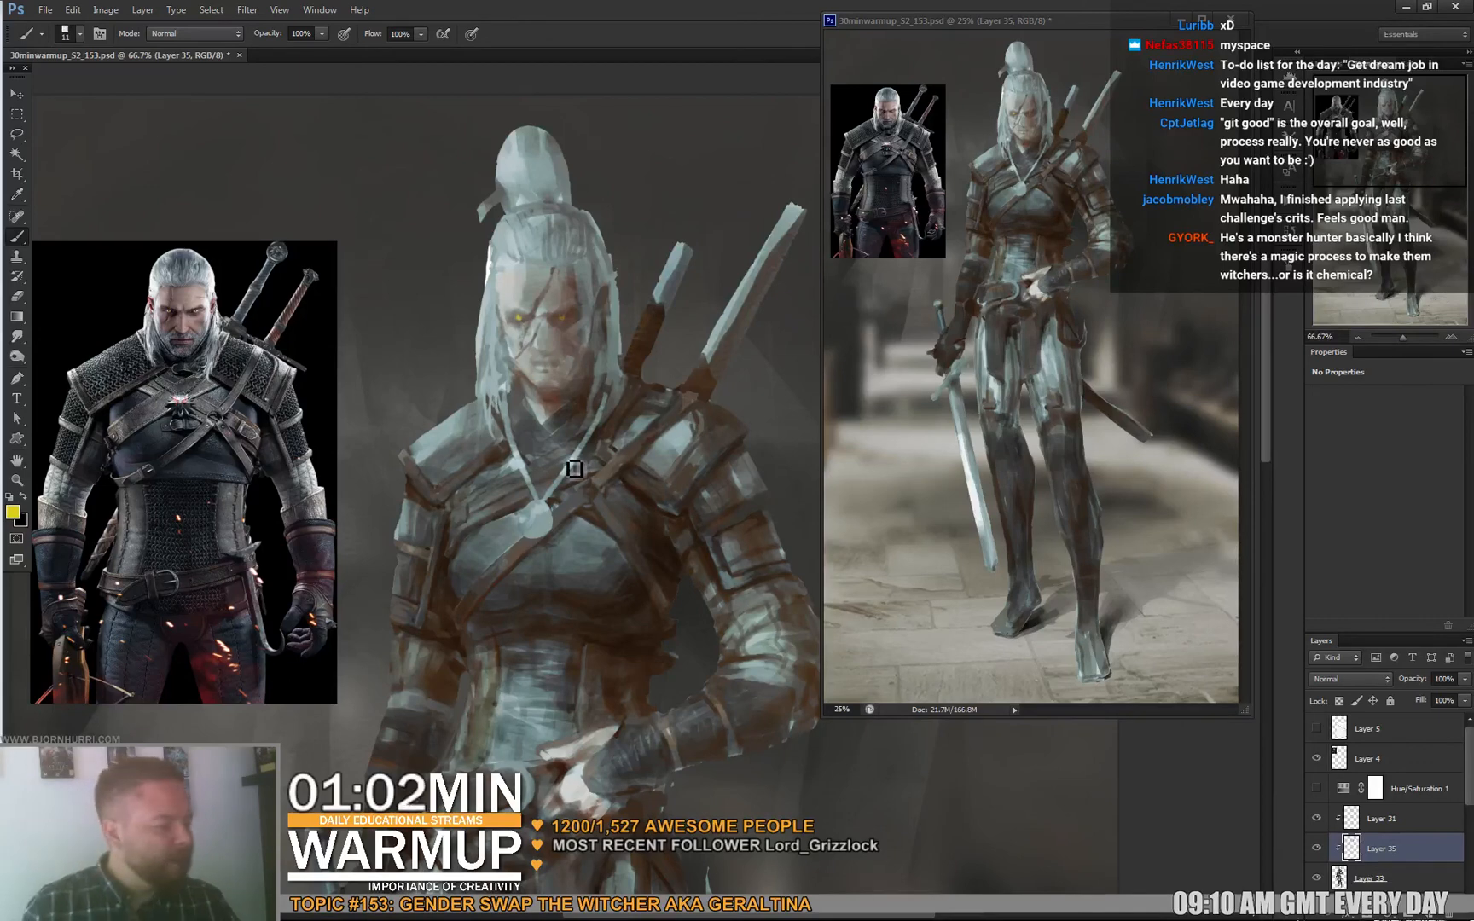
# Rework the nose, mouth and shadowed cheek below the scarred eye with skin and reddish-brown tones sampled from the face.
pyautogui.keyDown('alt'); pyautogui.click(540, 364); pyautogui.keyUp('alt')
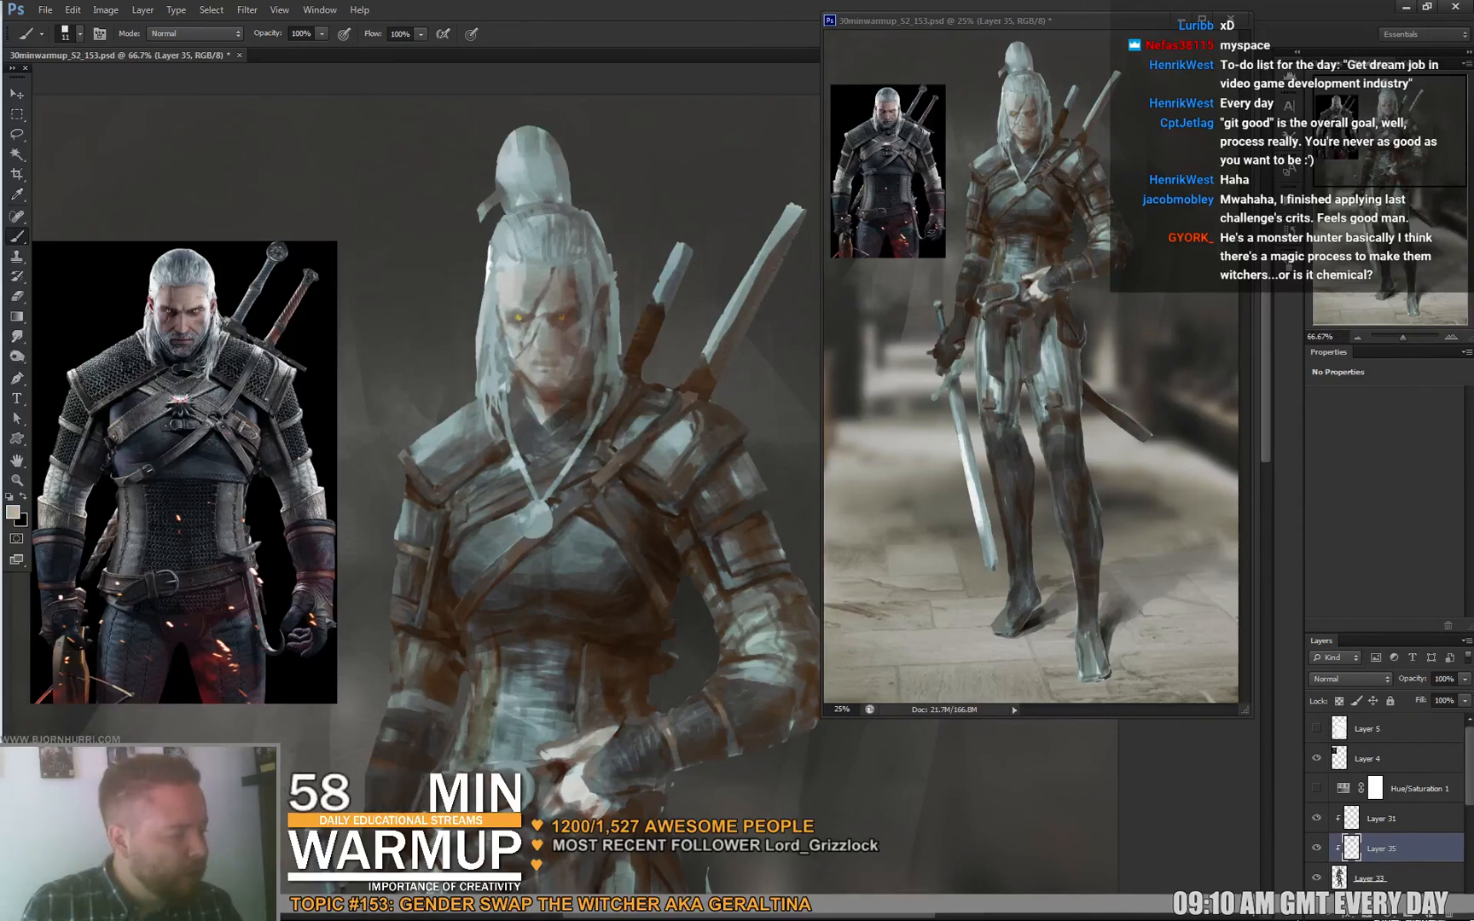
pyautogui.keyDown('alt'); pyautogui.click(552, 345); pyautogui.keyUp('alt')
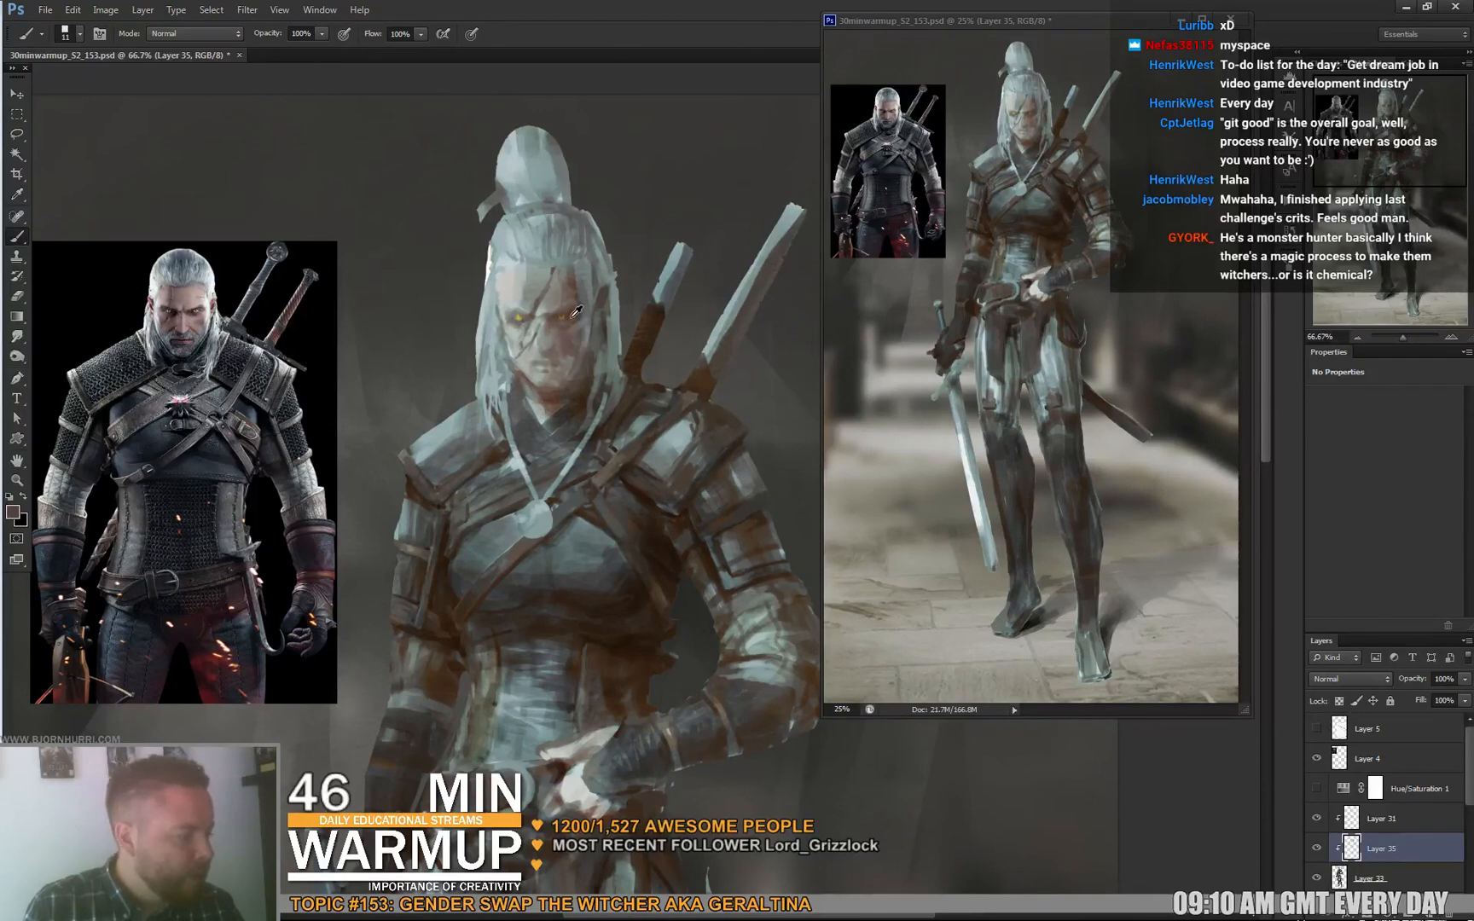
pyautogui.keyDown('alt'); pyautogui.click(567, 331); pyautogui.keyUp('alt')
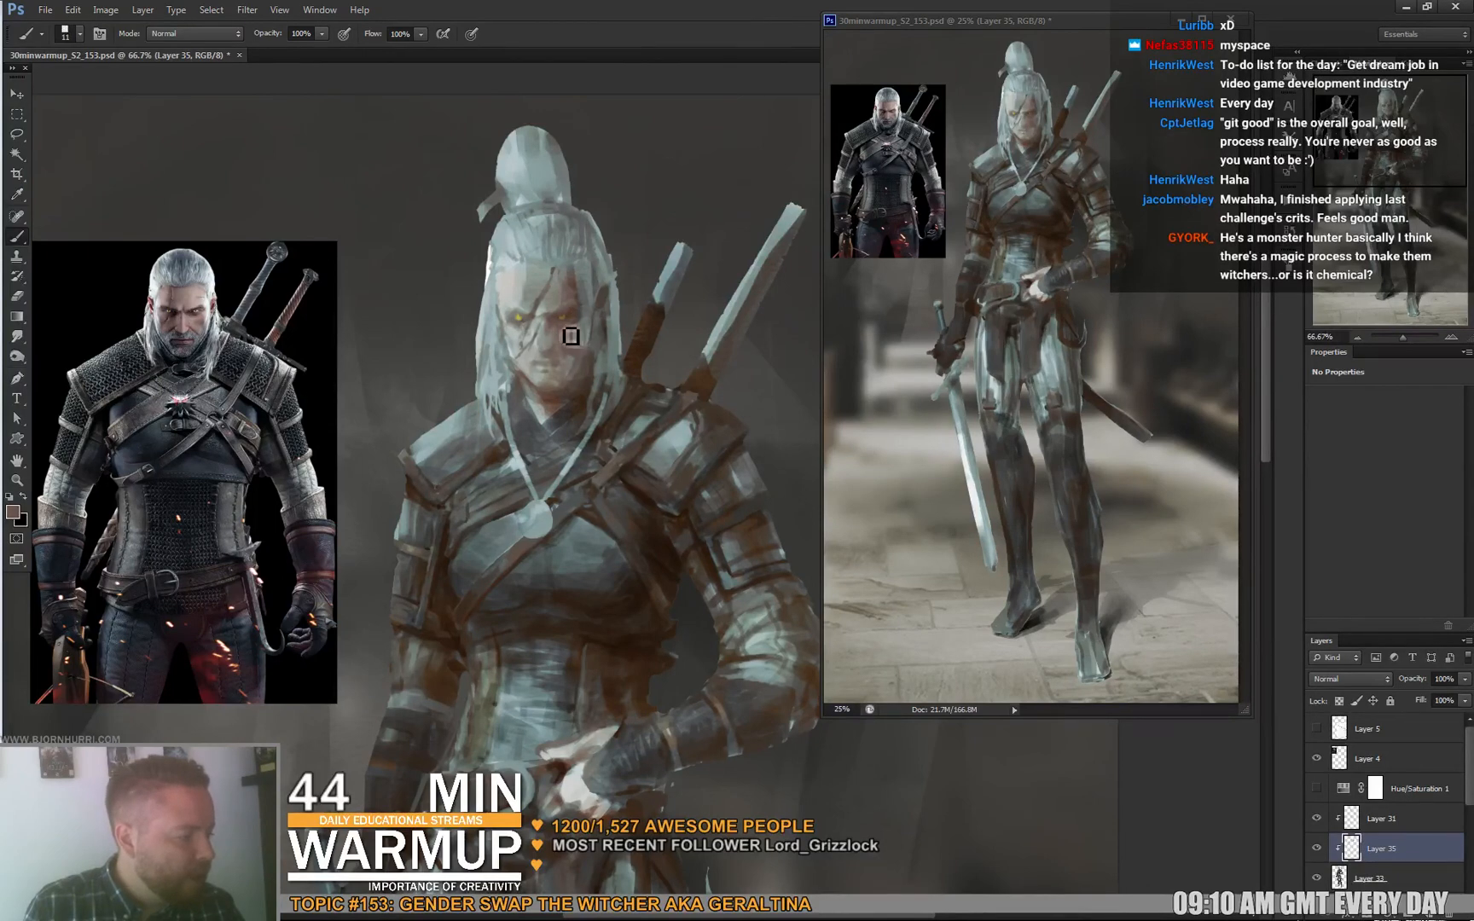
pyautogui.keyDown('alt'); pyautogui.click(585, 316); pyautogui.keyUp('alt')
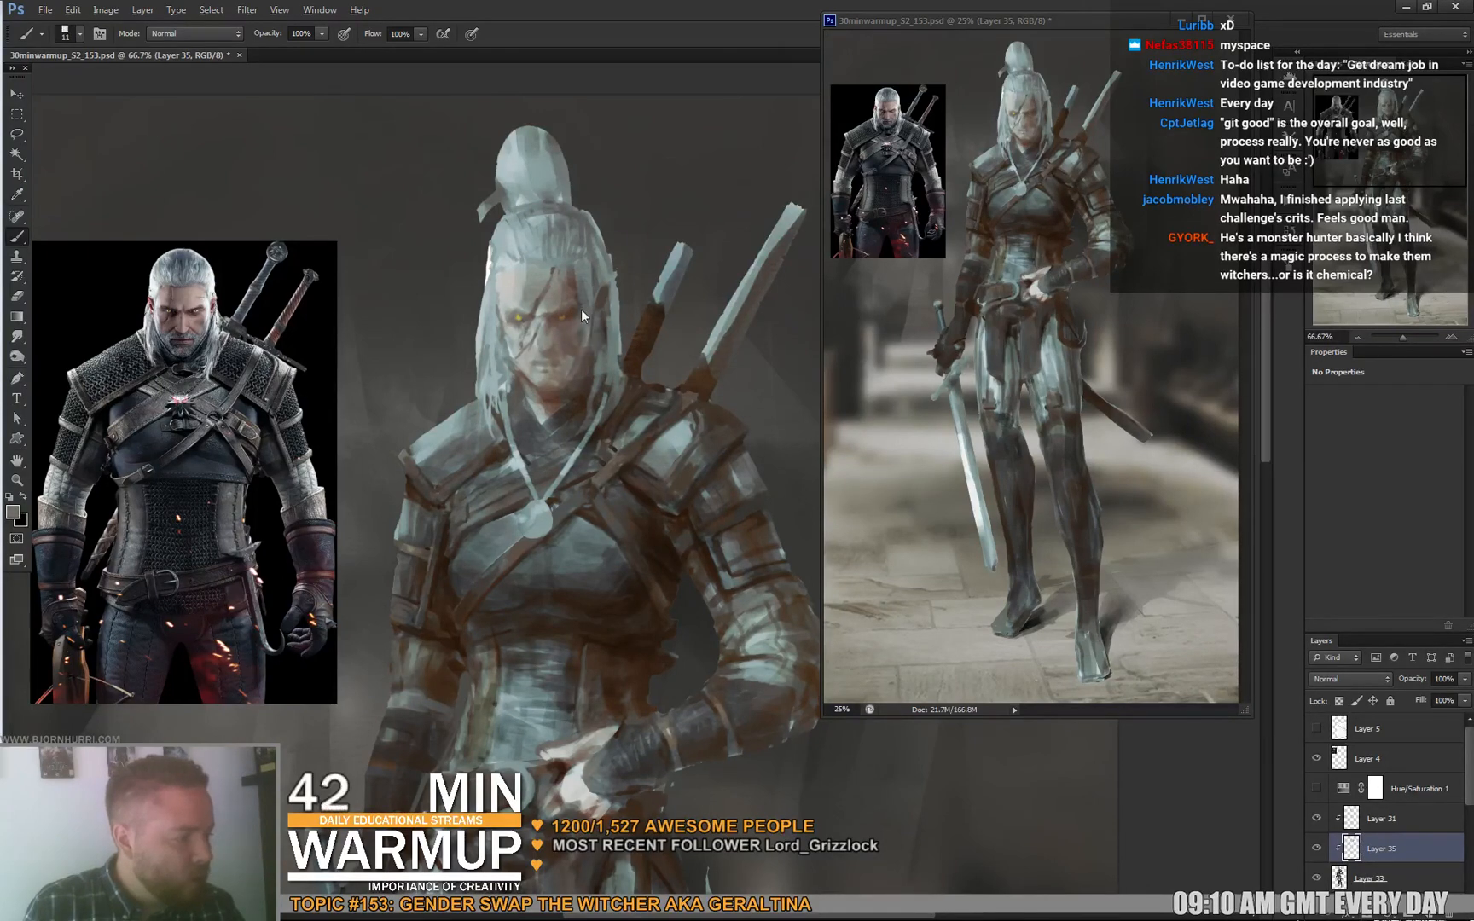
# Refine the brow, eye sockets and lit cheek around the yellow eyes with sampled light and shadow skin tones.
pyautogui.keyDown('alt'); pyautogui.click(520, 298); pyautogui.keyUp('alt')
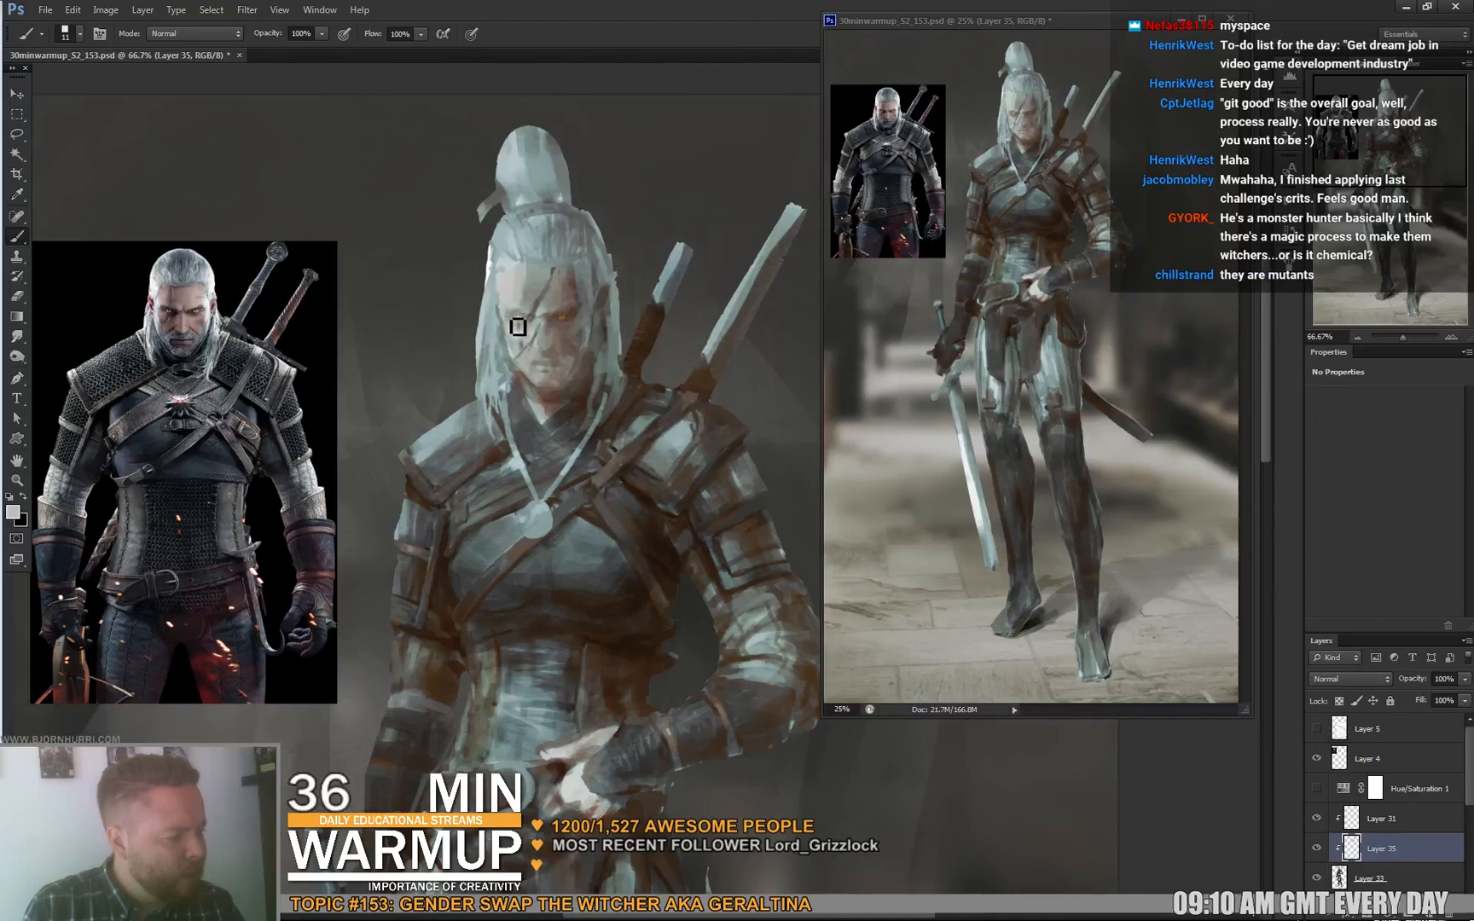
pyautogui.keyDown('alt'); pyautogui.click(518, 302); pyautogui.keyUp('alt')
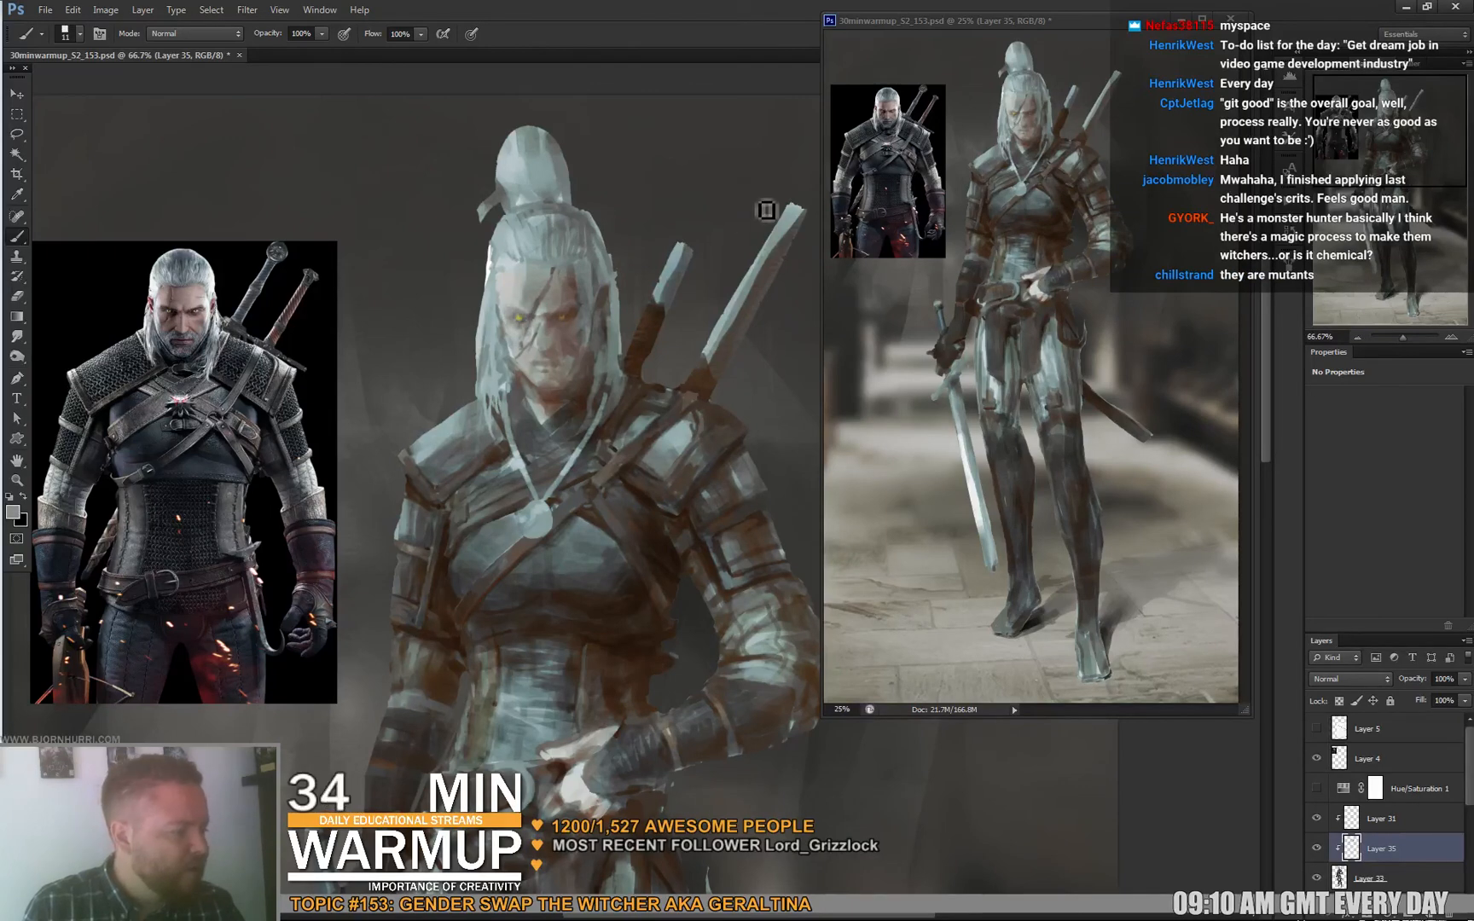
pyautogui.keyDown('alt'); pyautogui.click(526, 319); pyautogui.keyUp('alt')
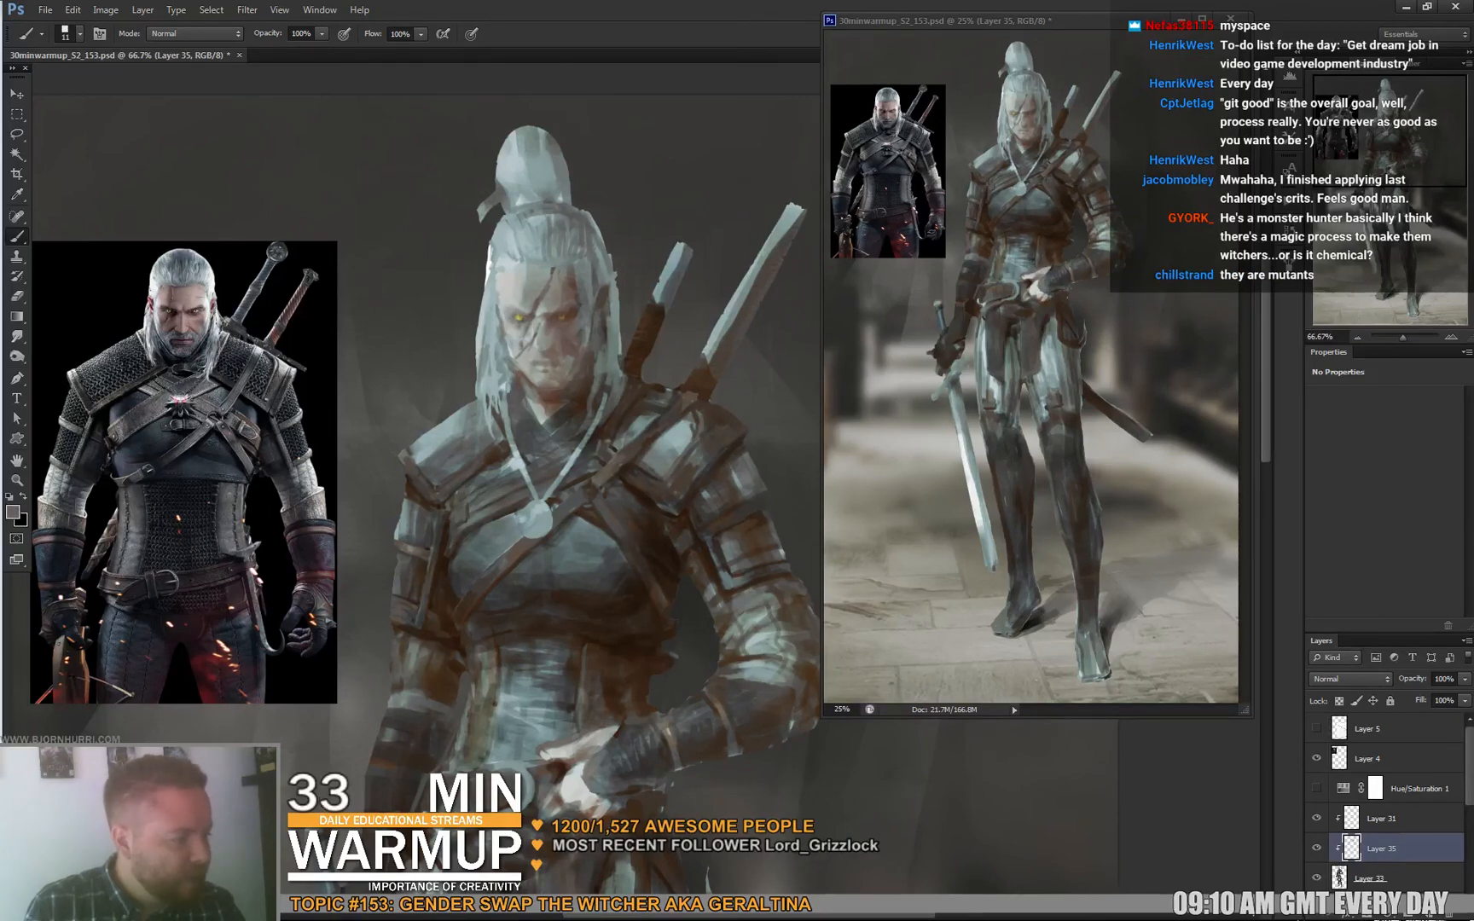
pyautogui.keyDown('alt'); pyautogui.click(518, 339); pyautogui.keyUp('alt')
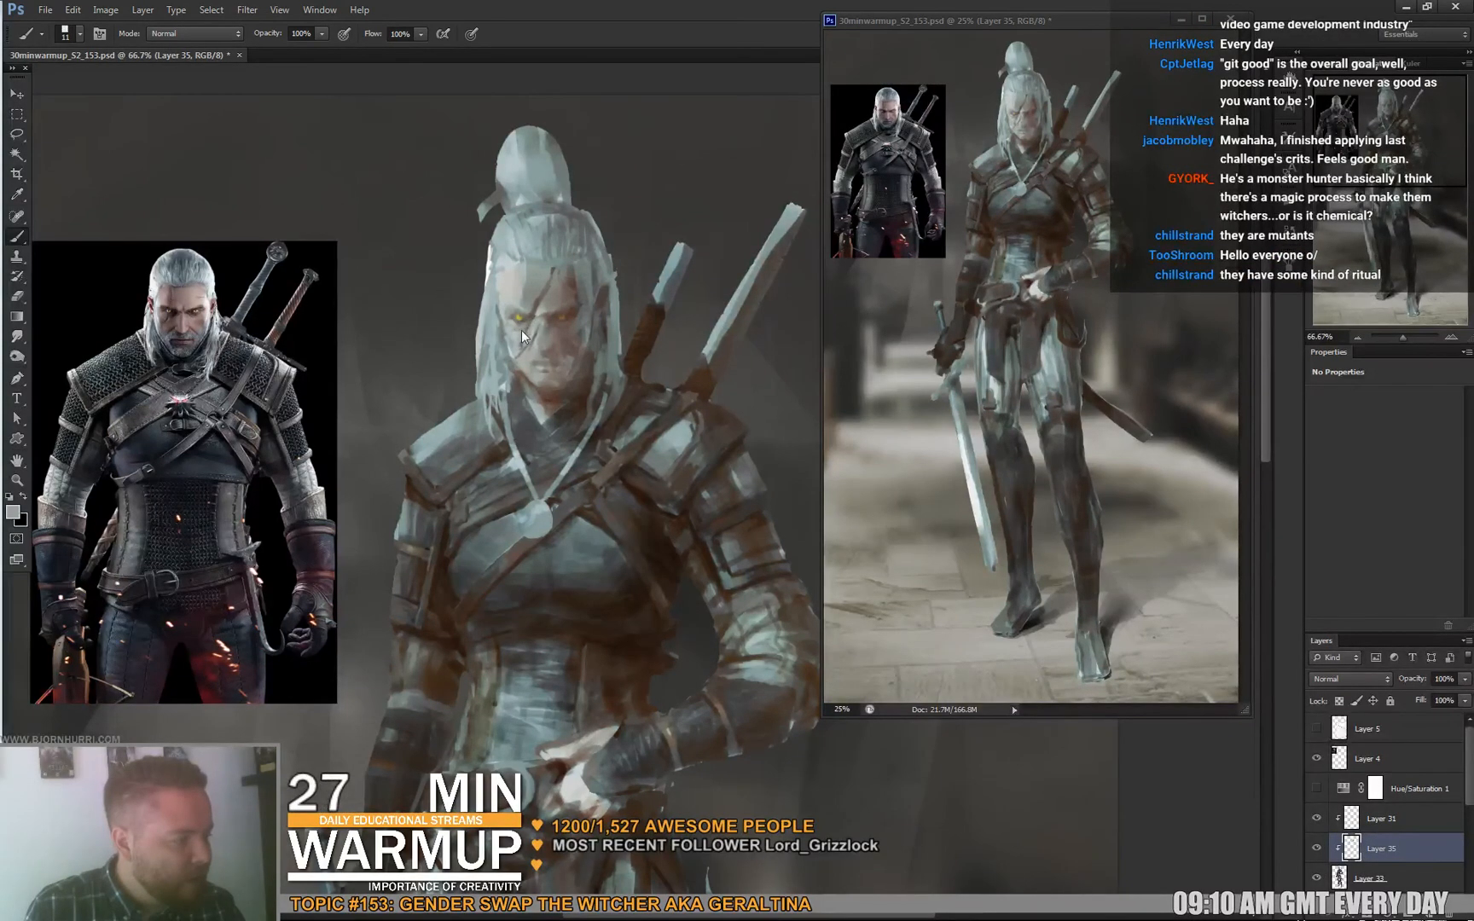
pyautogui.keyDown('alt'); pyautogui.click(539, 305); pyautogui.keyUp('alt')
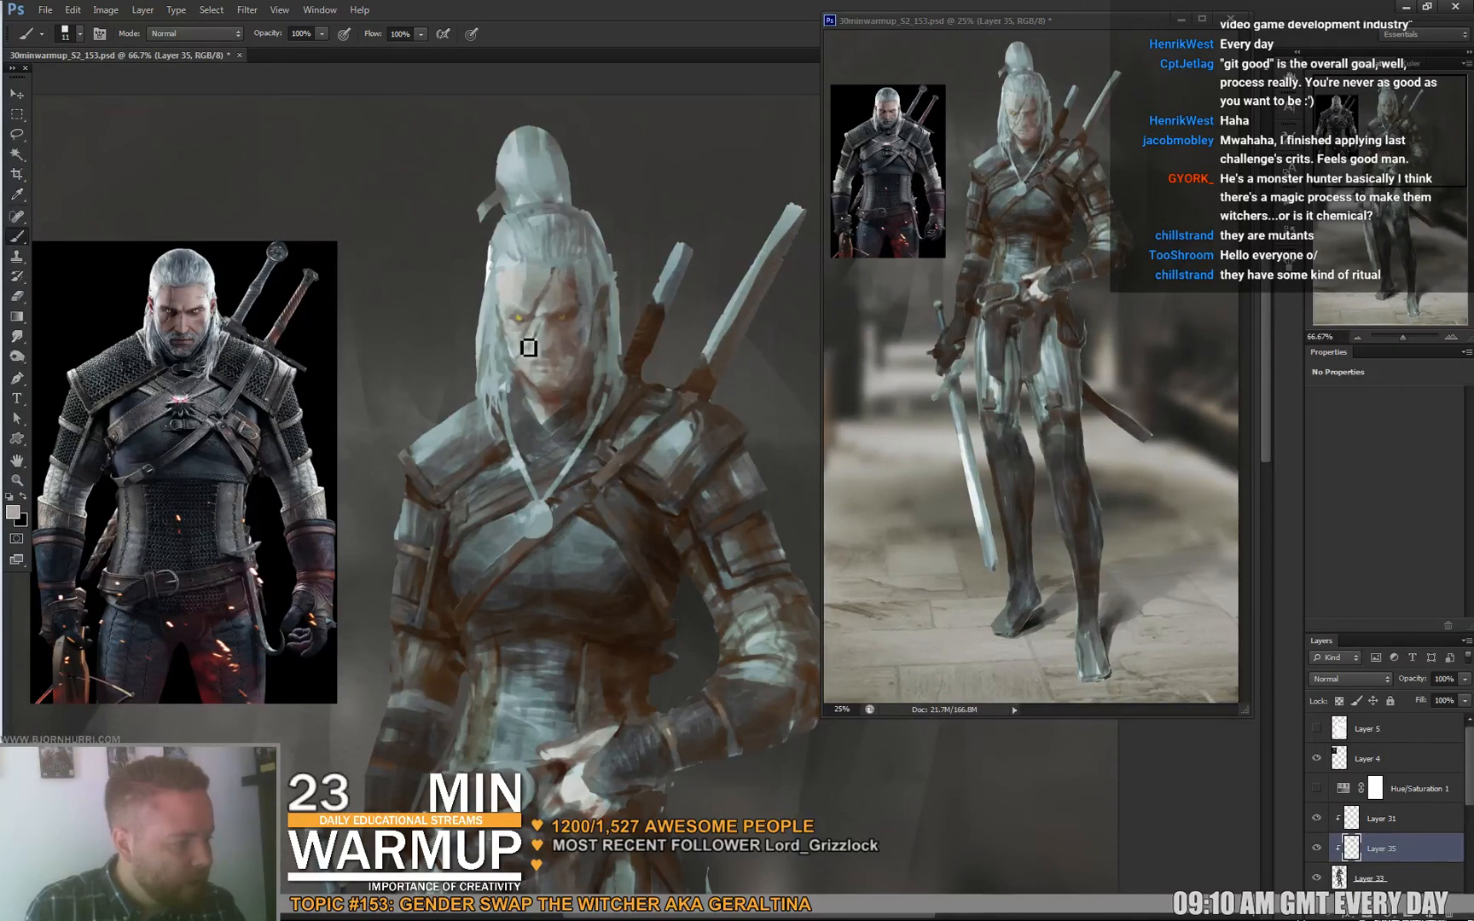
pyautogui.keyDown('alt'); pyautogui.click(524, 346); pyautogui.keyUp('alt')
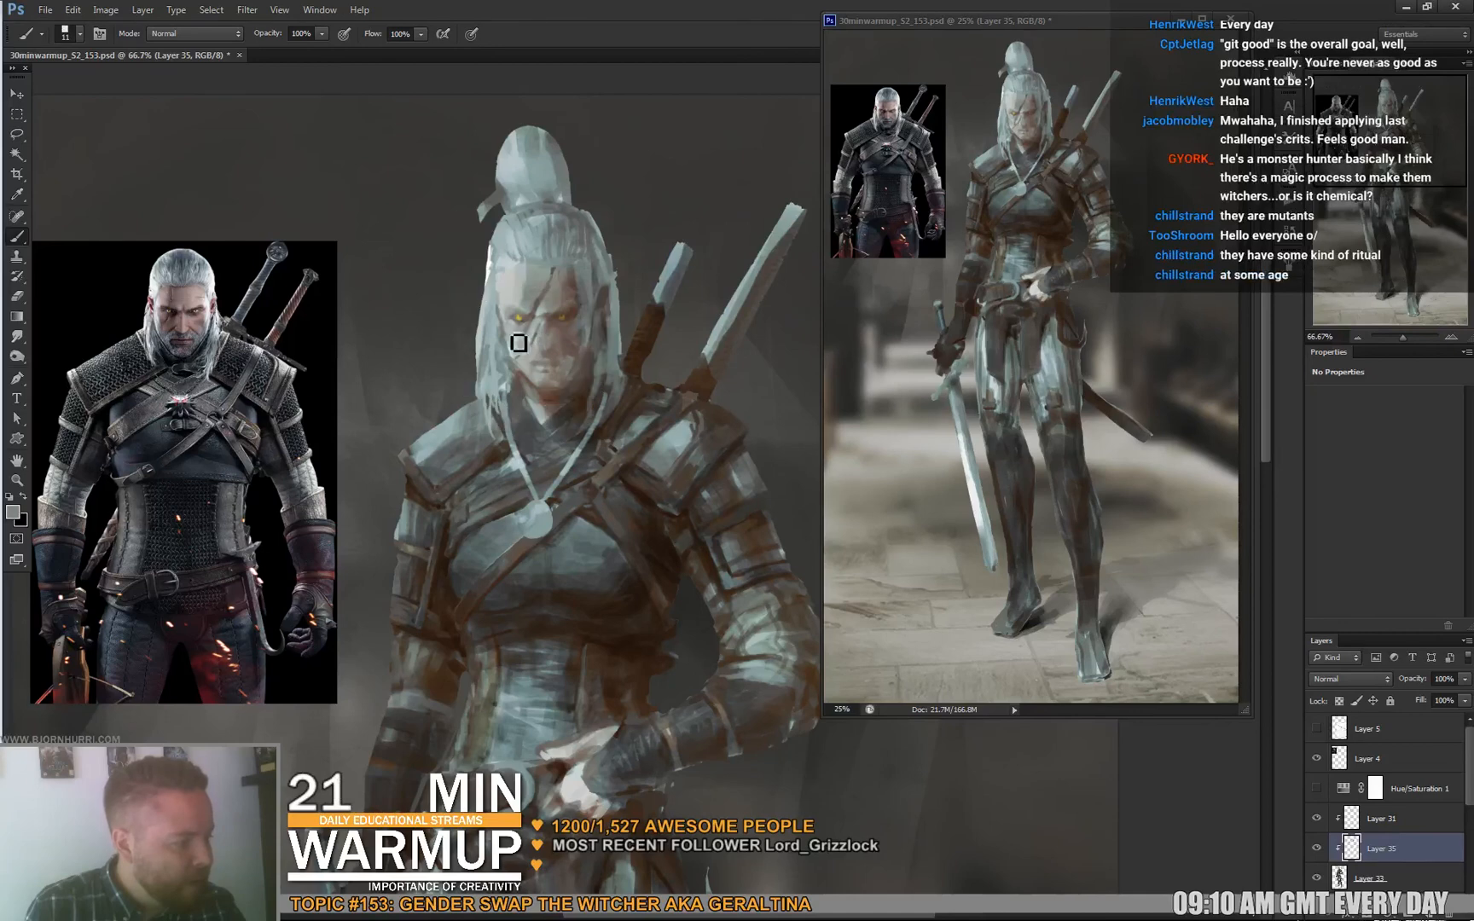
pyautogui.keyDown('alt'); pyautogui.click(520, 339); pyautogui.keyUp('alt')
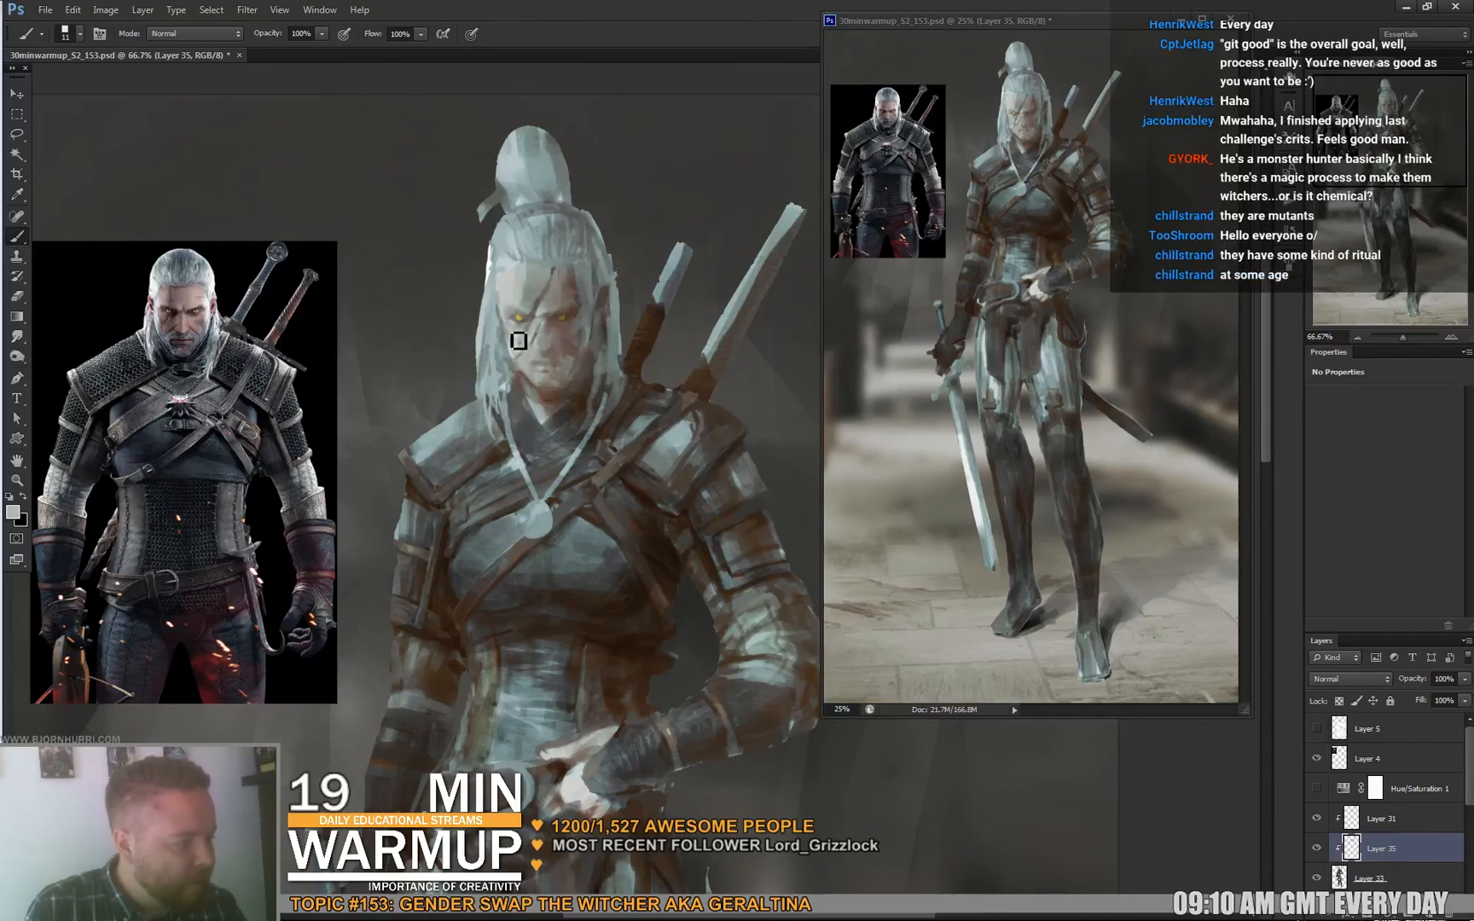
pyautogui.keyDown('alt'); pyautogui.click(502, 316); pyautogui.keyUp('alt')
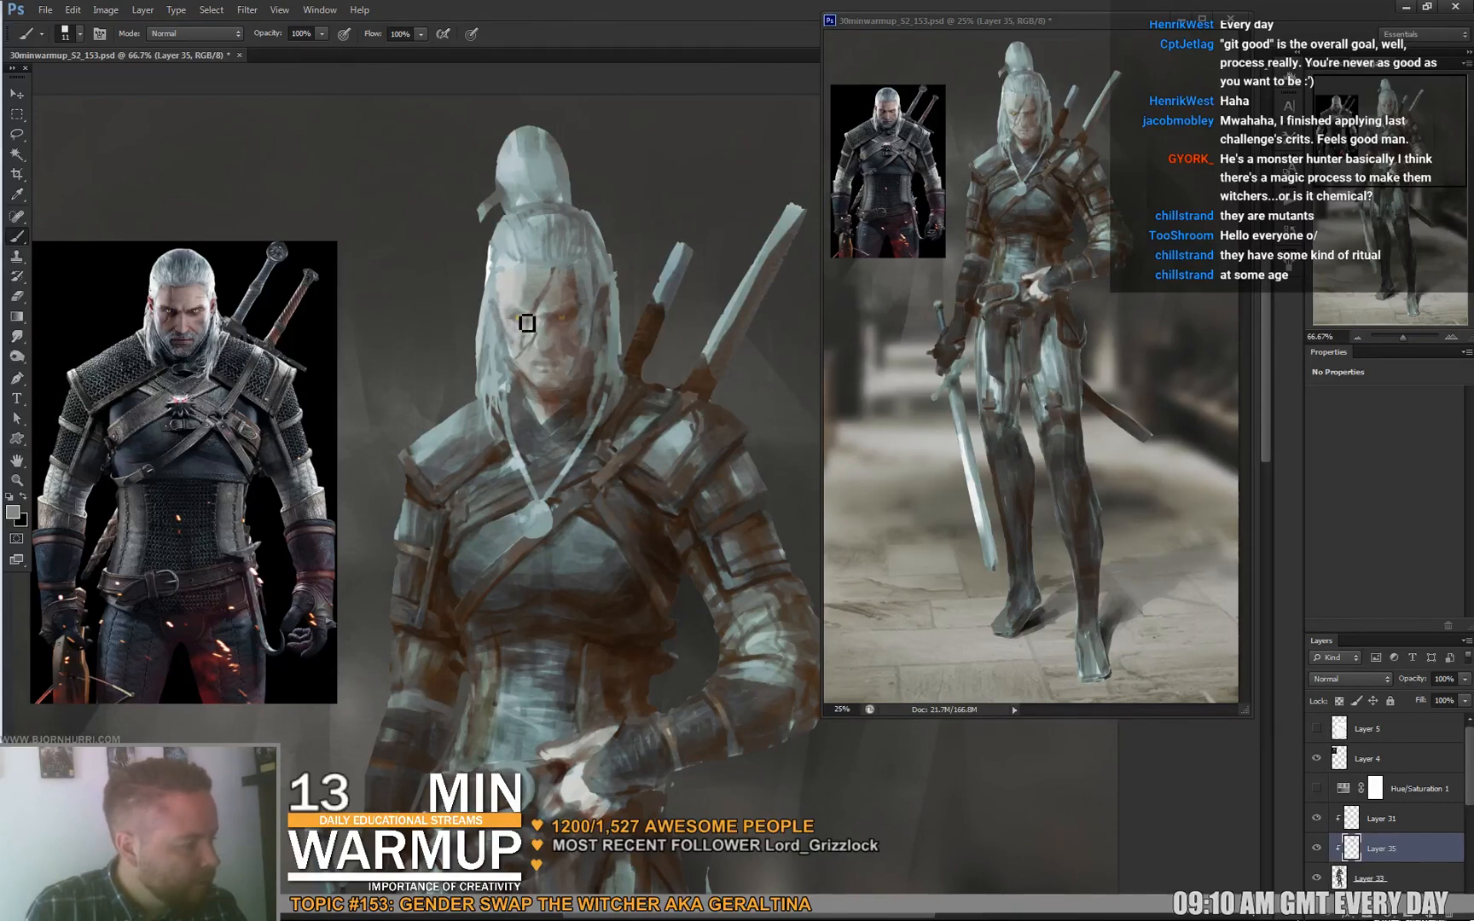
# Touch up the hair strands and edges on both sides of the face with sampled hair tones.
pyautogui.keyDown('alt'); pyautogui.click(505, 342); pyautogui.keyUp('alt')
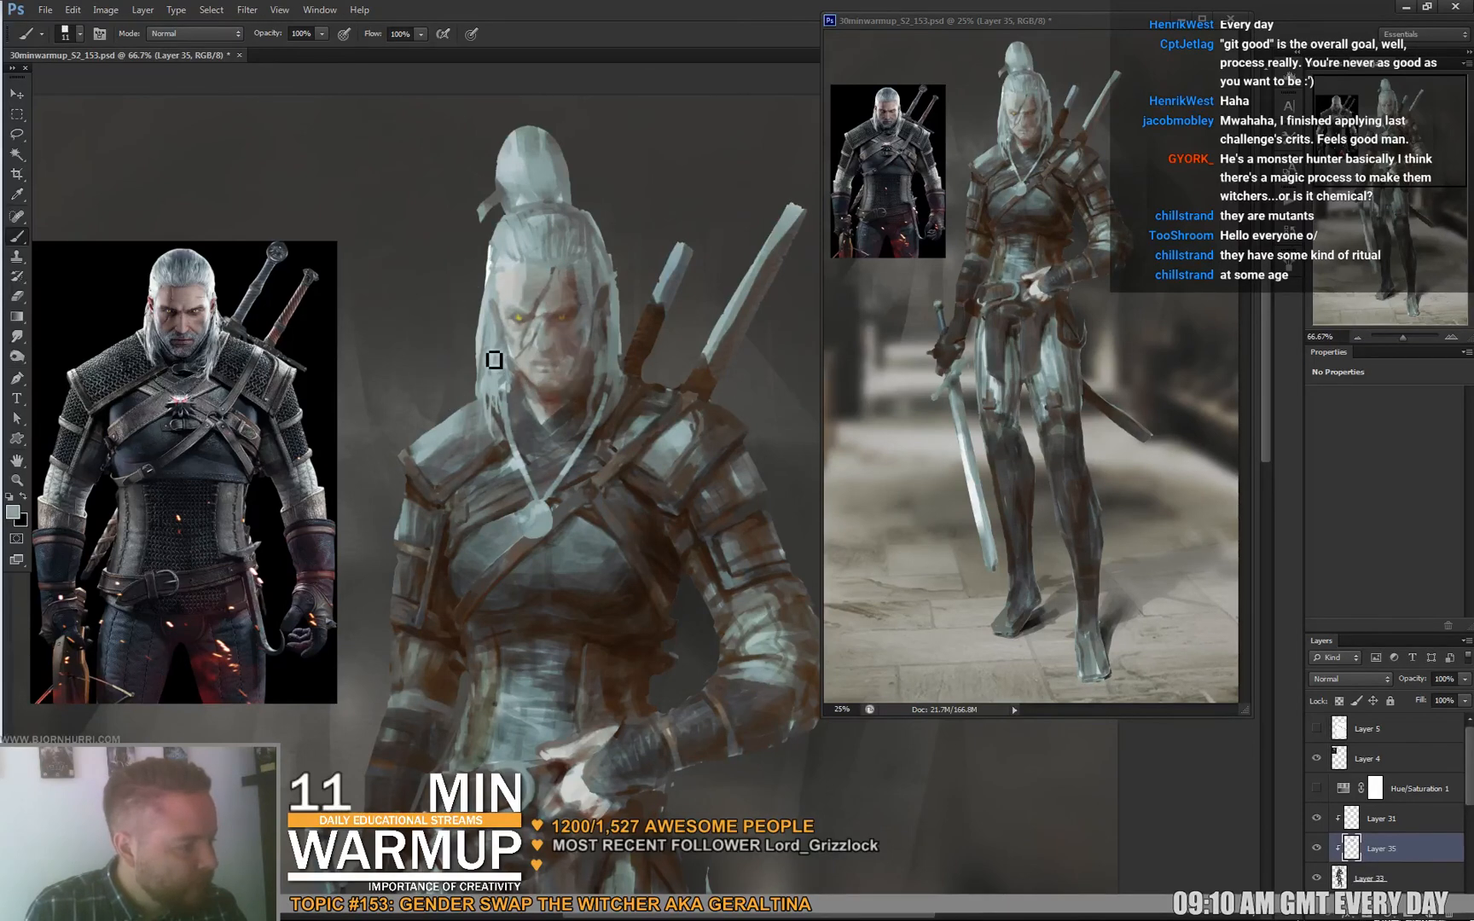
pyautogui.keyDown('alt'); pyautogui.click(488, 270); pyautogui.keyUp('alt')
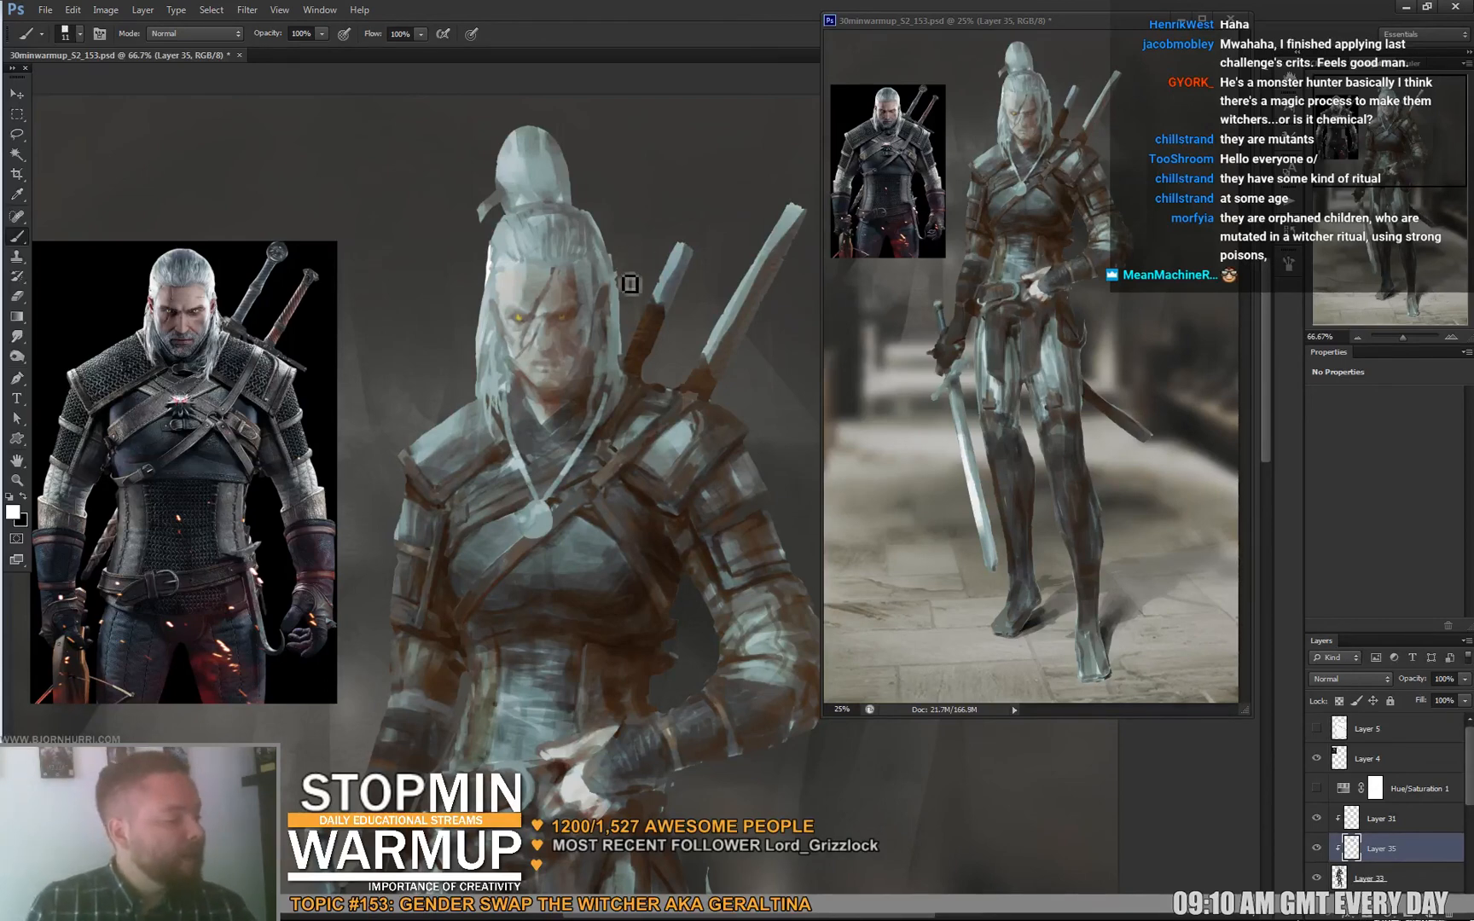
pyautogui.keyDown('alt'); pyautogui.click(597, 274); pyautogui.keyUp('alt')
pyautogui.moveTo(613, 294); pyautogui.dragTo(611, 285)
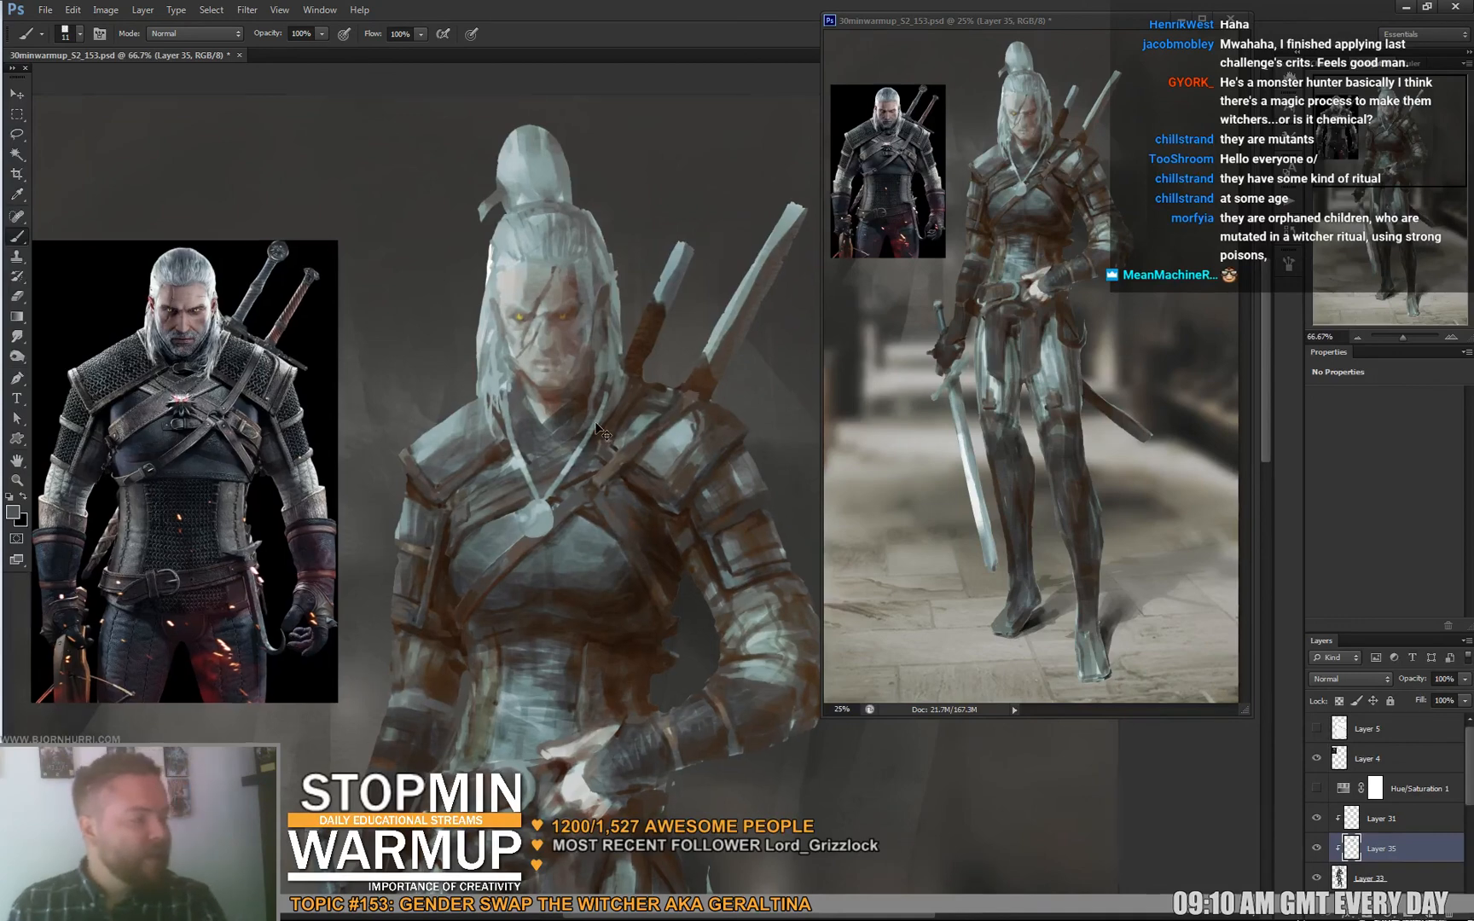
# Save the painting and hide the reference photo on Layer 4.
pyautogui.scroll(-1, 597, 429)
pyautogui.scroll(-1, 595, 422)
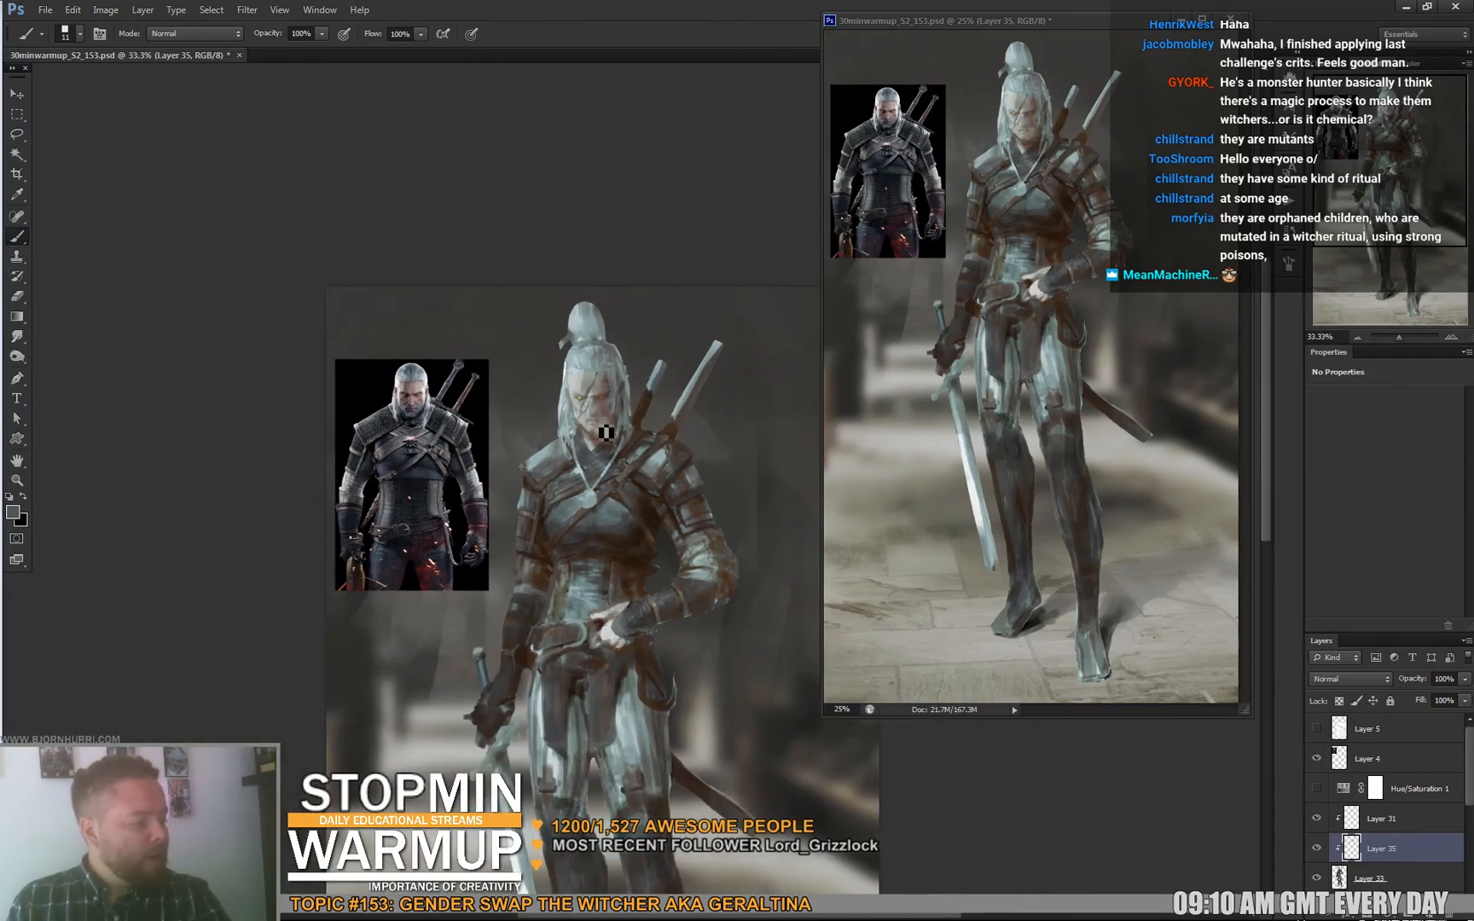
pyautogui.moveTo(539, 667); pyautogui.dragTo(470, 437)
pyautogui.moveTo(592, 560); pyautogui.dragTo(592, 544)
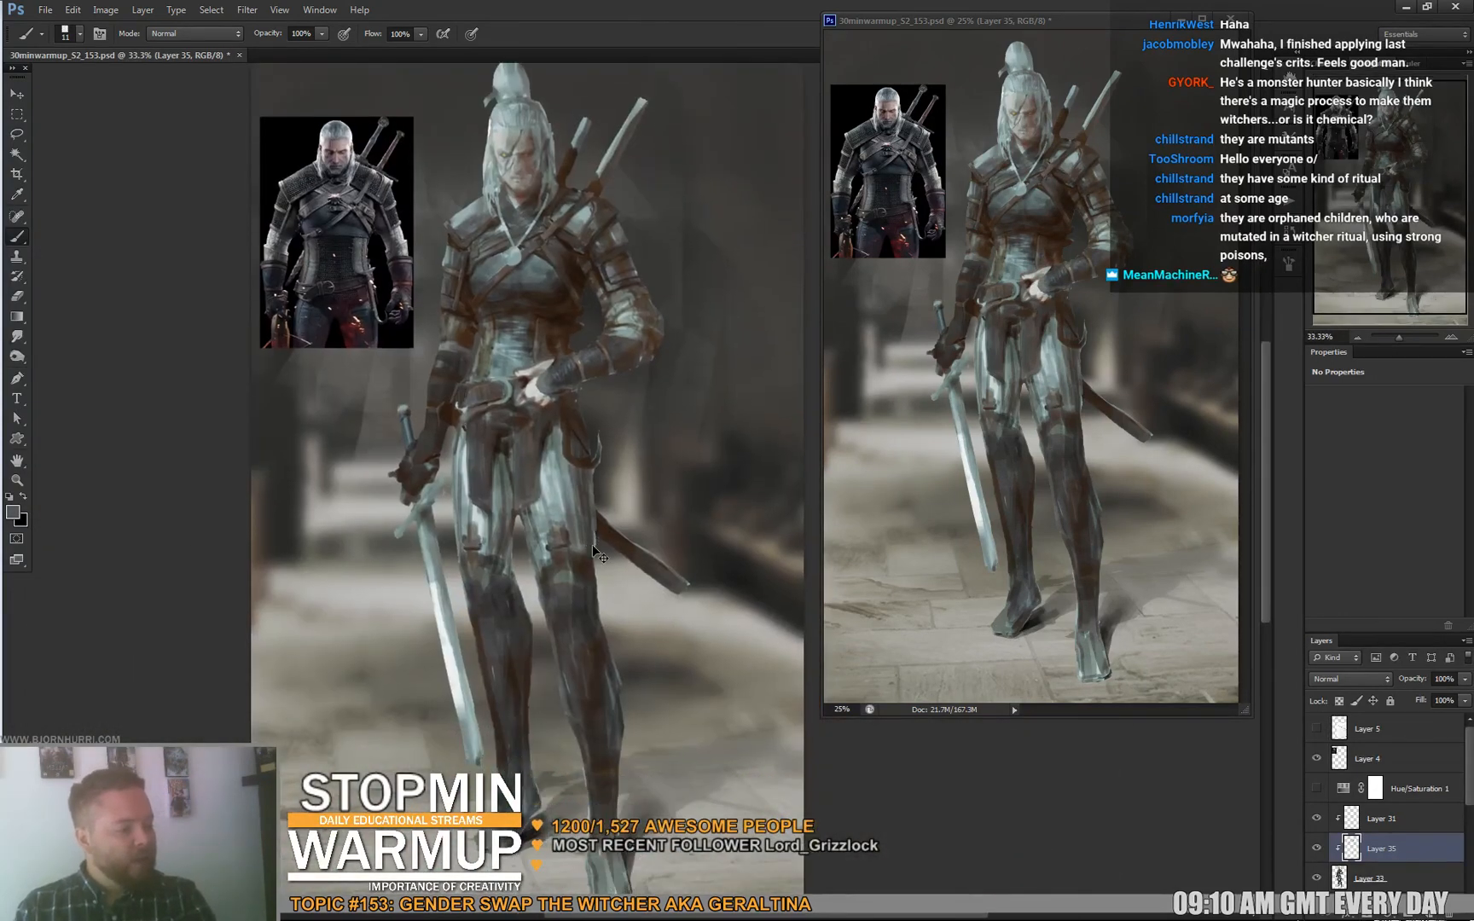
pyautogui.hotkey('ctrl', 's')
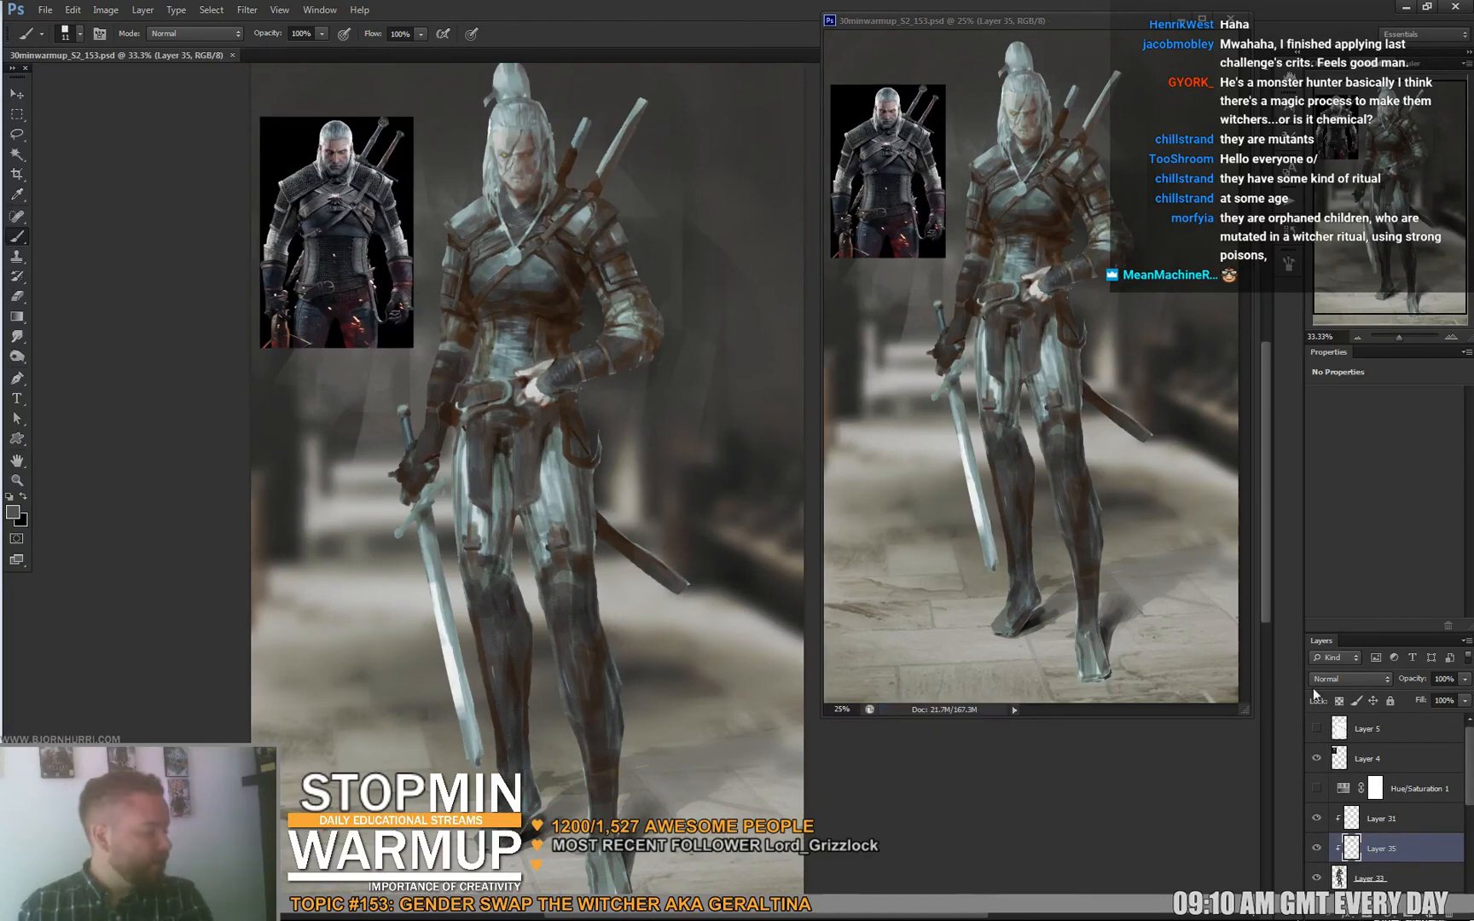
pyautogui.click(1316, 759)
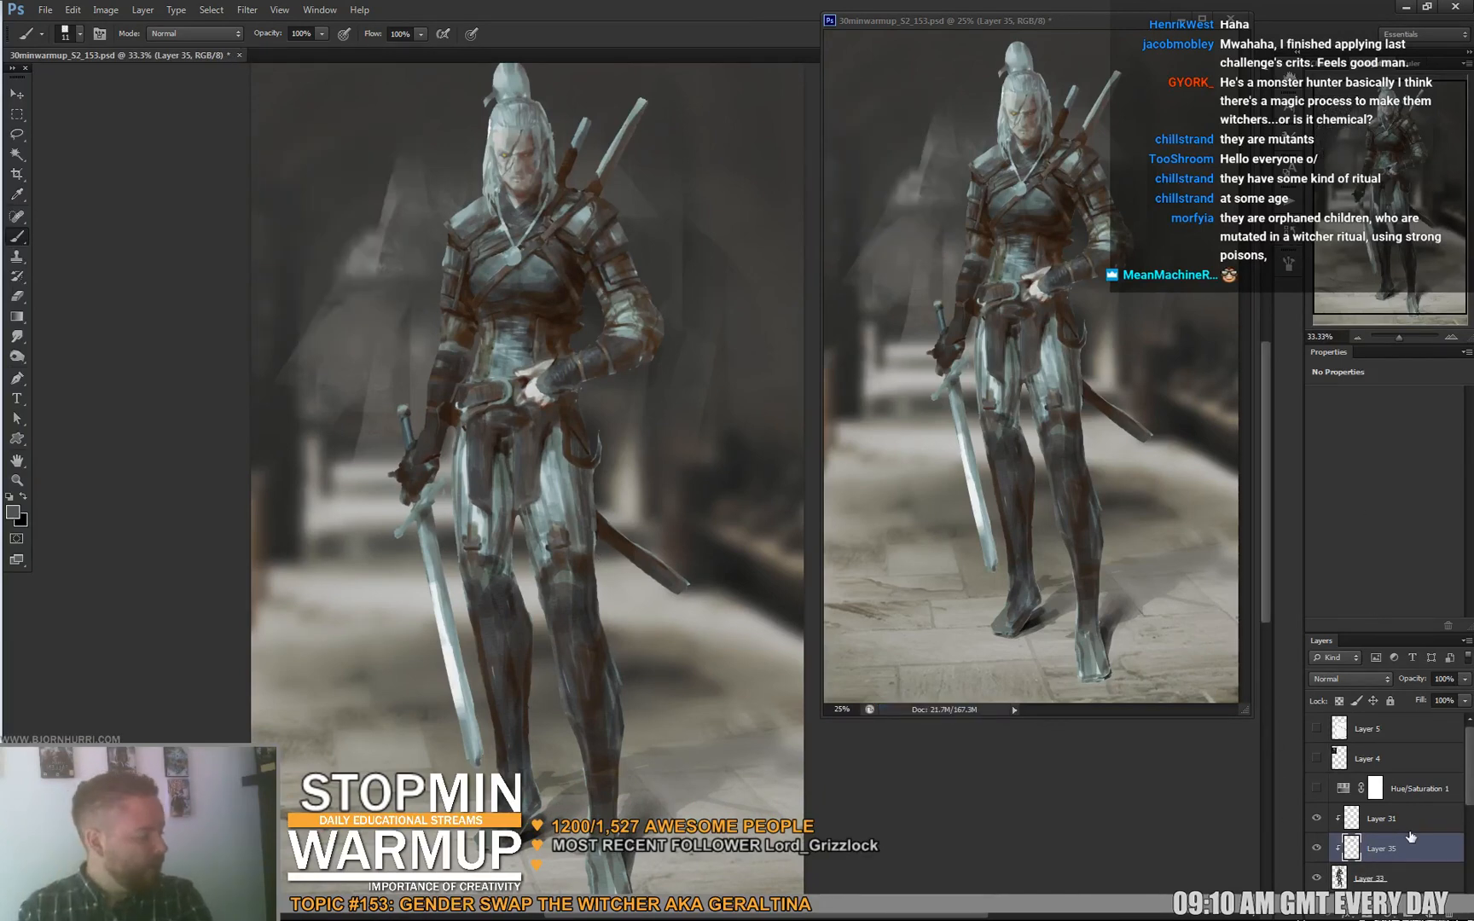
# Compare the background with Layer 34 hidden and shown, leaving the layer visible.
pyautogui.scroll(-3, 1411, 836)
pyautogui.click(1317, 832)
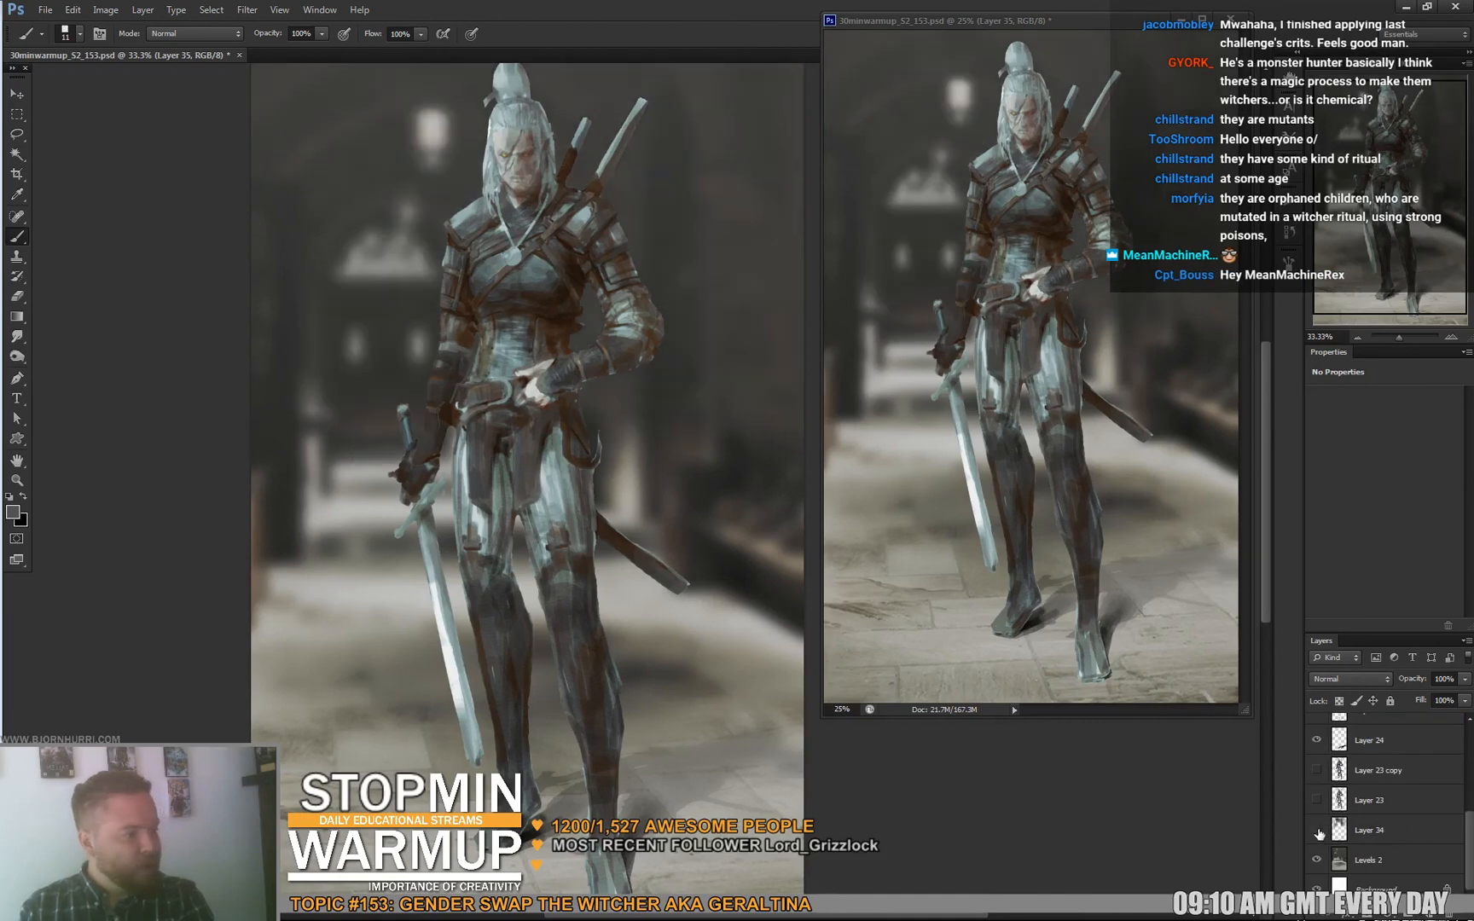
pyautogui.click(1318, 831)
pyautogui.click(1317, 832)
pyautogui.click(1317, 831)
pyautogui.click(1317, 831)
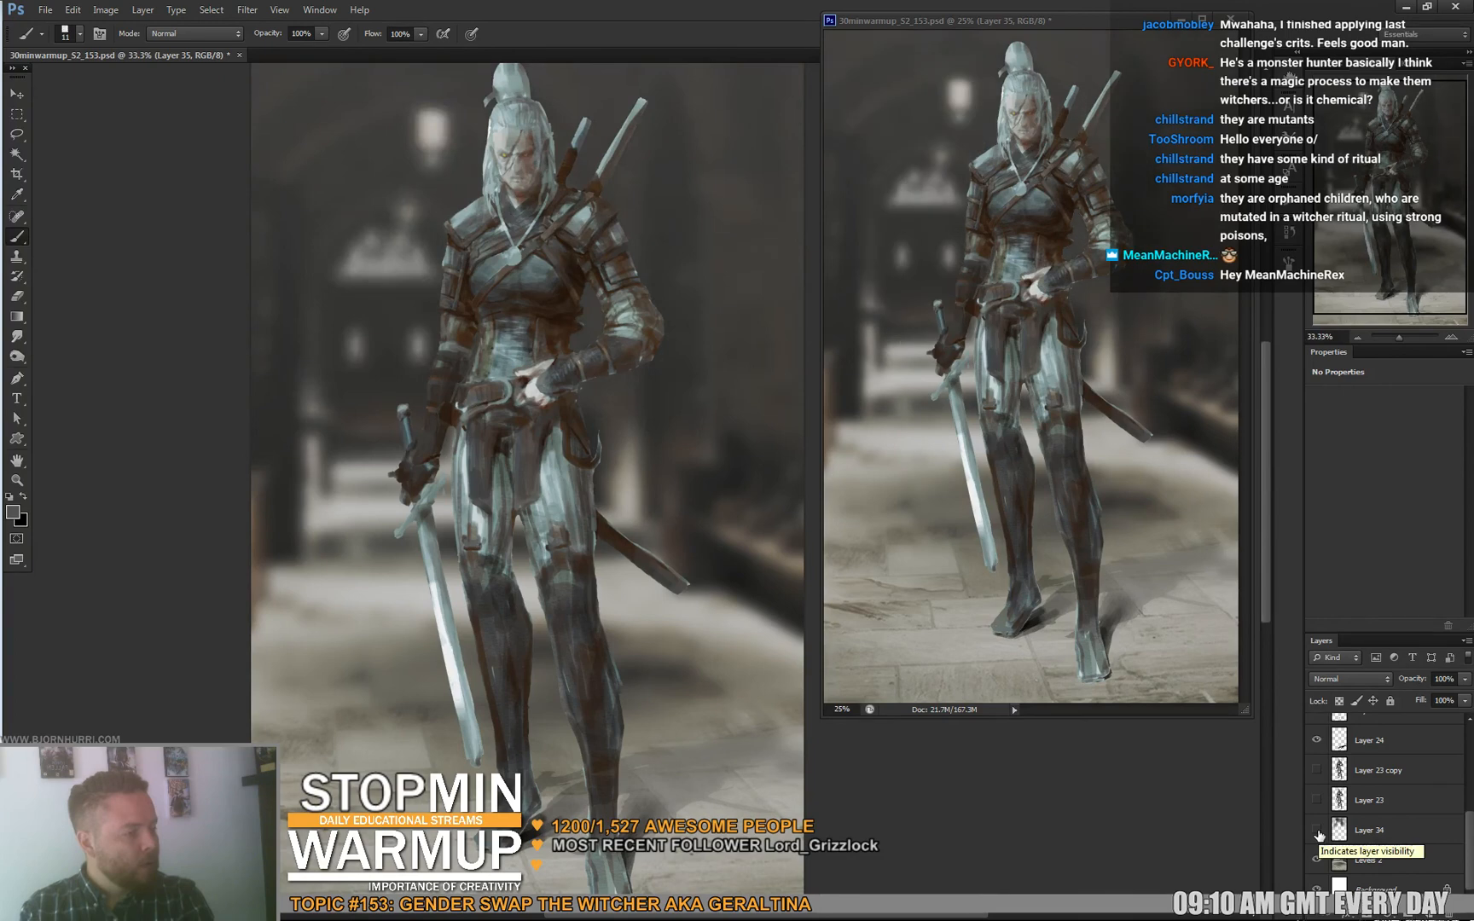
pyautogui.click(1317, 831)
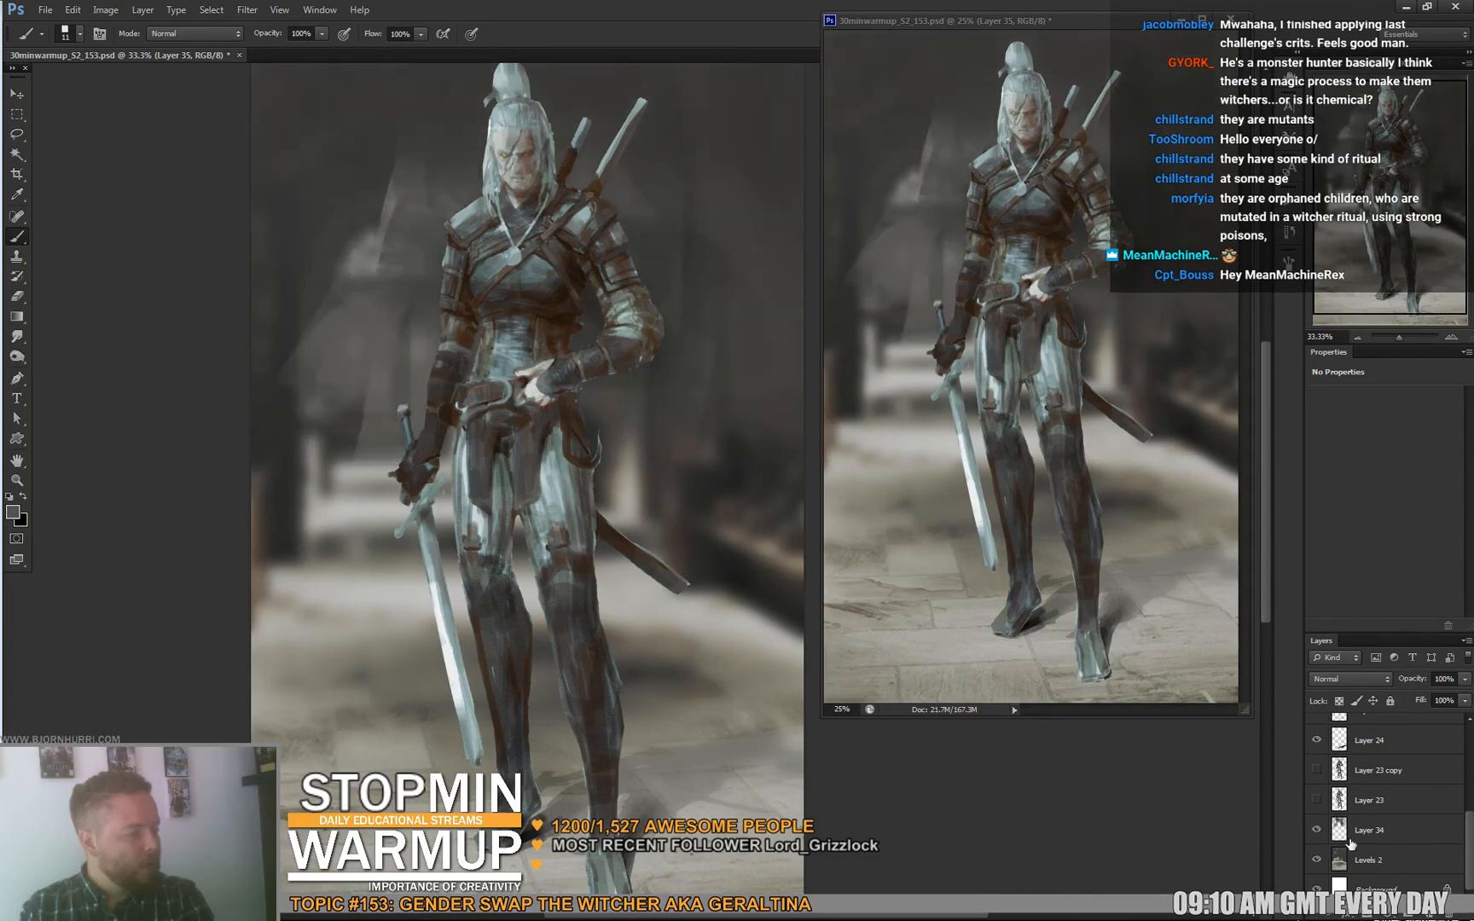
# Add a Hue/Saturation adjustment layer above Layer 34 with saturation +12, and save the painting.
pyautogui.click(1377, 840)
pyautogui.click(1388, 916)
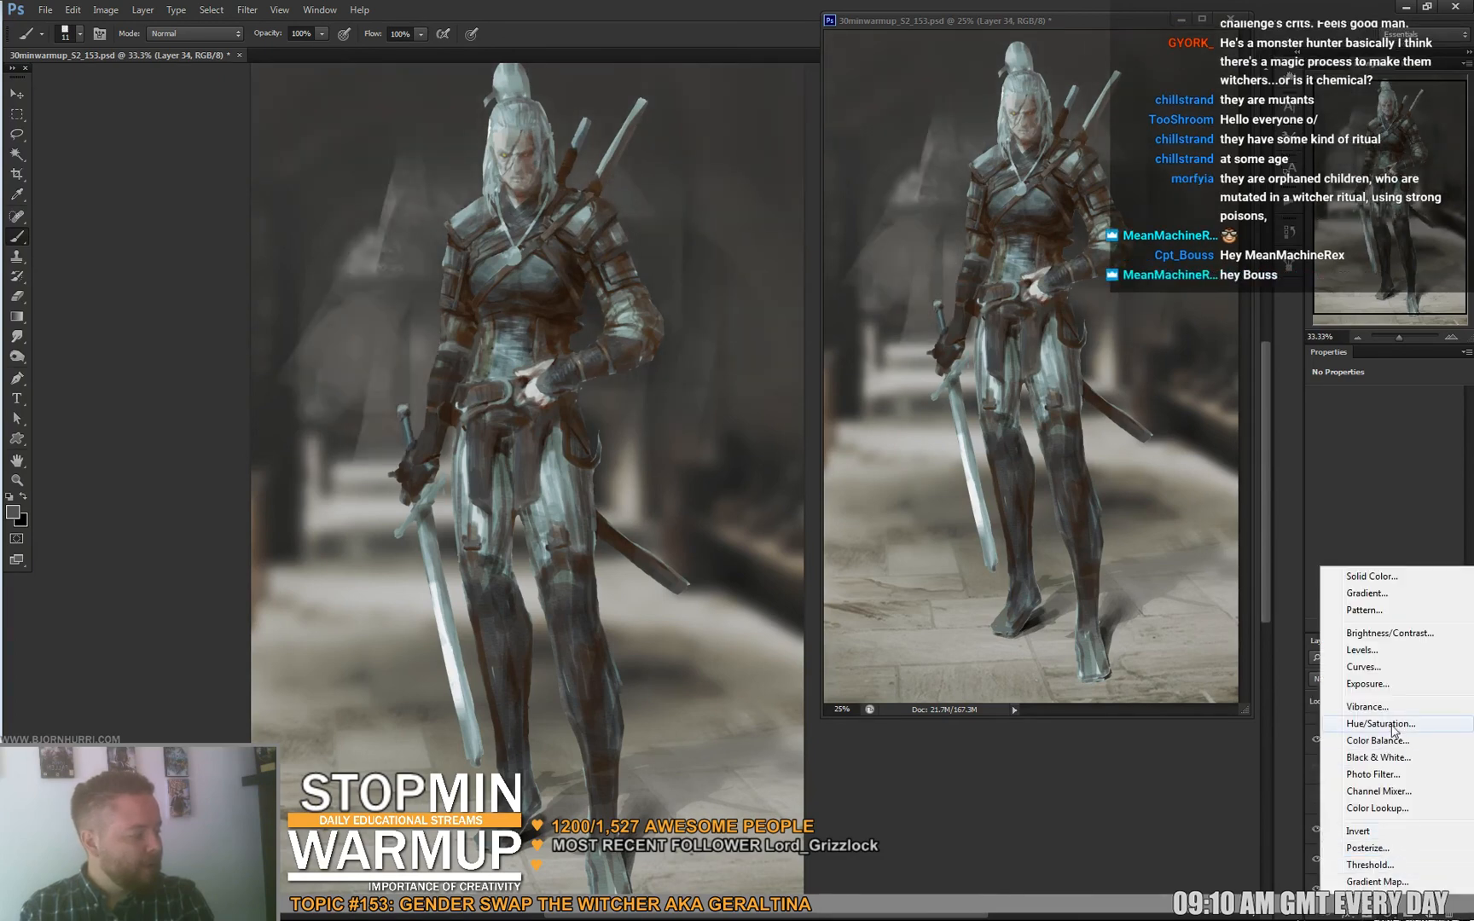
pyautogui.click(1393, 724)
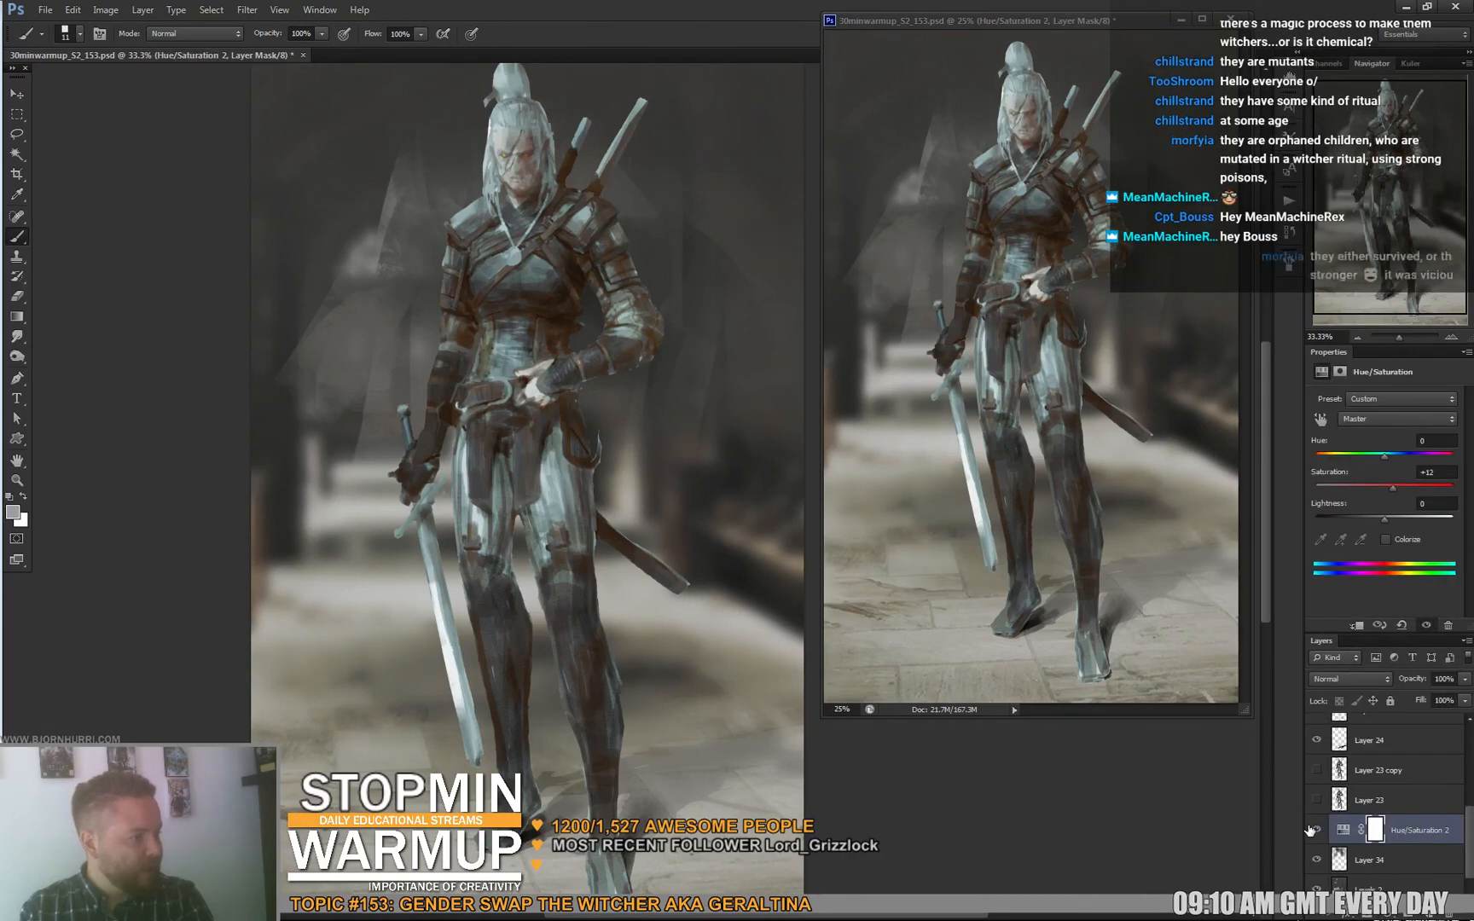
pyautogui.scroll(2, 646, 626)
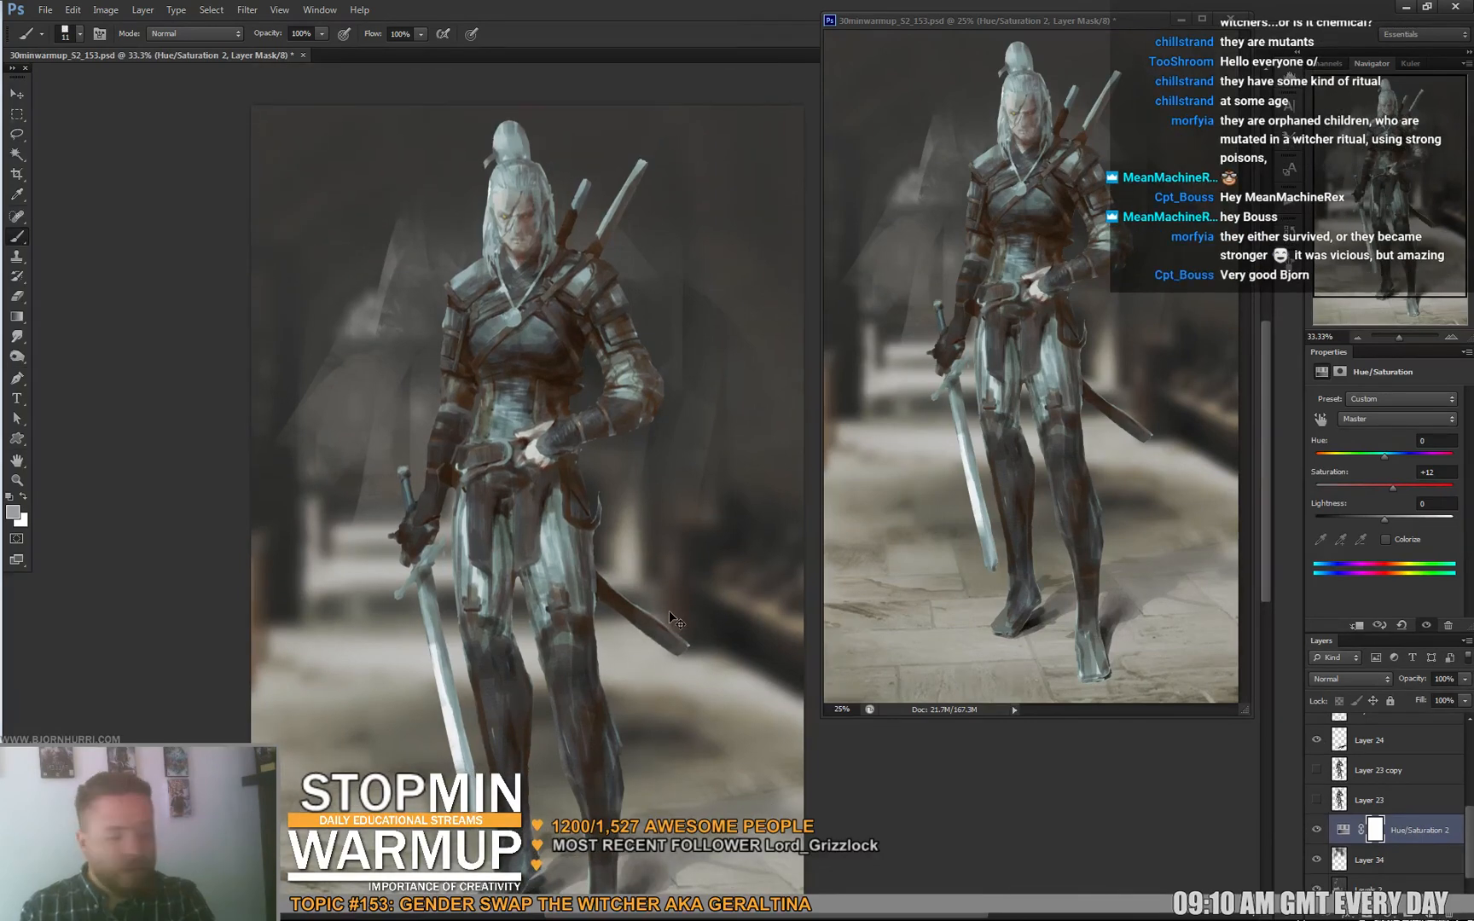
pyautogui.hotkey('ctrl', 's')
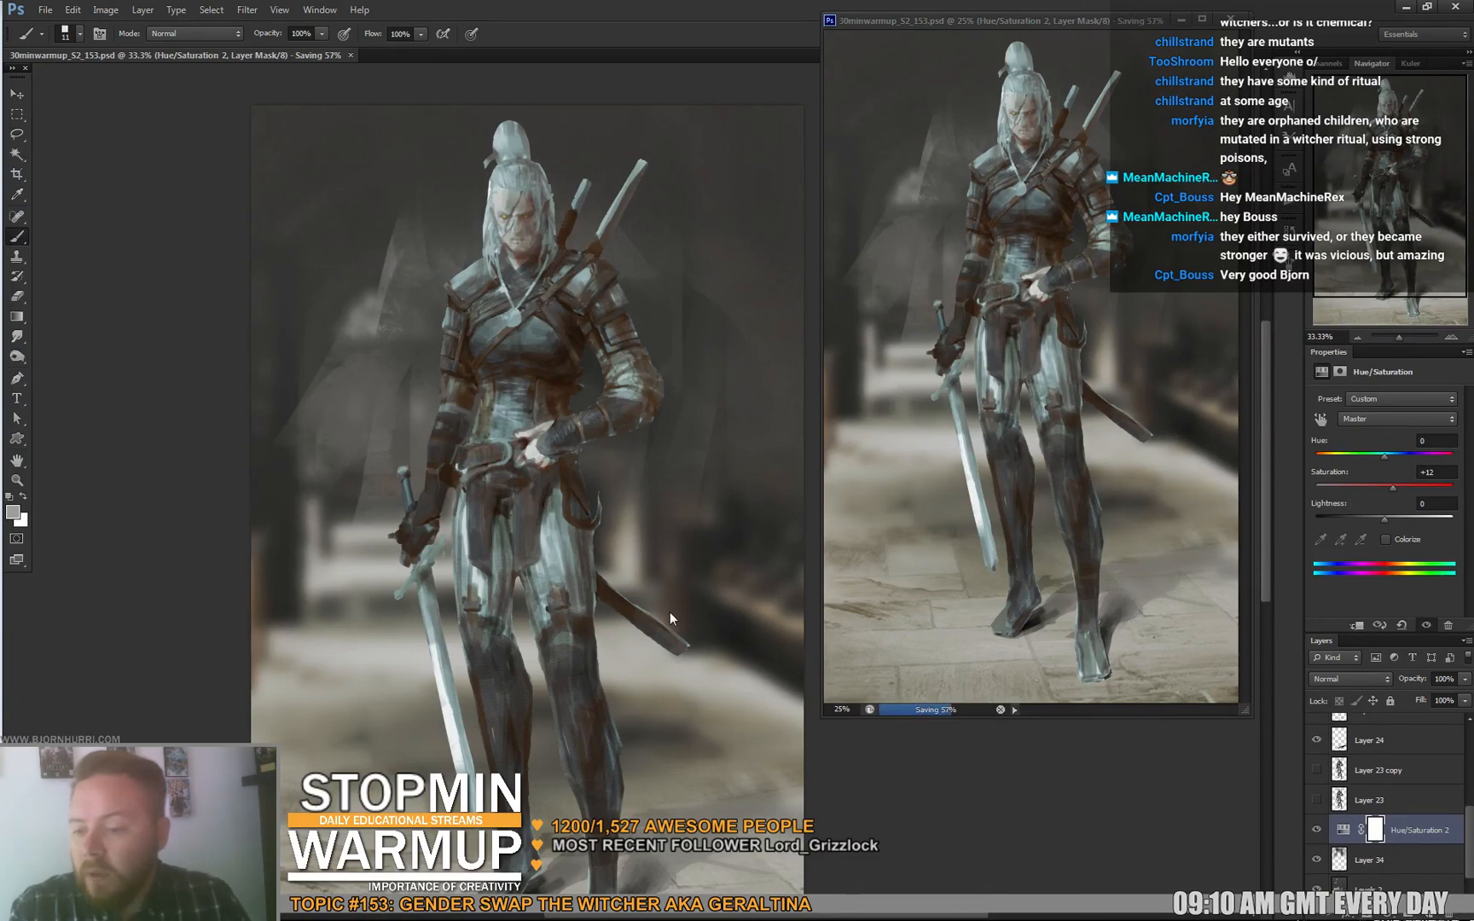